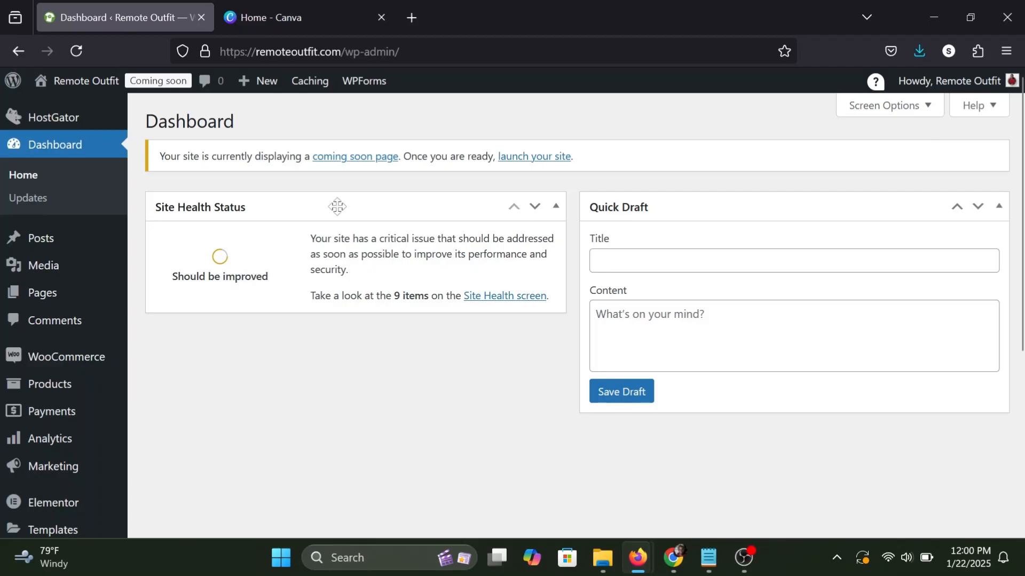
Create a new WordPress page titled "Landing Page Sample" and publish it.
mouse_move(48, 294)
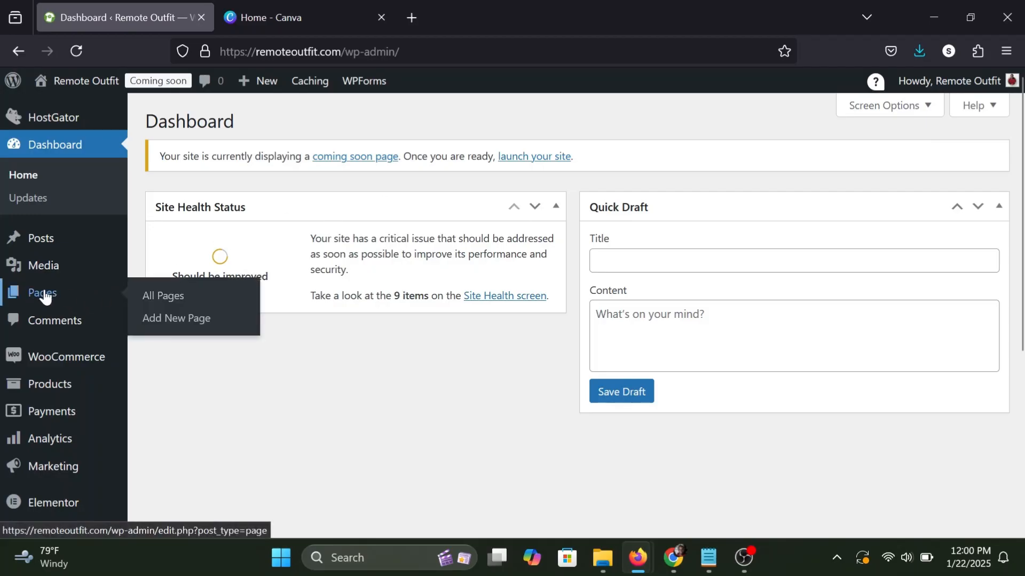
left_click(171, 319)
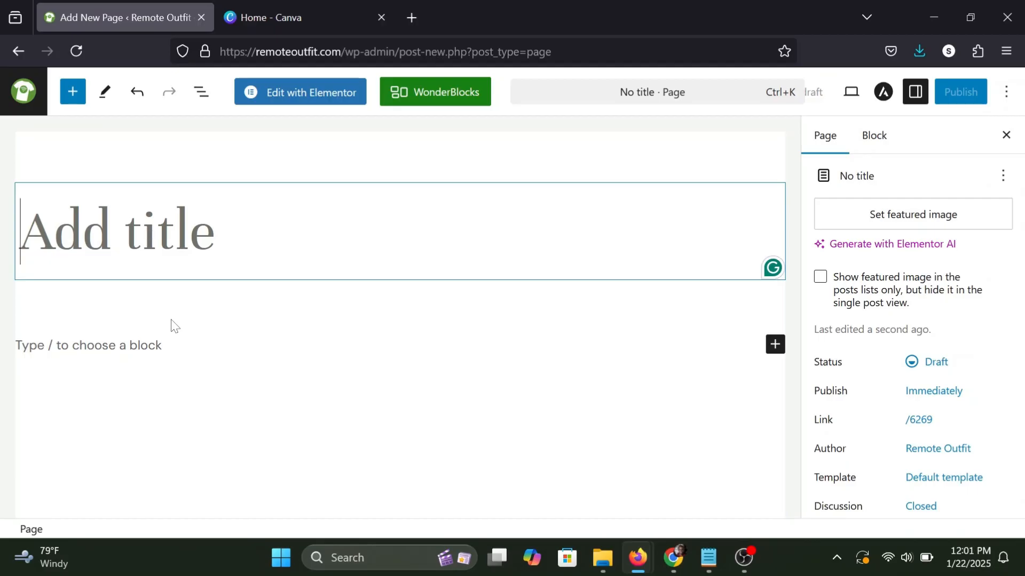
type("Landing ")
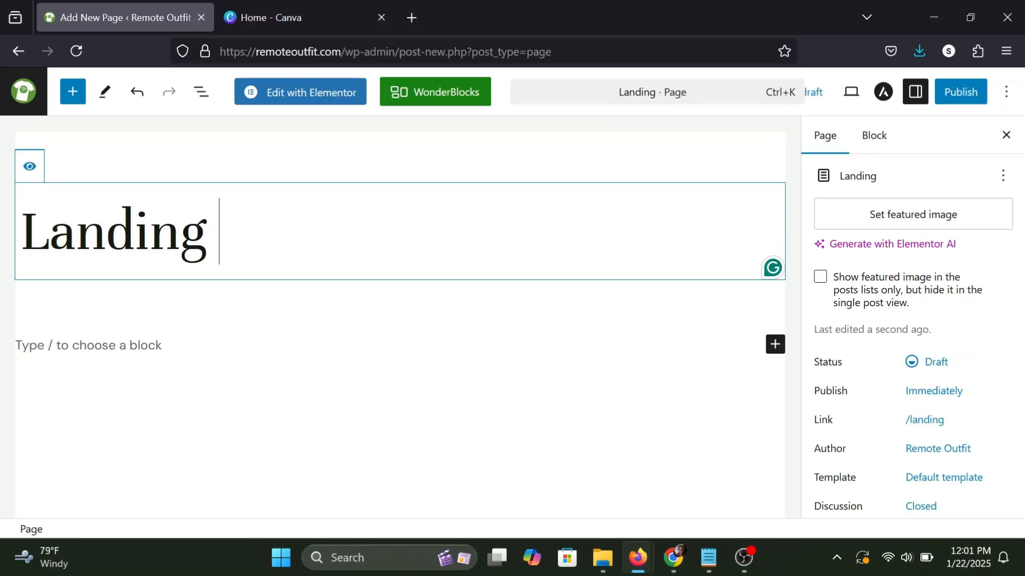
type("Page Sample")
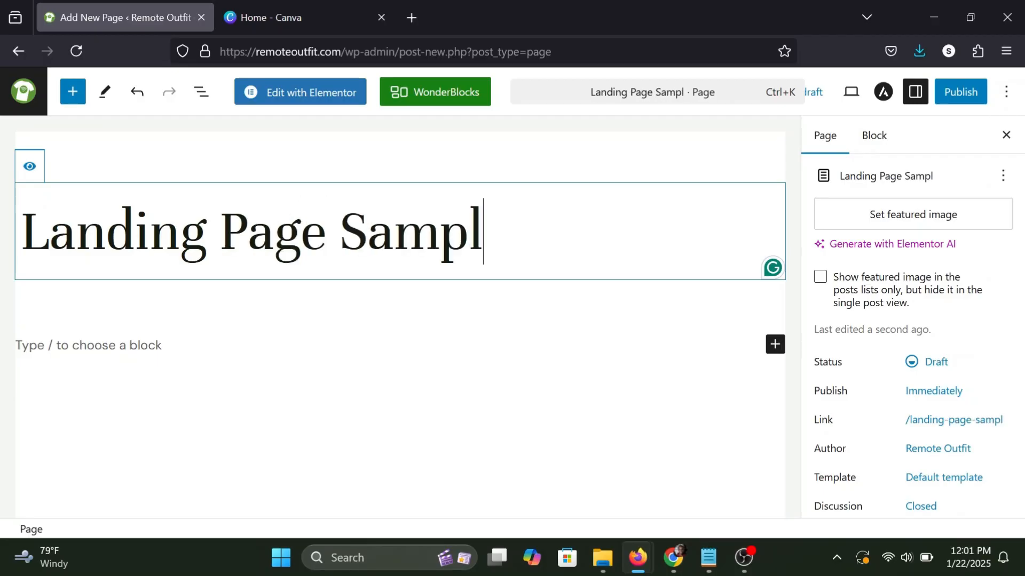
left_click(961, 94)
left_click(961, 94)
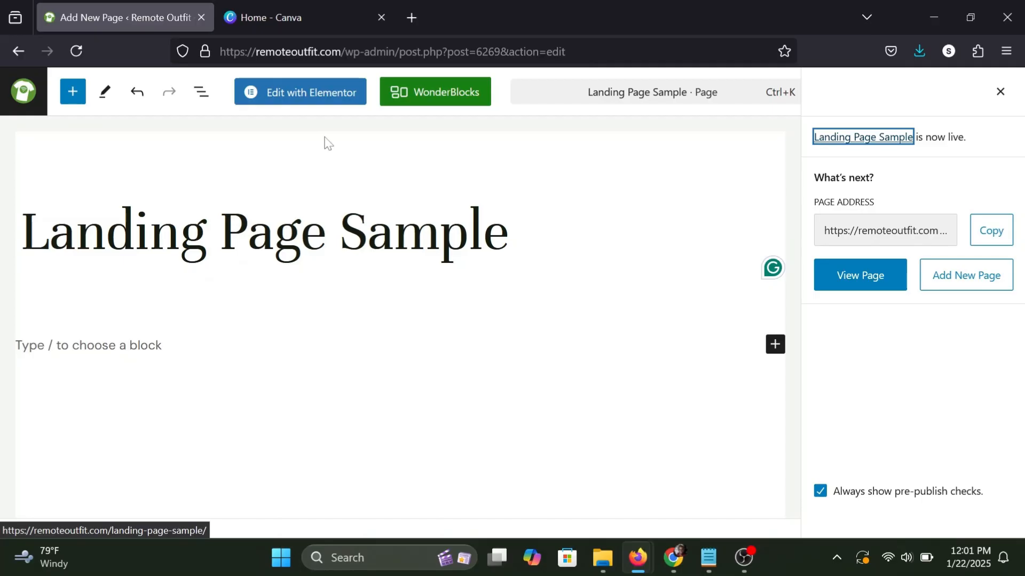
Open the page in the Elementor editor, set its page layout to Elementor Canvas and publish the change.
left_click(304, 99)
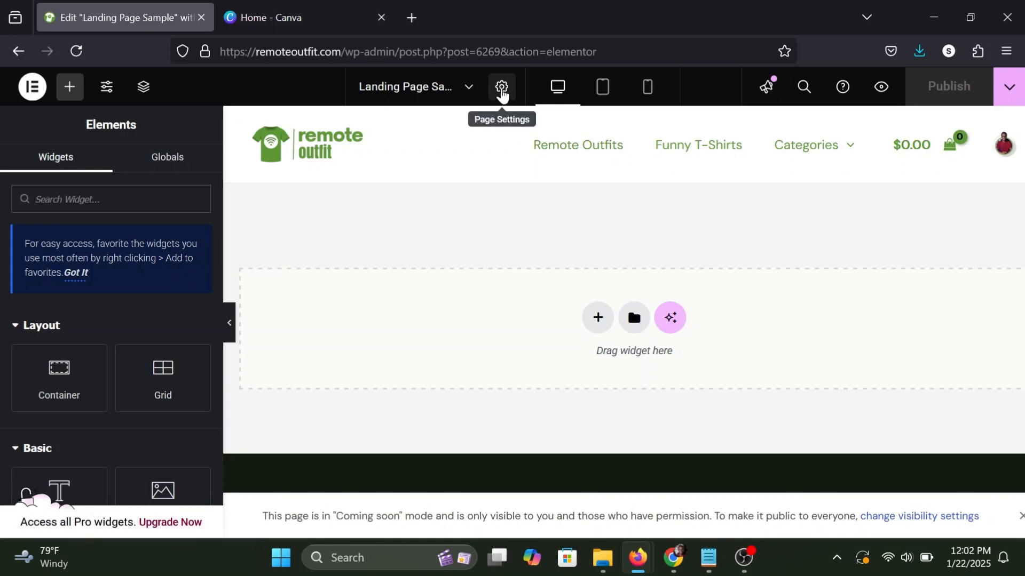
left_click(502, 93)
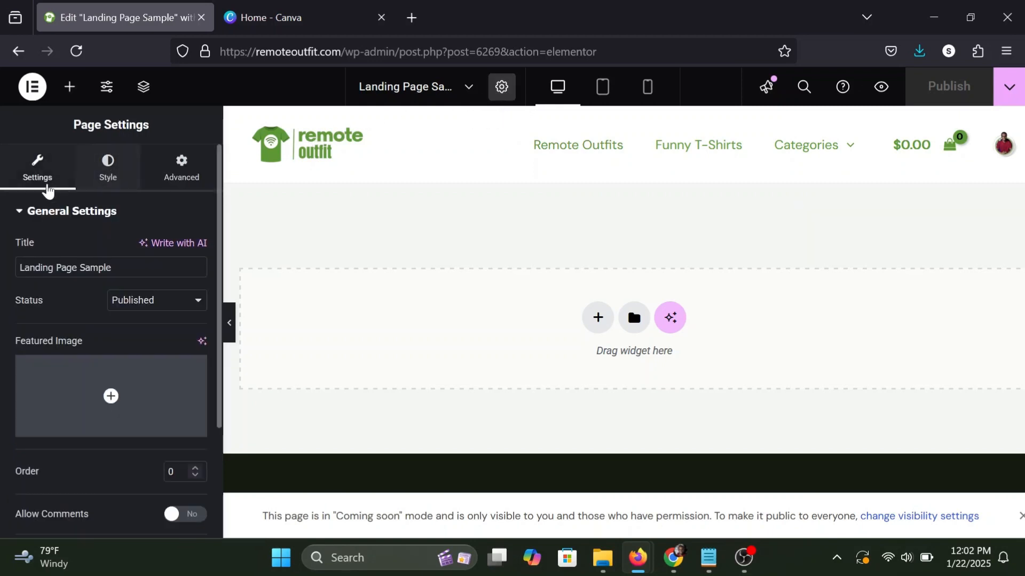
scroll(94, 334, "down", 3)
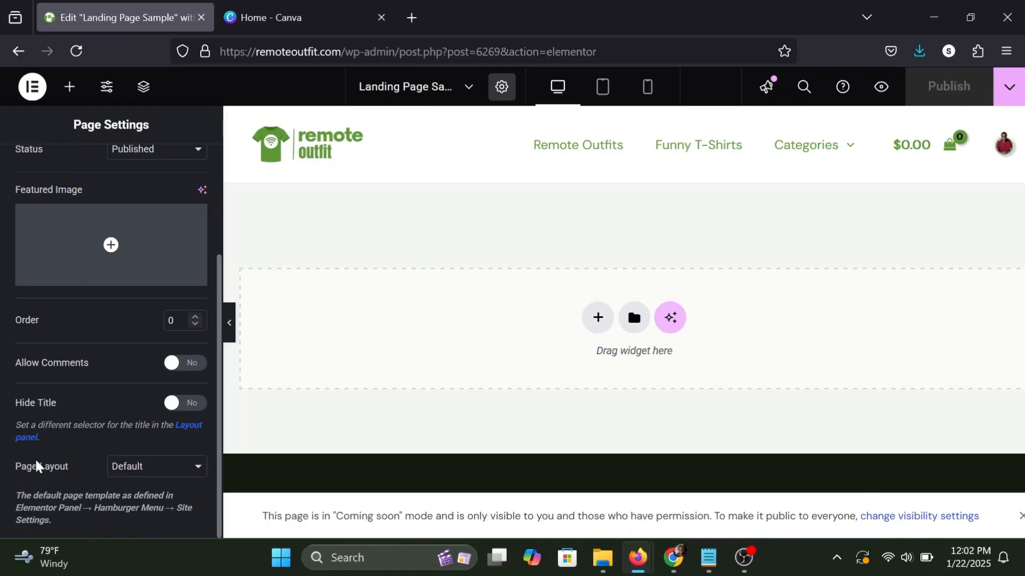
left_click(148, 472)
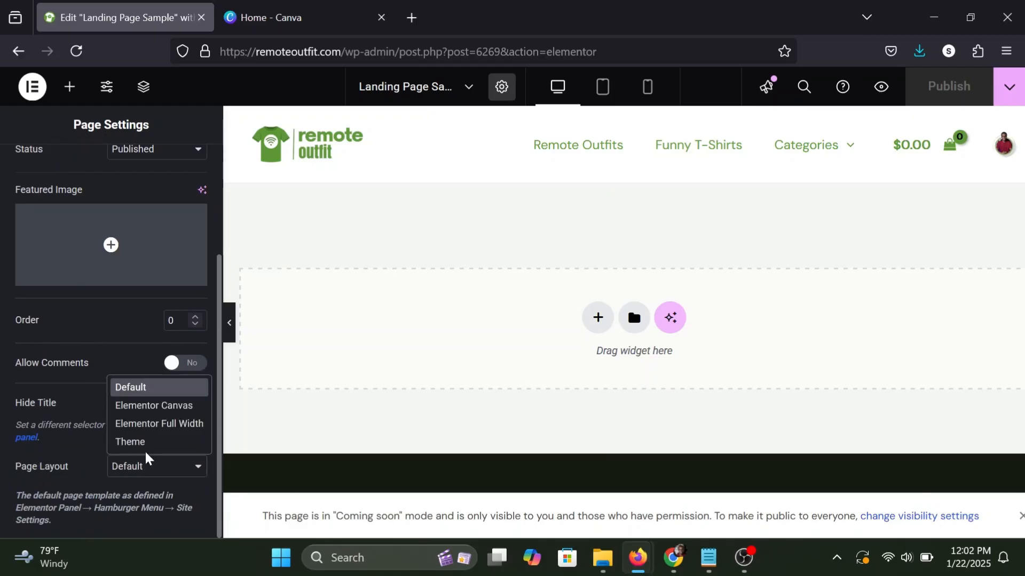
left_click(156, 406)
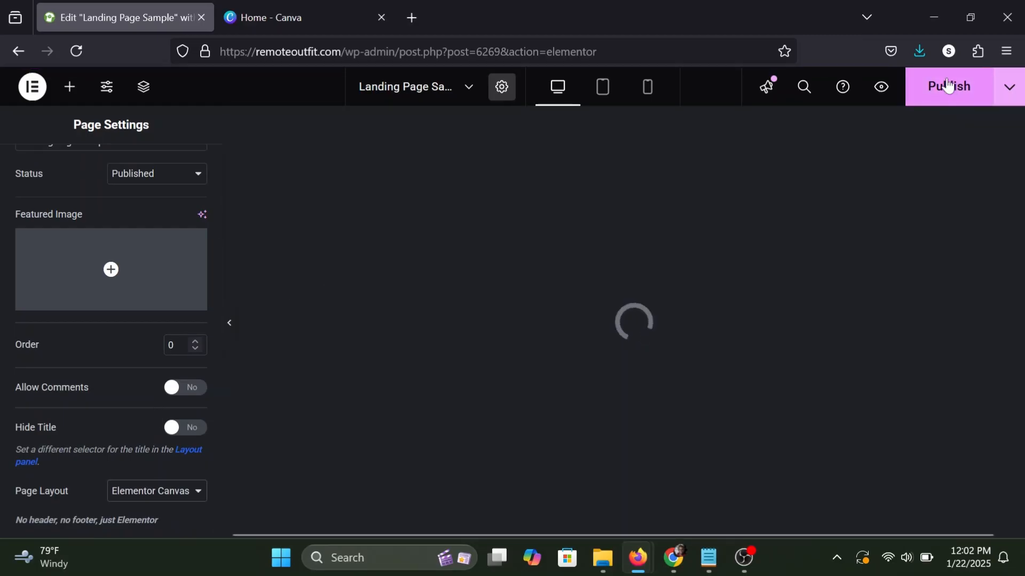
left_click(948, 86)
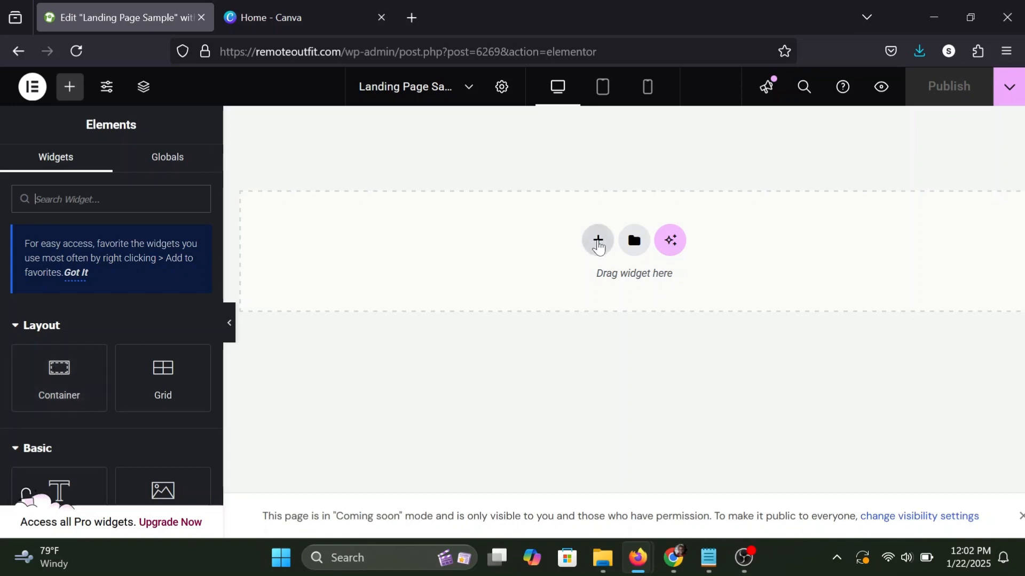
Add a Flexbox container with the single-column, downward-direction structure to the empty page.
left_click(597, 241)
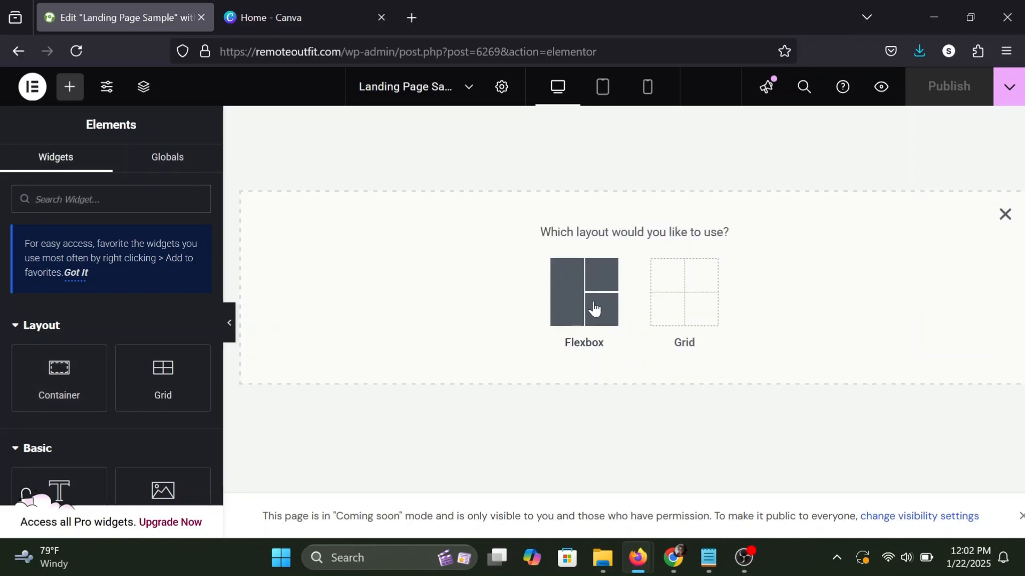
left_click(576, 295)
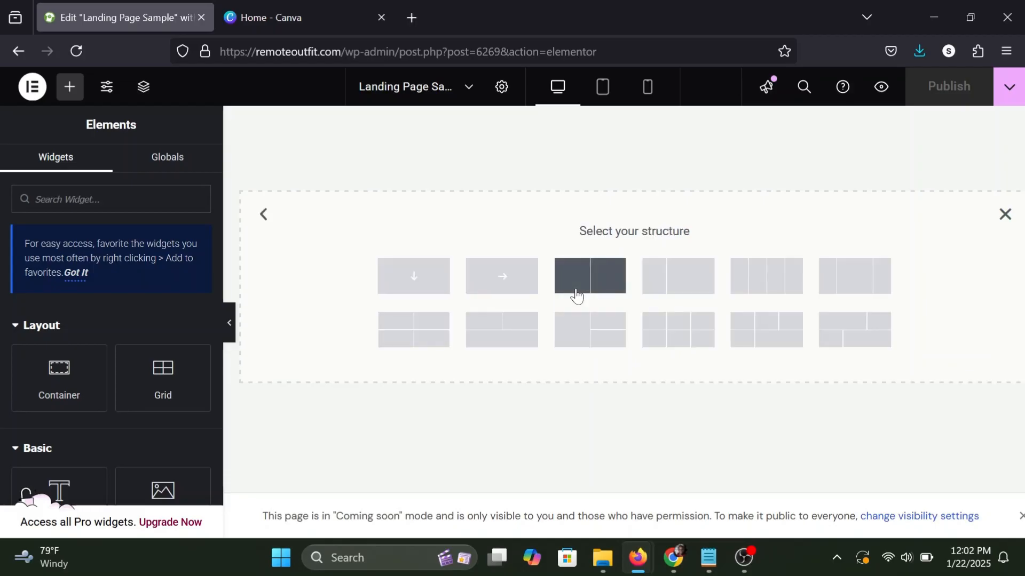
left_click(410, 281)
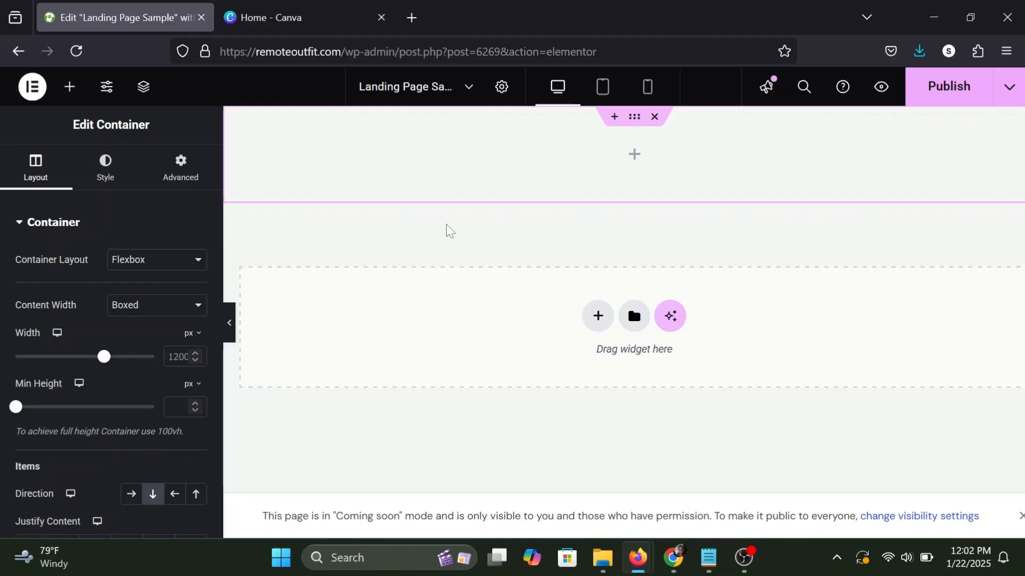
Switch to Canva and create a new custom-size design of 1920 × 880 px.
left_click(298, 19)
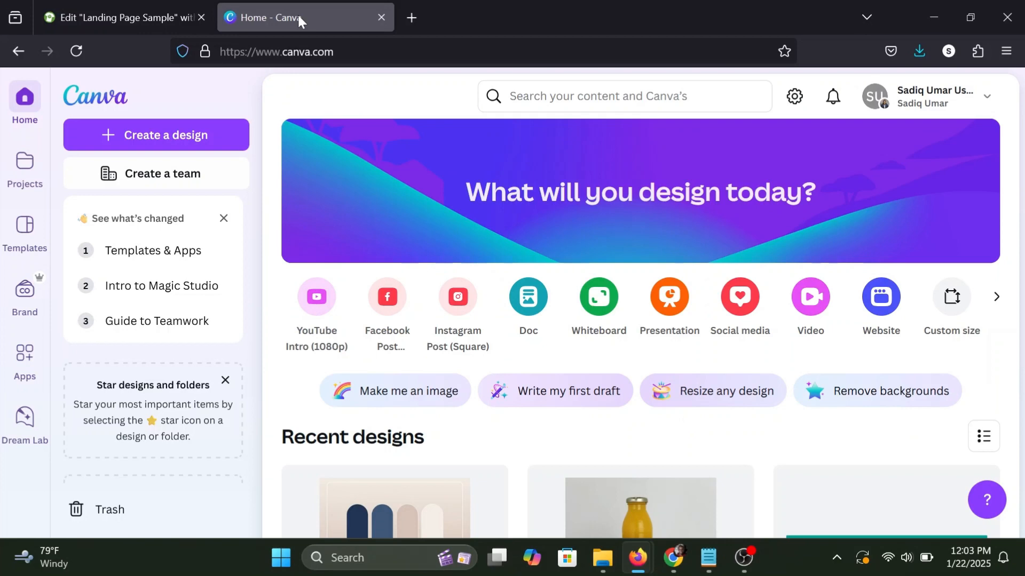
left_click(153, 140)
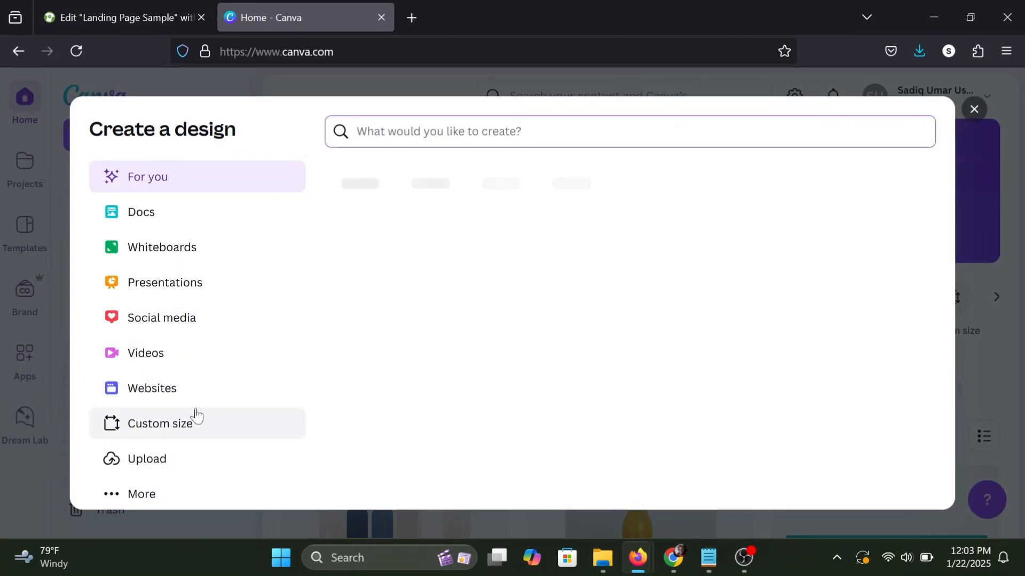
left_click(195, 415)
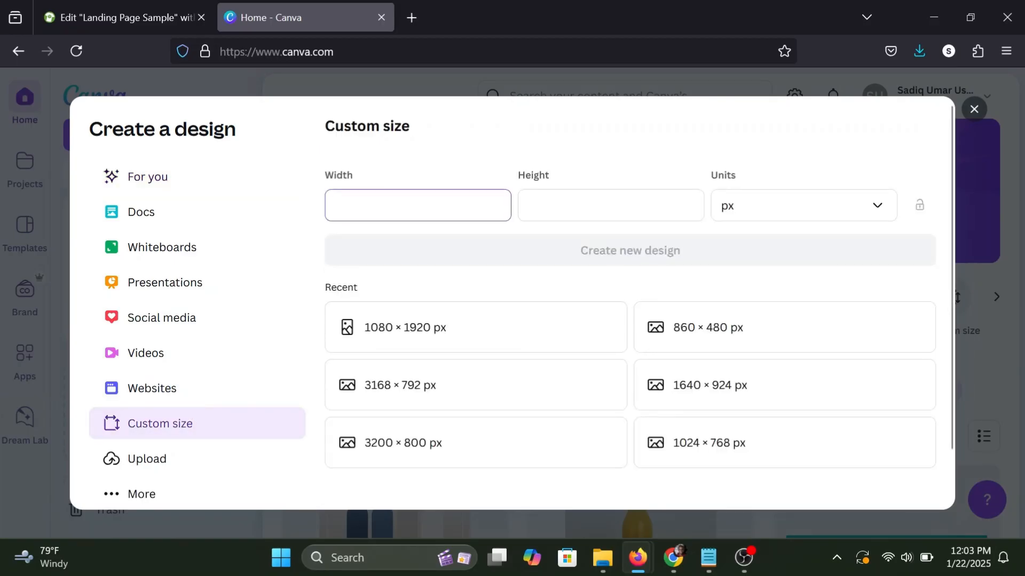
type("1920")
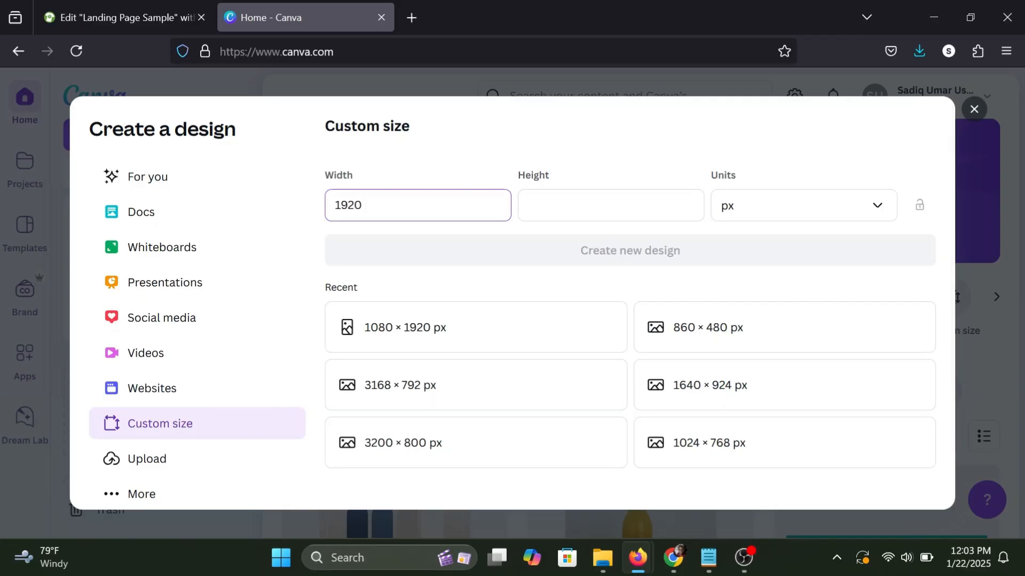
left_click(553, 194)
type("880")
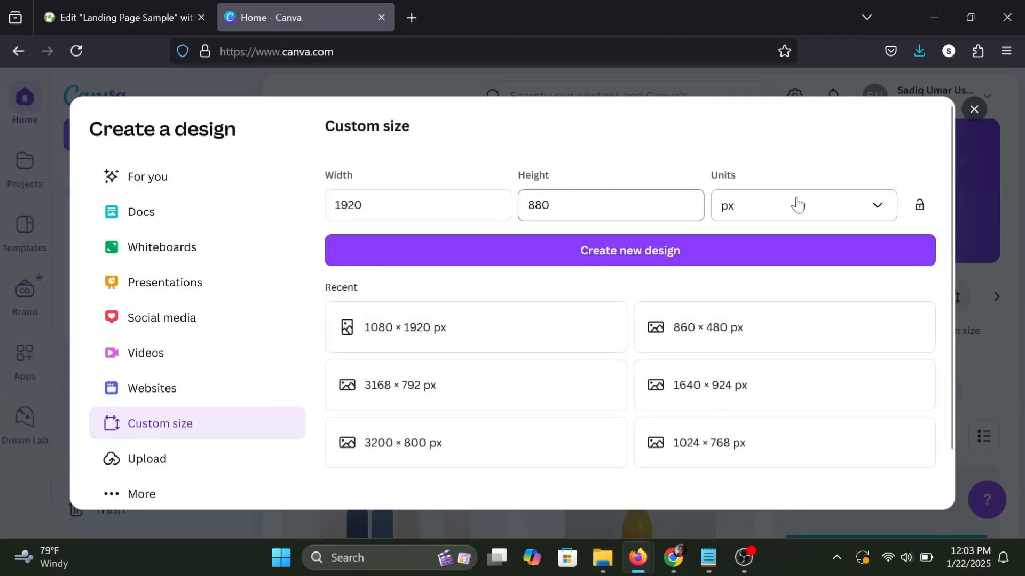
left_click(587, 252)
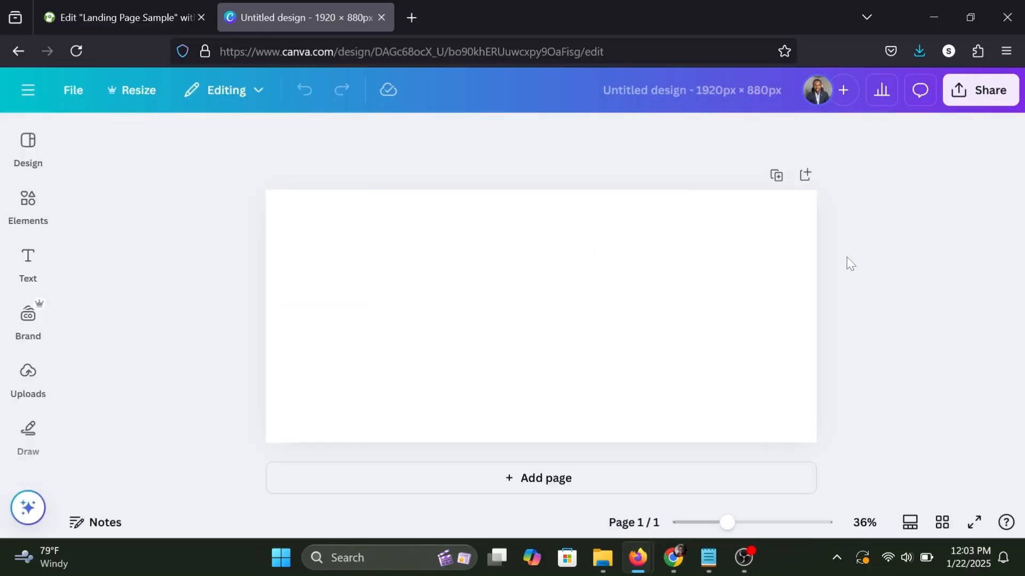
Search Canva's photo library for "nice house".
left_click(28, 205)
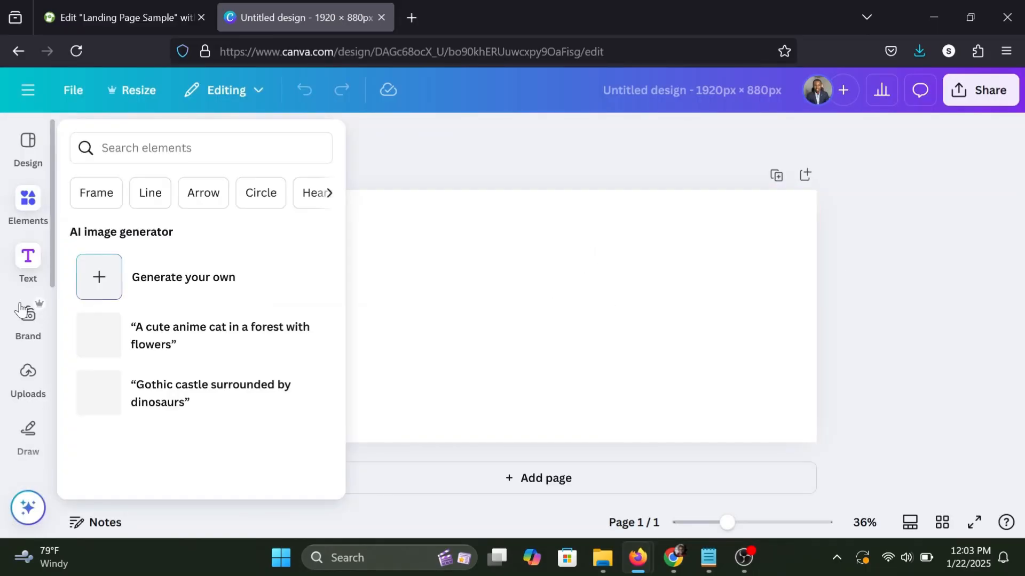
scroll(24, 310, "down", 2)
scroll(18, 325, "down", 2)
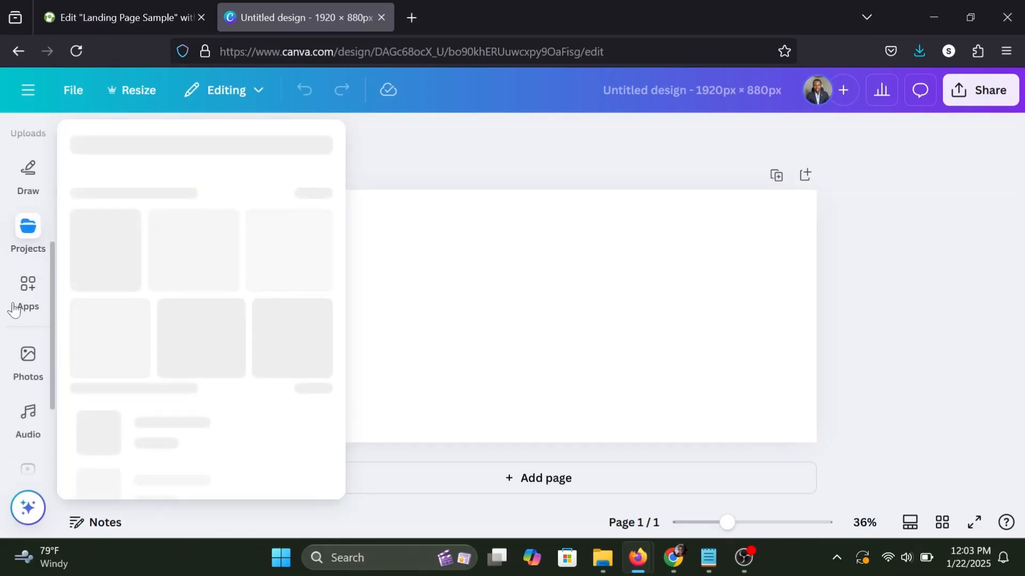
left_click(24, 370)
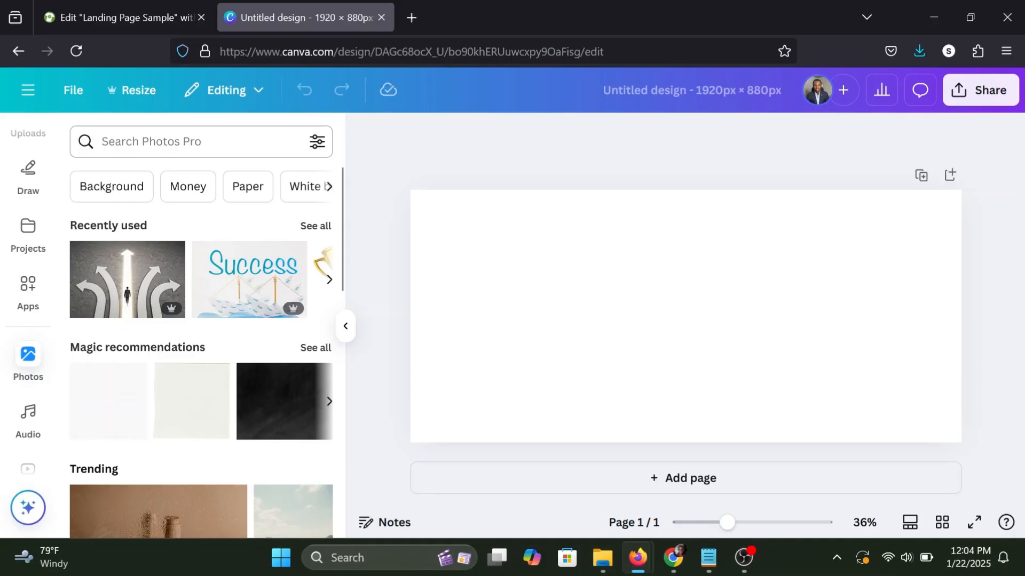
left_click(182, 142)
type("nice")
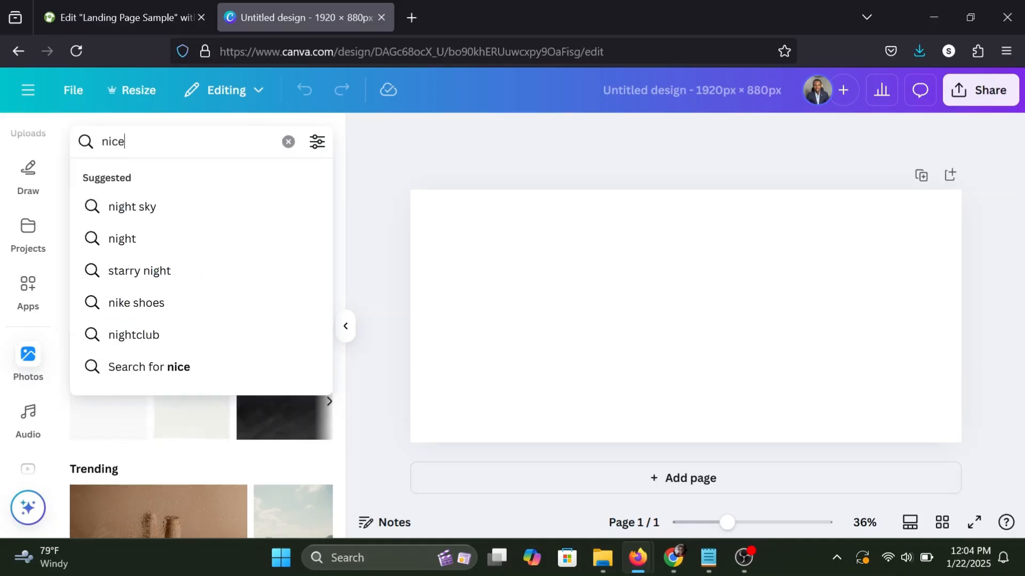
type(" house")
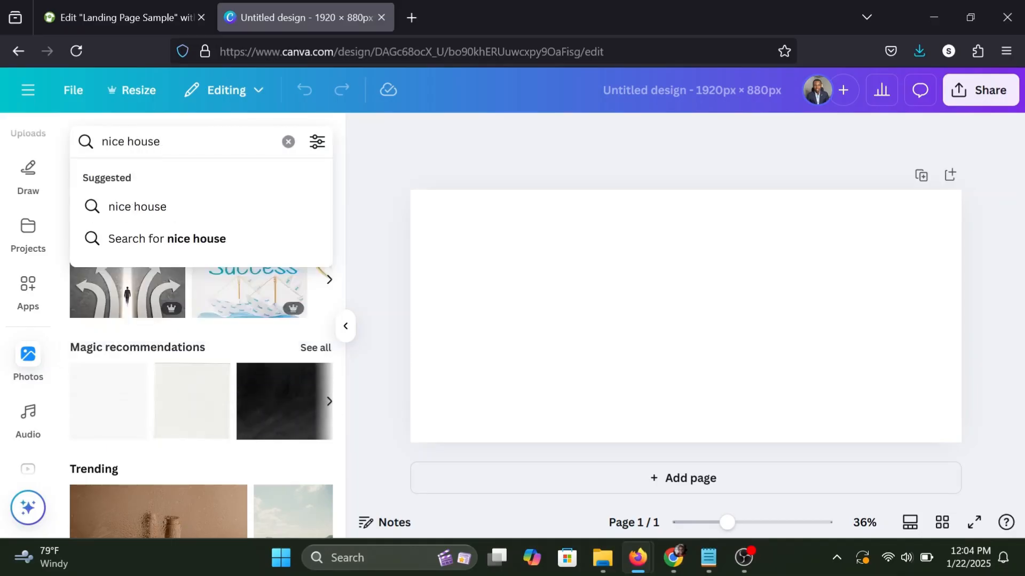
left_click(124, 207)
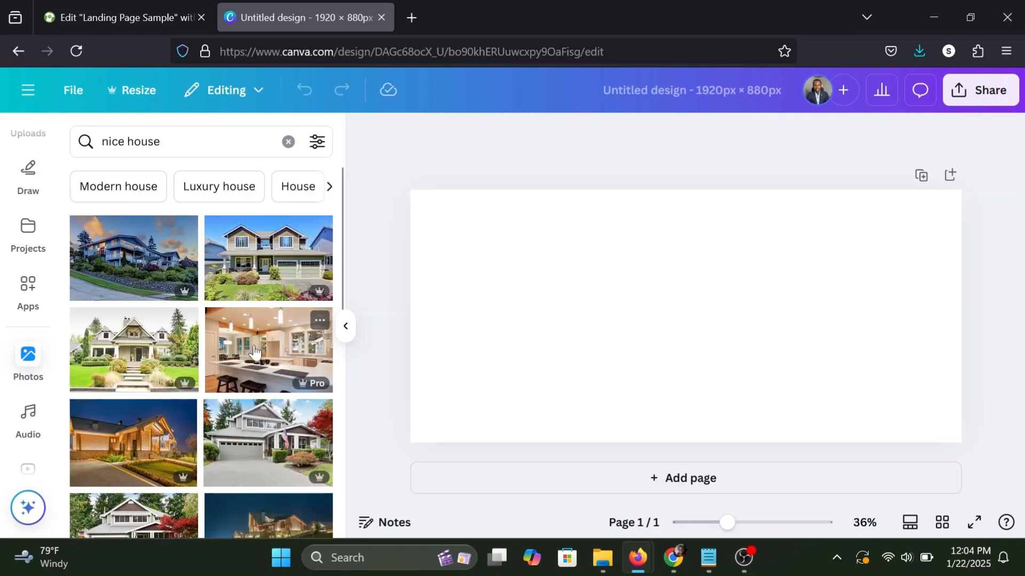
Add the bright kitchen interior photo to the design and set it as the page background.
left_click(254, 352)
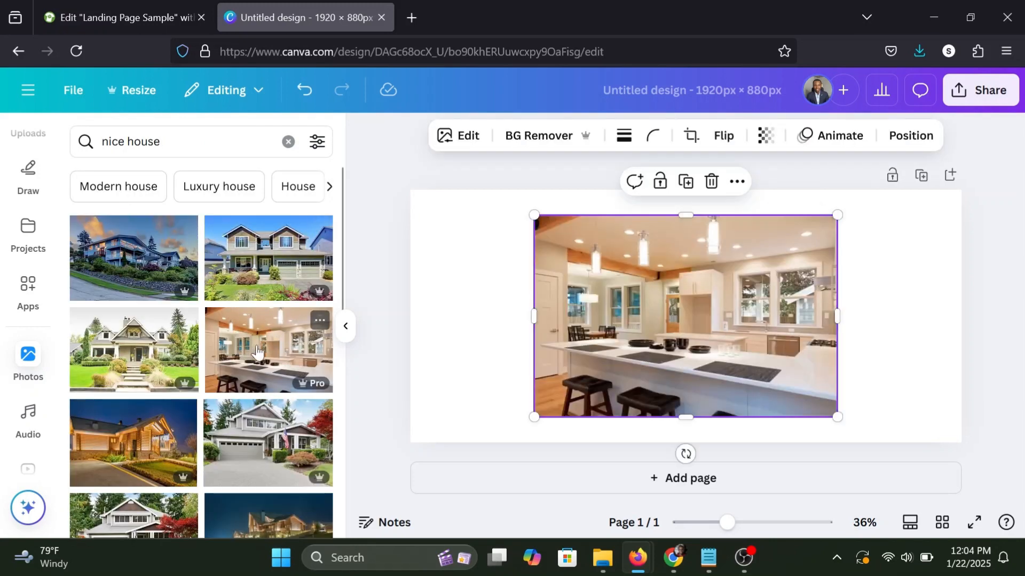
right_click(696, 279)
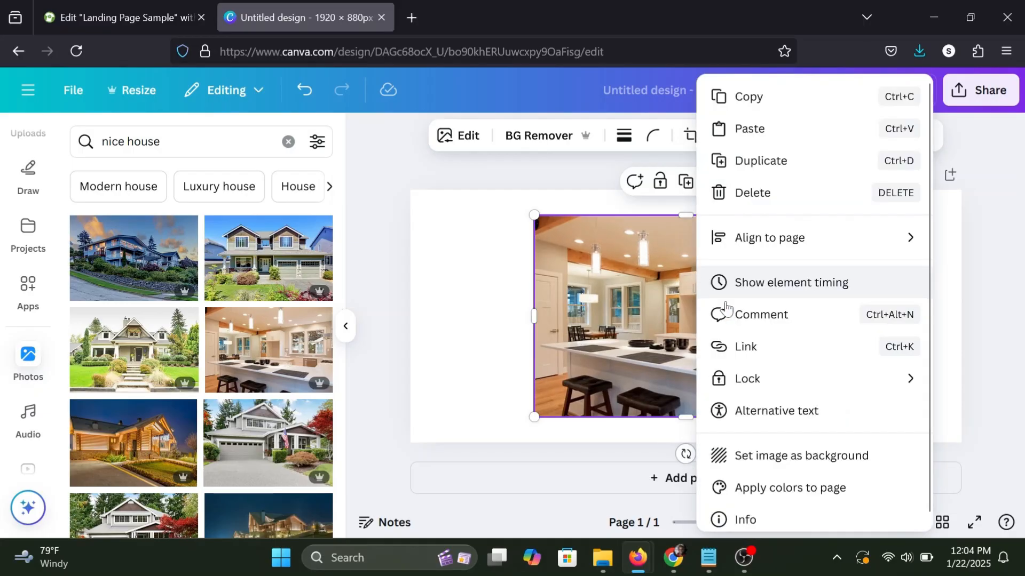
left_click(745, 457)
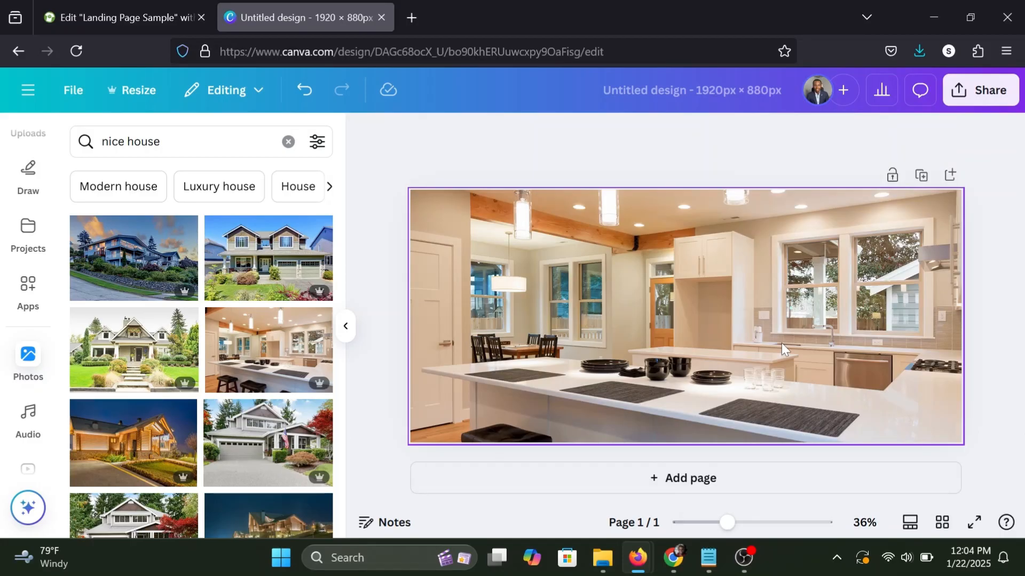
Download the design as a PNG at 1,920 × 880 px.
left_click(969, 99)
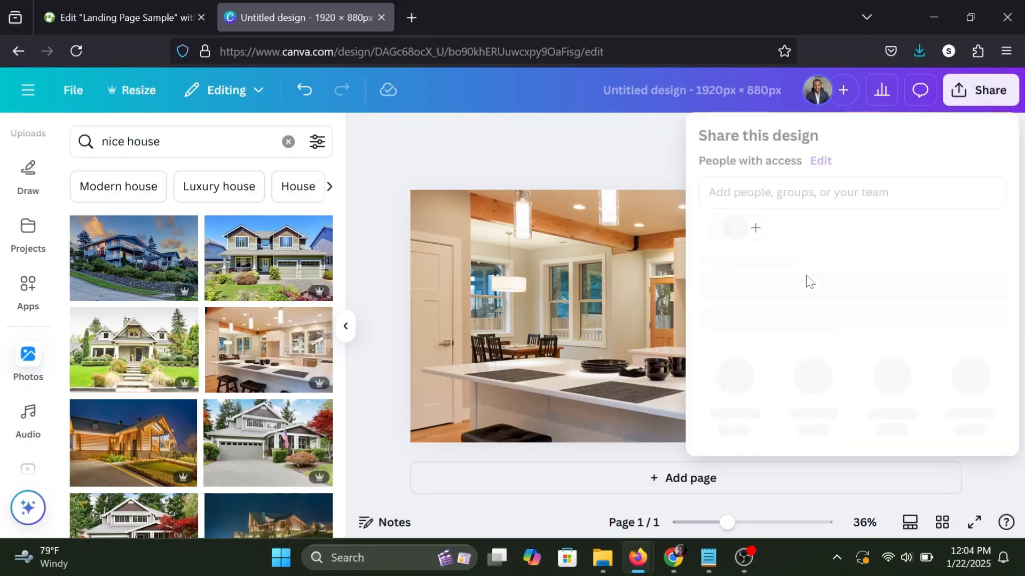
left_click(724, 412)
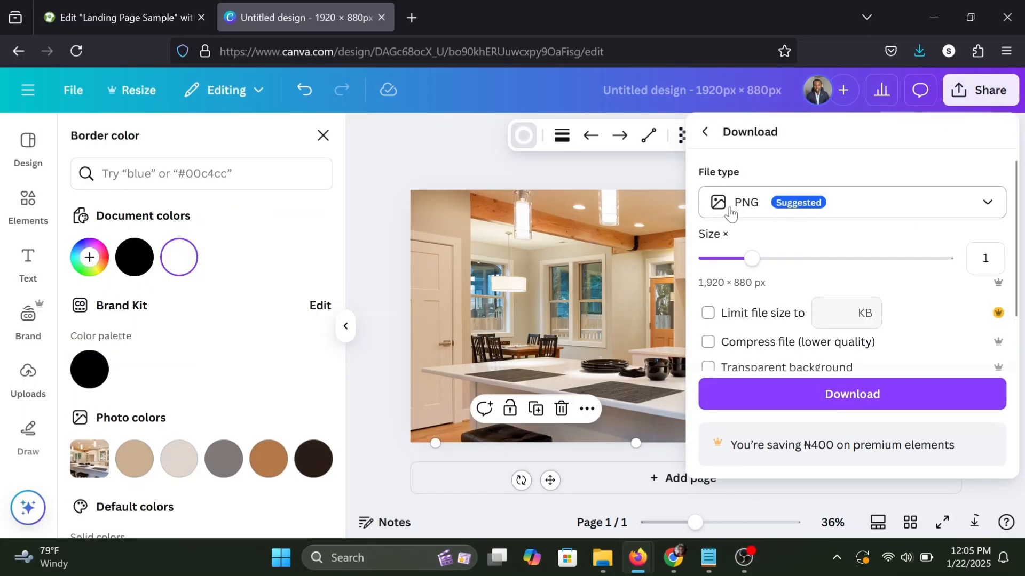
scroll(753, 309, "down", 2)
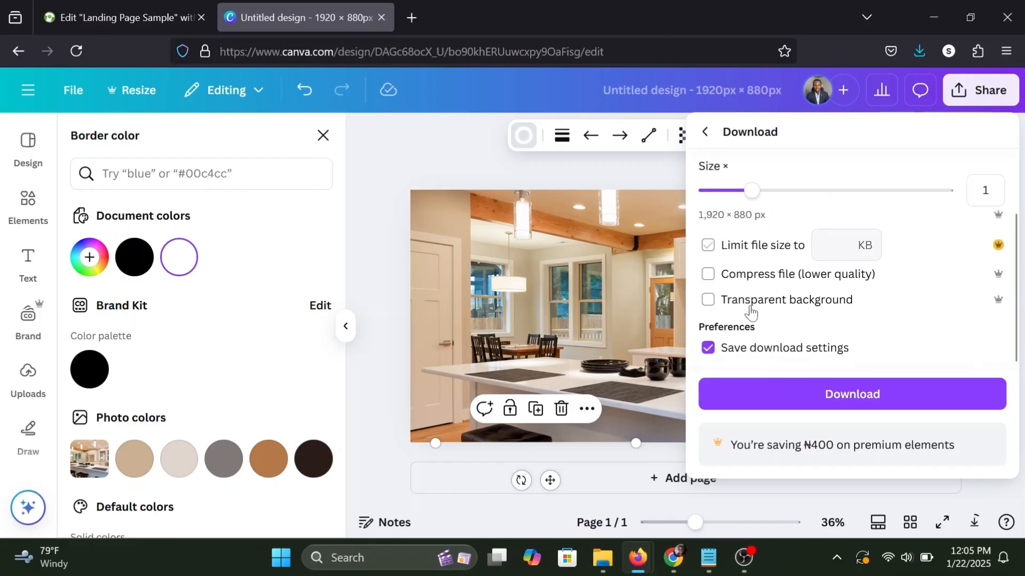
left_click(829, 397)
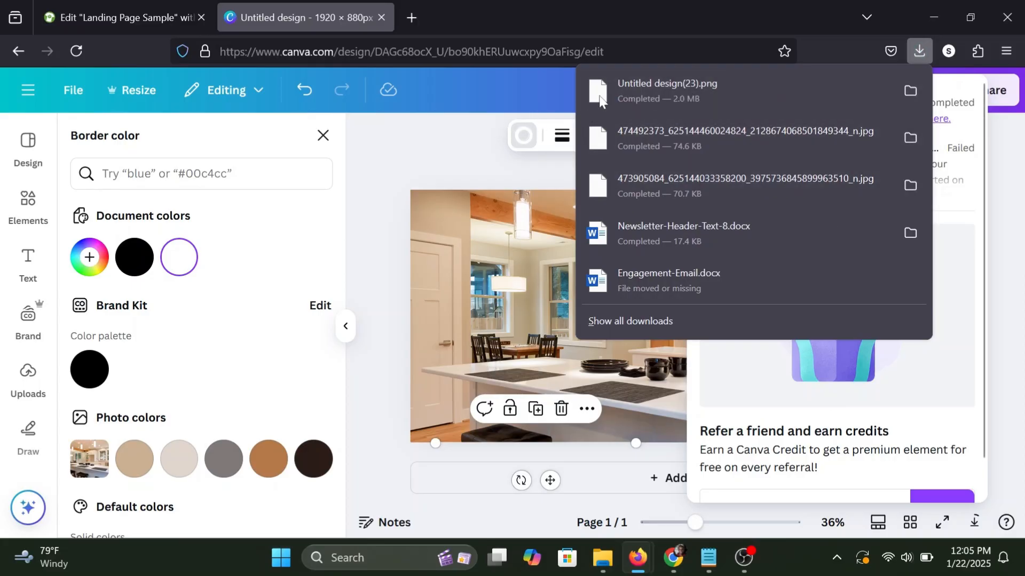
Open the tinyjpg.com image compression site in a new browser tab.
left_click(412, 18)
type("tinyjpg.com/")
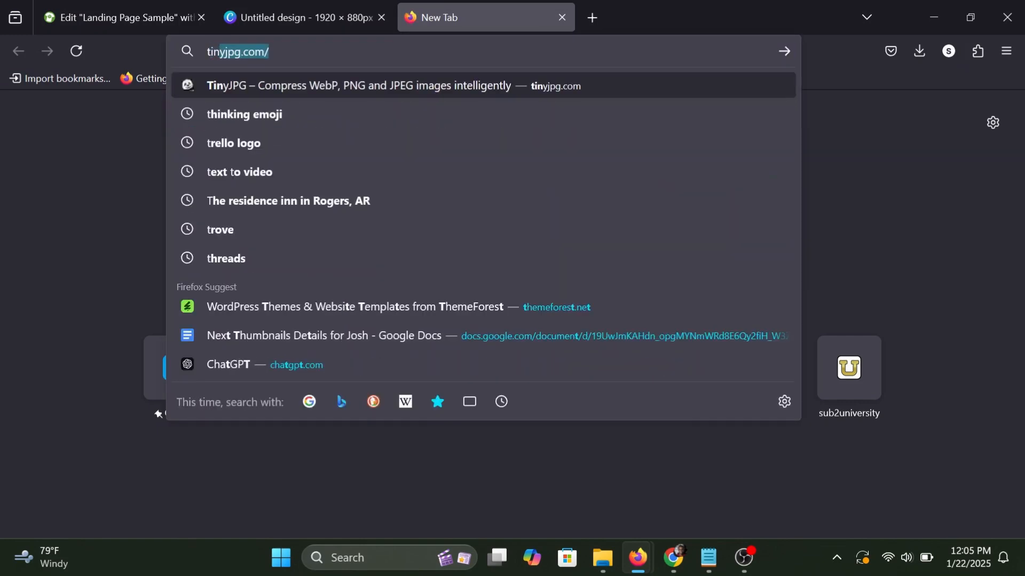
key("Return")
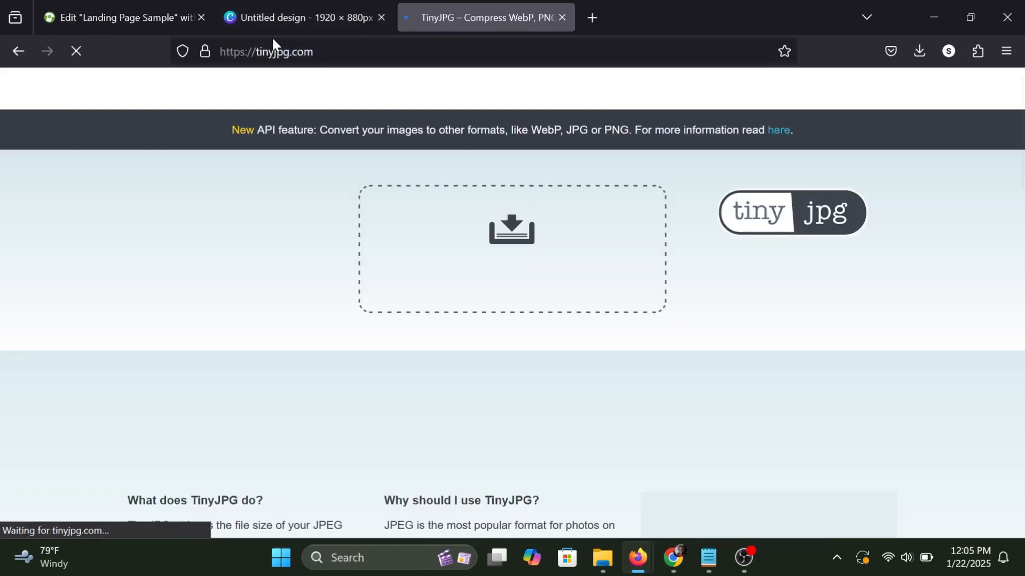
Compress the exported image Untitled design(23) with TinyJPG and download the compressed file.
left_click(513, 235)
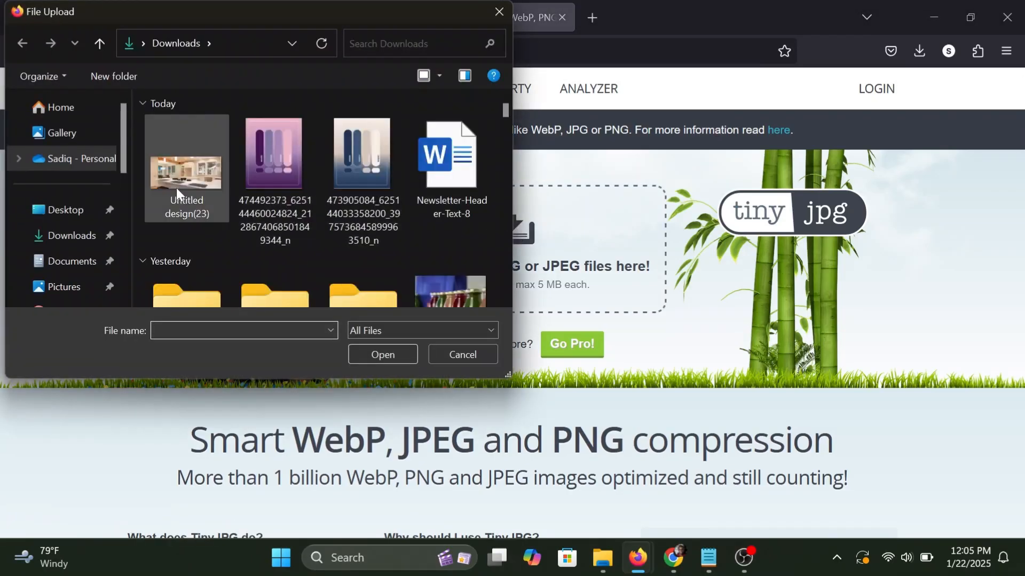
left_click(176, 188)
left_click(382, 358)
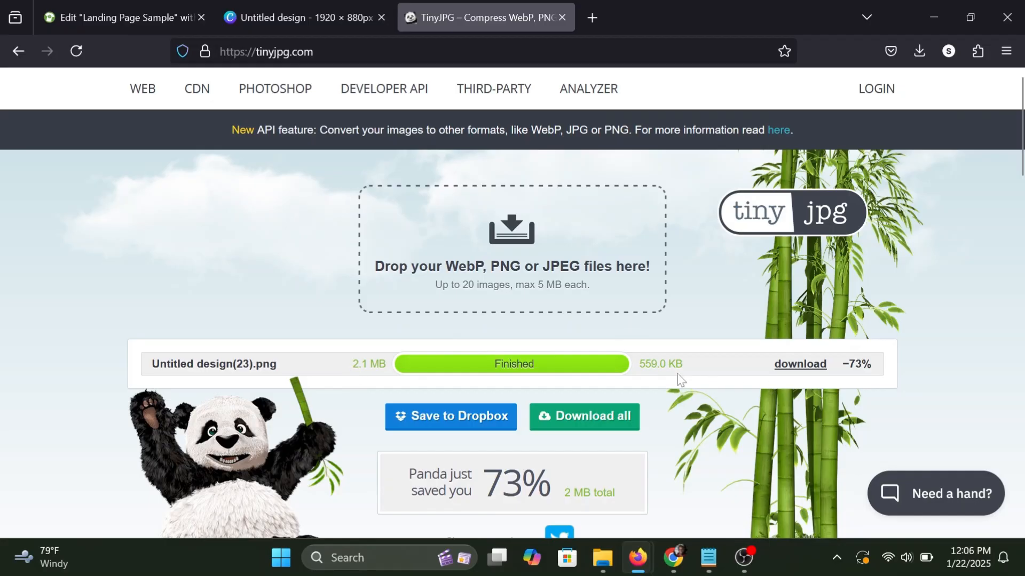
left_click(801, 365)
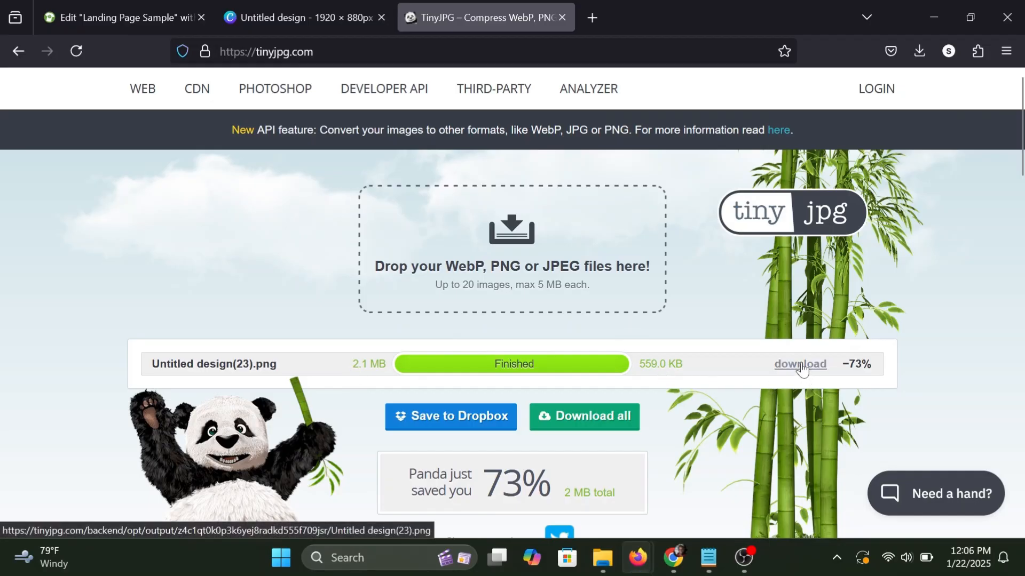
Back in the Elementor page, give the container a Classic background and upload the compressed Untitled design(23)(1) as its image.
left_click(107, 5)
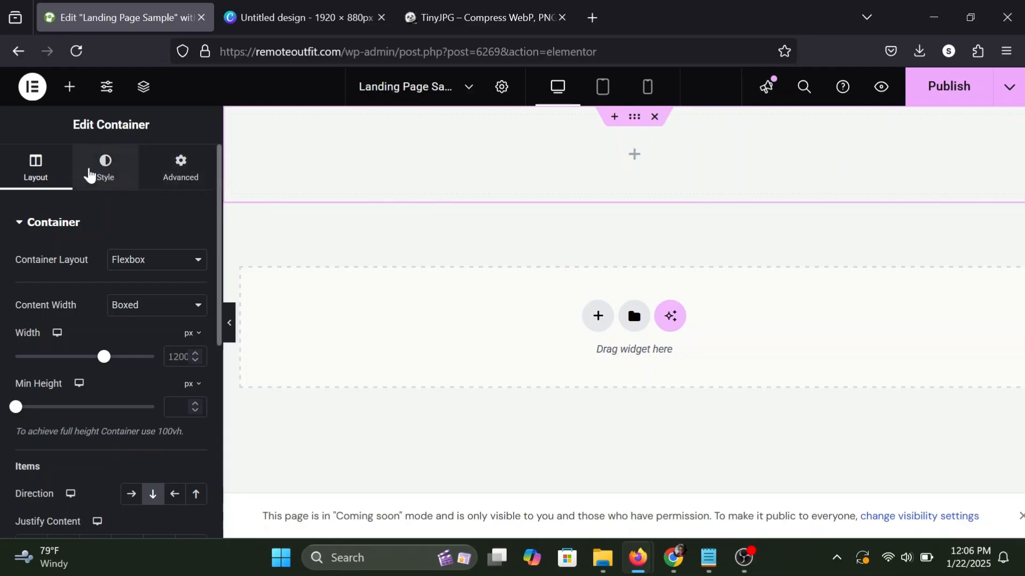
left_click(90, 175)
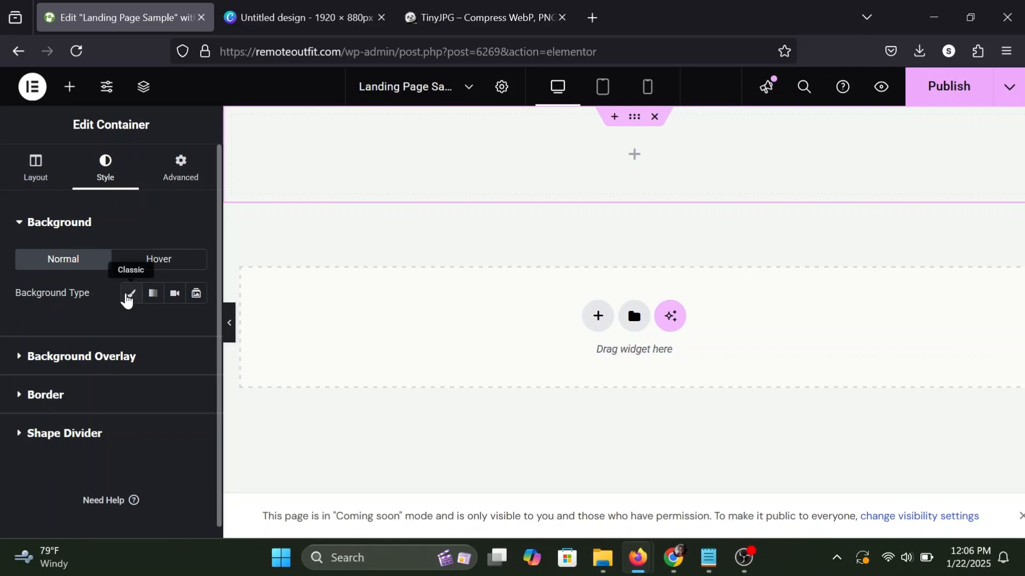
left_click(129, 297)
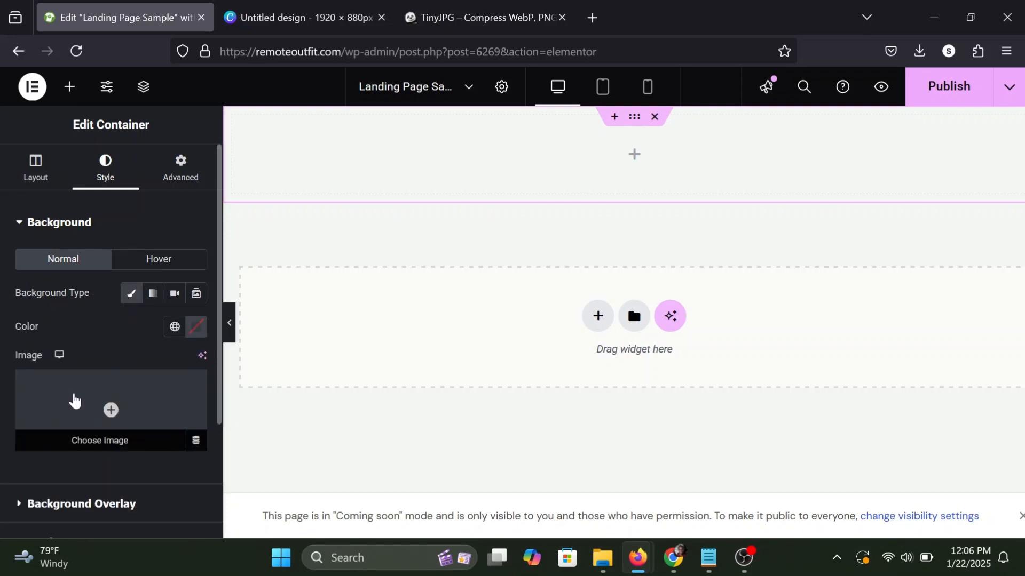
left_click(89, 410)
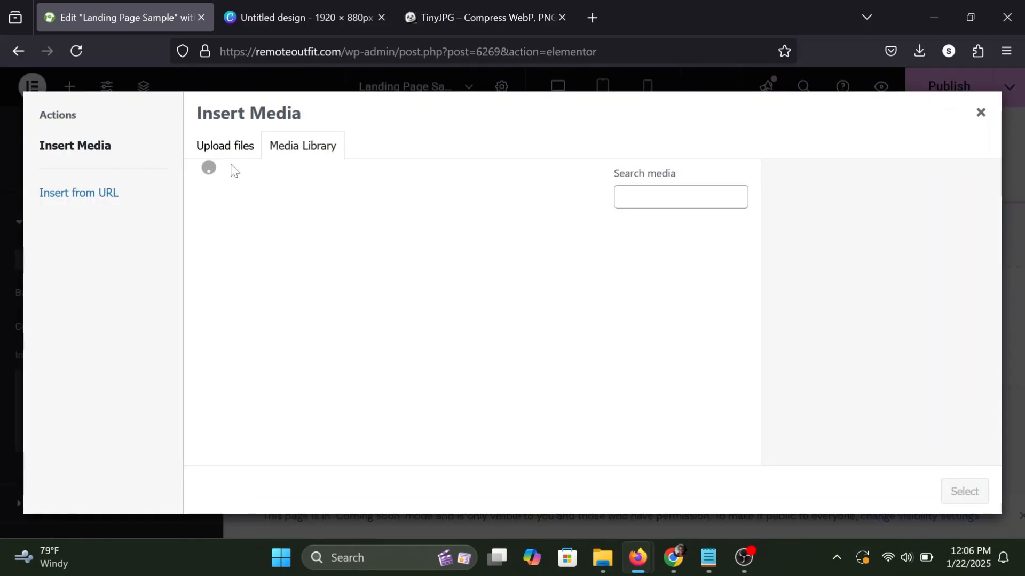
left_click(231, 154)
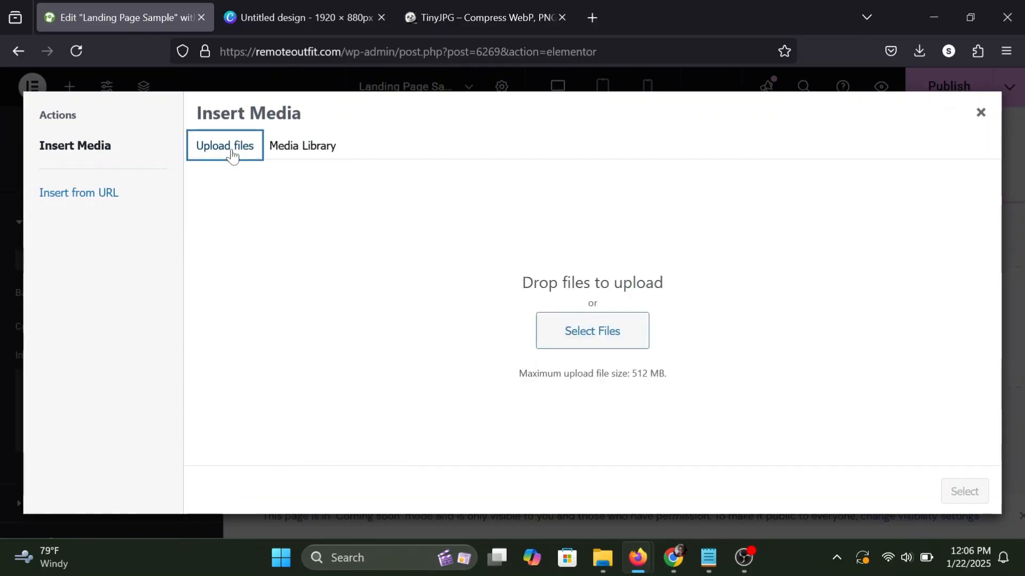
left_click(589, 332)
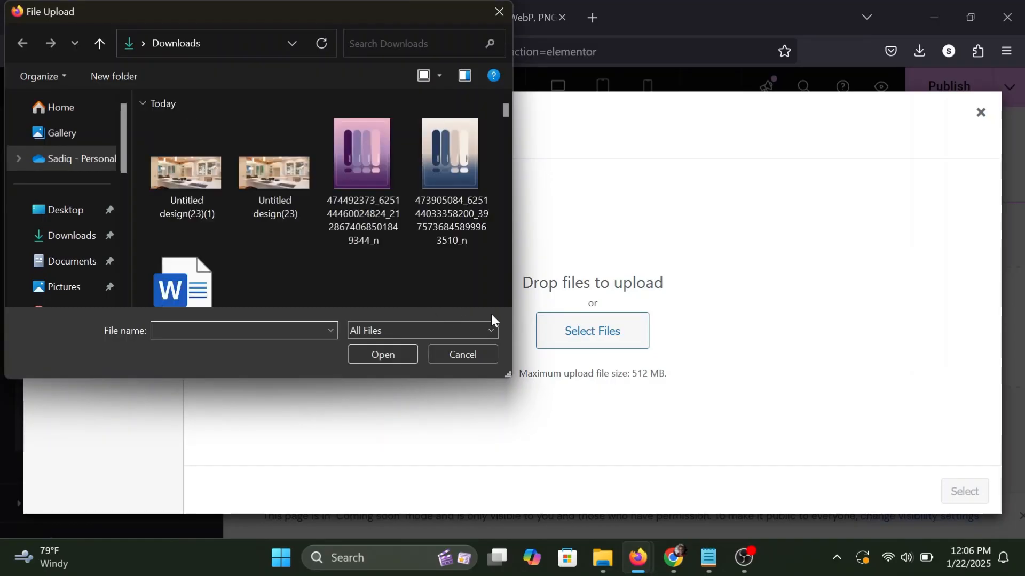
left_click(182, 160)
left_click(377, 355)
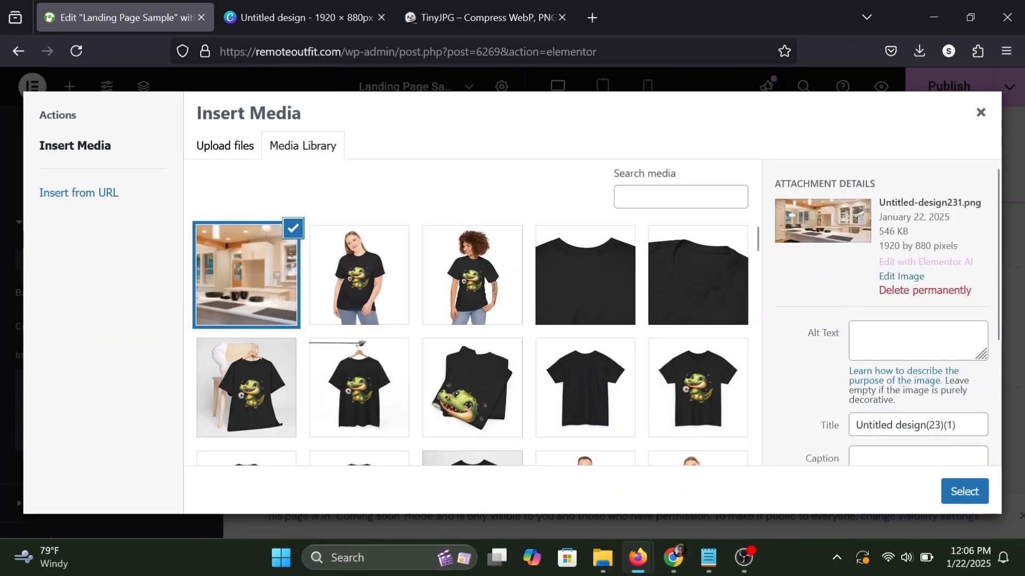
left_click(963, 495)
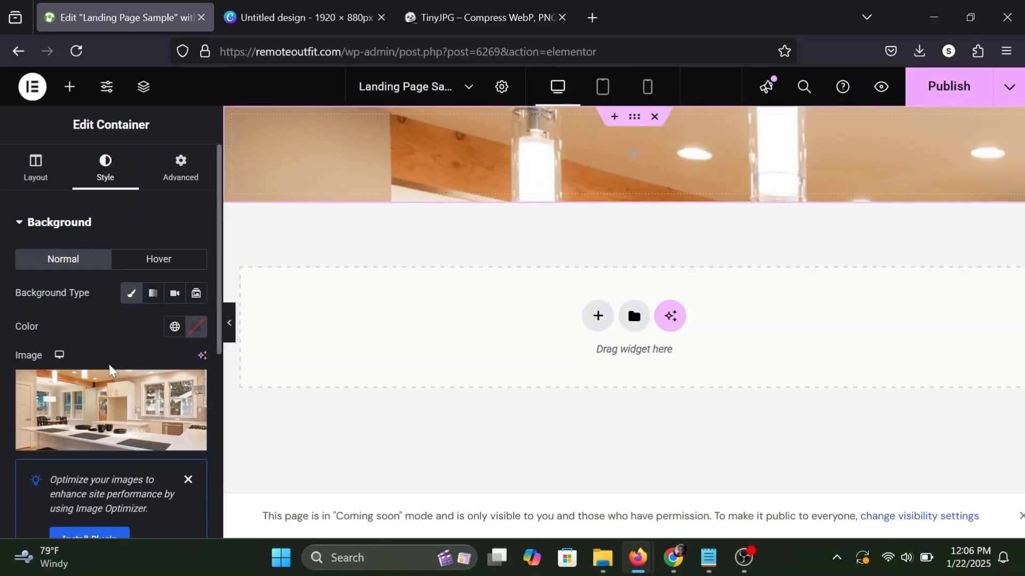
Set the container's background image position to Center Center and its display size to Cover.
scroll(109, 368, "down", 3)
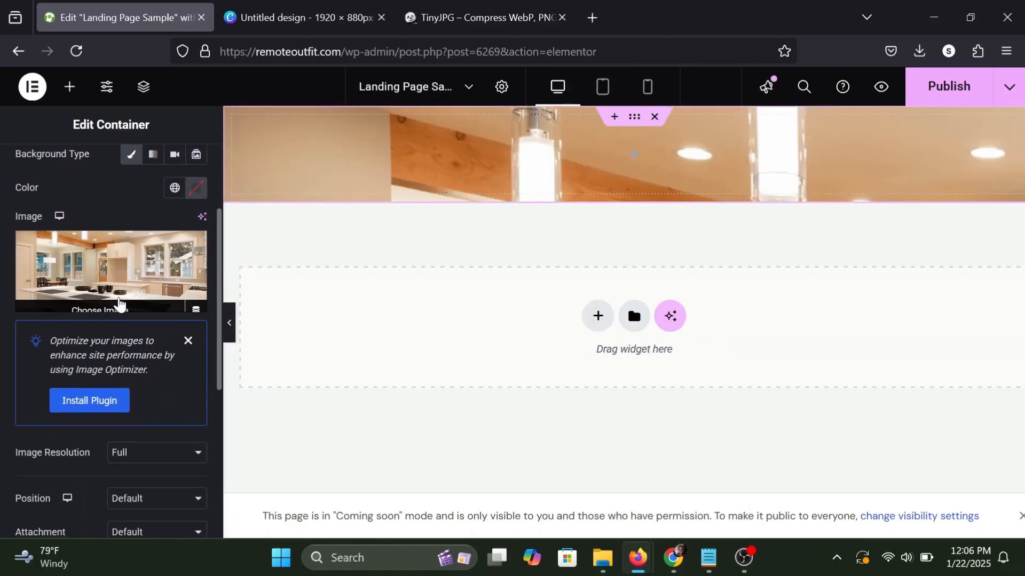
scroll(103, 331, "down", 2)
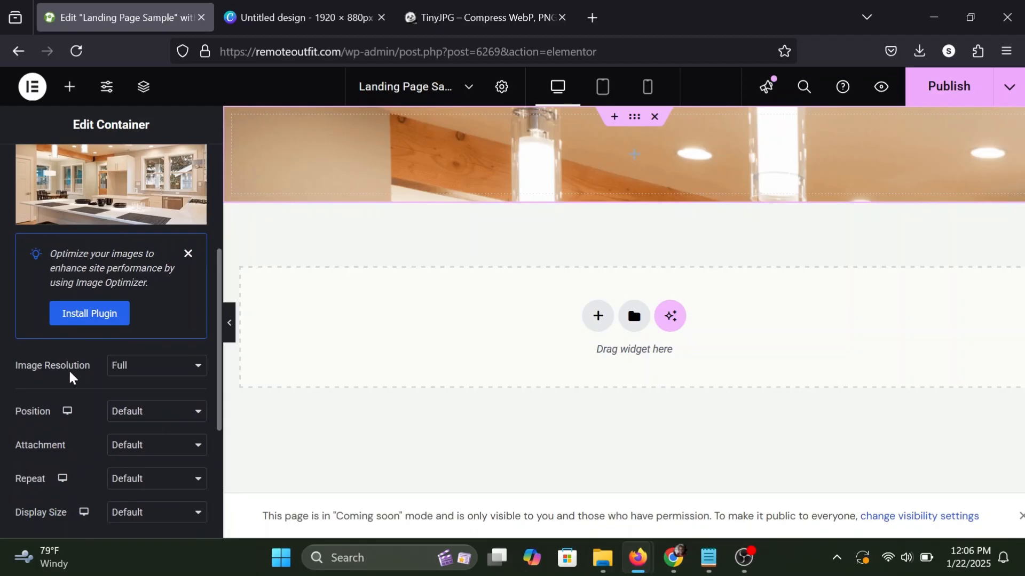
scroll(81, 370, "down", 1)
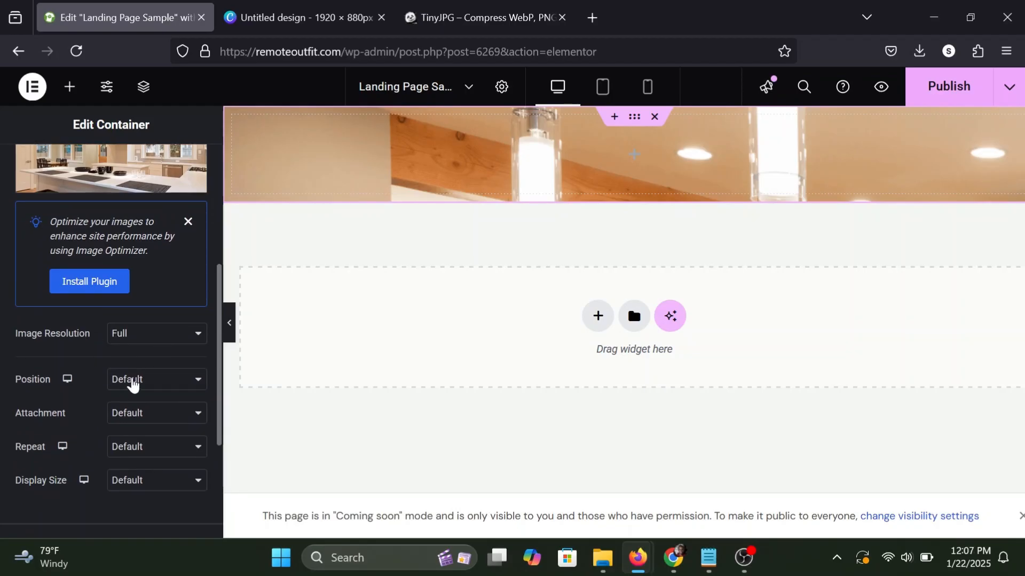
left_click(132, 380)
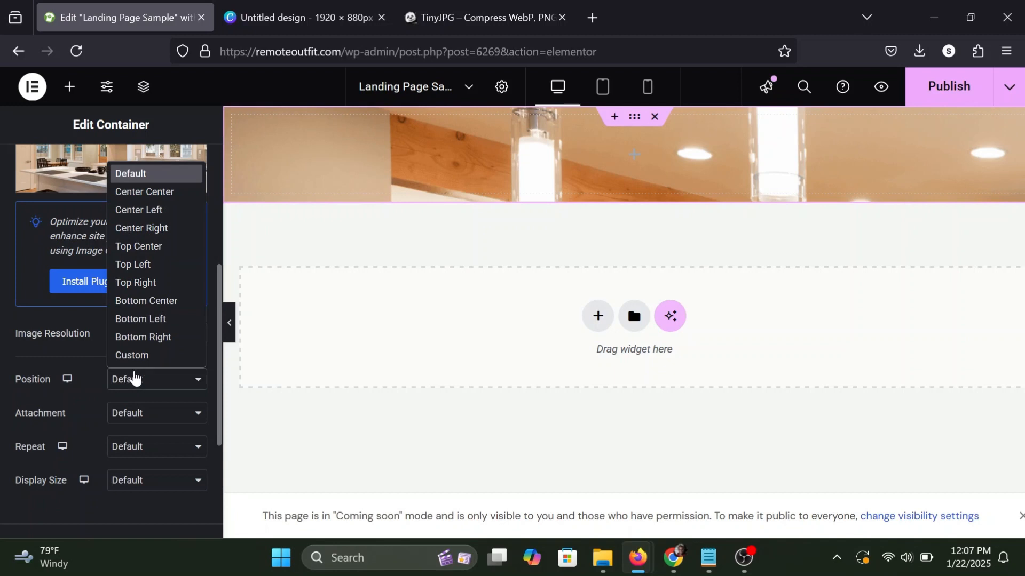
left_click(146, 192)
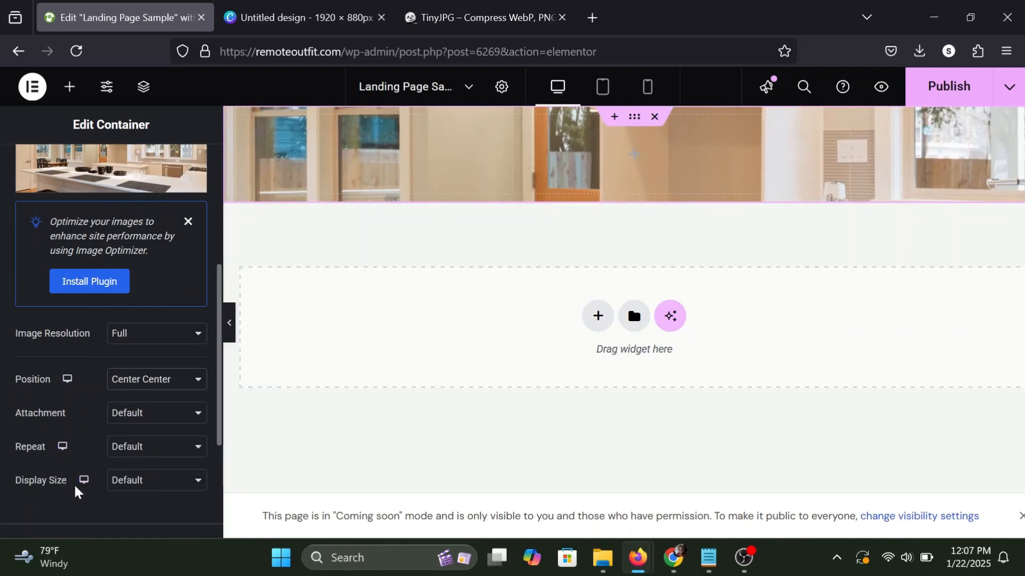
left_click(148, 482)
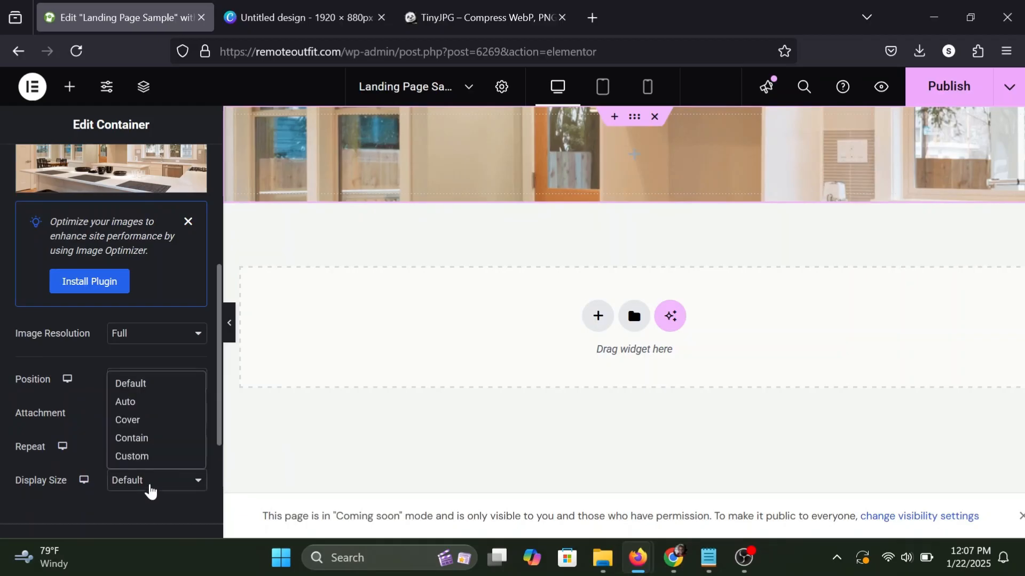
left_click(137, 421)
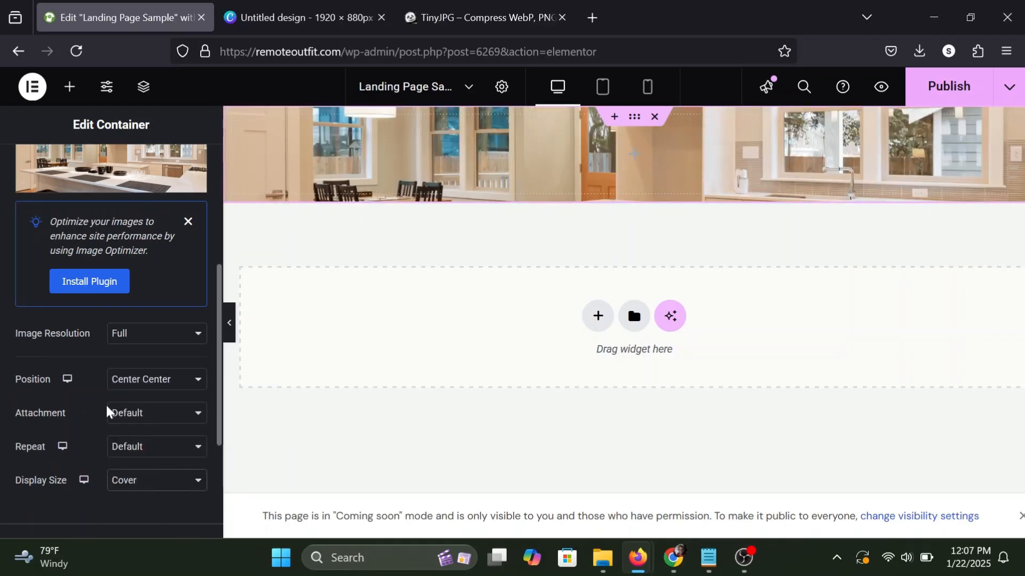
Try the Fixed attachment on the container's background image and return it to Default.
scroll(108, 411, "up", 1)
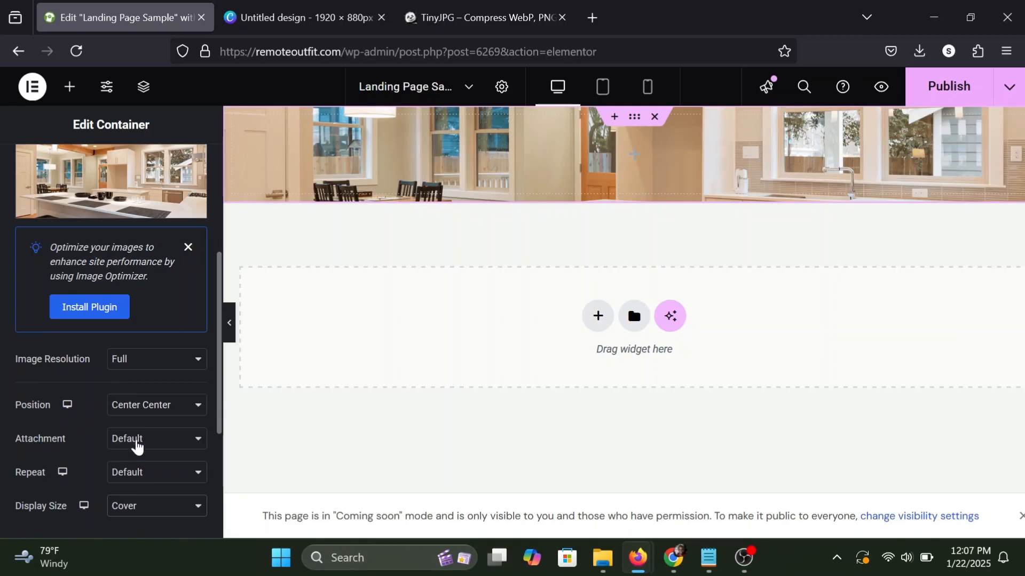
left_click(135, 442)
left_click(129, 498)
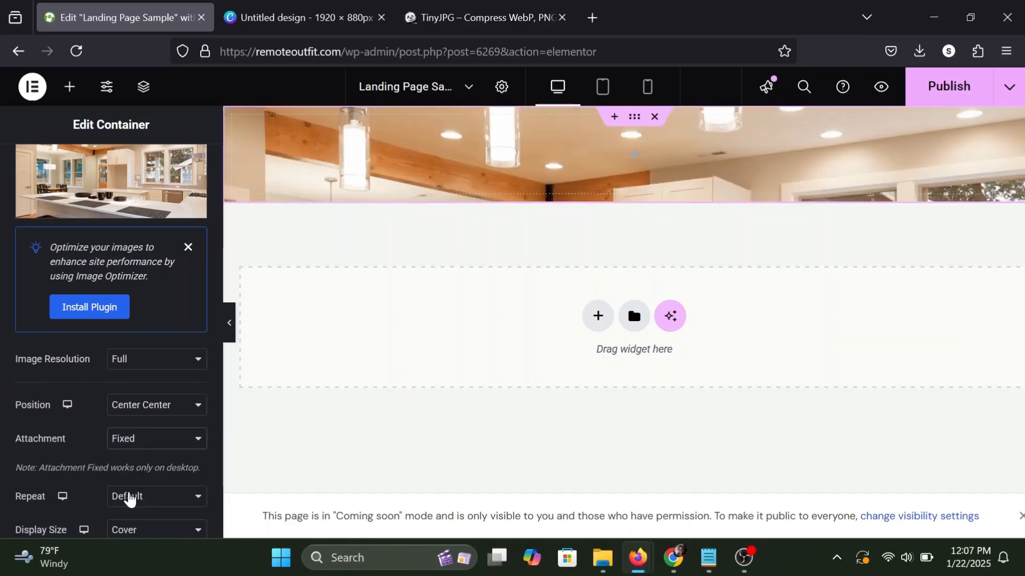
left_click(145, 442)
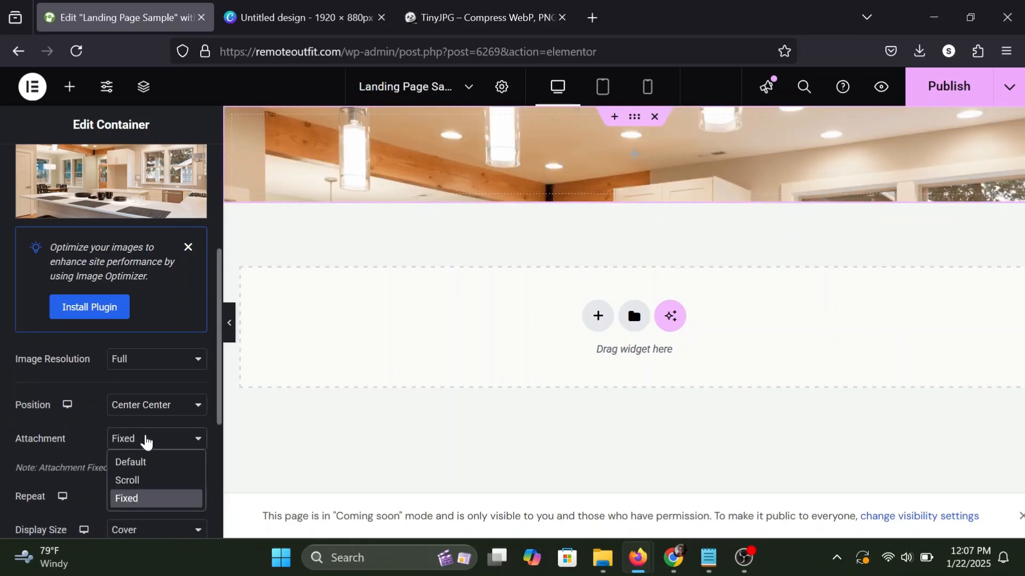
left_click(131, 462)
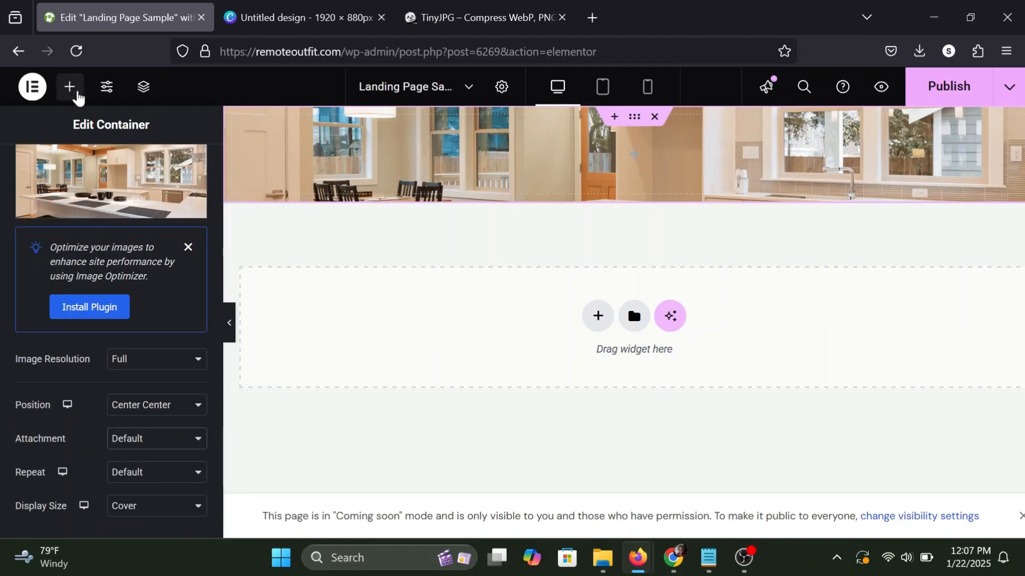
Add a Classic background overlay in black to the container.
scroll(86, 342, "down", 2)
scroll(86, 342, "down", 3)
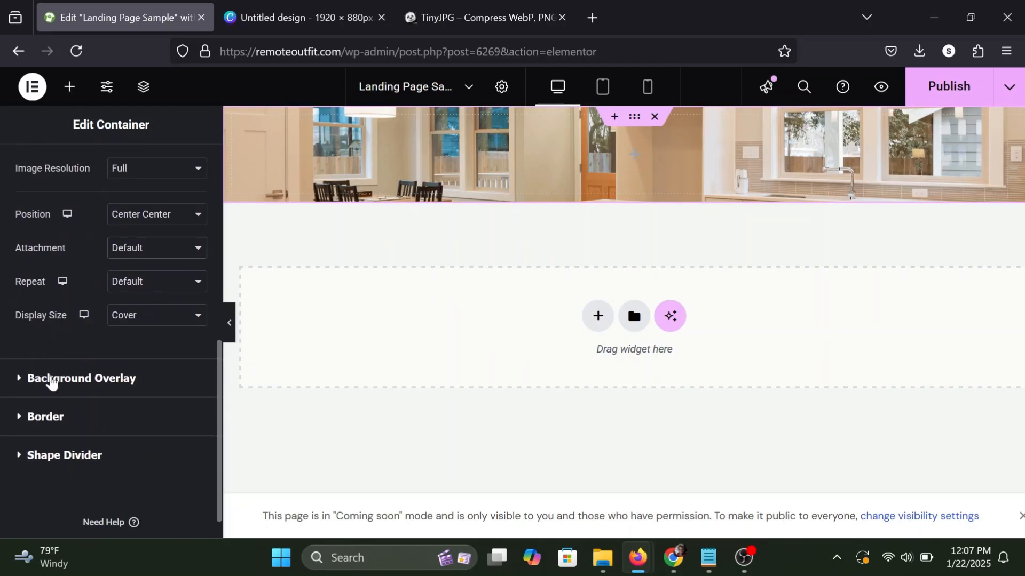
left_click(63, 380)
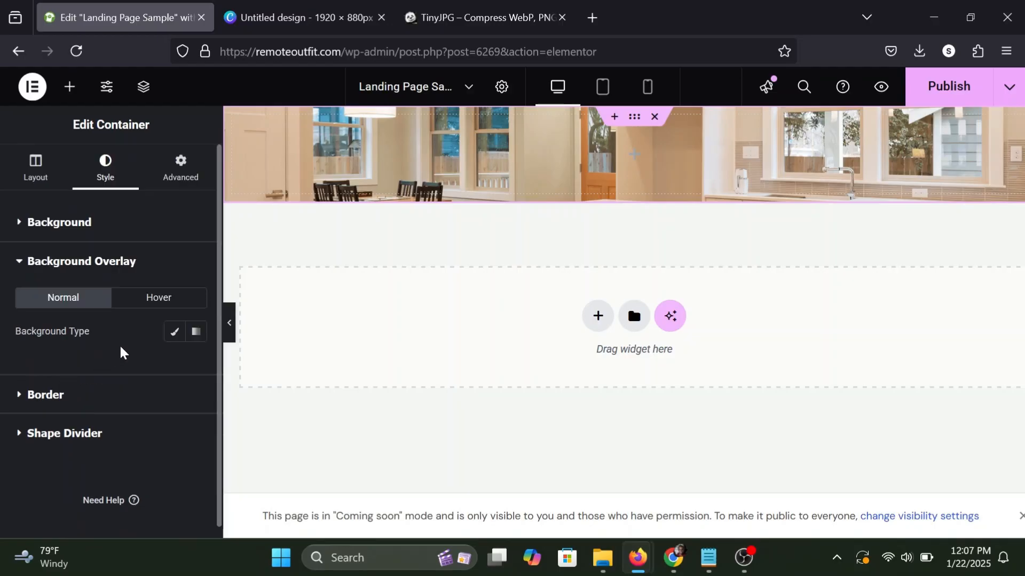
left_click(173, 337)
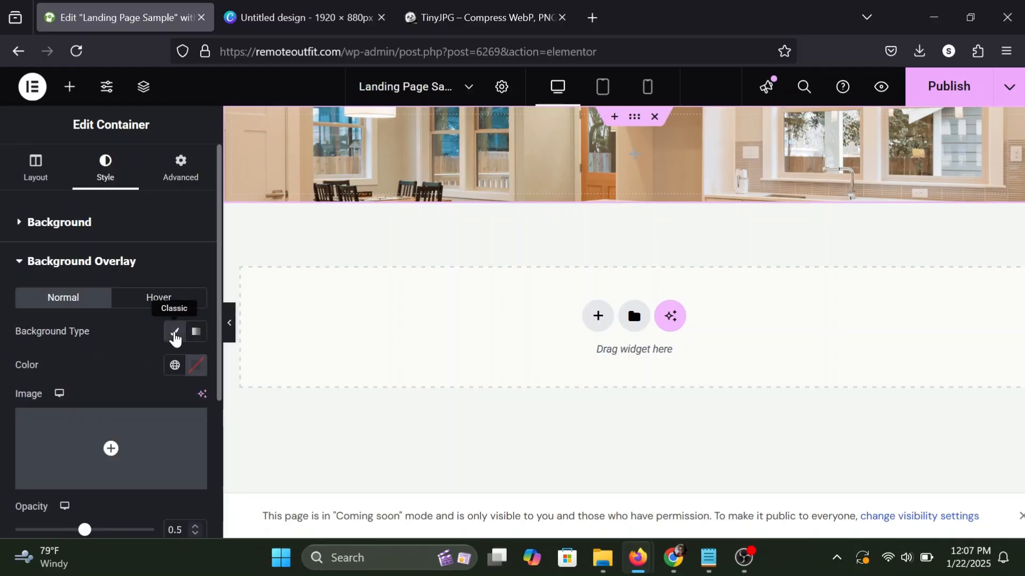
left_click(195, 367)
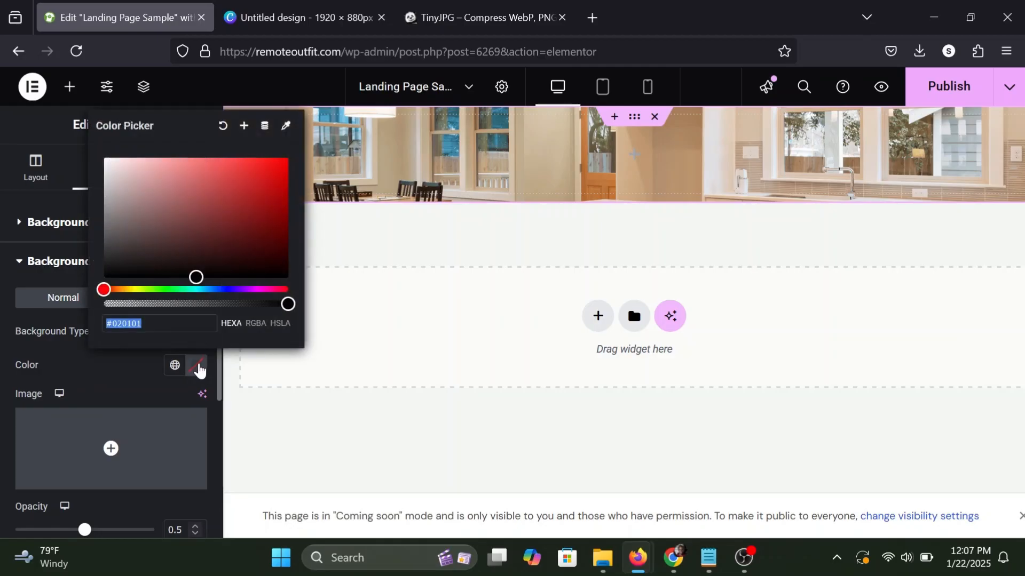
left_click_drag(195, 277, 88, 293)
left_click(96, 364)
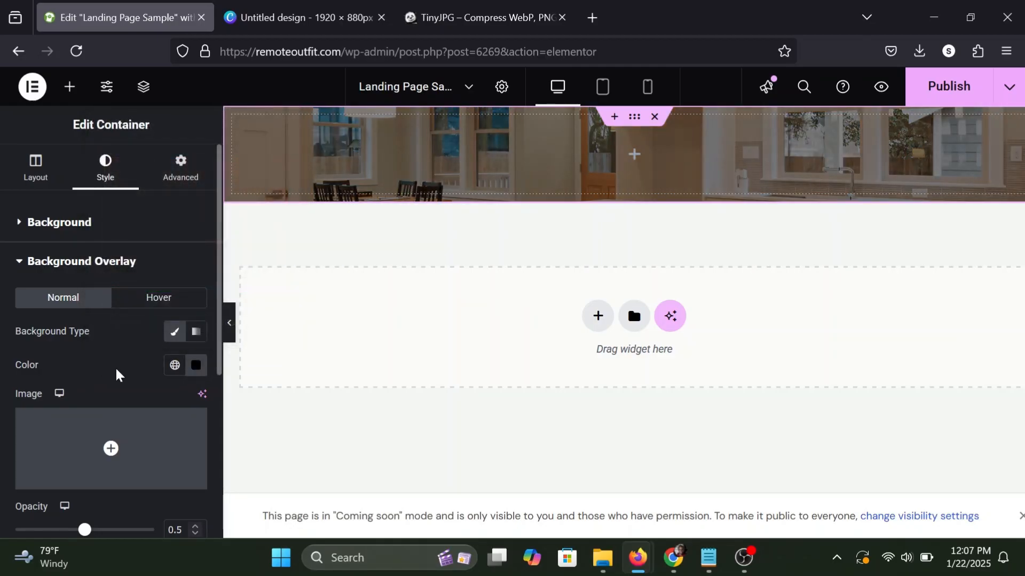
Adjust the background overlay's opacity, trying 0.7 and 0.6 and settling on 0.55.
scroll(137, 401, "down", 3)
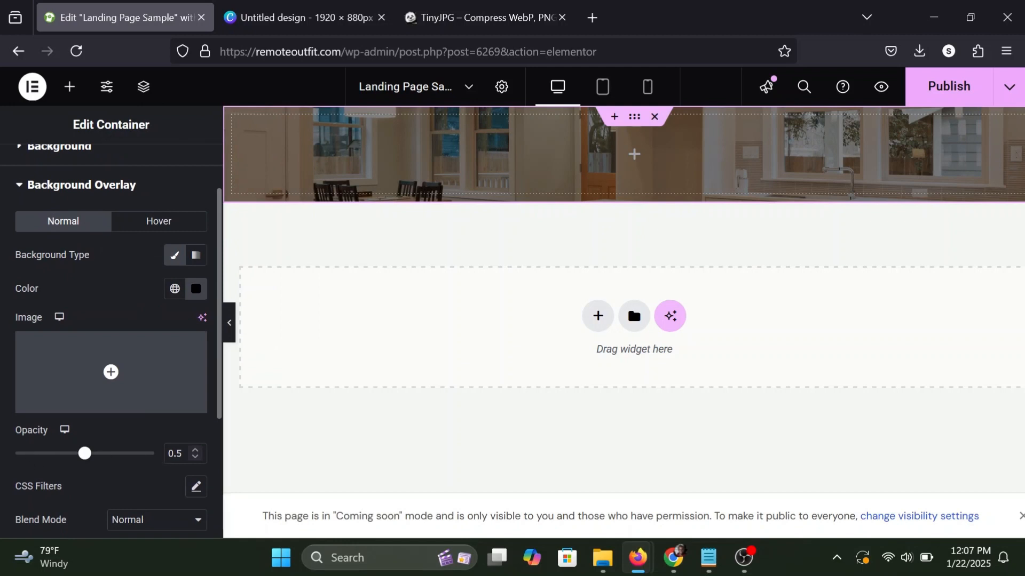
left_click(182, 454)
key("BackSpace")
type("7")
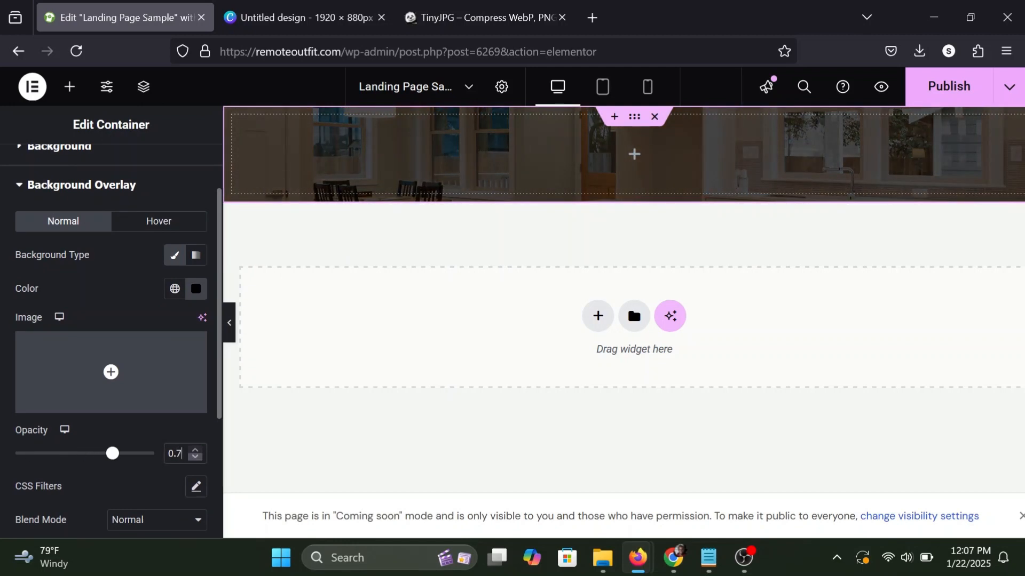
left_click(196, 457)
key("BackSpace")
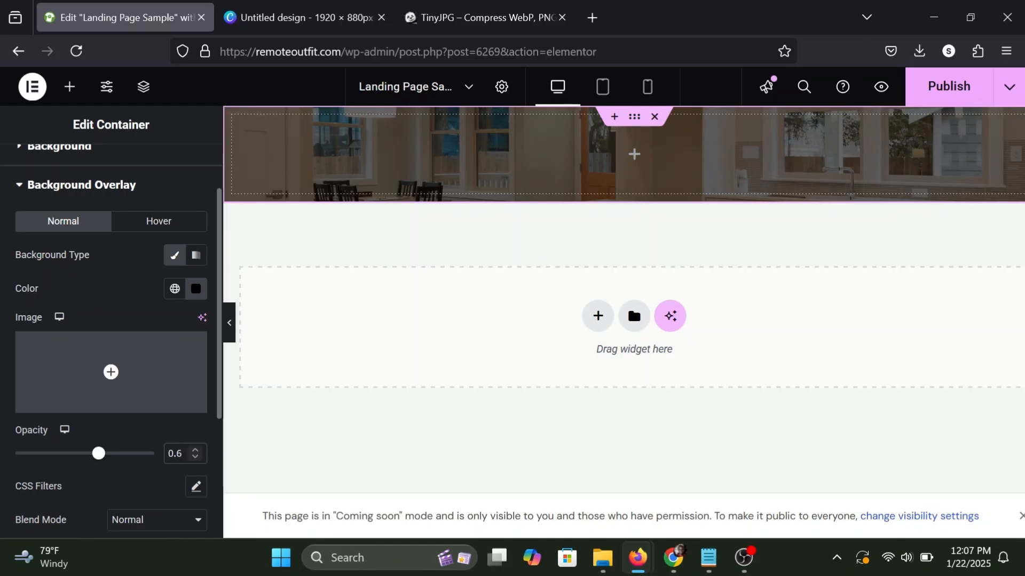
key("BackSpace")
type("55")
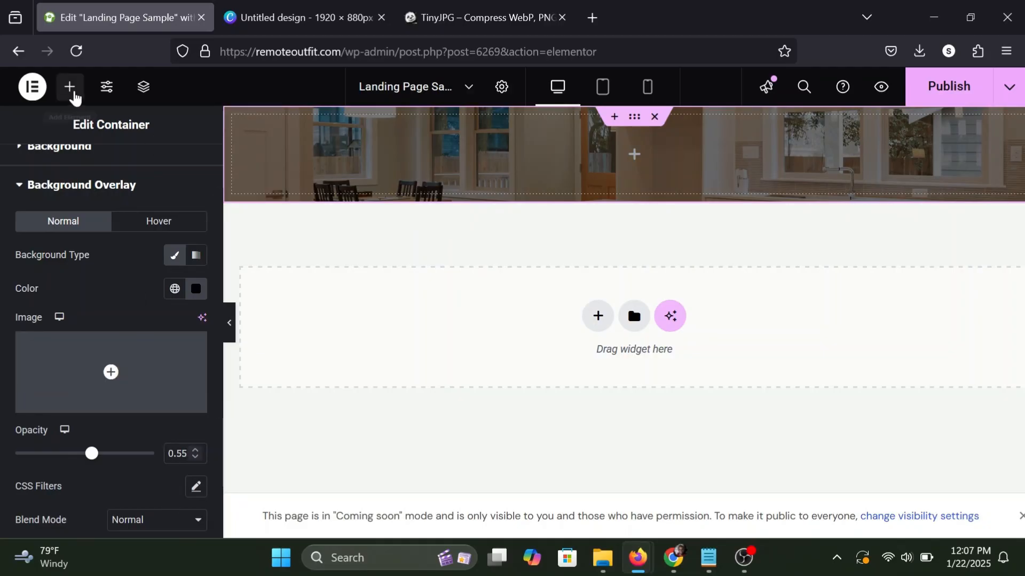
Increase the container's minimum height to about 441 px in its layout settings.
scroll(66, 235, "up", 2)
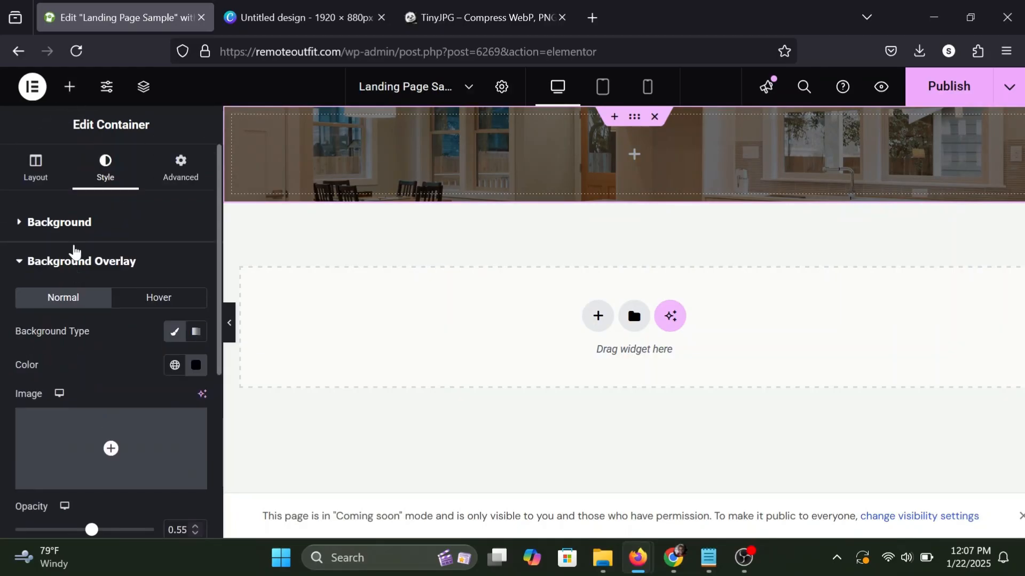
left_click(35, 172)
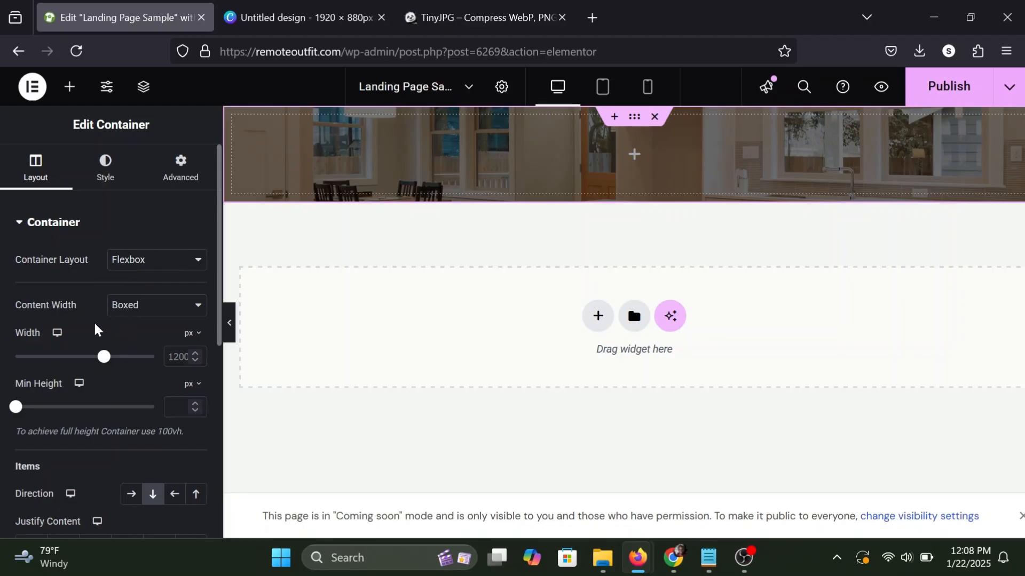
scroll(96, 331, "down", 2)
scroll(86, 343, "down", 1)
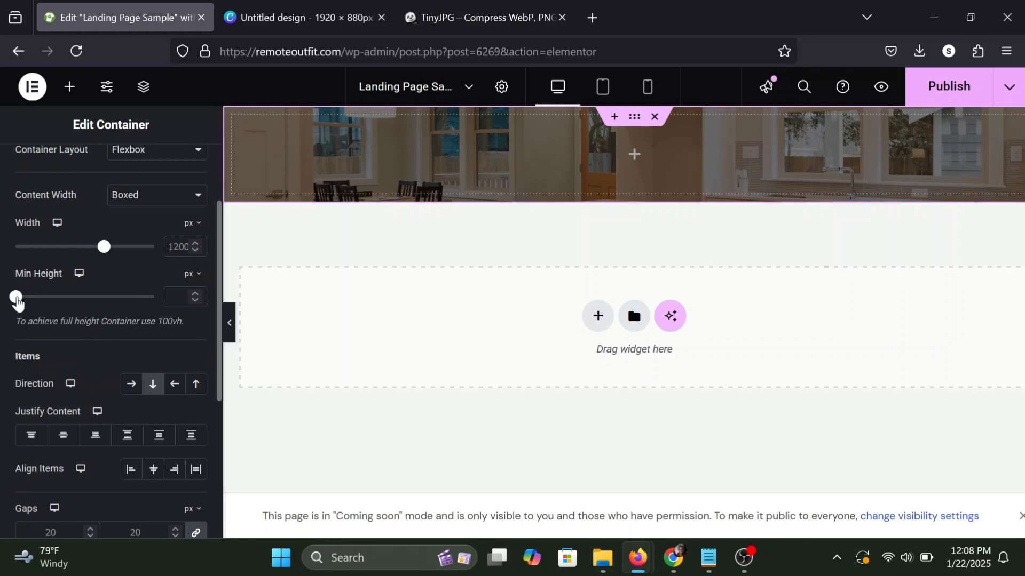
left_click_drag(16, 298, 58, 304)
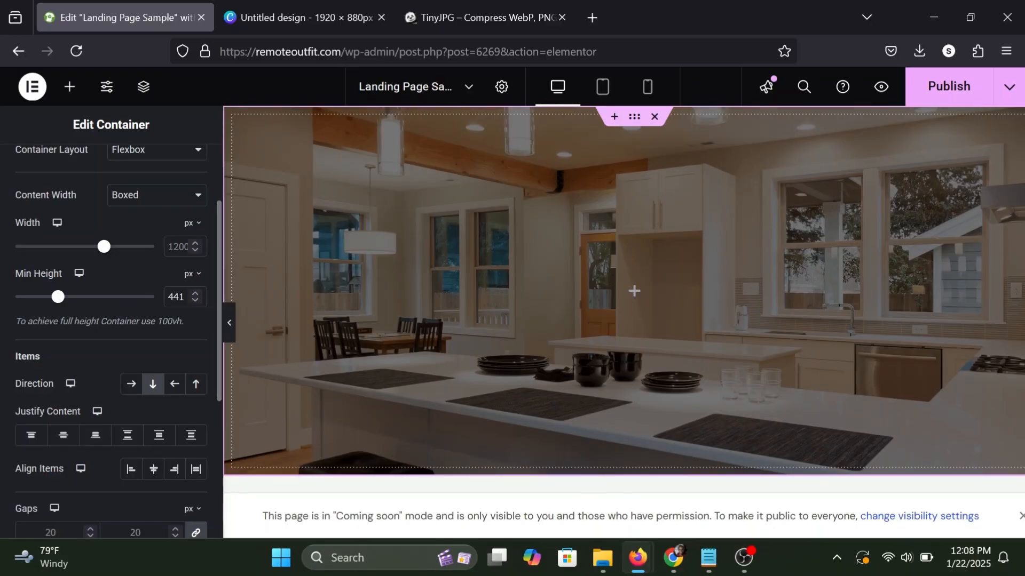
Set the container's minimum height to 450 px, then try the horizontal row direction and return to the vertical column direction.
type("450")
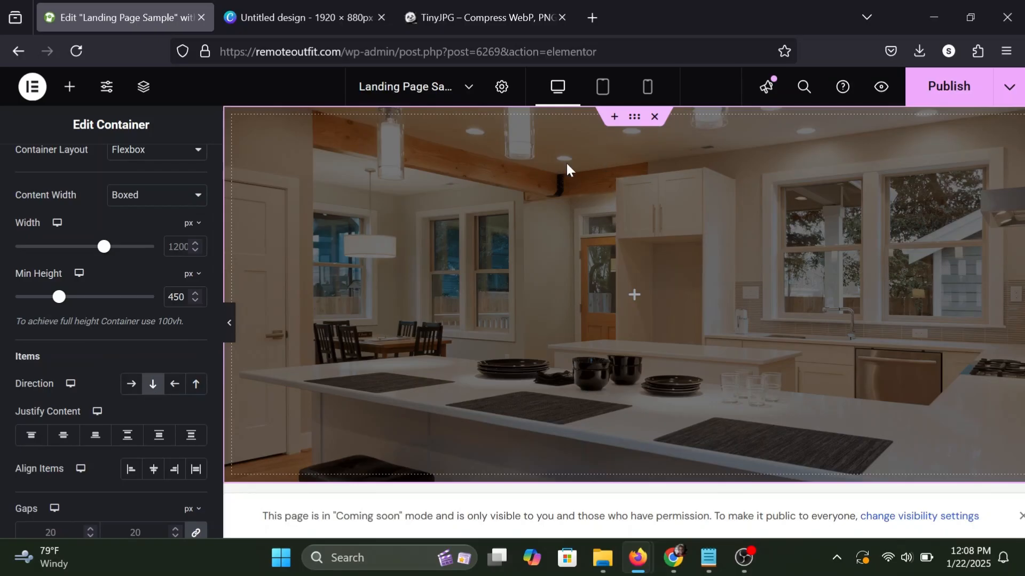
left_click(127, 387)
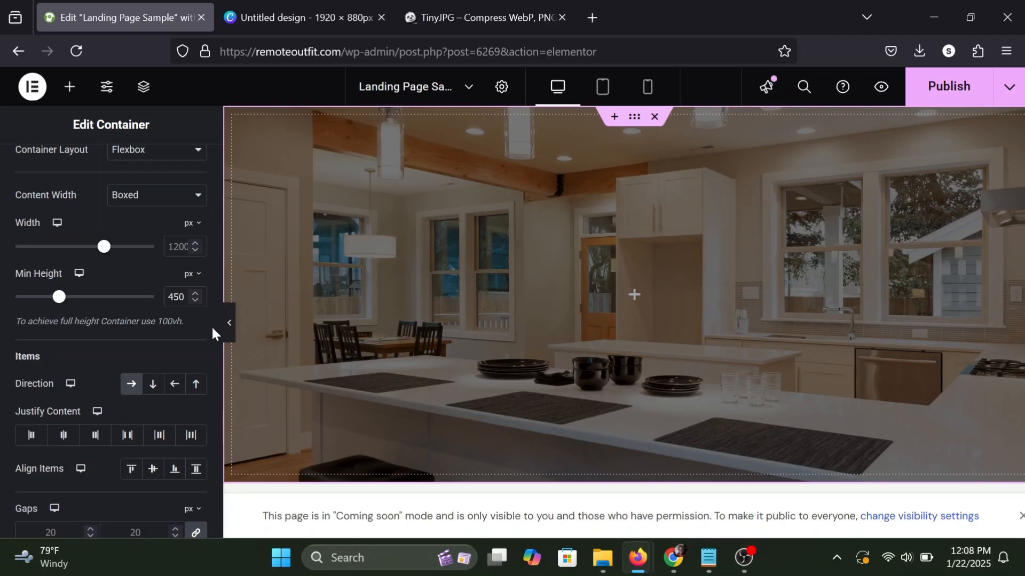
left_click(153, 387)
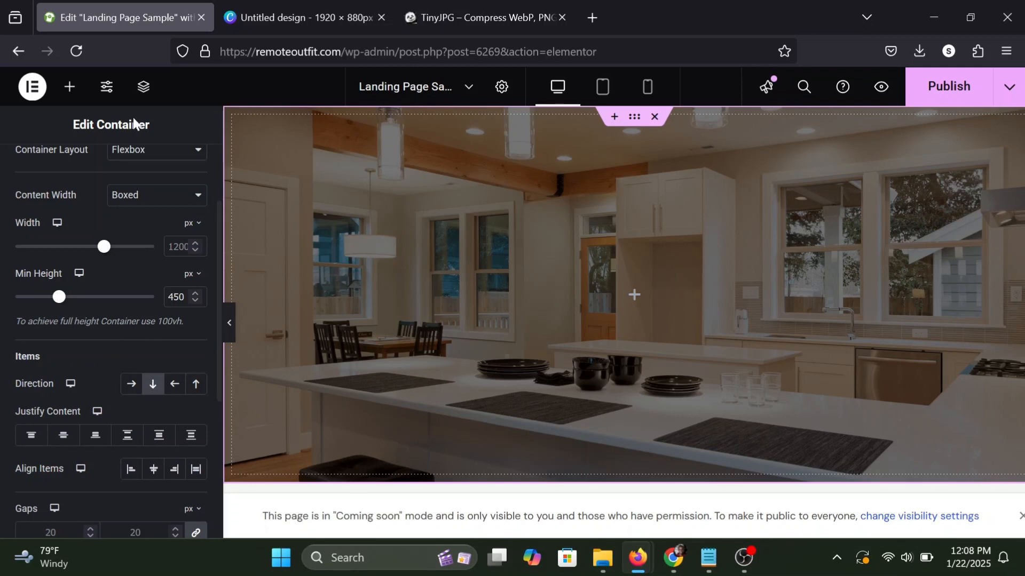
Center the container's contents on both axes by setting Align Items and Justify Content to Center.
scroll(84, 444, "down", 1)
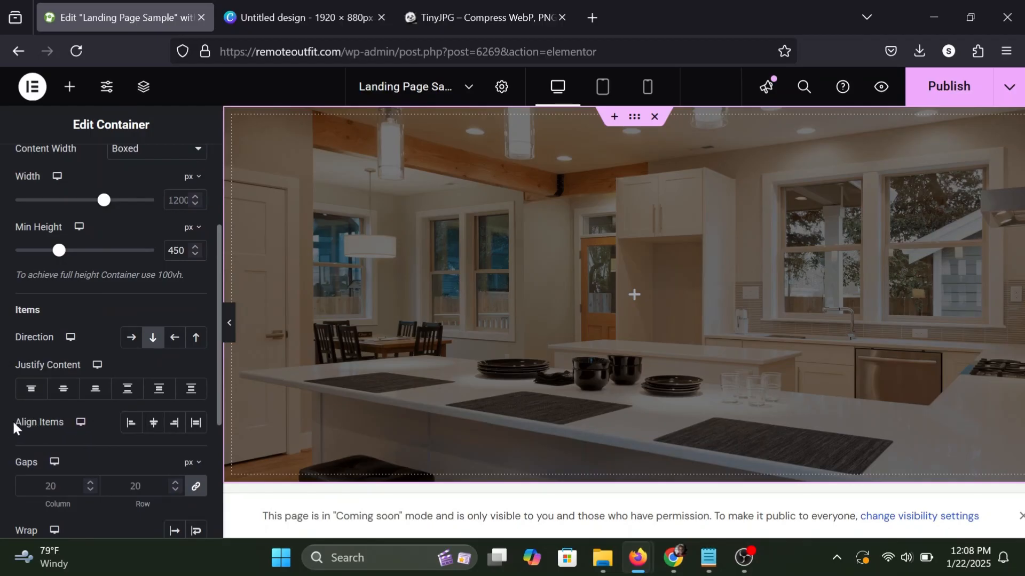
left_click(151, 424)
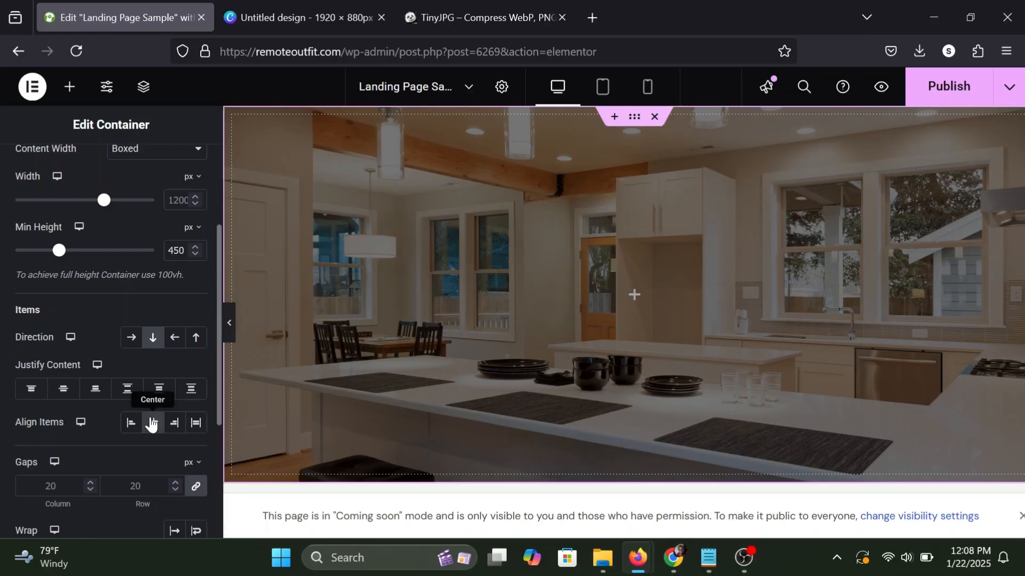
left_click(62, 391)
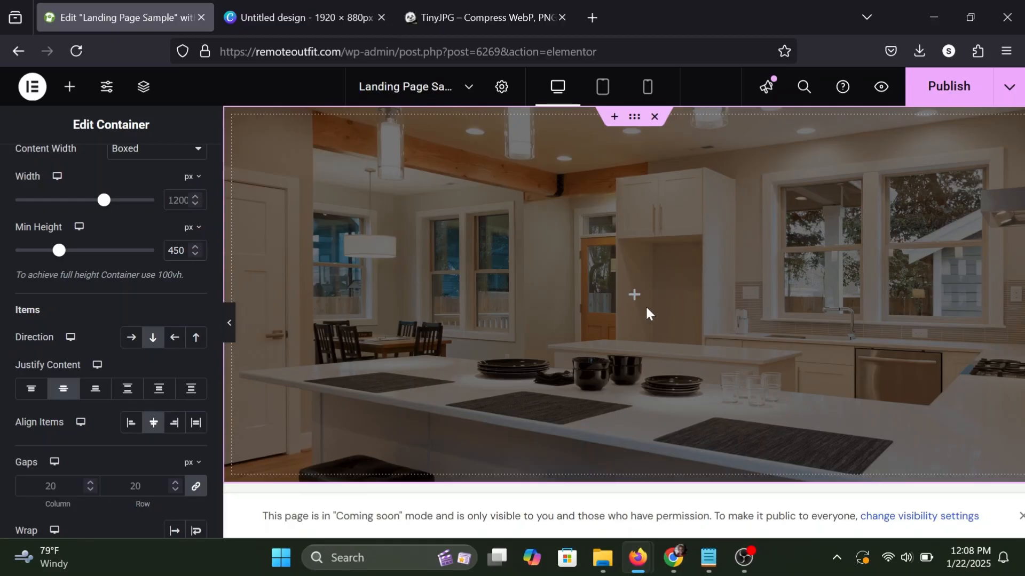
Add a Heading widget inside the hero container.
left_click(69, 87)
scroll(72, 302, "down", 2)
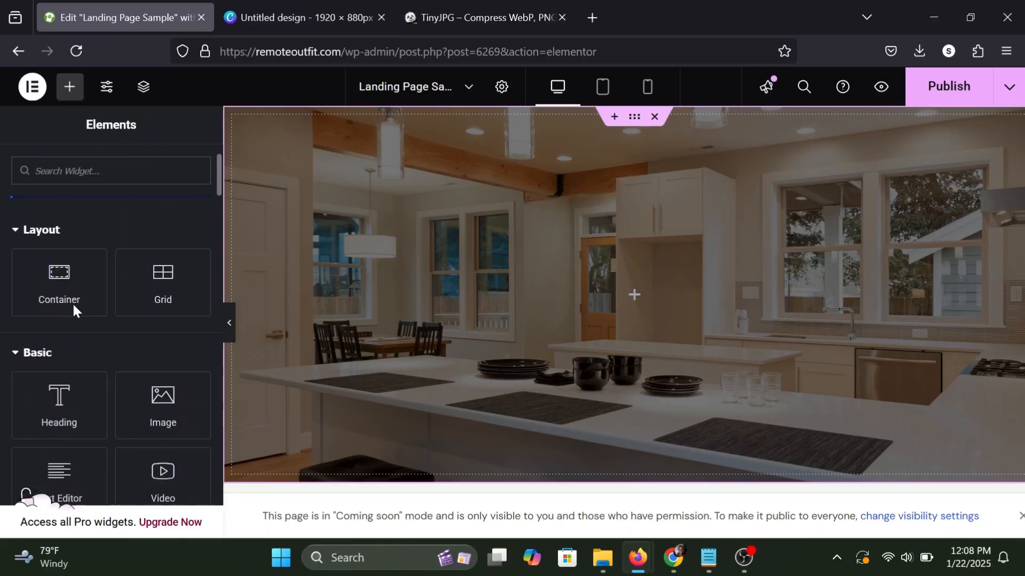
scroll(90, 348, "up", 2)
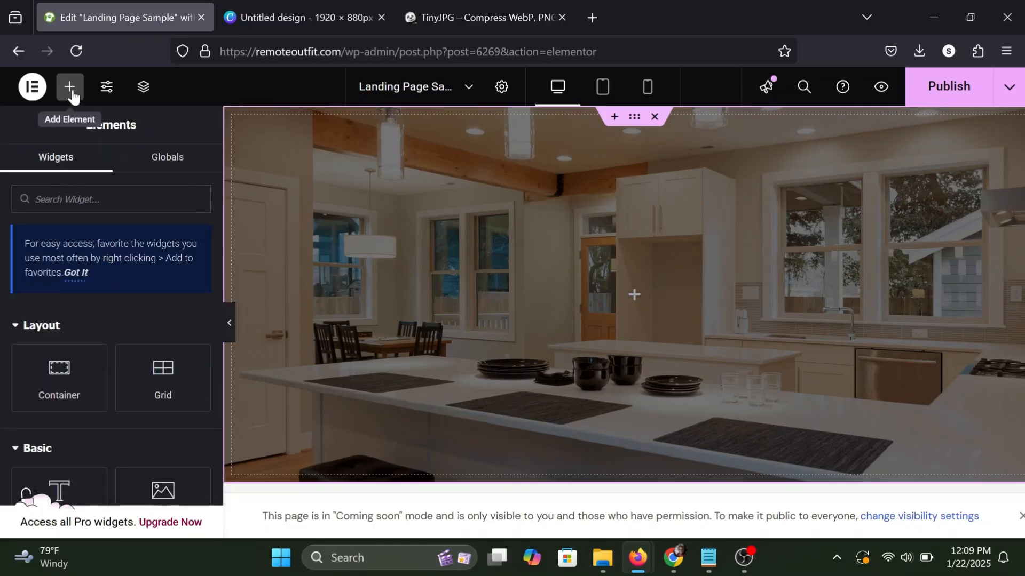
scroll(85, 214, "down", 3)
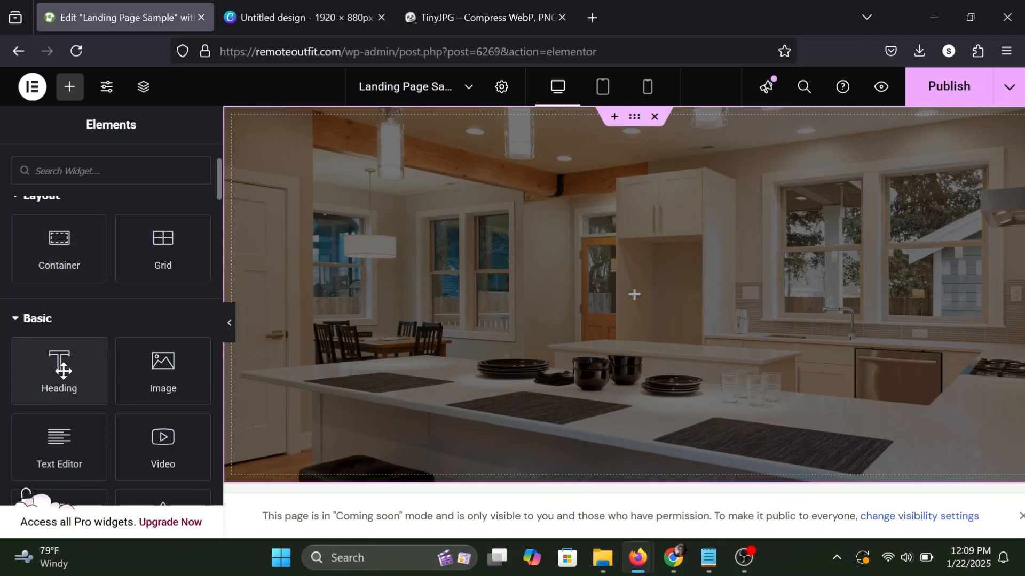
left_click_drag(59, 359, 565, 284)
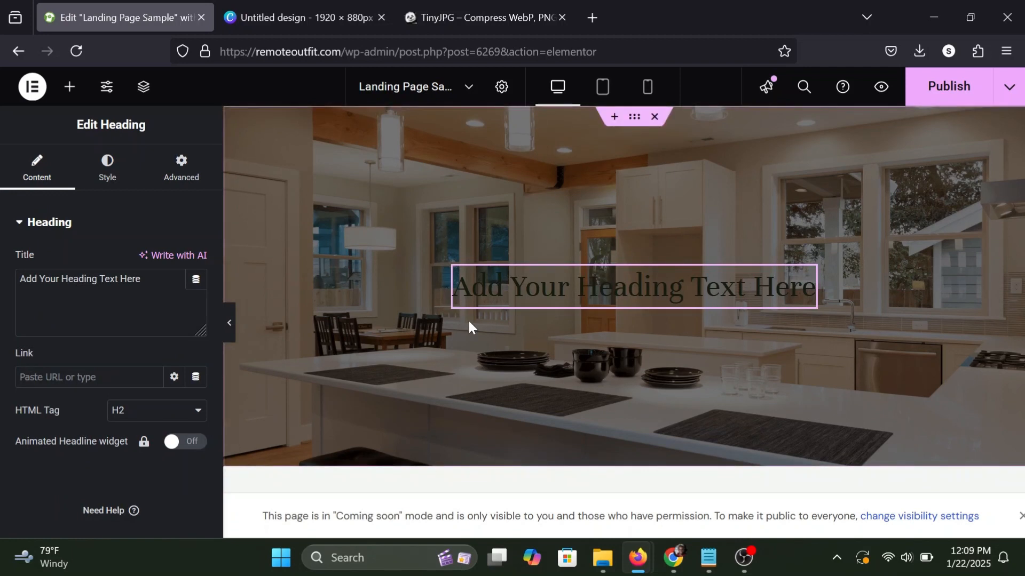
Set the heading's text color to white (#FFFFFF) in its style settings.
left_click(116, 172)
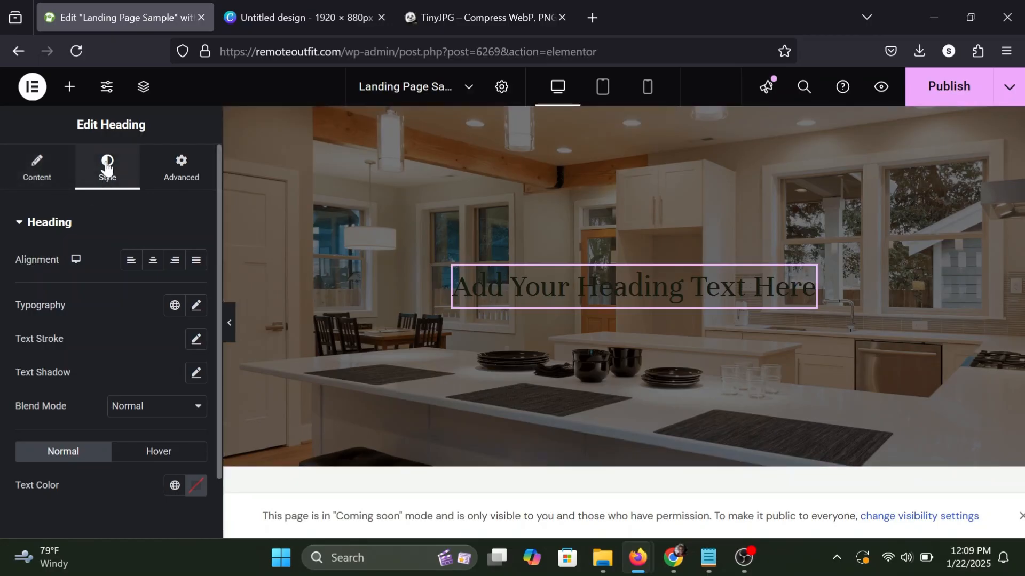
scroll(105, 299, "down", 2)
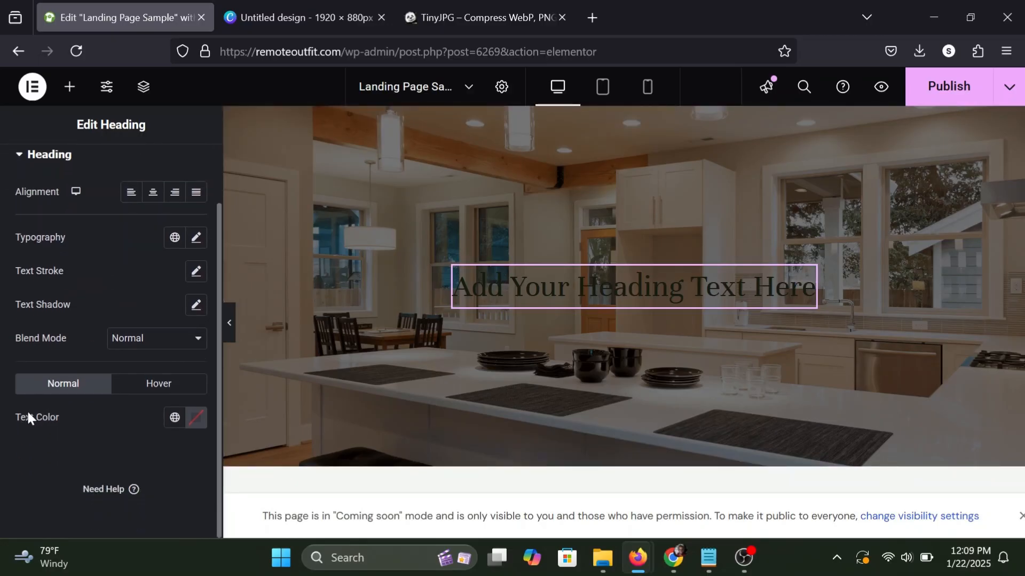
left_click(196, 418)
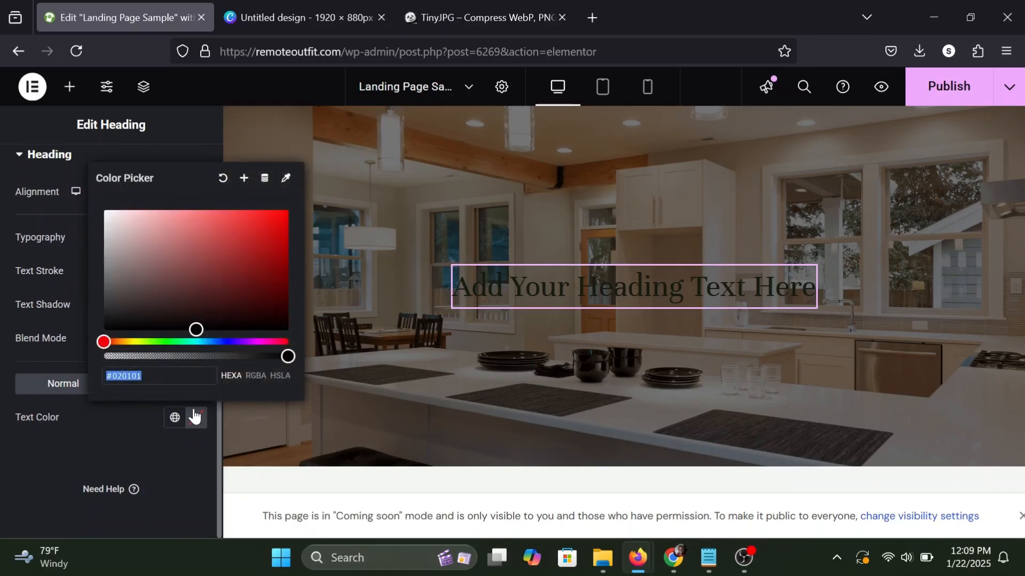
left_click_drag(176, 293, 91, 192)
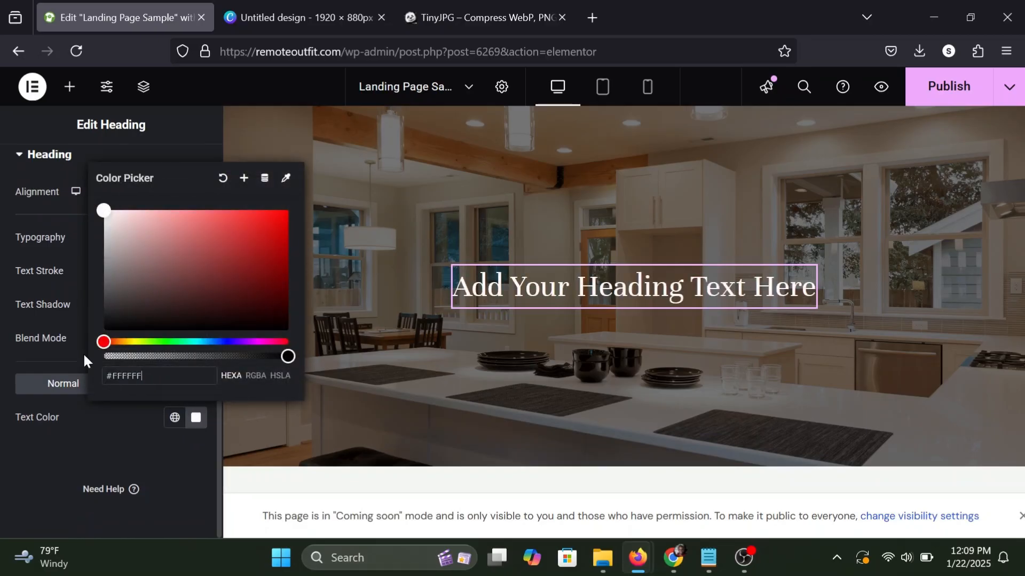
left_click(104, 415)
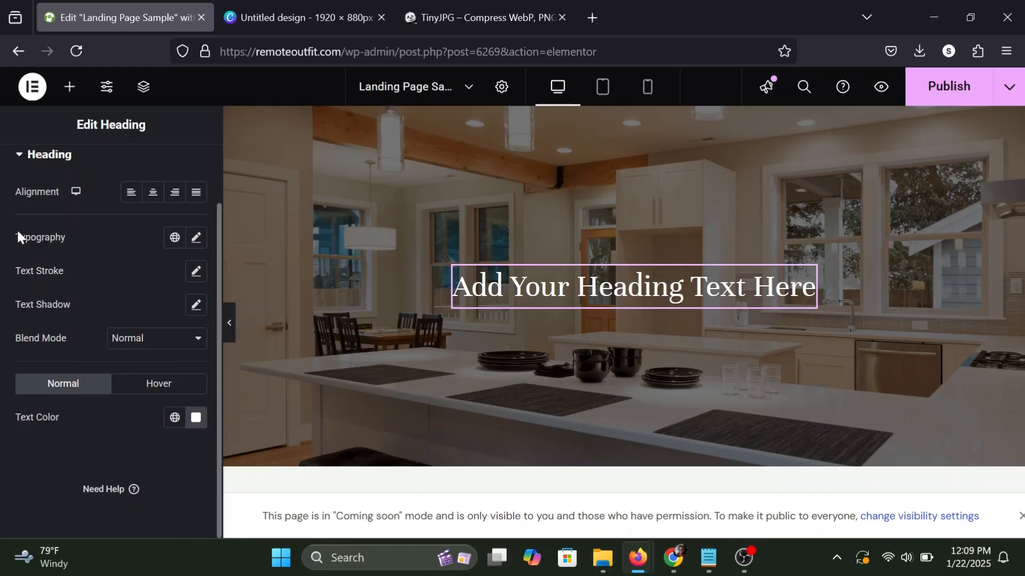
Change the heading's font family to Montserrat in its typography settings.
left_click(196, 239)
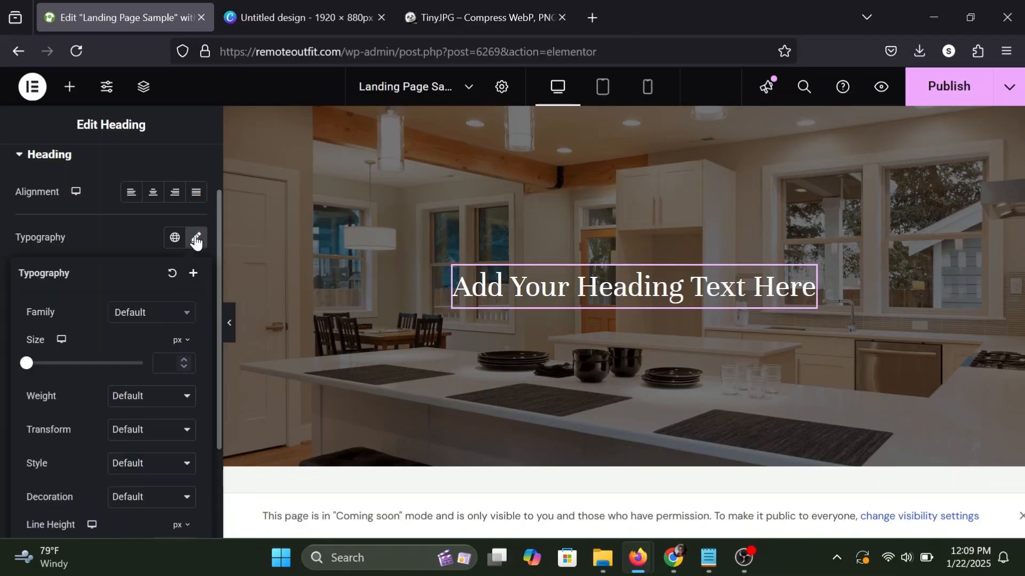
left_click(147, 316)
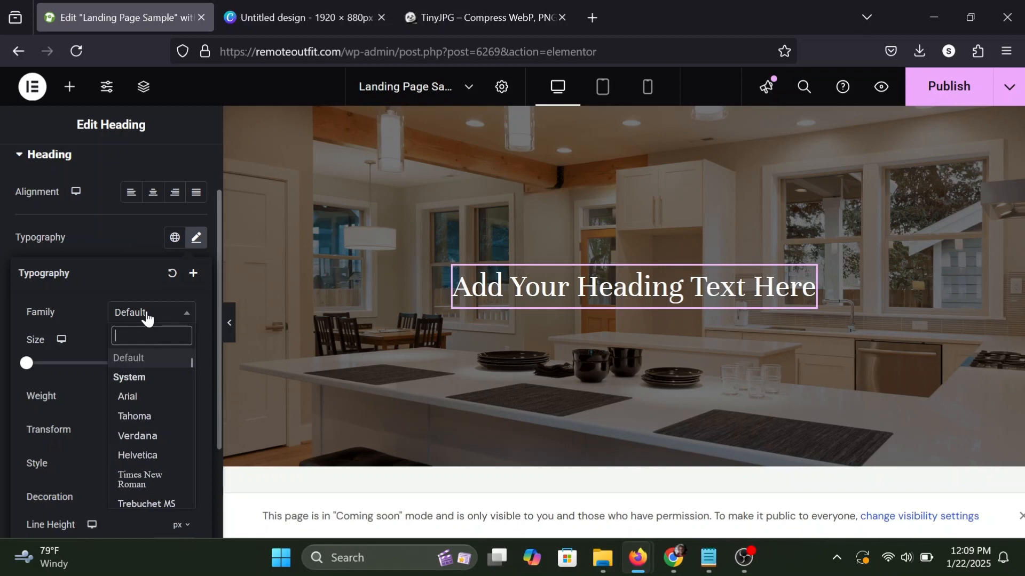
type("monts")
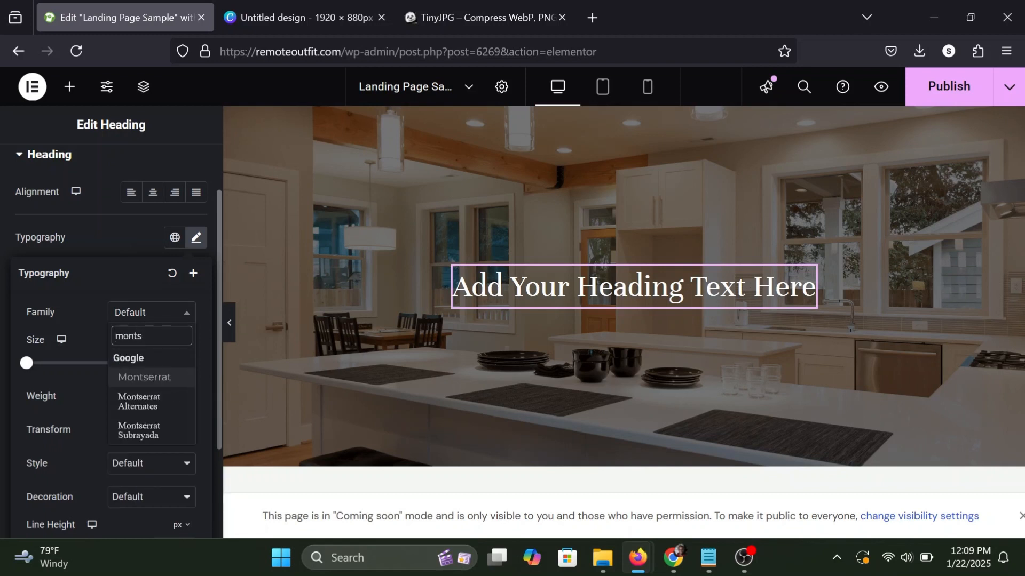
left_click(139, 377)
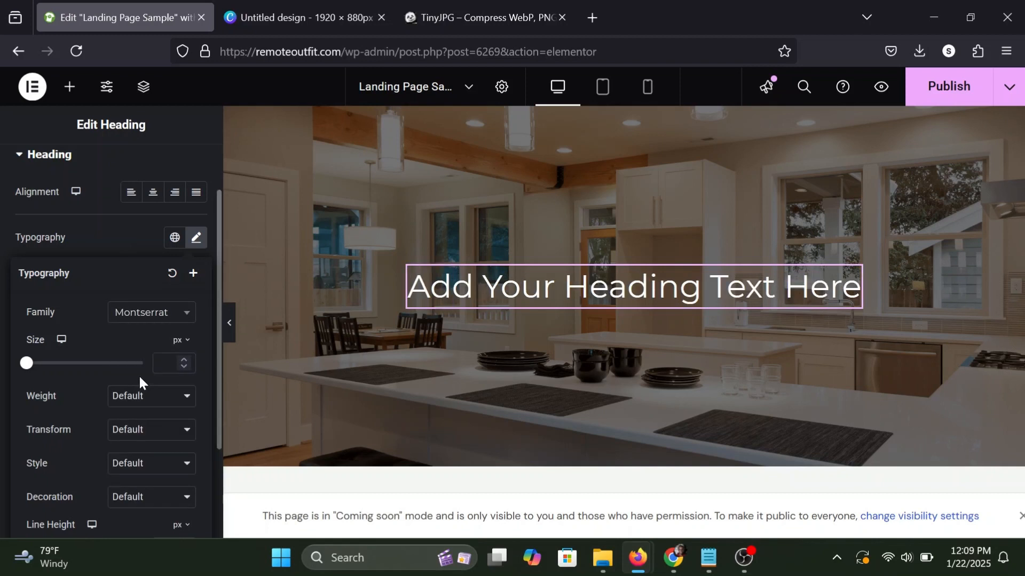
Set the heading's font weight to 900 (Black) and its size to 50 px.
scroll(131, 338, "down", 1)
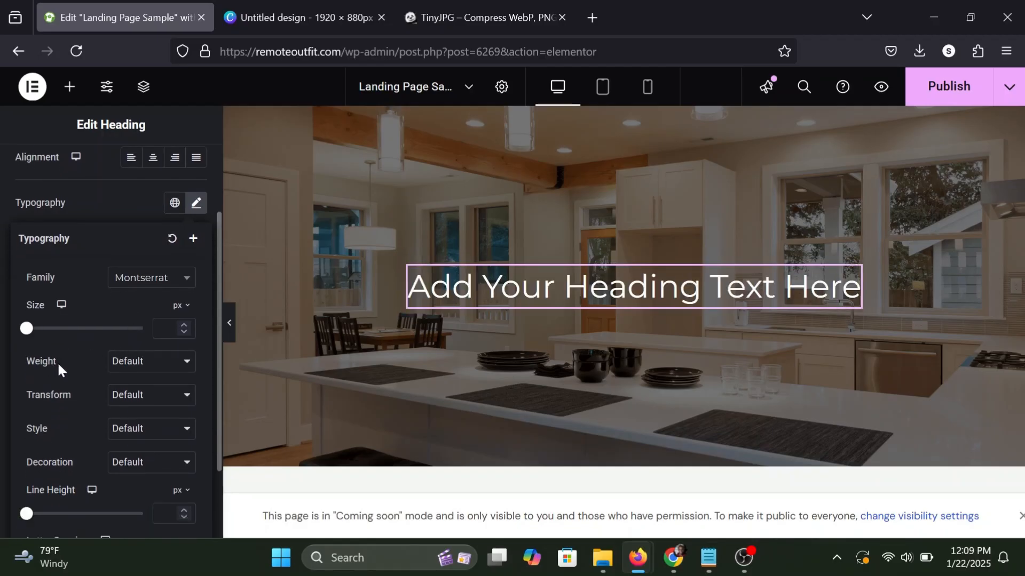
left_click(129, 364)
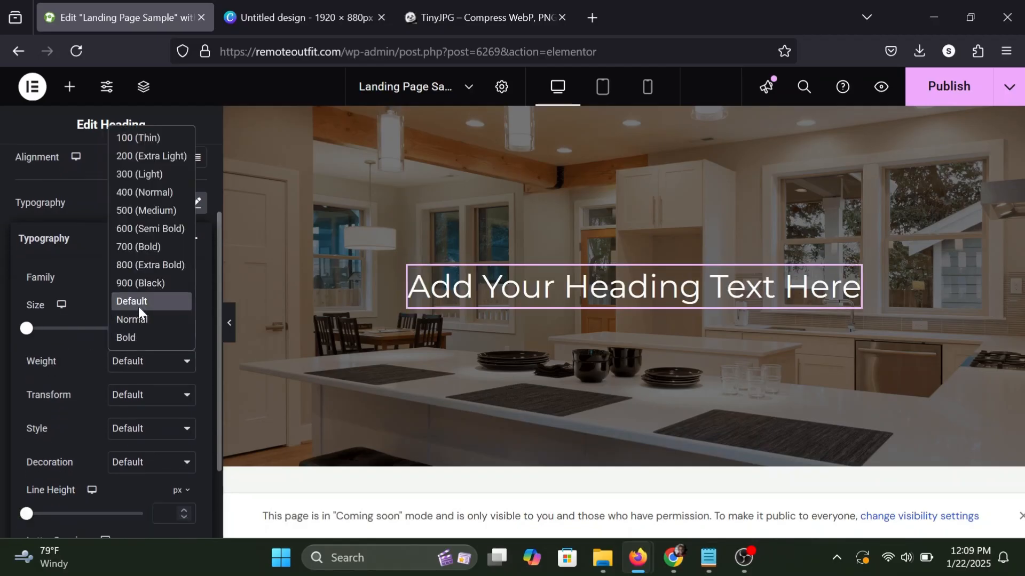
left_click(137, 283)
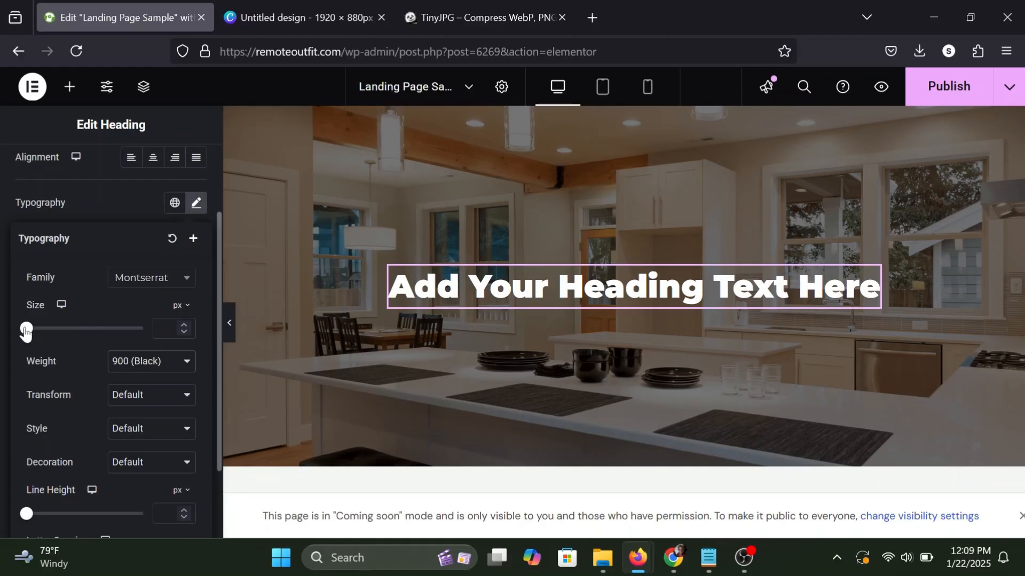
left_click_drag(25, 331, 56, 331)
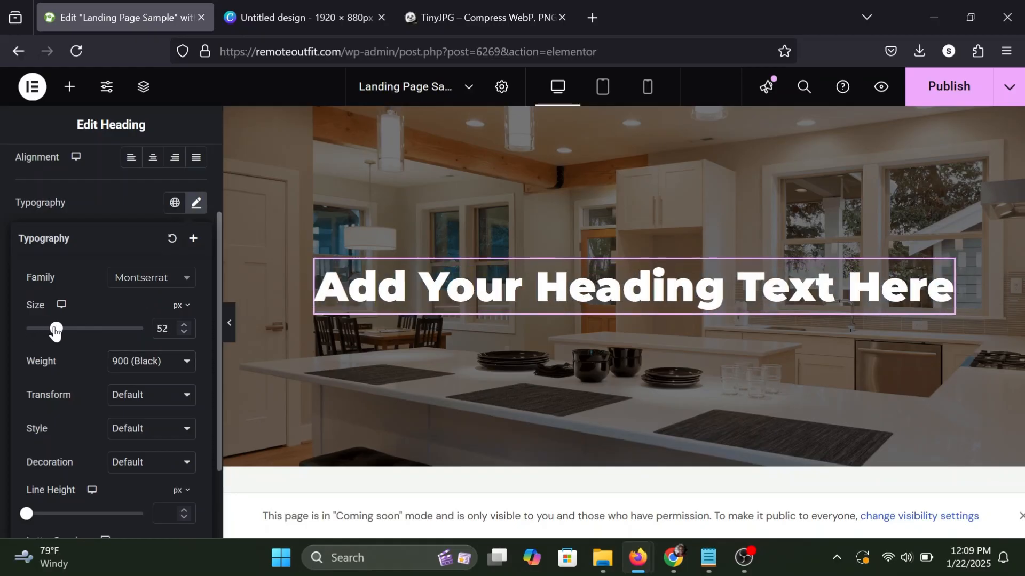
left_click(185, 332)
left_click(185, 332)
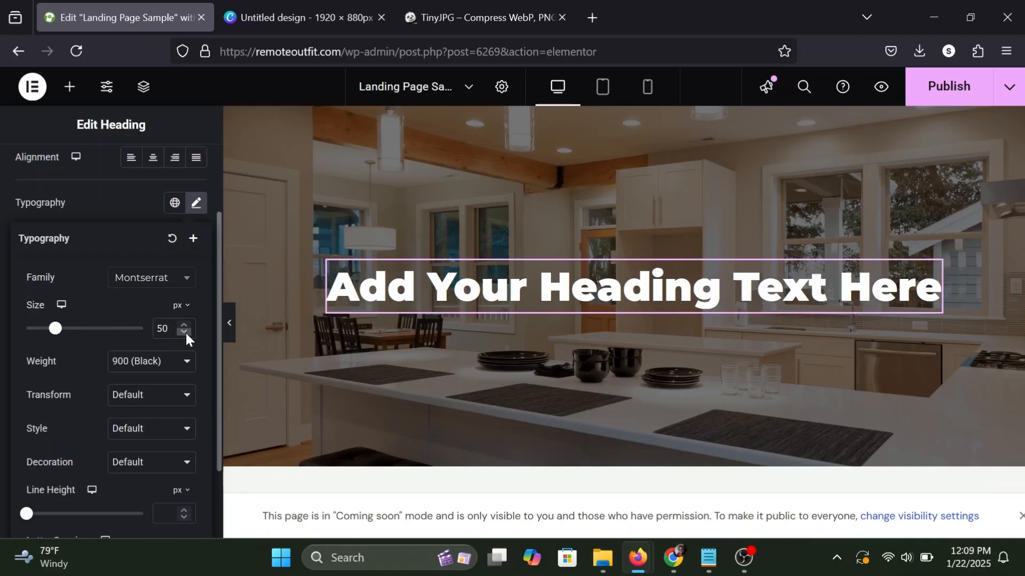
left_click(126, 220)
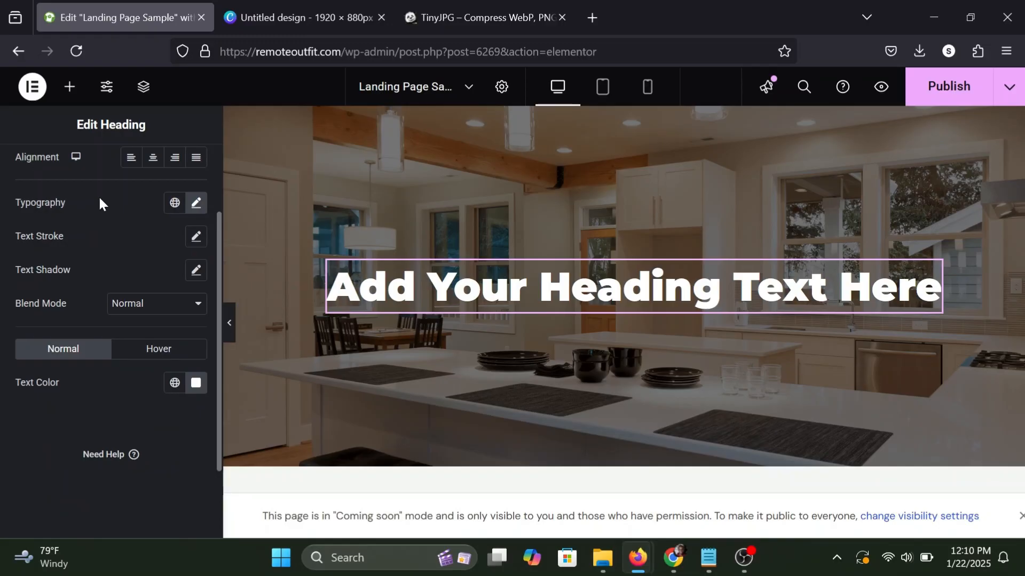
Replace the heading's placeholder title with "We Buy Houses!".
scroll(59, 171, "up", 2)
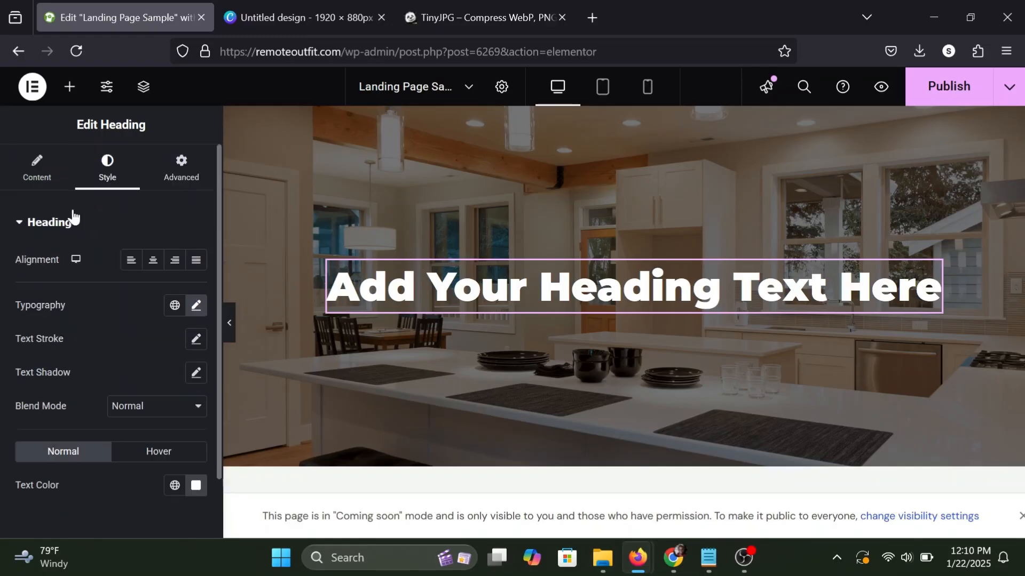
left_click(21, 170)
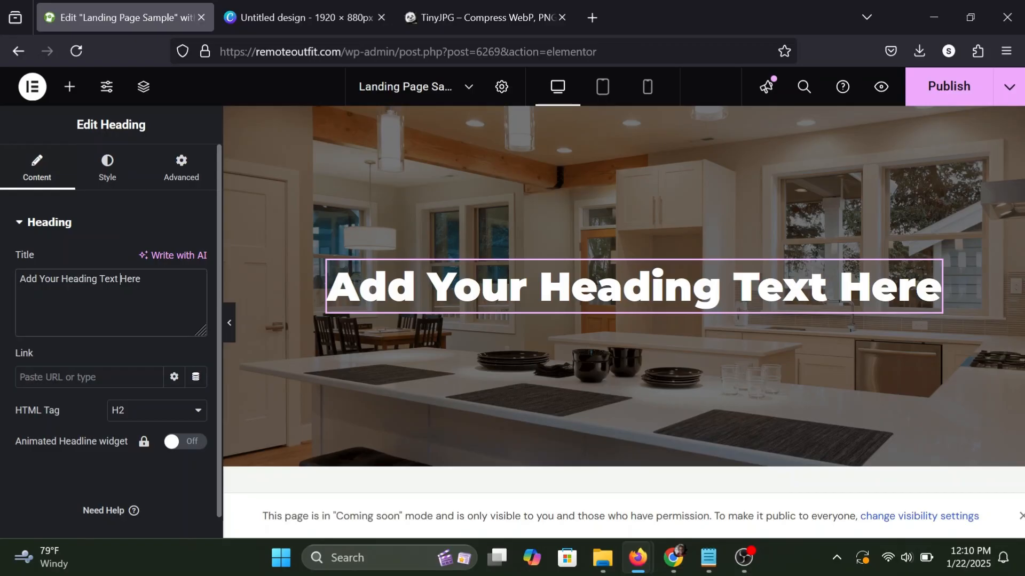
key("ctrl+a")
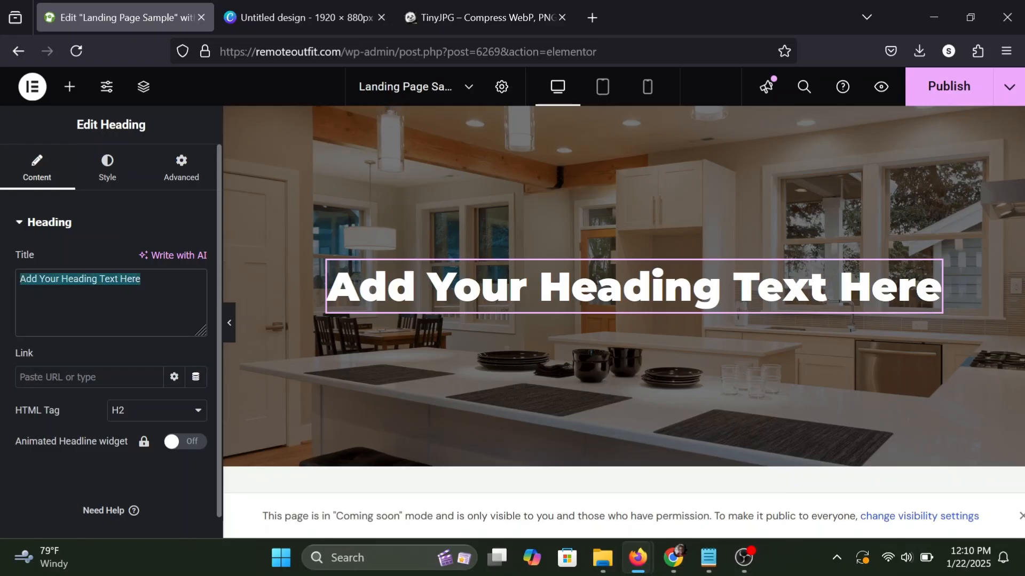
type("We Buy")
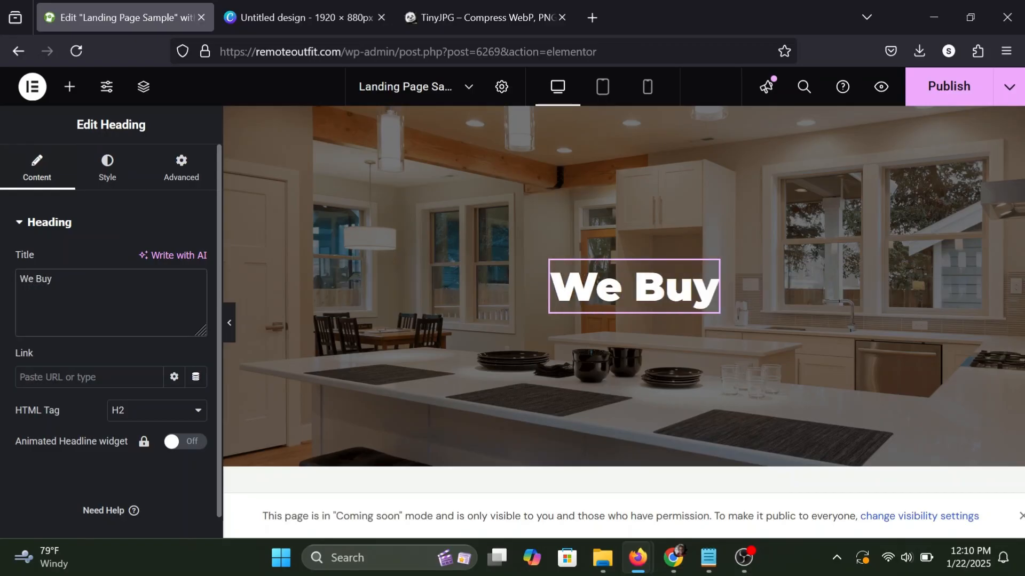
type(" Houses")
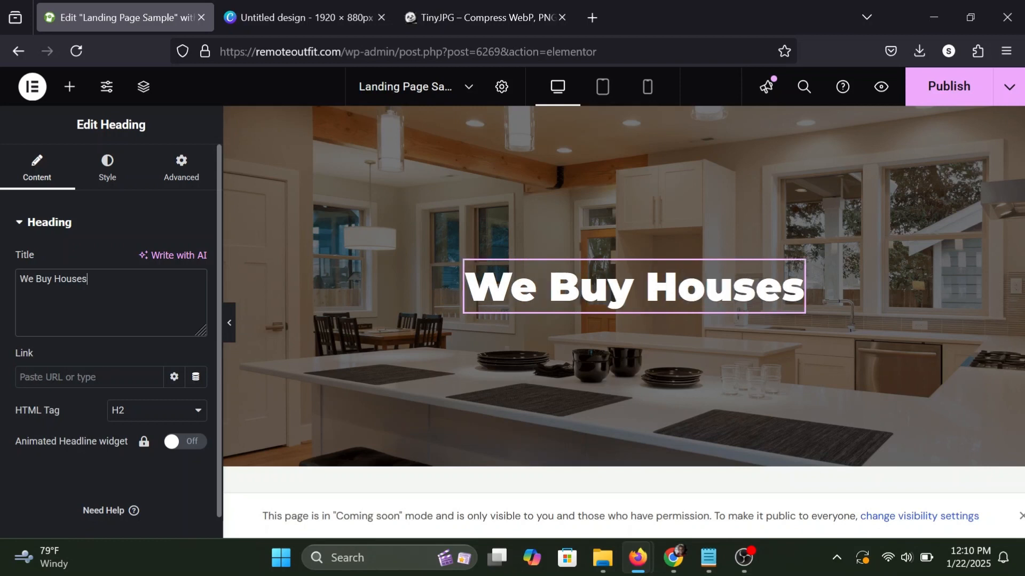
type("!")
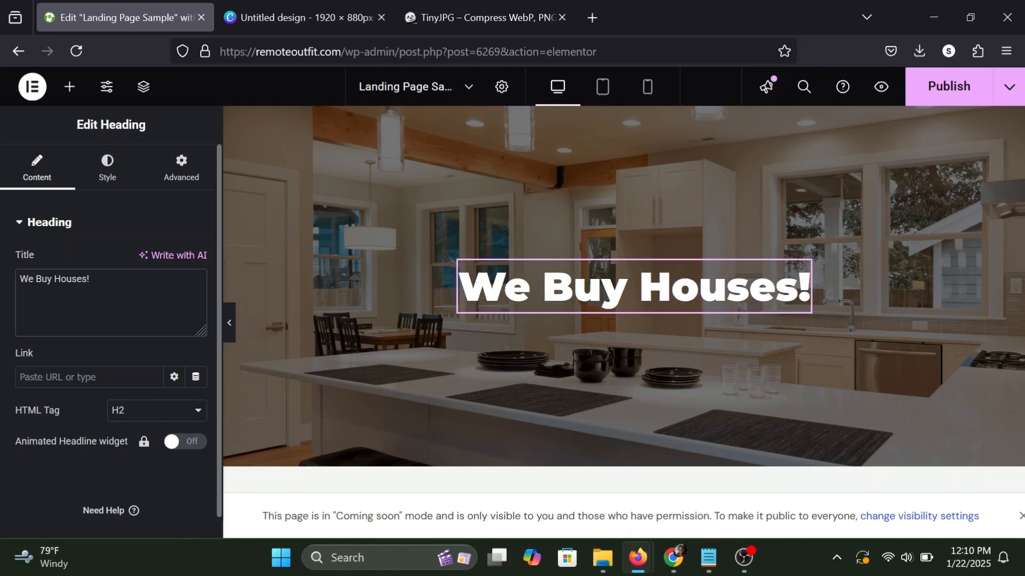
Add a Text Editor widget directly below the "We Buy Houses!" heading in the hero container.
left_click(69, 89)
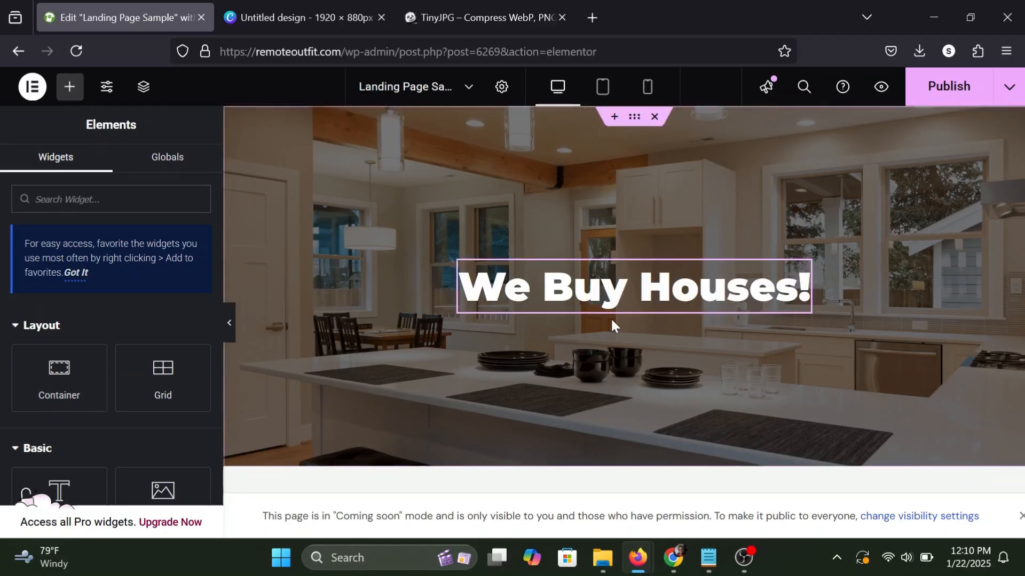
scroll(105, 327, "down", 1)
scroll(105, 328, "up", 1)
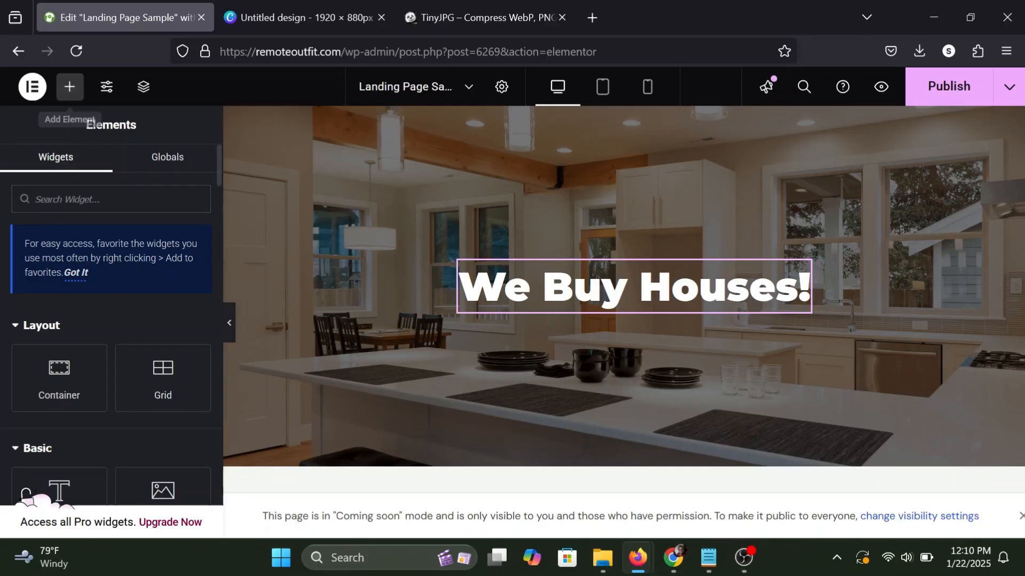
left_click(70, 86)
scroll(104, 256, "down", 1)
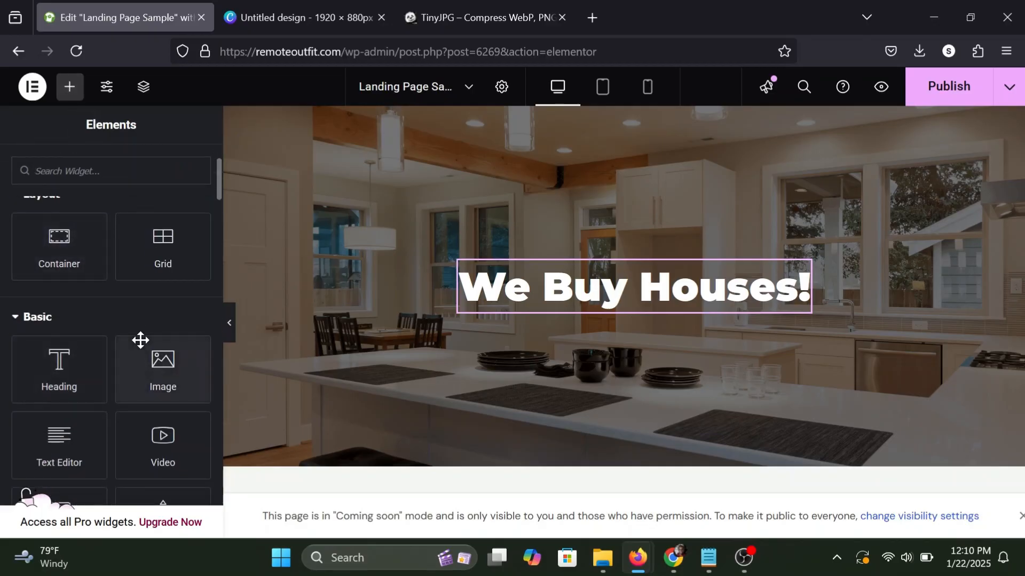
scroll(141, 340, "down", 3)
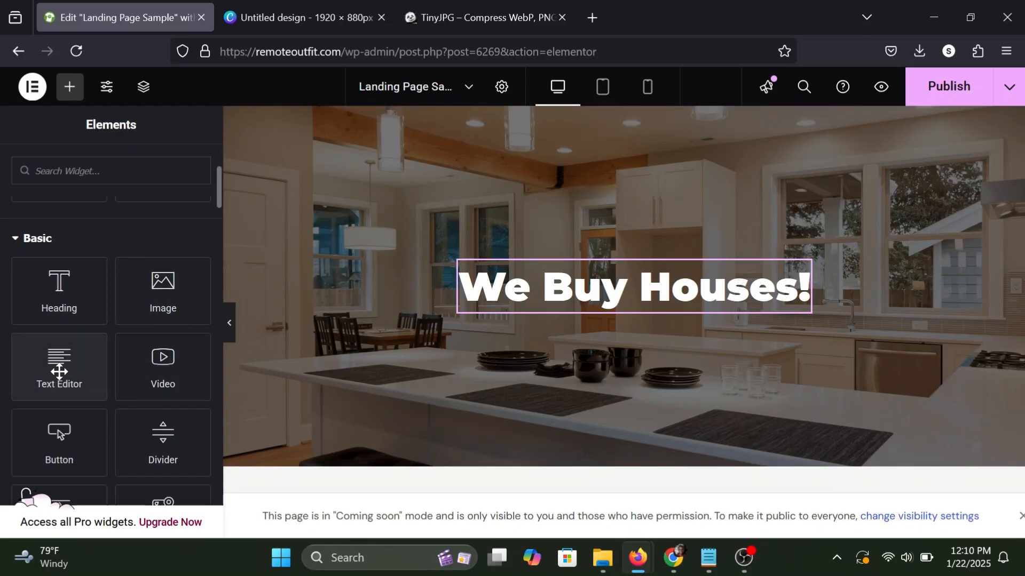
left_click_drag(58, 372, 649, 299)
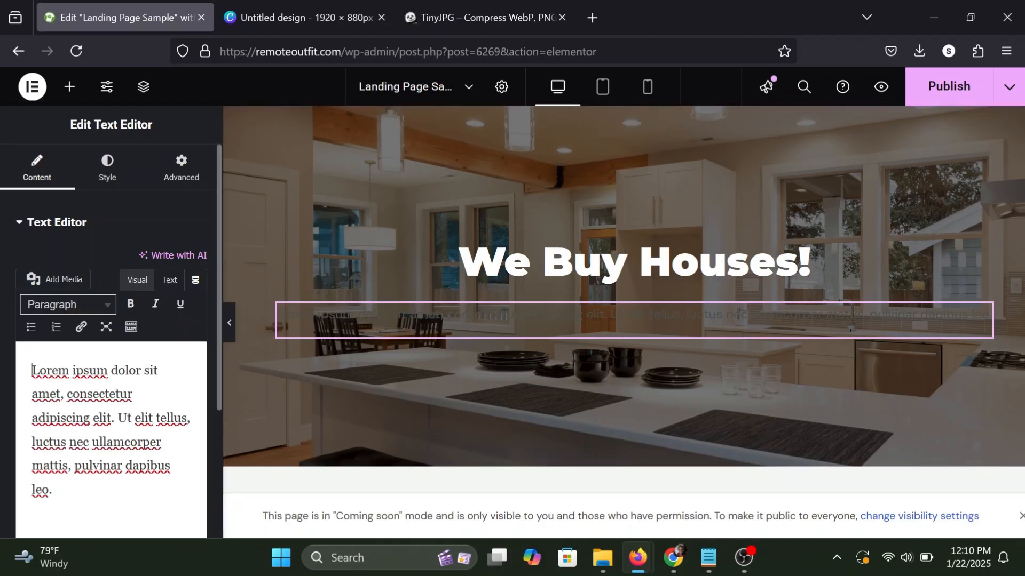
left_click_drag(58, 491, 46, 369)
left_click(46, 370)
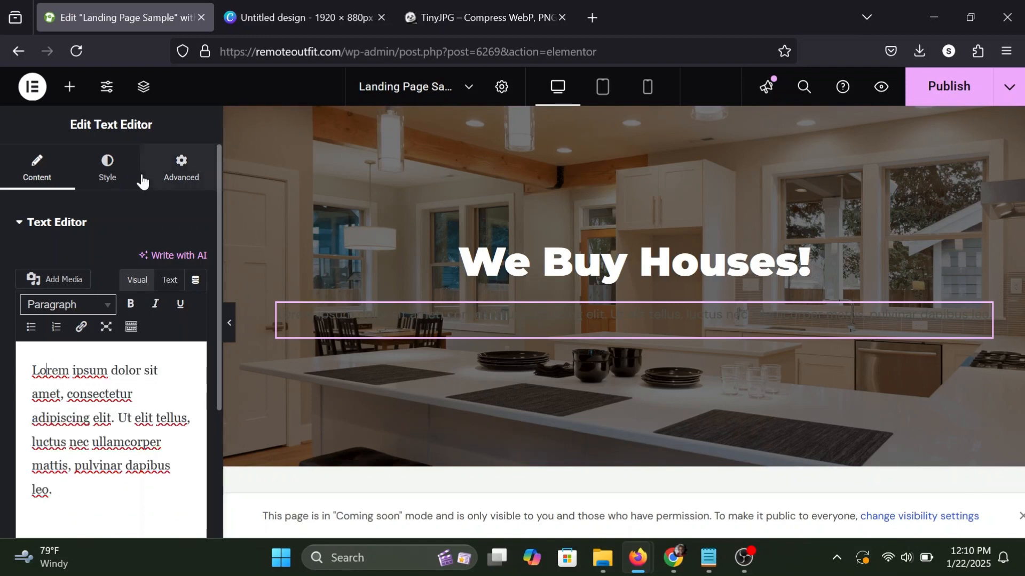
Set the placeholder paragraph's text color to white in its style settings.
left_click(108, 172)
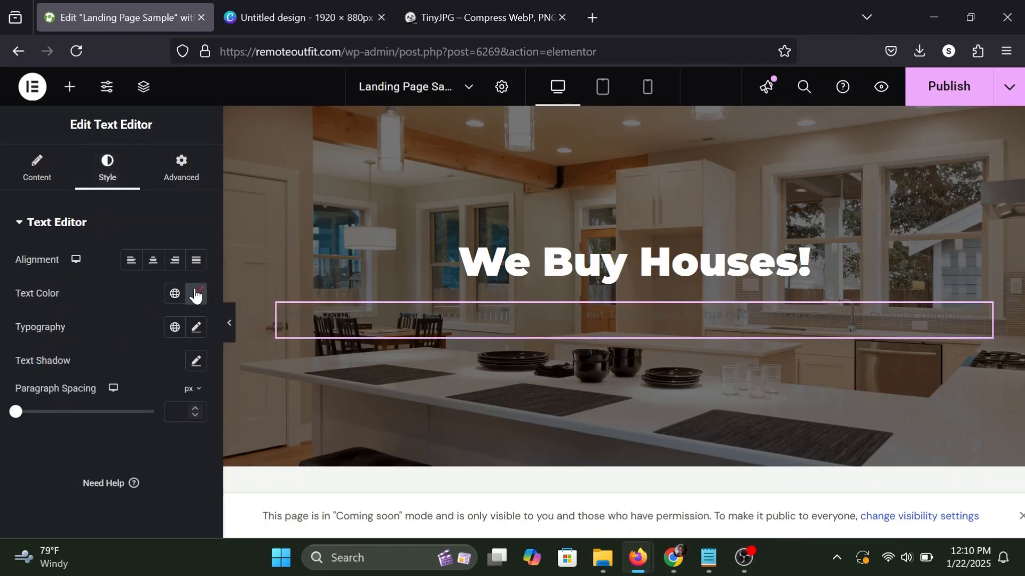
left_click(196, 293)
left_click(264, 276)
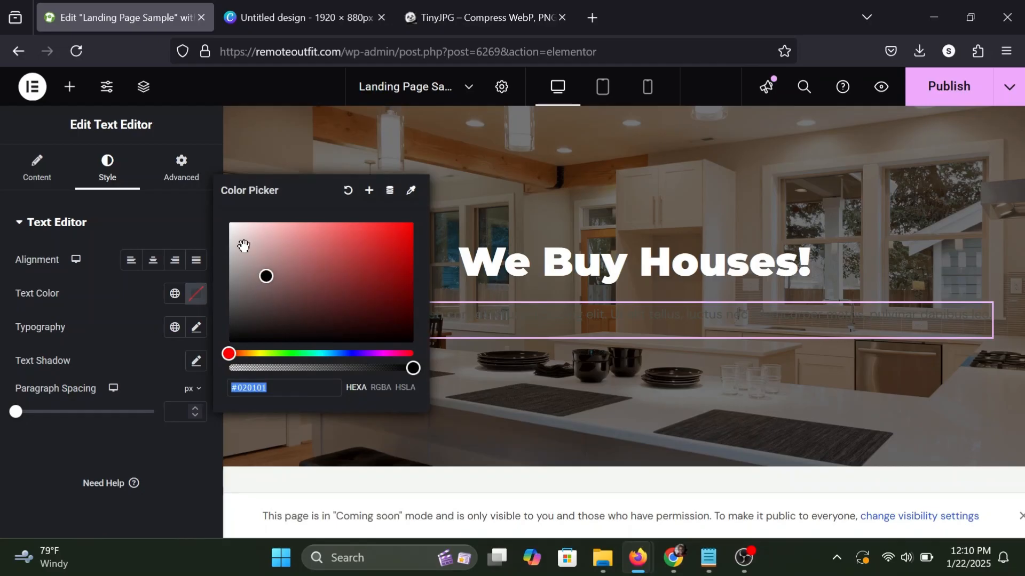
left_click(230, 222)
left_click(133, 320)
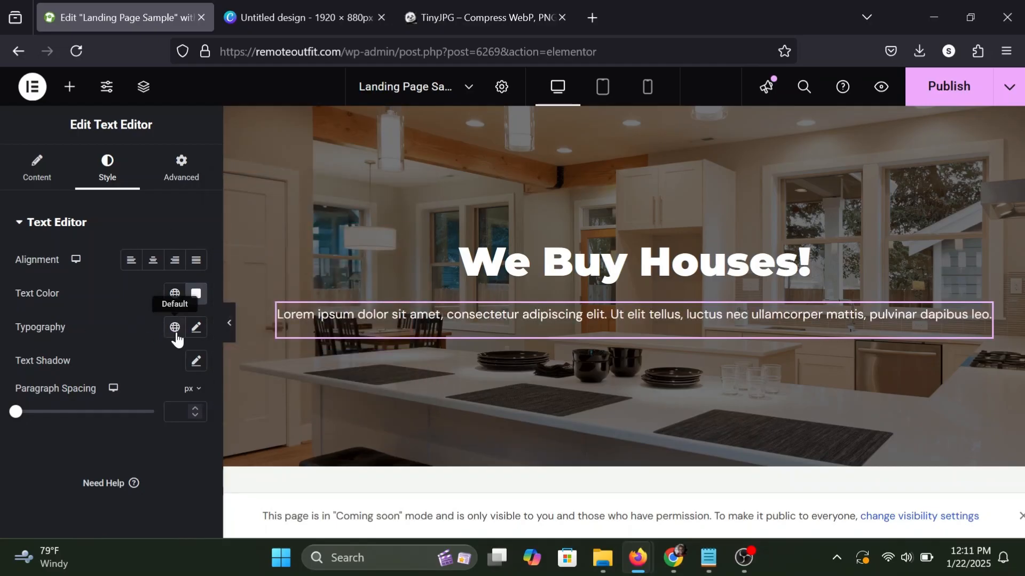
Set the paragraph's font size to 18 px in its typography settings.
left_click(196, 328)
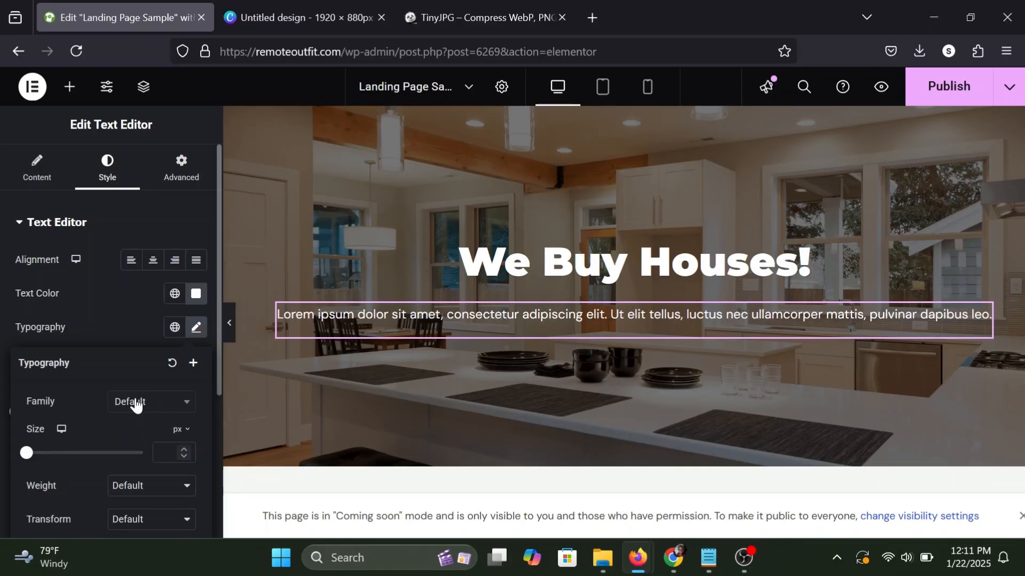
left_click_drag(29, 453, 42, 453)
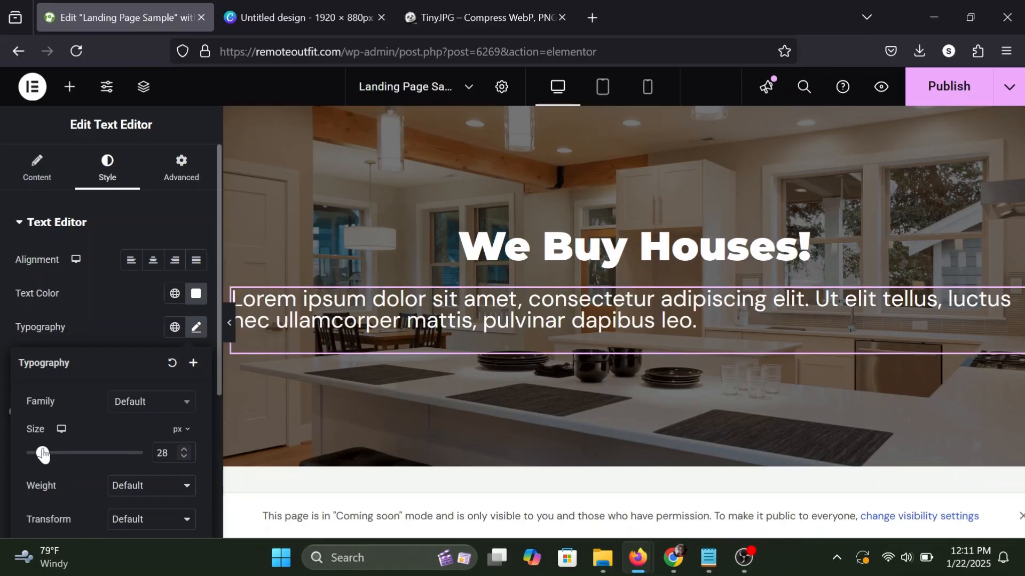
left_click(188, 455)
left_click(187, 456)
left_click(188, 456)
left_click(188, 455)
left_click(188, 455)
left_click(187, 455)
left_click(188, 455)
left_click(188, 456)
left_click(188, 455)
left_click(188, 455)
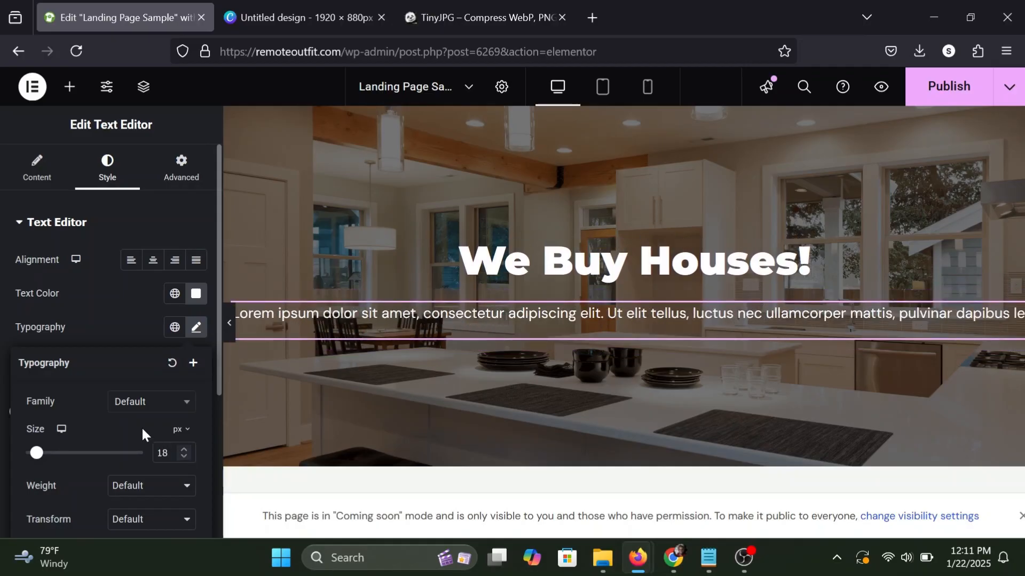
Set the paragraph's font weight to 600 (Semi Bold) and align its text to the center.
scroll(142, 427, "down", 1)
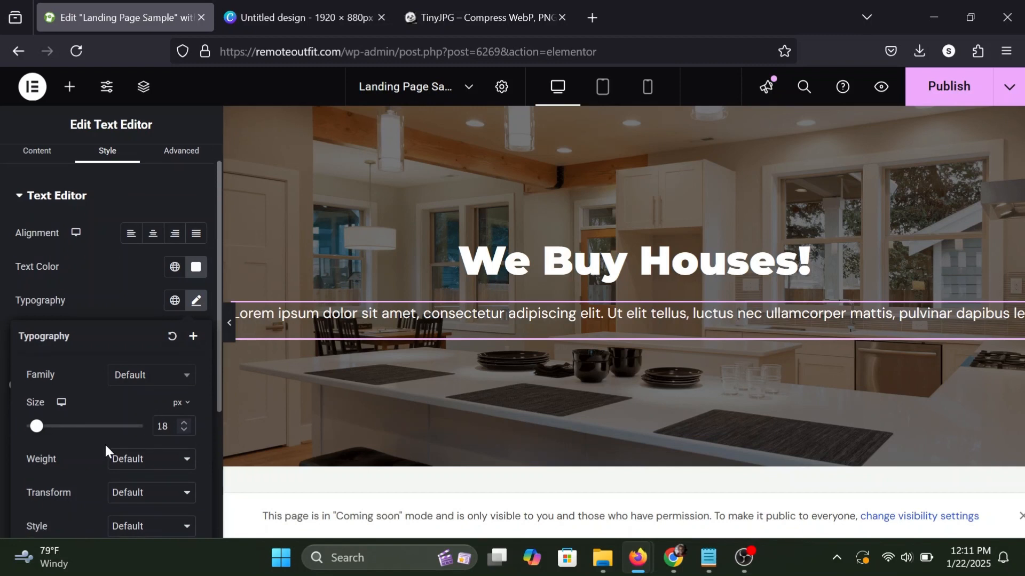
left_click(132, 467)
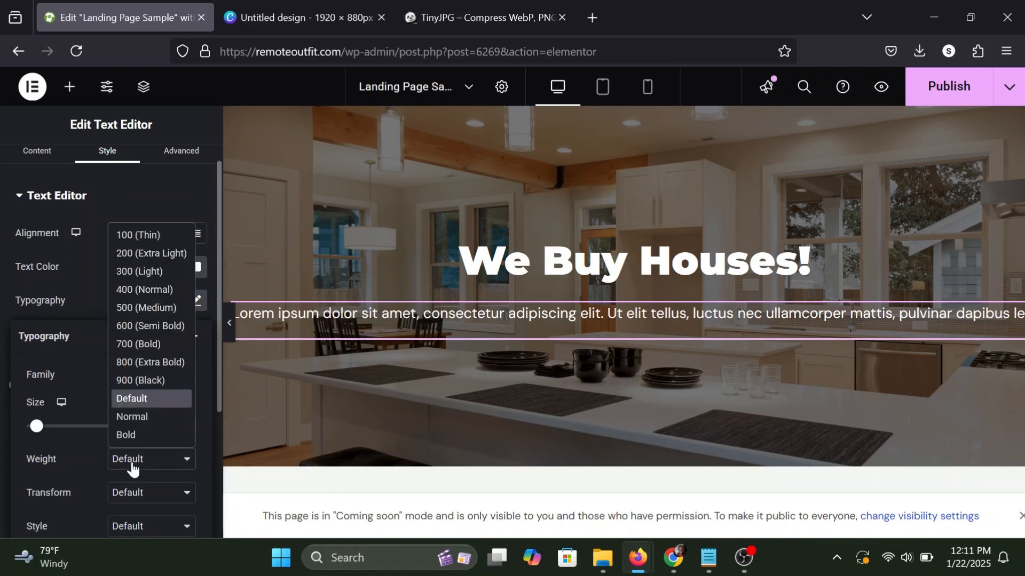
left_click(150, 308)
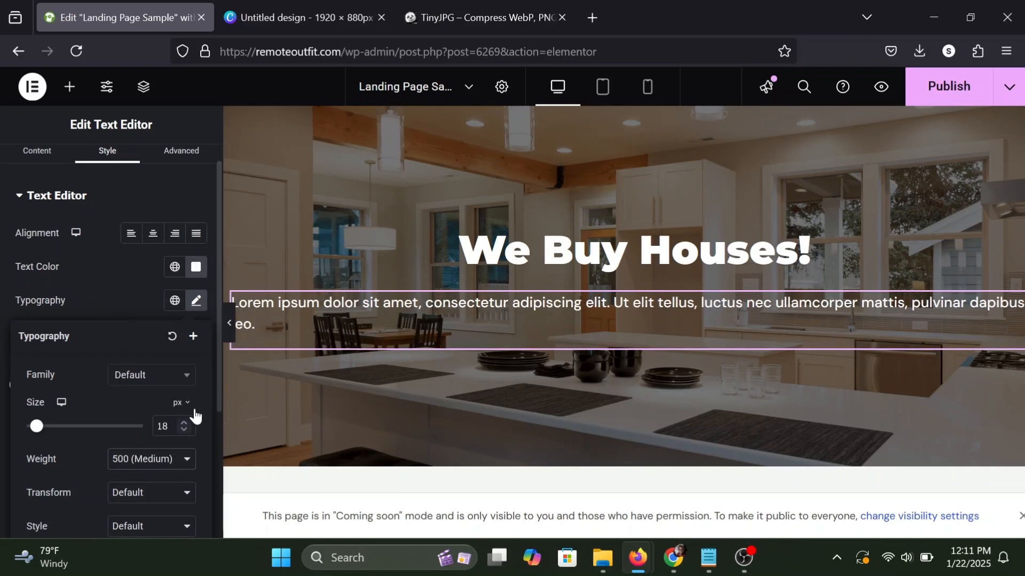
left_click(149, 462)
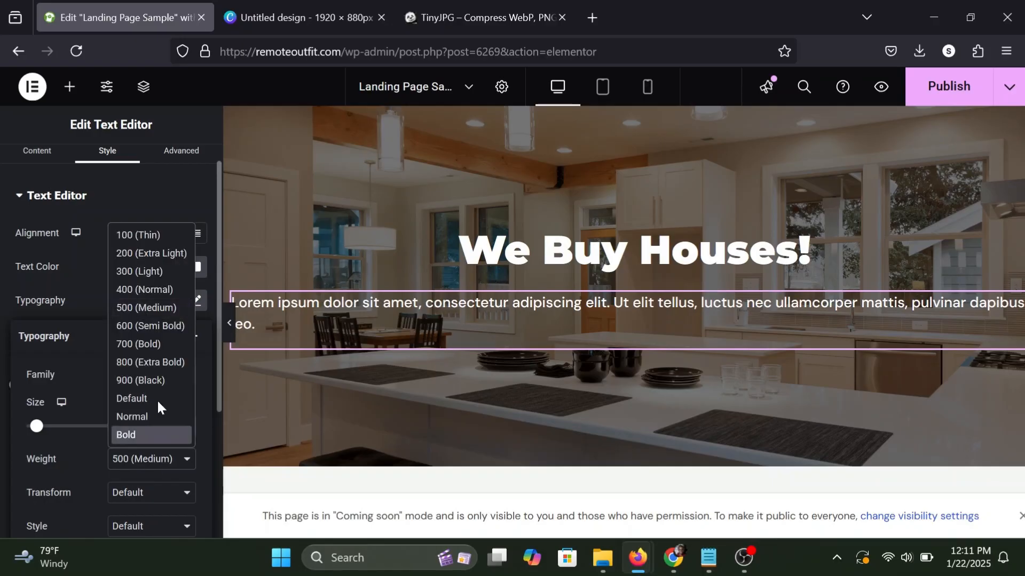
left_click(146, 321)
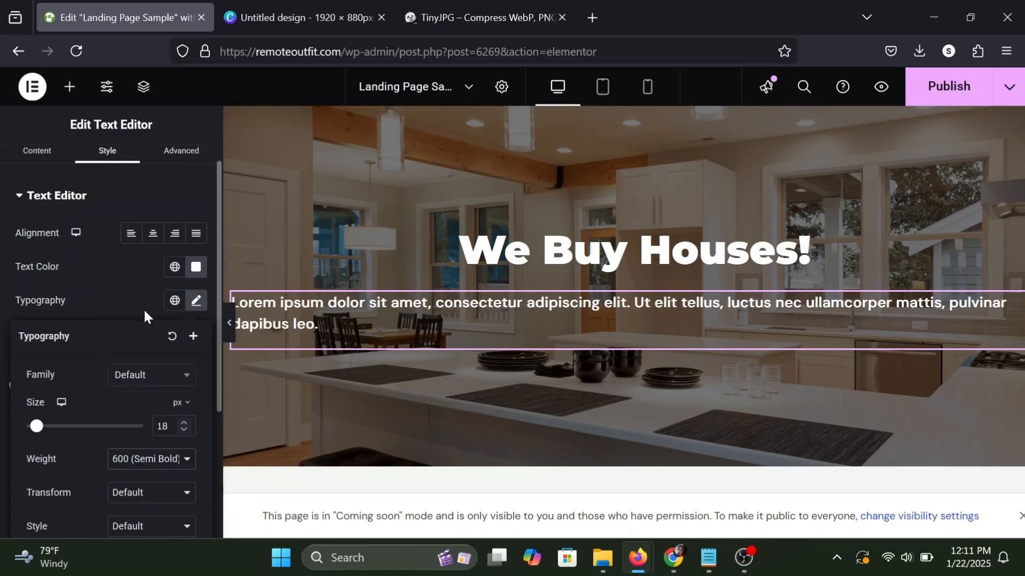
left_click(139, 292)
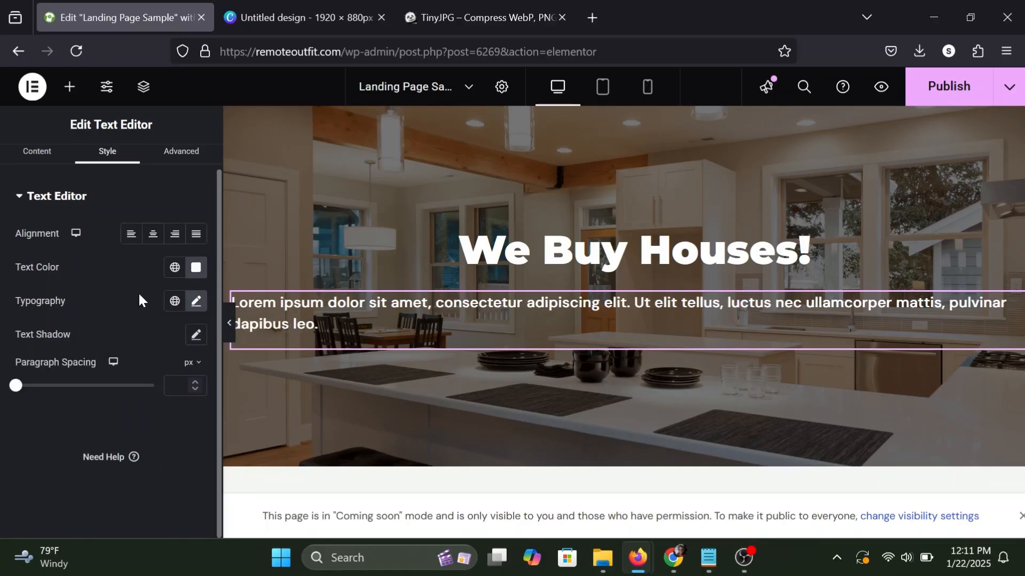
left_click(153, 234)
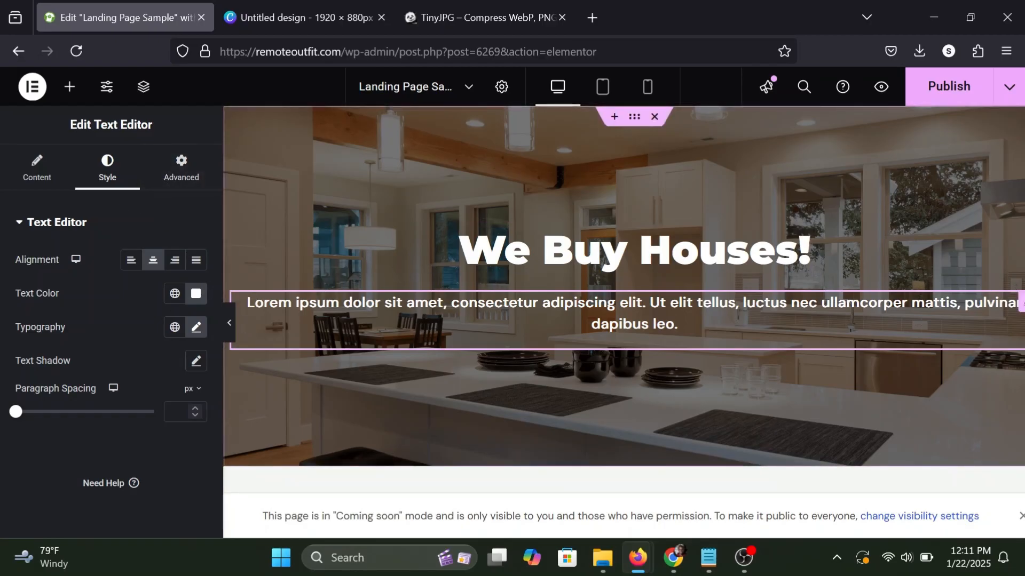
Unlink the paragraph's margin values and set its left and right margins to 90 px.
left_click(194, 177)
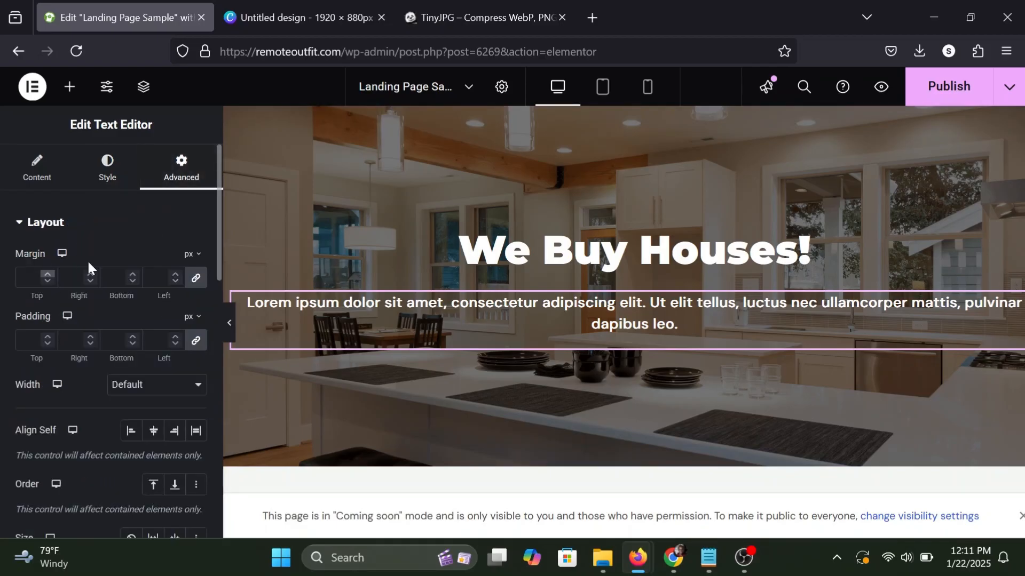
left_click(195, 278)
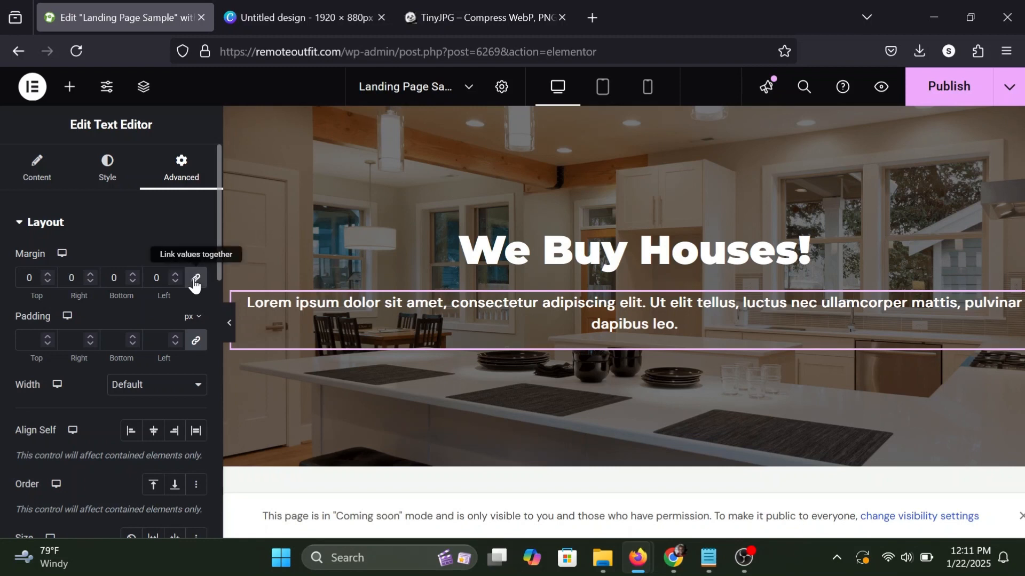
left_click(156, 278)
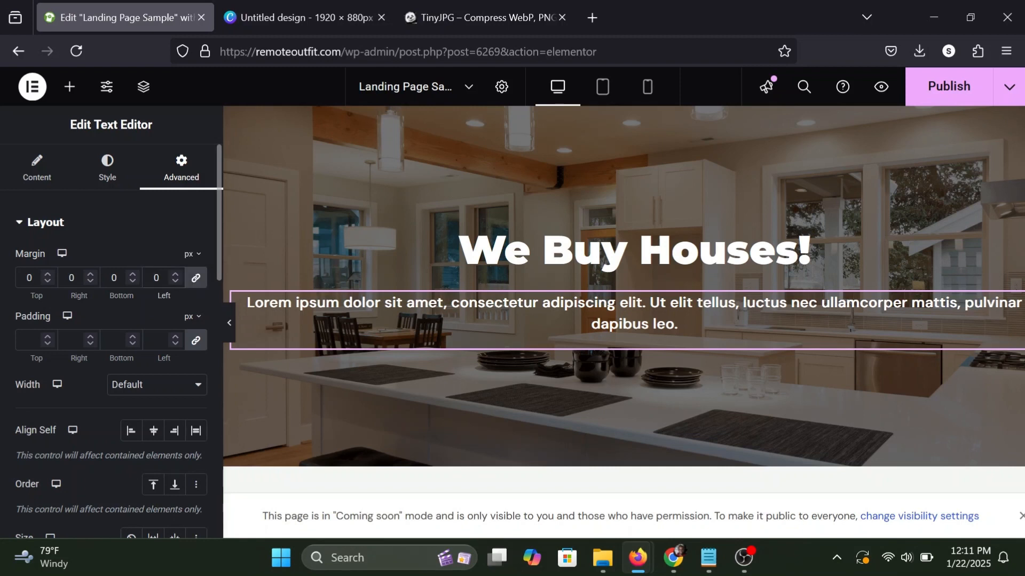
type("10")
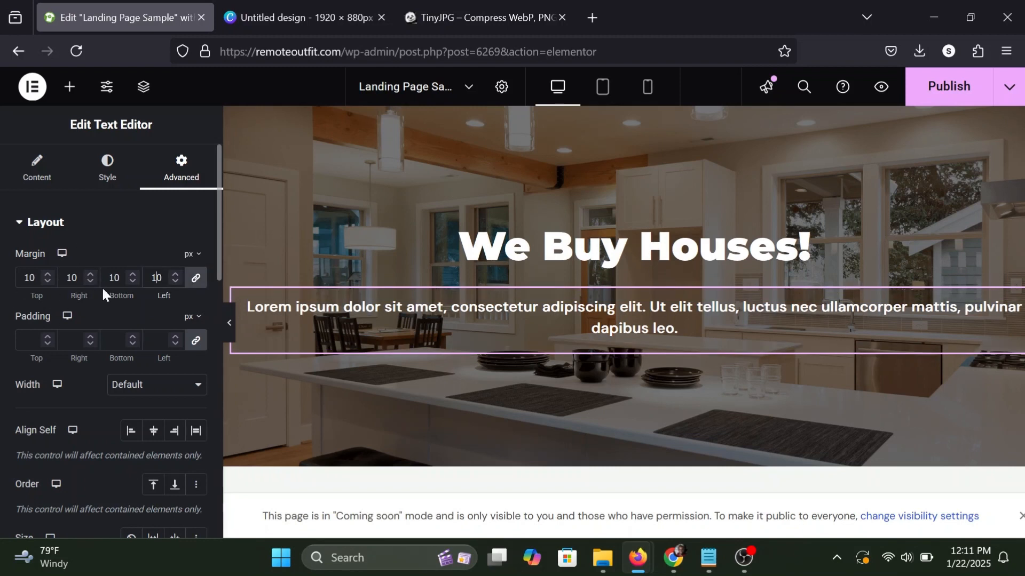
key("BackSpace")
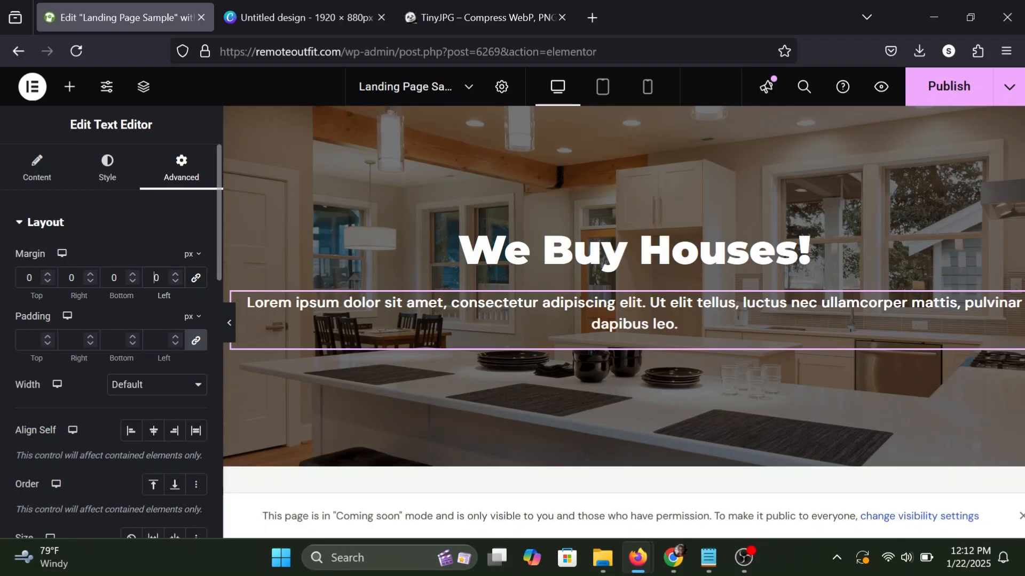
type("90")
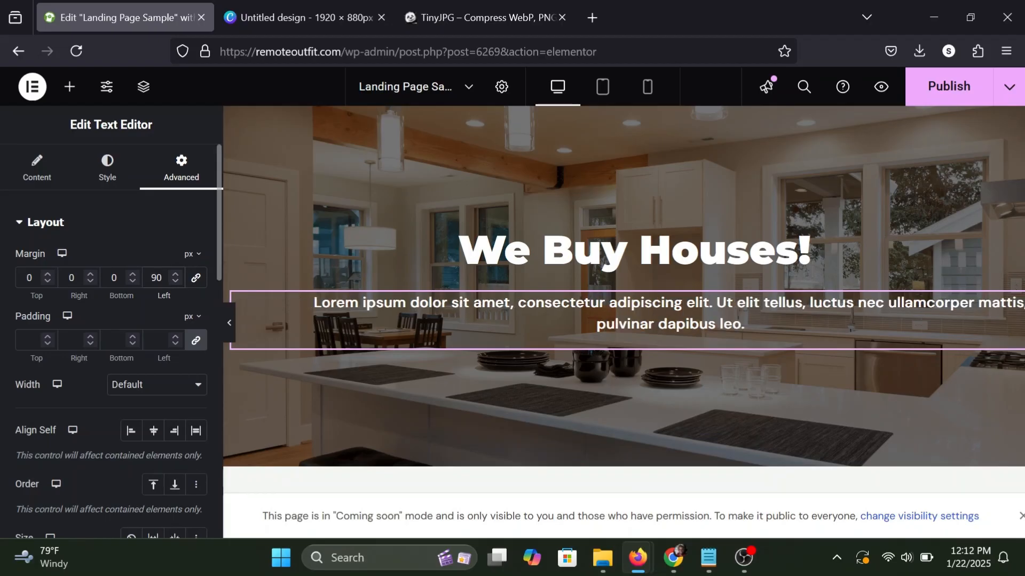
left_click(70, 278)
type("9")
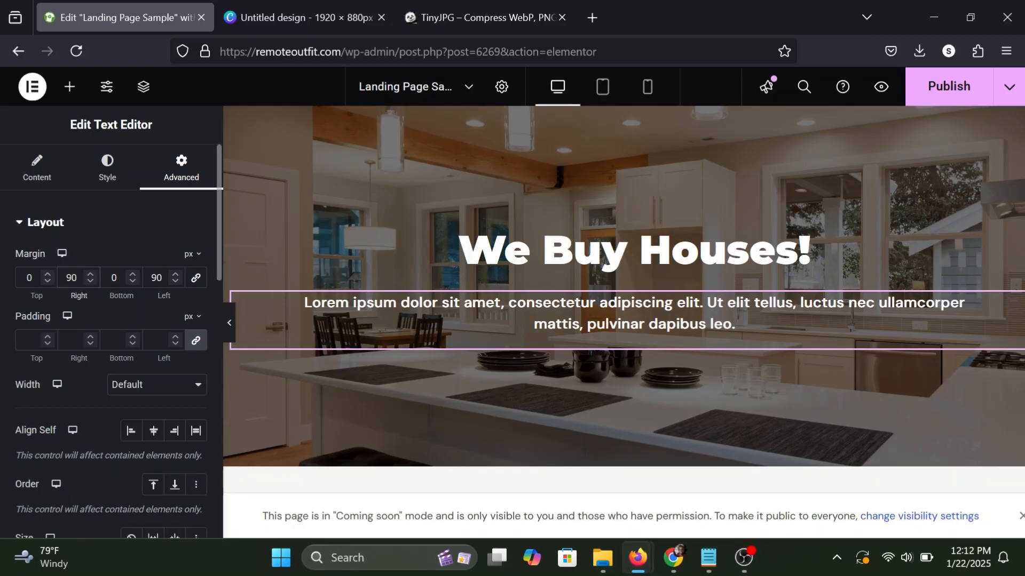
Increase the paragraph's right and left margins to 120 px each.
key("BackSpace")
key("BackSpace")
type("120")
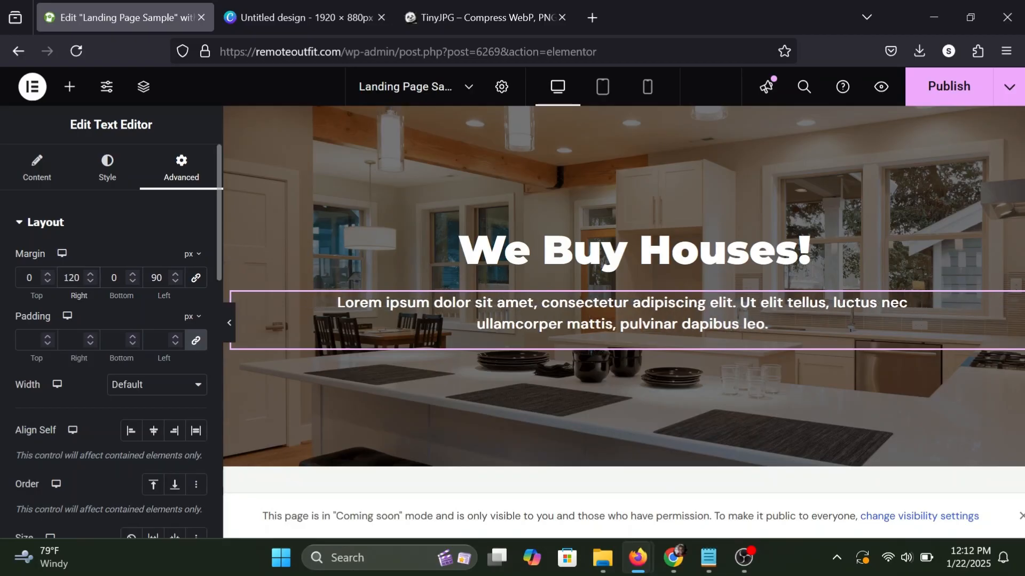
left_click(158, 277)
key("BackSpace")
key("BackSpace")
type("120")
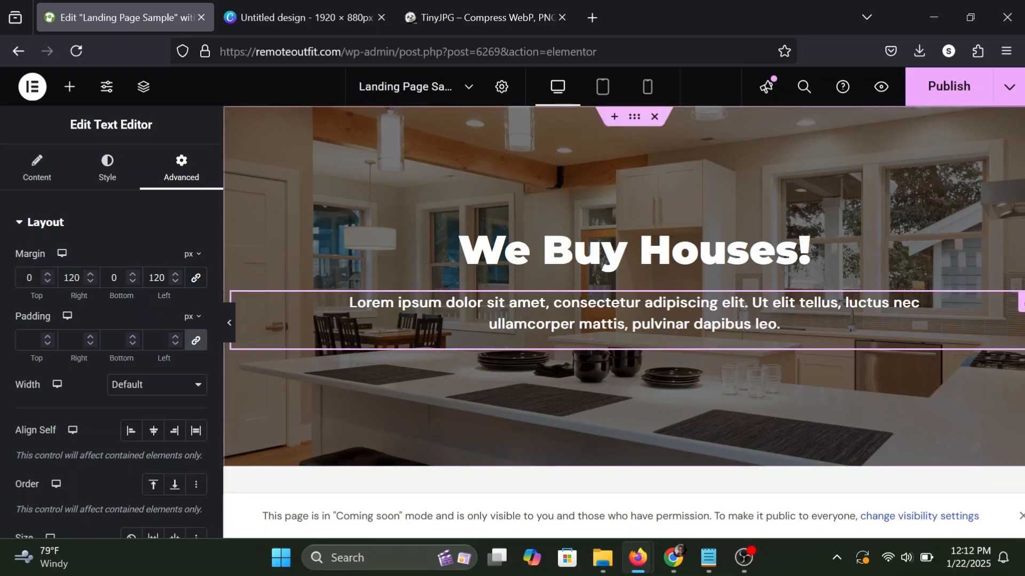
Add a Button widget below the paragraph in the hero container.
left_click(81, 103)
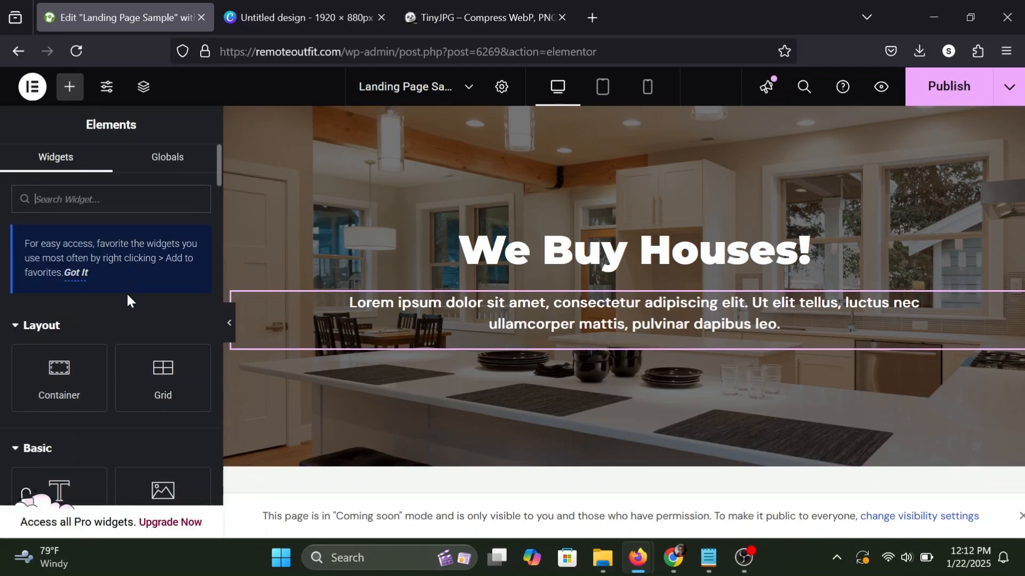
scroll(126, 293, "down", 3)
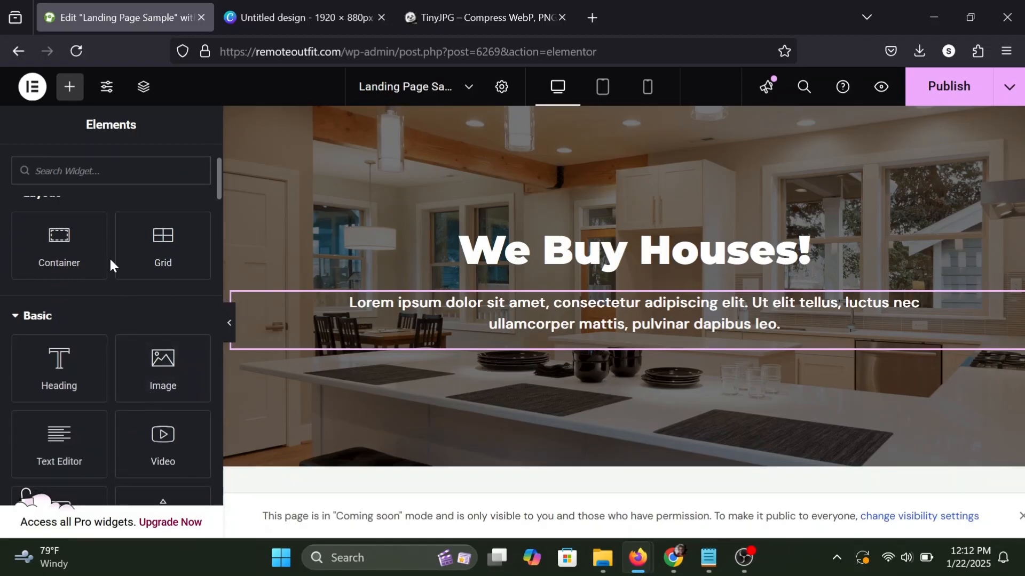
left_click(70, 89)
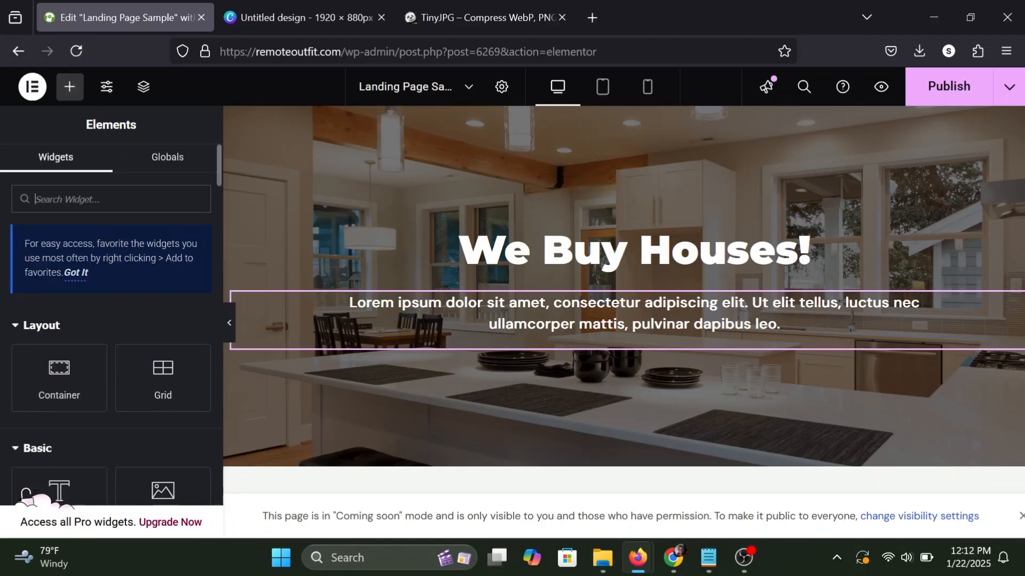
scroll(102, 319, "down", 3)
scroll(101, 319, "down", 2)
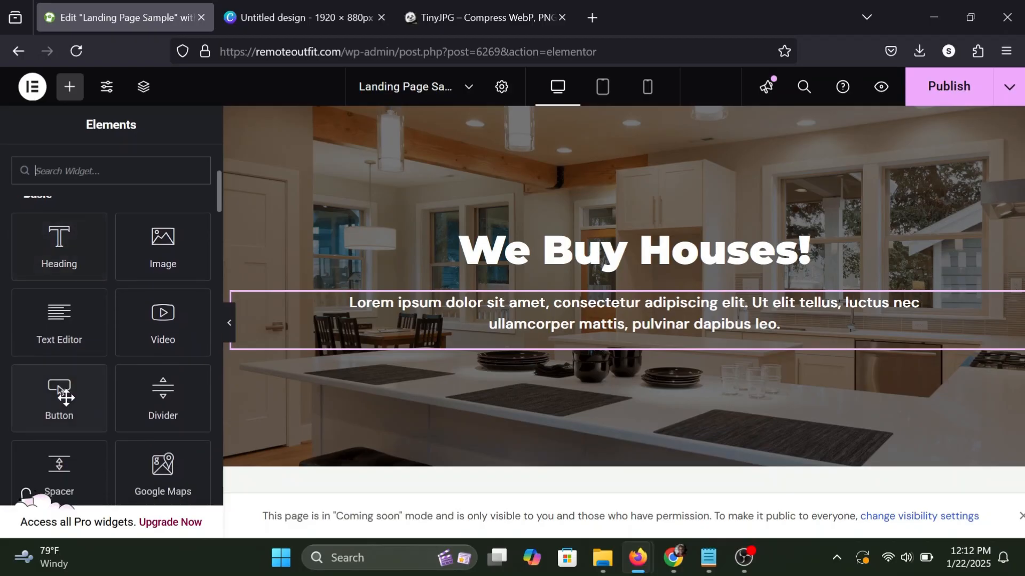
left_click_drag(57, 396, 523, 326)
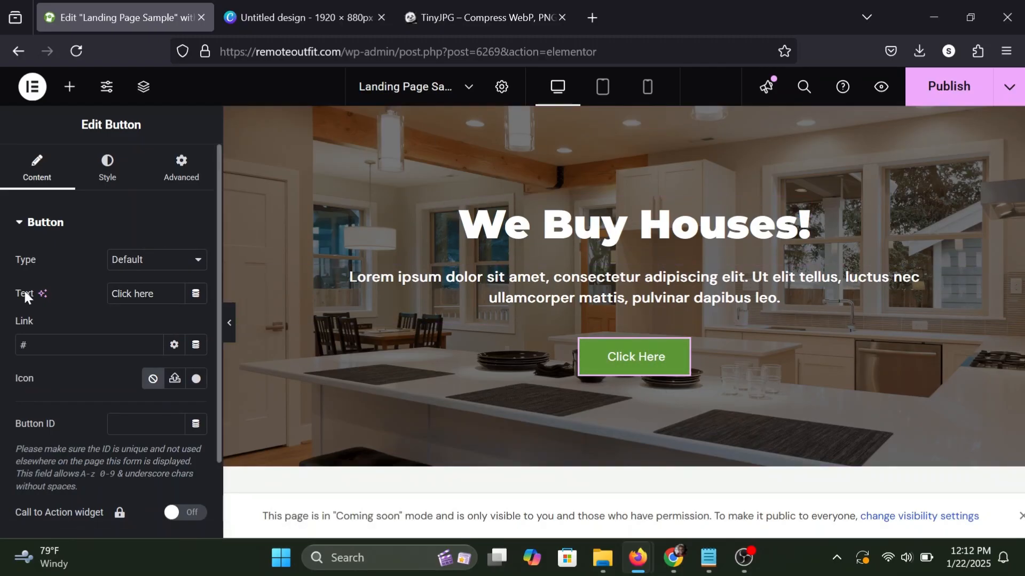
Change the button's text to "Get an Instant Offer".
triple_click(133, 294)
type("Ge")
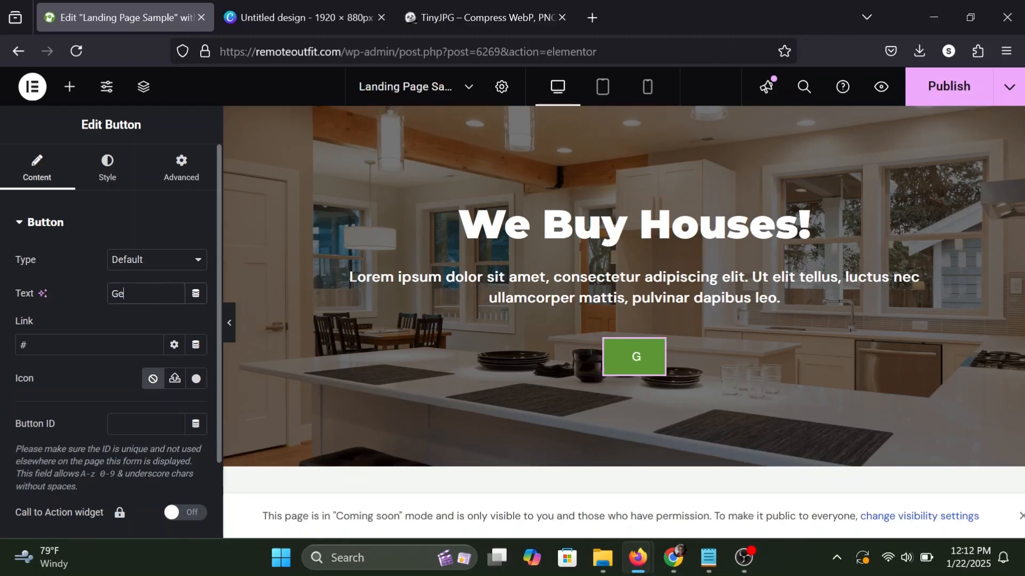
type("t an Insta")
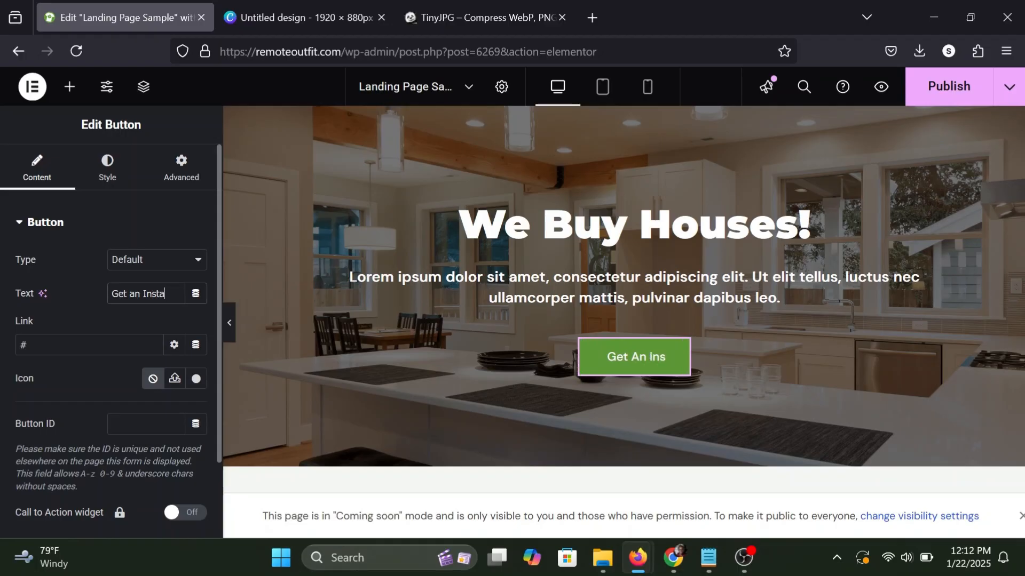
type("nt Offer")
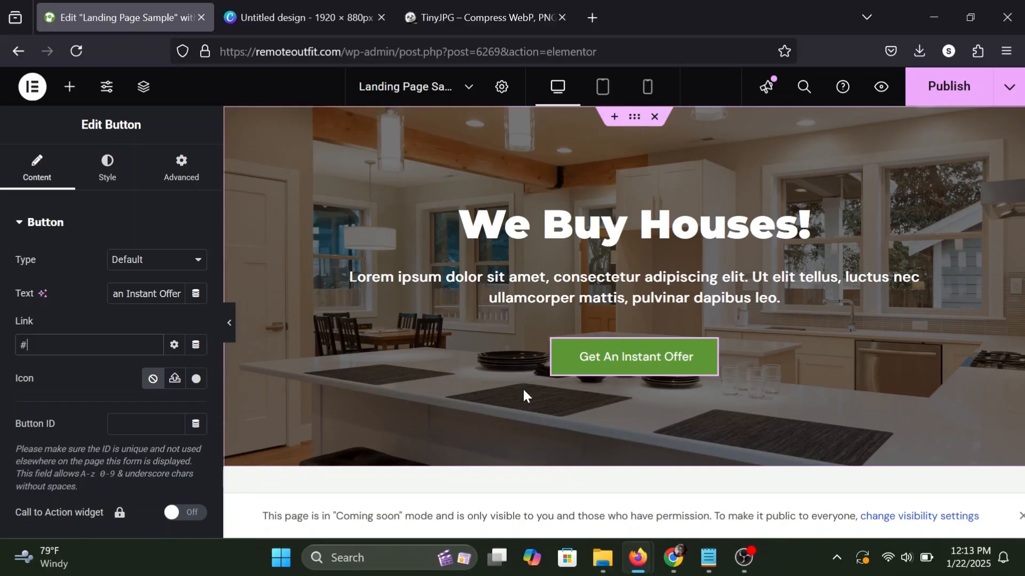
Set the button's text color to #FFFFFF and its background color to #441752.
left_click(105, 174)
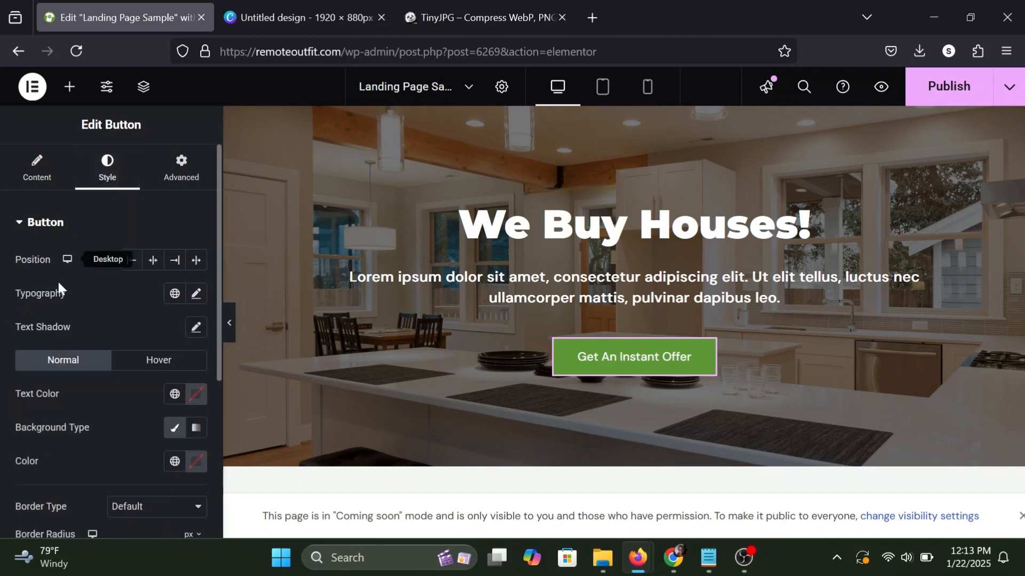
left_click(197, 395)
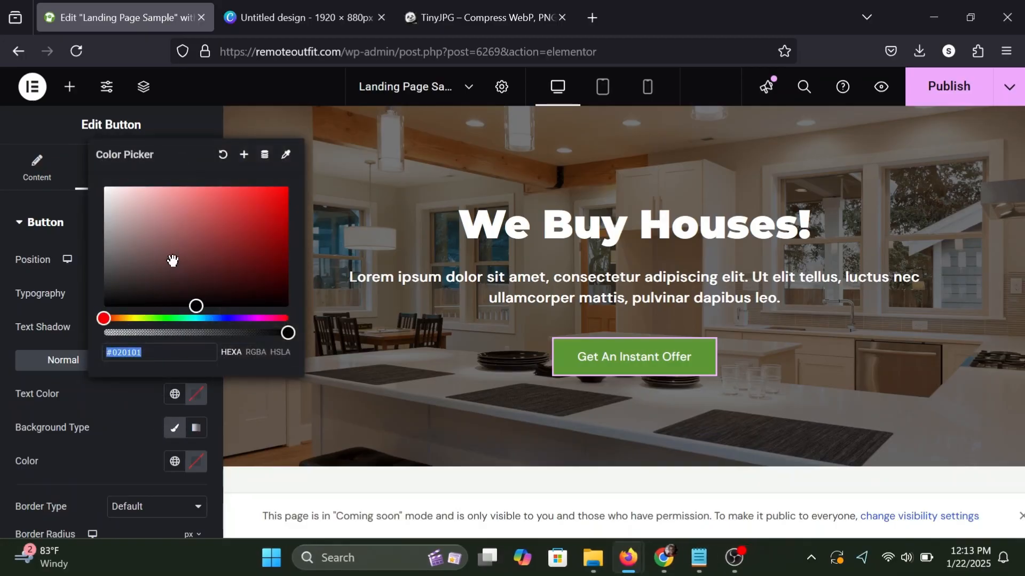
type("#FFFFFF")
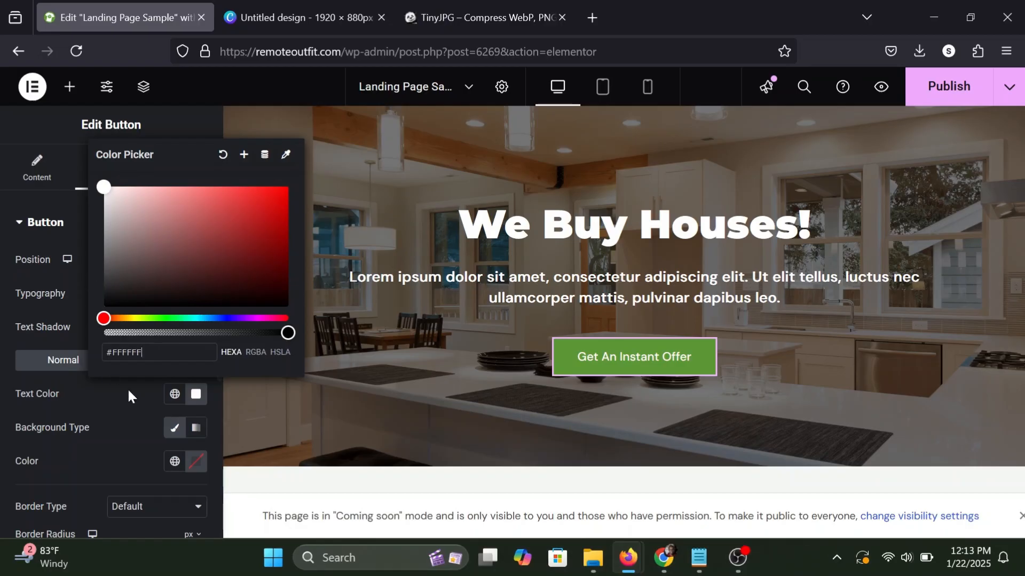
left_click(128, 391)
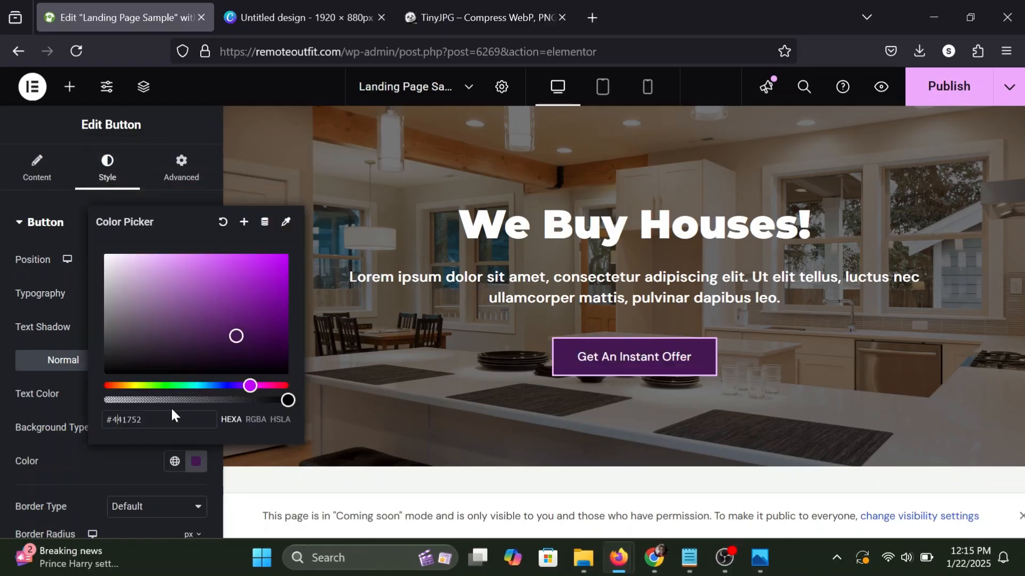
left_click(145, 452)
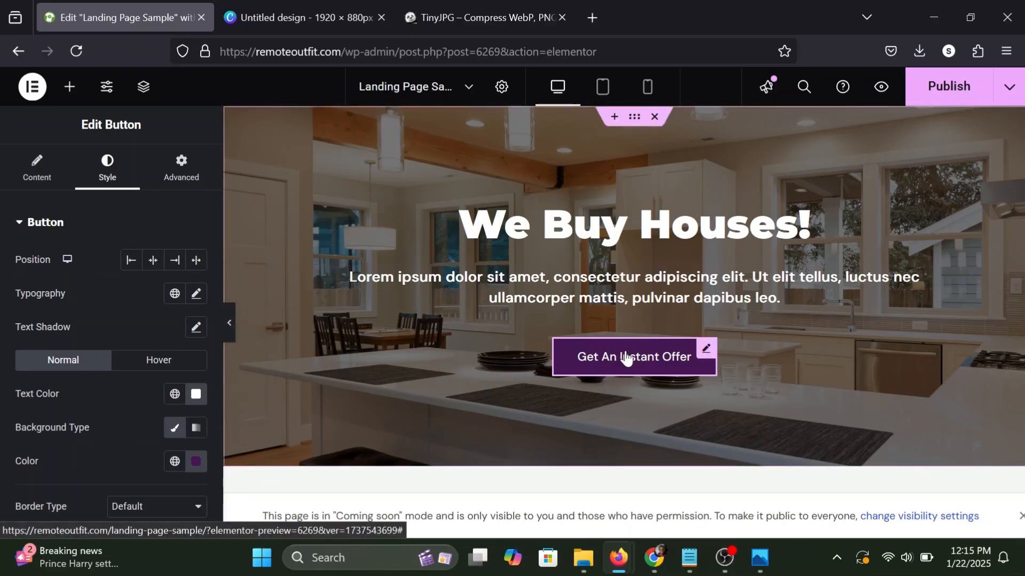
Set the button text's font weight to 600 (Semi Bold).
left_click(196, 293)
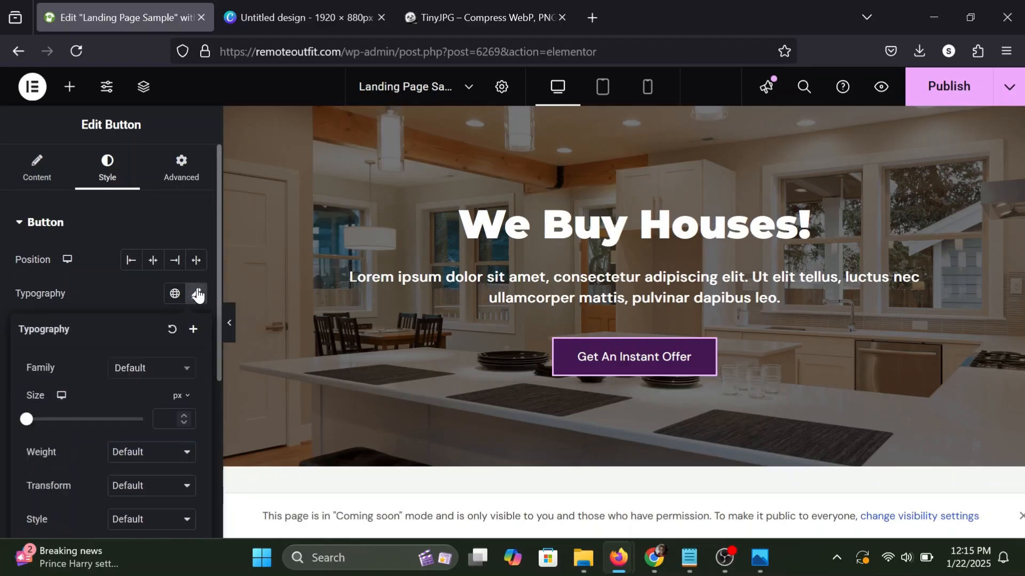
left_click(131, 453)
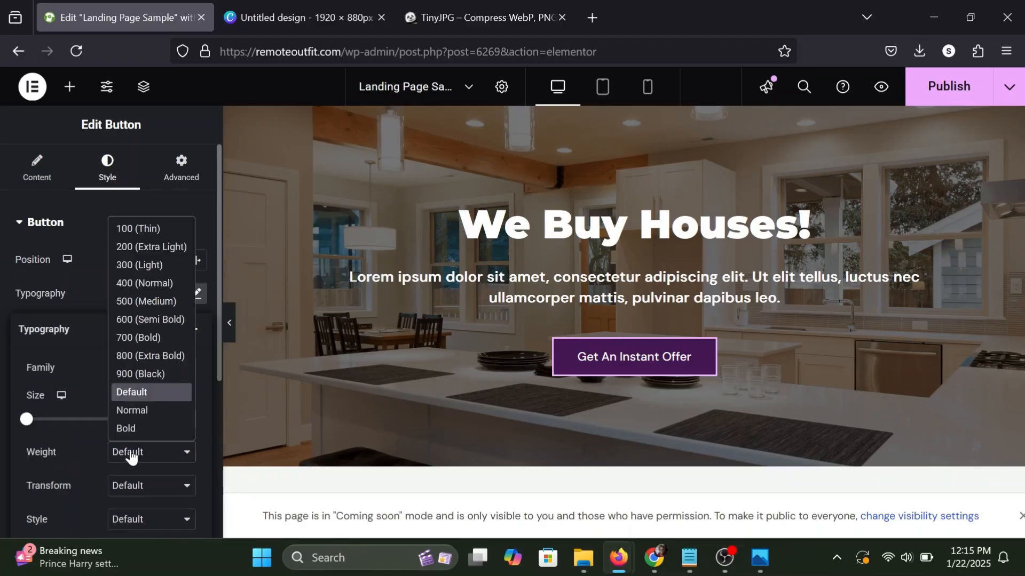
left_click(145, 320)
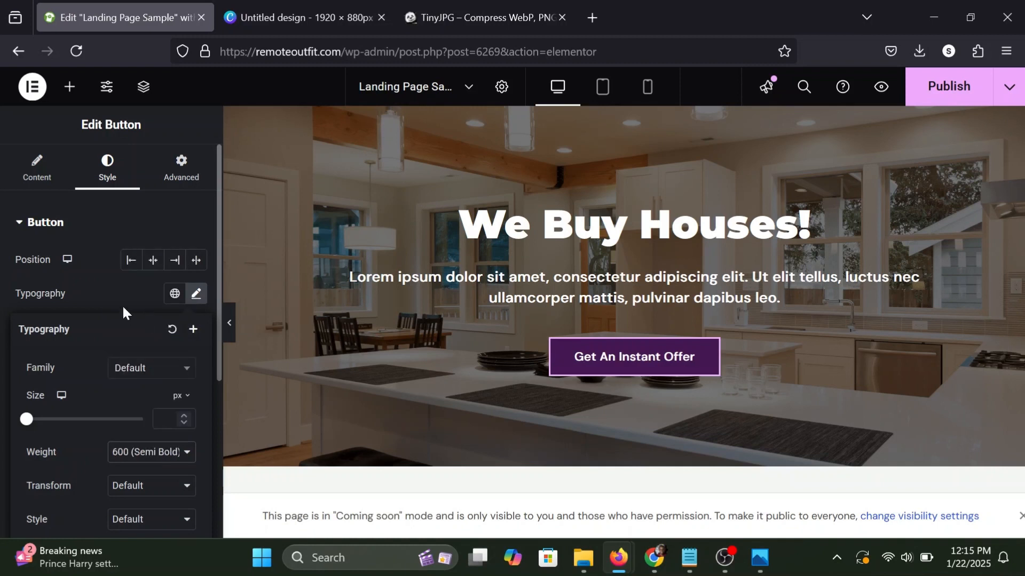
left_click(124, 291)
Try a border radius of 8 px on all corners of the button and view it deselected.
scroll(123, 292, "down", 3)
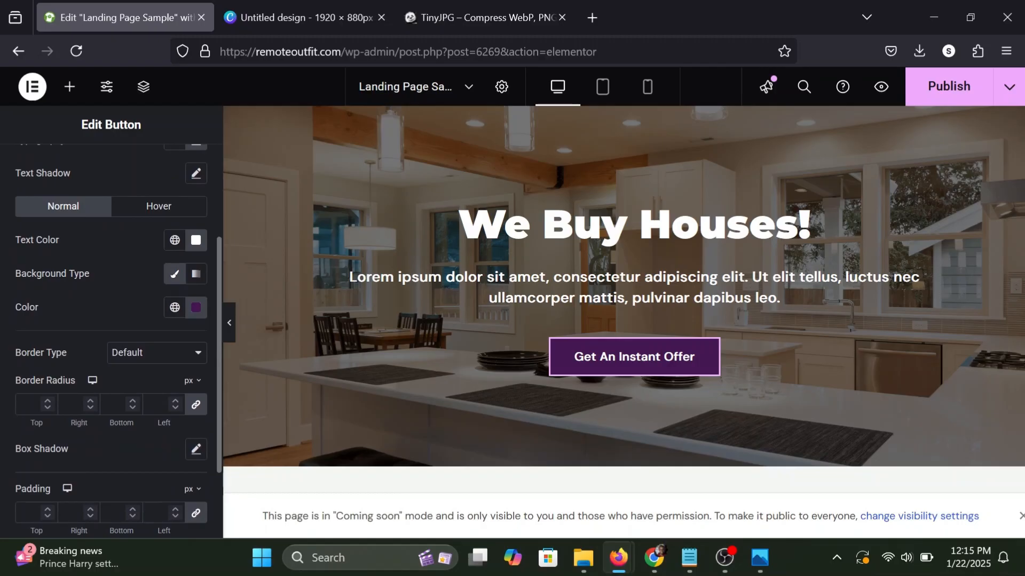
left_click(29, 405)
type("8")
left_click(102, 444)
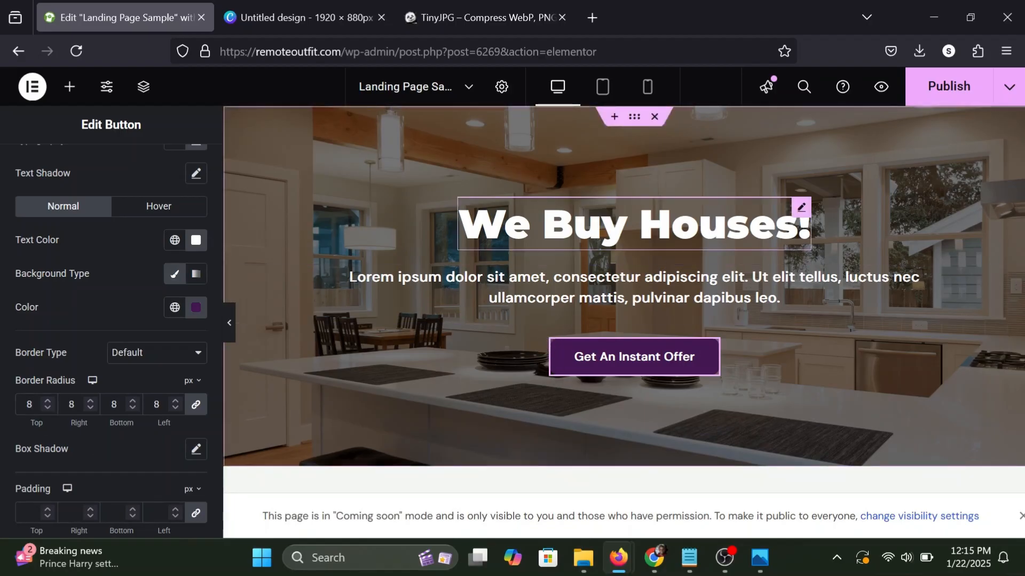
left_click(797, 218)
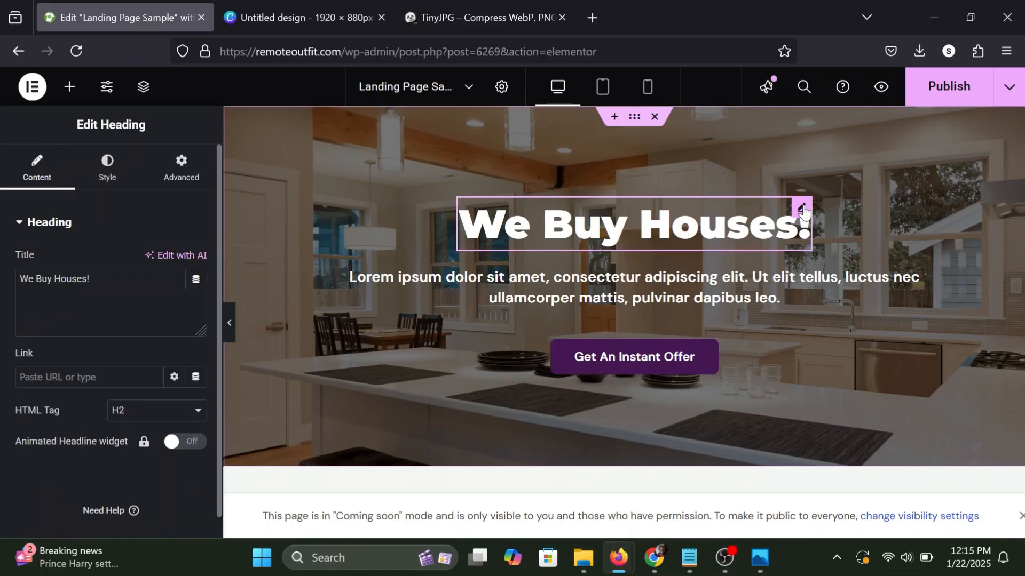
left_click(718, 353)
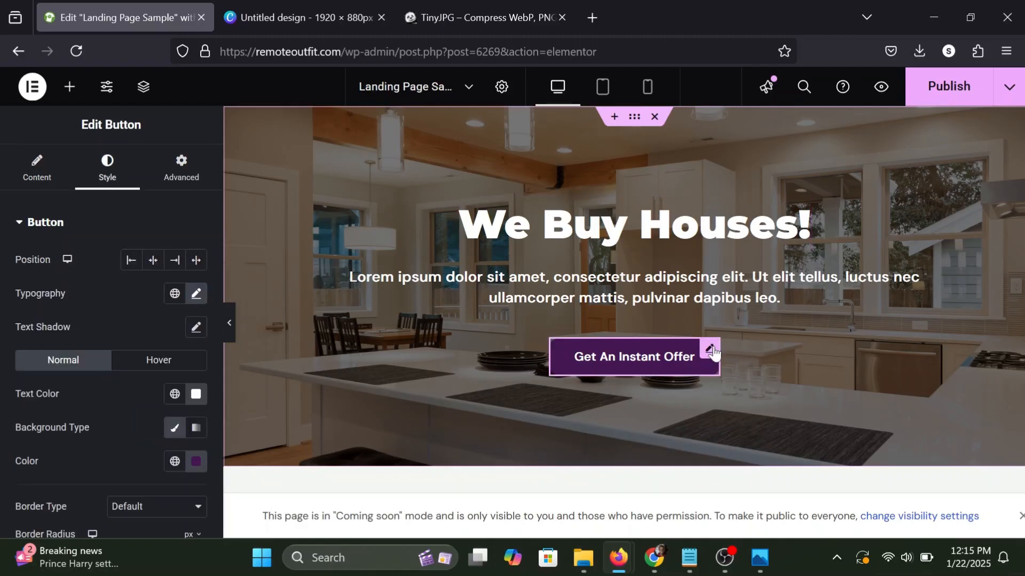
Set the button's border radius to 5 px on all corners and check its look while deselected.
scroll(35, 383, "down", 5)
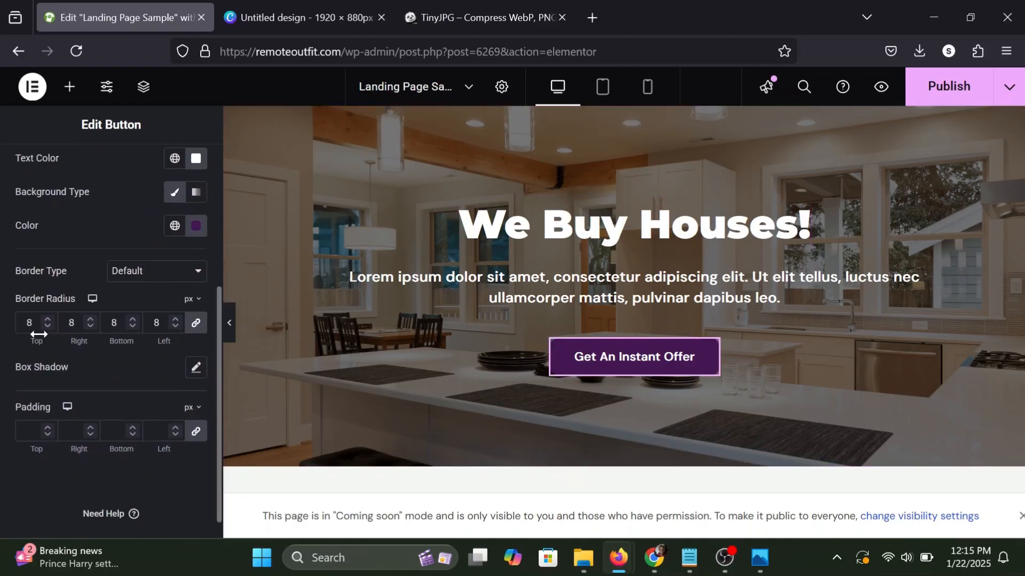
left_click(46, 325)
left_click(47, 325)
left_click(47, 326)
left_click(802, 209)
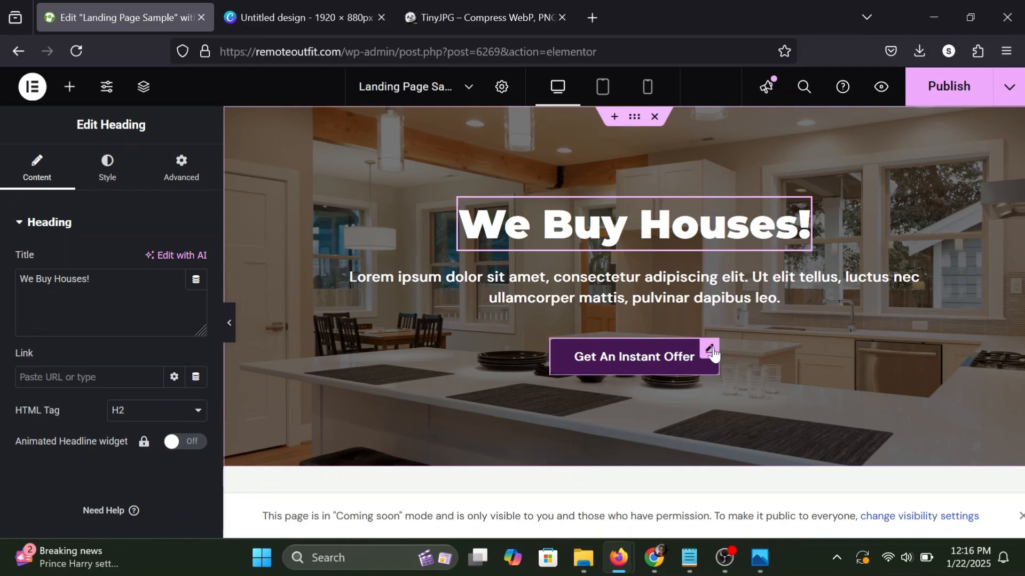
left_click(711, 351)
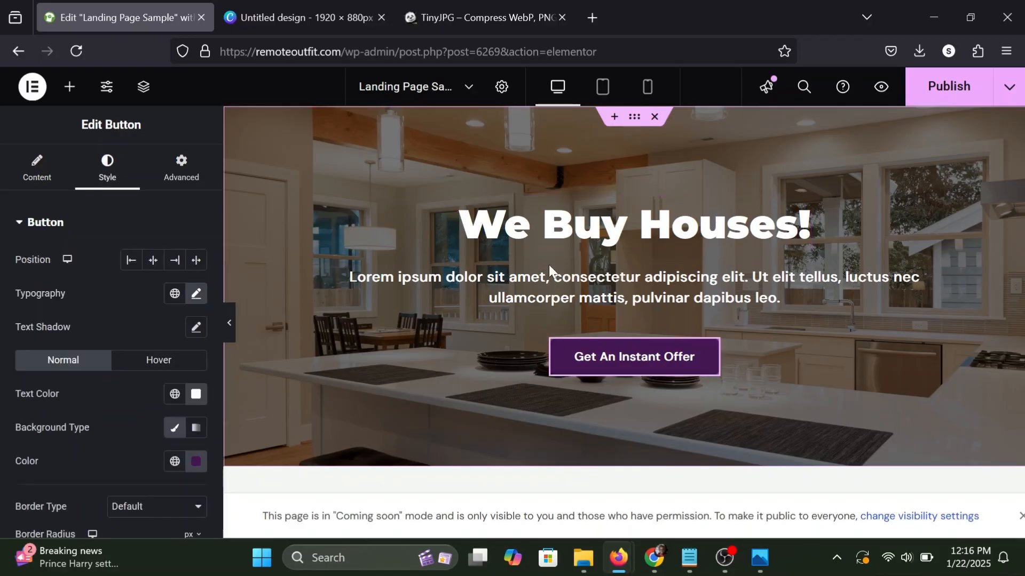
Set the attachment of the hero container's background image to Fixed.
left_click(634, 119)
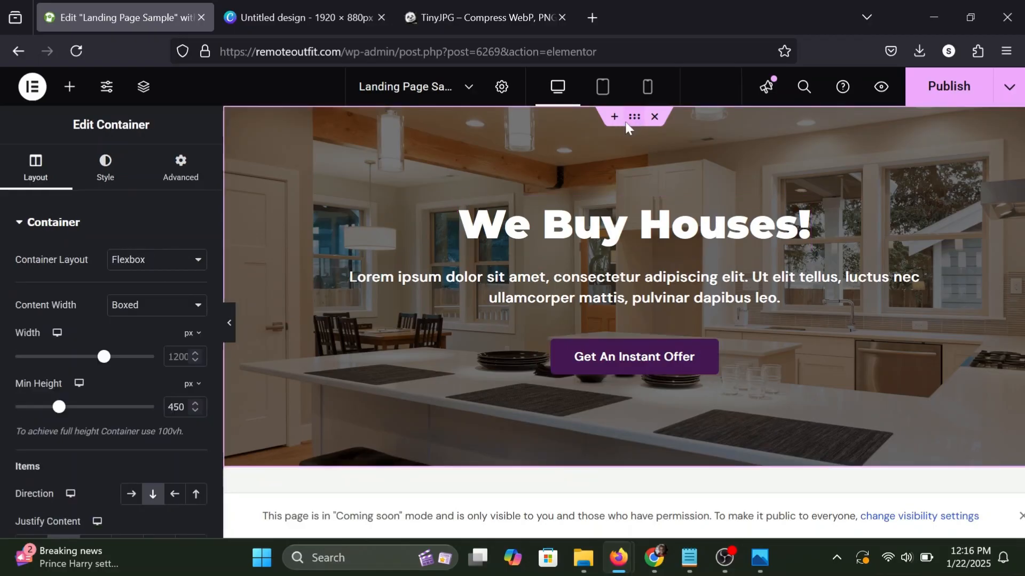
scroll(587, 281, "down", 3)
scroll(587, 281, "up", 3)
scroll(587, 281, "down", 3)
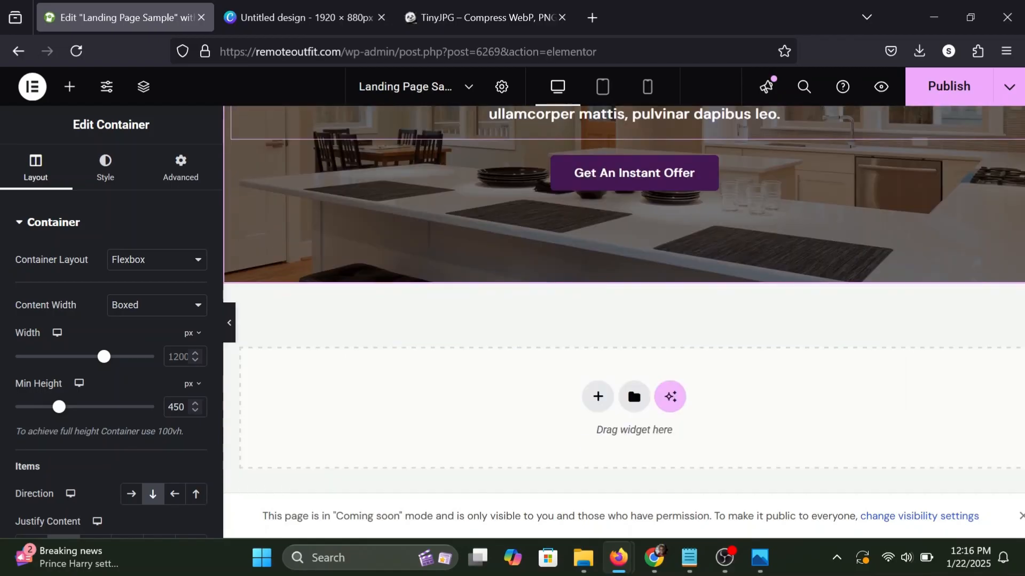
scroll(587, 281, "up", 3)
scroll(587, 281, "down", 3)
scroll(587, 280, "up", 3)
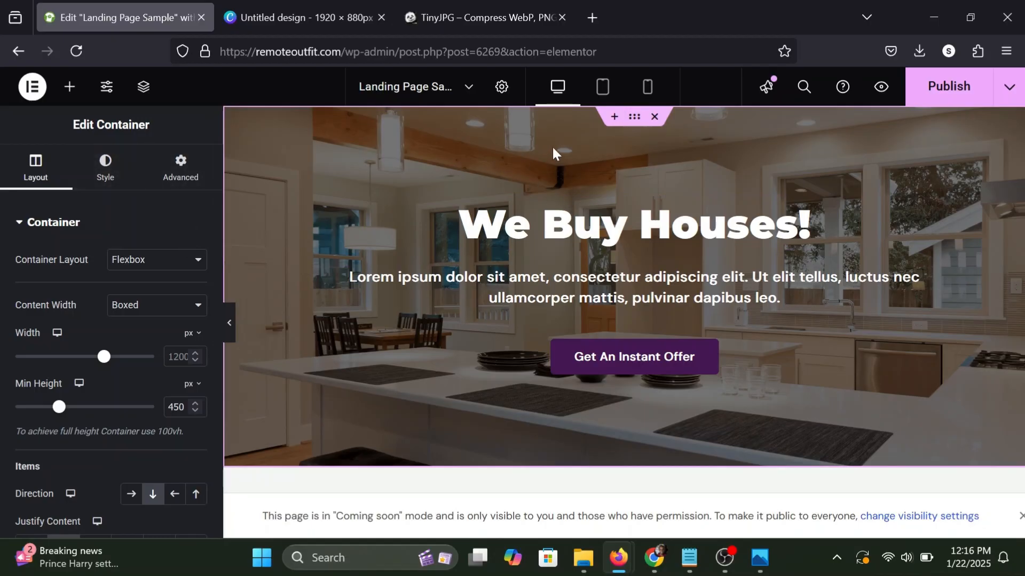
left_click(94, 179)
scroll(63, 347, "down", 1)
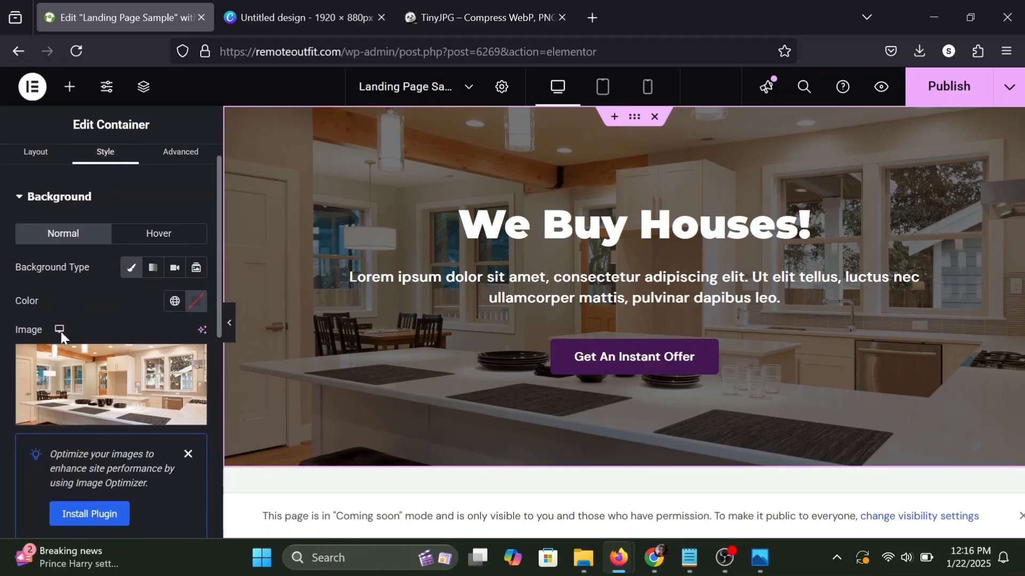
scroll(61, 342, "down", 5)
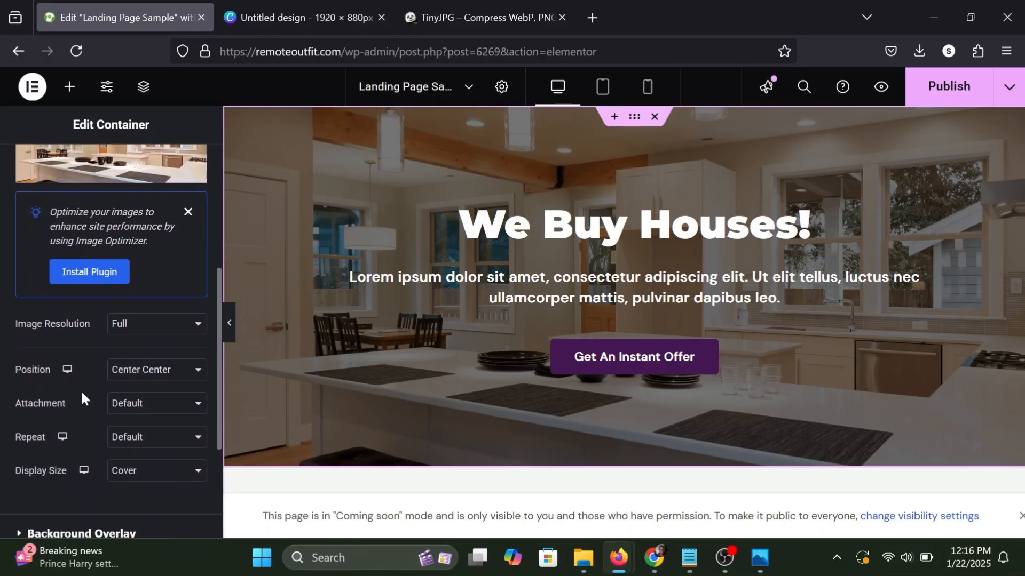
left_click(133, 404)
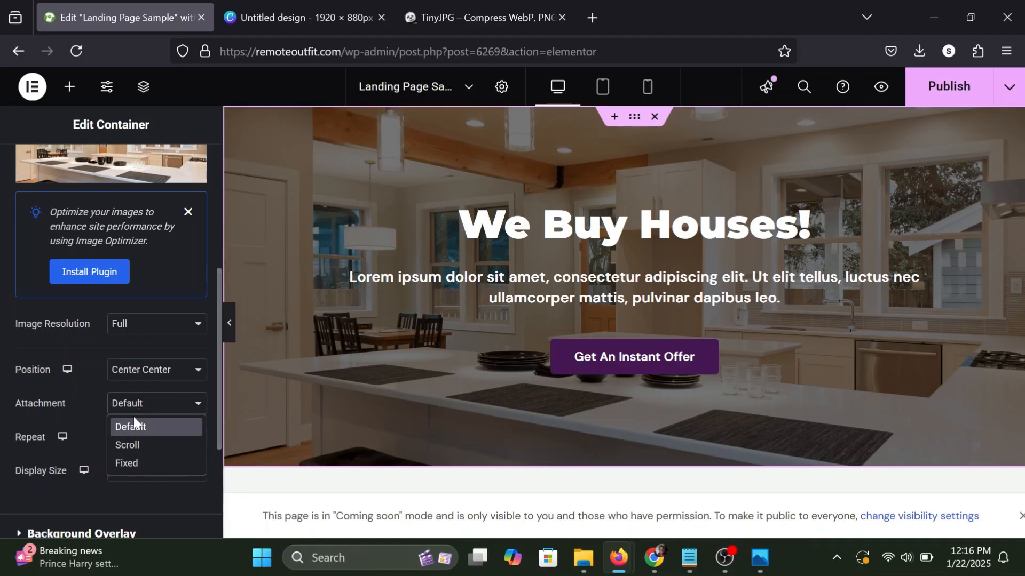
left_click(128, 461)
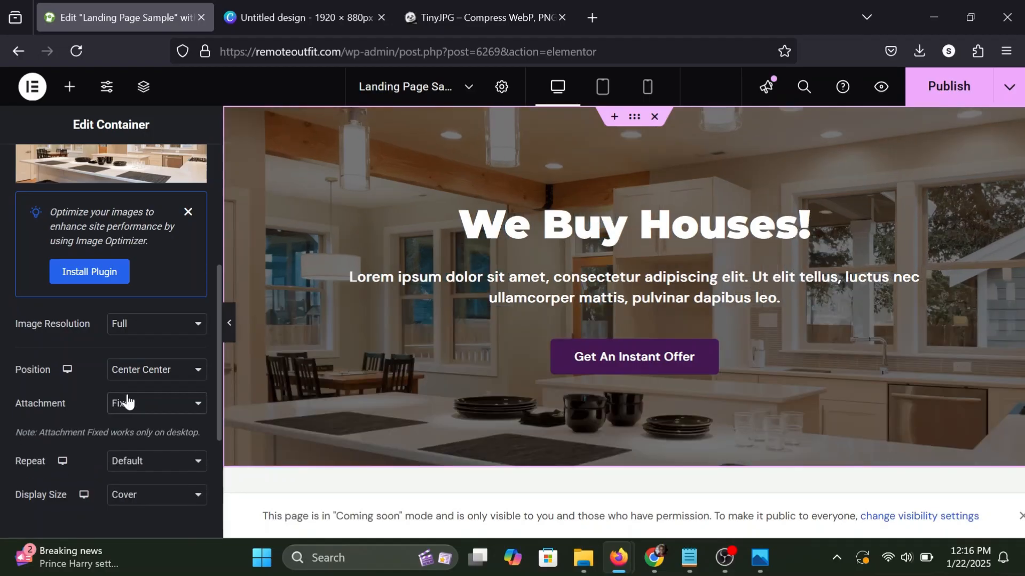
Check how the hero's background image behaves while the page scrolls.
scroll(126, 400, "up", 5)
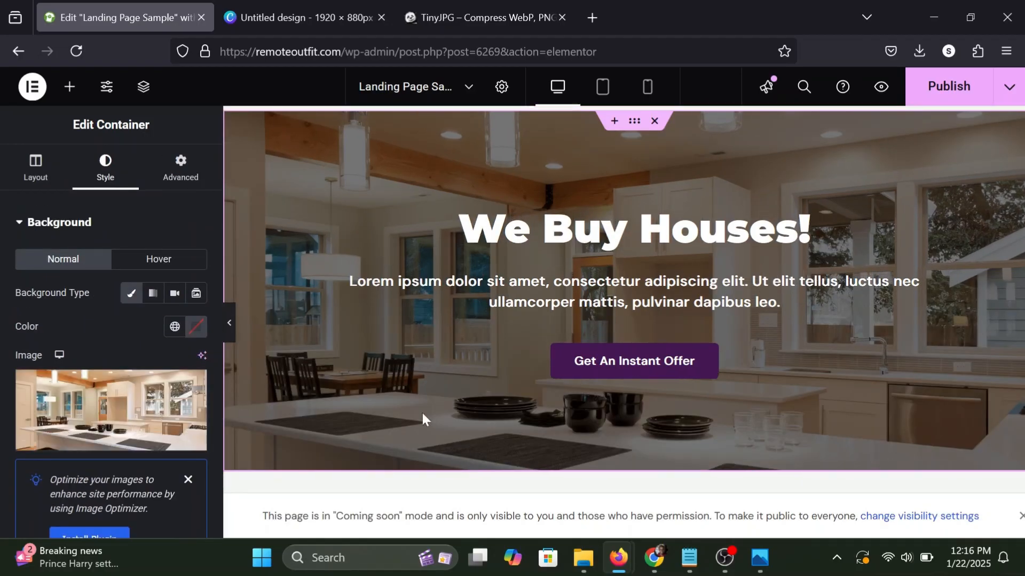
scroll(422, 414, "down", 2)
scroll(421, 413, "down", 1)
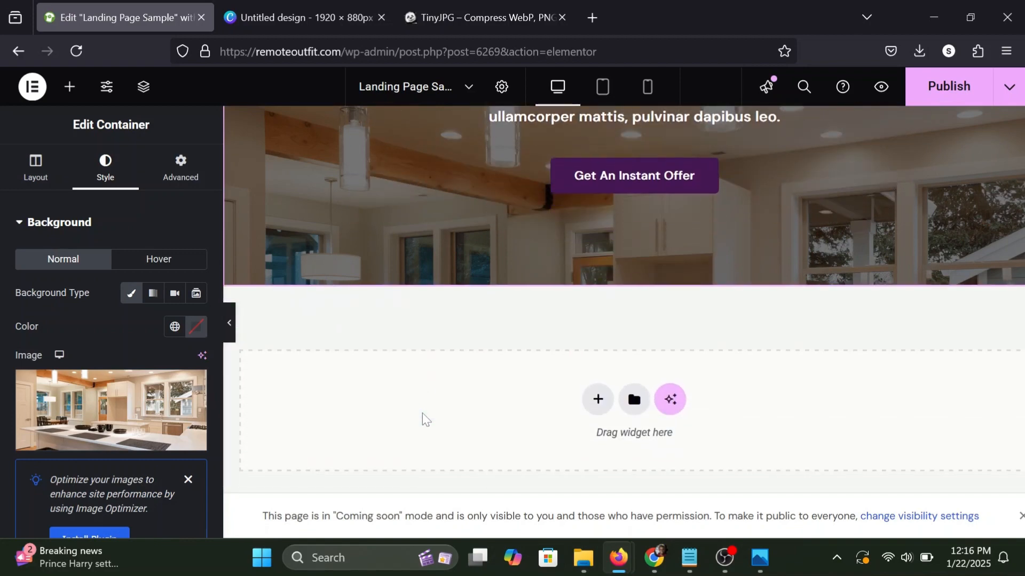
scroll(421, 412, "up", 3)
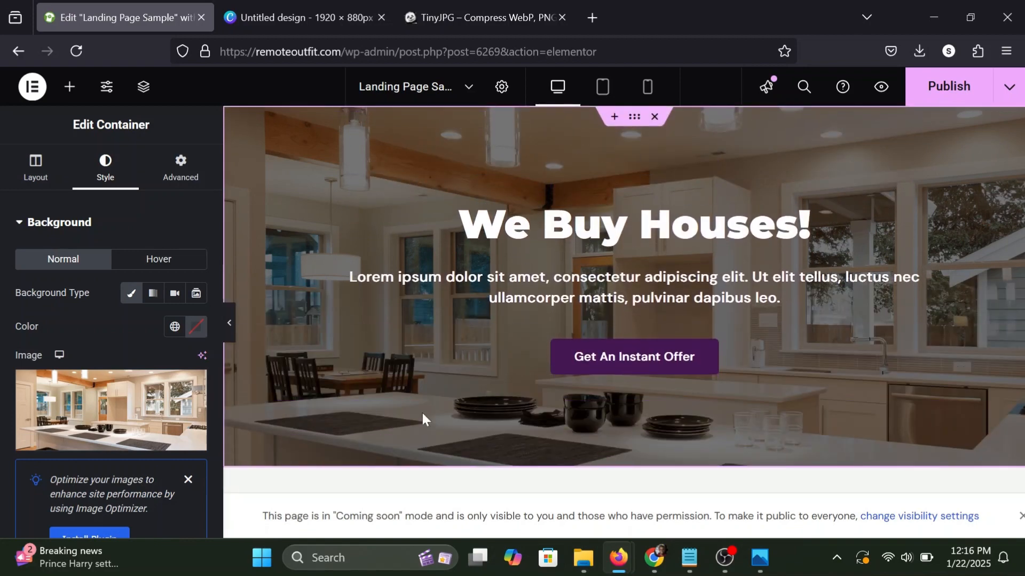
scroll(489, 309, "down", 3)
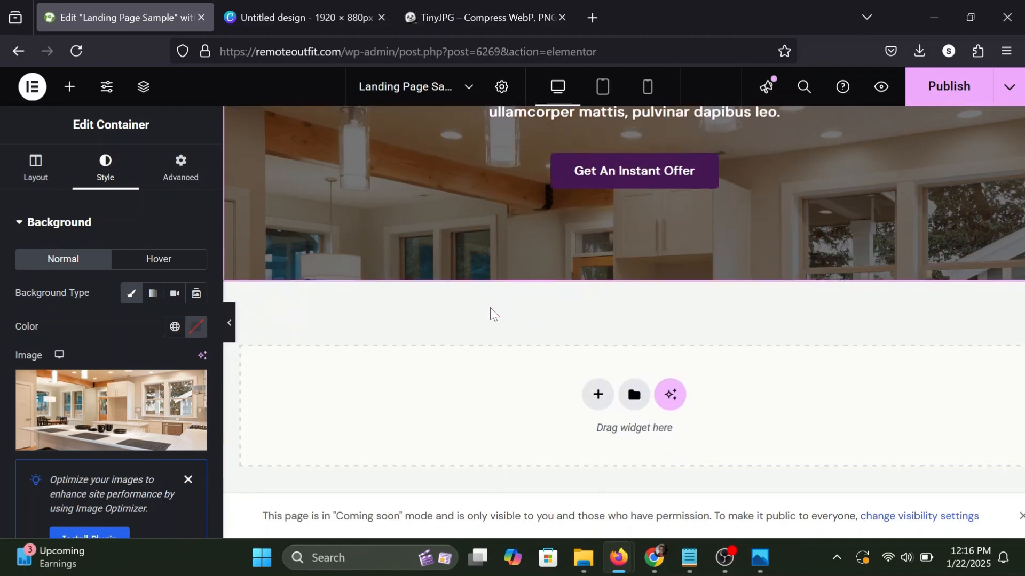
scroll(490, 309, "up", 3)
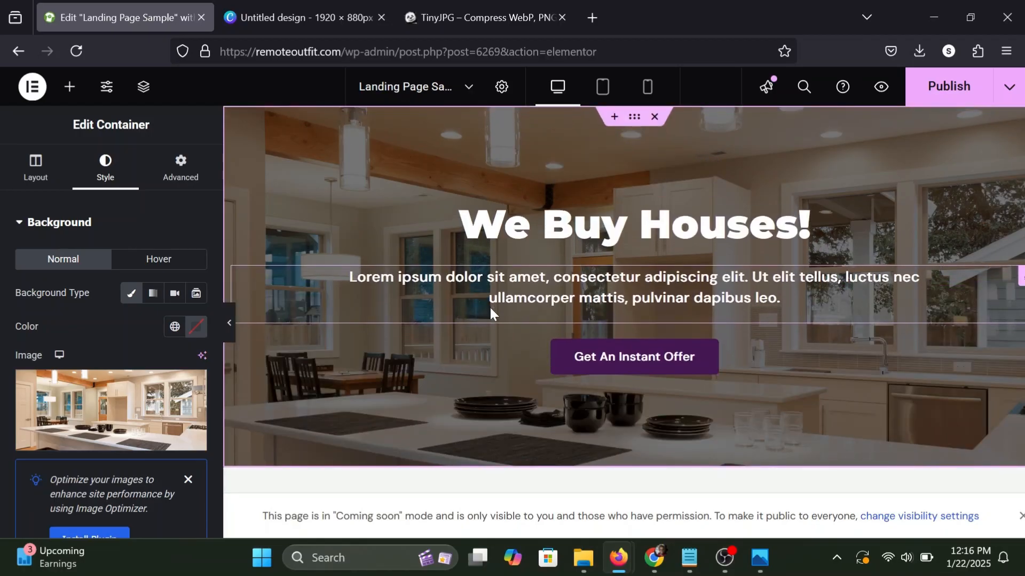
Publish the landing page and open its preview to check the hero paragraph's layout.
left_click(65, 95)
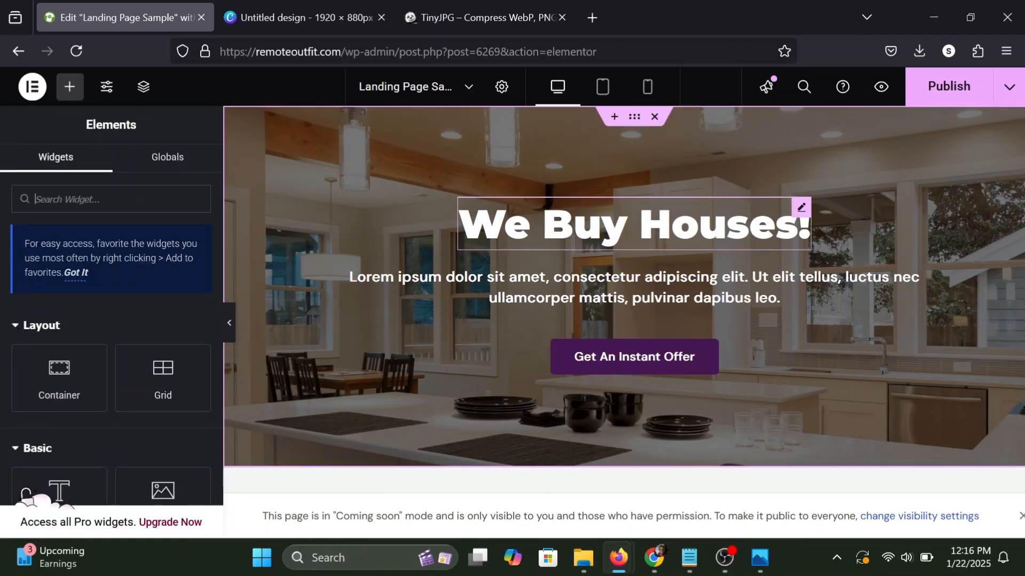
left_click(948, 87)
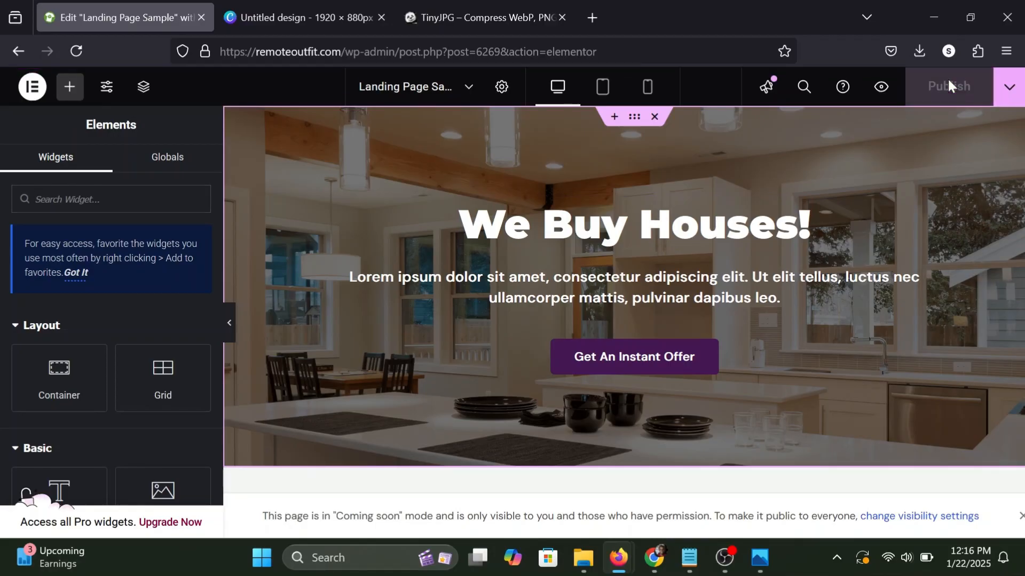
left_click(883, 94)
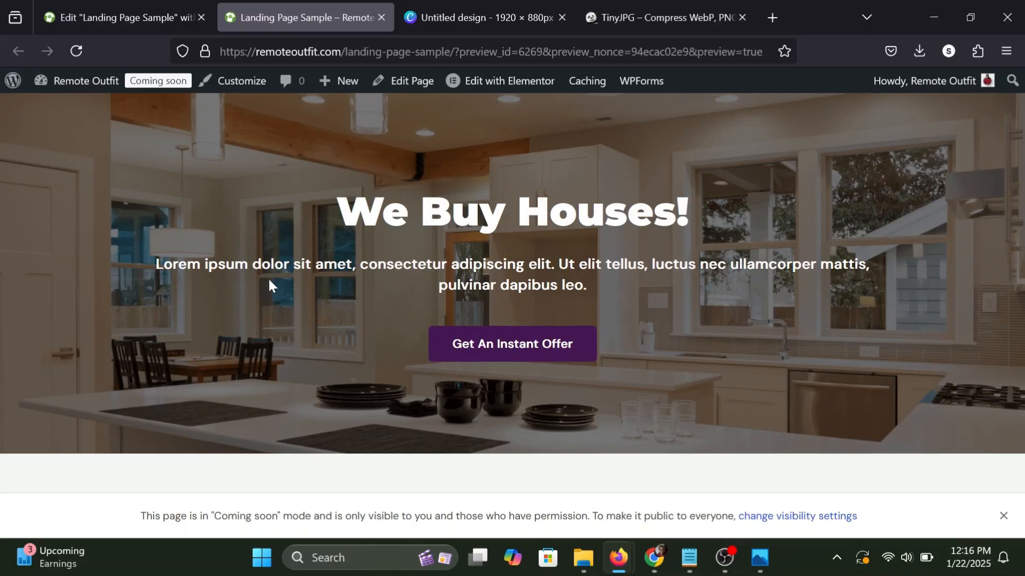
left_click_drag(164, 264, 204, 265)
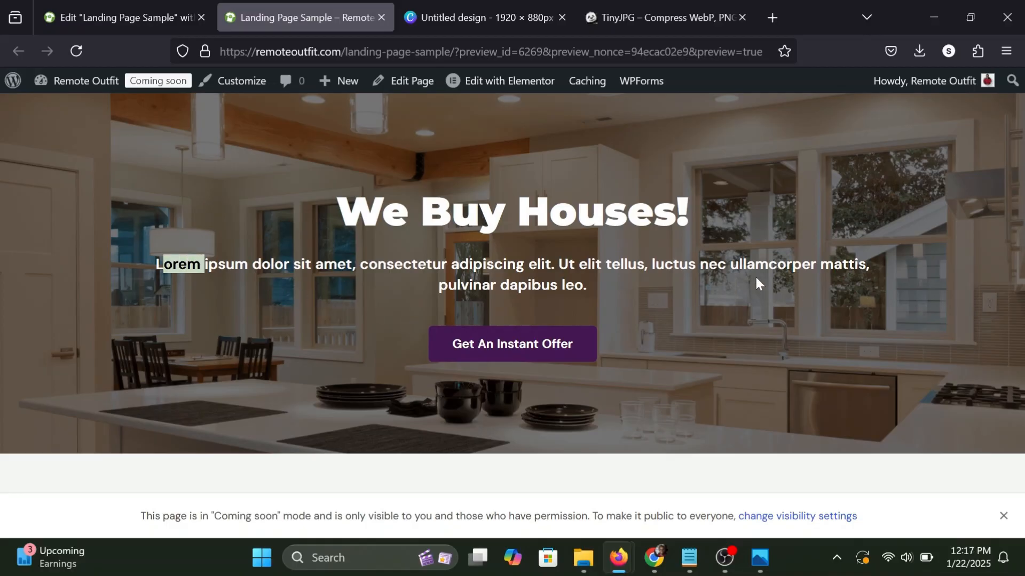
Set the hero paragraph's right and left margins to 150 px.
left_click(152, 6)
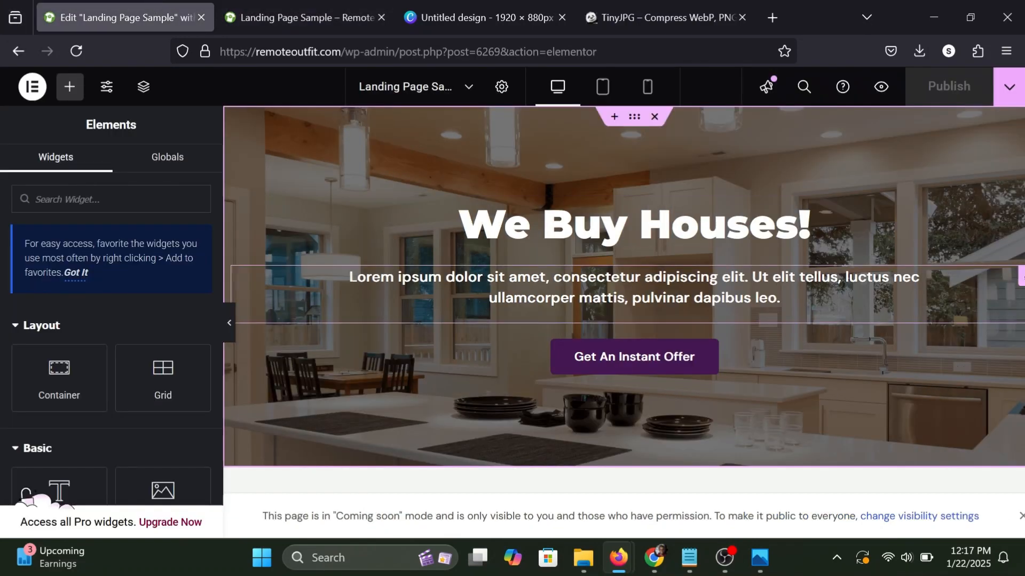
left_click(496, 288)
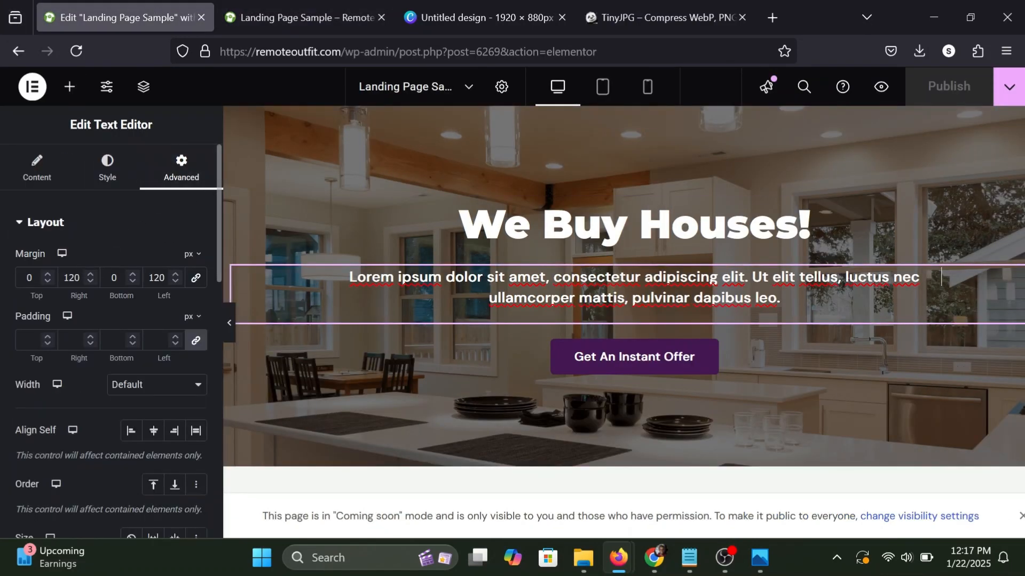
left_click(75, 280)
key("BackSpace")
type("5")
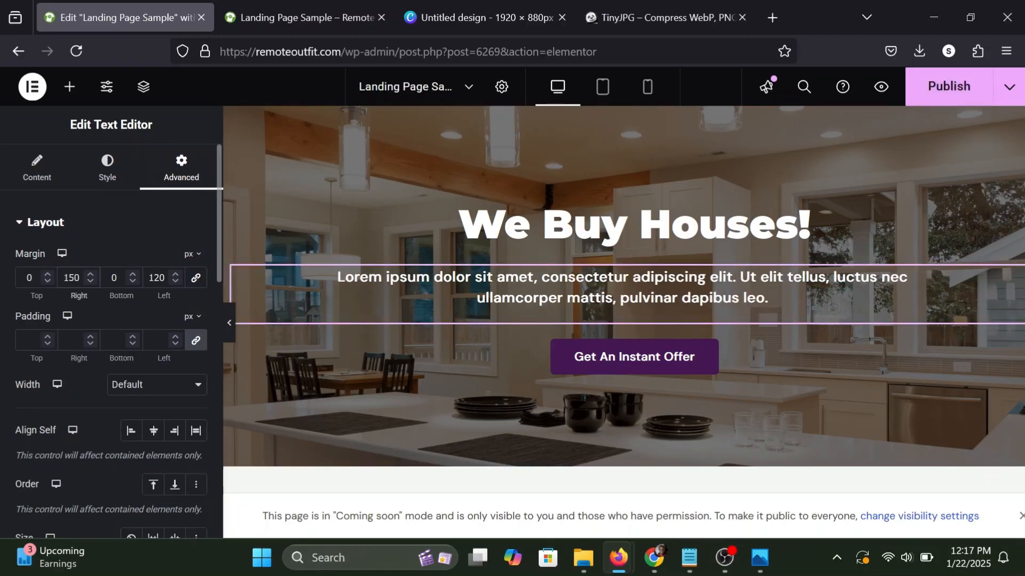
key("Tab")
key("Tab")
left_click(159, 278)
key("BackSpace")
type("5")
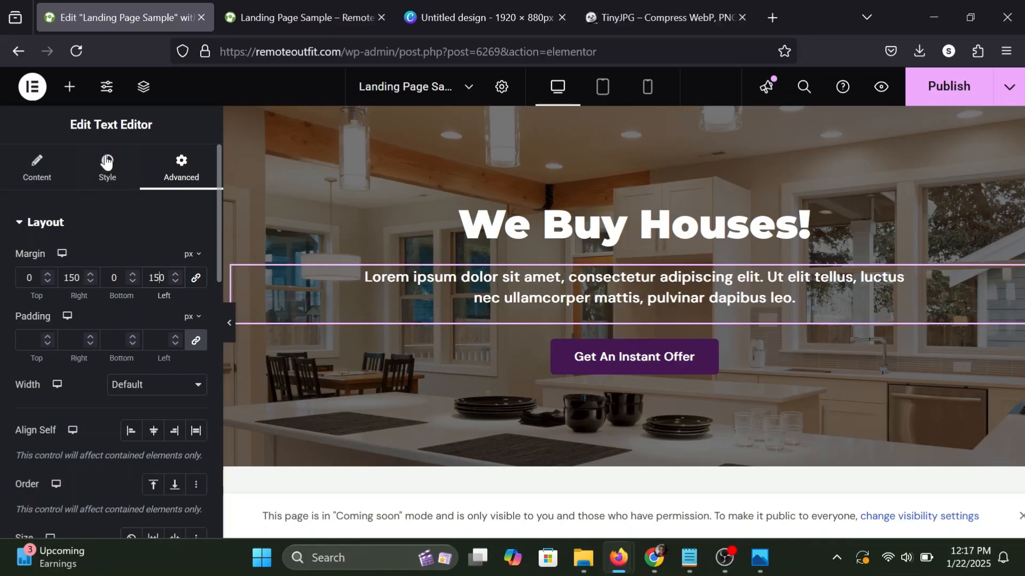
Publish the updated landing page and check the hero paragraph's line breaks in the page preview.
left_click(75, 94)
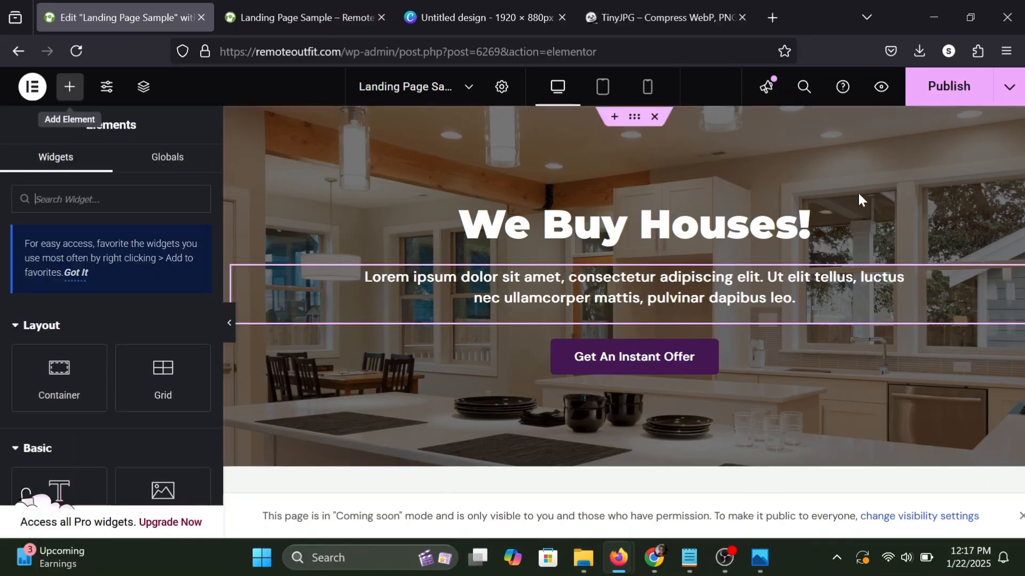
left_click(952, 88)
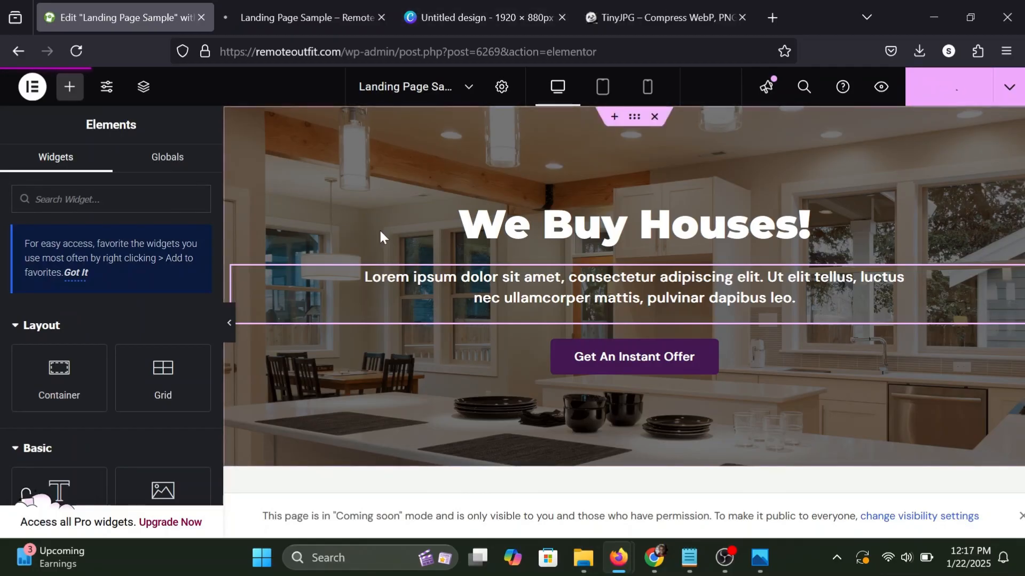
left_click(265, 11)
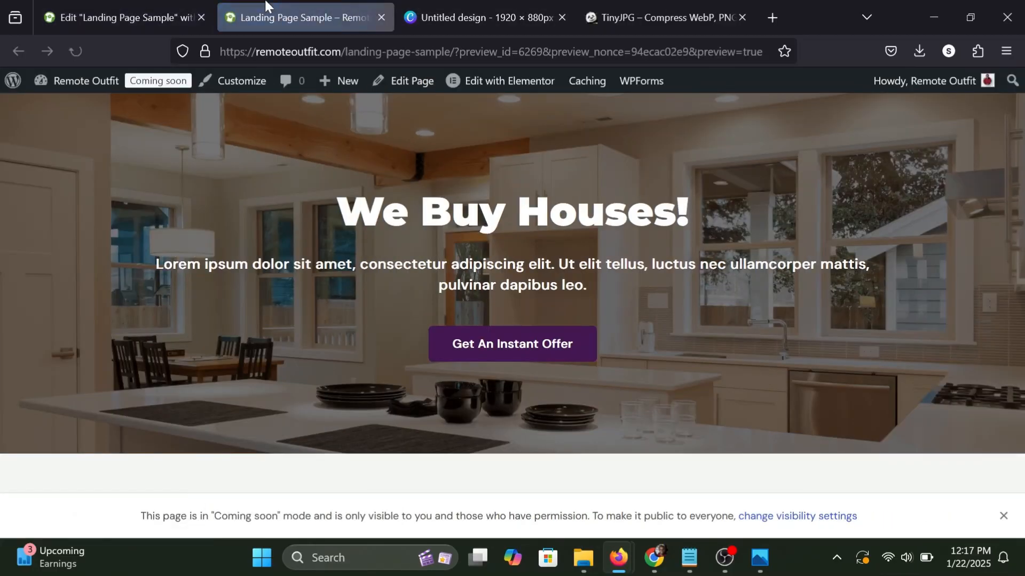
left_click(154, 4)
left_click(916, 279)
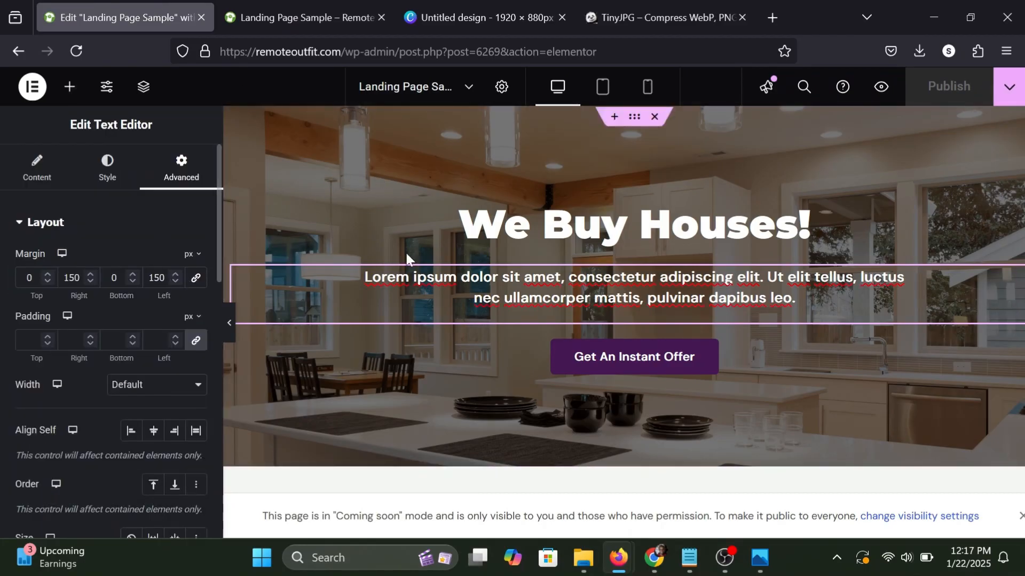
left_click(352, 5)
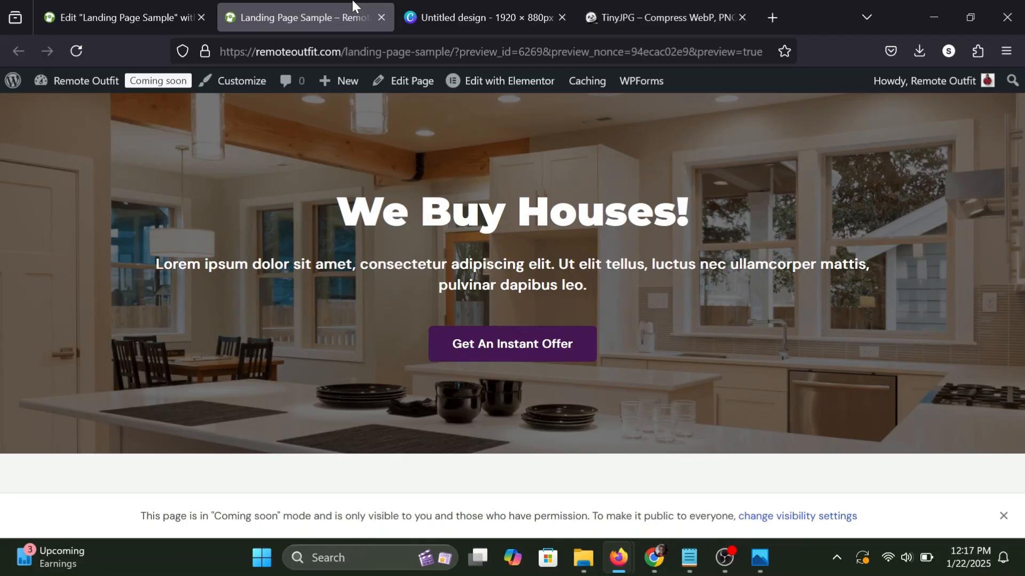
Back in the editor, set the hero paragraph's right and left margins to 200 px.
left_click(132, 5)
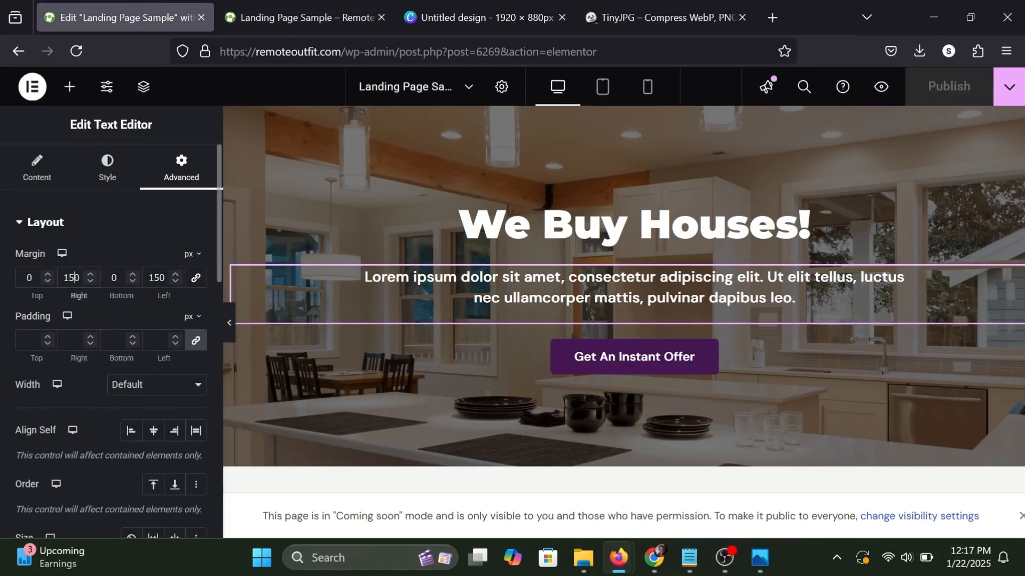
key("BackSpace")
key("BackSpace")
key("BackSpace")
type("2")
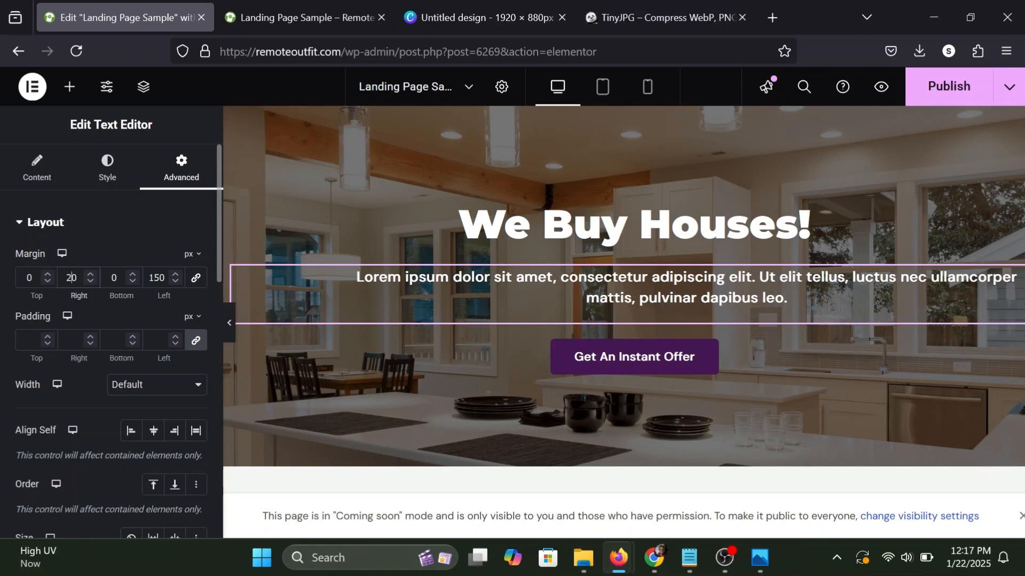
type("0")
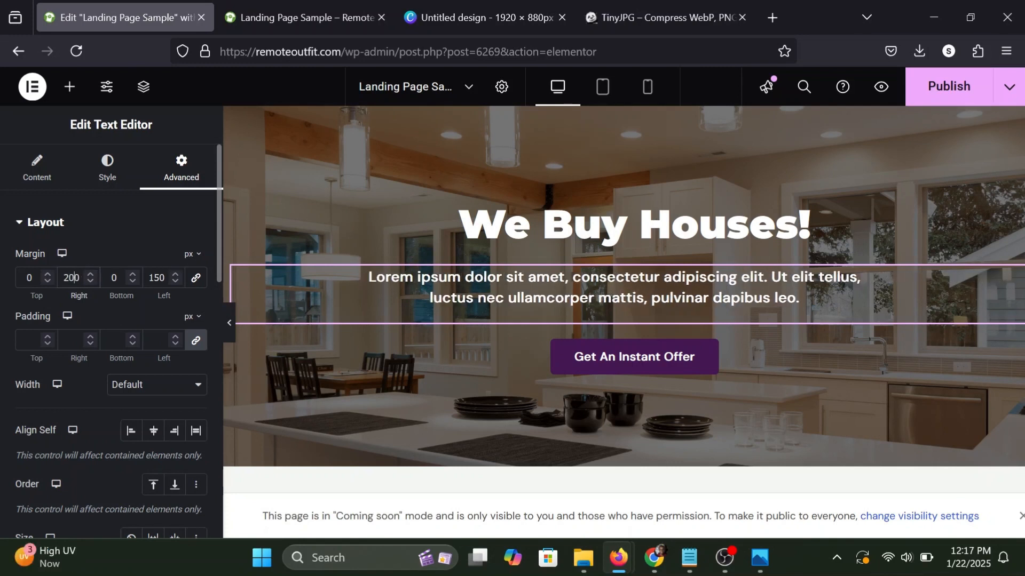
left_click(160, 277)
key("BackSpace")
key("BackSpace")
type("200")
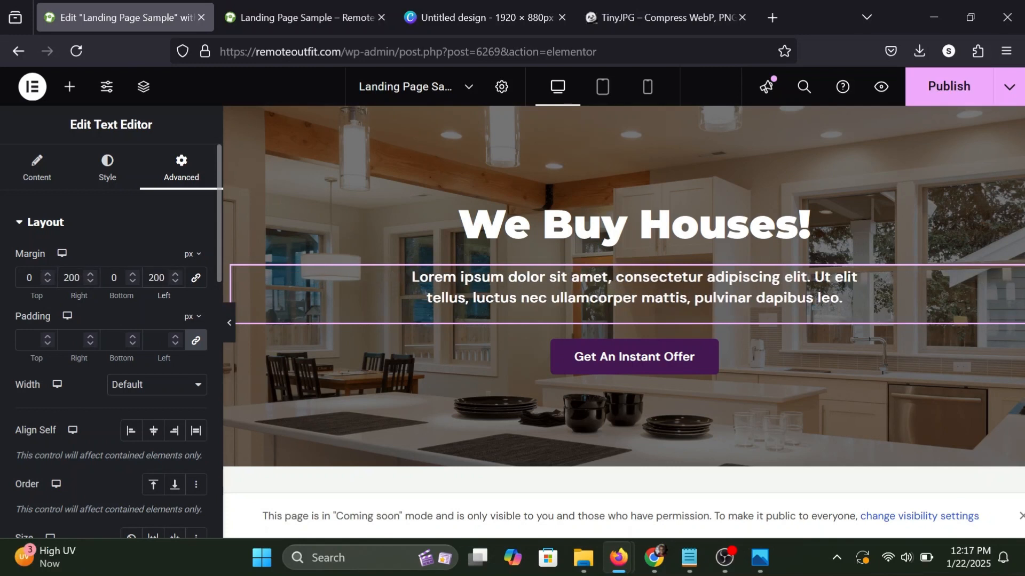
Check the hero paragraph's layout at full page width, and publish the landing page.
left_click(229, 324)
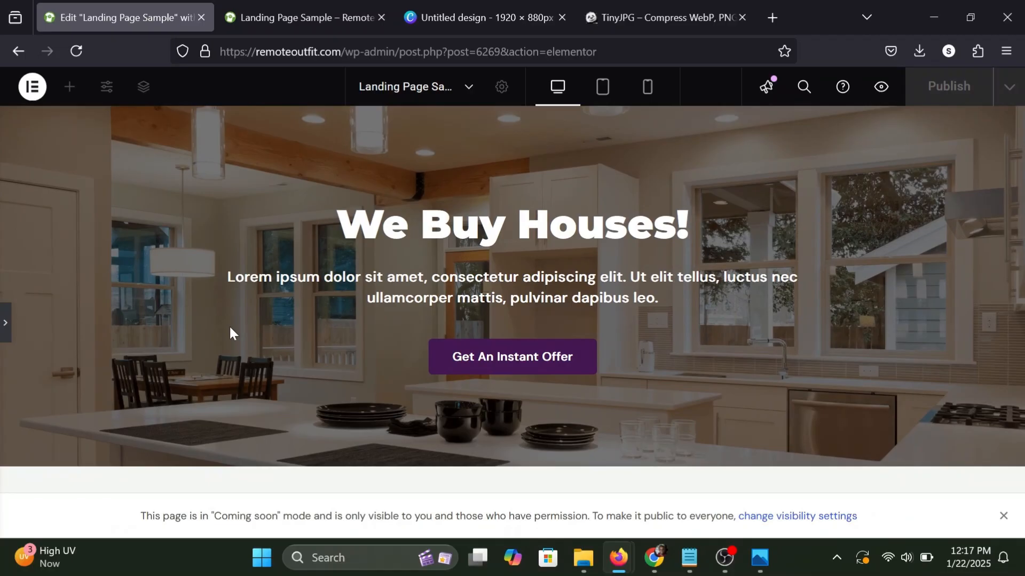
left_click(3, 326)
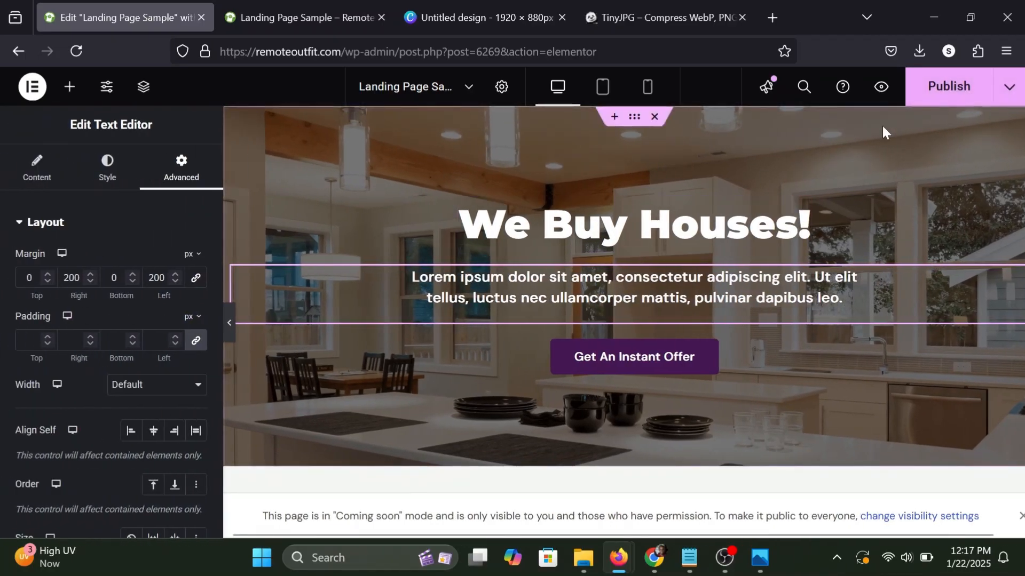
left_click(940, 81)
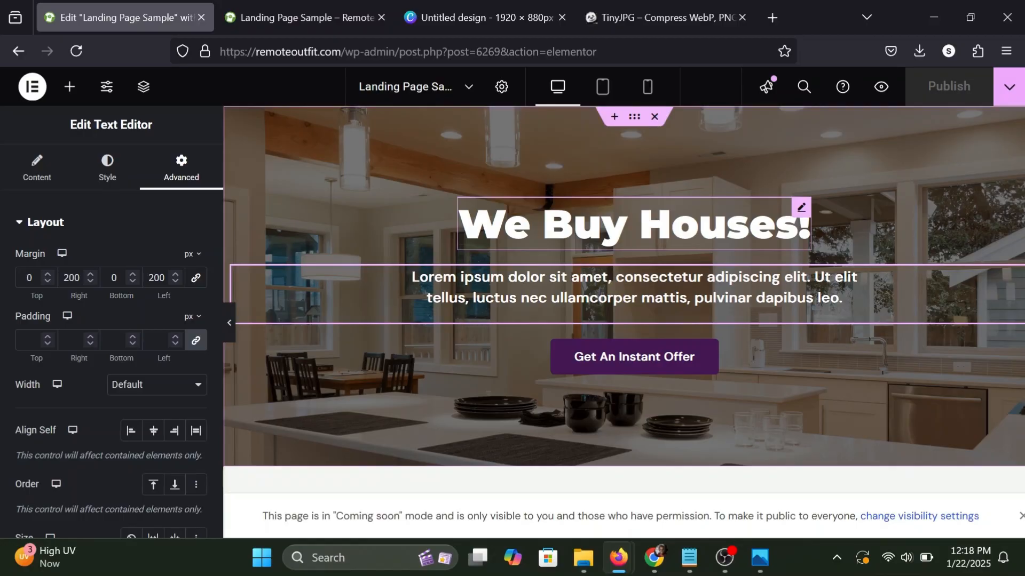
Add an Image widget above the hero heading and upload depositphotos_80567196-stock-illustration-red-circle-logo from Downloads as its image.
left_click(69, 91)
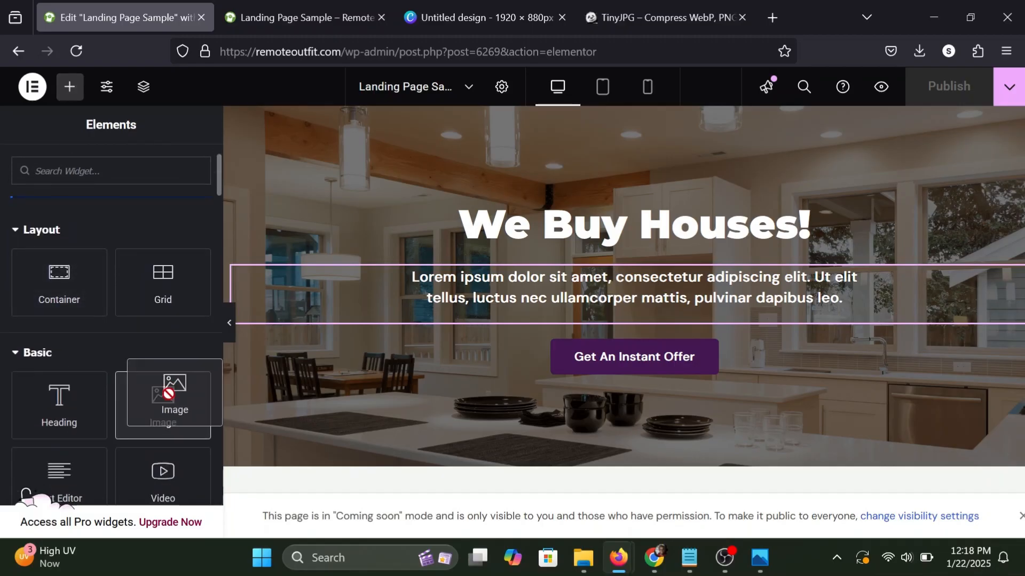
left_click_drag(165, 391, 587, 202)
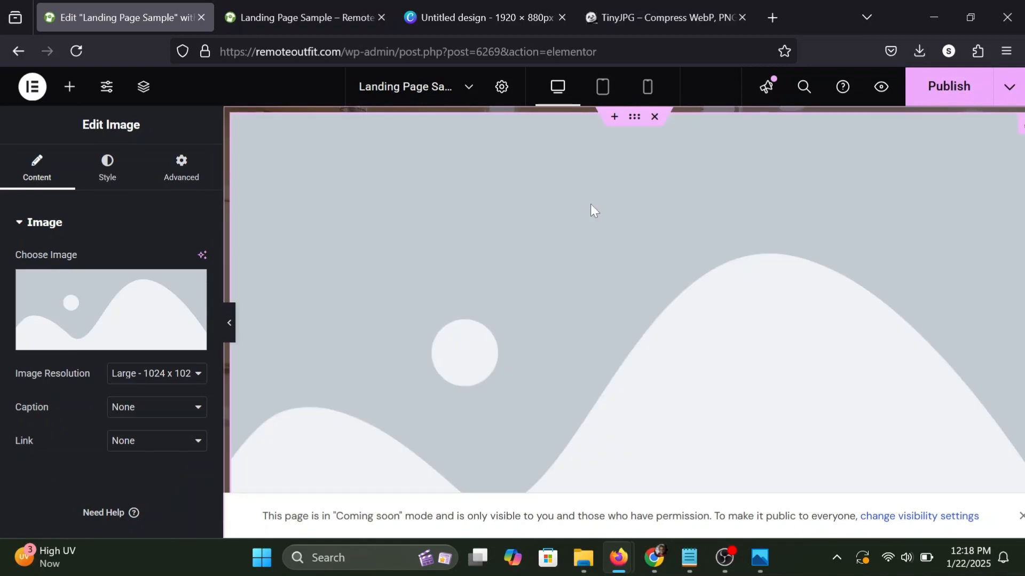
left_click(97, 318)
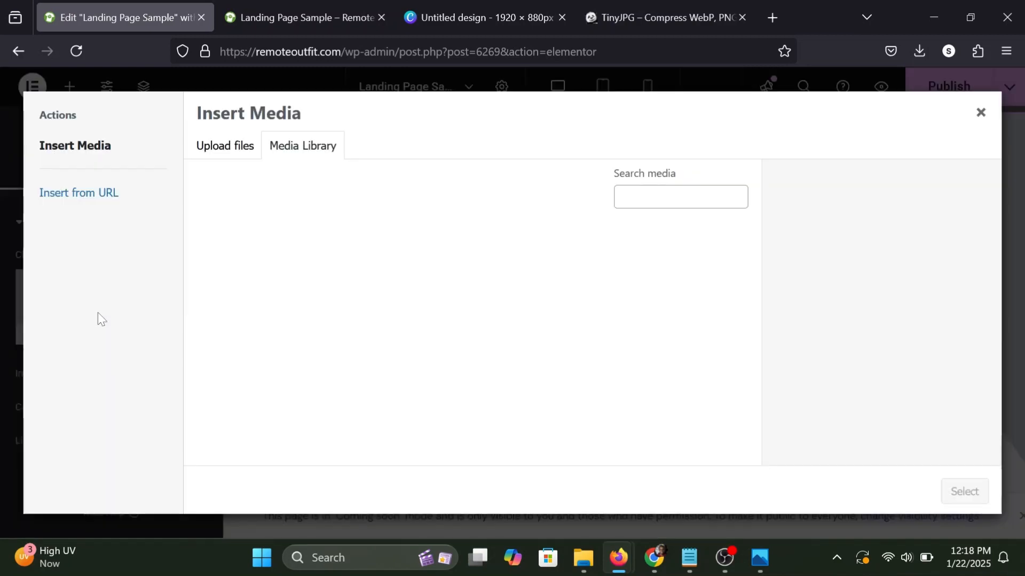
left_click(222, 150)
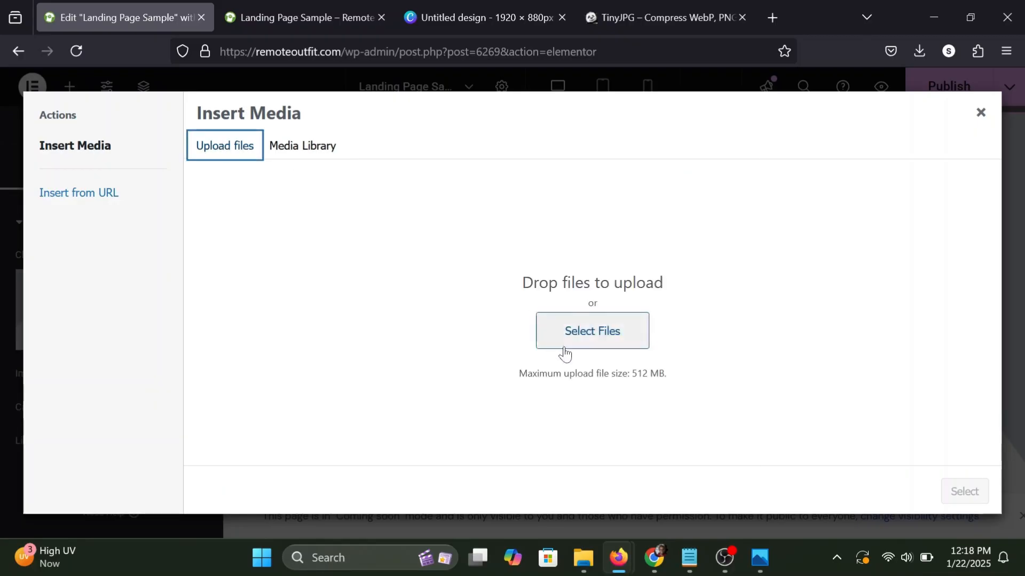
left_click(577, 340)
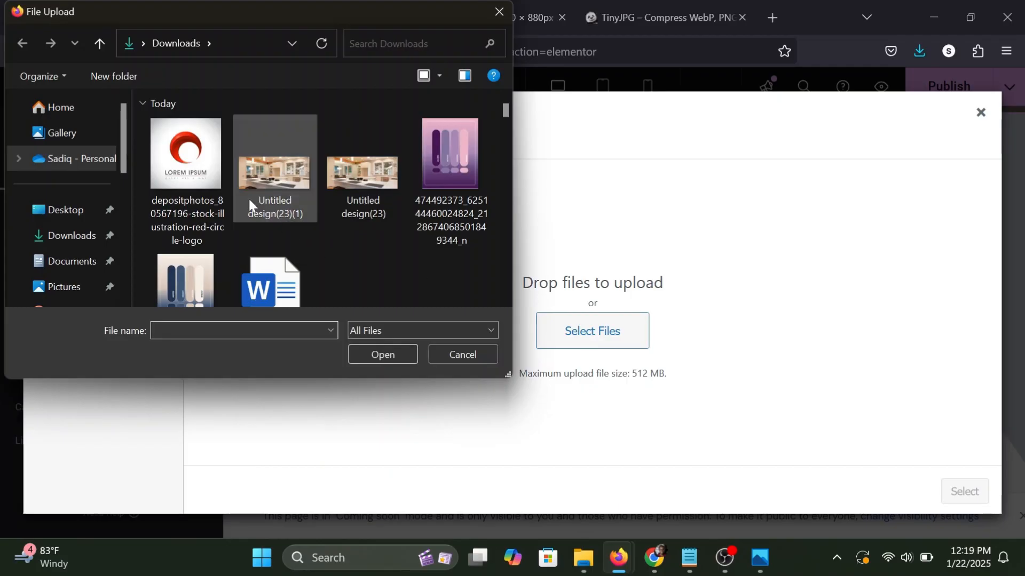
left_click(193, 169)
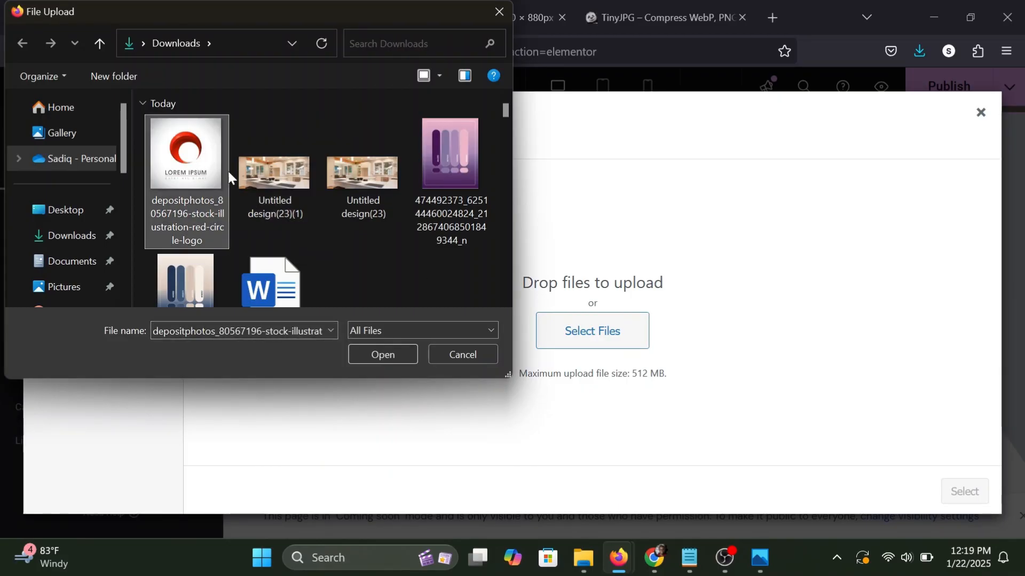
left_click(361, 350)
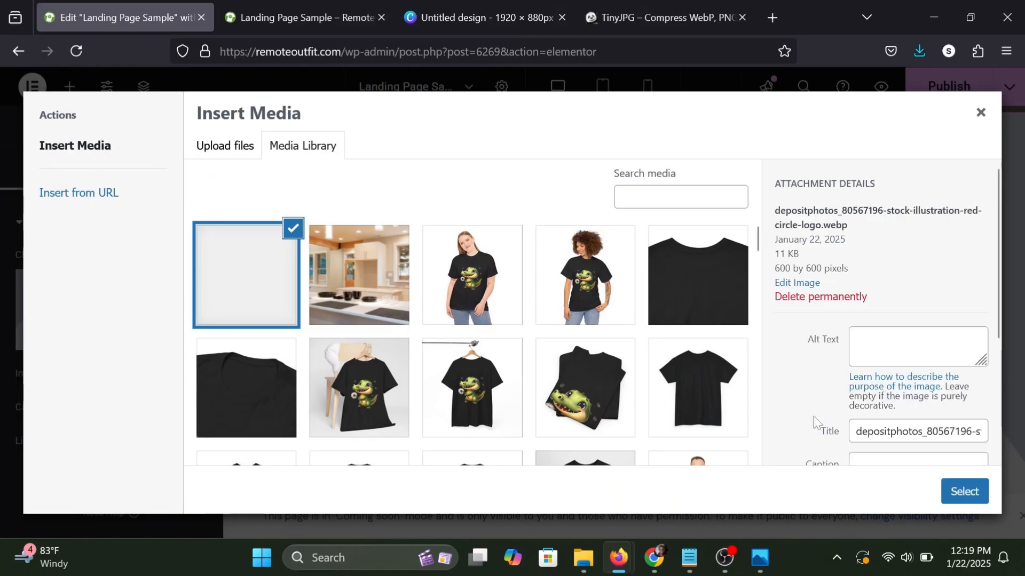
left_click(964, 492)
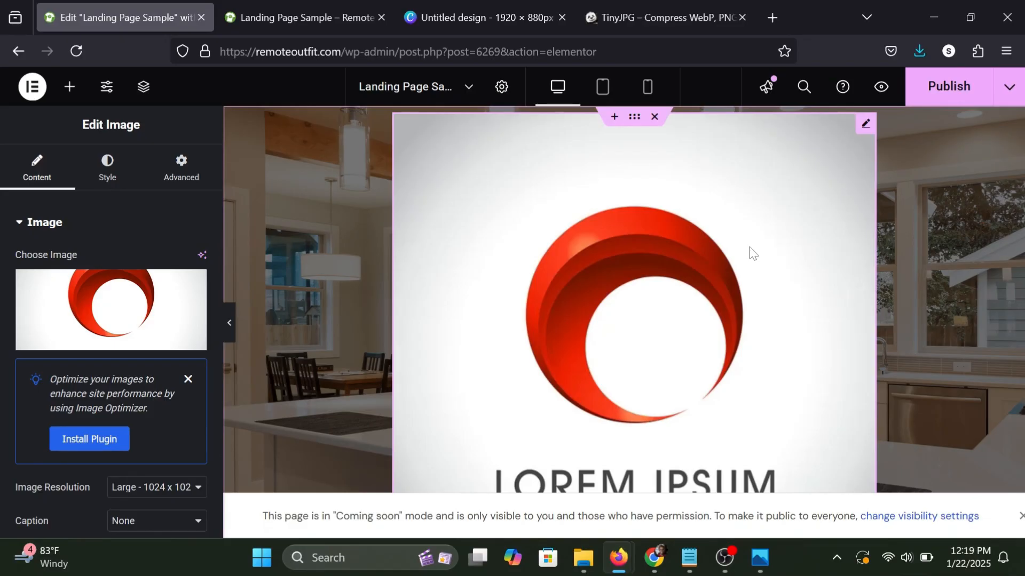
Set the logo image's resolution to Full.
scroll(54, 299, "down", 2)
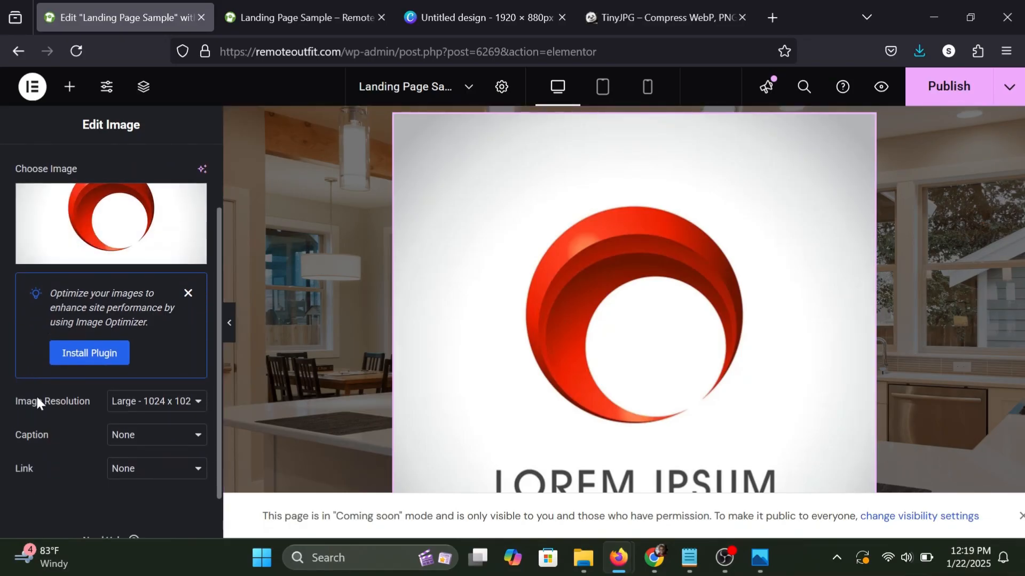
left_click(137, 403)
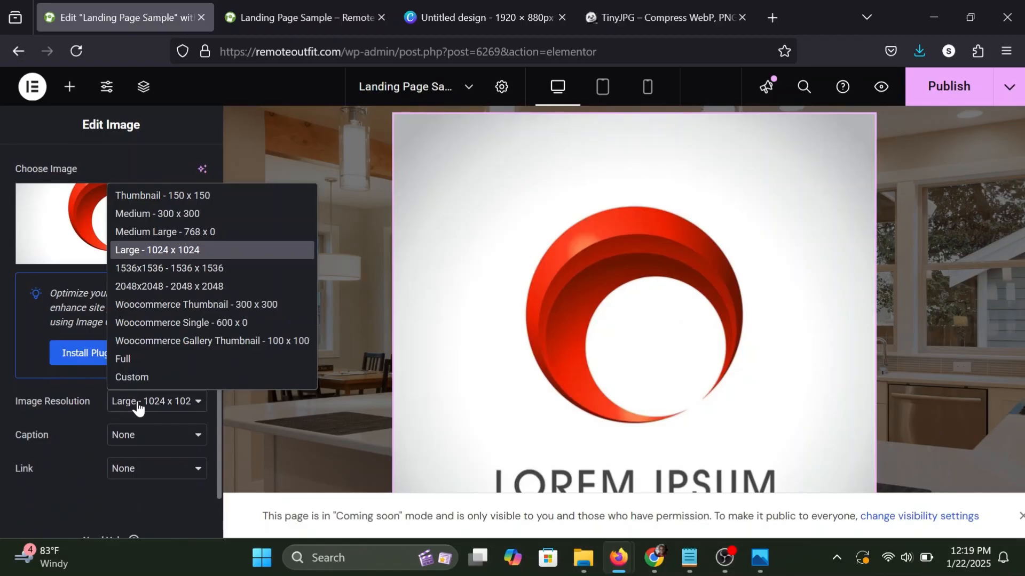
left_click(134, 363)
scroll(134, 366, "up", 2)
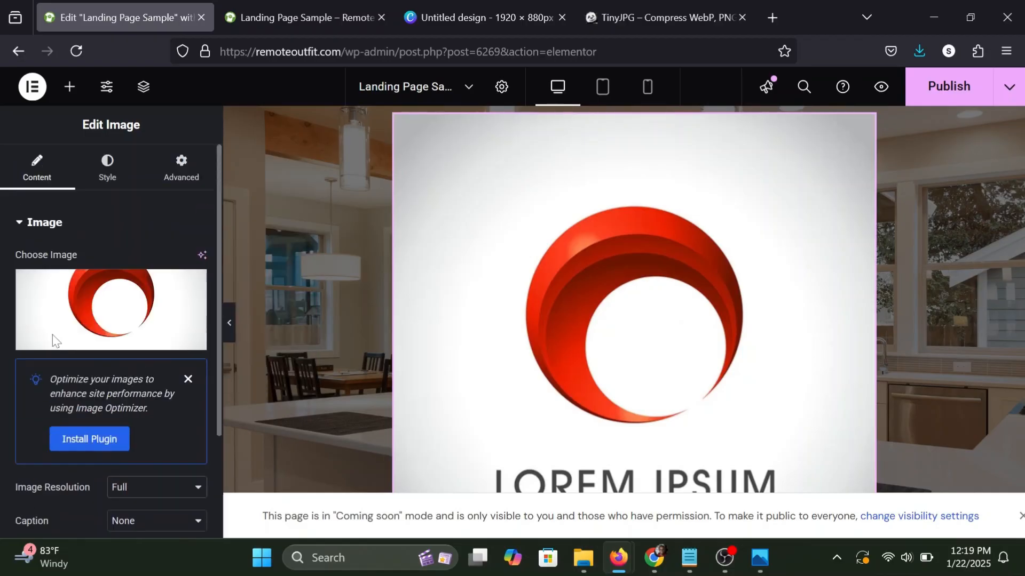
Set the logo image's max width to 12% and check its size at full page width.
left_click(106, 175)
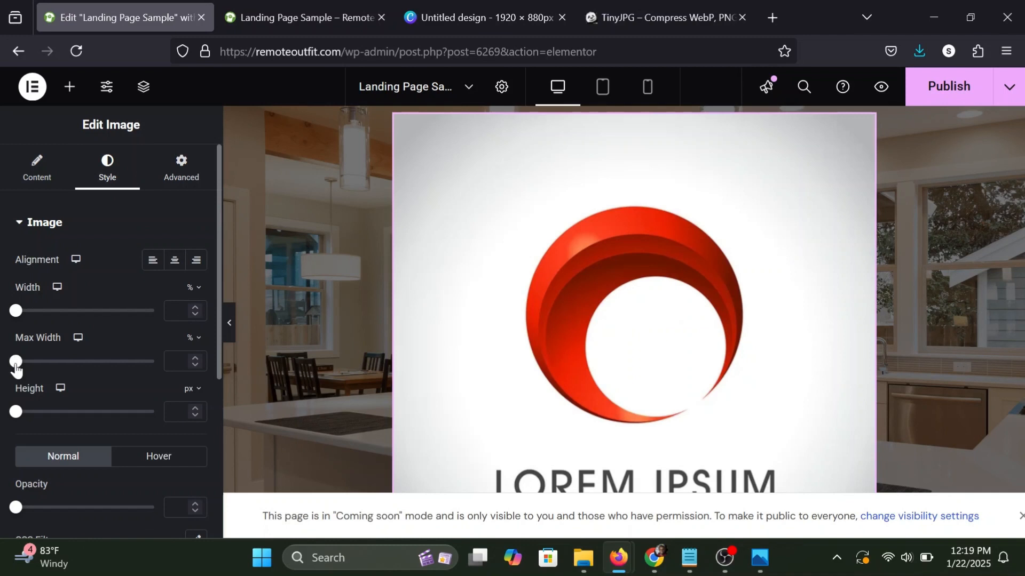
left_click_drag(16, 365, 30, 366)
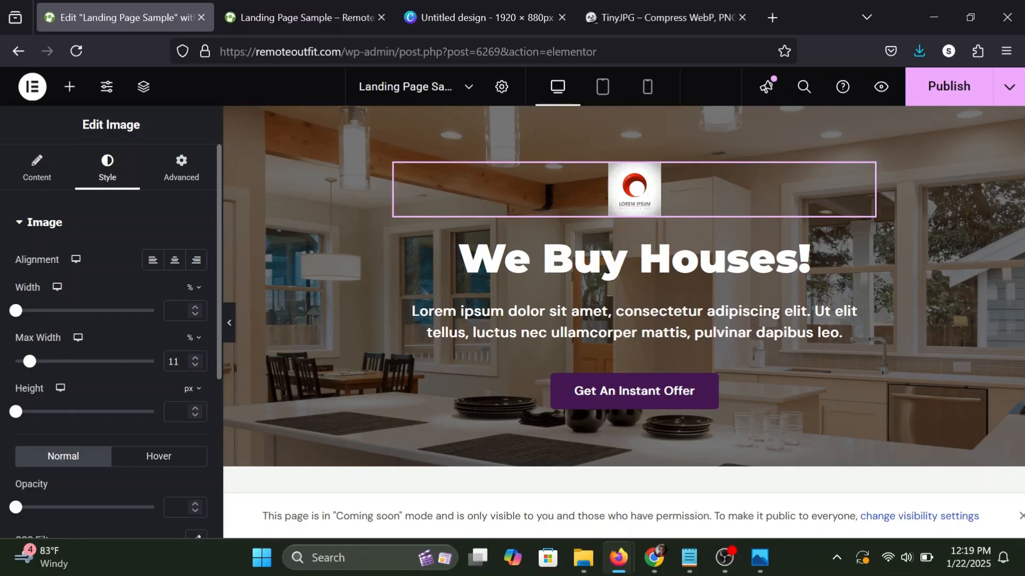
left_click(197, 358)
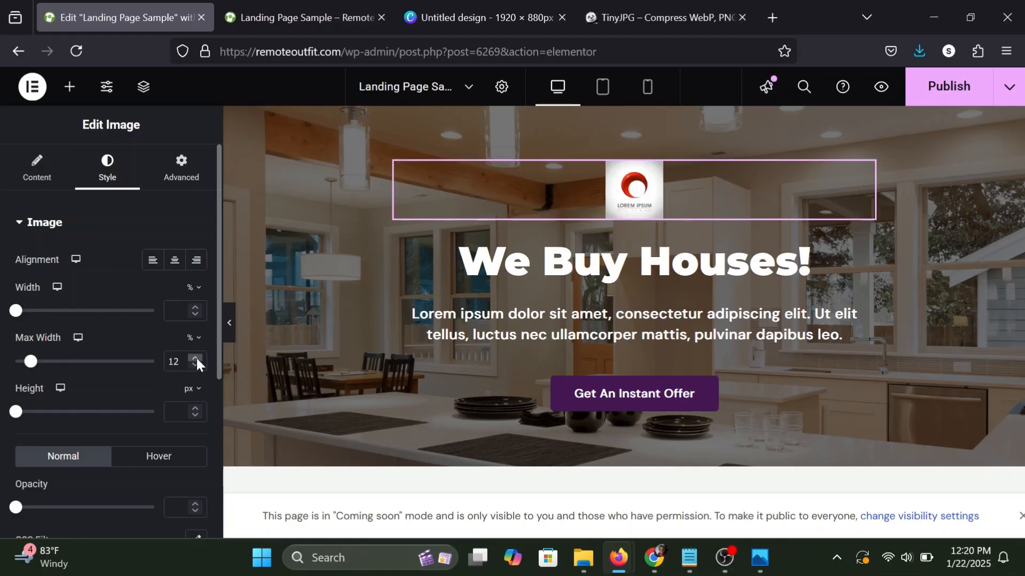
left_click(230, 323)
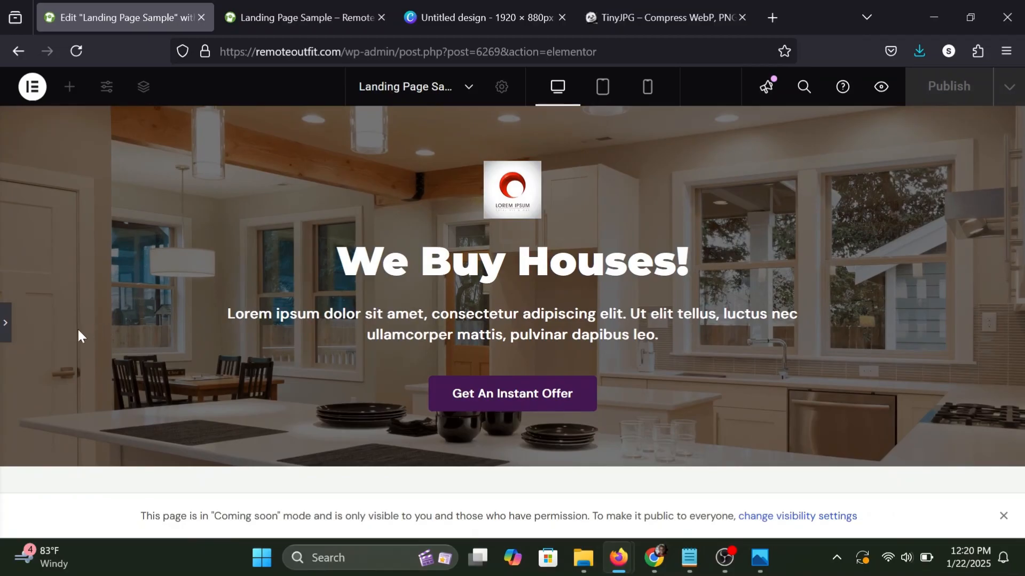
left_click(6, 323)
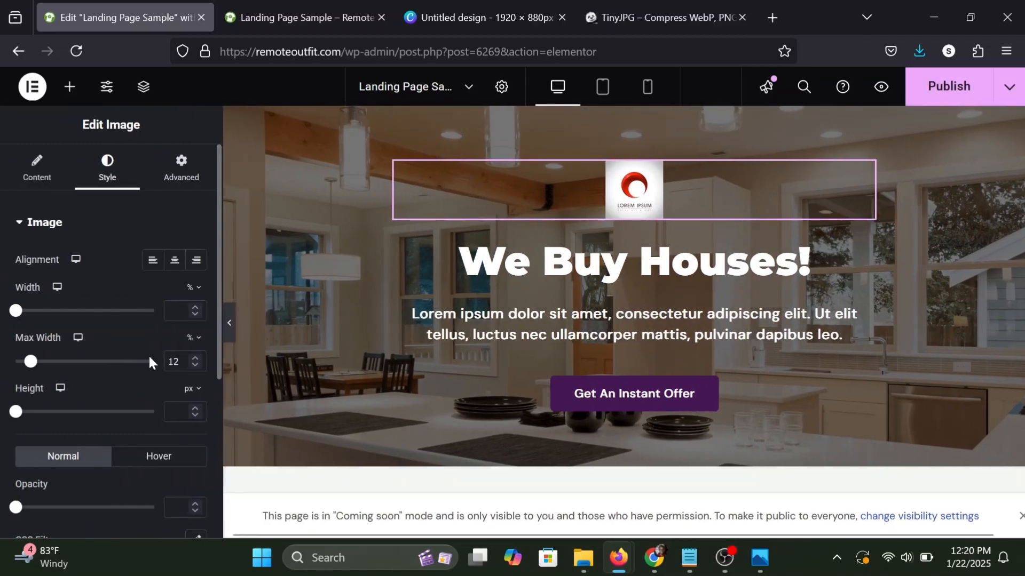
Set the logo image's border radius to 6 px on all corners and check the hero at full page width.
scroll(149, 354, "down", 5)
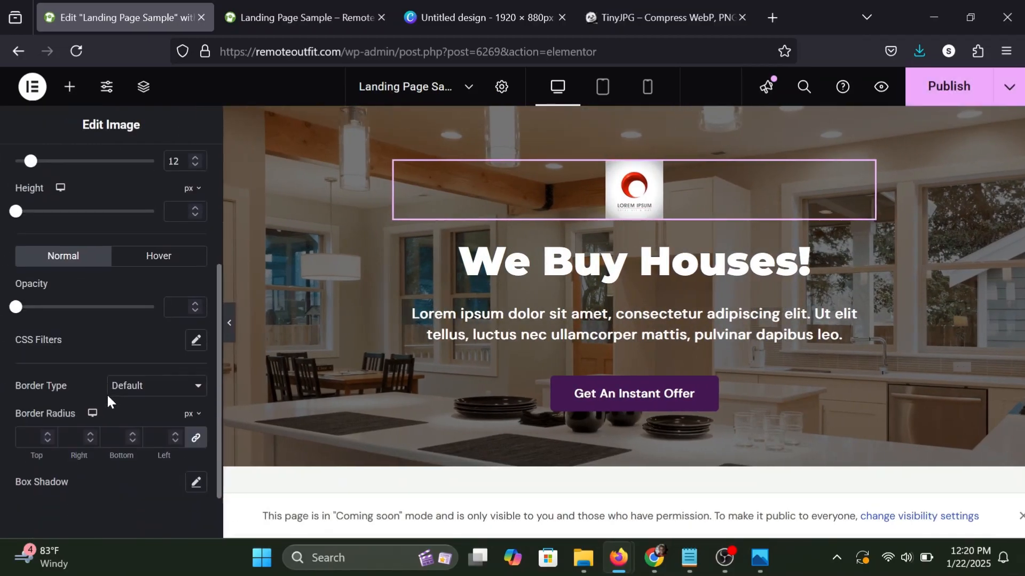
left_click(29, 407)
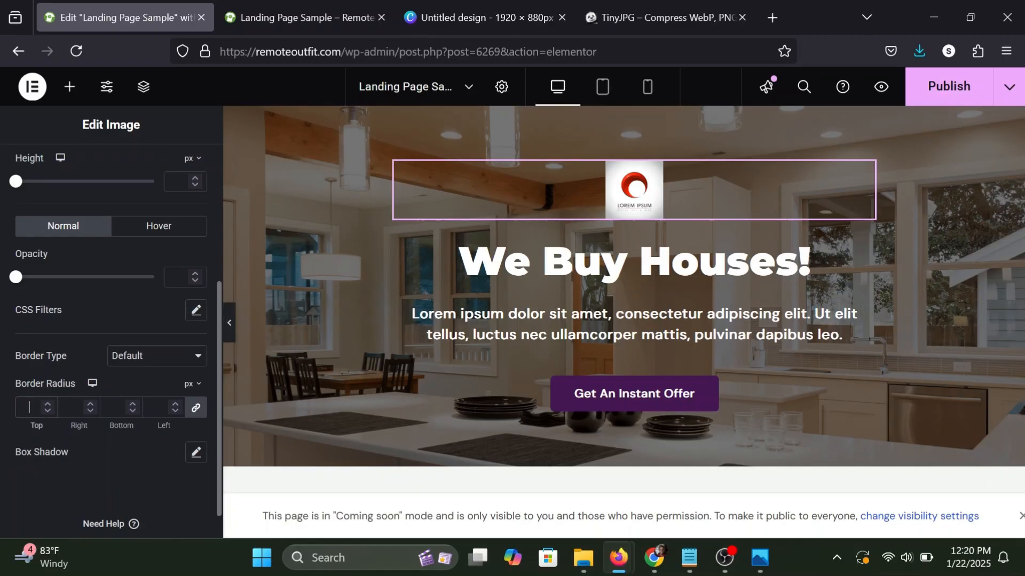
type("6")
left_click(228, 324)
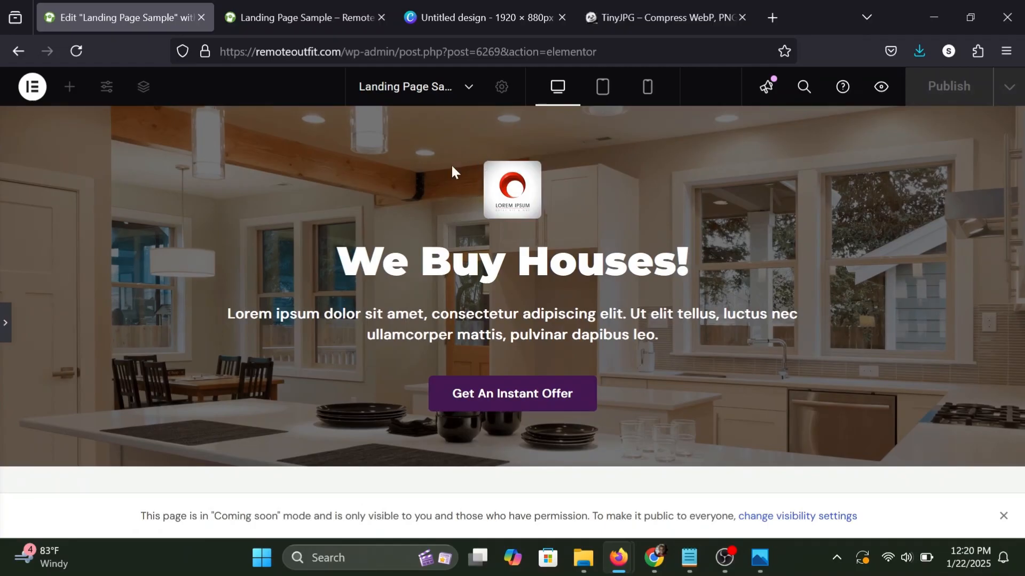
Set the background color of the hero's Get An Instant Offer button to #efbc68.
left_click(6, 324)
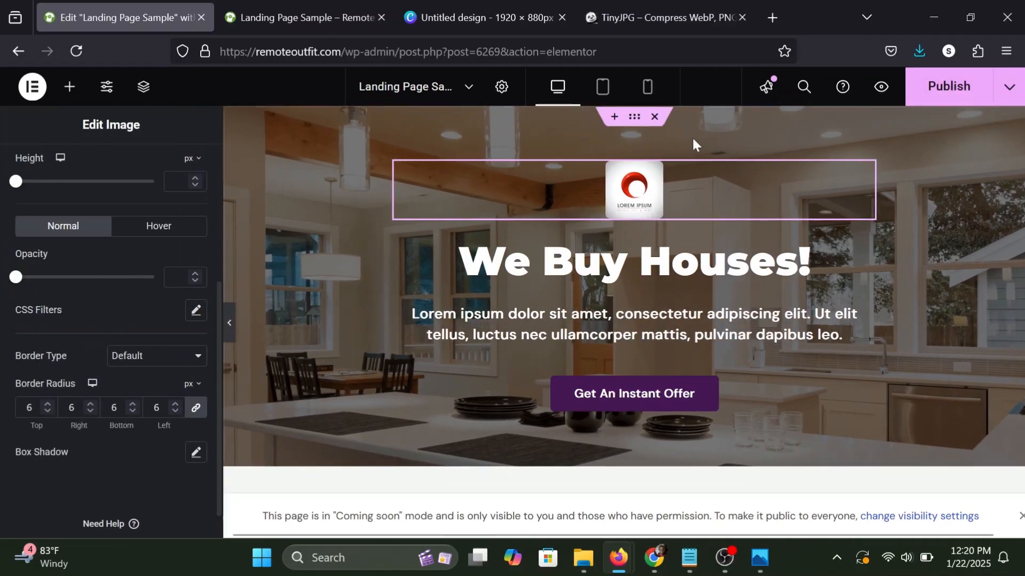
left_click(949, 89)
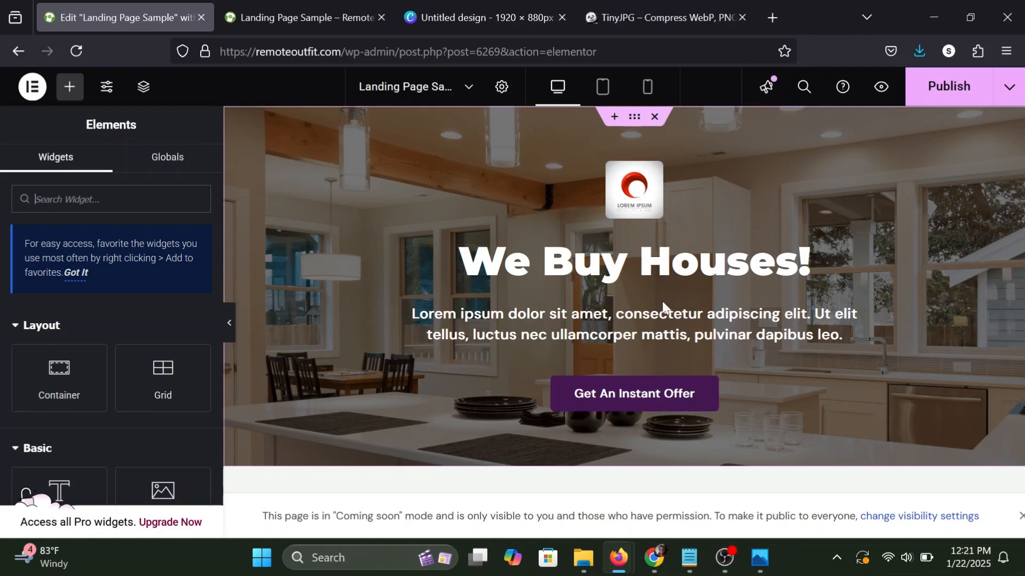
left_click(708, 387)
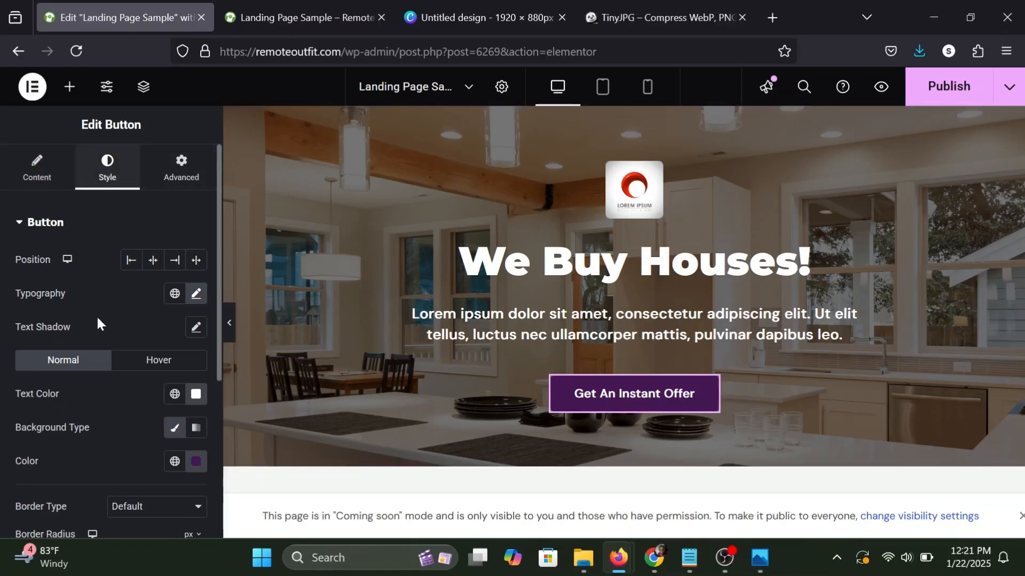
scroll(101, 337, "down", 2)
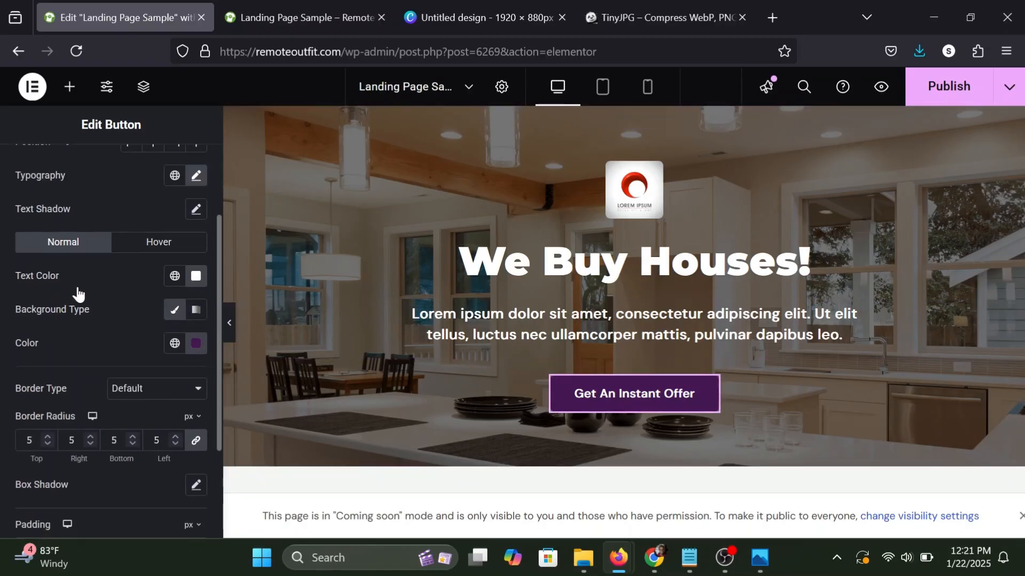
left_click(196, 344)
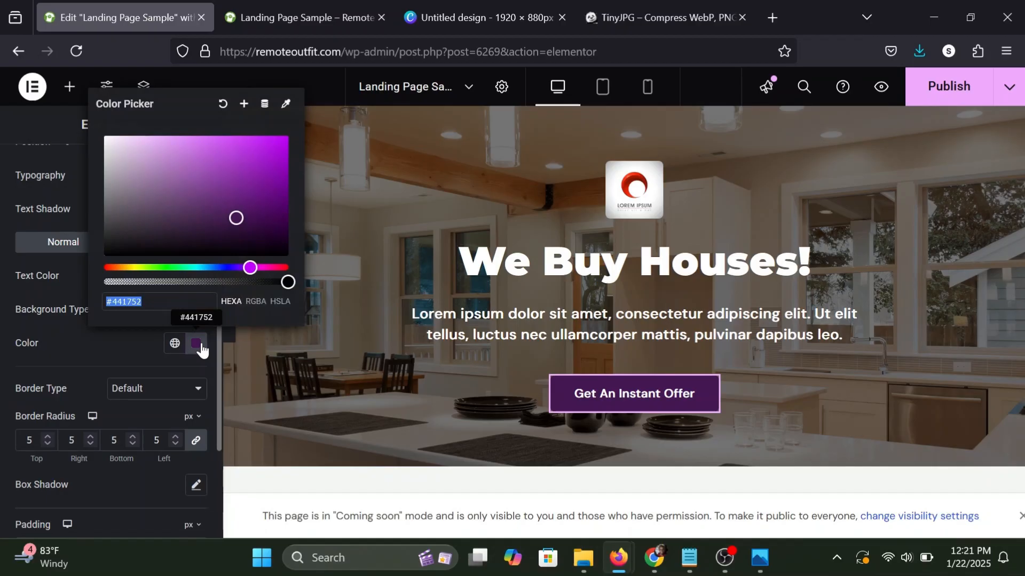
left_click(143, 302)
double_click(142, 302)
type("#efbc68")
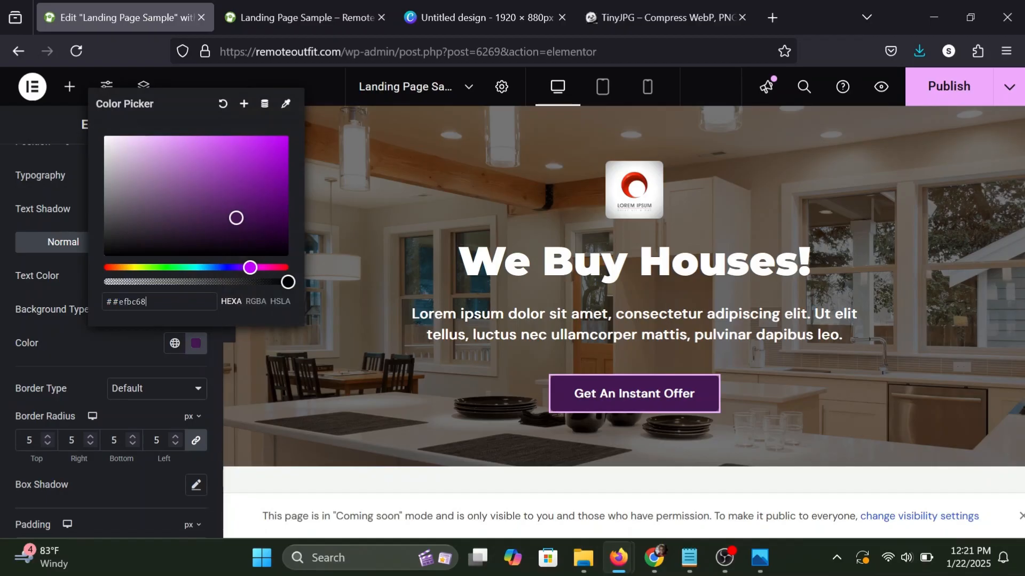
key("BackSpace")
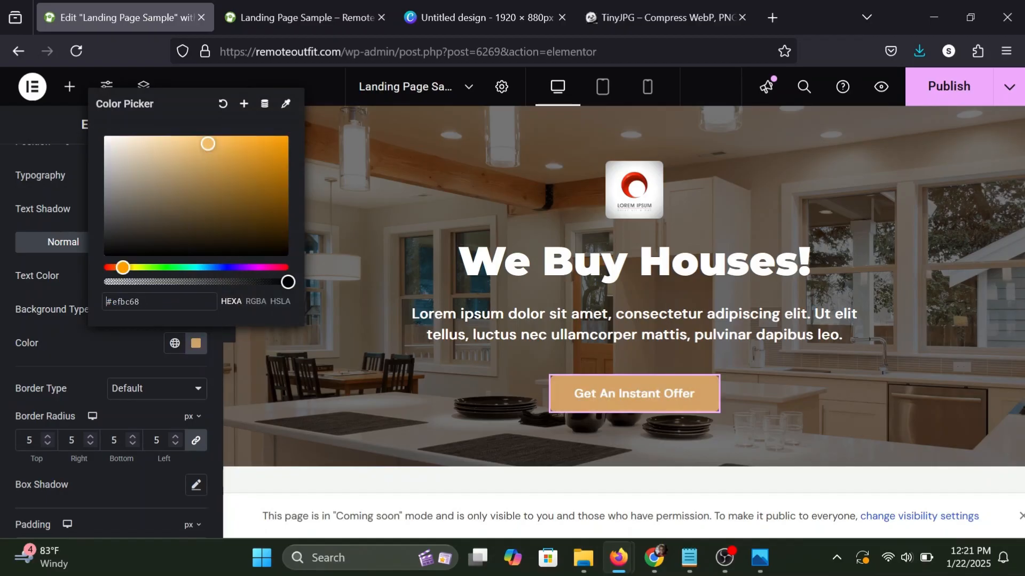
left_click(108, 341)
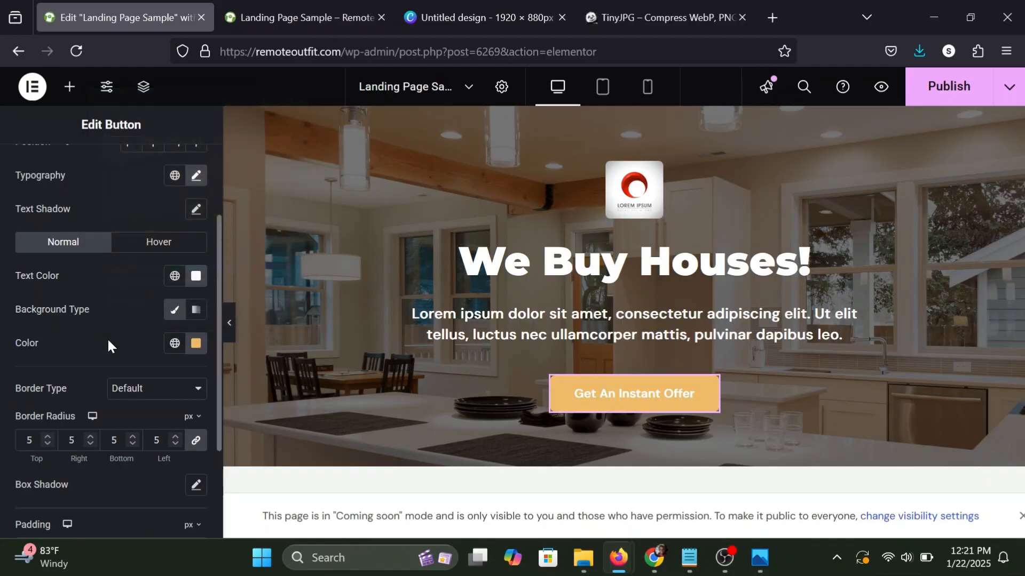
Set the Get An Instant Offer button's text color to black and check the hero at full page width.
scroll(108, 342, "up", 2)
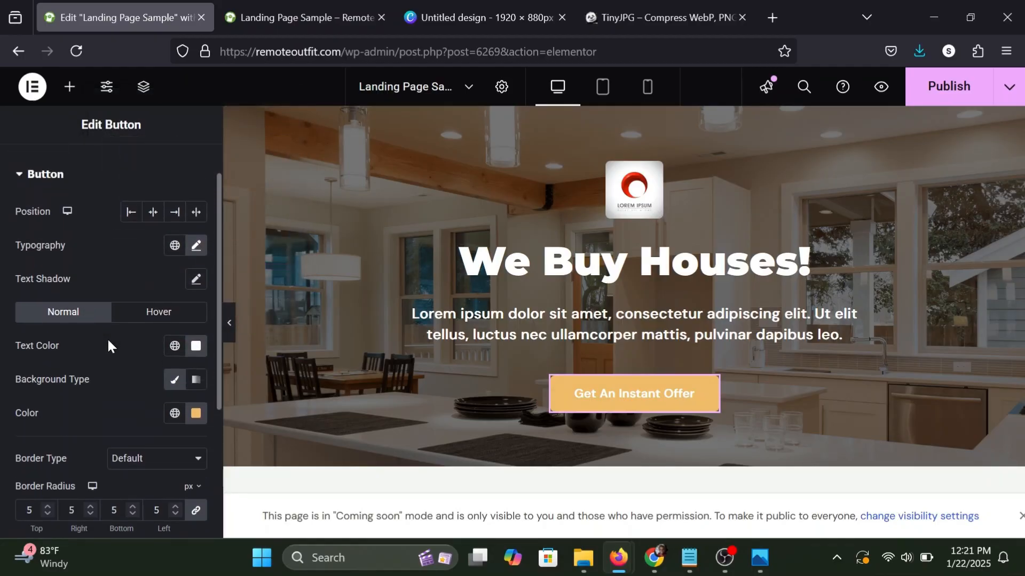
left_click(196, 345)
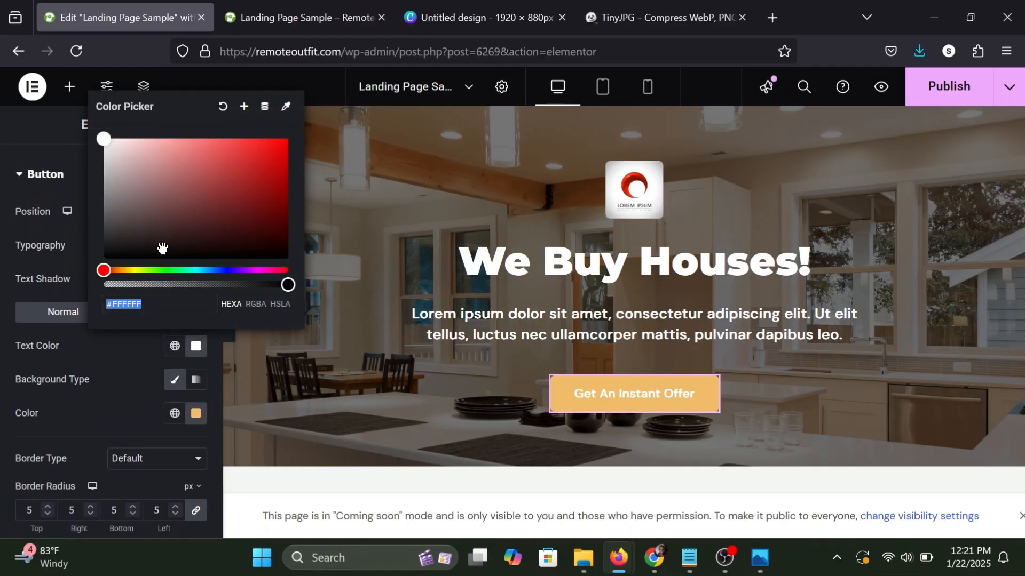
left_click_drag(162, 245, 92, 276)
left_click(95, 352)
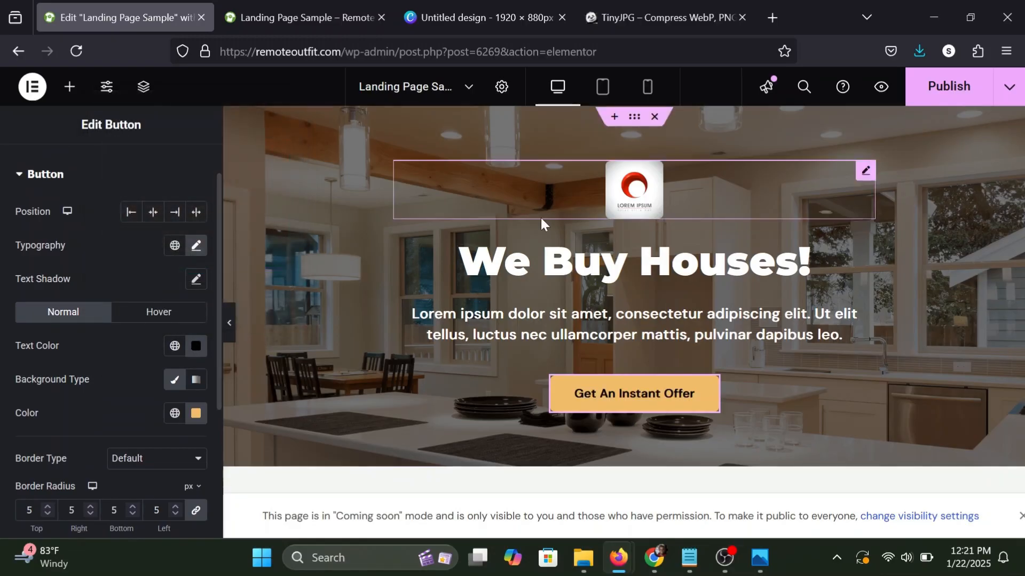
left_click(70, 87)
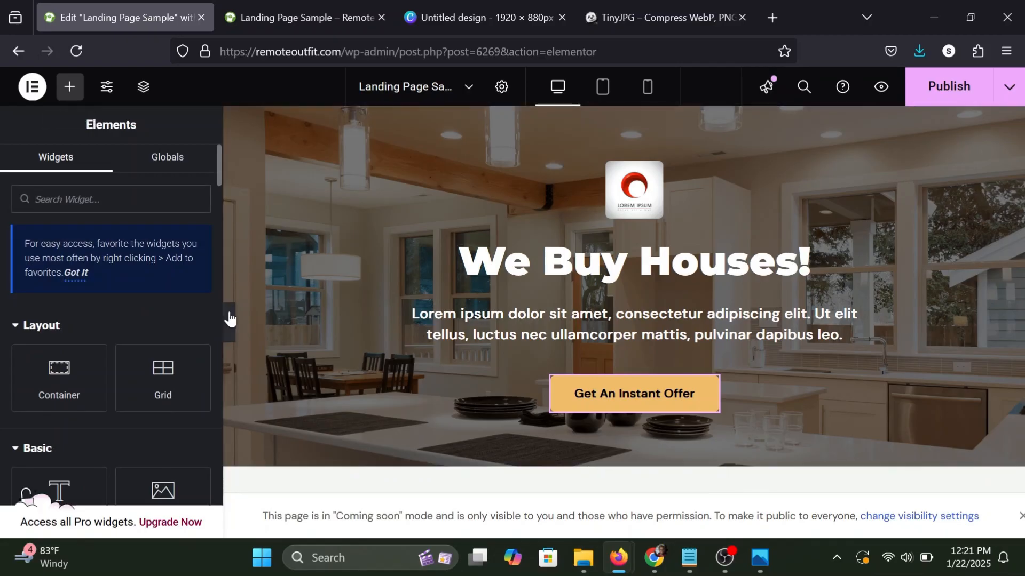
left_click(230, 323)
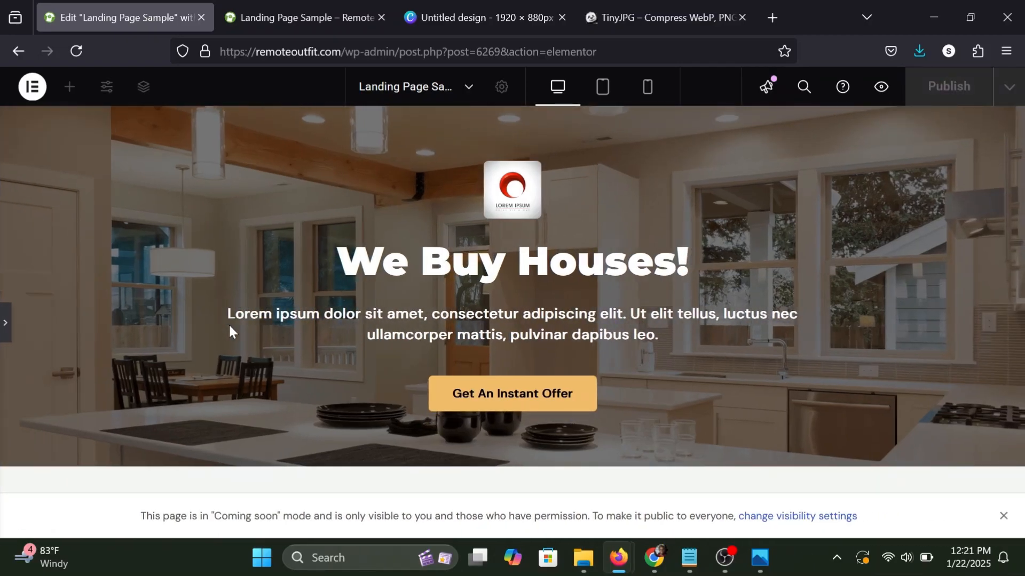
Publish the updated landing page and check the hero in the Landing Page Sample browser preview.
left_click(5, 323)
left_click(941, 92)
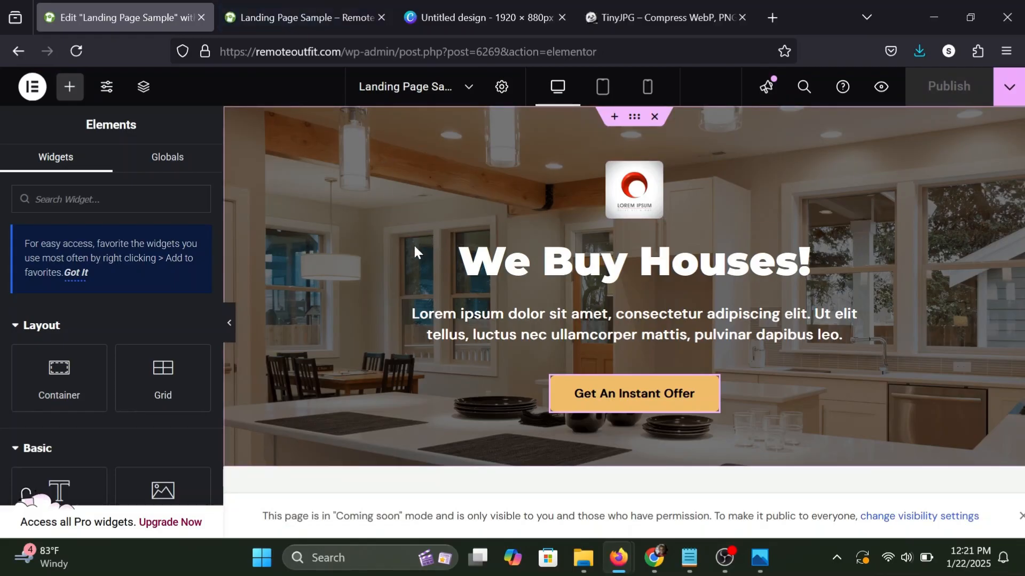
scroll(414, 246, "down", 1)
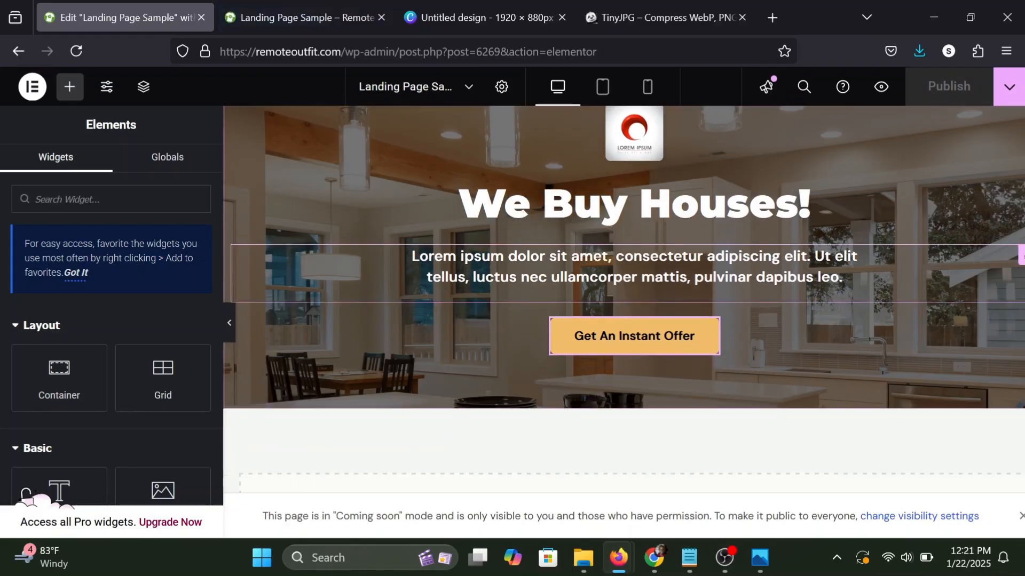
scroll(417, 268, "up", 1)
left_click(299, 11)
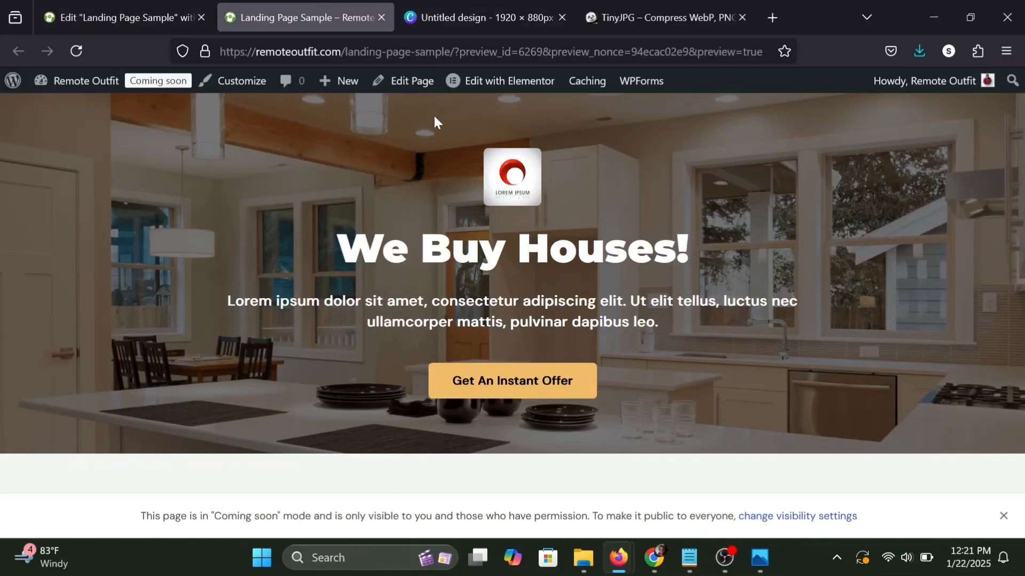
Return to the page editor and add a Flexbox container with the single-column, downward-direction structure below the hero.
left_click(138, 9)
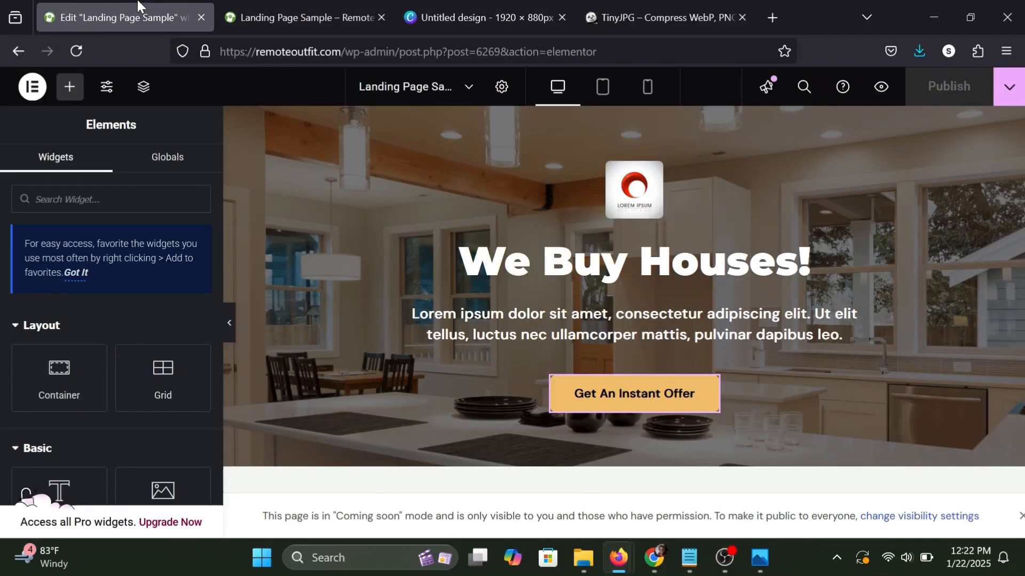
scroll(426, 287, "down", 3)
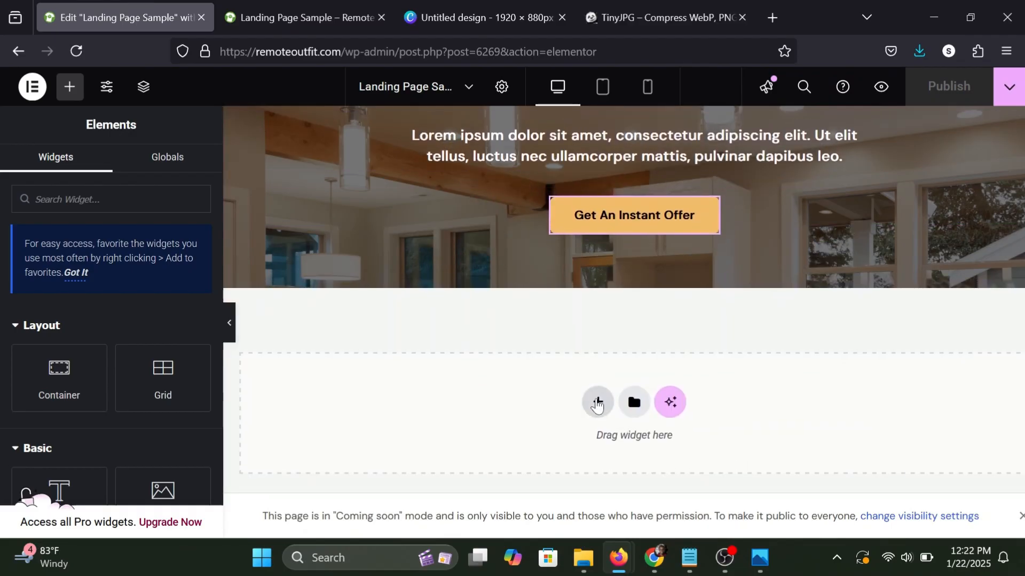
left_click(597, 403)
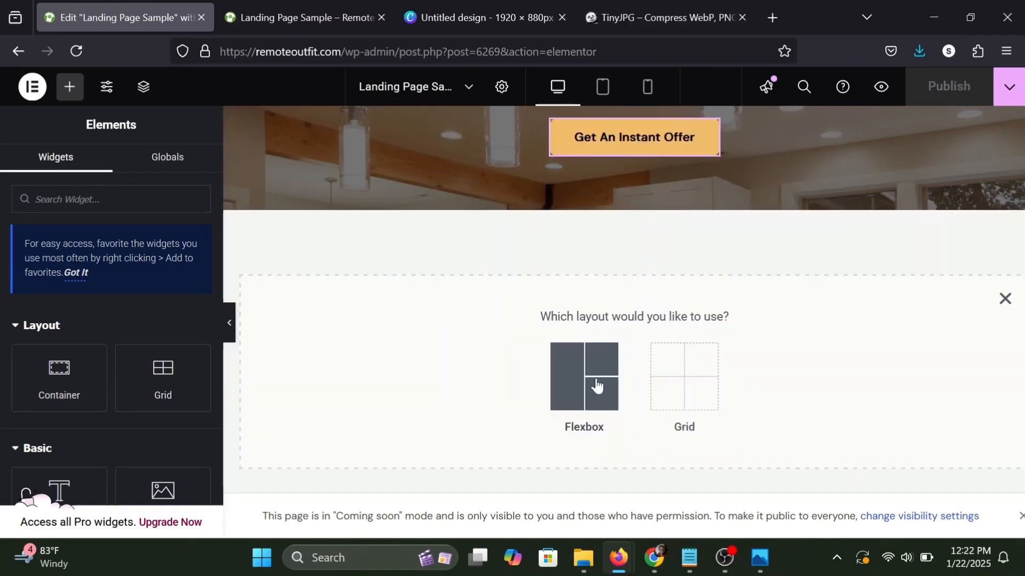
left_click(586, 398)
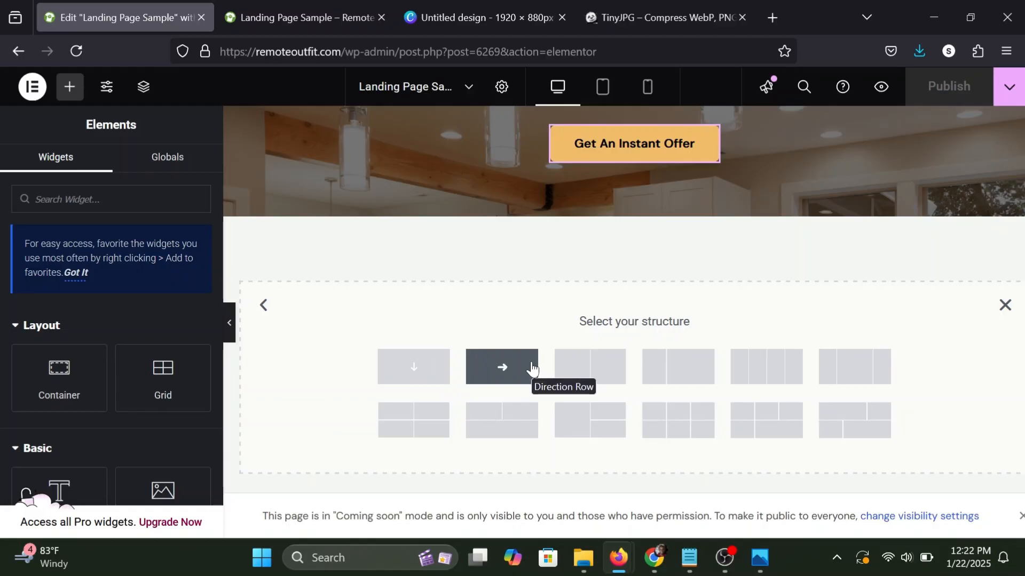
left_click(418, 367)
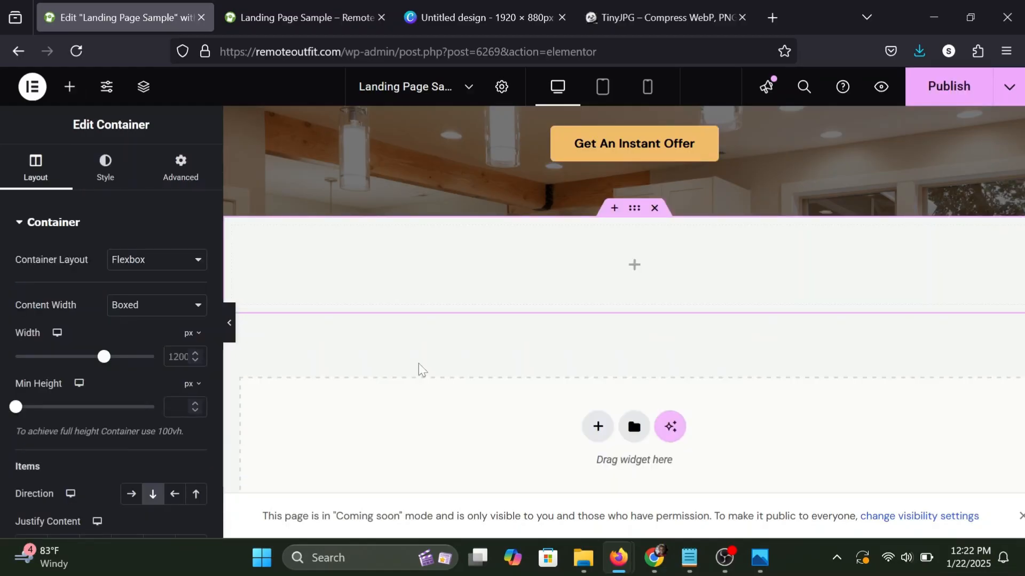
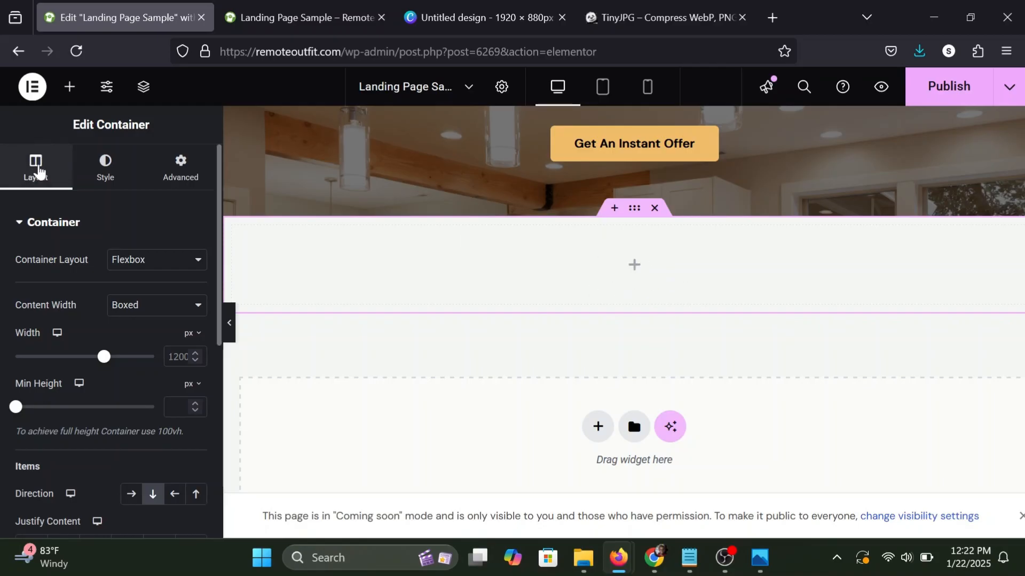
Add a nested container inside the new section container below the hero and duplicate it to get two inner containers.
left_click(71, 88)
scroll(75, 291, "down", 2)
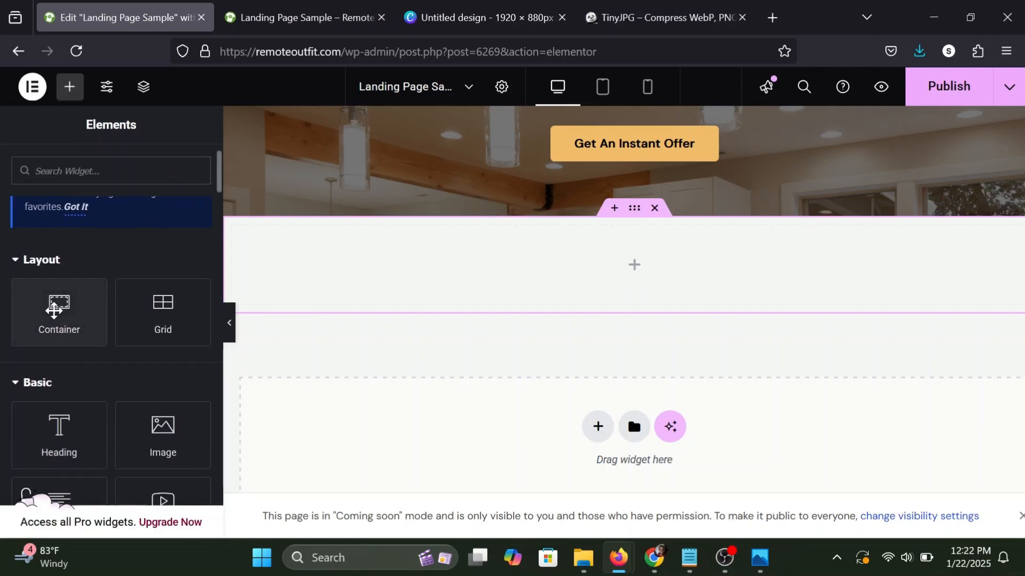
left_click_drag(64, 299, 503, 276)
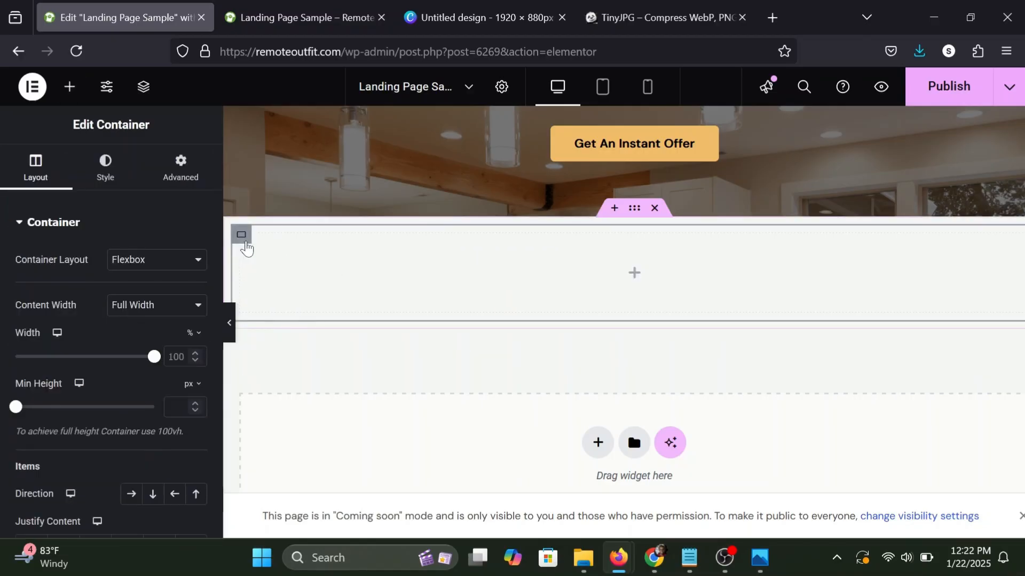
right_click(244, 241)
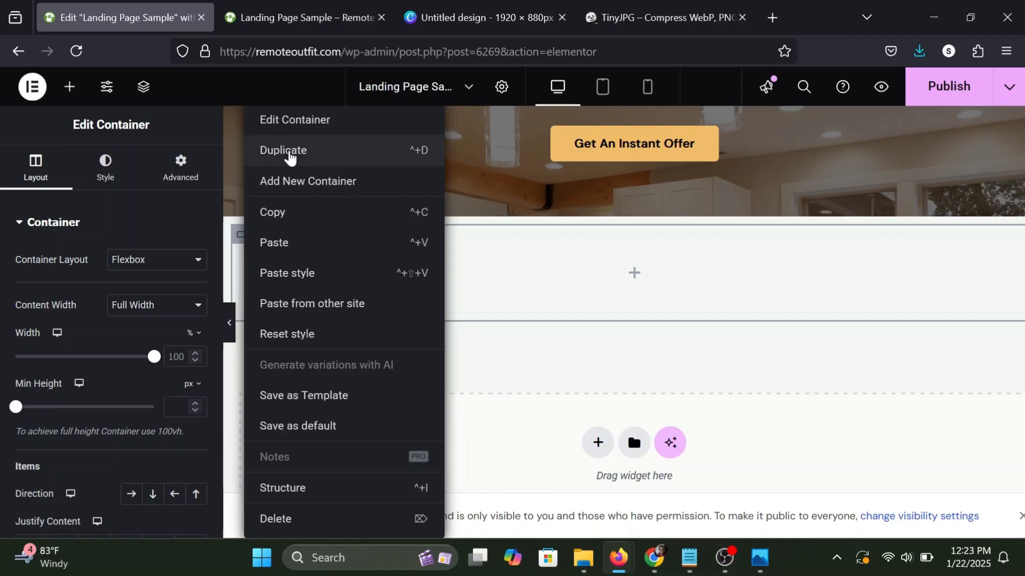
left_click(290, 154)
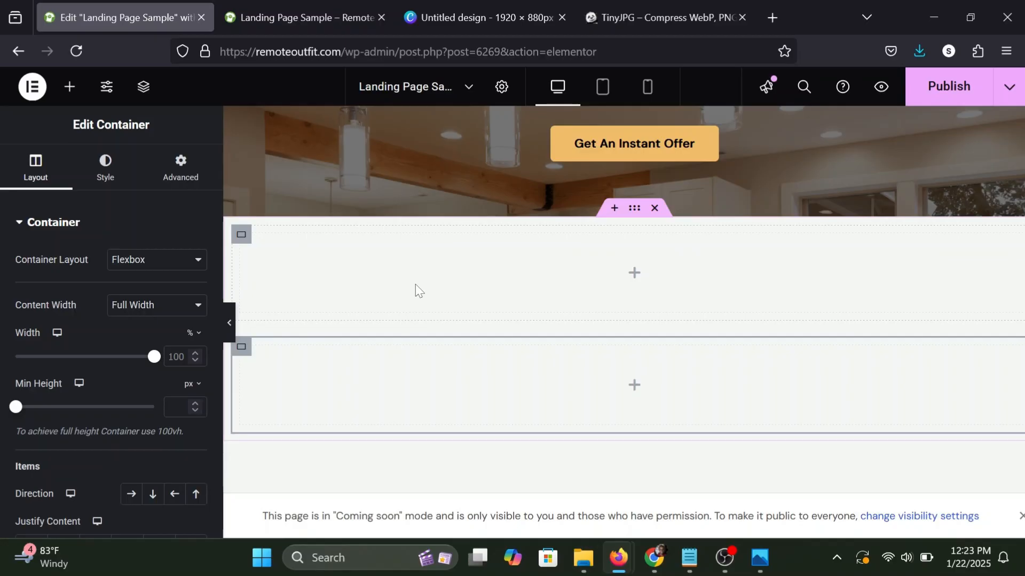
Set the parent container's direction to horizontal row so the two inner containers sit side by side.
left_click(632, 212)
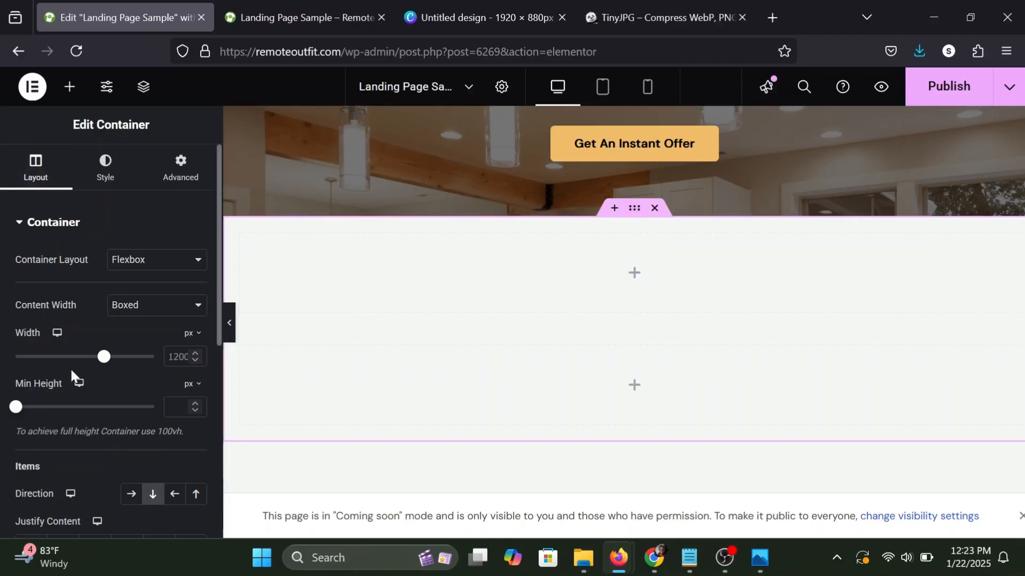
scroll(70, 368, "down", 3)
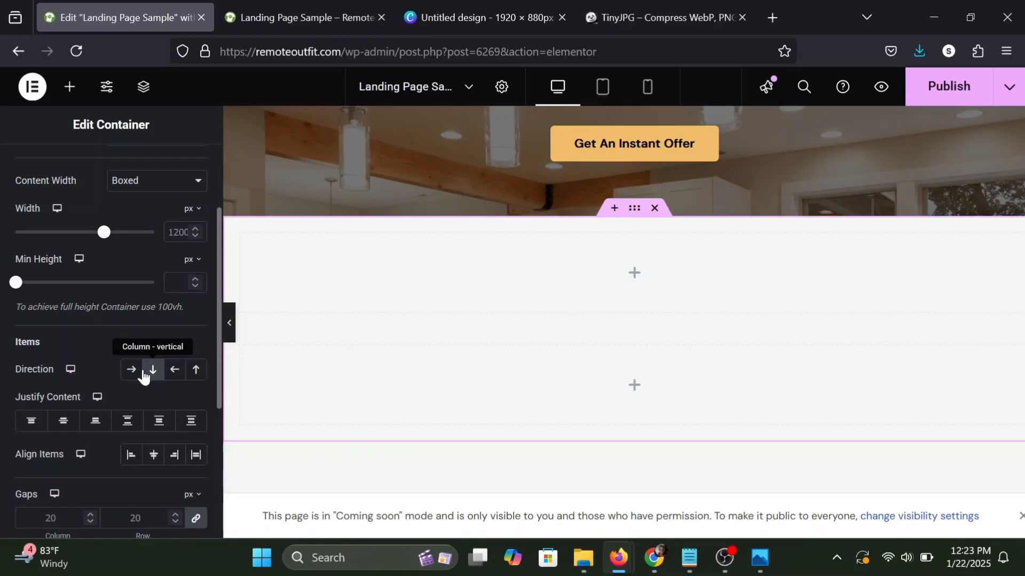
left_click(132, 375)
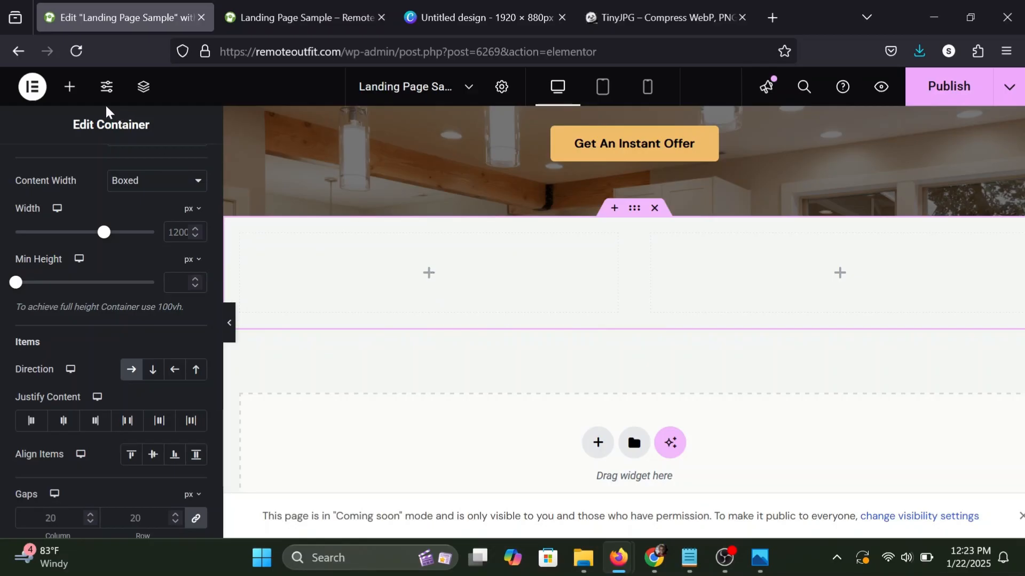
Add an Image widget to the left inner container and a Heading widget to the right one.
left_click(73, 100)
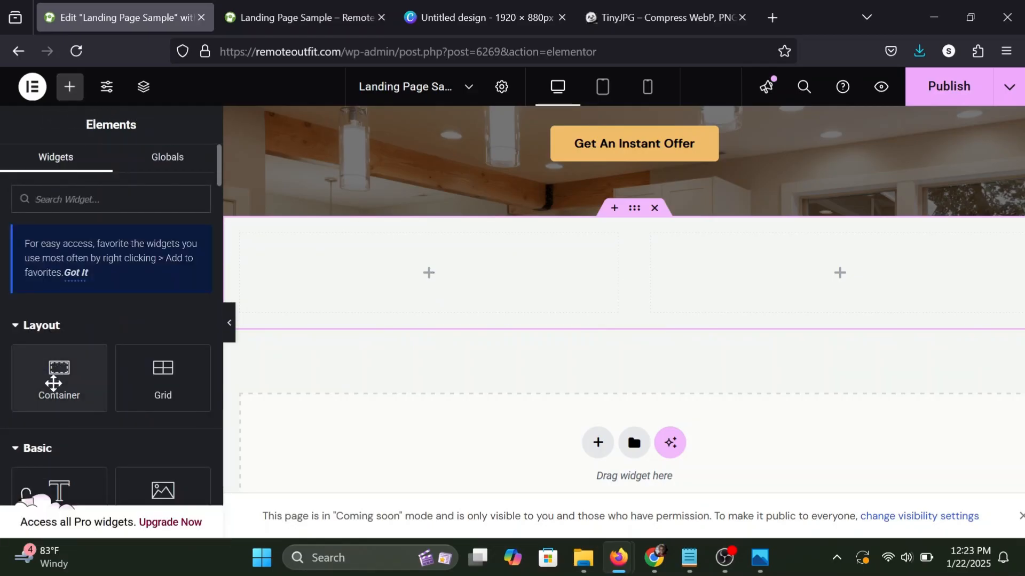
scroll(59, 390, "down", 2)
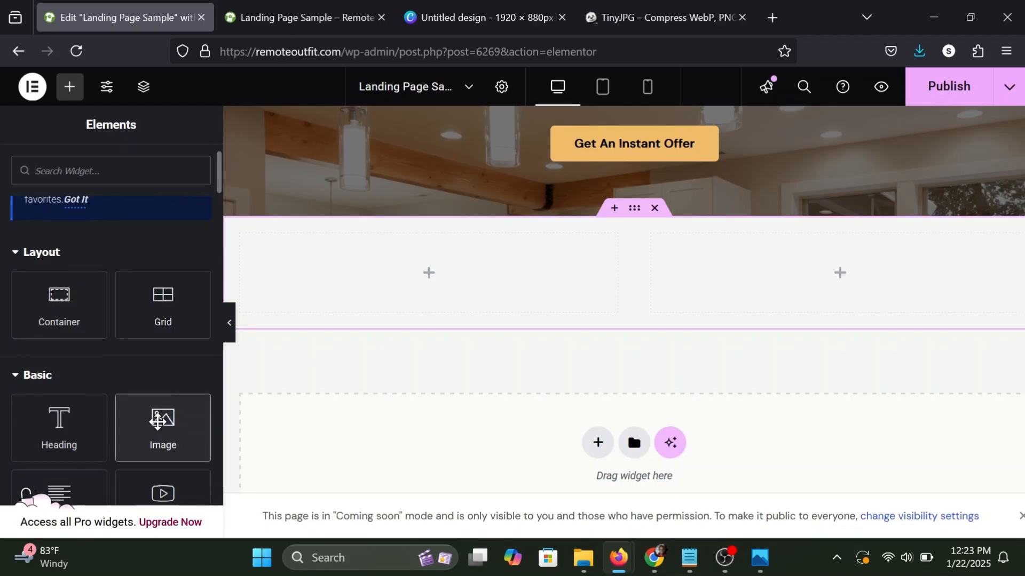
left_click_drag(156, 424, 410, 272)
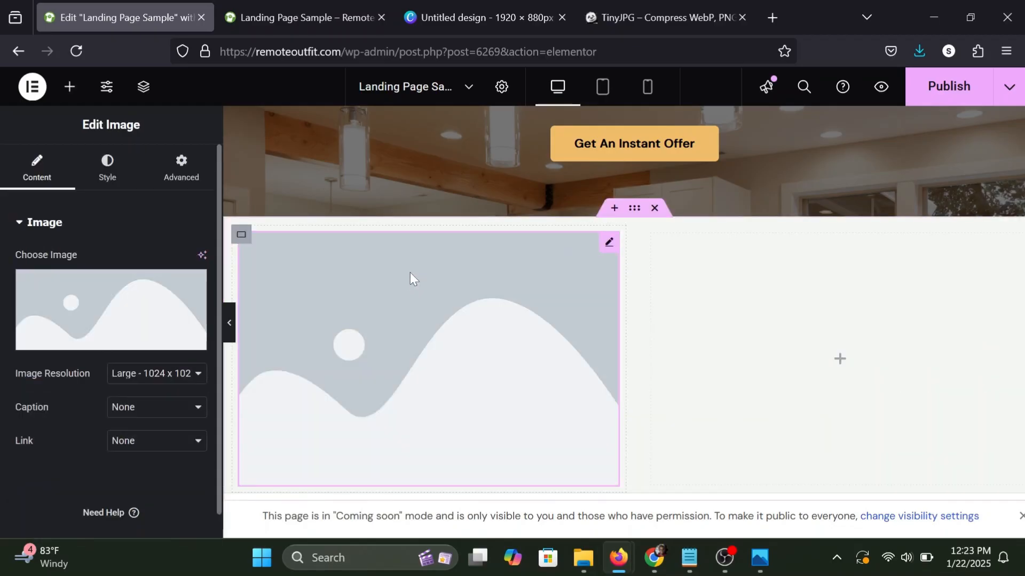
left_click(72, 91)
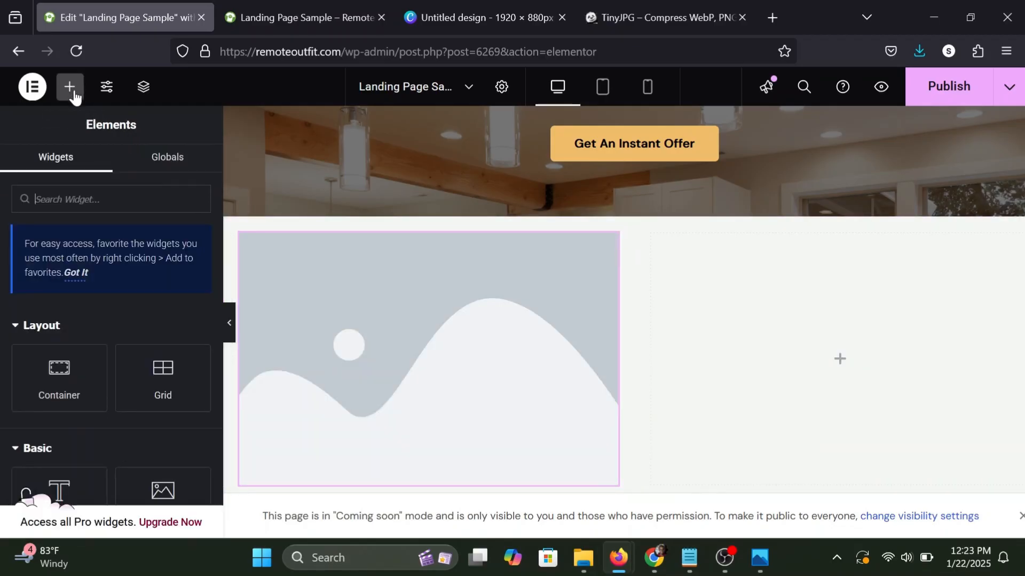
scroll(62, 361, "down", 3)
left_click_drag(65, 308, 808, 354)
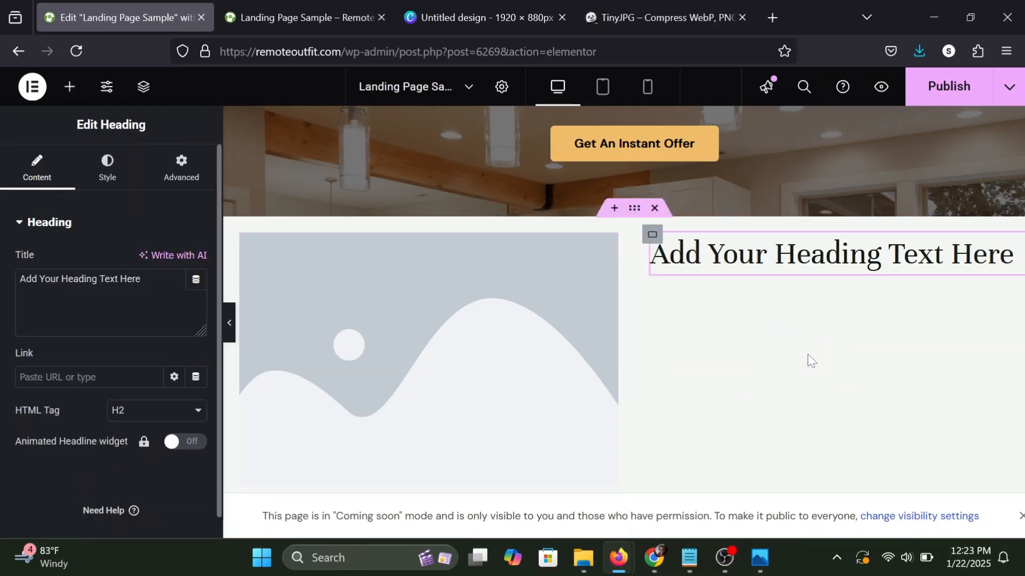
Add a Text Editor widget below the heading in the right inner container.
left_click(69, 90)
scroll(68, 323, "down", 3)
scroll(68, 327, "down", 1)
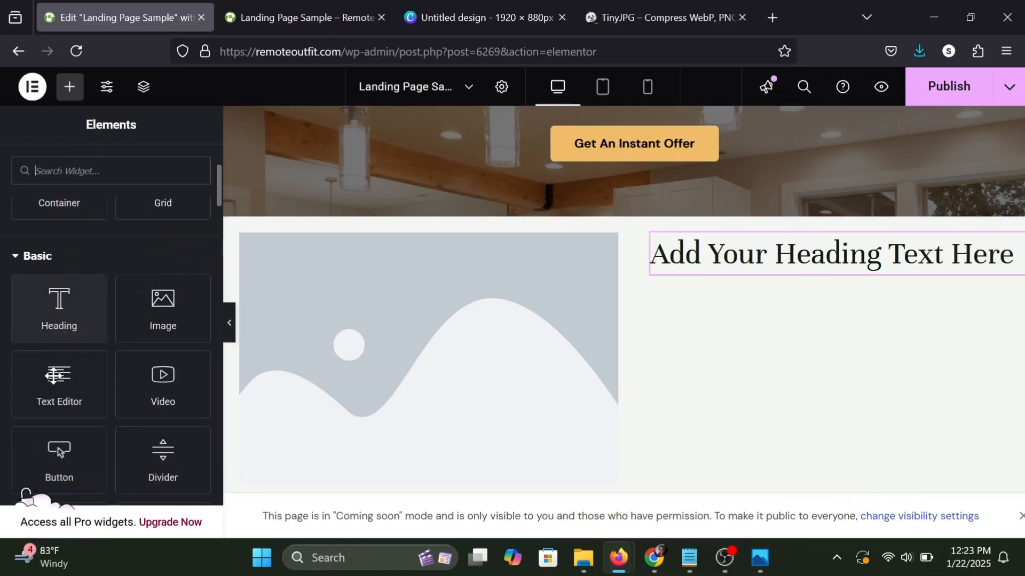
left_click_drag(45, 398, 728, 277)
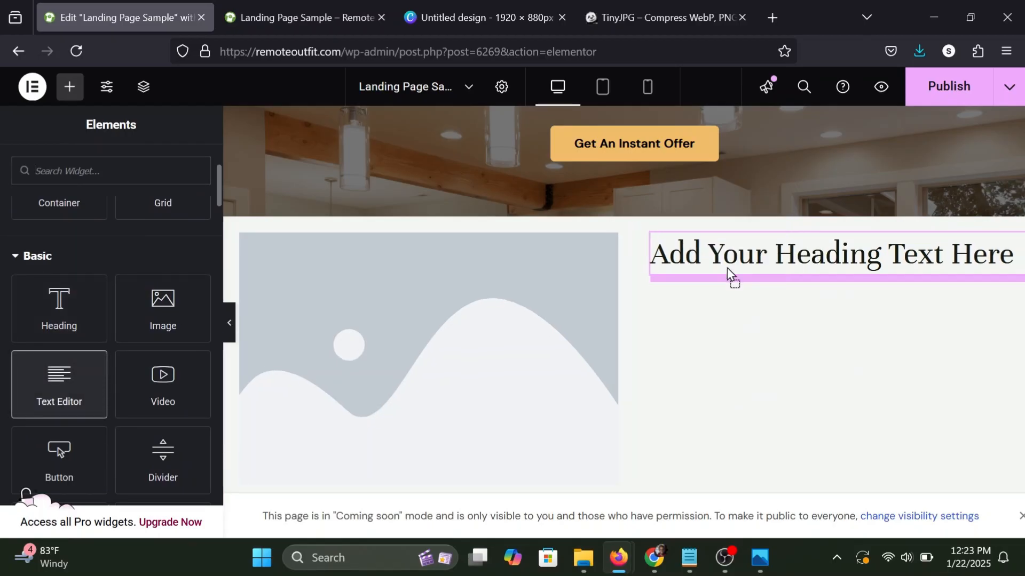
Add a Button widget below the paragraph in the right inner container and check the section at full page width.
left_click(70, 87)
scroll(100, 327, "down", 3)
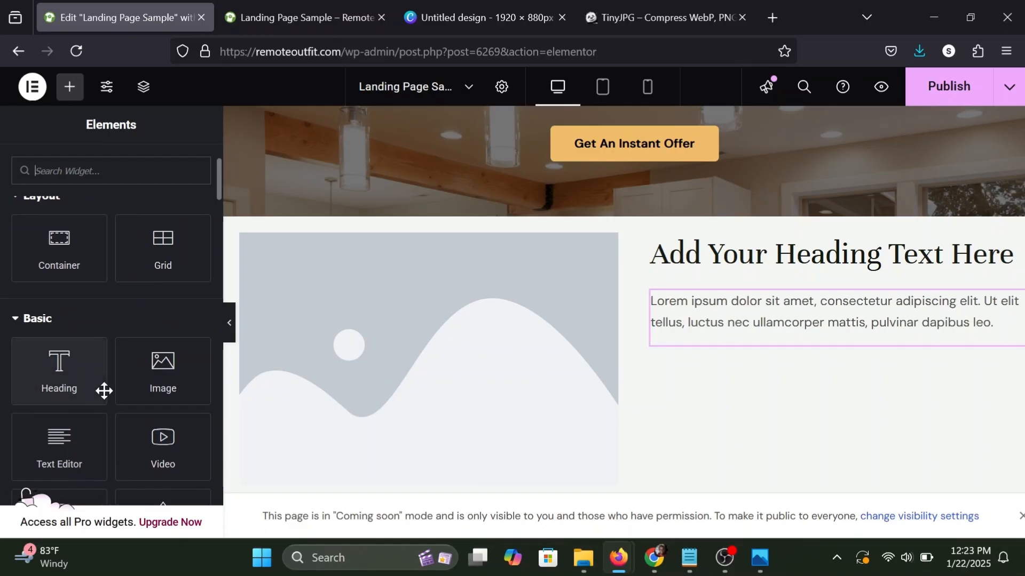
scroll(59, 406, "down", 3)
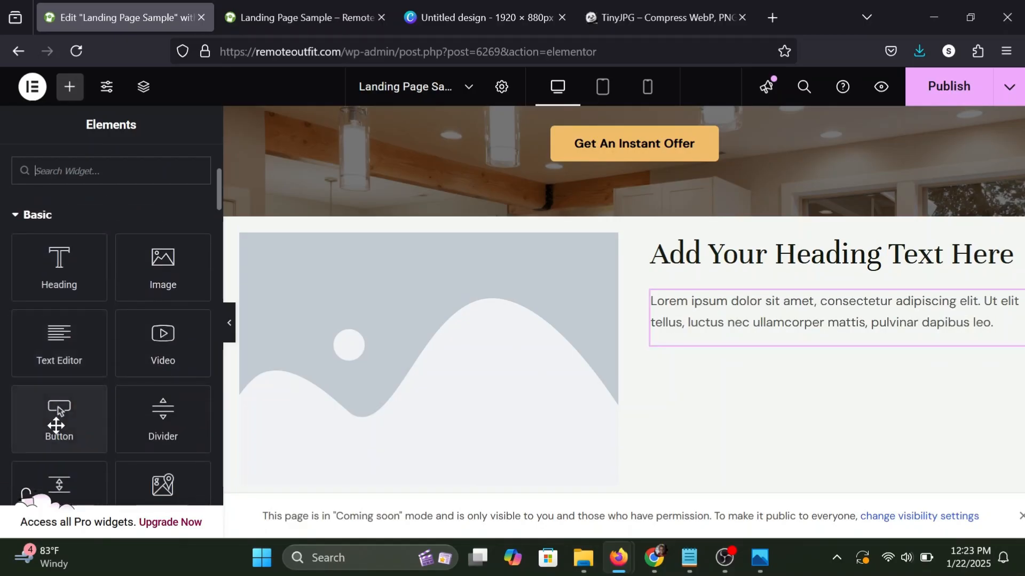
left_click_drag(56, 415, 750, 333)
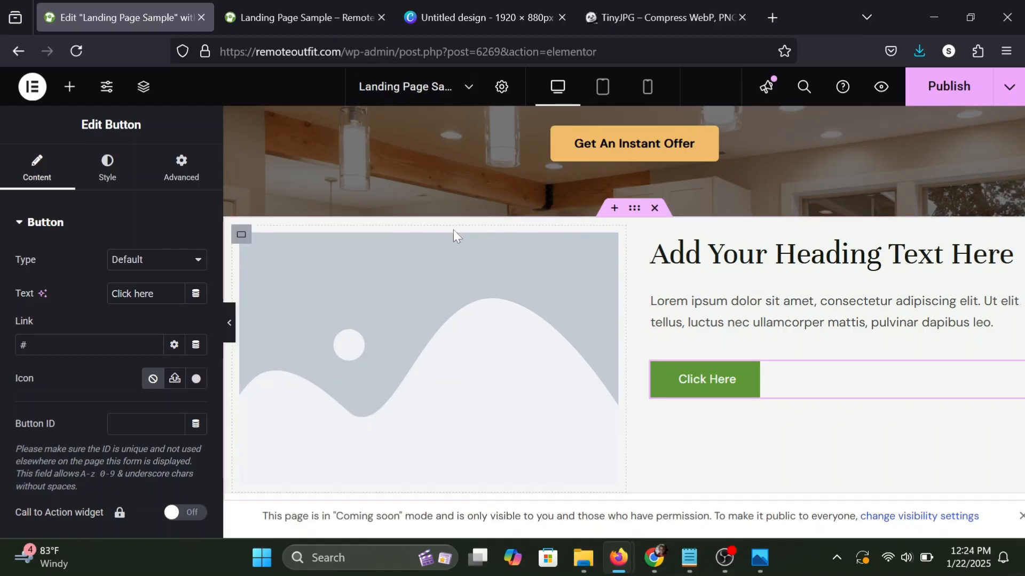
scroll(232, 322, "up", 1)
left_click(233, 322)
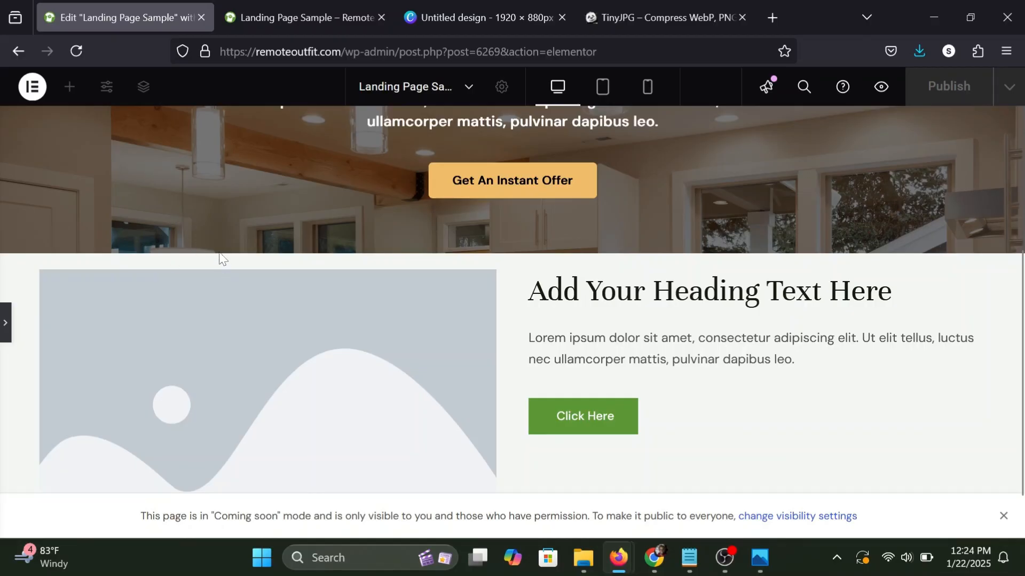
scroll(350, 426, "down", 1)
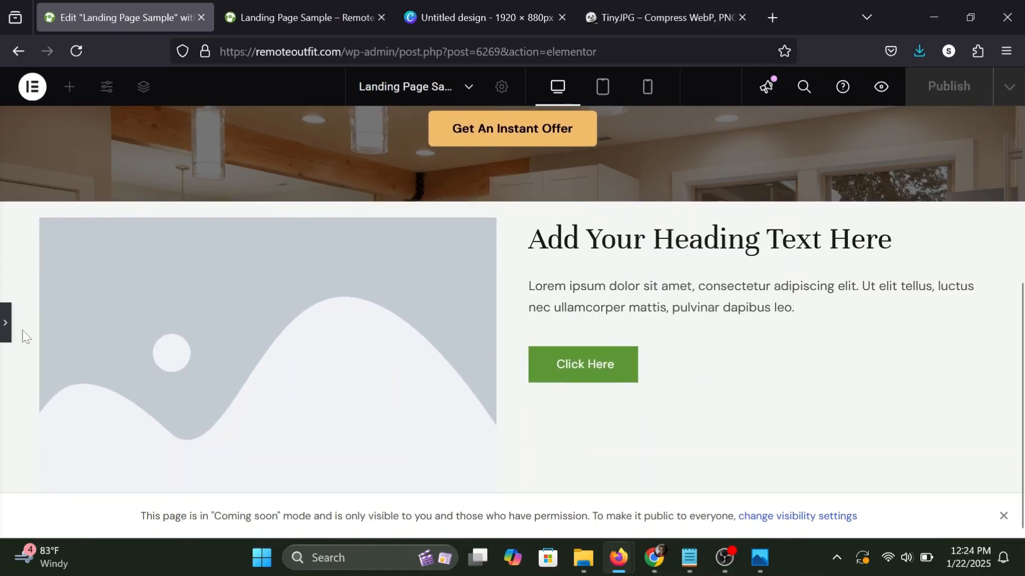
left_click(6, 323)
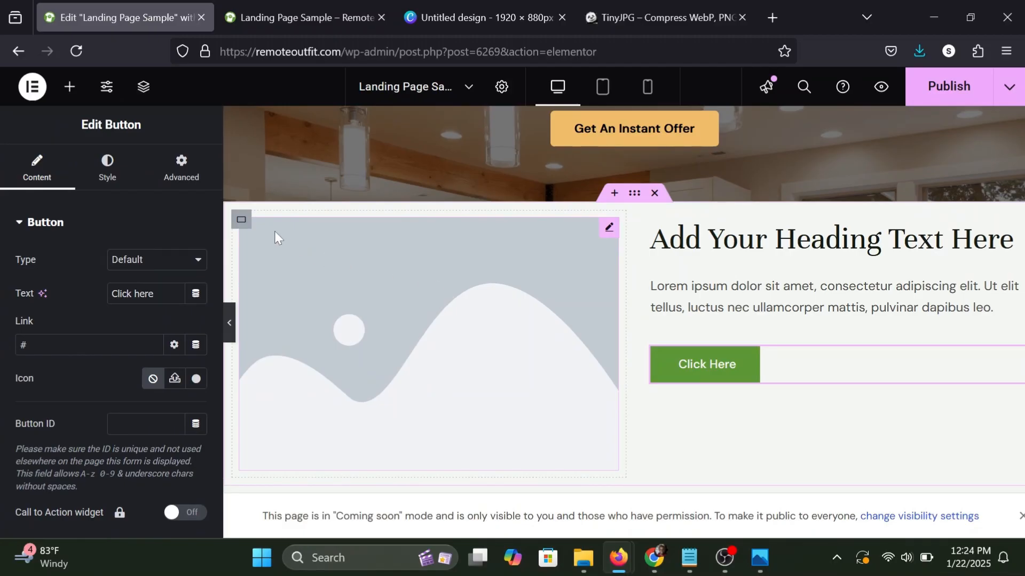
Set the parent container's Justify Content and Align Items to Center so the text column is centered beside the image.
left_click(634, 202)
scroll(83, 309, "down", 5)
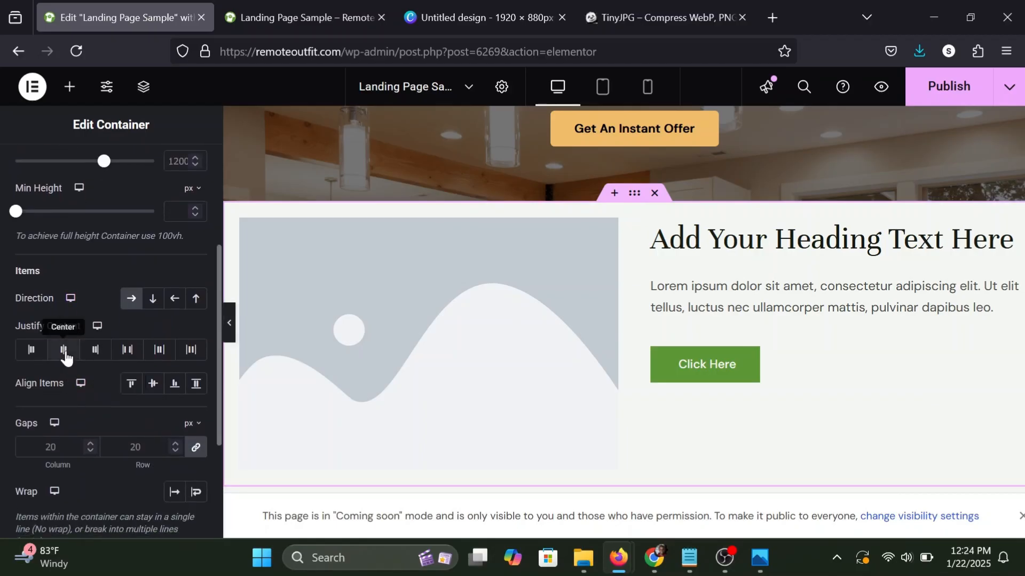
left_click(64, 353)
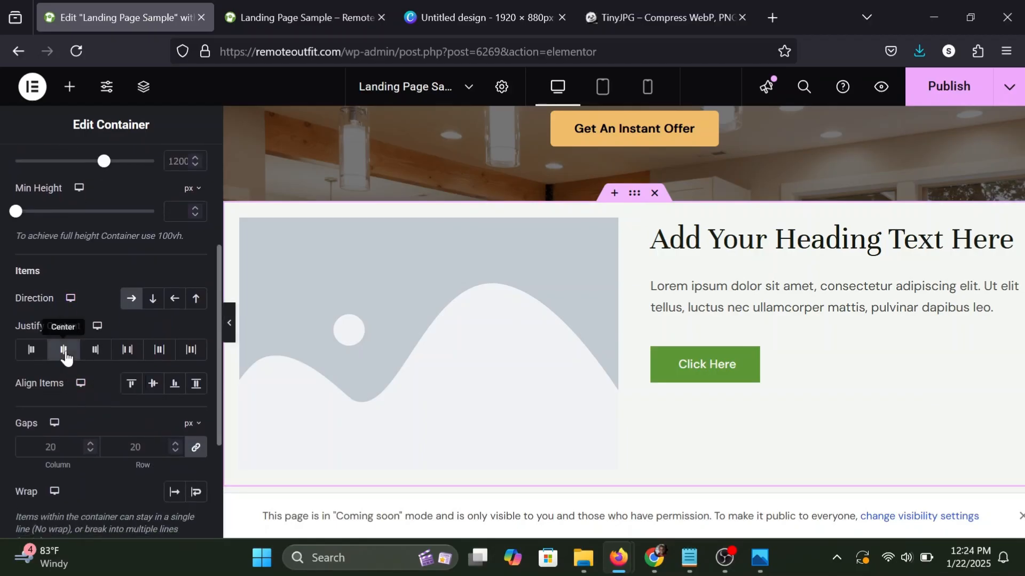
left_click(155, 392)
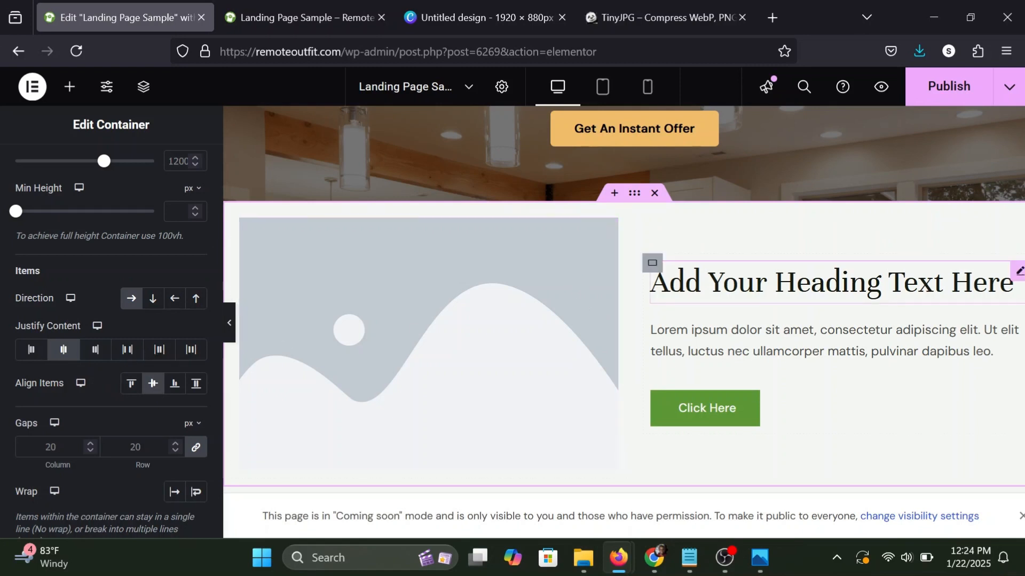
scroll(379, 332, "down", 1)
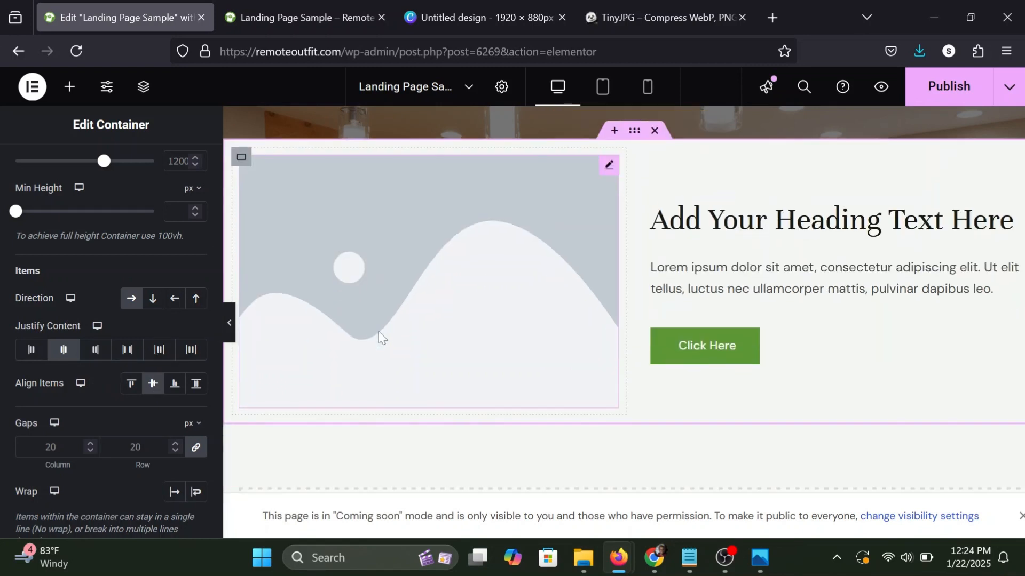
scroll(379, 332, "up", 1)
Unlink the parent container's padding and set it to 60 px top and bottom, 30 px right and left.
scroll(7, 261, "up", 3)
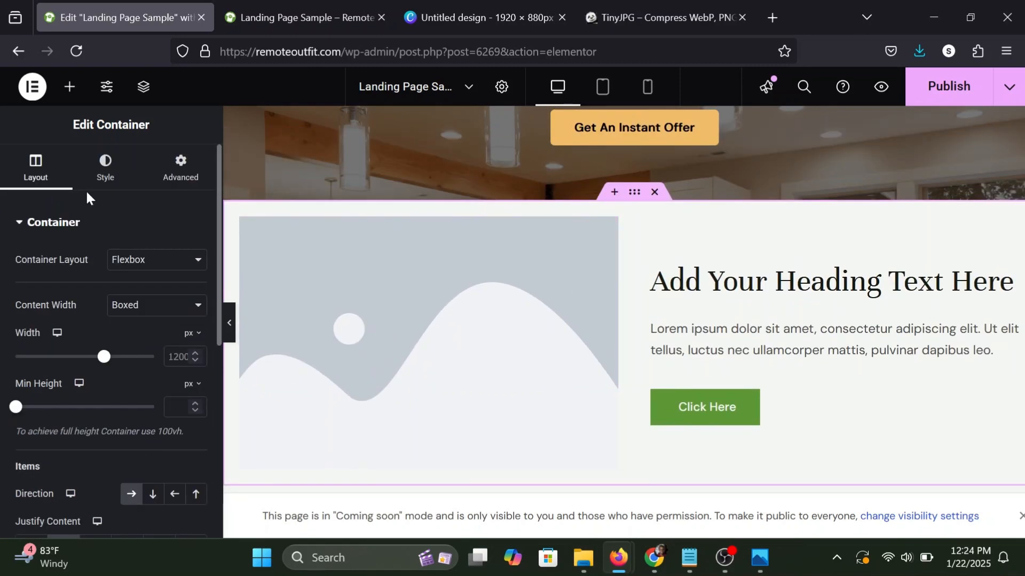
left_click(181, 170)
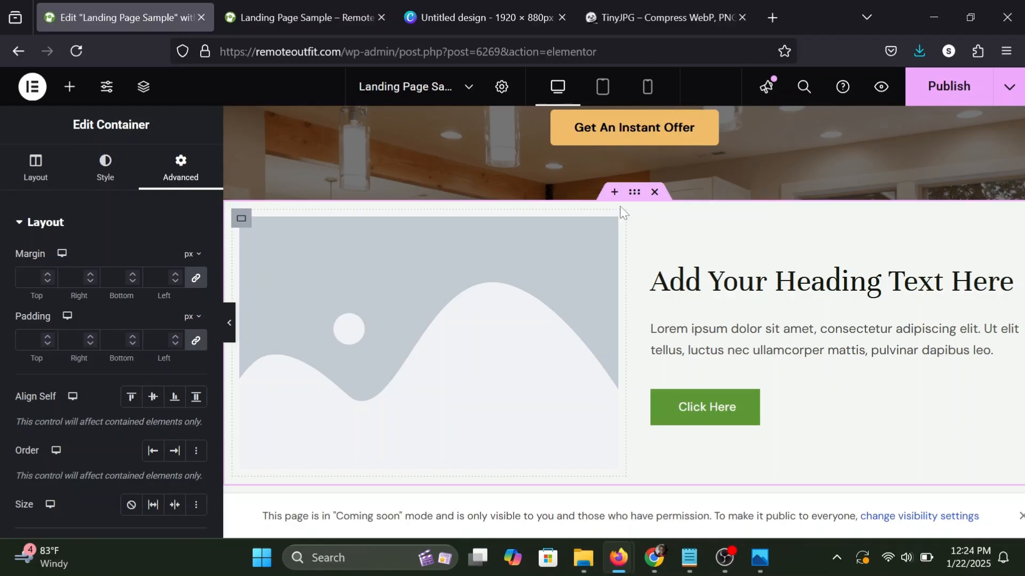
left_click(197, 344)
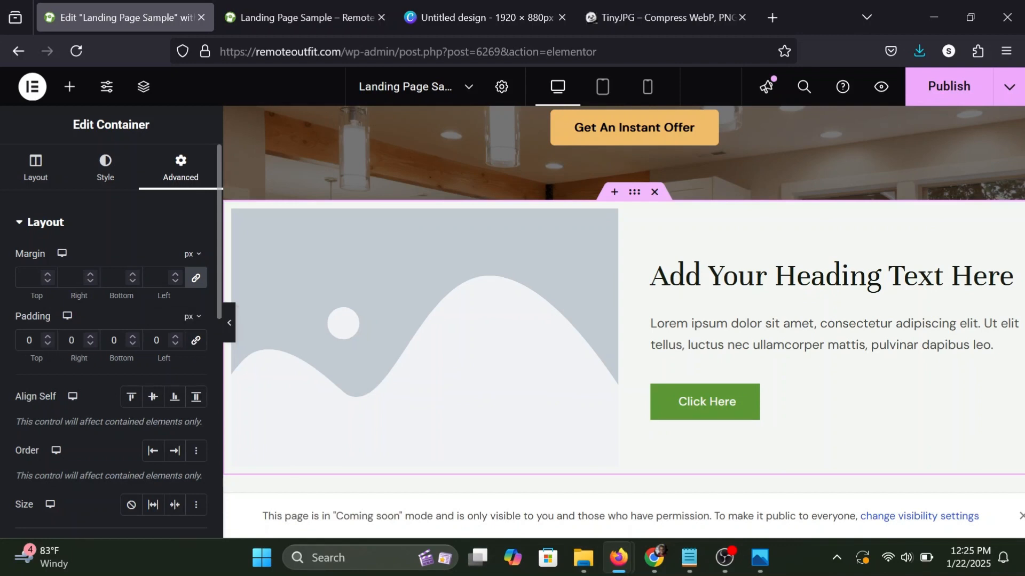
type("6")
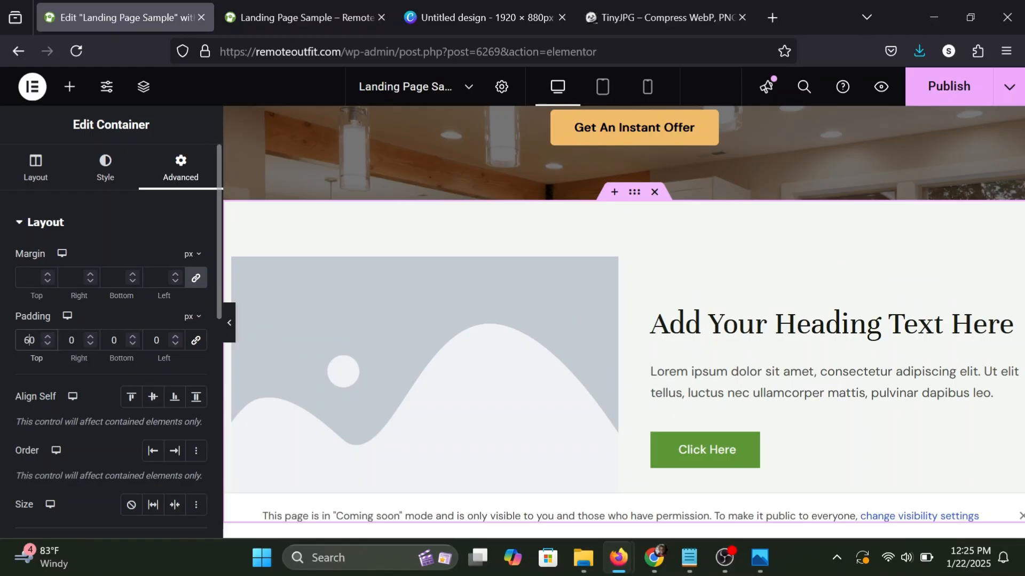
type("6")
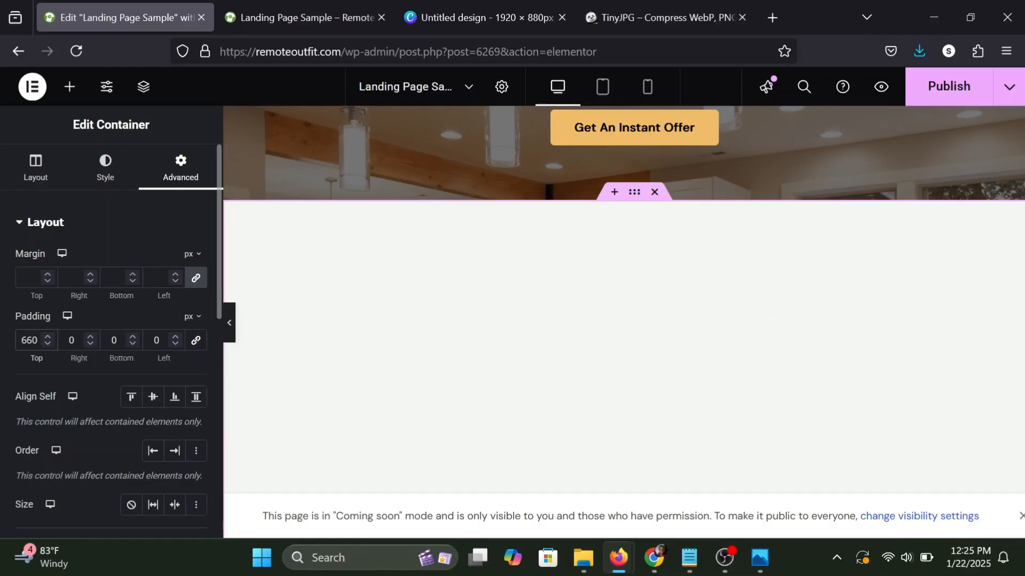
key("BackSpace")
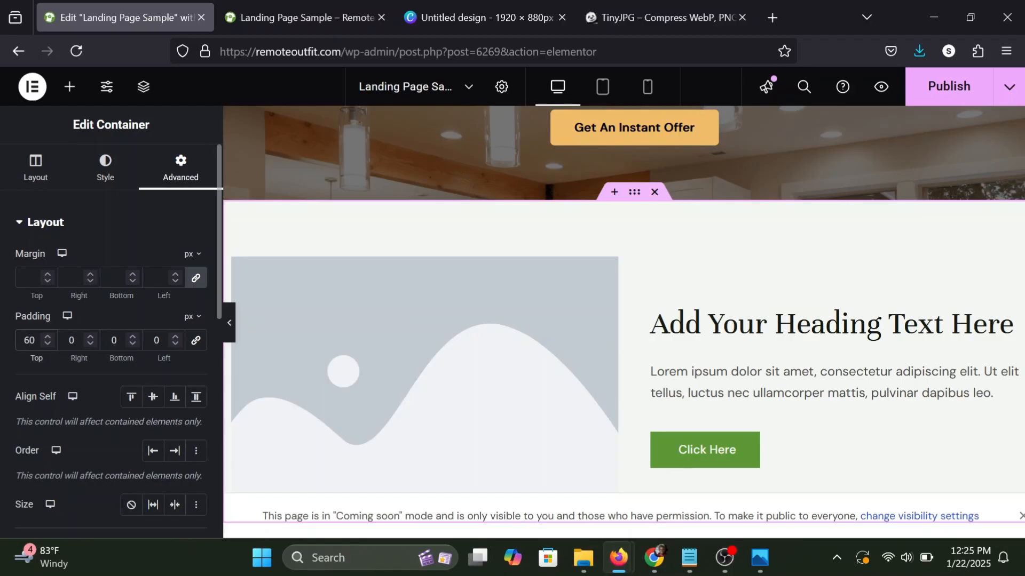
left_click(113, 340)
type("6")
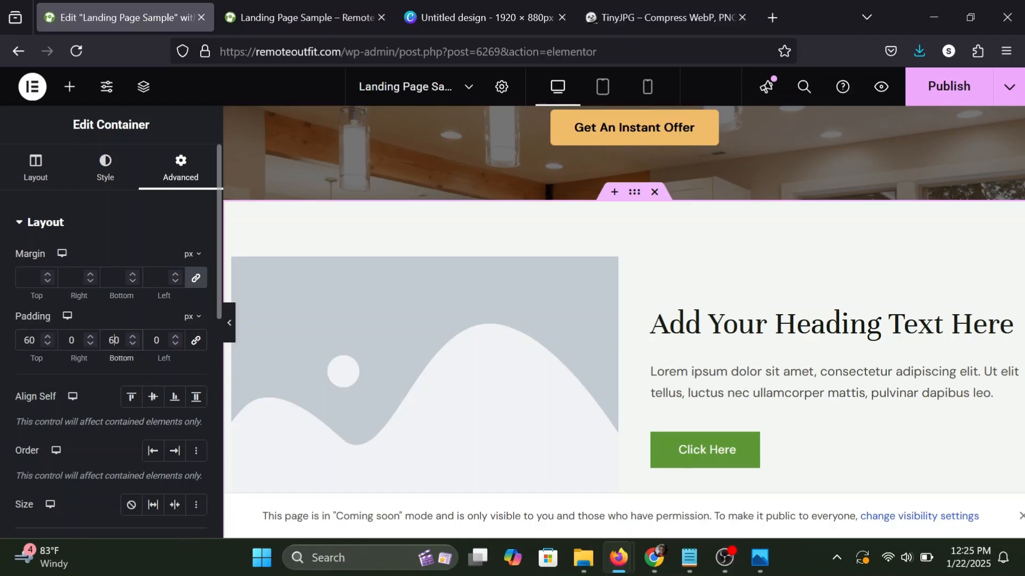
left_click(70, 340)
type("3")
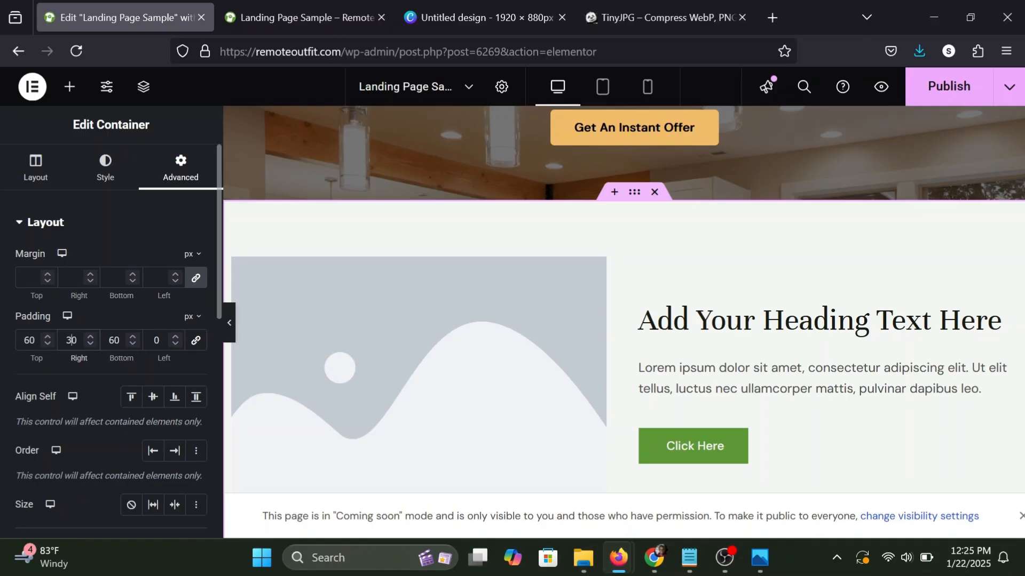
left_click(156, 340)
type("3")
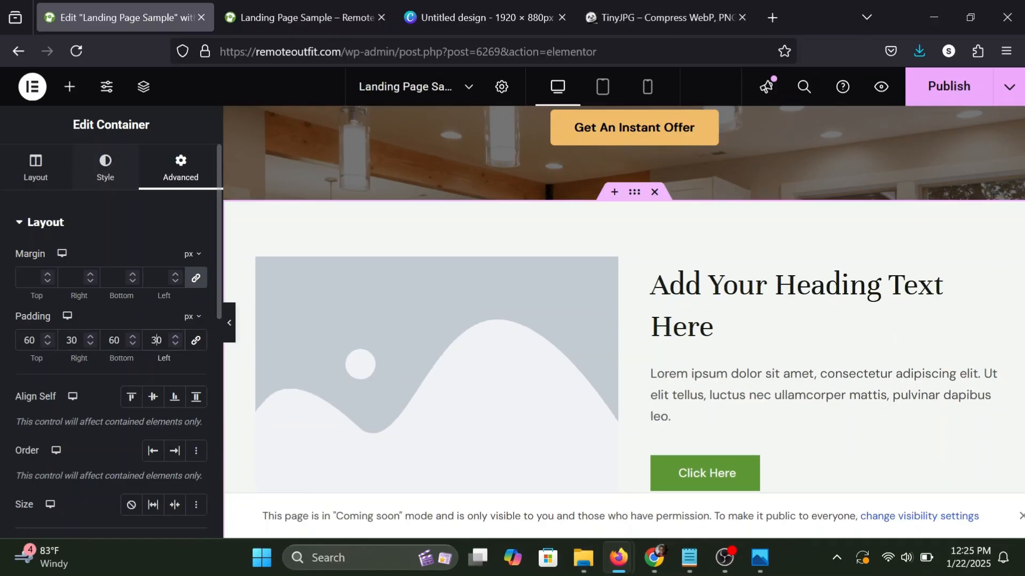
Check the spacing around the image-and-text section and publish the updated landing page.
left_click(70, 87)
scroll(391, 236, "down", 2)
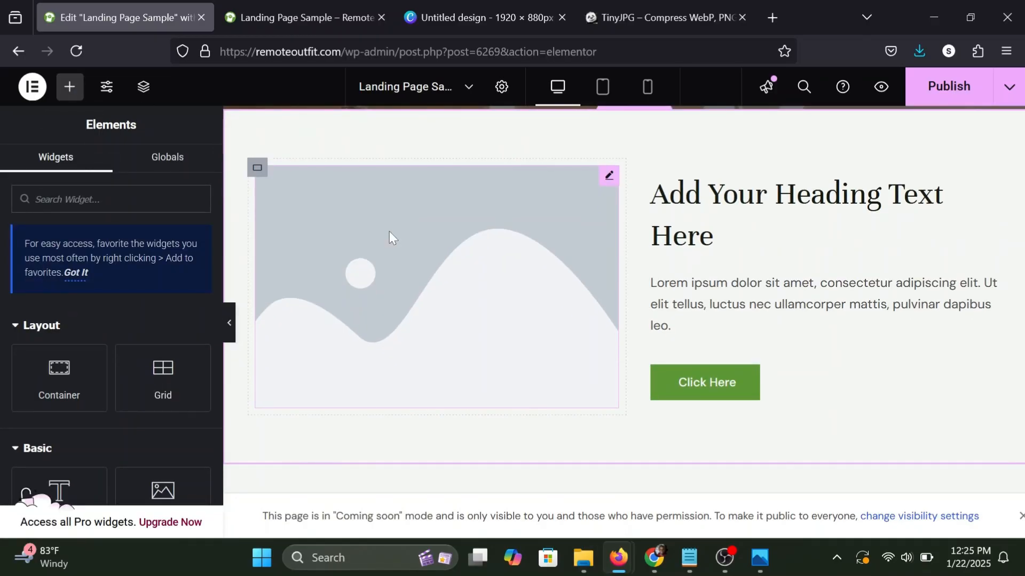
left_click(955, 96)
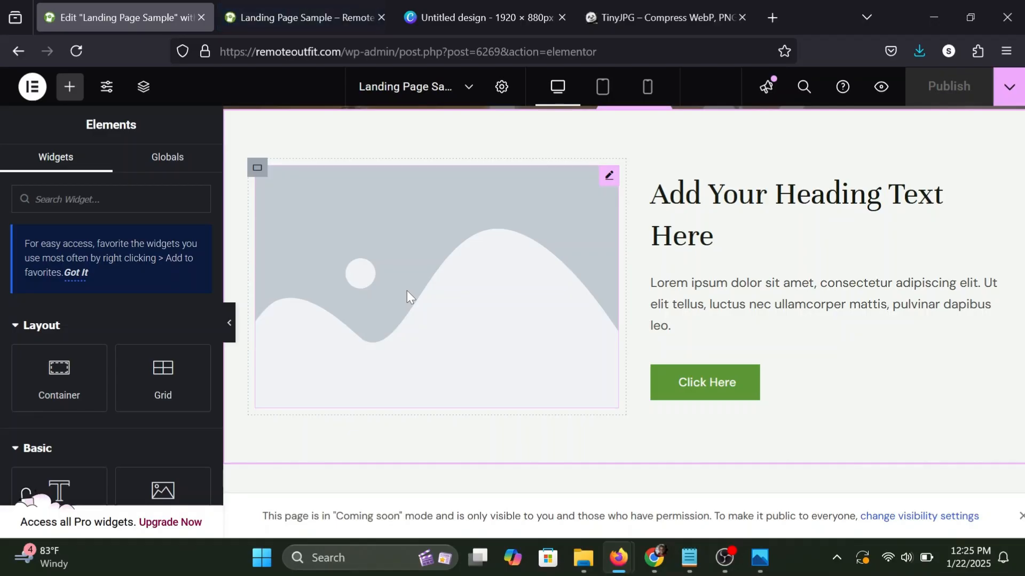
Switch to Canva, close the download notice on the 1920 × 880 px design, and go to the Canva home page.
left_click(504, 4)
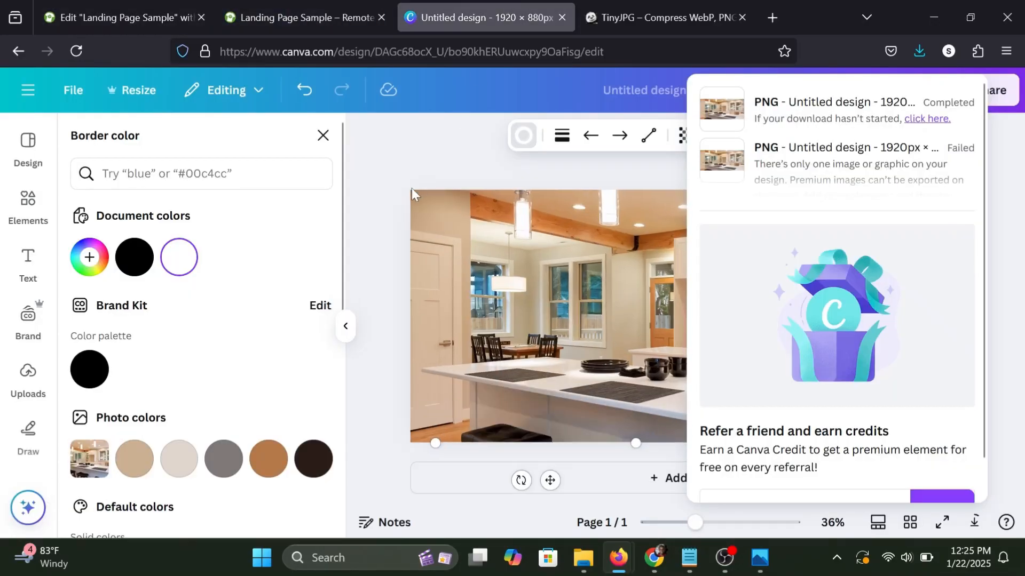
left_click(398, 171)
left_click(414, 51)
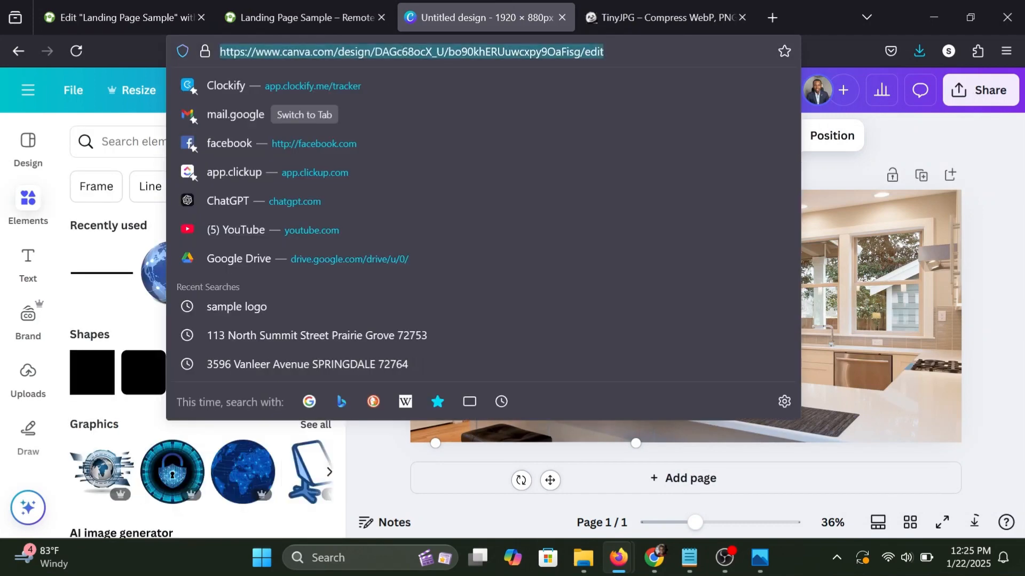
type("ca")
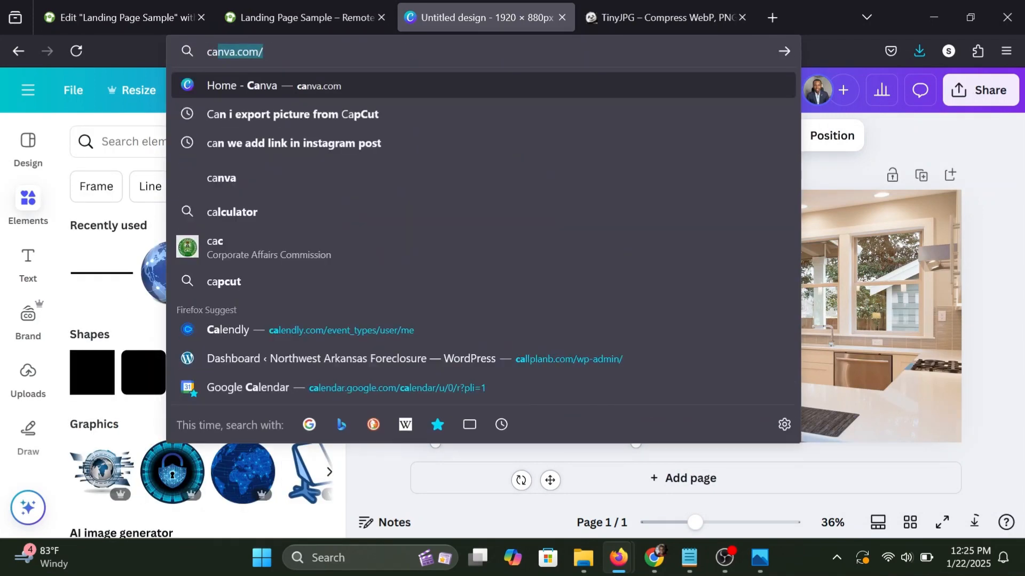
key("Return")
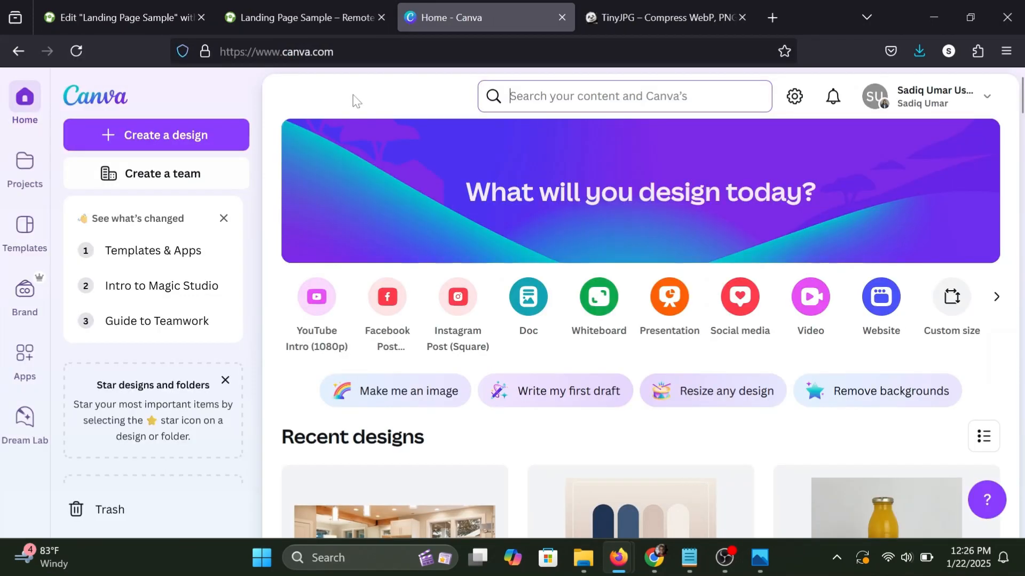
Create a new custom-size design 1090 px wide and 1458 px high.
left_click(159, 133)
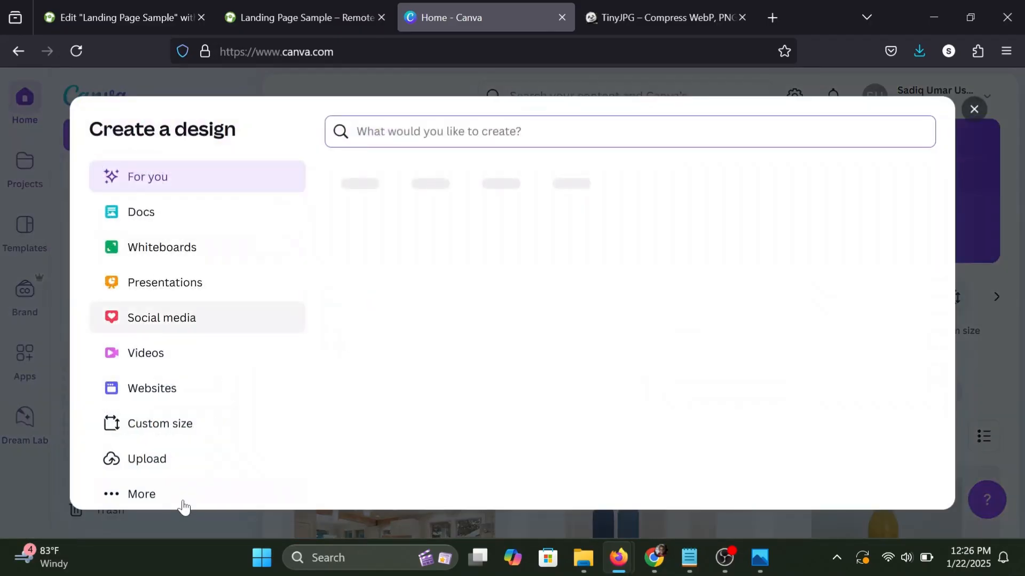
left_click(155, 428)
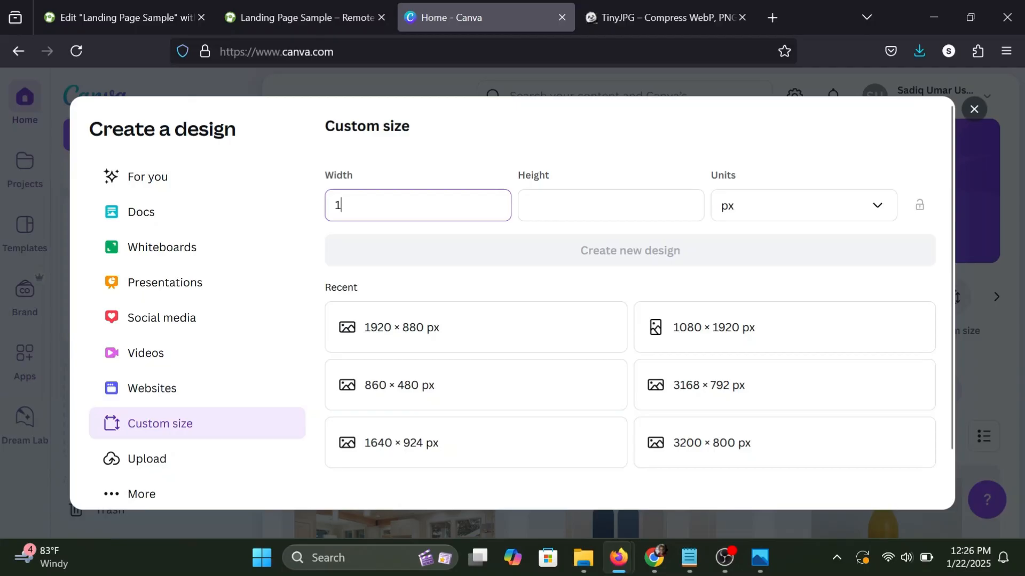
type("1090")
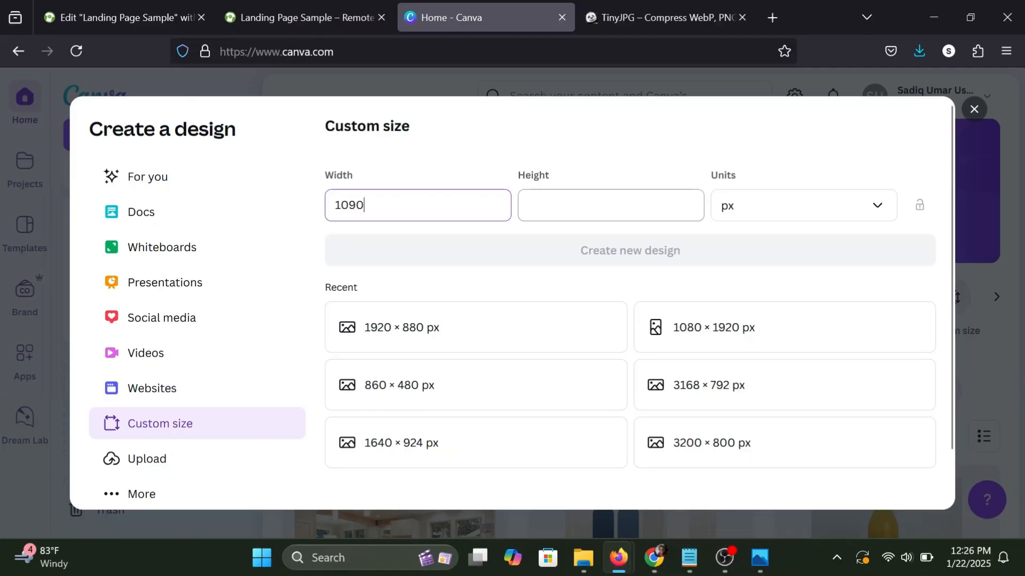
key("Tab")
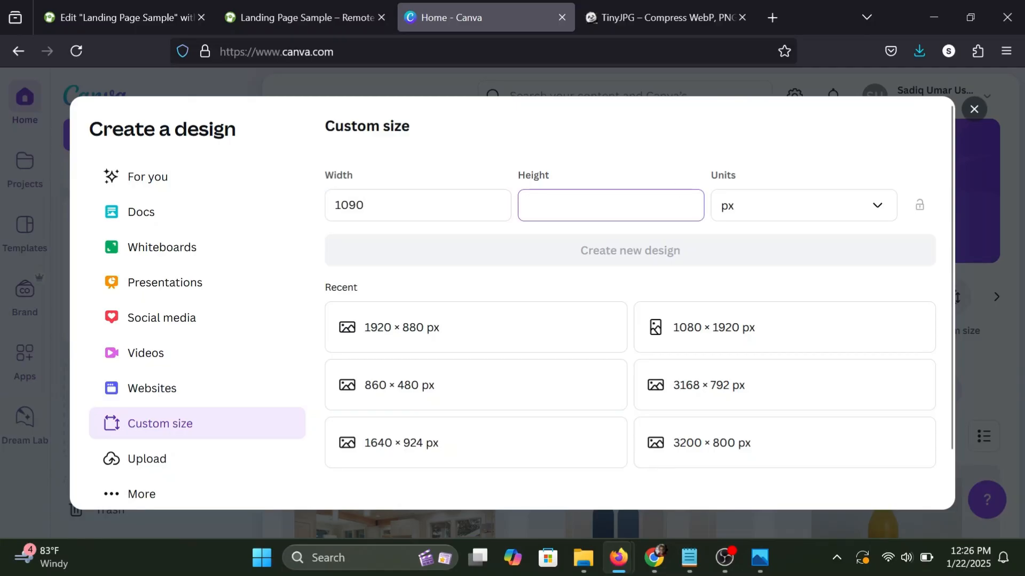
type("145")
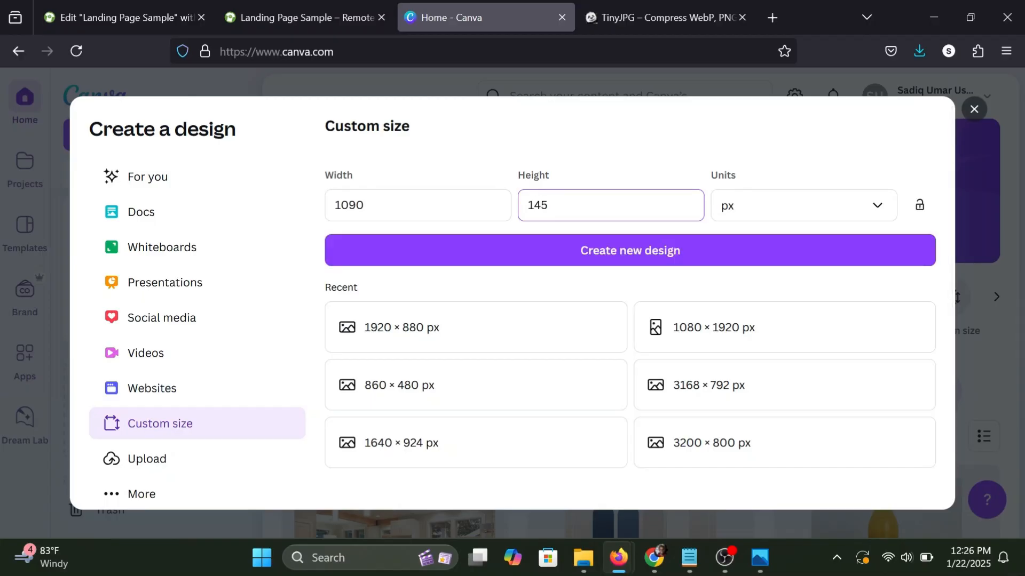
type("8")
left_click(593, 153)
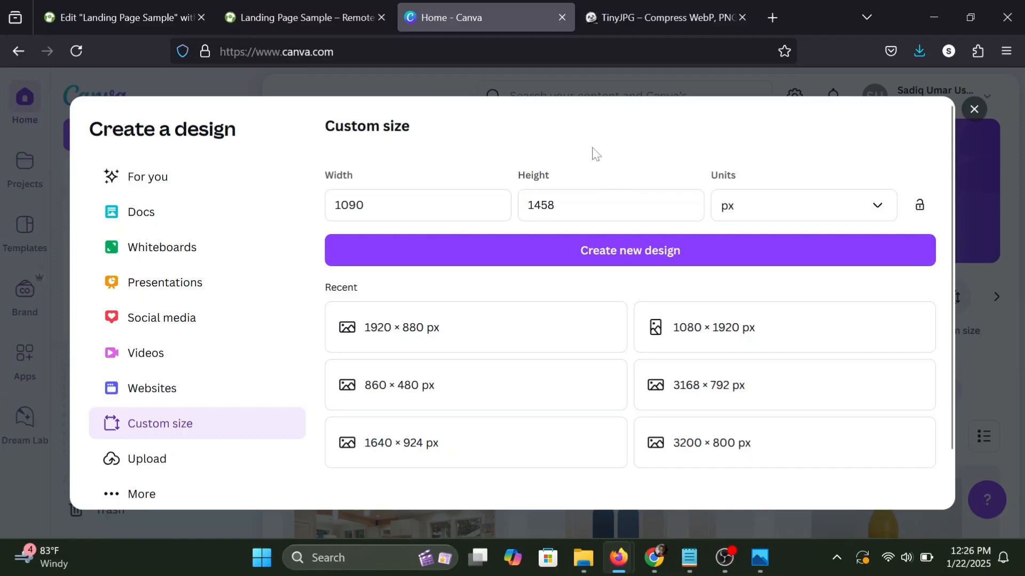
left_click(601, 255)
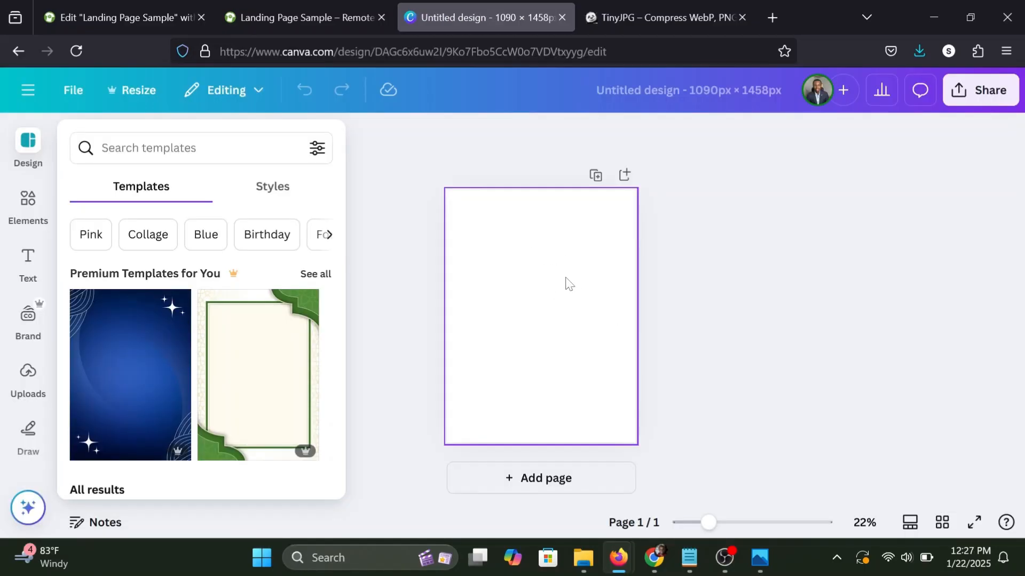
Add a square shape to the blank page and move it to the page's upper-left corner.
left_click(28, 202)
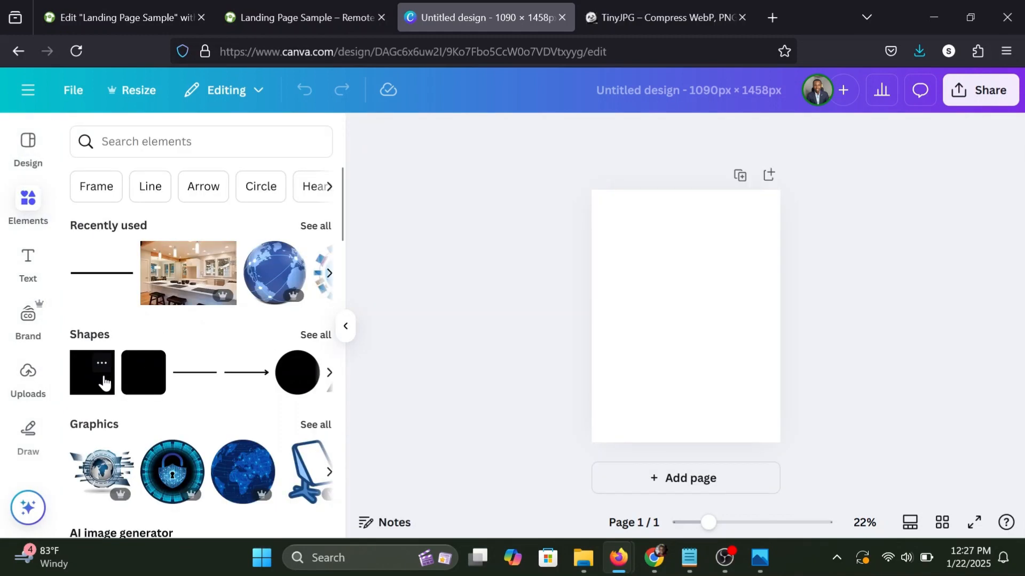
left_click(80, 384)
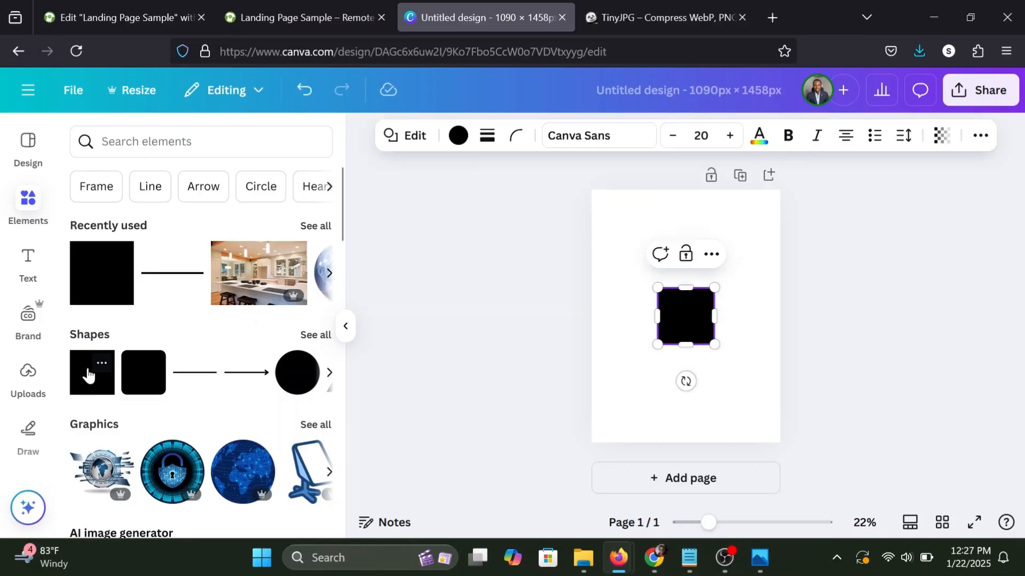
left_click_drag(685, 299, 620, 222)
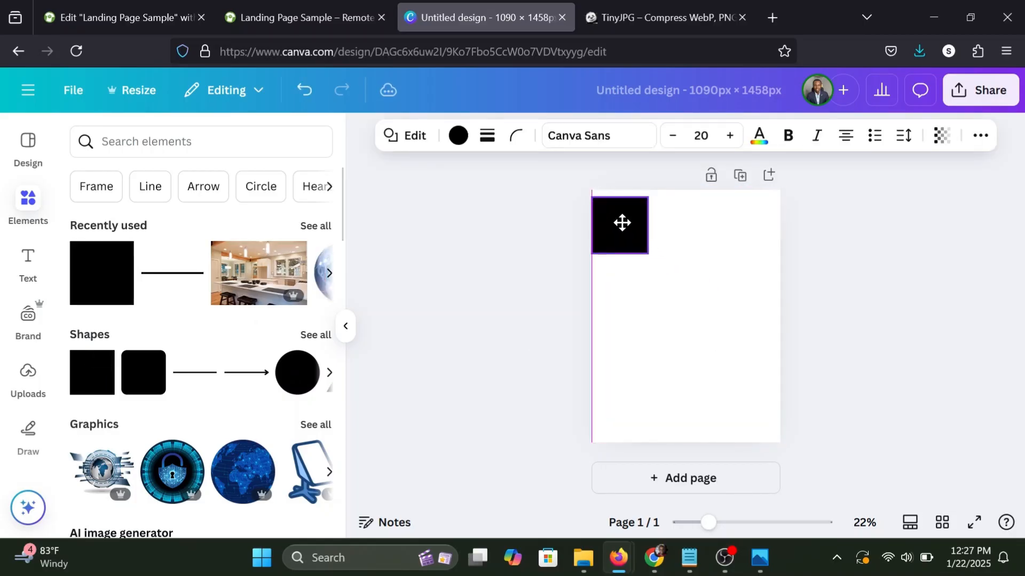
left_click(650, 253)
Enlarge the square into a tall rectangle from the page's upper-left corner, leaving a narrow white margin along the right and bottom edges.
left_click_drag(648, 251, 770, 434)
left_click(733, 358)
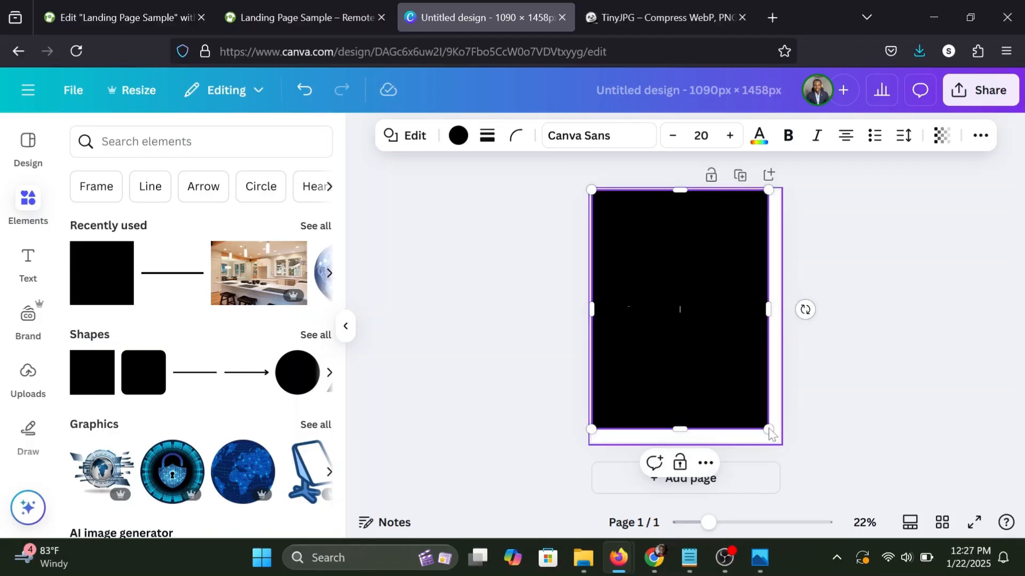
left_click(823, 407)
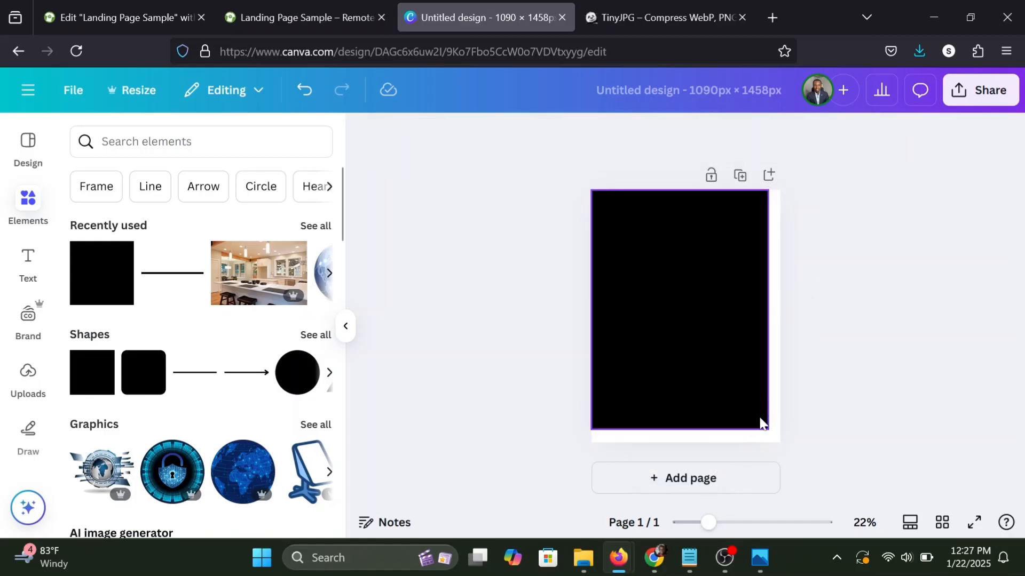
left_click(762, 424)
mouse_move(766, 425)
left_mouse_down()
mouse_move(758, 417)
mouse_move(764, 424)
left_mouse_up()
left_click(501, 351)
left_click(629, 337)
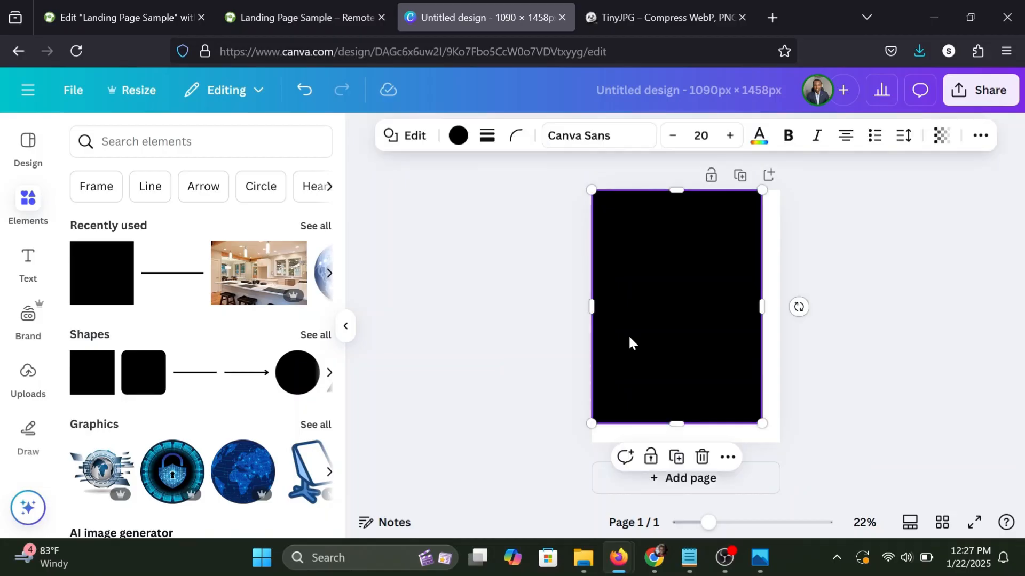
Switch to the Elementor editor and copy the hex background color of the hero's "Get An Instant Offer" button.
left_click(342, 16)
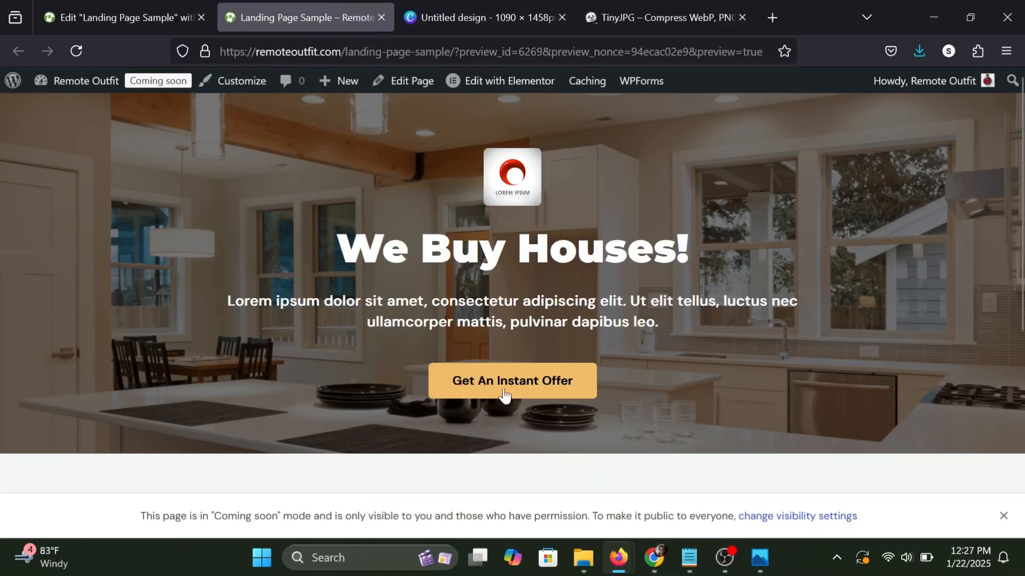
left_click(187, 13)
scroll(562, 287, "up", 3)
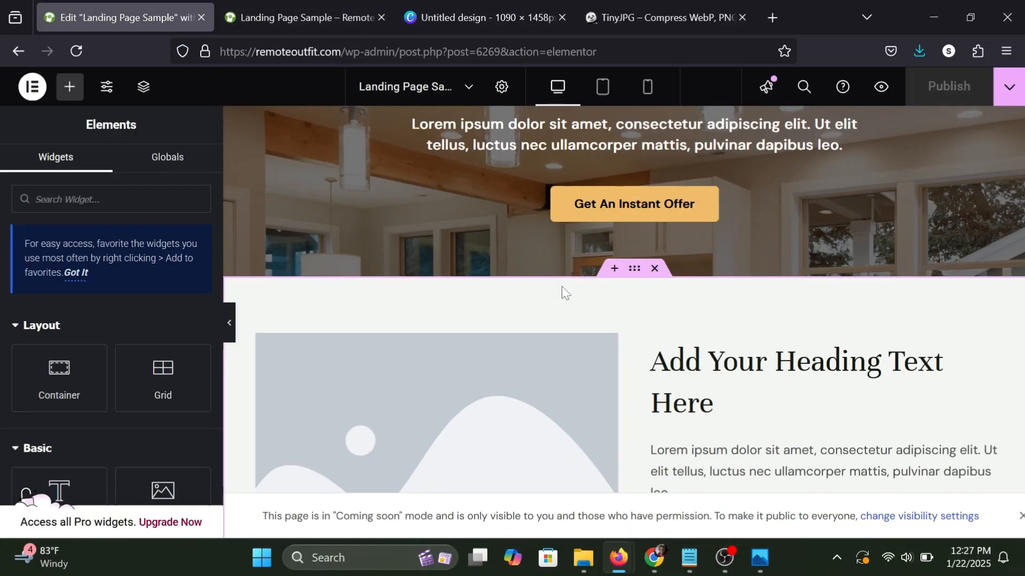
left_click(709, 196)
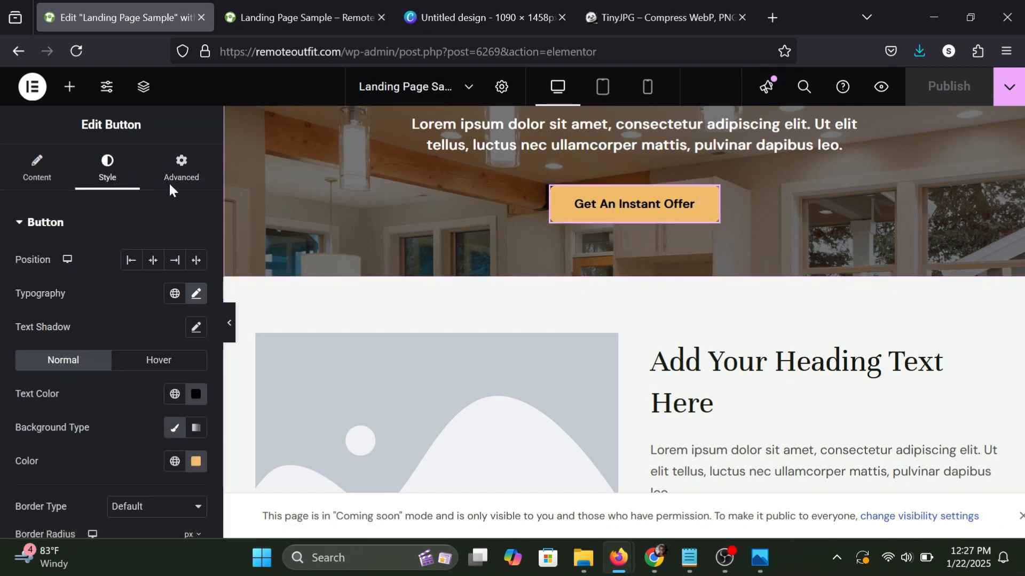
left_click(195, 462)
right_click(134, 420)
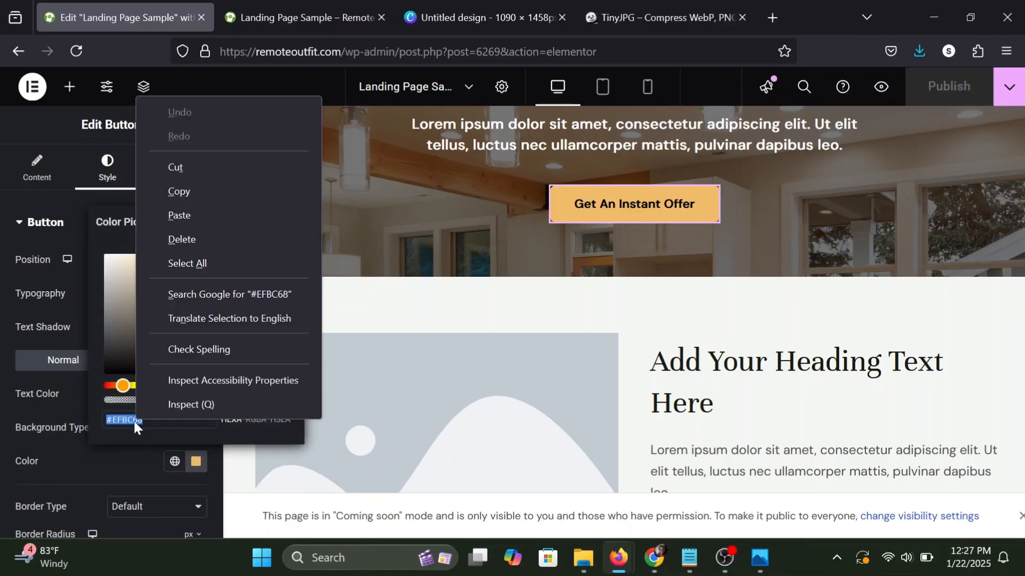
left_click(192, 191)
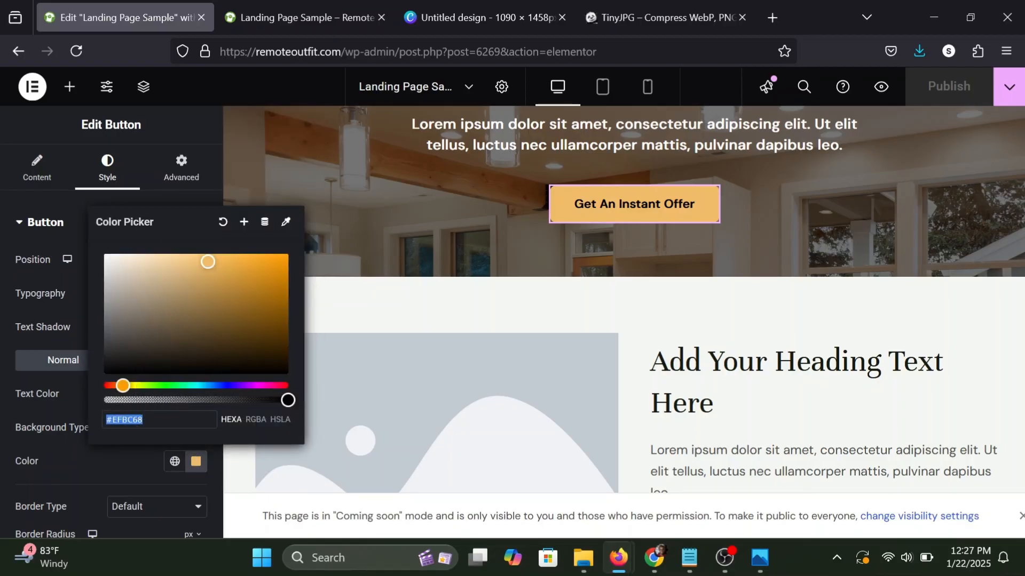
left_click(150, 456)
Return to the Canva design and fill the rectangle with the copied color #EFBC68.
left_click(630, 14)
left_click(472, 11)
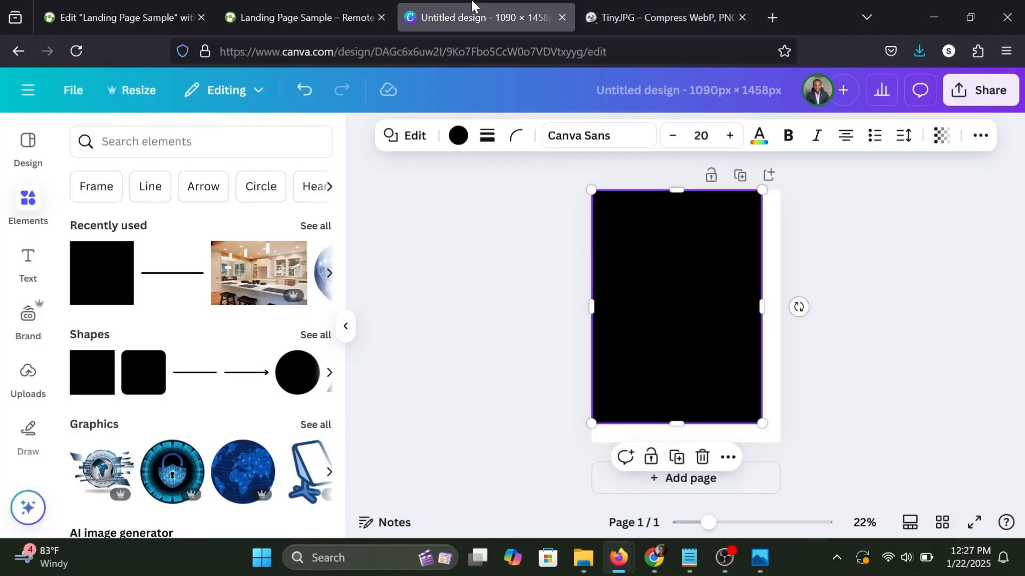
left_click(463, 137)
left_click(221, 174)
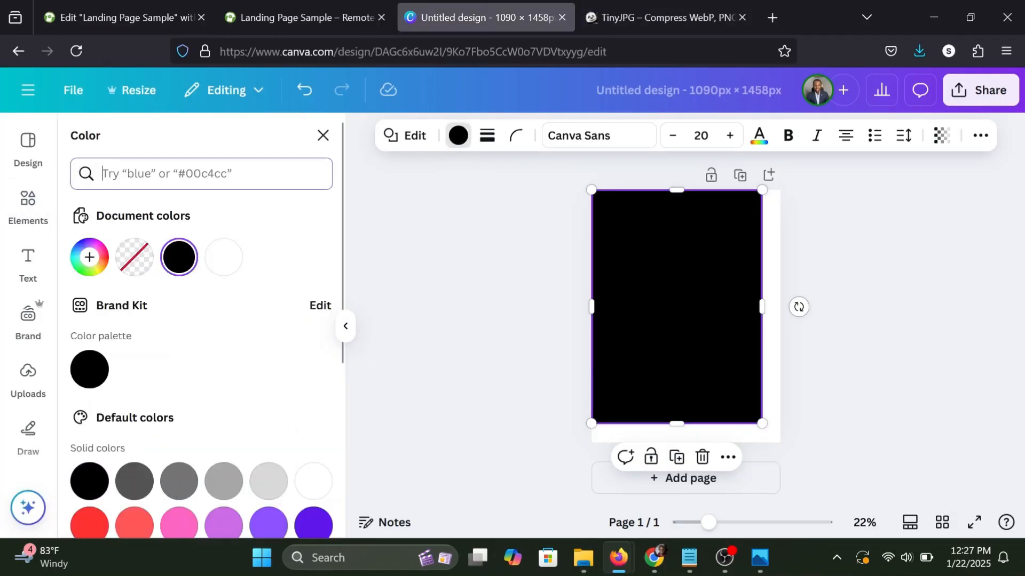
key("ctrl+v")
left_click(91, 256)
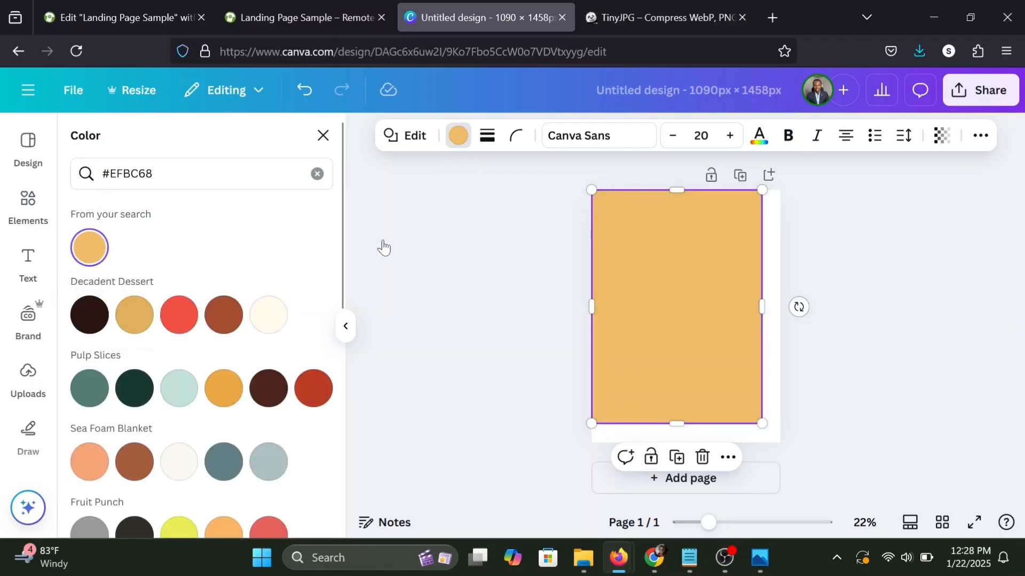
left_click(521, 258)
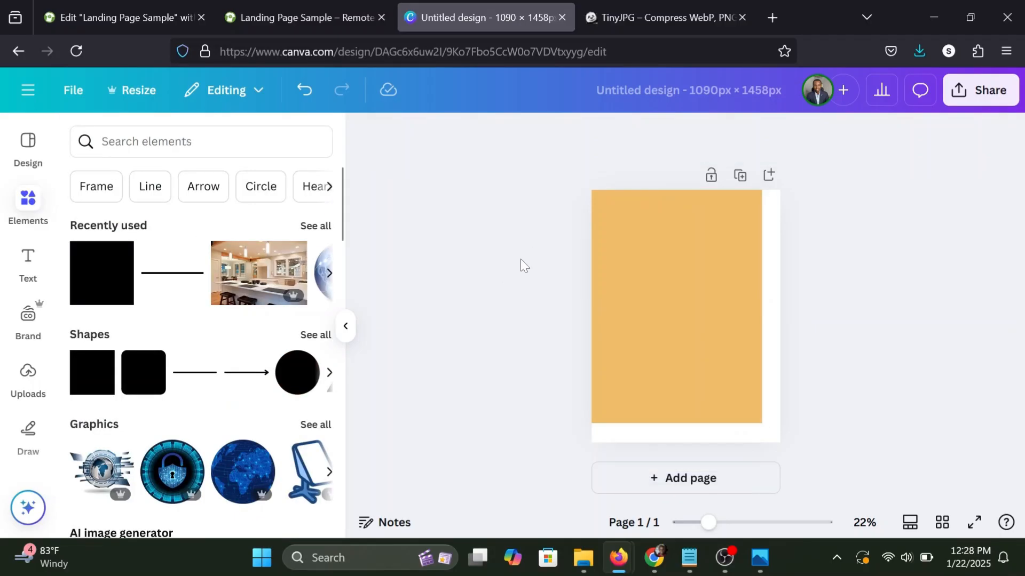
Search the photo library for "house" and add the photo of the modern gabled house with a pool.
scroll(24, 308, "down", 5)
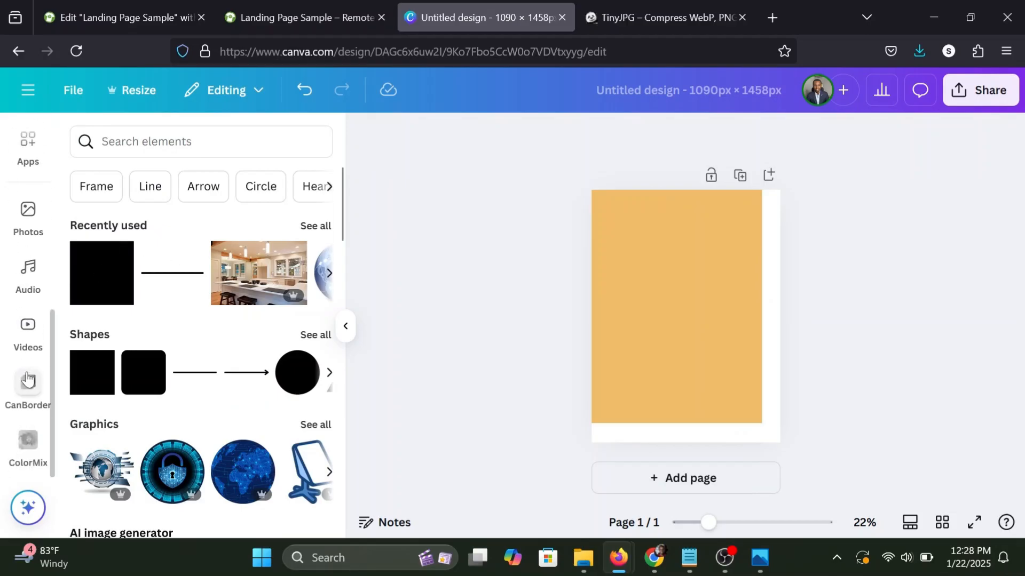
left_click(26, 232)
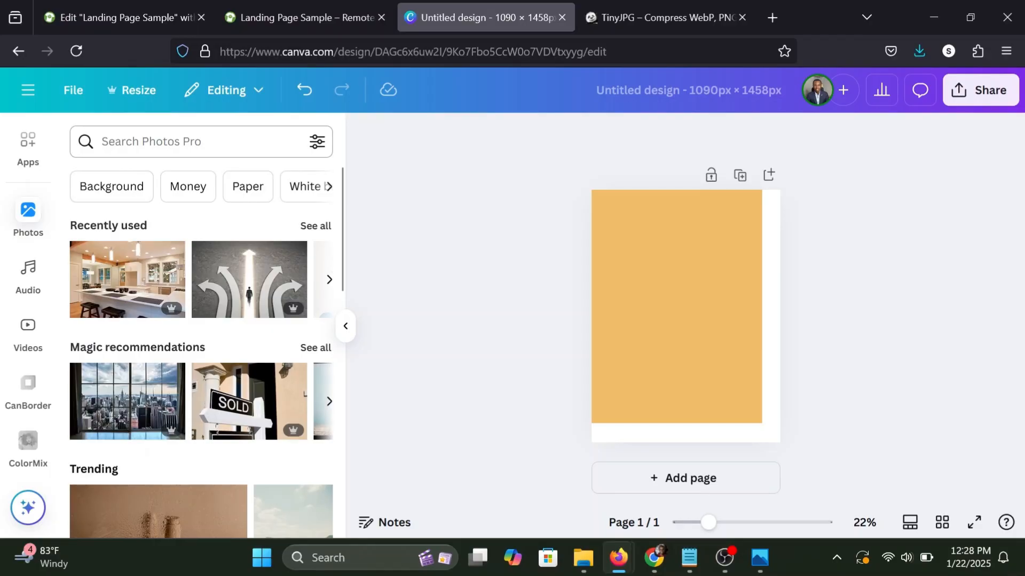
left_click(122, 141)
type("house")
key("Return")
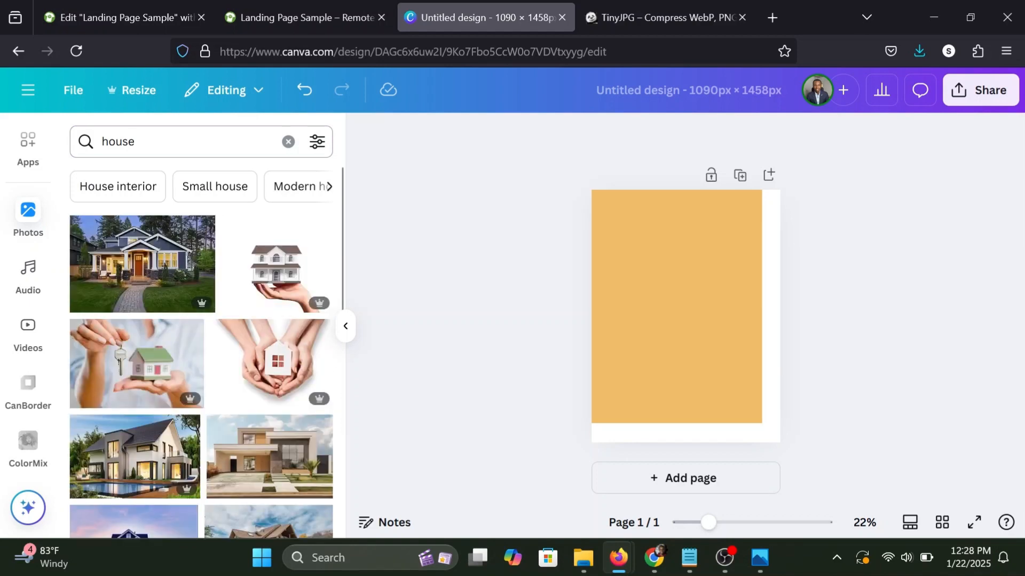
scroll(192, 296, "down", 3)
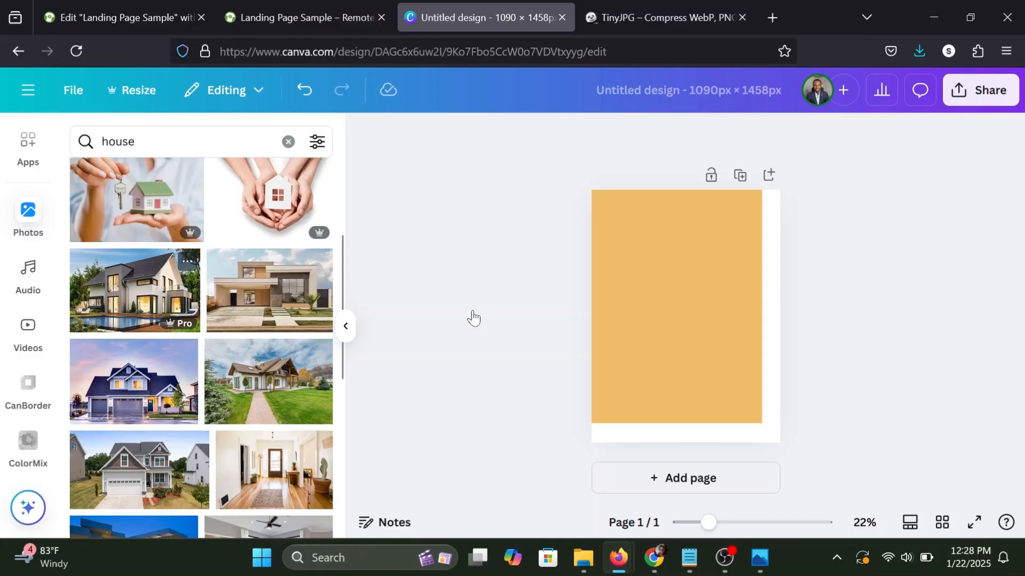
left_click(152, 294)
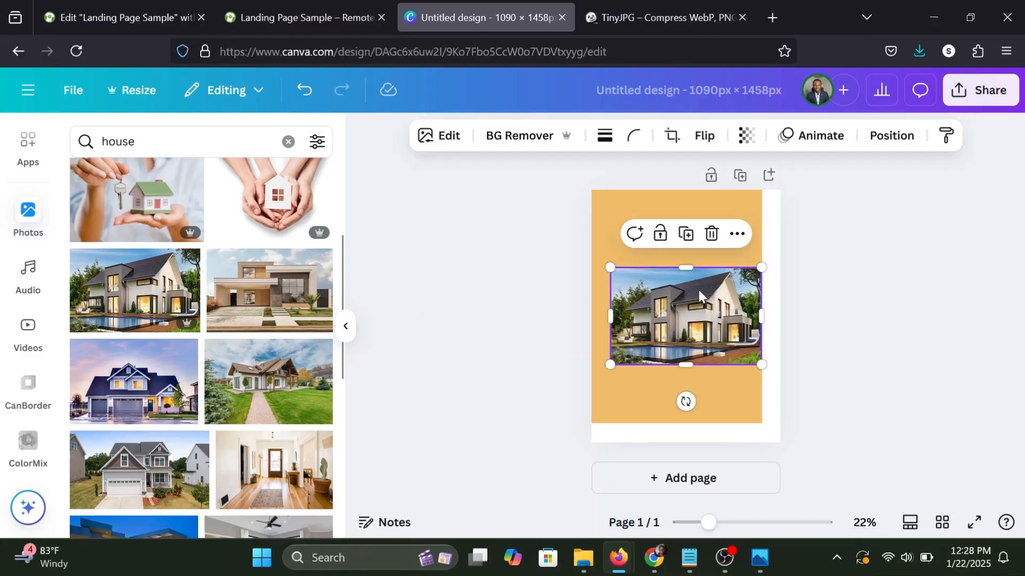
Move the house photo up over the rectangle and extend it to the page's right and bottom edges, leaving an orange strip above and left.
left_click_drag(699, 296, 690, 229)
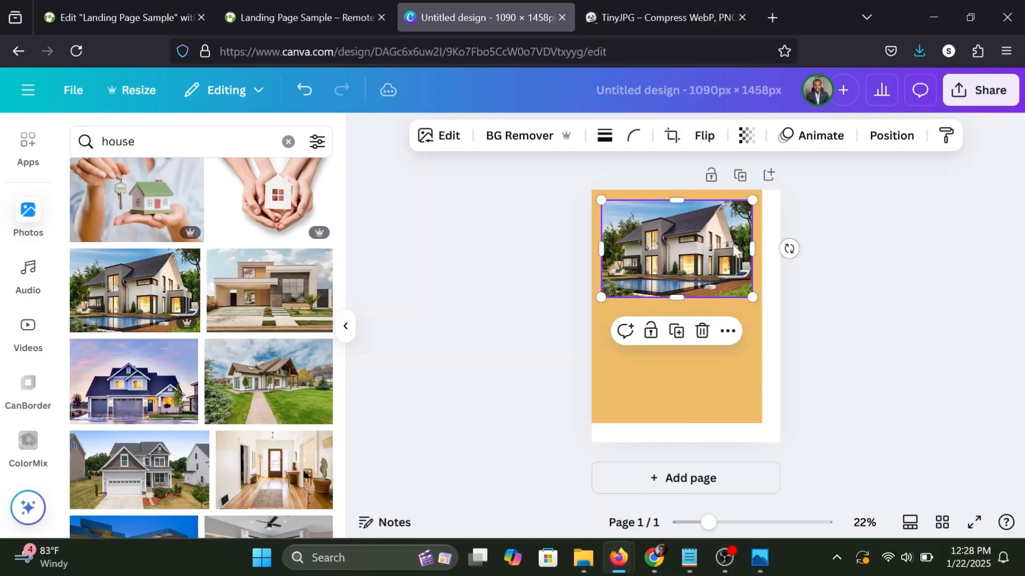
left_click_drag(753, 301, 780, 317)
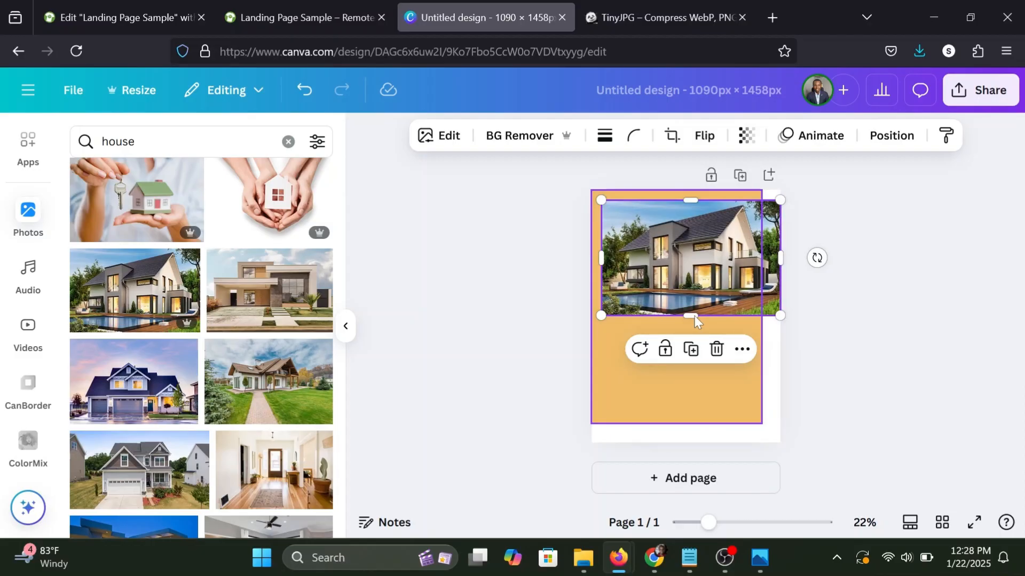
left_click_drag(694, 316, 699, 443)
Reposition the house photo inside its crop frame so the frame shows the right-hand part of the picture.
double_click(727, 373)
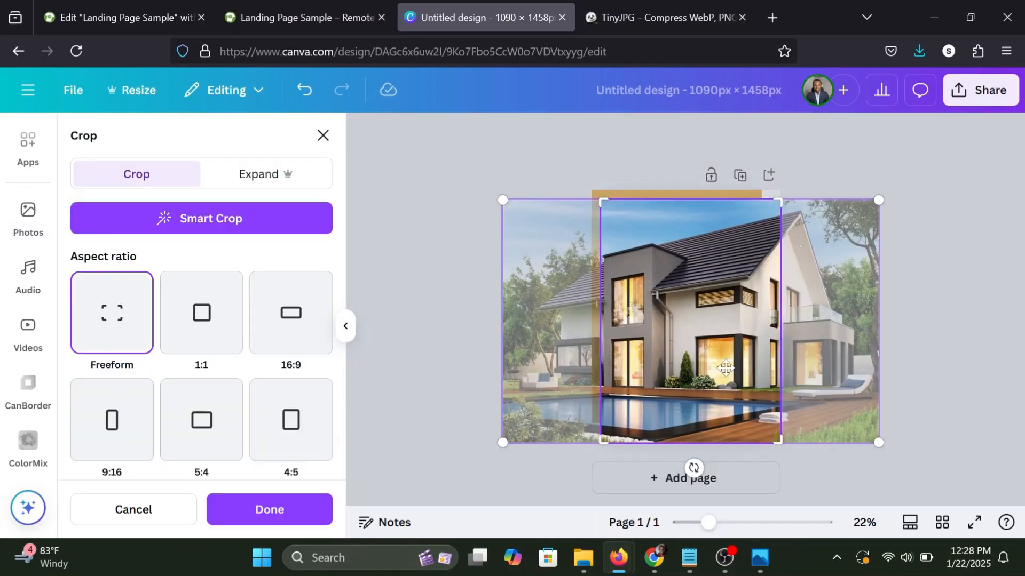
left_click_drag(702, 363, 642, 362)
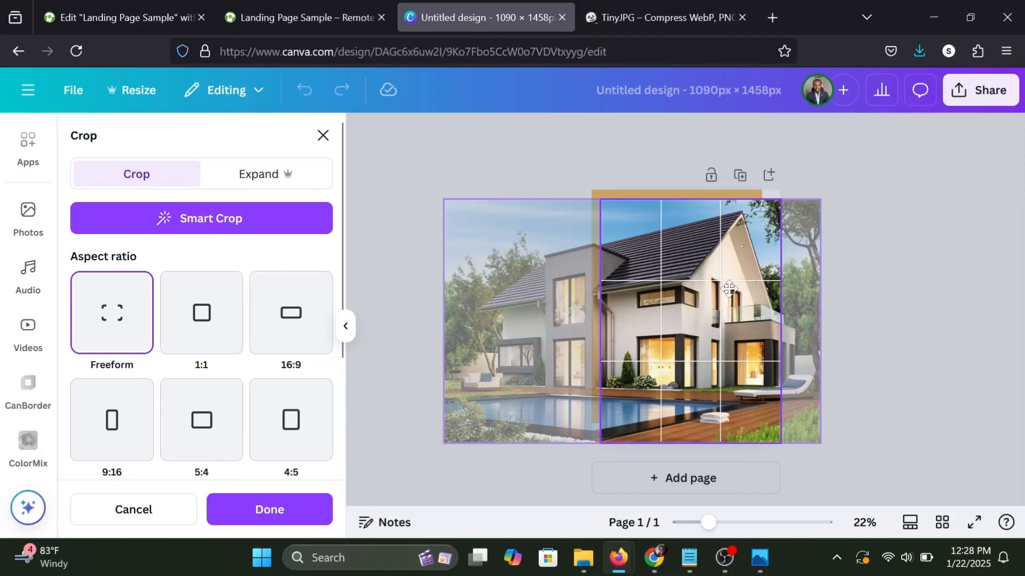
left_click_drag(739, 289, 747, 334)
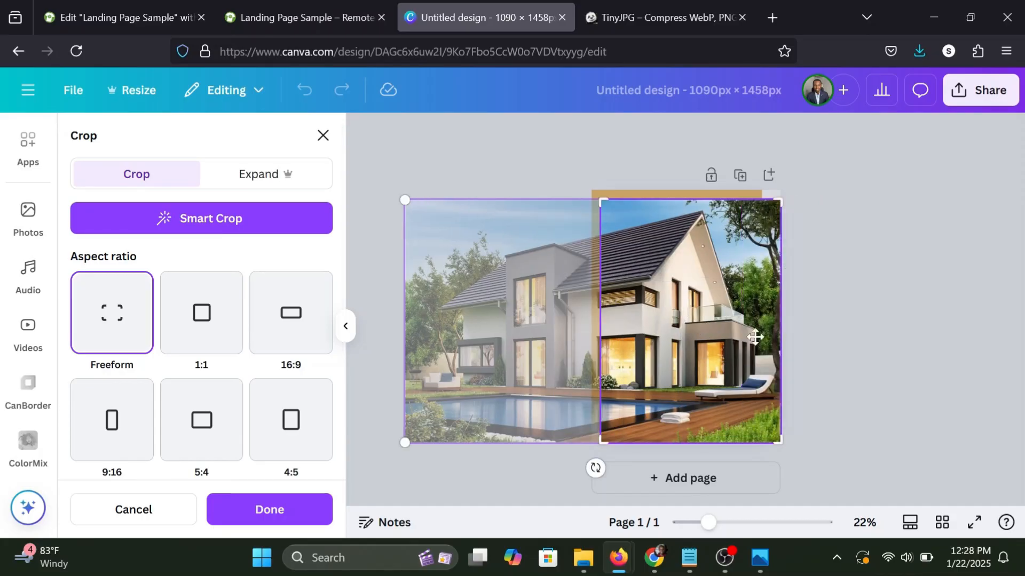
left_click(849, 344)
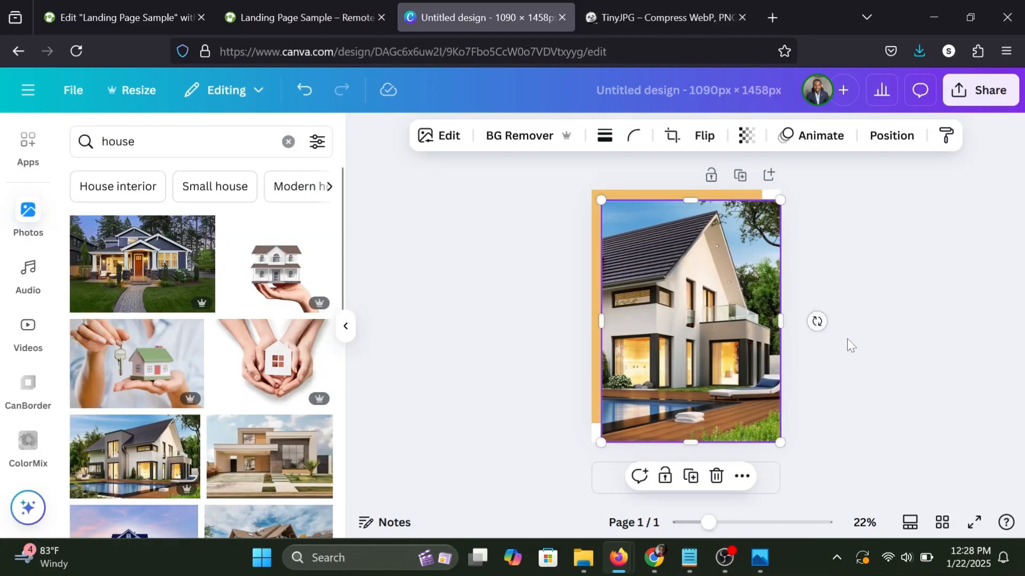
Deselect the photo and download the finished design as a PNG at 1,090 × 1,458 px.
left_click(847, 342)
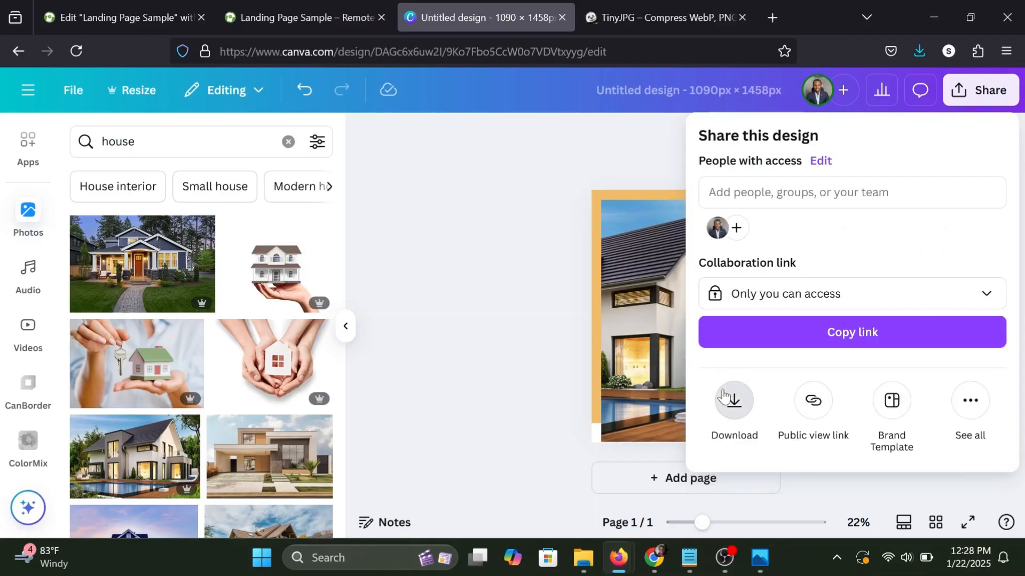
left_click(734, 400)
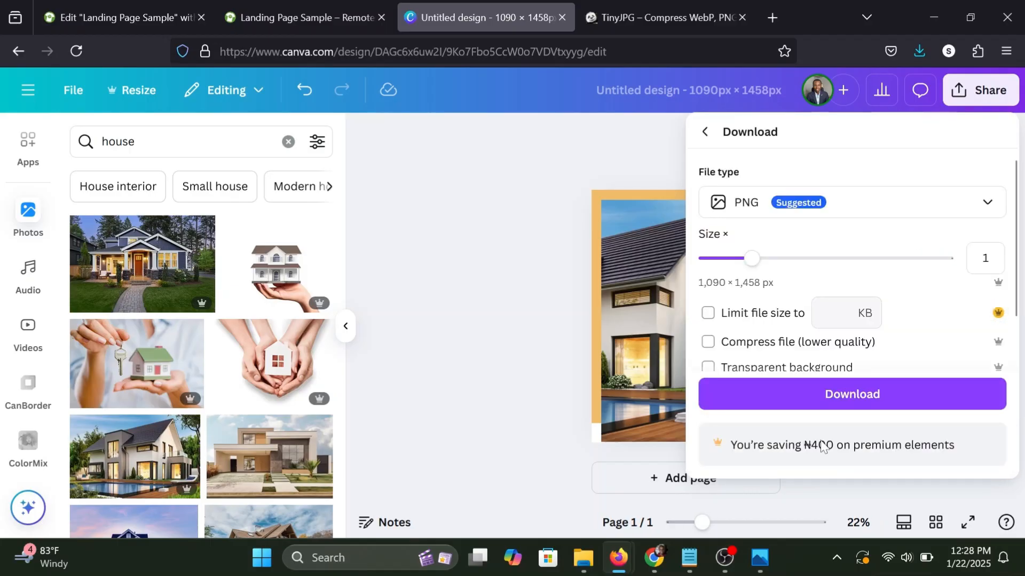
left_click(836, 393)
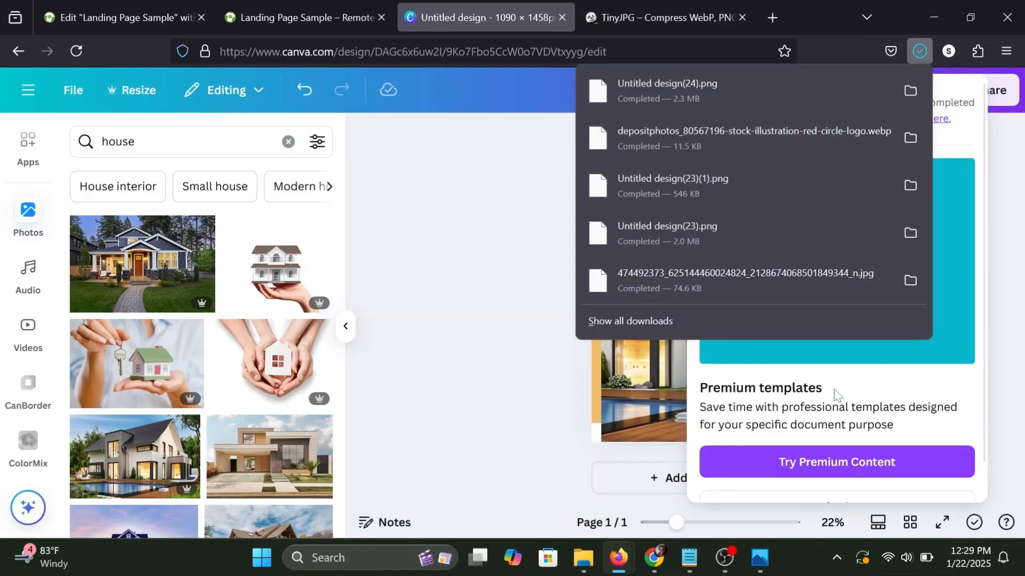
Switch to TinyJPG, compress Untitled design(24).png and download the compressed copy.
left_click(725, 19)
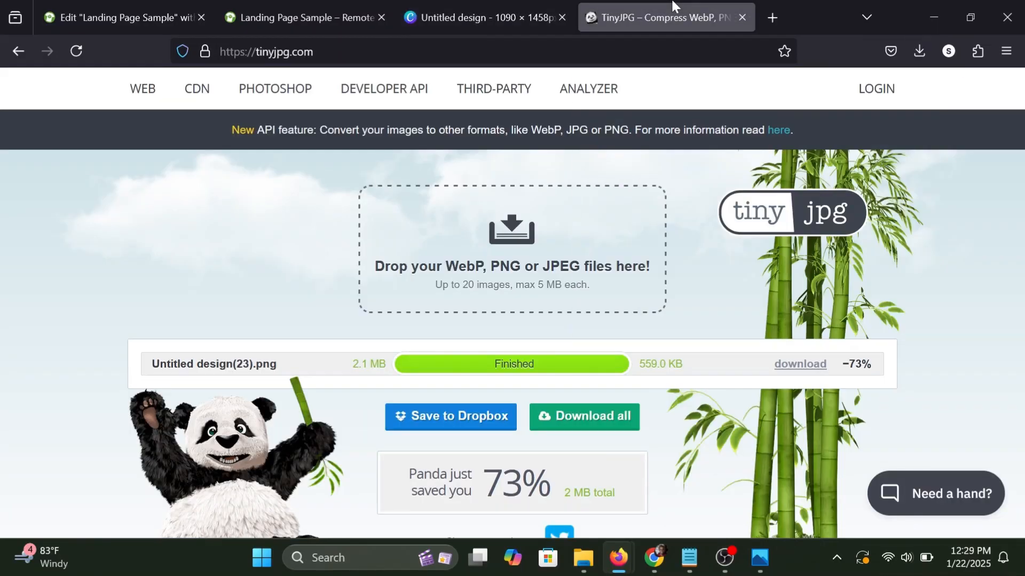
left_click(503, 257)
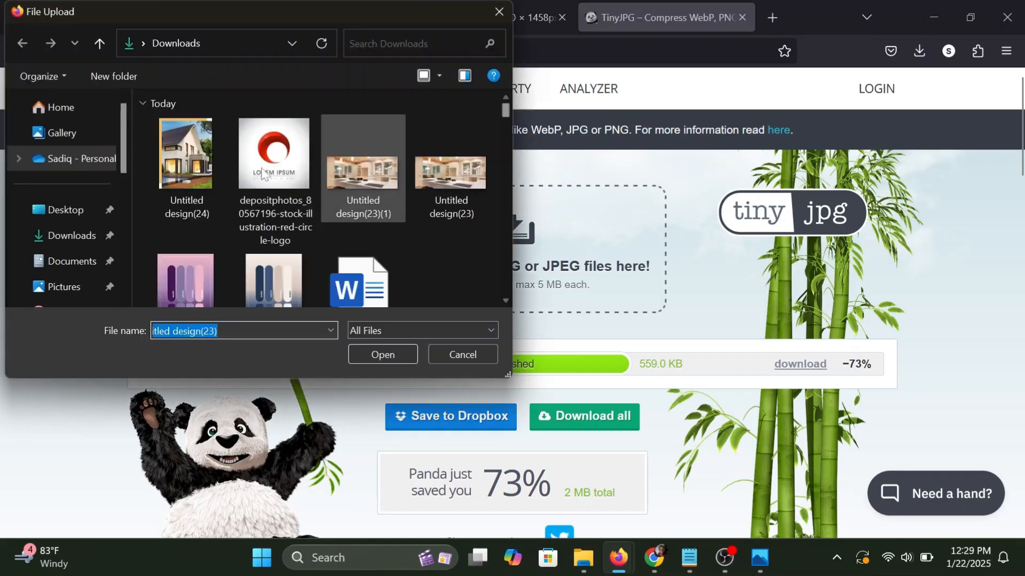
left_click(189, 156)
left_click(378, 353)
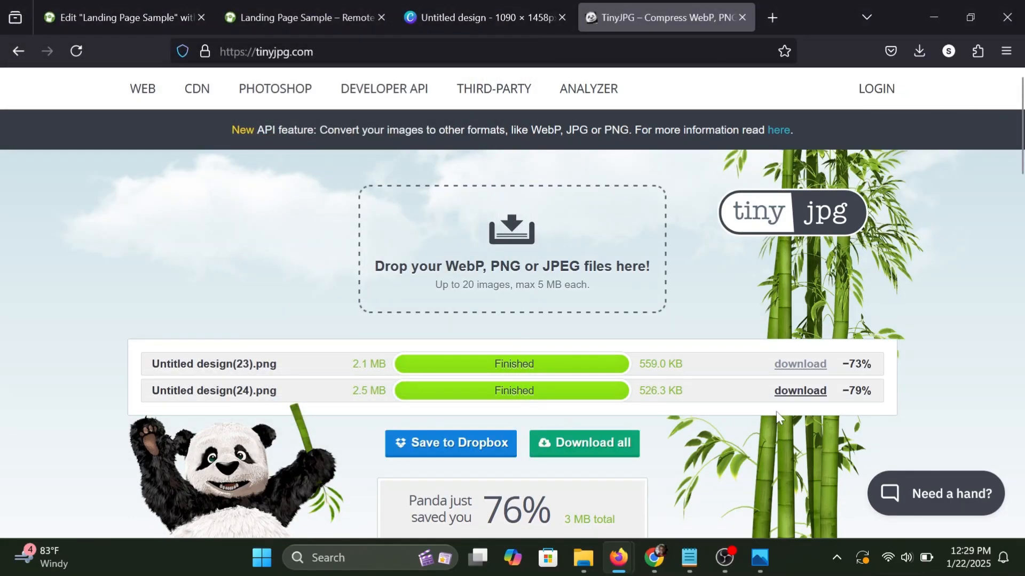
left_click(794, 392)
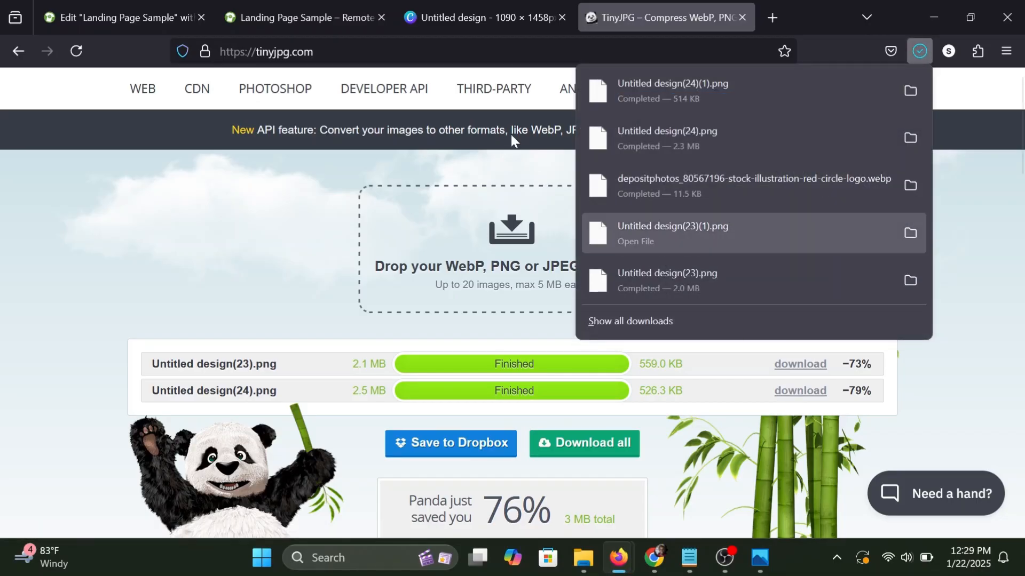
Switch to the Elementor editor and replace the placeholder image below the hero with the uploaded file Untitled design(24)(1).png.
left_click(264, 4)
left_click(154, 8)
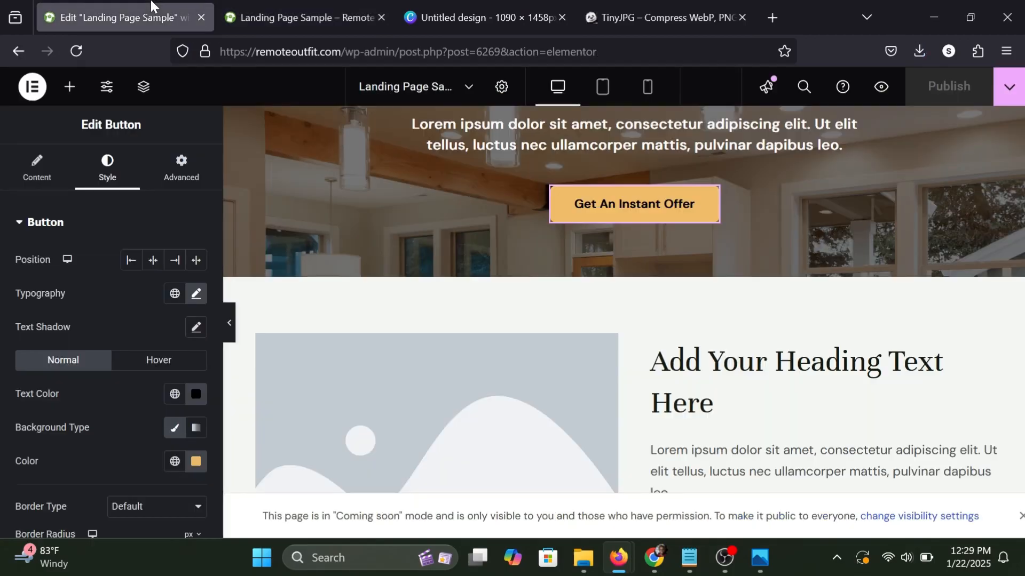
scroll(409, 373, "down", 3)
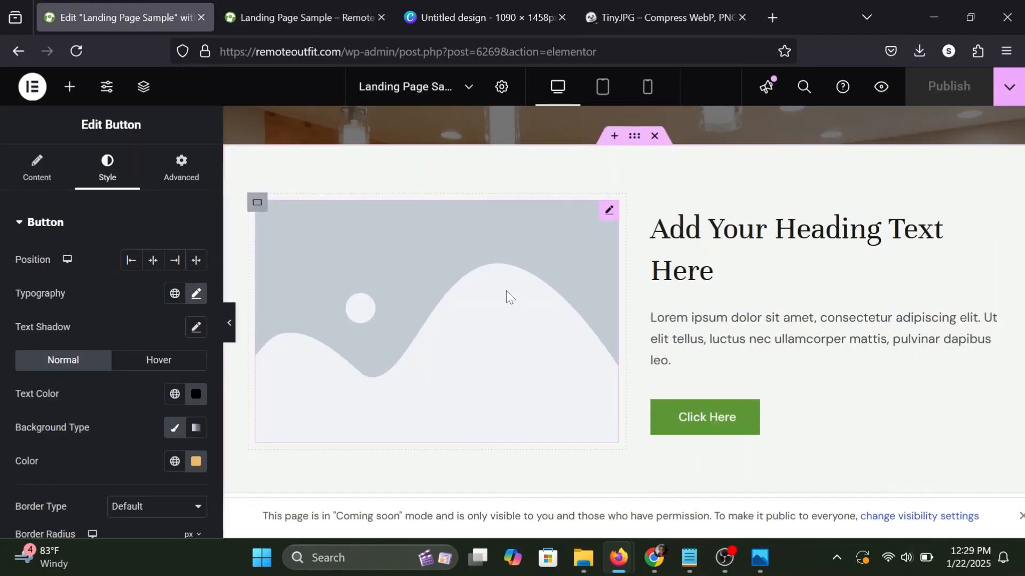
left_click(609, 211)
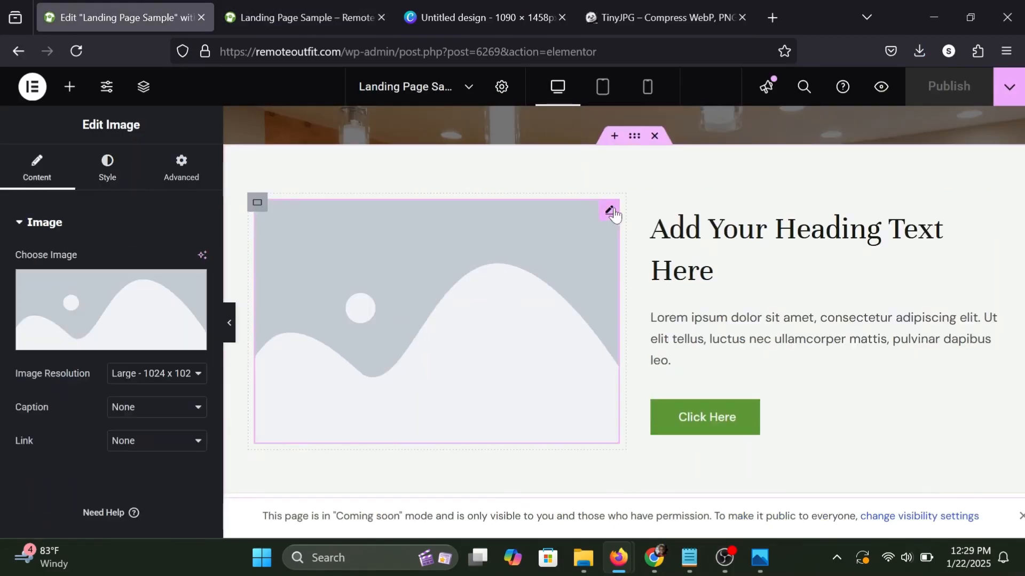
left_click(88, 320)
left_click(221, 152)
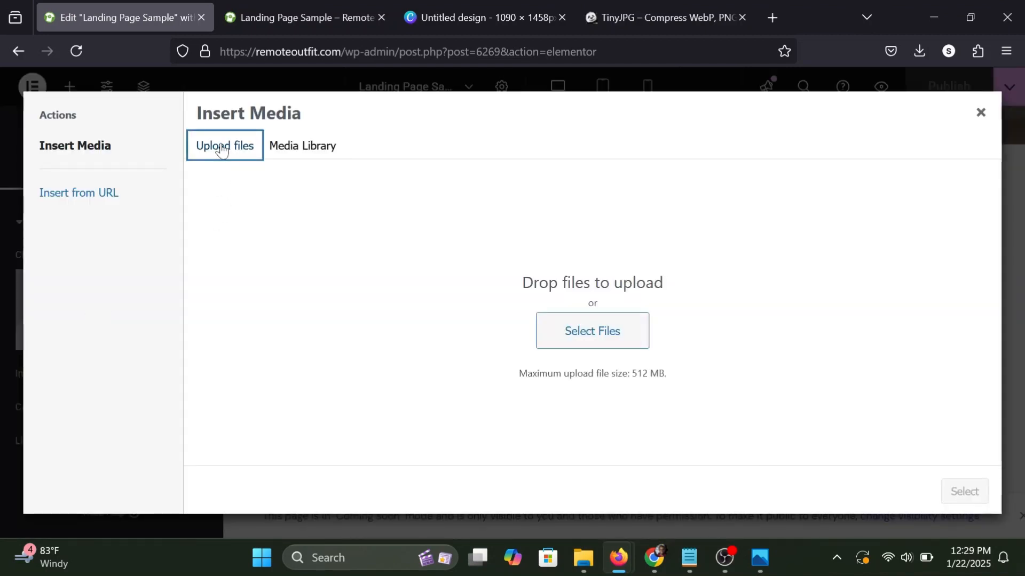
left_click(594, 336)
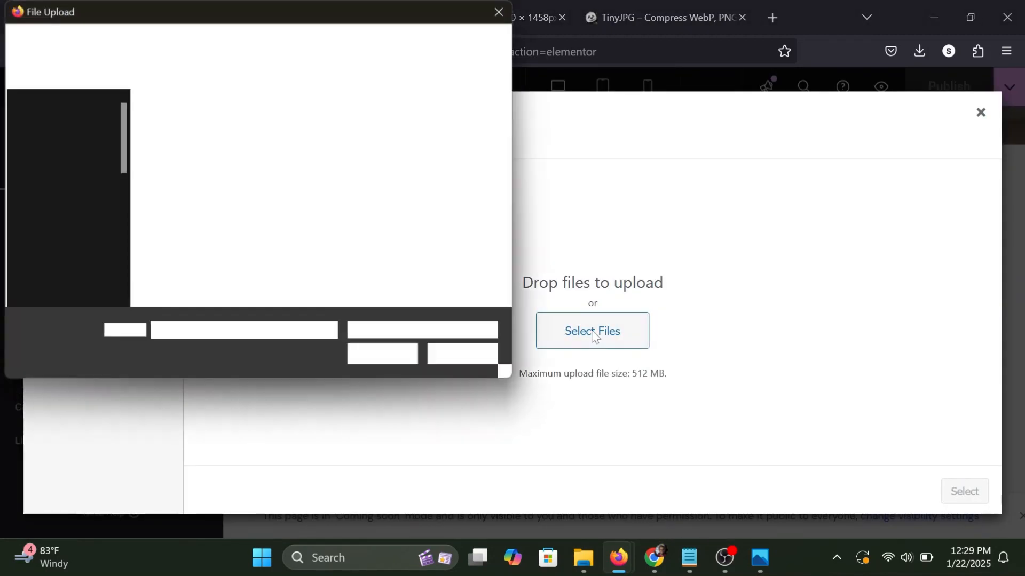
left_click(188, 150)
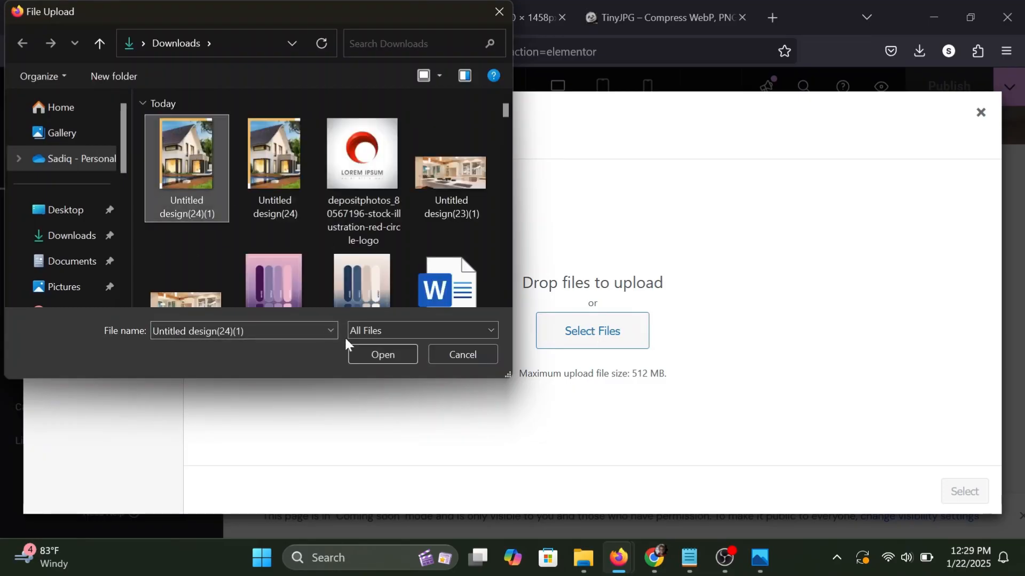
left_click(369, 350)
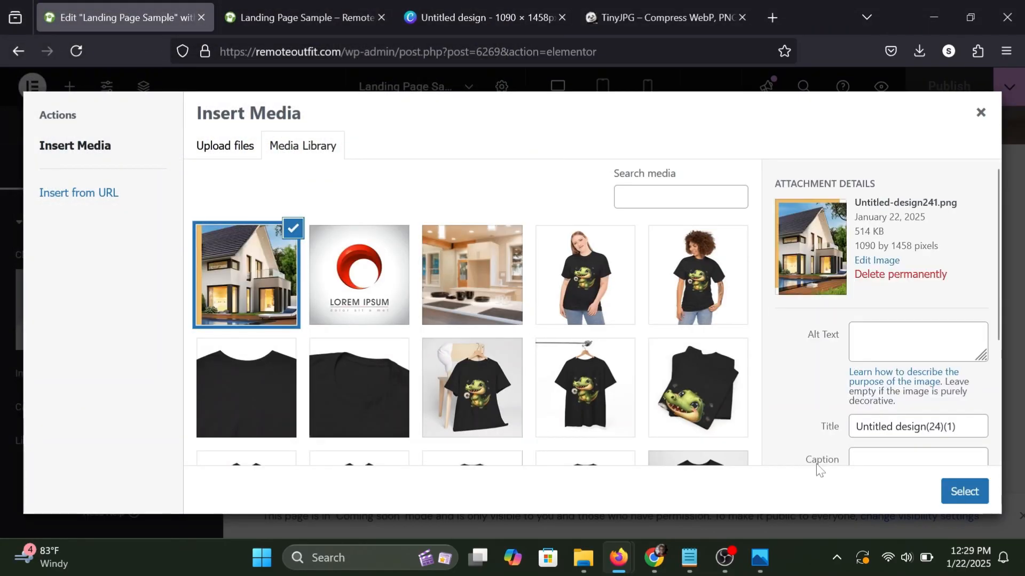
left_click(977, 502)
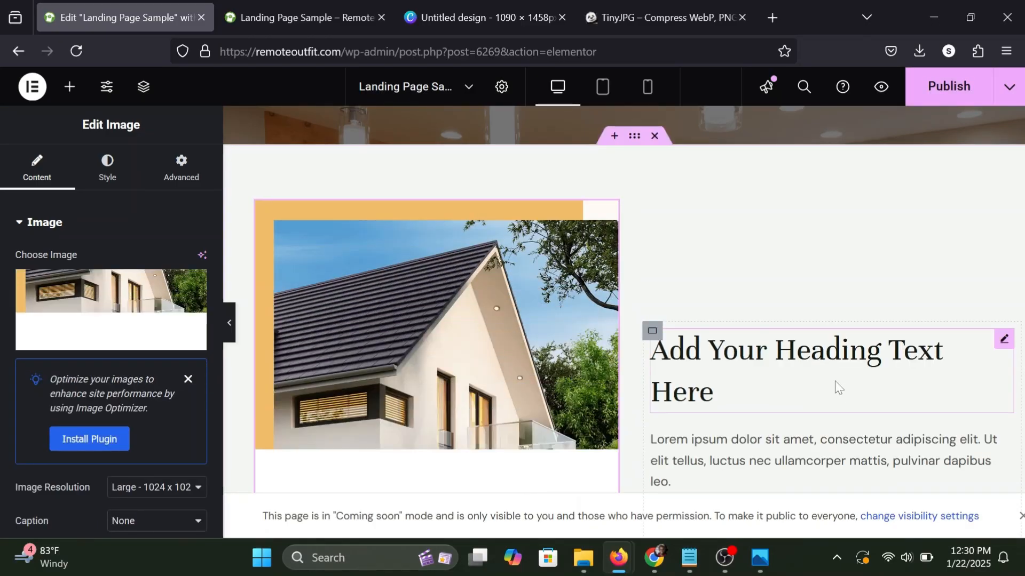
Set the house image's maximum width to 52% and preview the section without the editing panel.
scroll(835, 385, "down", 2)
scroll(836, 385, "down", 1)
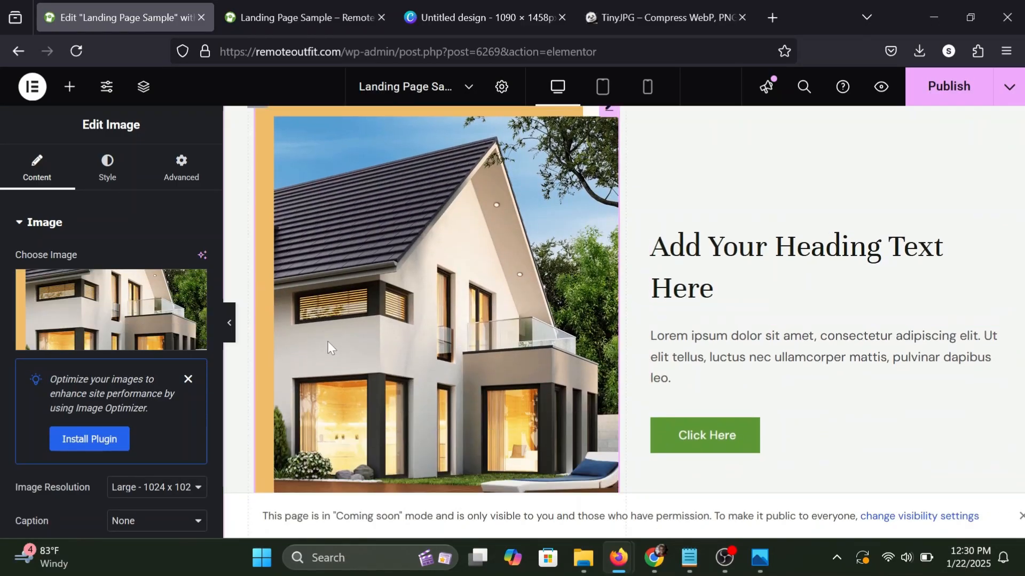
left_click(230, 323)
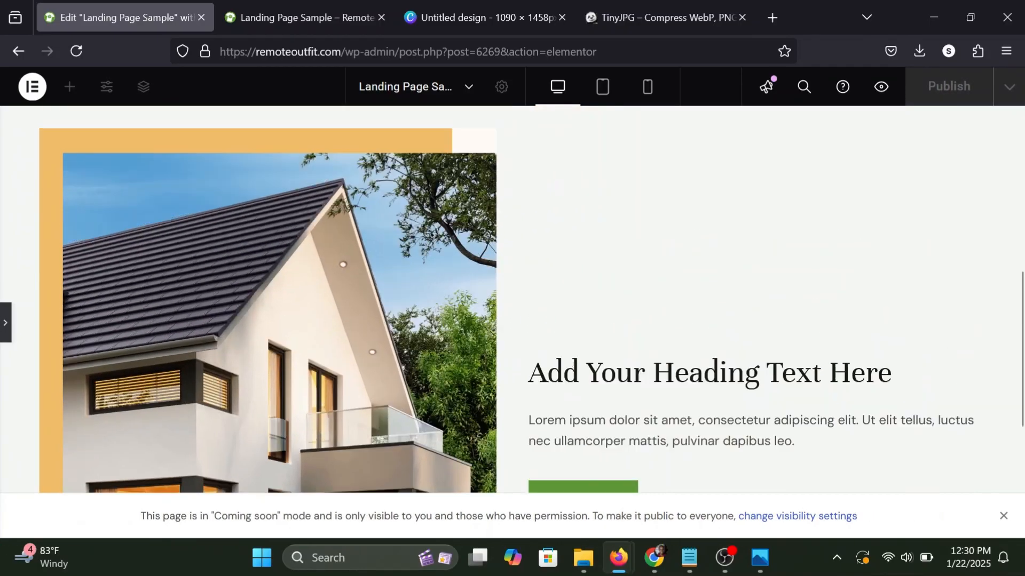
scroll(534, 325, "down", 5)
scroll(534, 325, "up", 4)
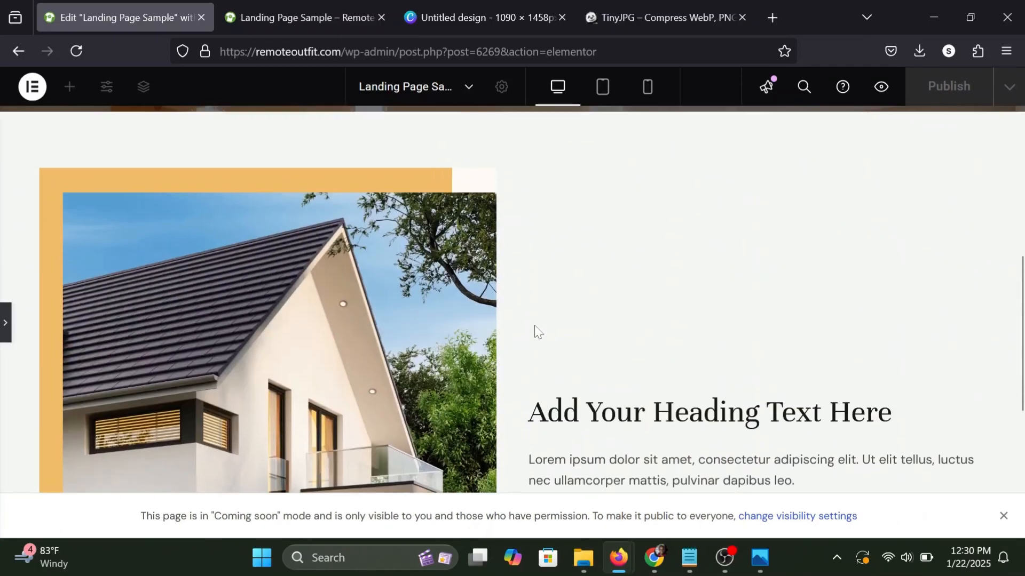
left_click(4, 316)
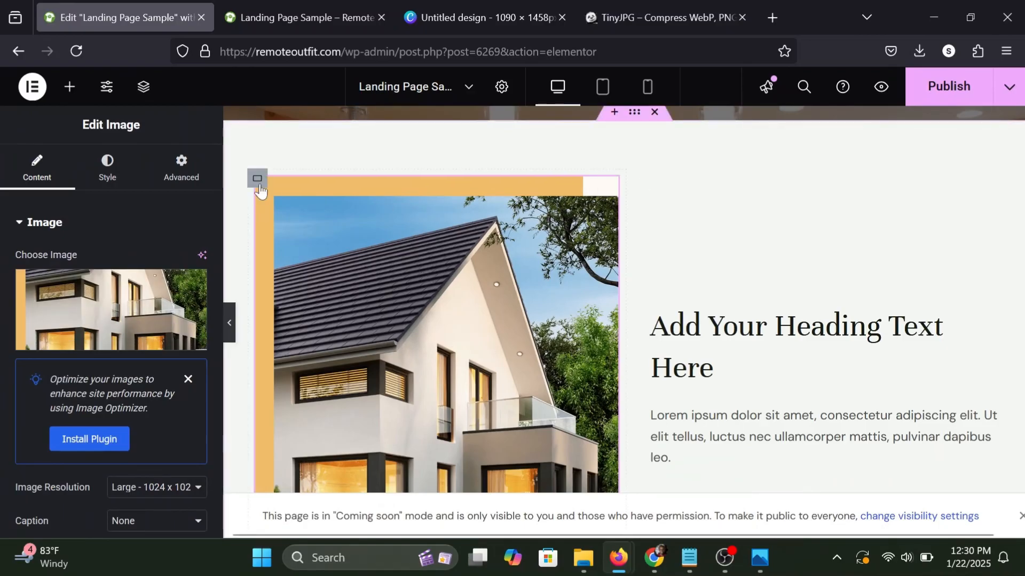
left_click(104, 170)
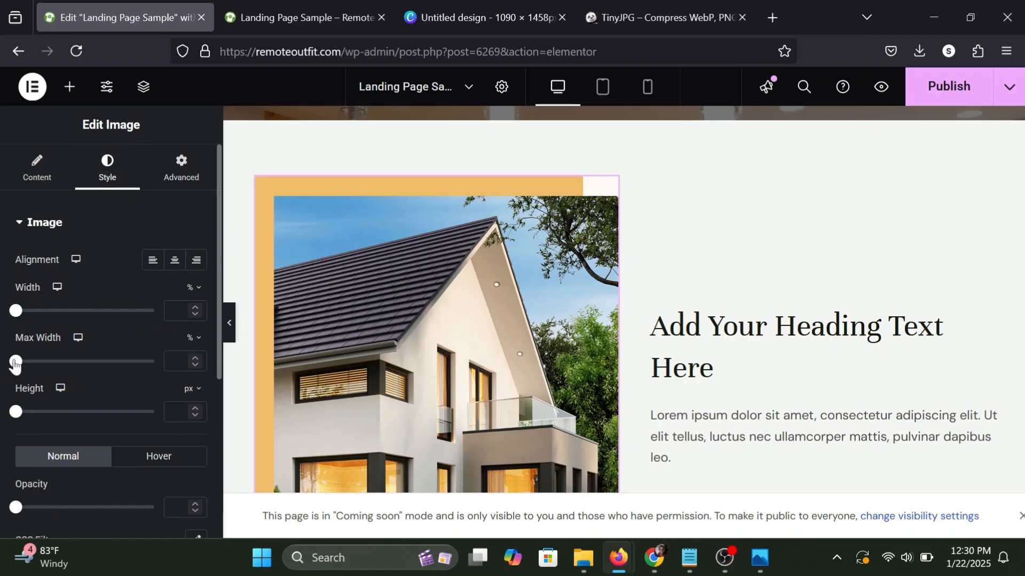
left_click_drag(15, 363, 86, 370)
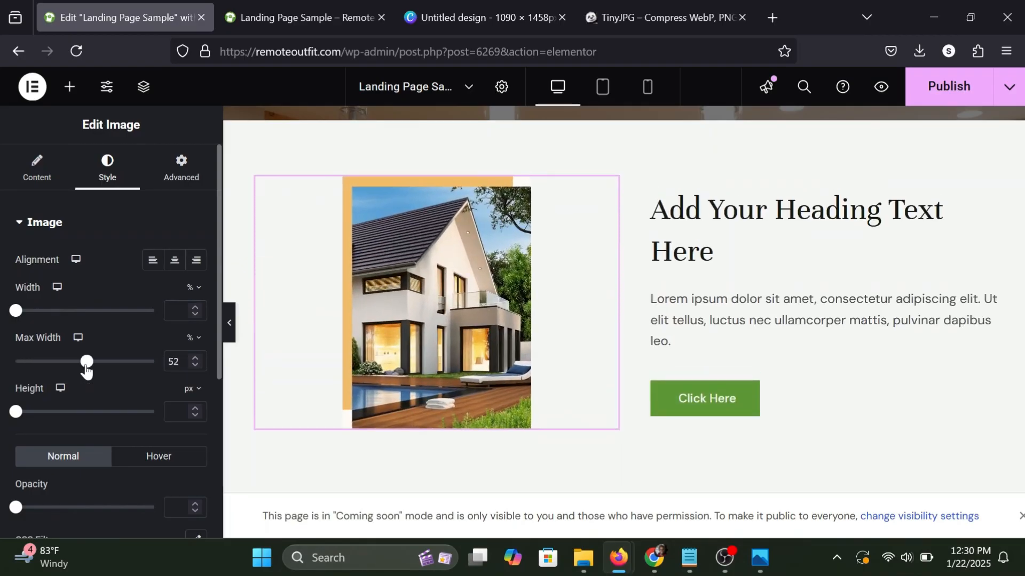
left_click(230, 334)
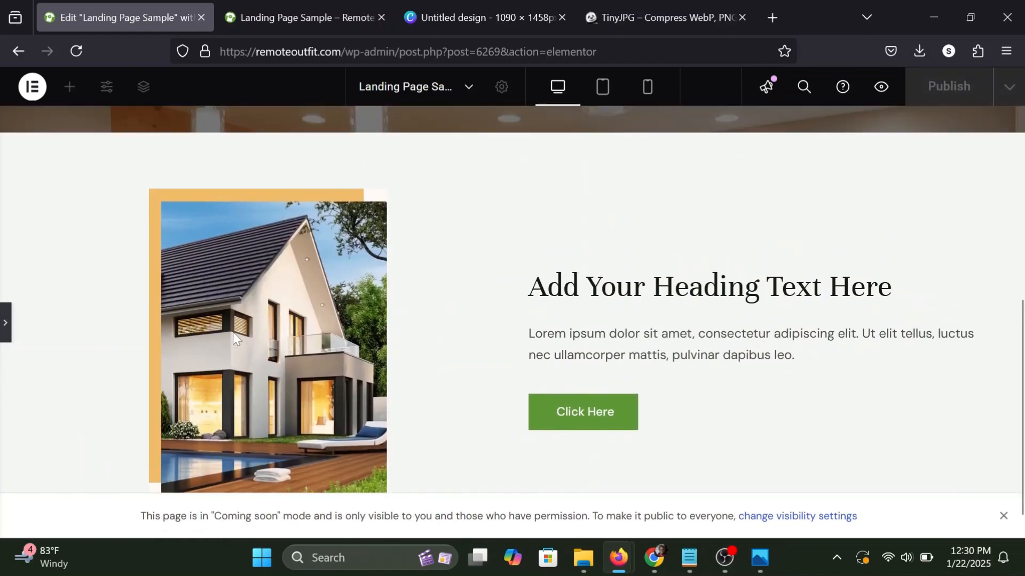
left_click(3, 325)
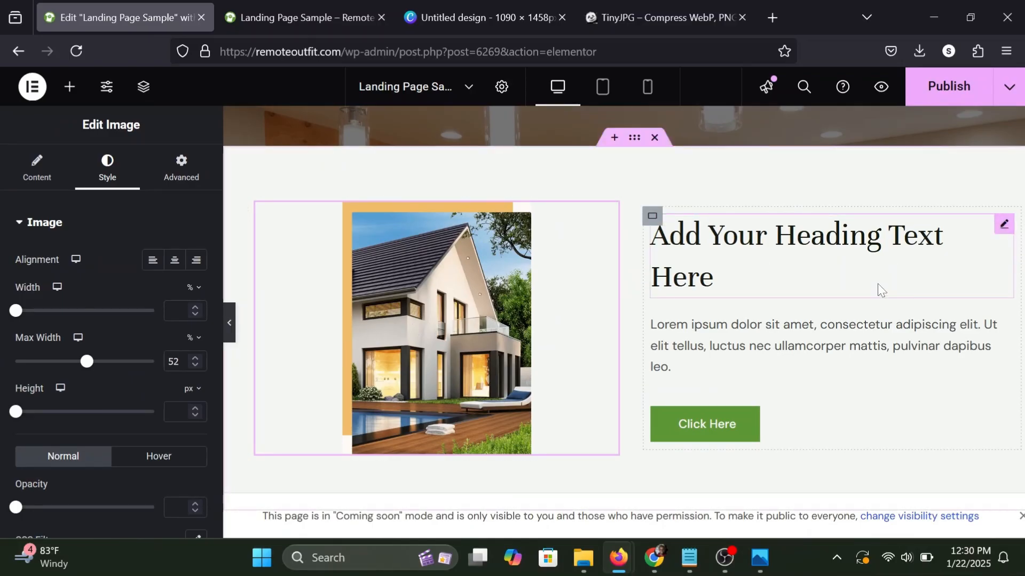
Copy the "We Buy Houses!" heading and paste its style onto the "Add Your Heading Text Here" heading beside the house image.
scroll(877, 283, "up", 5)
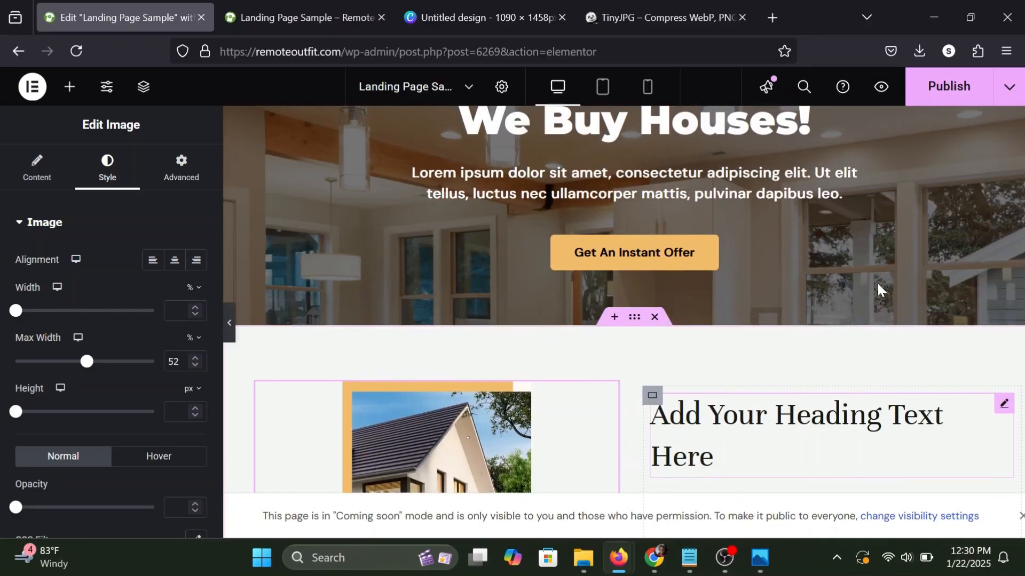
scroll(877, 284, "down", 4)
scroll(877, 284, "up", 3)
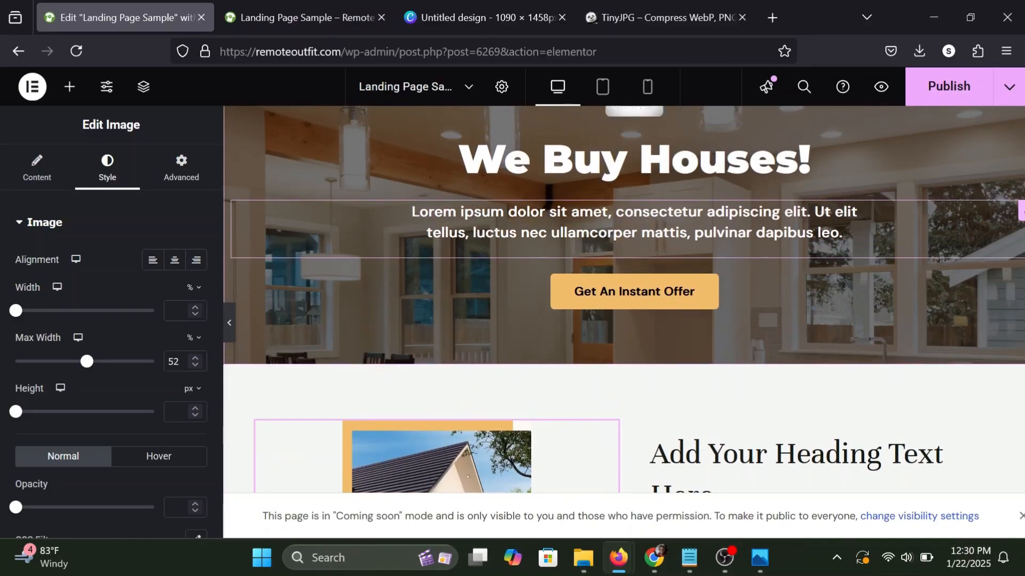
scroll(801, 168, "up", 1)
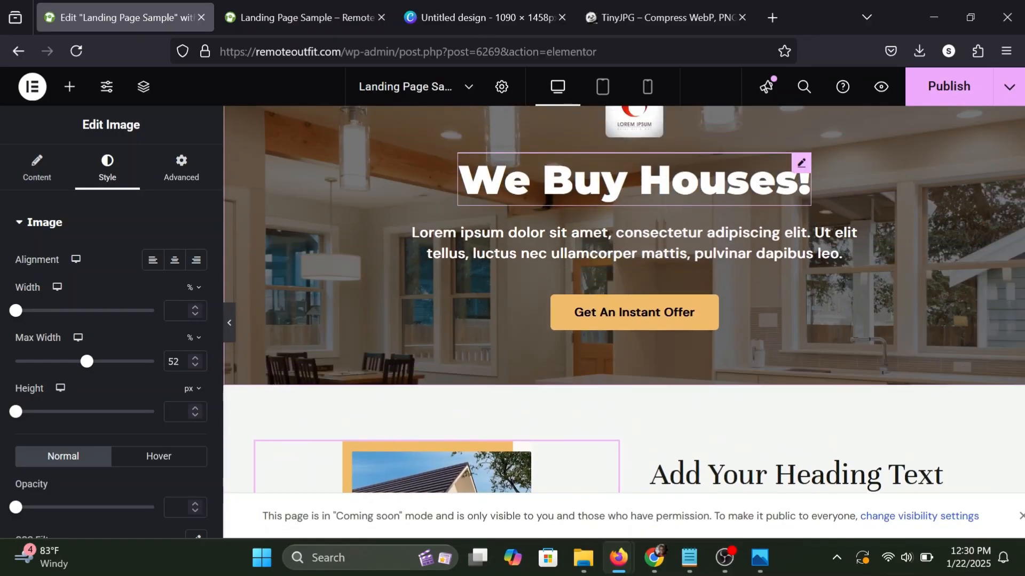
right_click(803, 167)
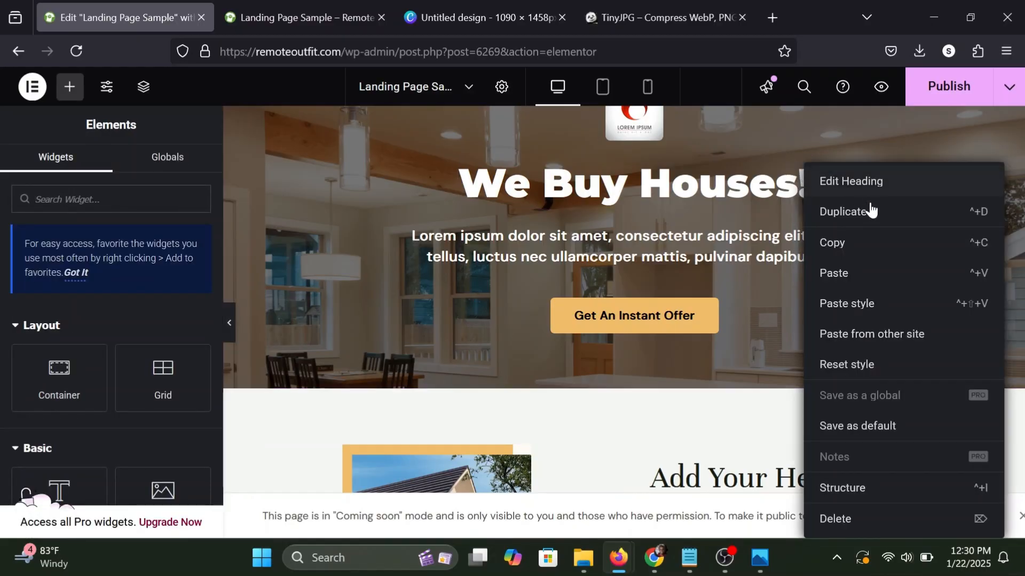
left_click(842, 243)
scroll(961, 245, "down", 4)
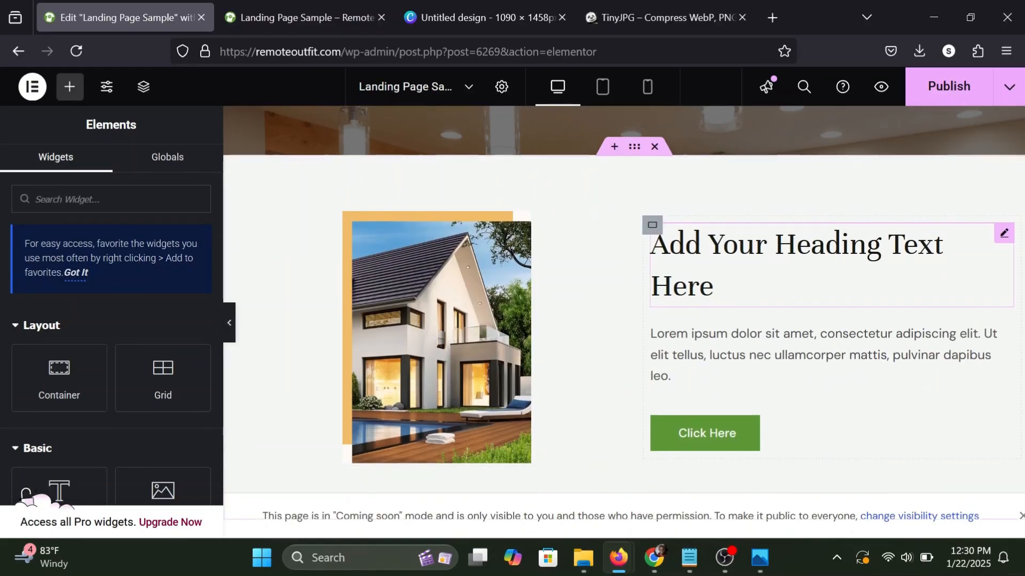
right_click(1002, 241)
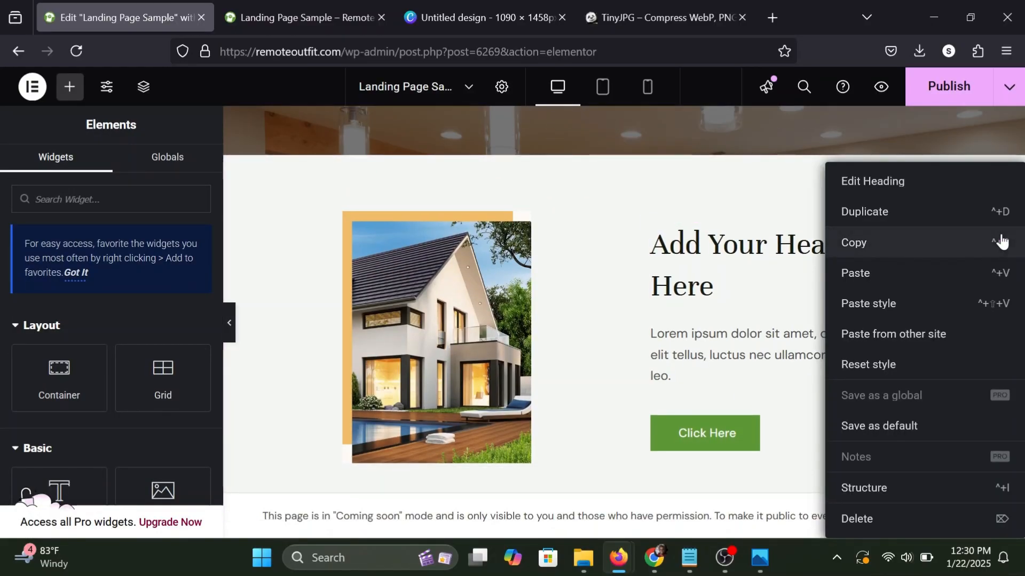
left_click(864, 304)
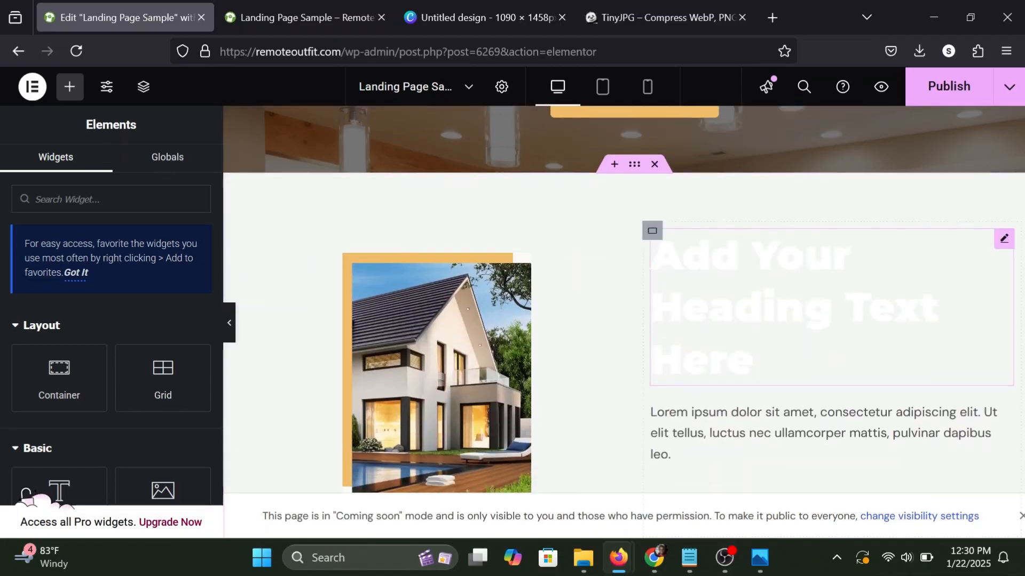
scroll(919, 304, "down", 1)
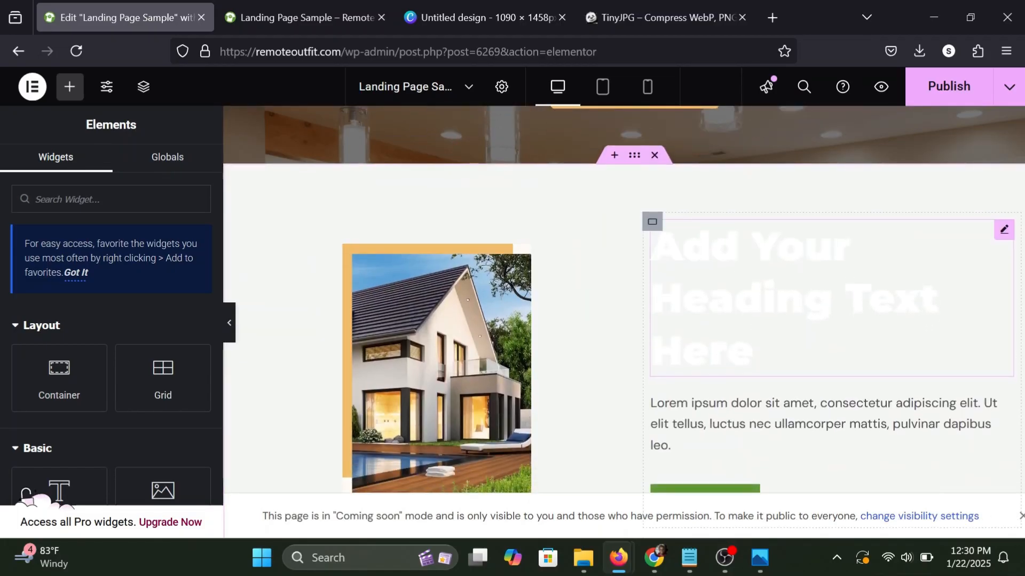
Set the text color of the "Add Your Heading Text Here" heading beside the house image to #333.
left_click(1004, 231)
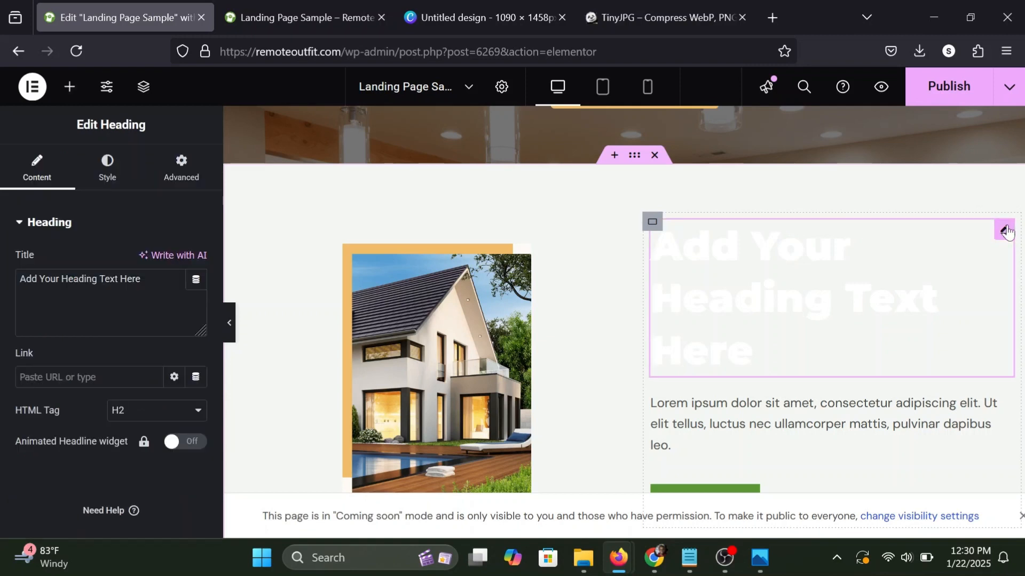
left_click(114, 183)
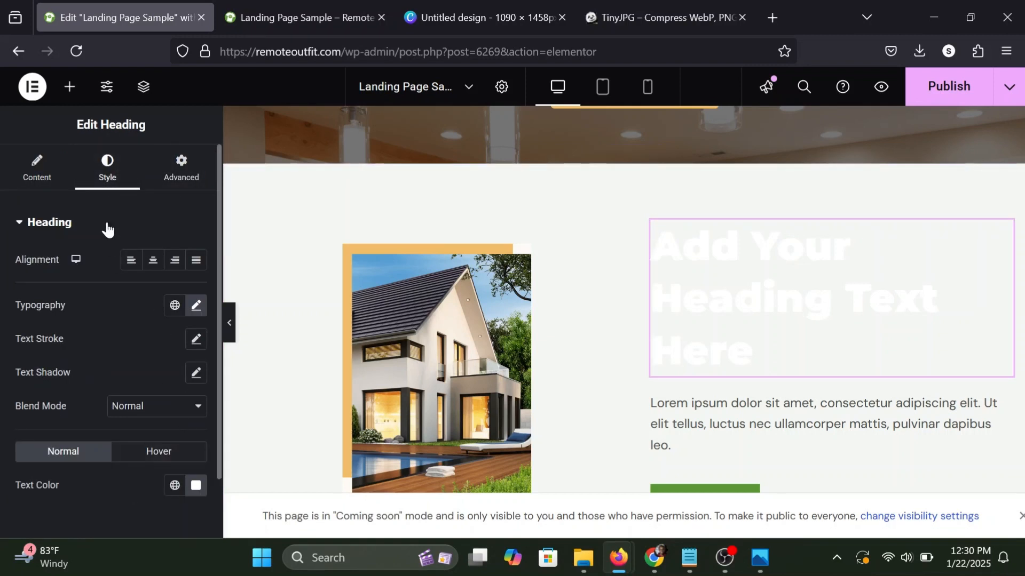
left_click(196, 486)
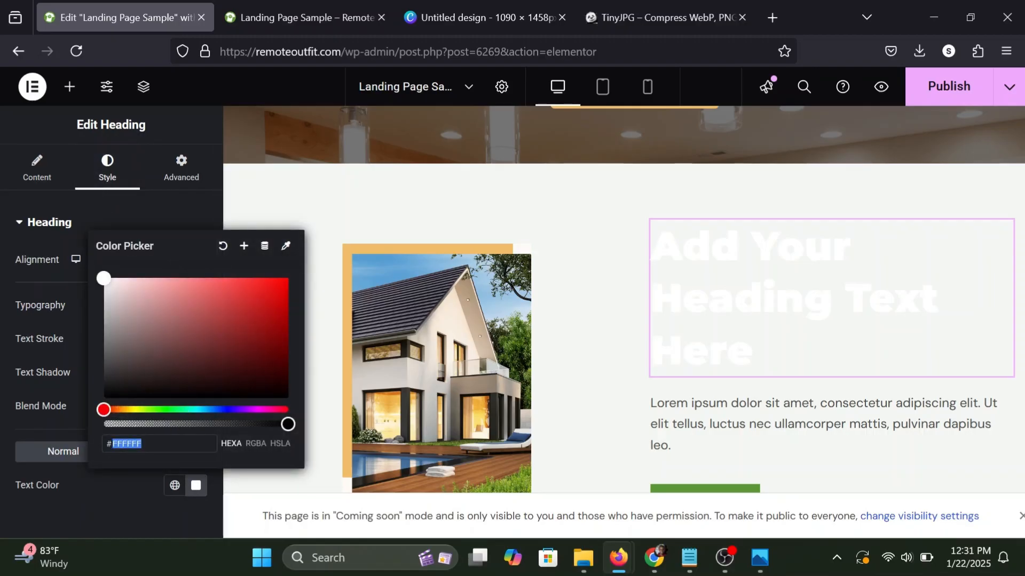
type("333")
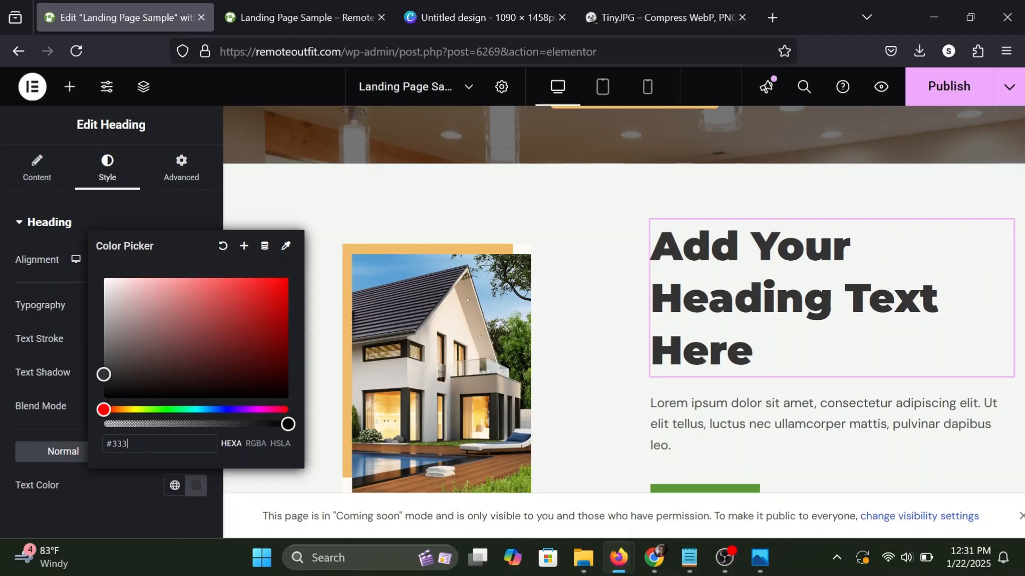
left_click(129, 481)
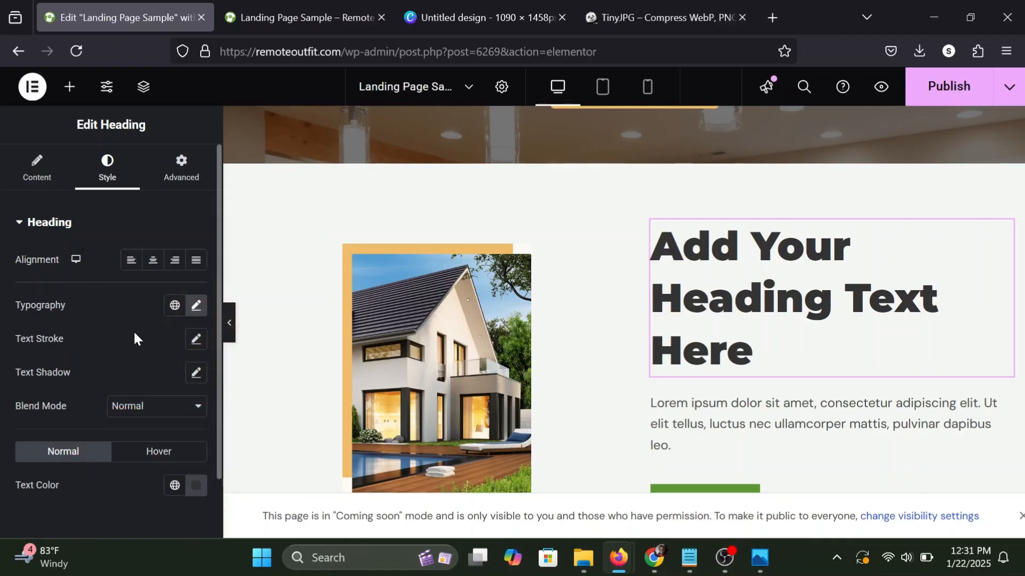
Reduce the font size of the heading beside the house image to 30 px.
left_click(196, 308)
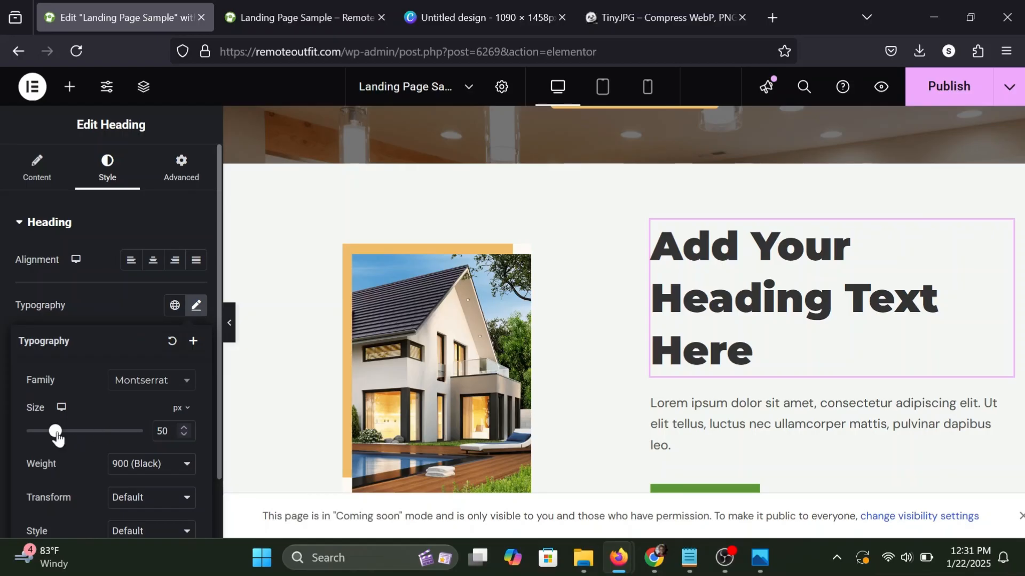
left_click_drag(57, 436, 45, 435)
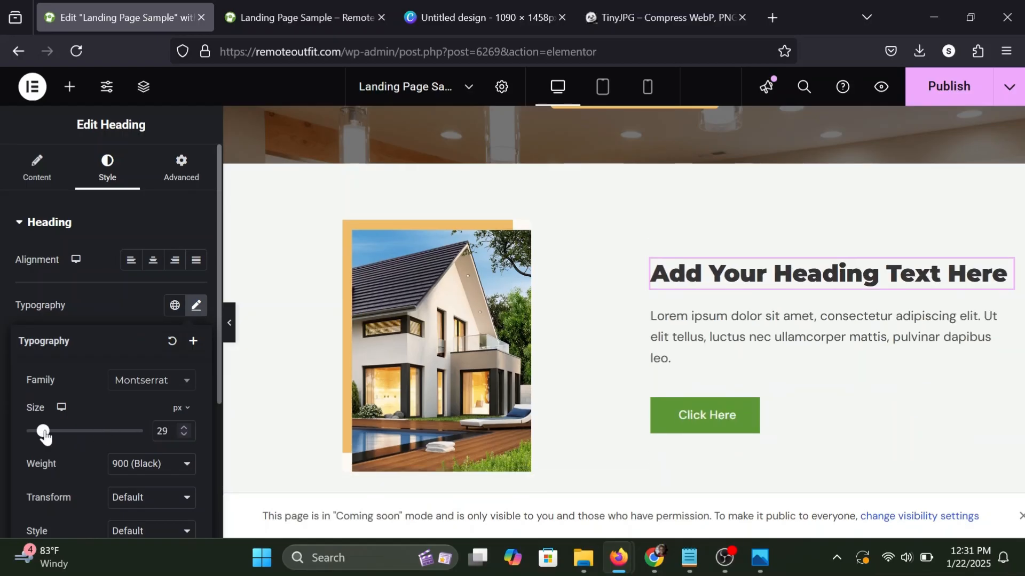
left_click(182, 427)
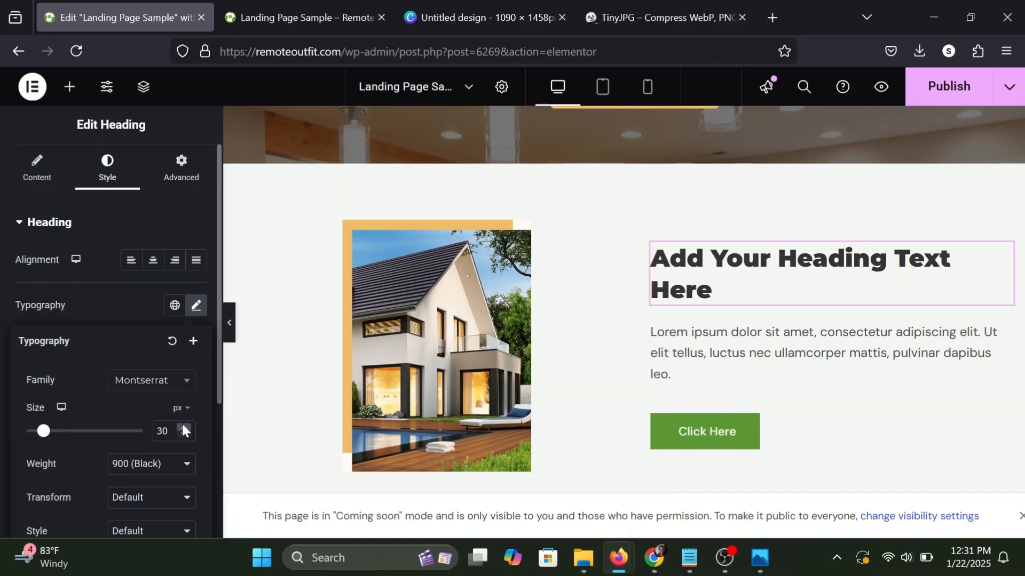
left_click(139, 309)
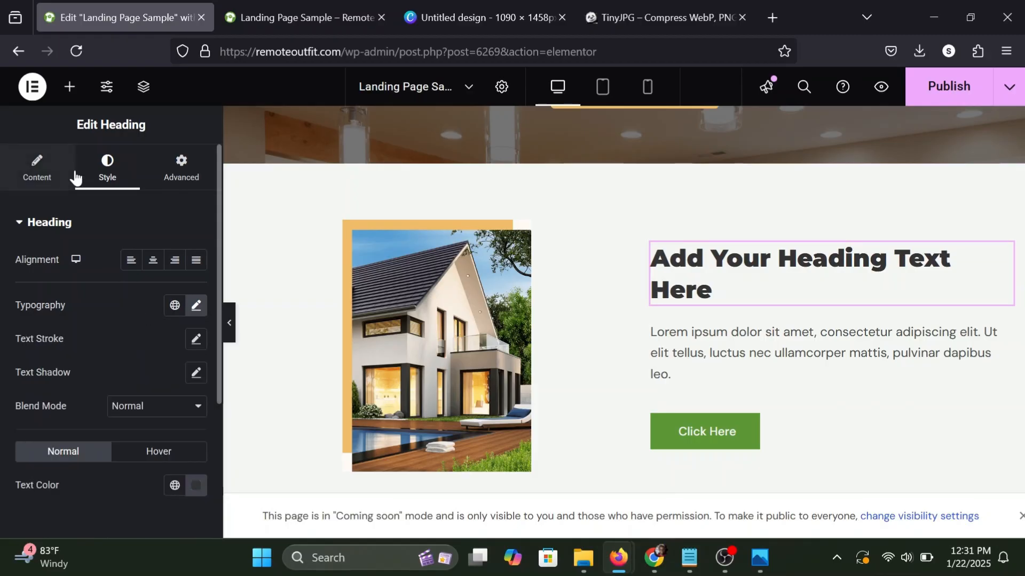
Replace the title of the heading beside the house image with "About Us".
left_click(42, 174)
key("ctrl+a")
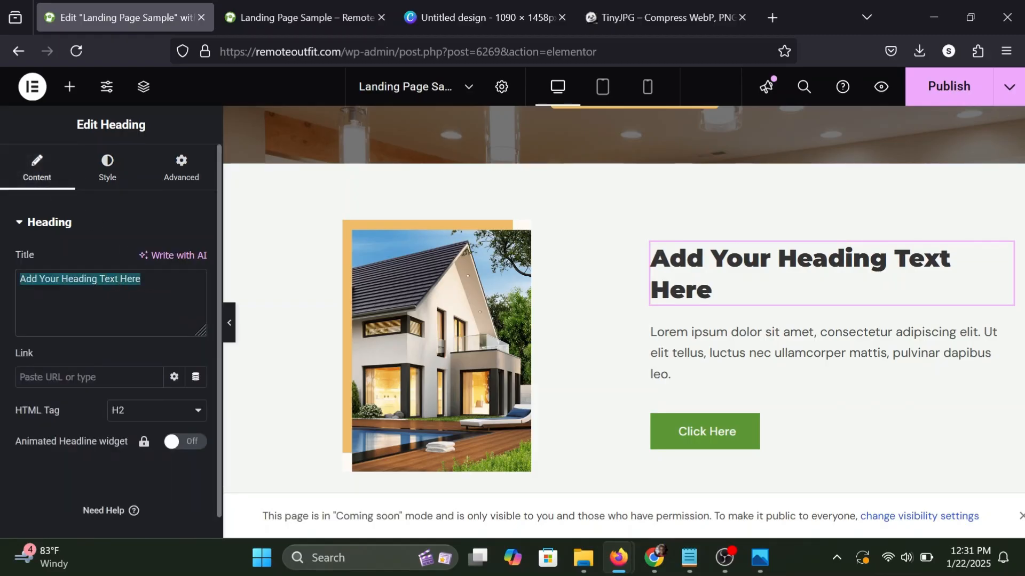
type("About Us")
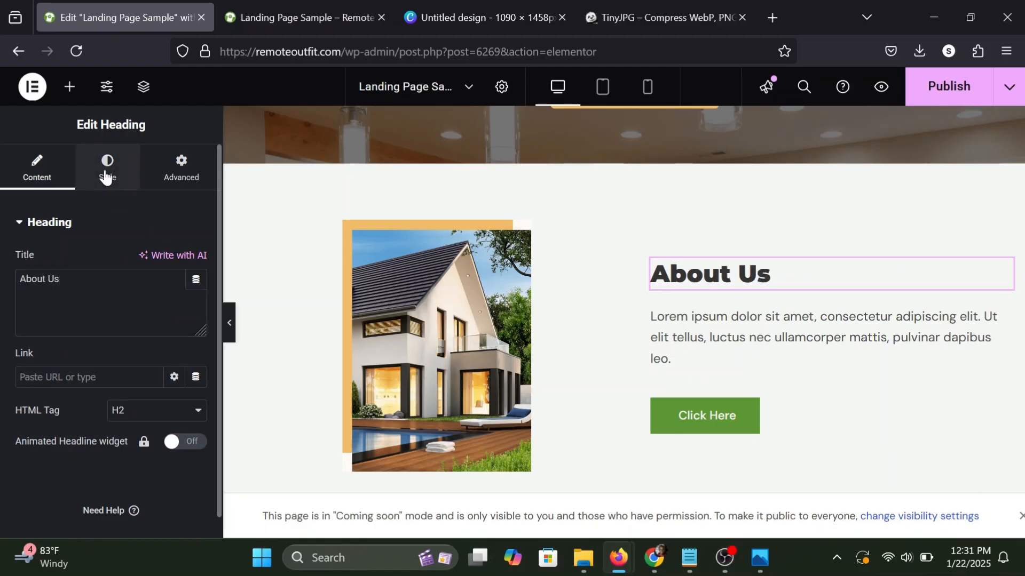
Set the "About Us" heading's font size to 35 px.
left_click(106, 176)
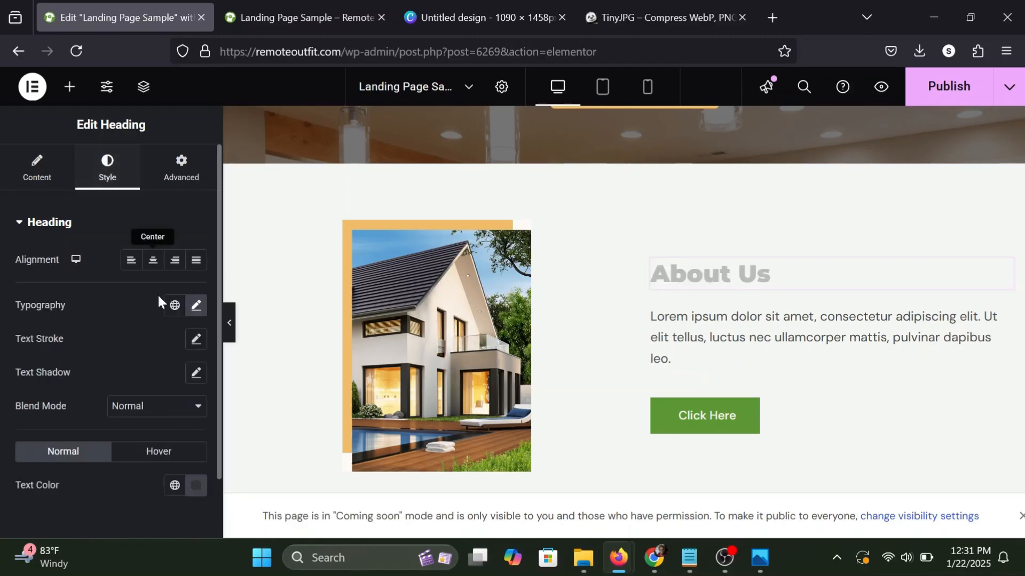
left_click(192, 307)
left_click(184, 428)
left_click(183, 427)
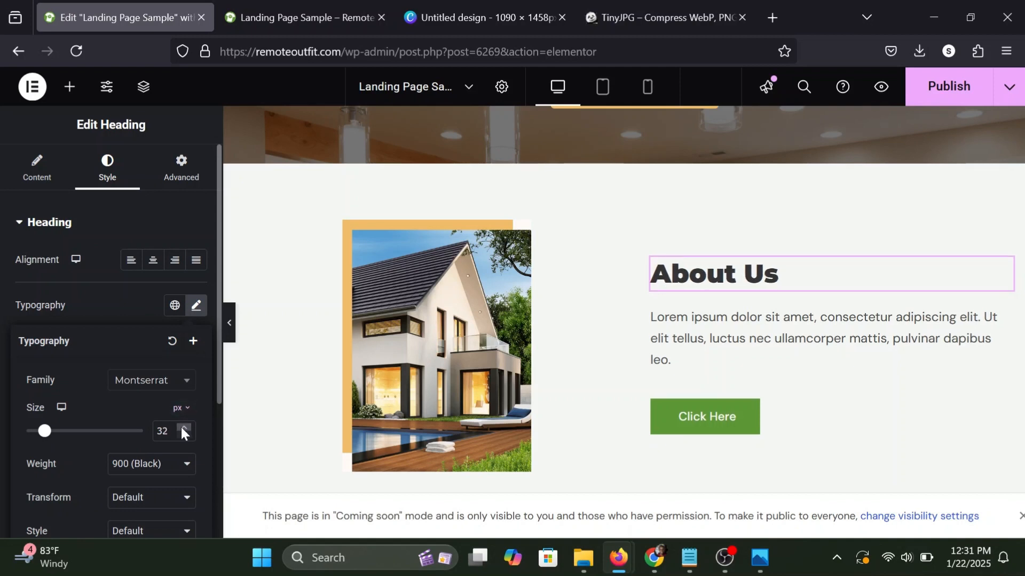
left_click(183, 428)
left_click(183, 428)
left_click(183, 427)
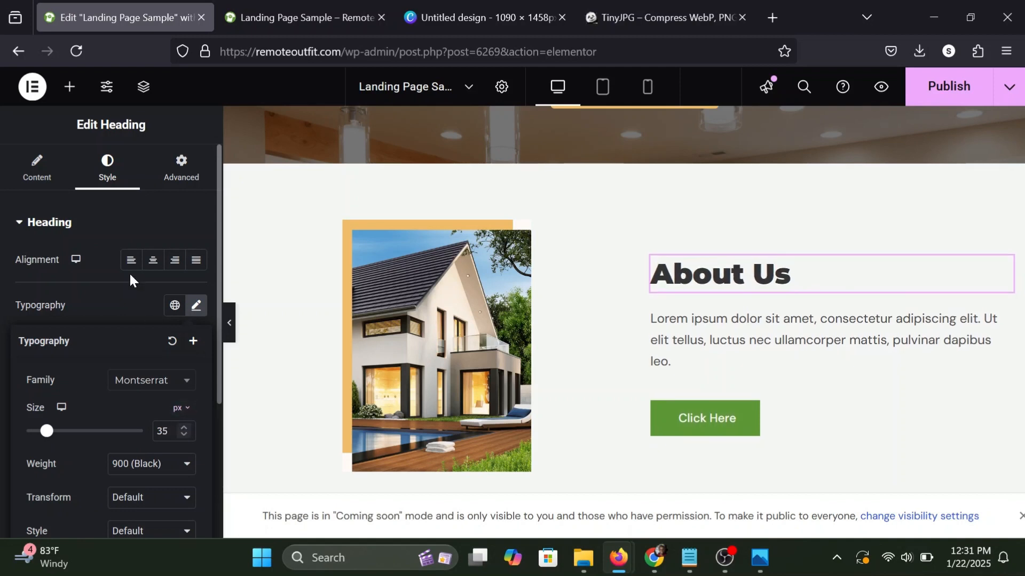
left_click(126, 293)
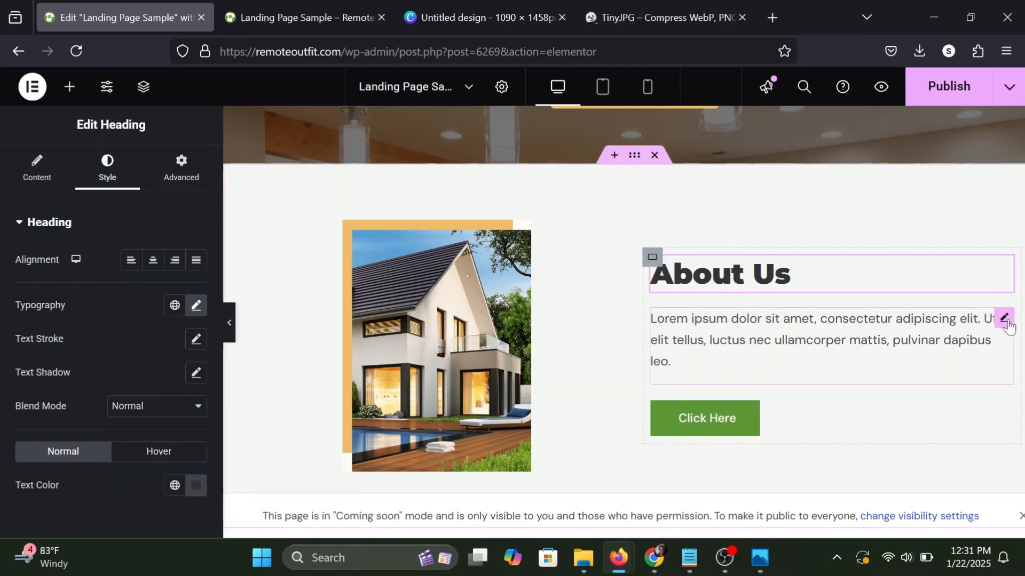
Copy the Lorem ipsum paragraph under "About Us" and paste it below as a second paragraph in the same text block.
left_click(1005, 319)
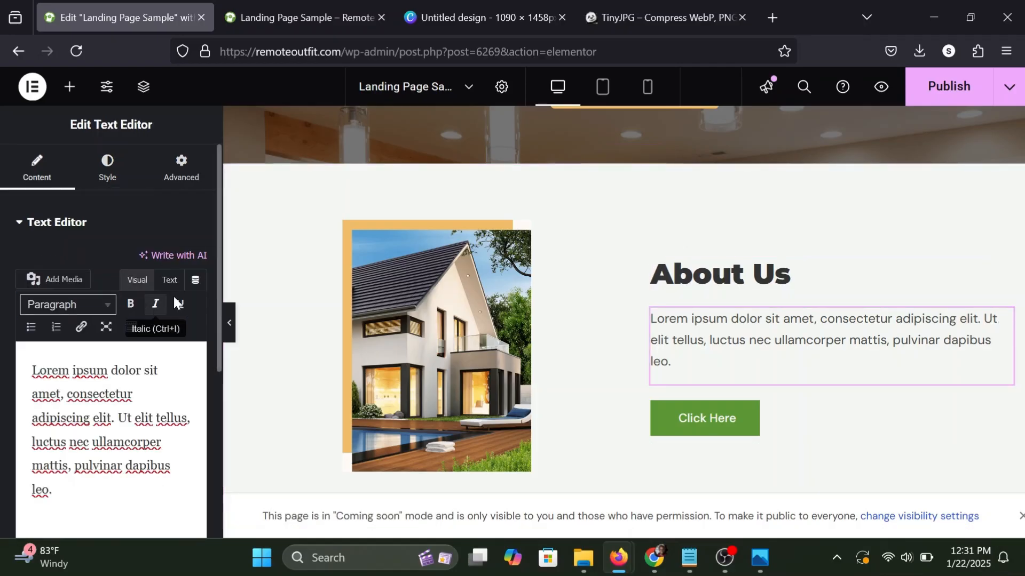
left_click_drag(126, 466, 112, 443)
left_click(53, 490)
left_click_drag(53, 490, 32, 370)
key("ctrl+c")
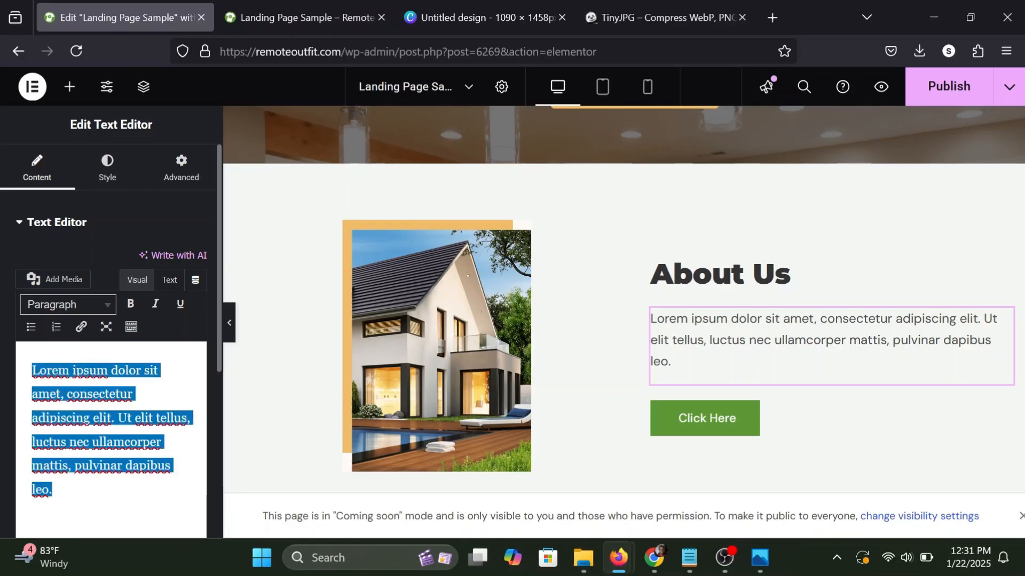
left_click(53, 490)
key("Return")
key("ctrl+v")
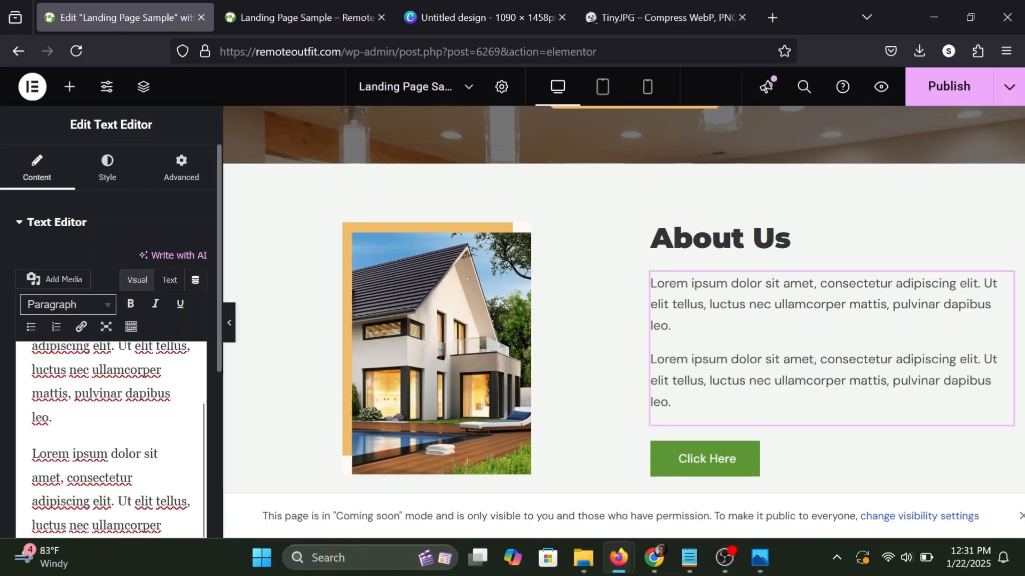
left_click(70, 87)
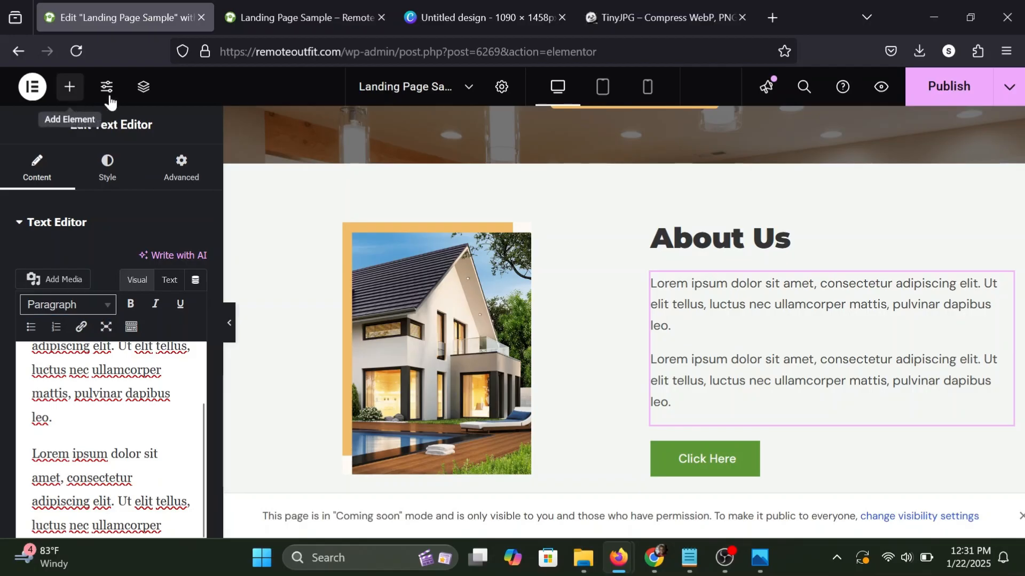
Copy the hero's "Get An Instant Offer" button and paste its style onto the "Click Here" button in the About Us section.
scroll(635, 319, "down", 1)
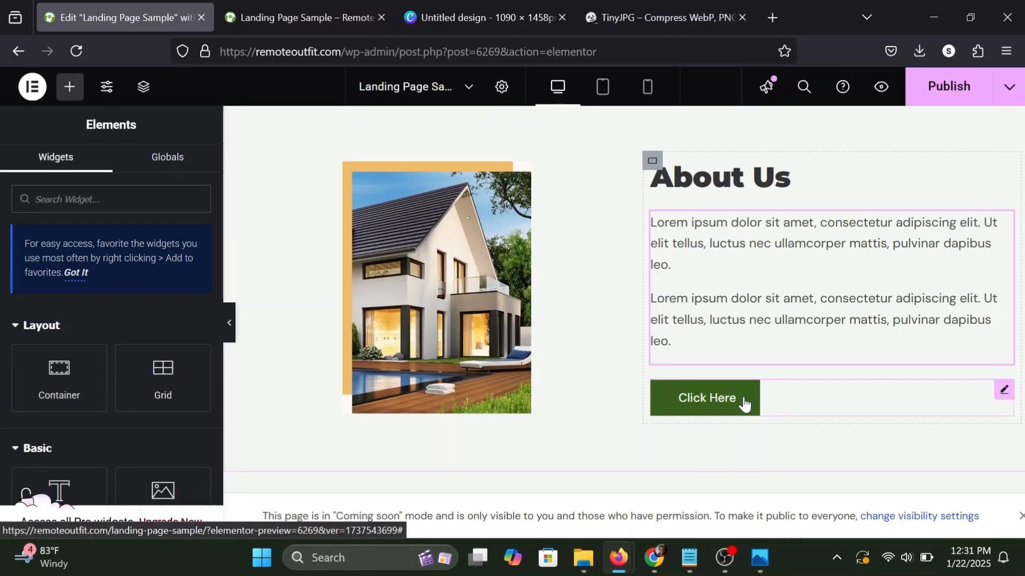
scroll(745, 405, "up", 3)
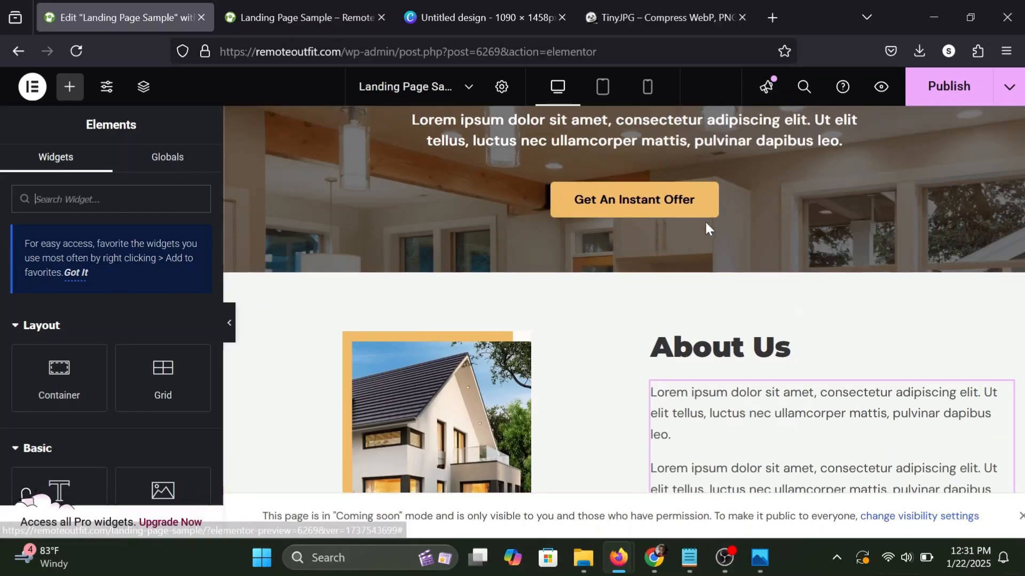
right_click(710, 201)
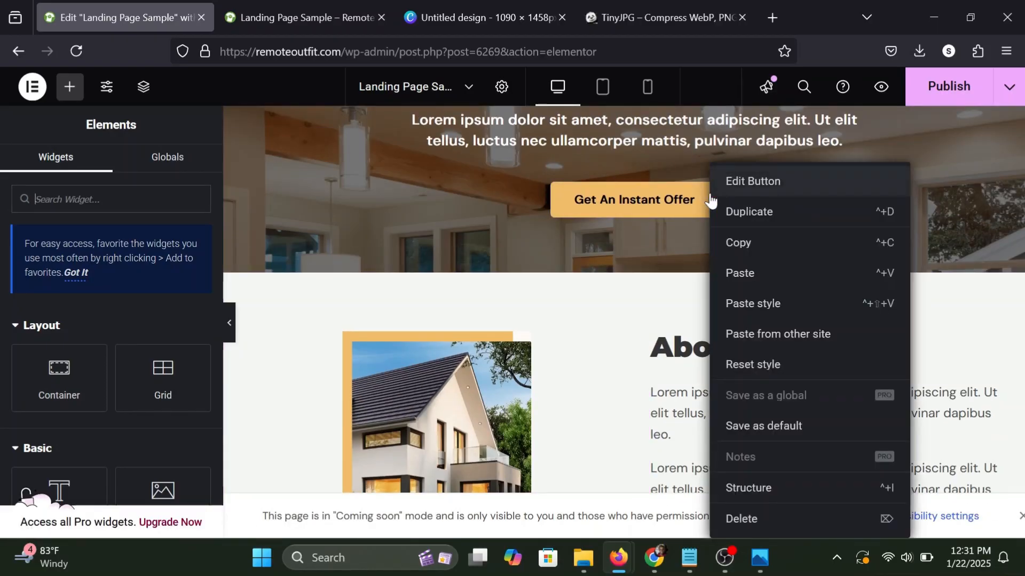
left_click(745, 241)
scroll(747, 242, "down", 5)
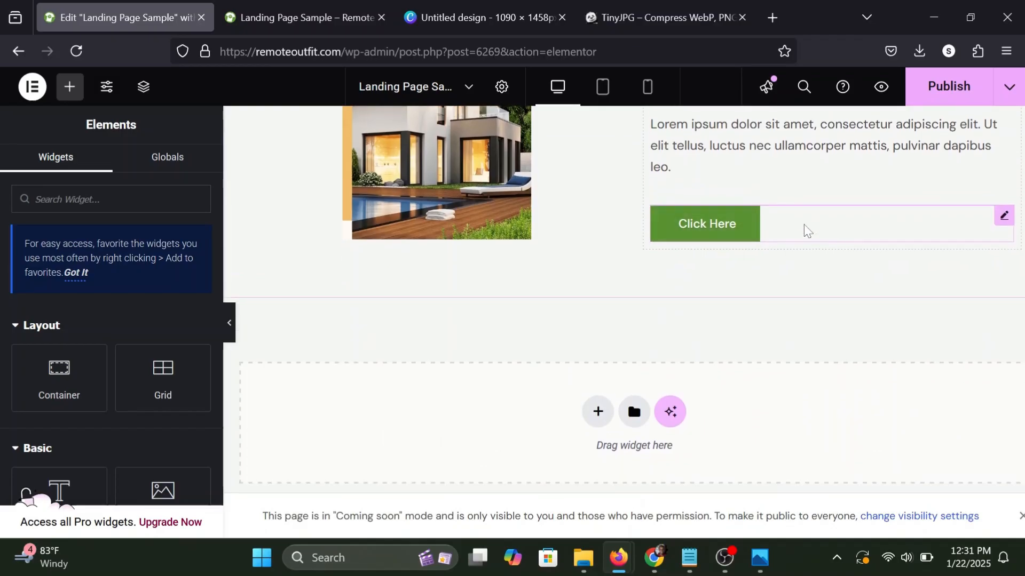
right_click(807, 227)
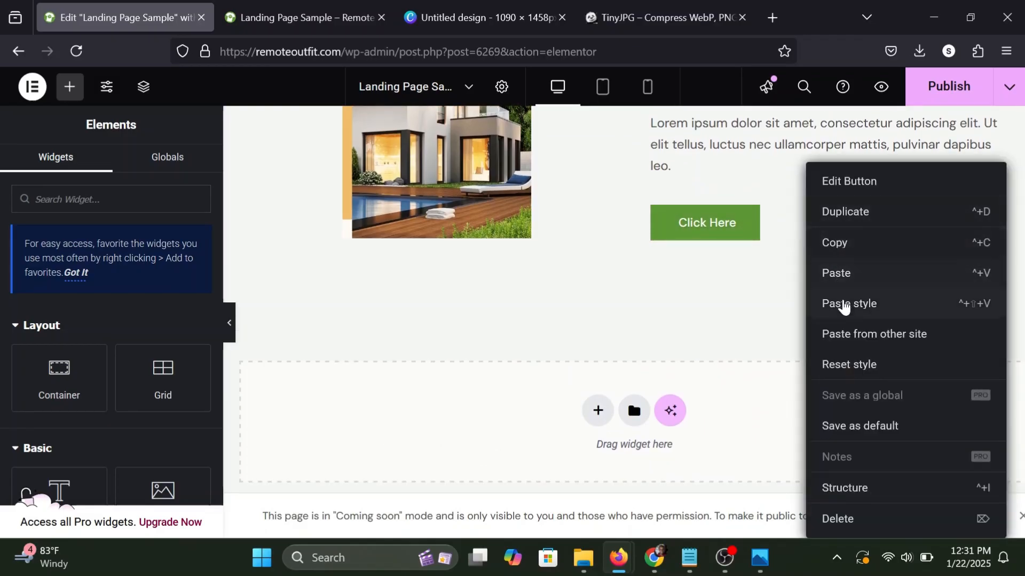
left_click(843, 304)
scroll(814, 245, "up", 2)
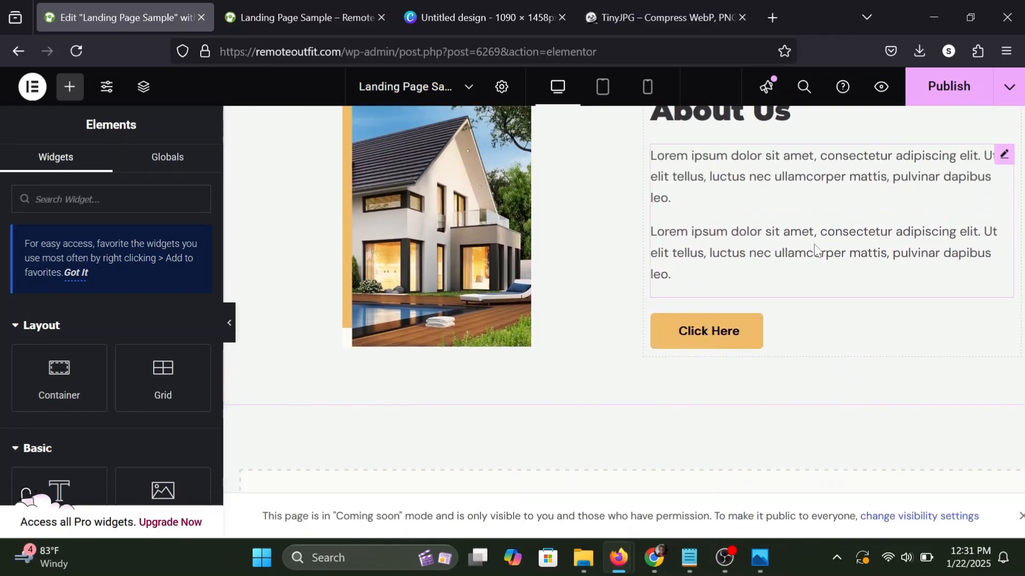
Look over the finished About Us section and publish the page changes.
scroll(747, 288, "up", 1)
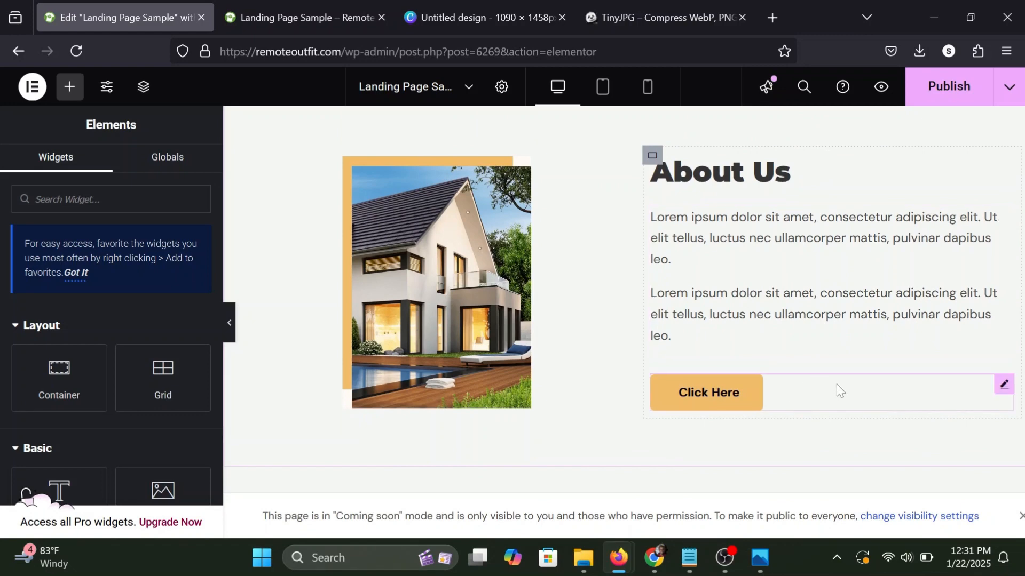
scroll(694, 246, "up", 4)
scroll(705, 277, "down", 4)
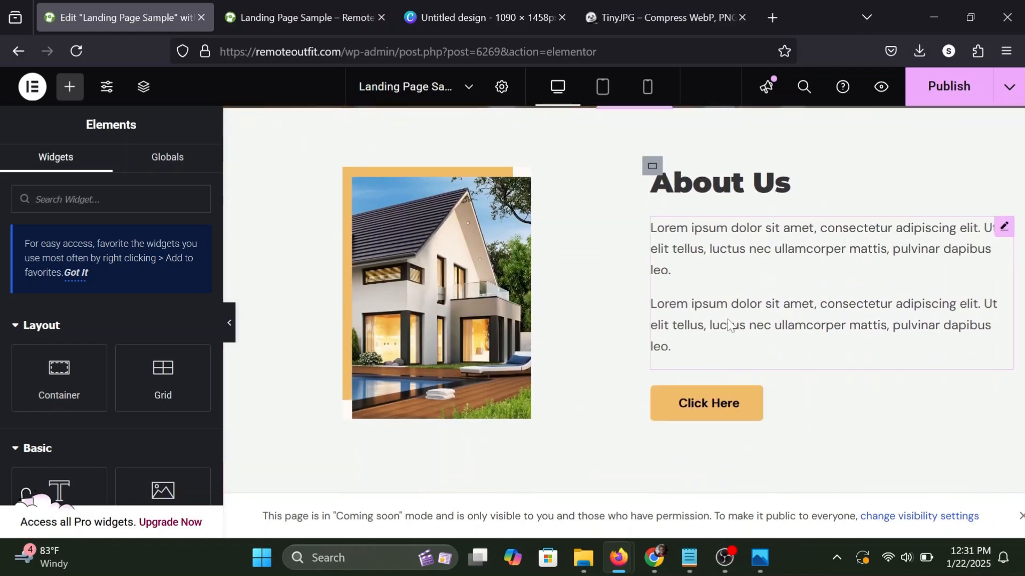
scroll(729, 323, "down", 1)
left_click(945, 95)
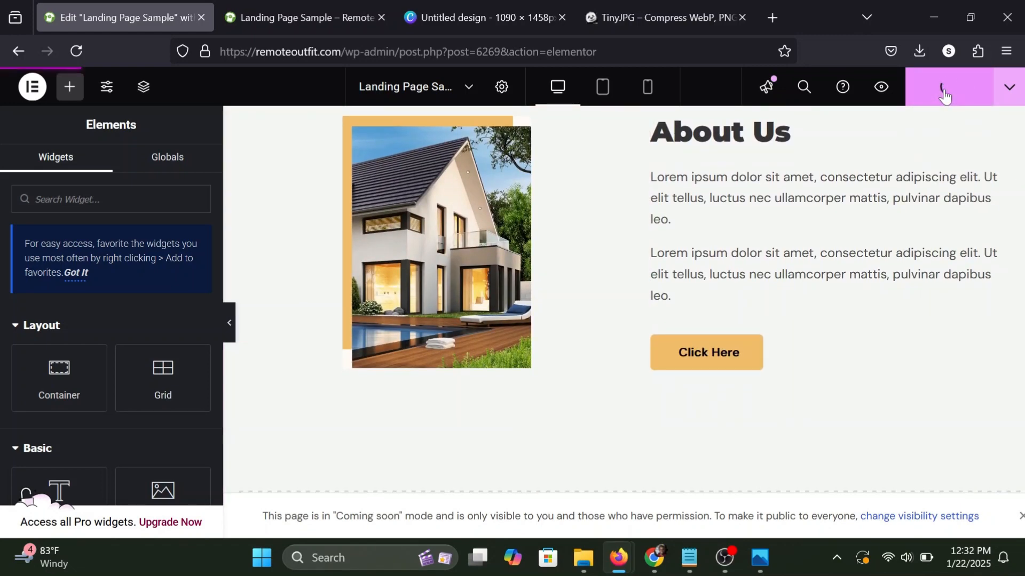
scroll(800, 240, "up", 2)
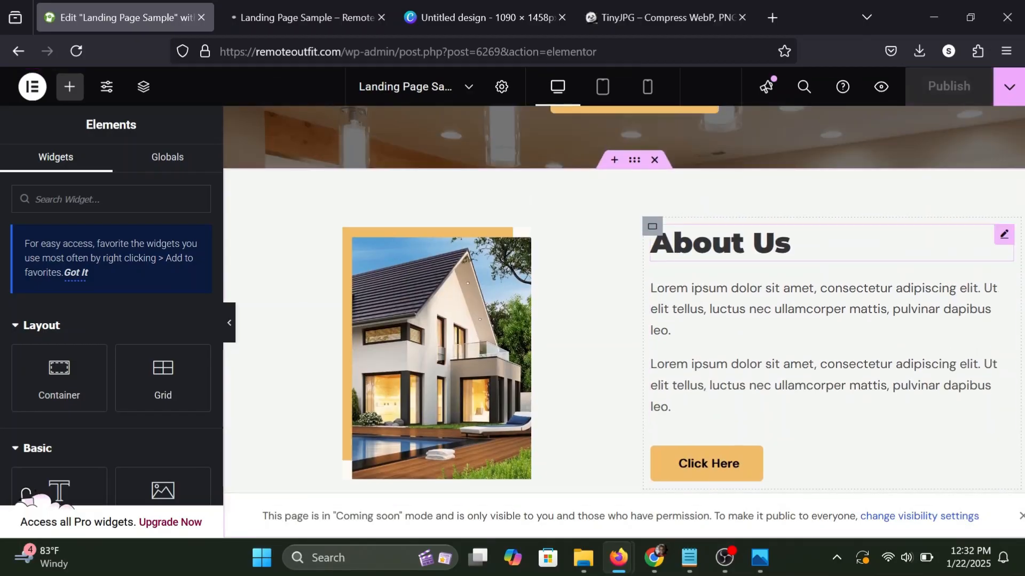
Check the hero and About Us sections in the Landing Page Sample preview and return to the Elementor editor.
left_click(374, 12)
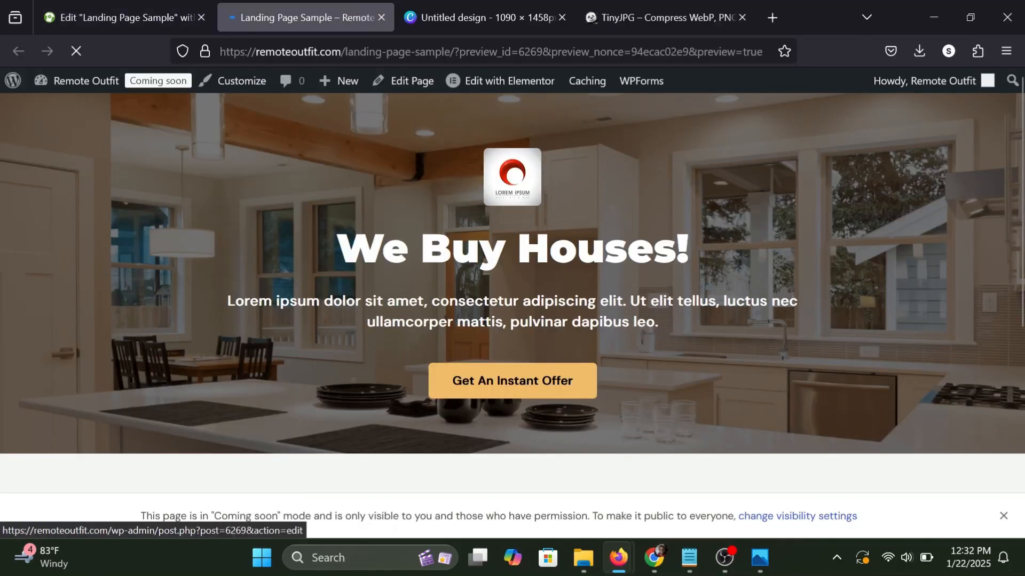
scroll(423, 251, "down", 6)
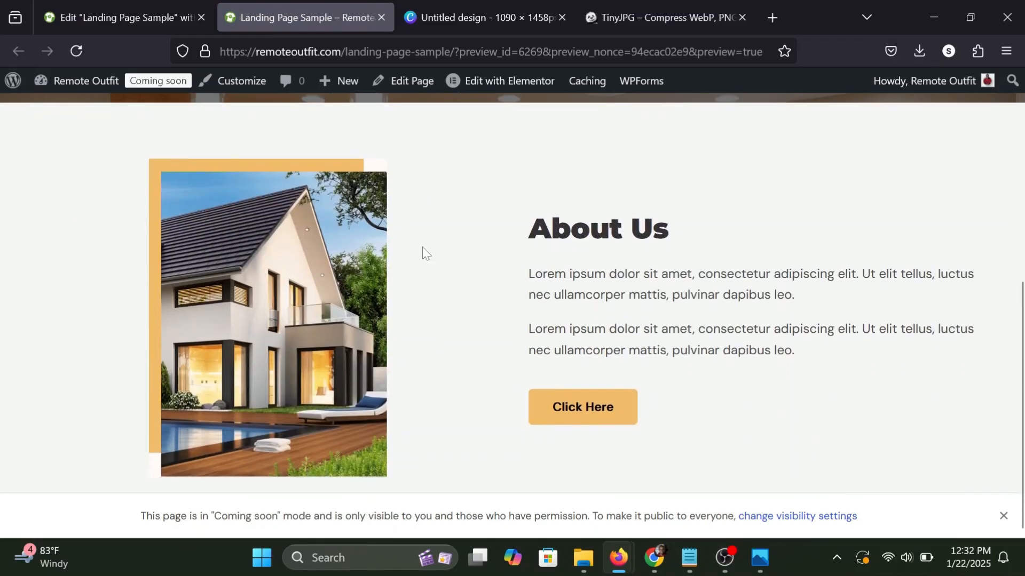
scroll(422, 251, "up", 6)
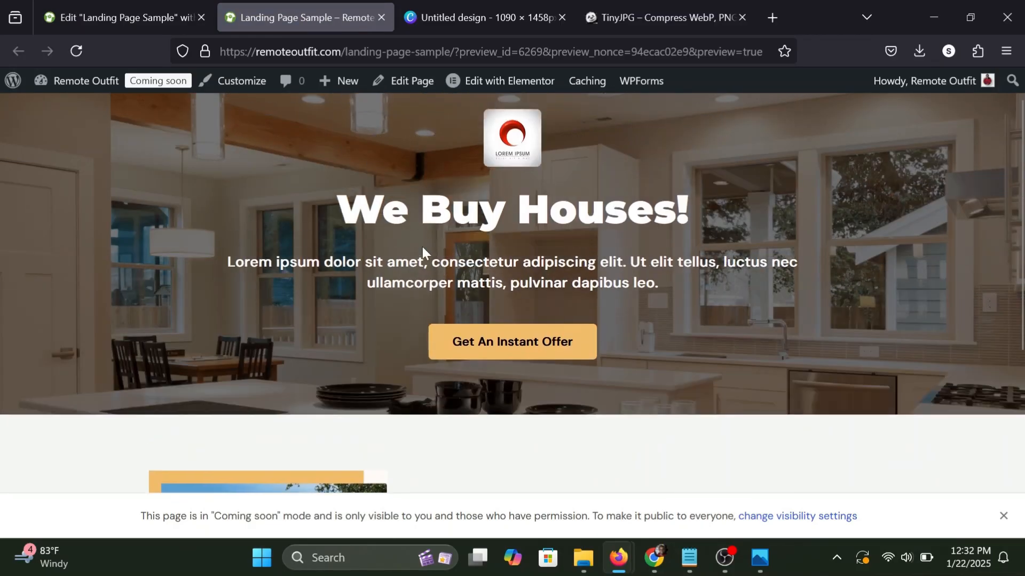
scroll(422, 251, "down", 6)
scroll(422, 247, "up", 1)
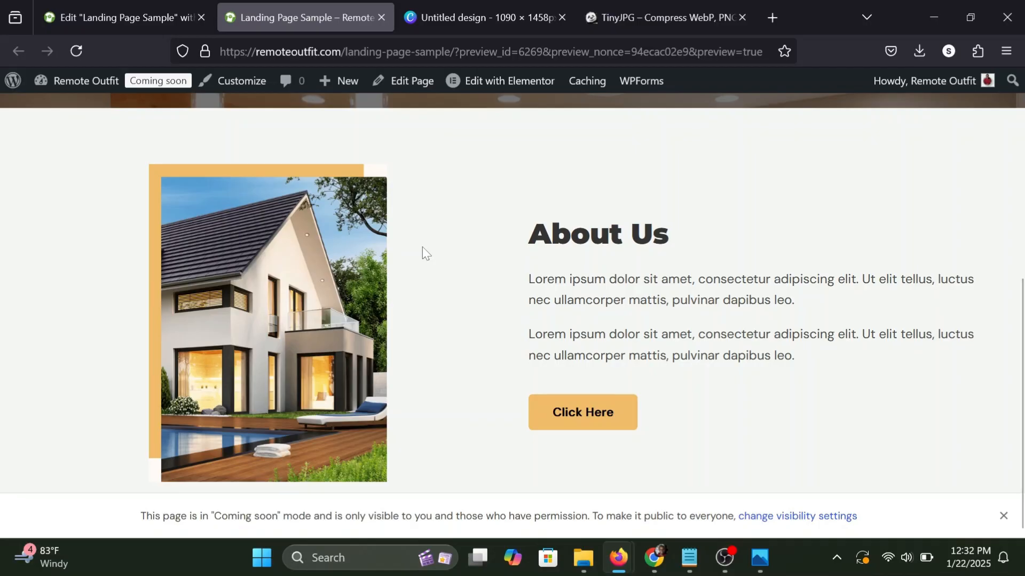
scroll(421, 247, "up", 6)
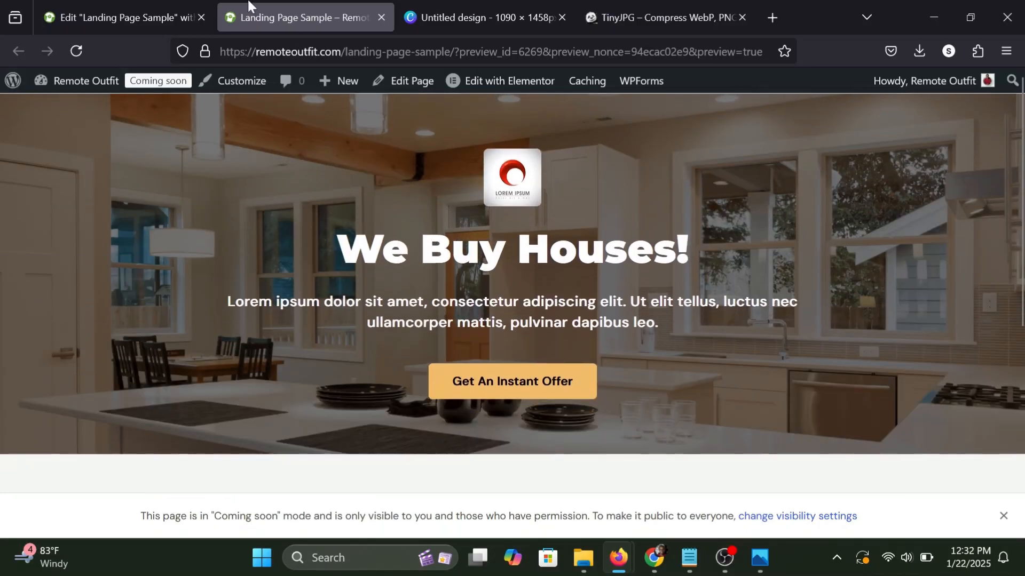
left_click(182, 8)
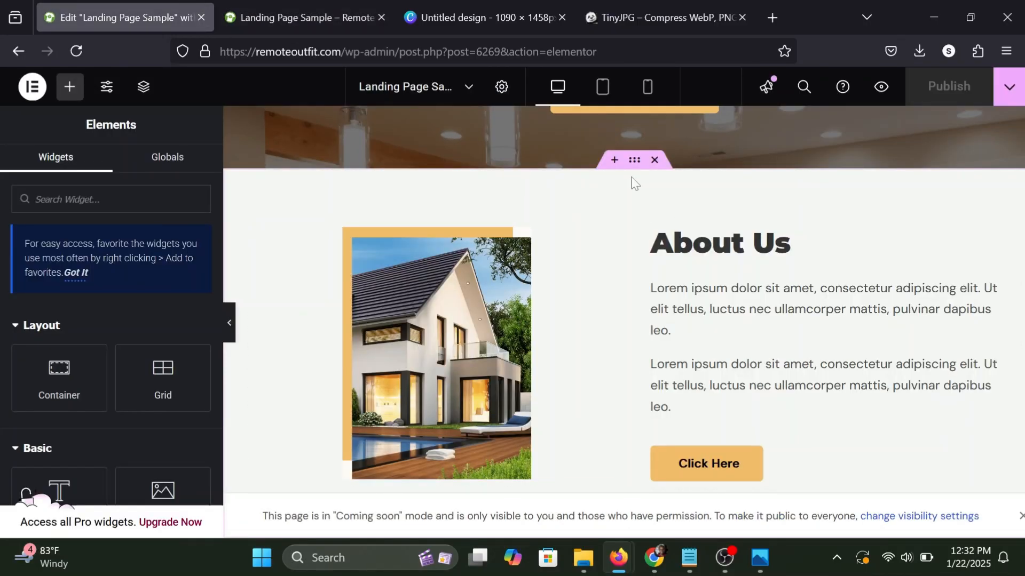
Give the About Us container a classic background overlay using the kitchen image Untitled-design231.png from the media library.
left_click(634, 166)
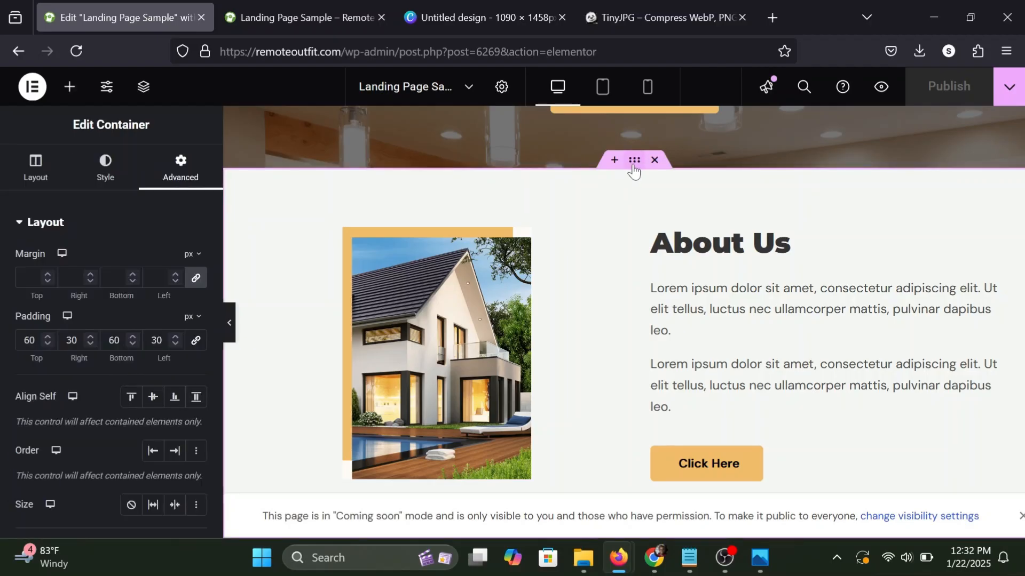
left_click(116, 179)
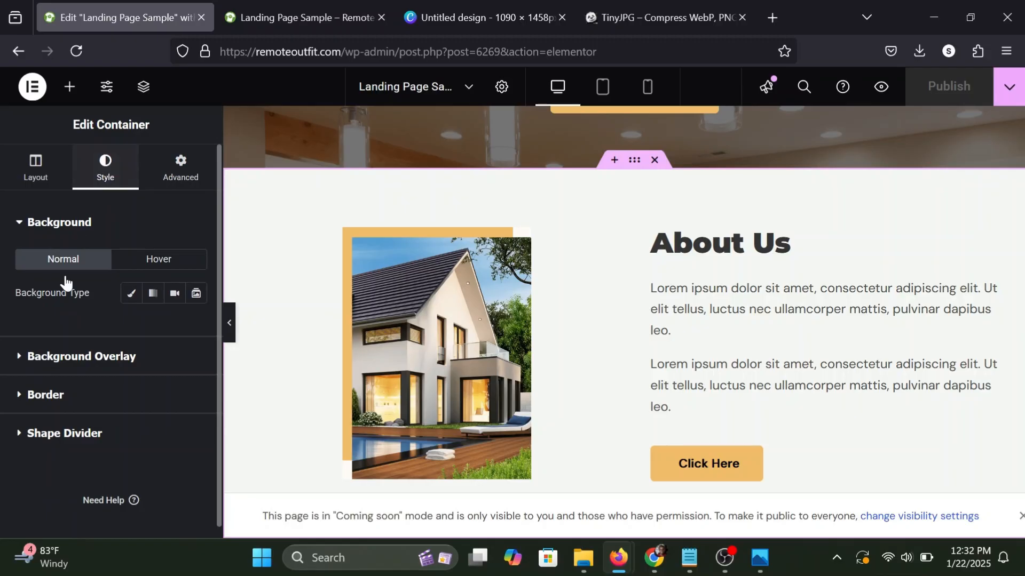
left_click(40, 358)
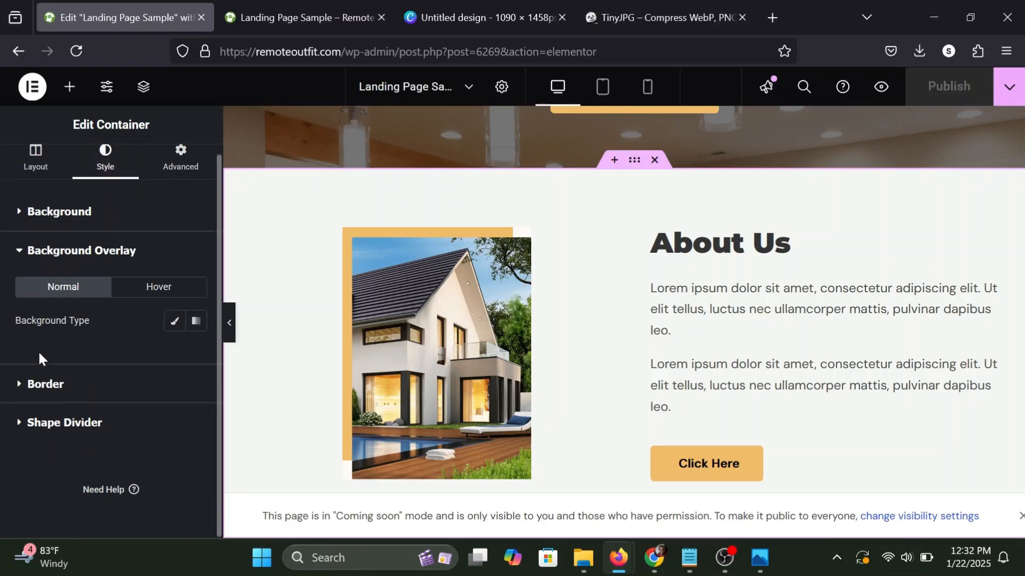
left_click(173, 321)
scroll(155, 369, "down", 2)
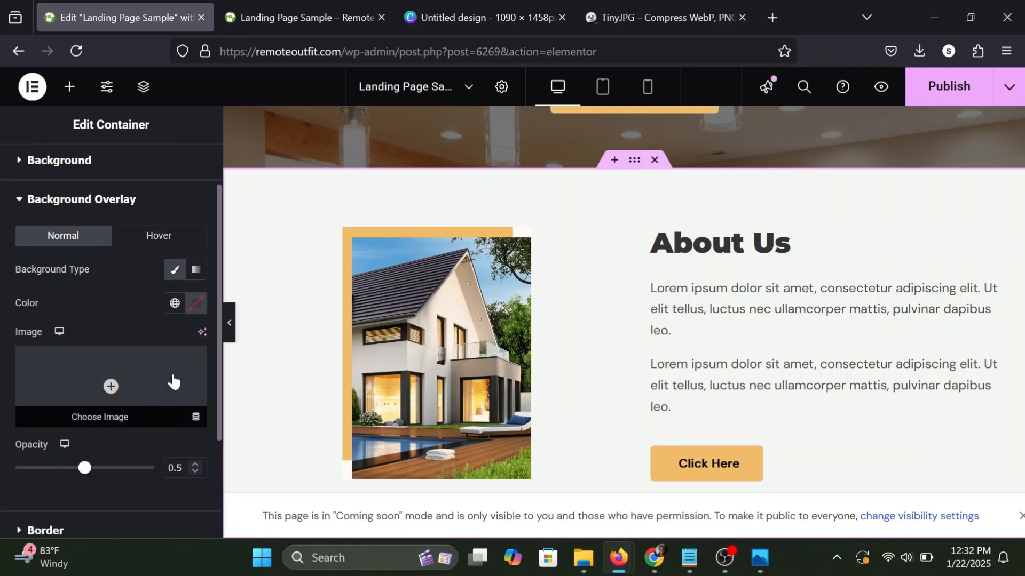
left_click(113, 412)
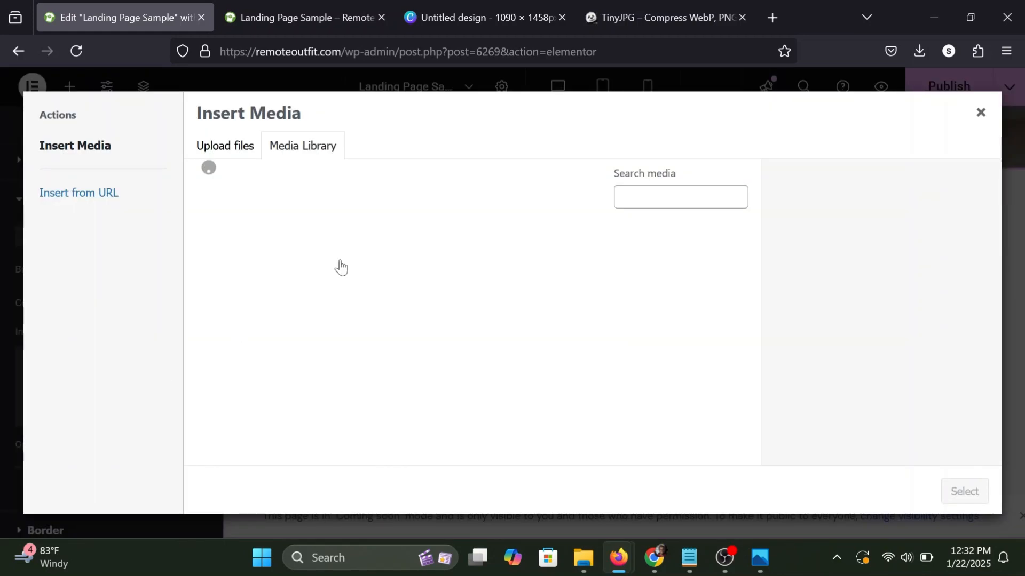
left_click(473, 274)
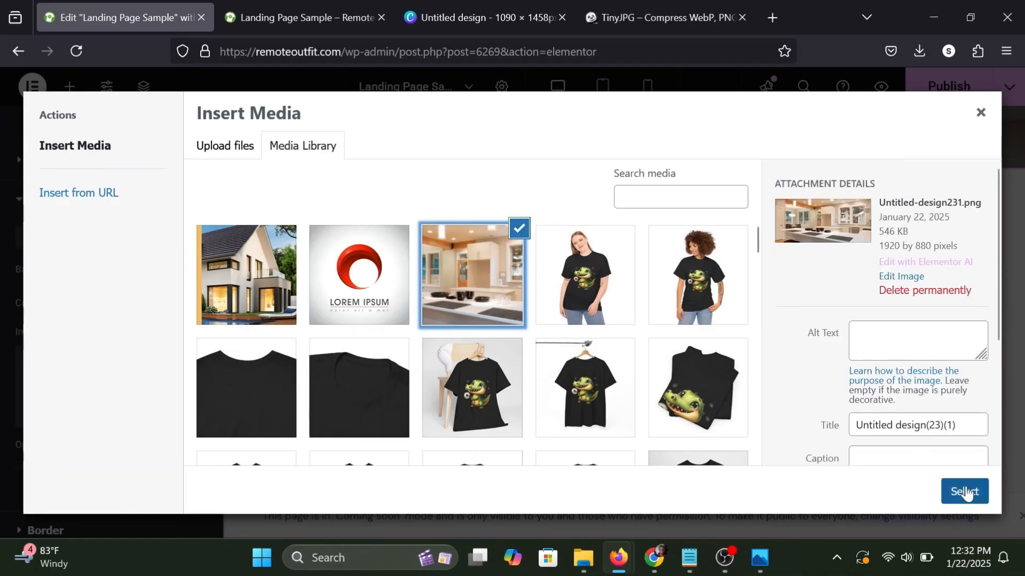
left_click(964, 491)
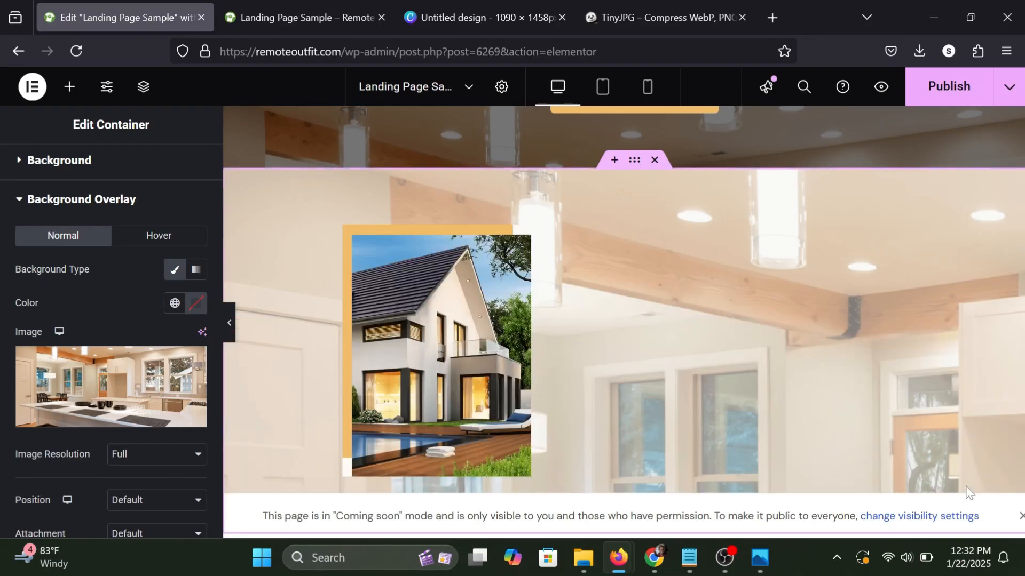
Set the About Us overlay image's display size to Cover and its position to Center Center.
scroll(151, 437, "down", 5)
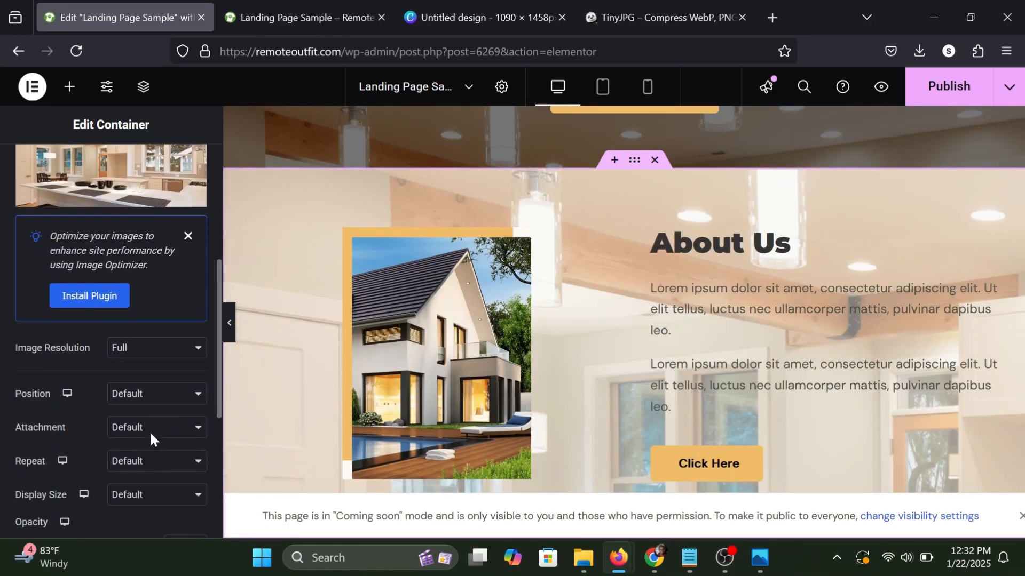
left_click(114, 451)
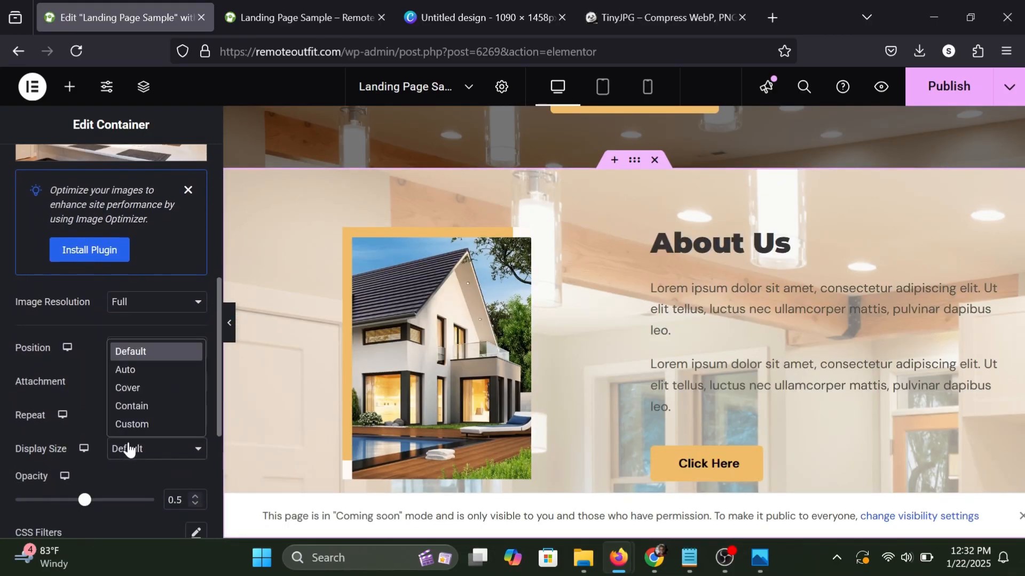
left_click(131, 387)
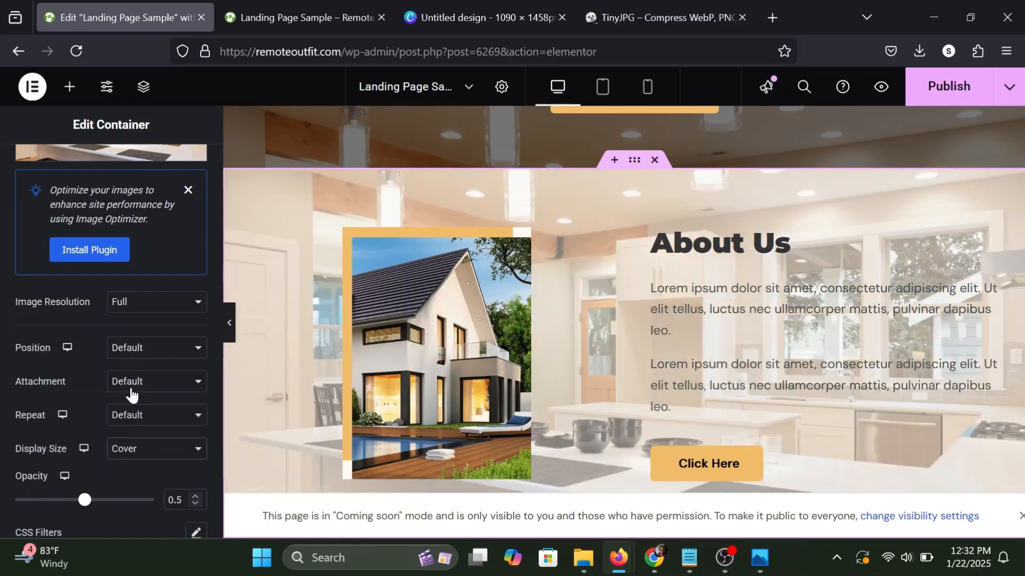
left_click(137, 348)
left_click(146, 164)
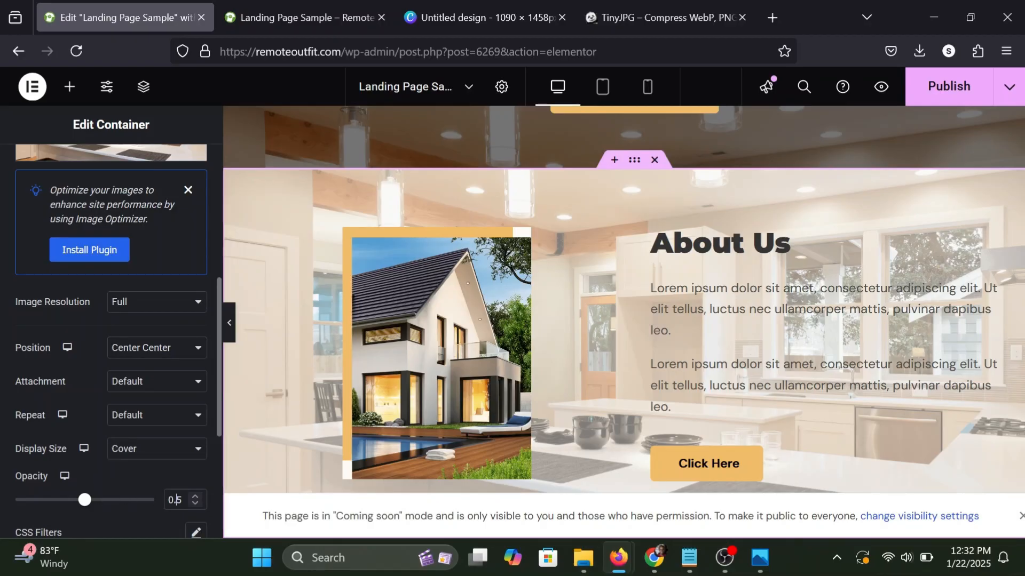
Try different opacities for the About Us background overlay and settle on 0.2.
left_click_drag(84, 500, 119, 499)
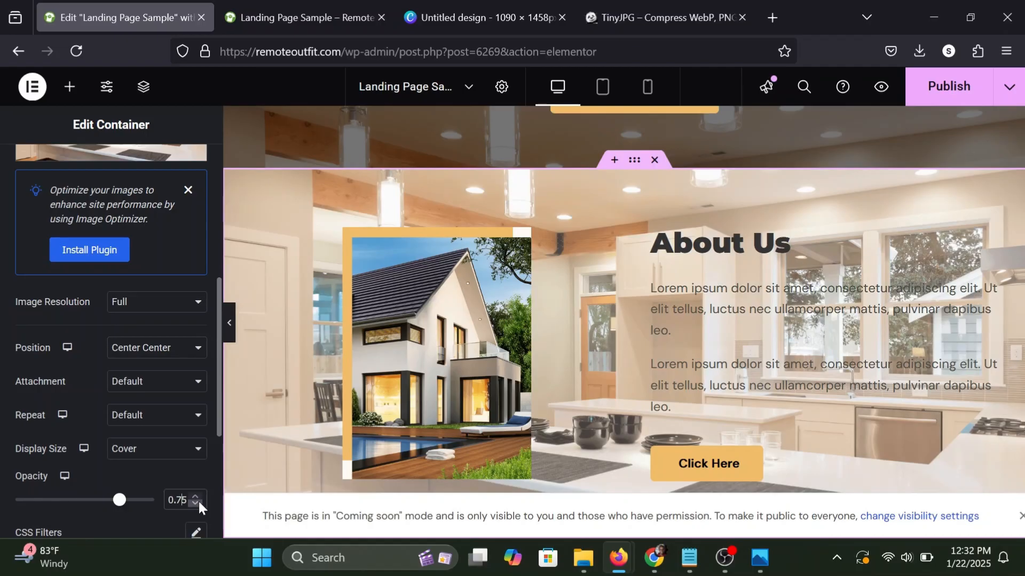
key("BackSpace")
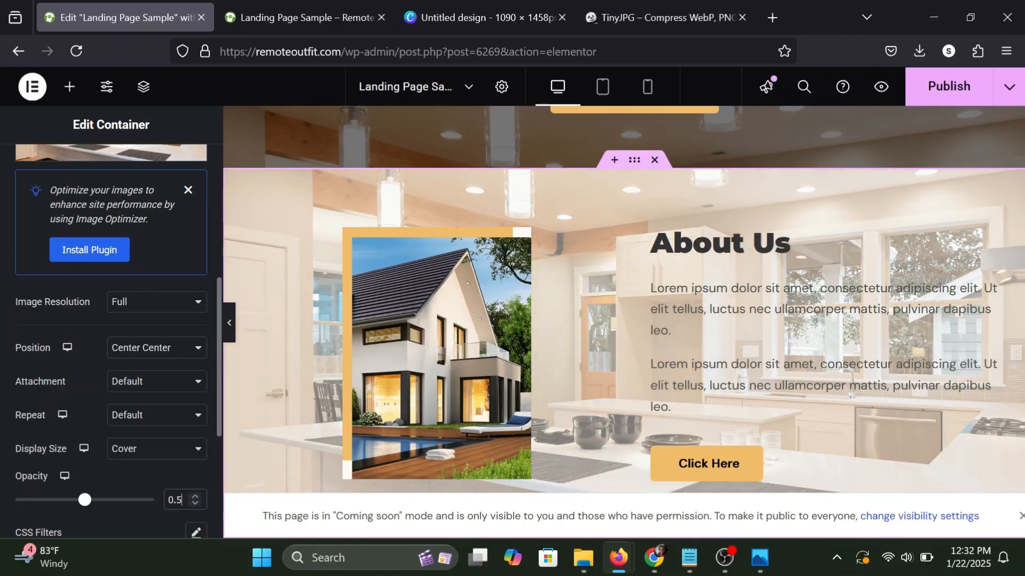
key("BackSpace")
type("3")
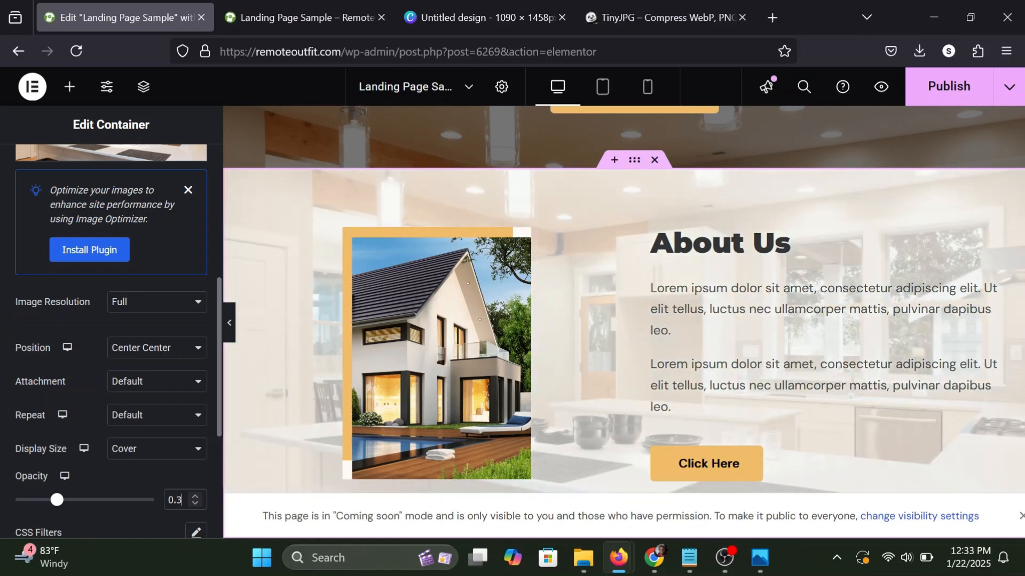
left_click(195, 504)
key("BackSpace")
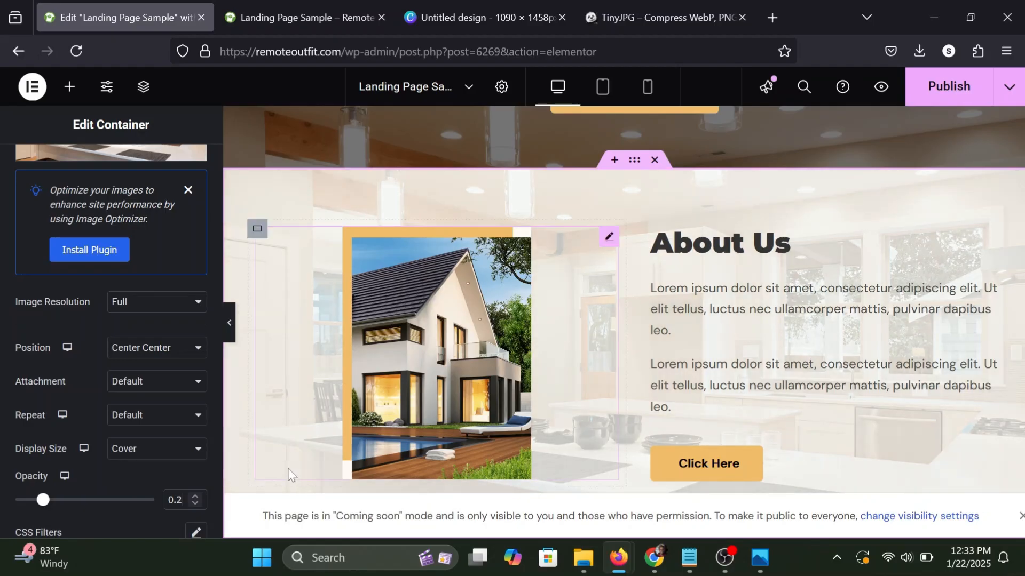
Try the Fixed attachment on the About Us overlay image, view its scrolling effect, and set the attachment back to Default.
left_click(138, 391)
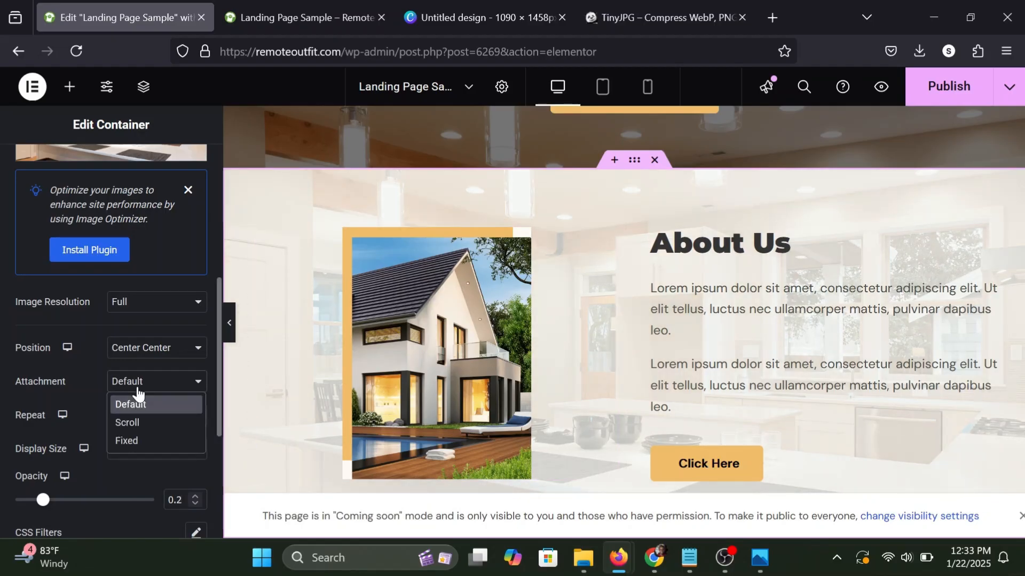
left_click(127, 438)
scroll(354, 359, "down", 1)
scroll(354, 358, "up", 2)
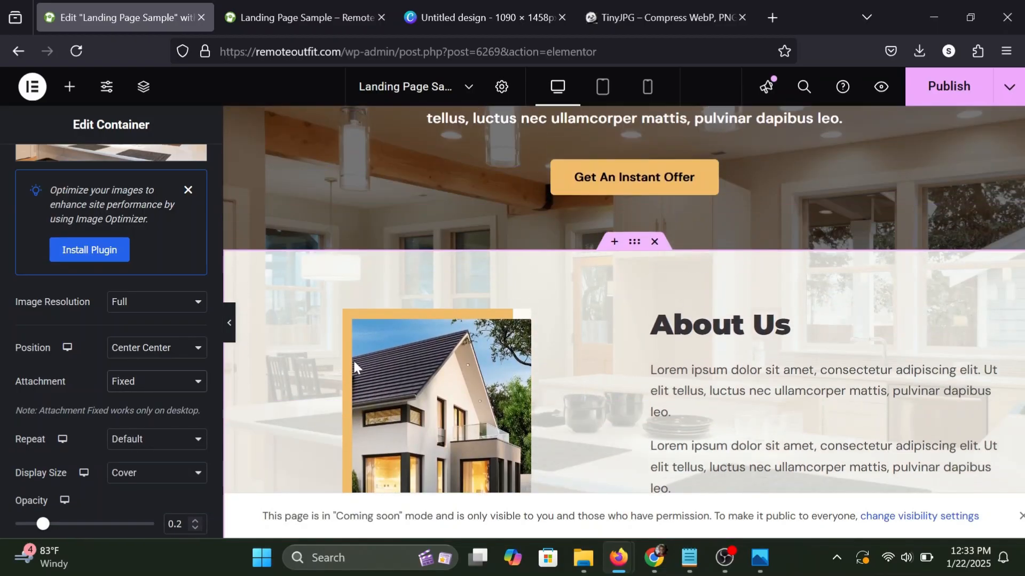
scroll(354, 359, "down", 2)
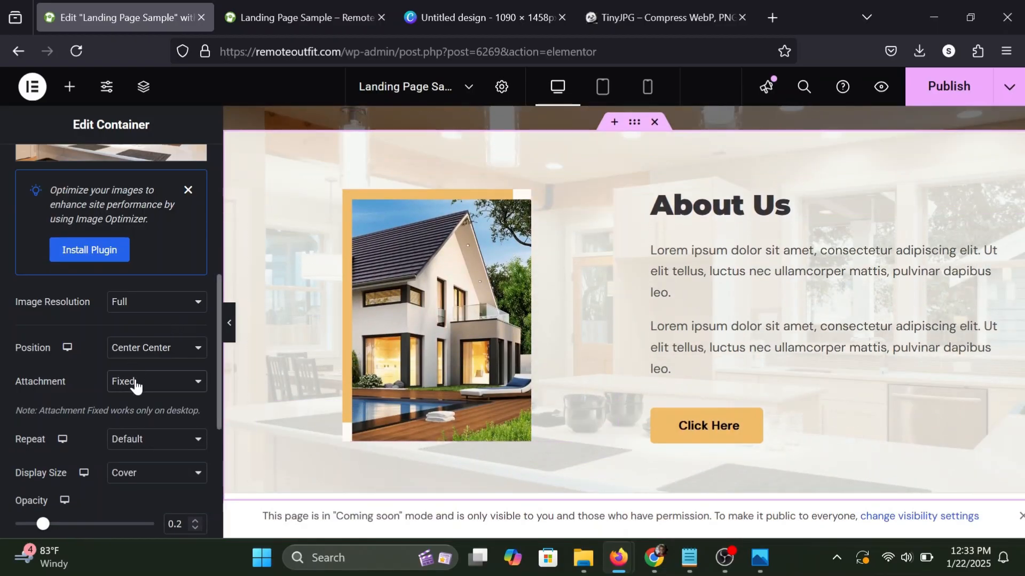
left_click(136, 382)
left_click(136, 401)
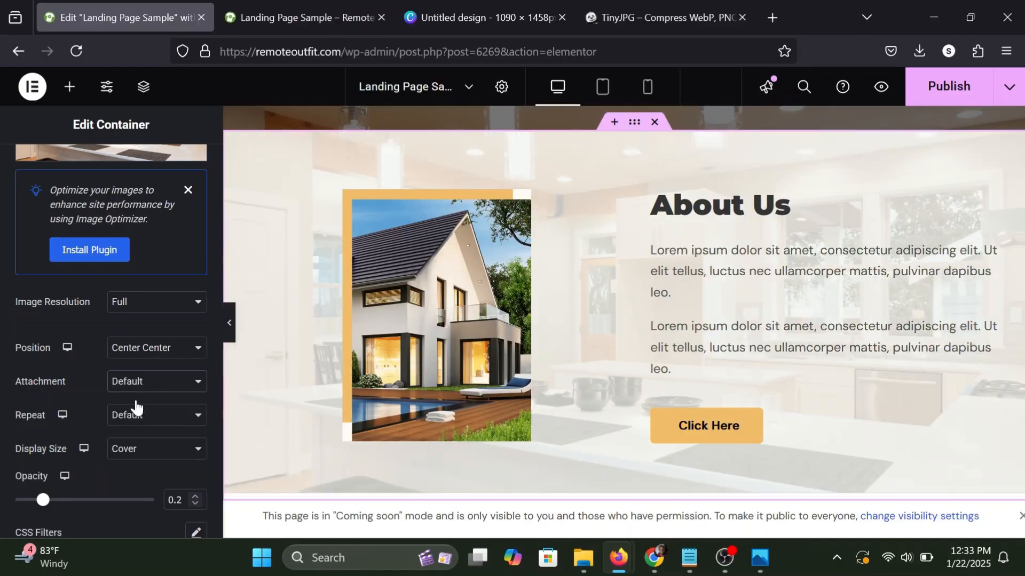
Publish the page, check the About Us background against the hero in the Landing Page Sample preview, and return to the Elementor editor.
left_click(929, 91)
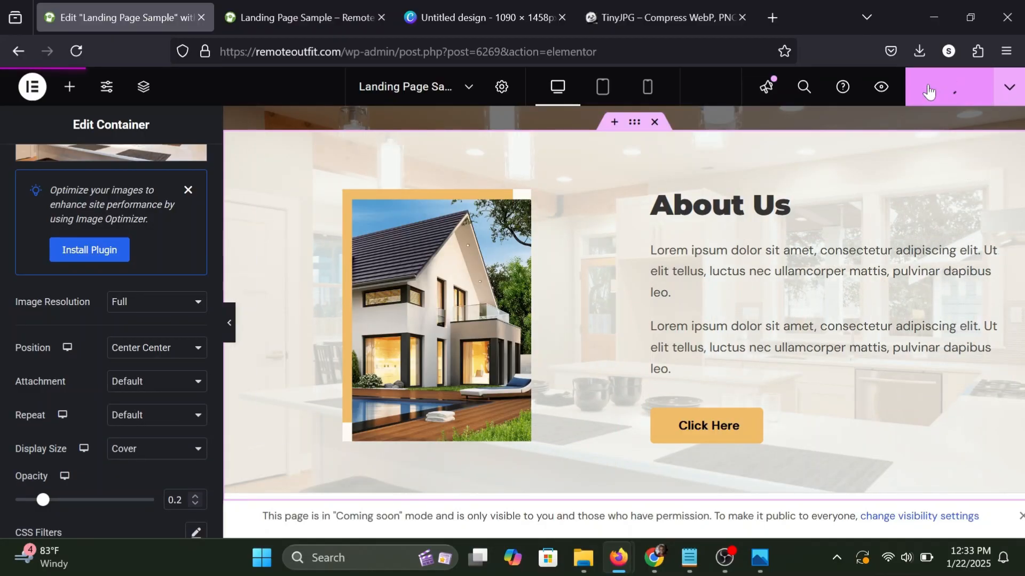
left_click(318, 5)
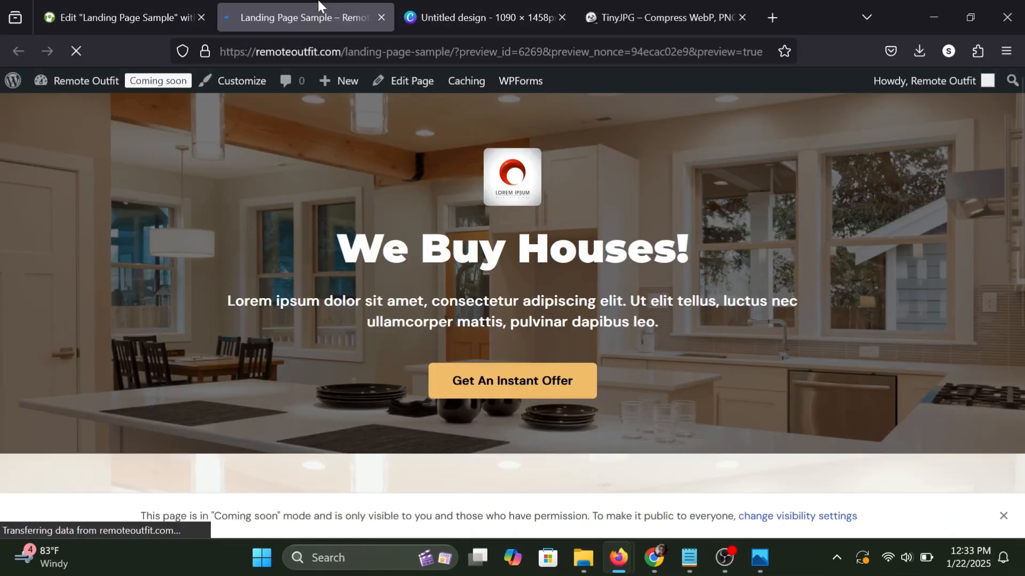
scroll(717, 219, "down", 5)
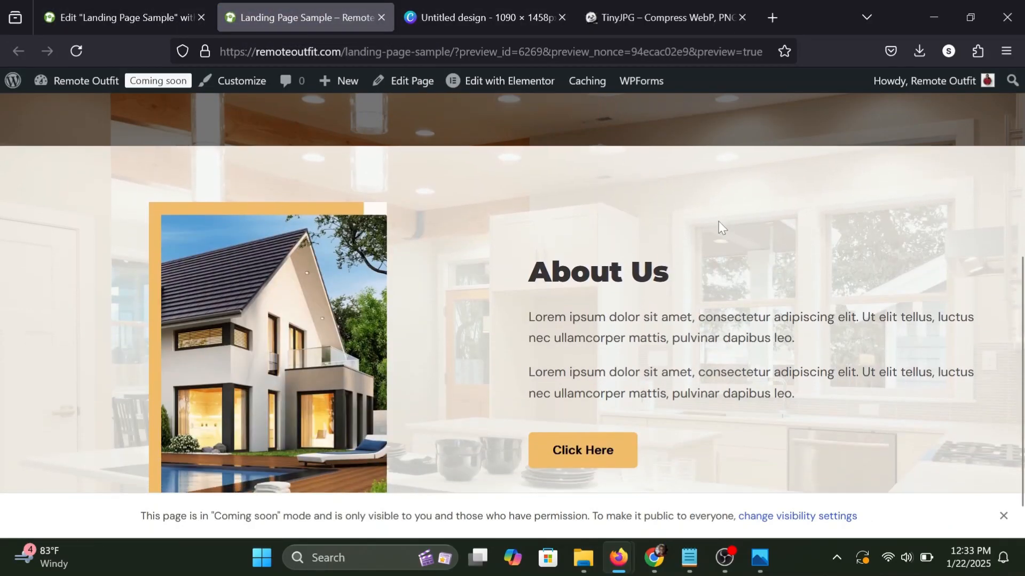
scroll(718, 221, "down", 1)
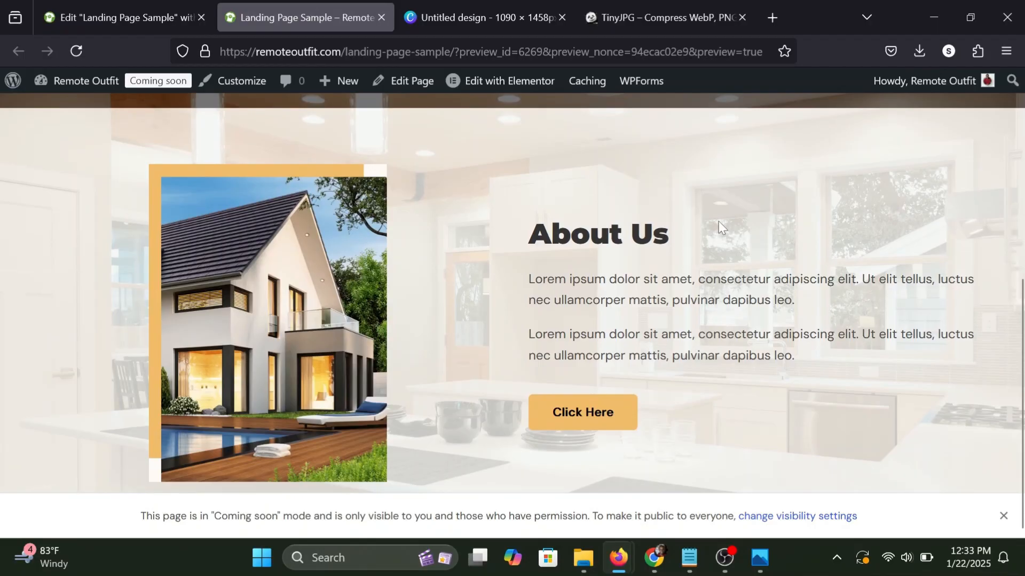
scroll(718, 221, "up", 6)
scroll(719, 221, "down", 6)
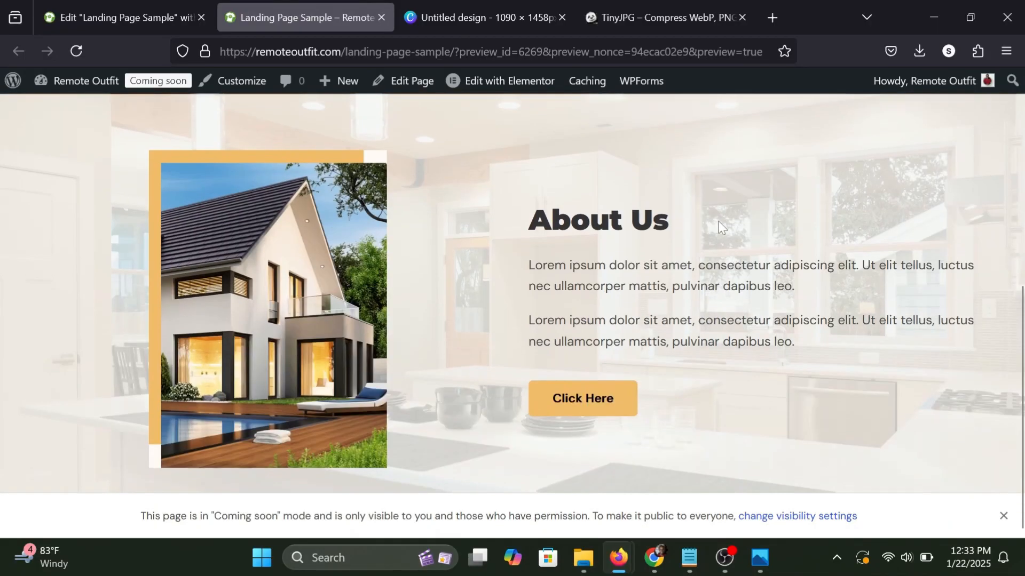
scroll(719, 221, "up", 6)
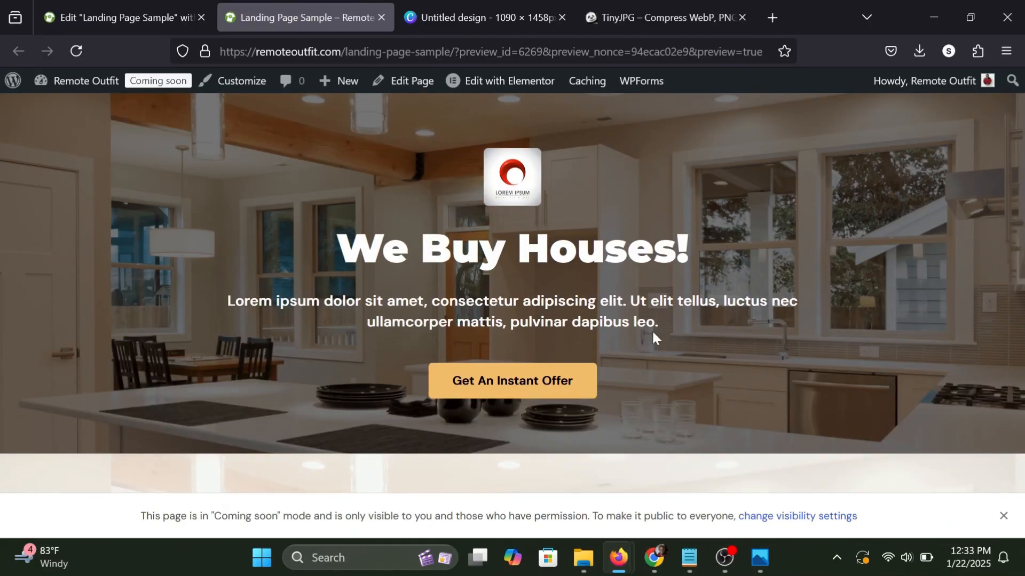
scroll(651, 329, "down", 6)
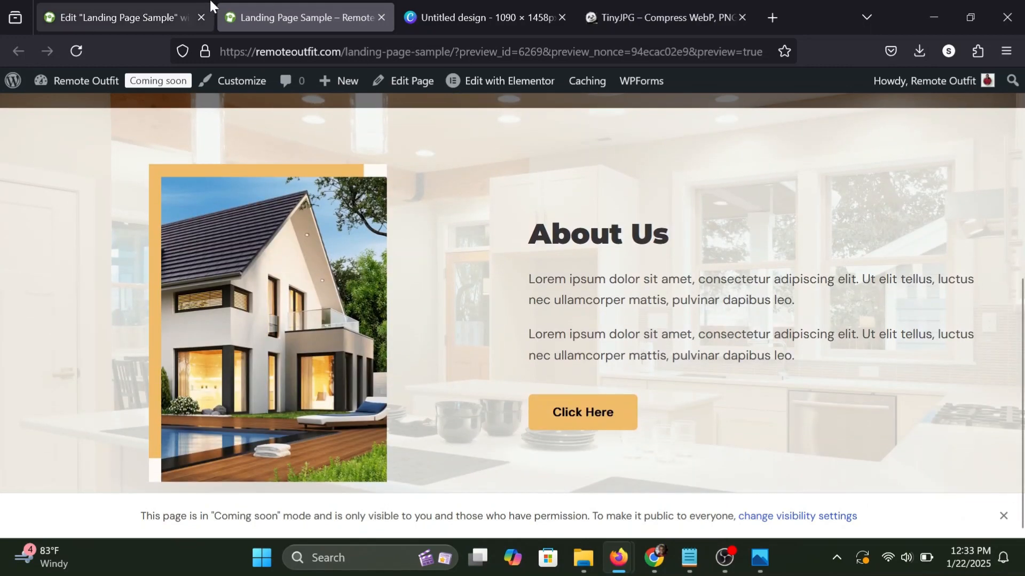
left_click(173, 11)
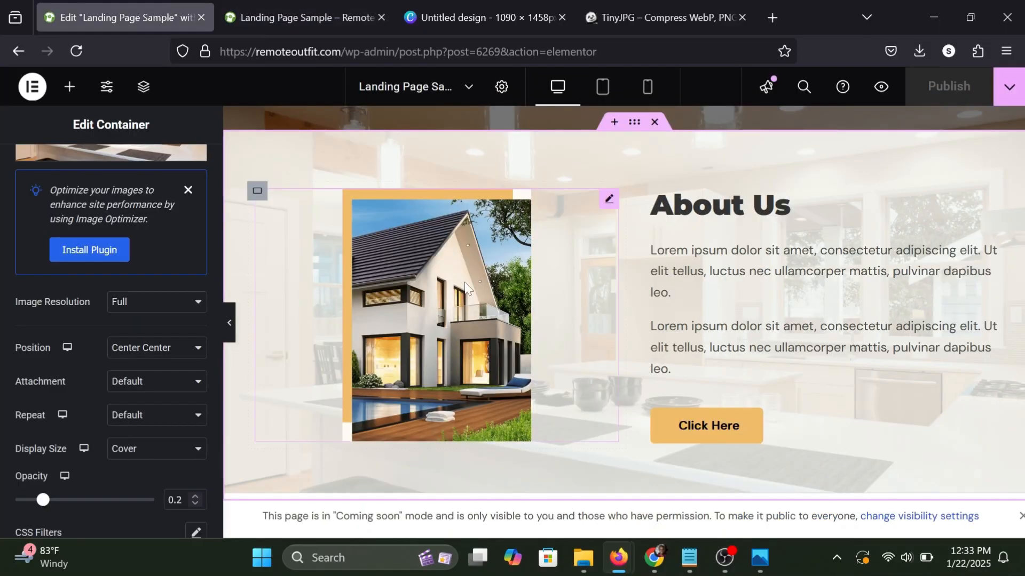
Add a new single-column Flexbox container with downward direction below the About Us section.
scroll(465, 288, "down", 3)
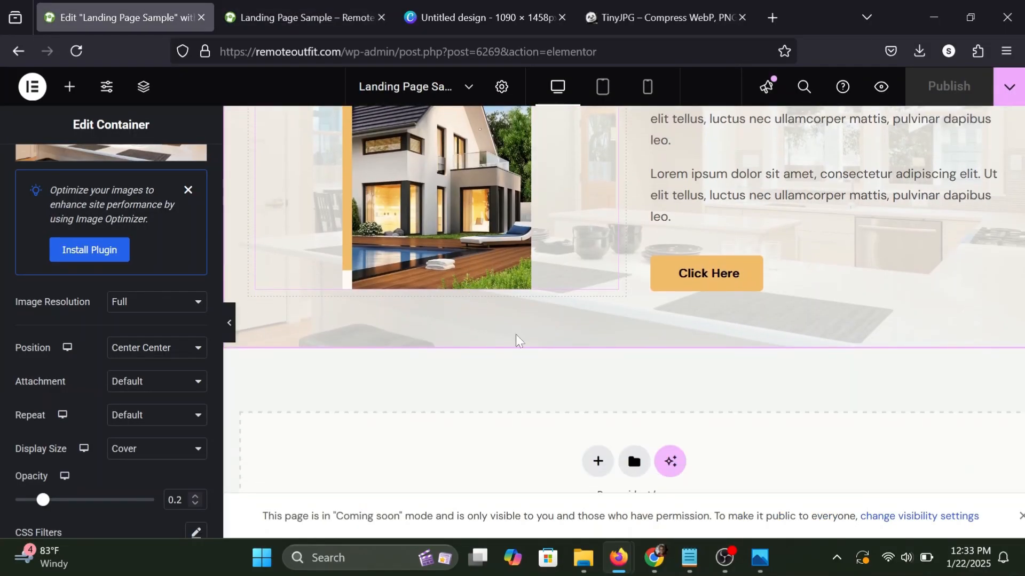
left_click(598, 462)
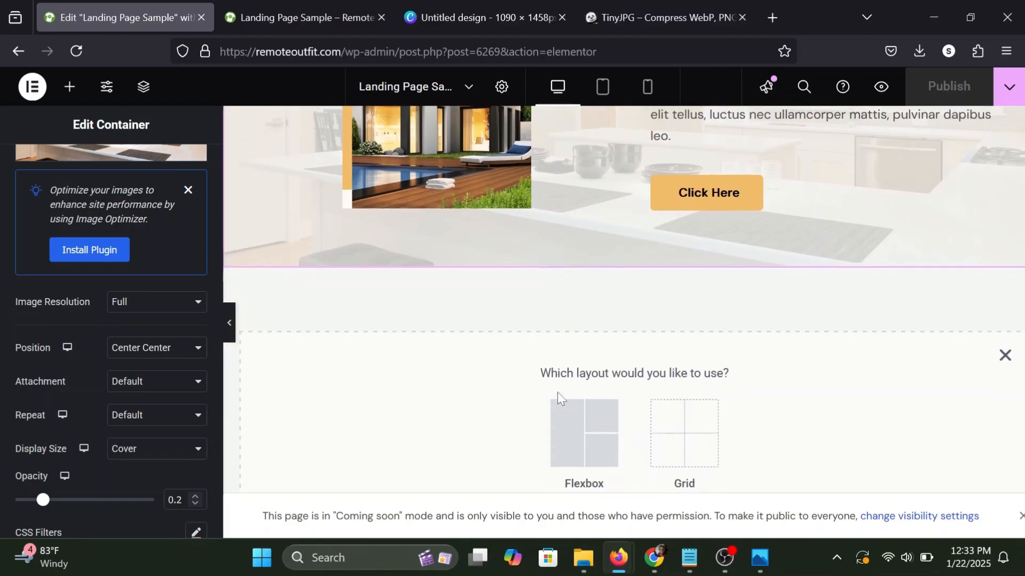
left_click(576, 411)
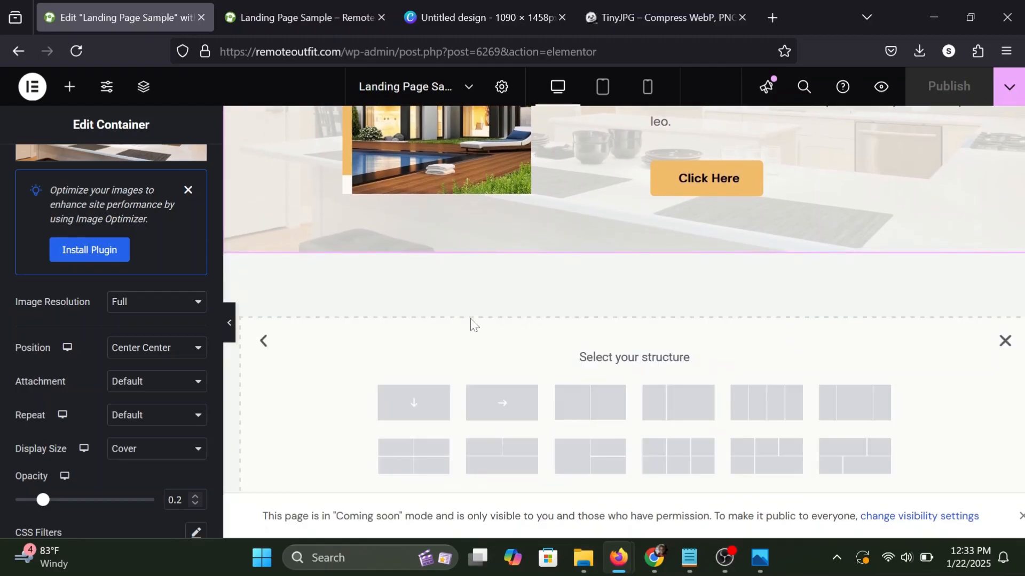
scroll(469, 325, "down", 1)
left_click(415, 368)
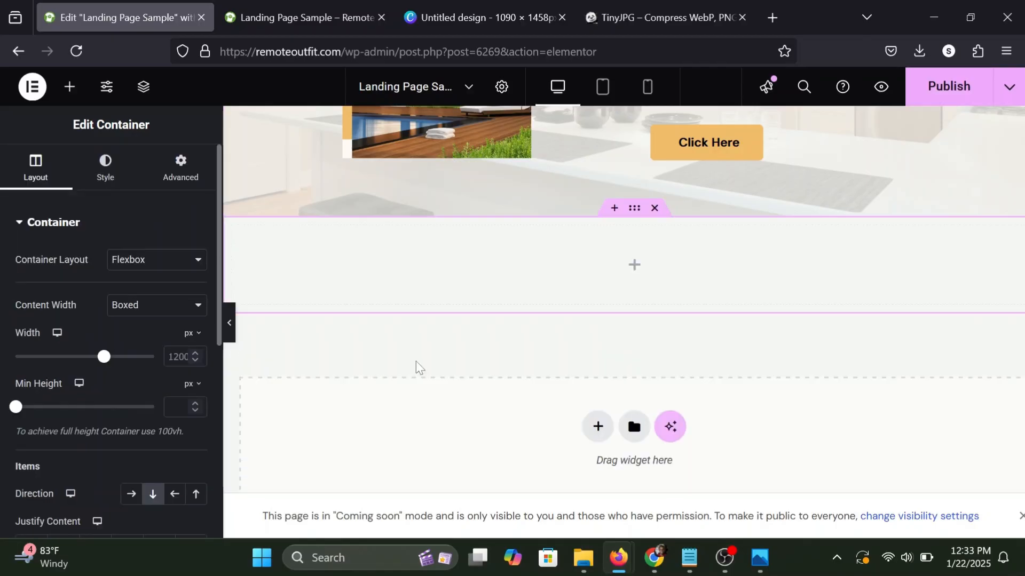
Check the padding values of the About Us container.
scroll(543, 265, "up", 3)
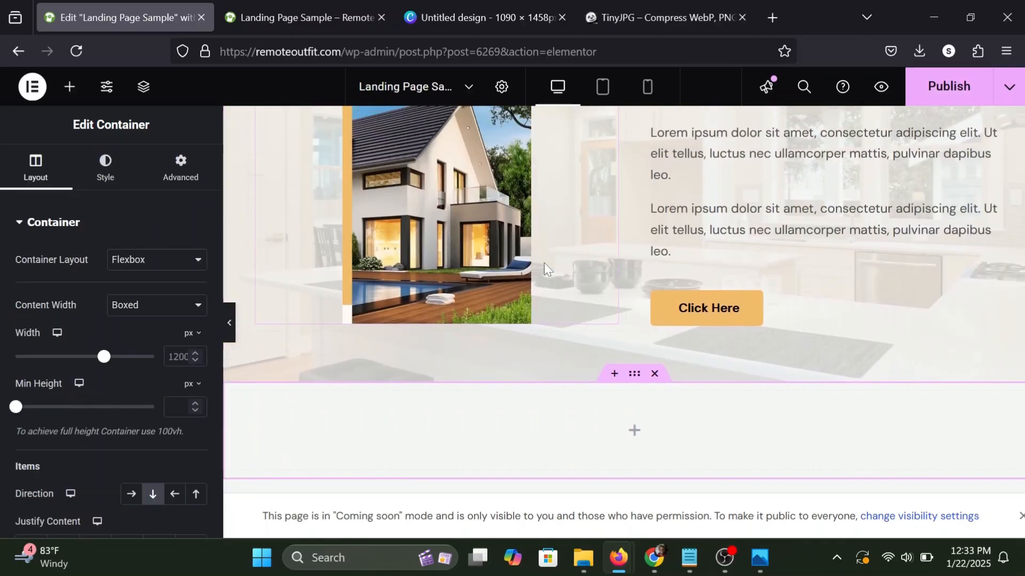
scroll(544, 263, "up", 2)
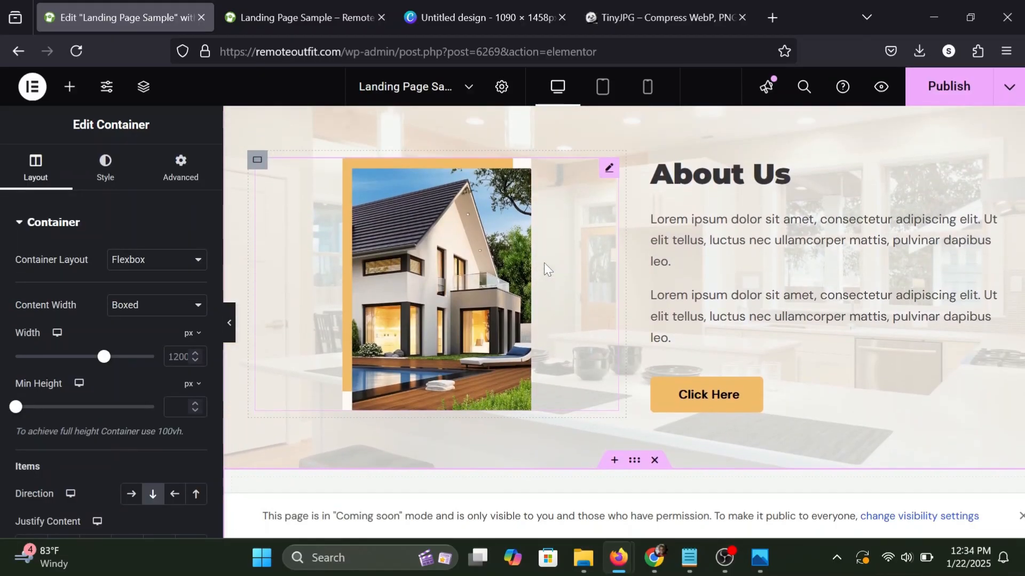
scroll(602, 218, "up", 2)
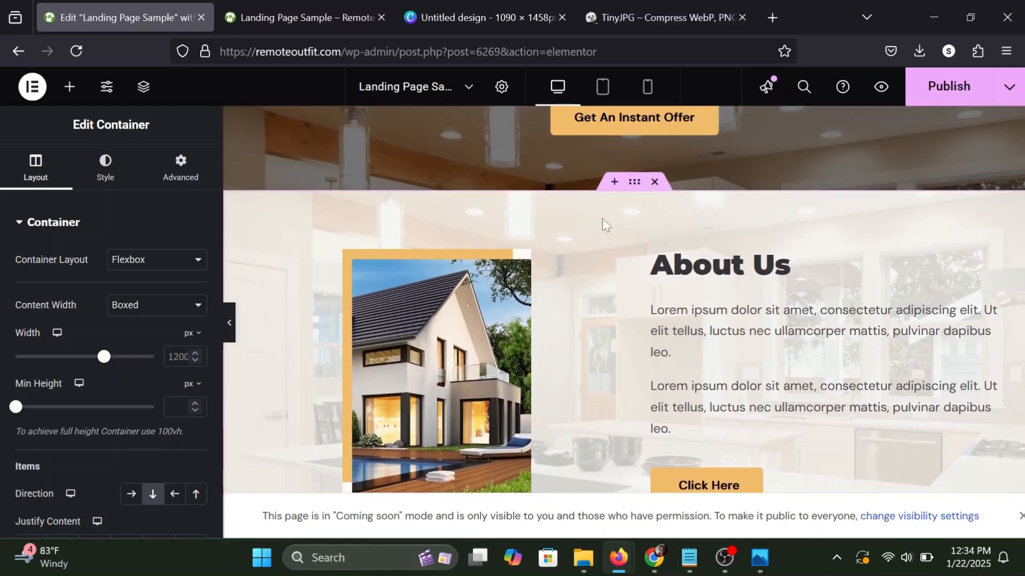
left_click(634, 187)
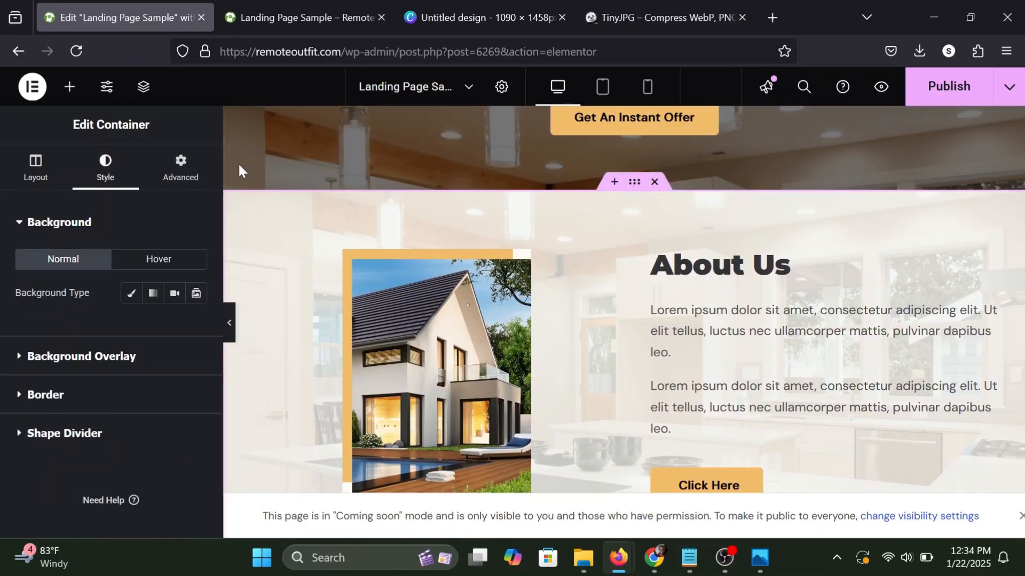
left_click(173, 181)
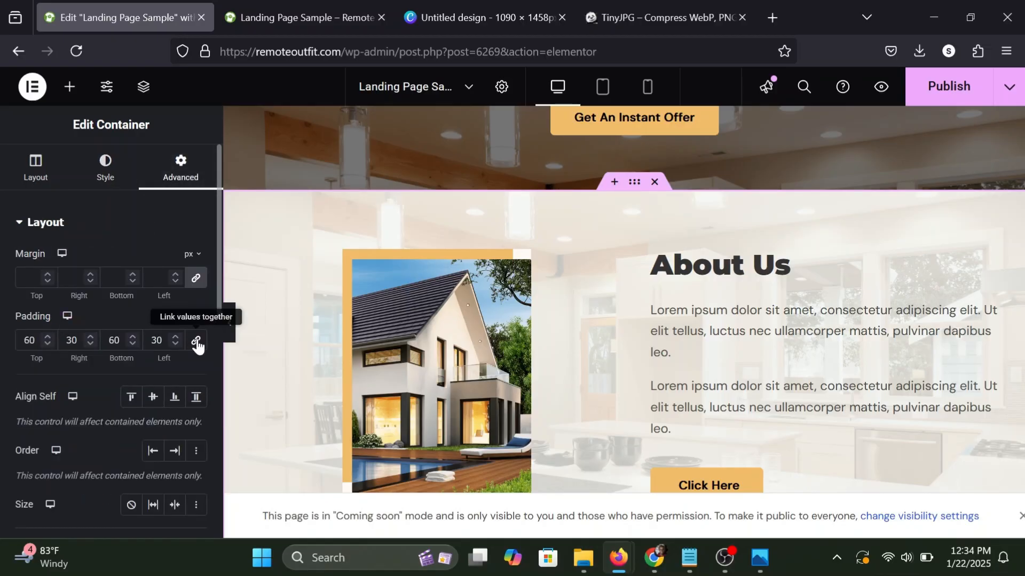
Unlink the new container's padding, set it to 60 px top and bottom and 30 px right and left, and publish the page.
scroll(680, 331, "down", 5)
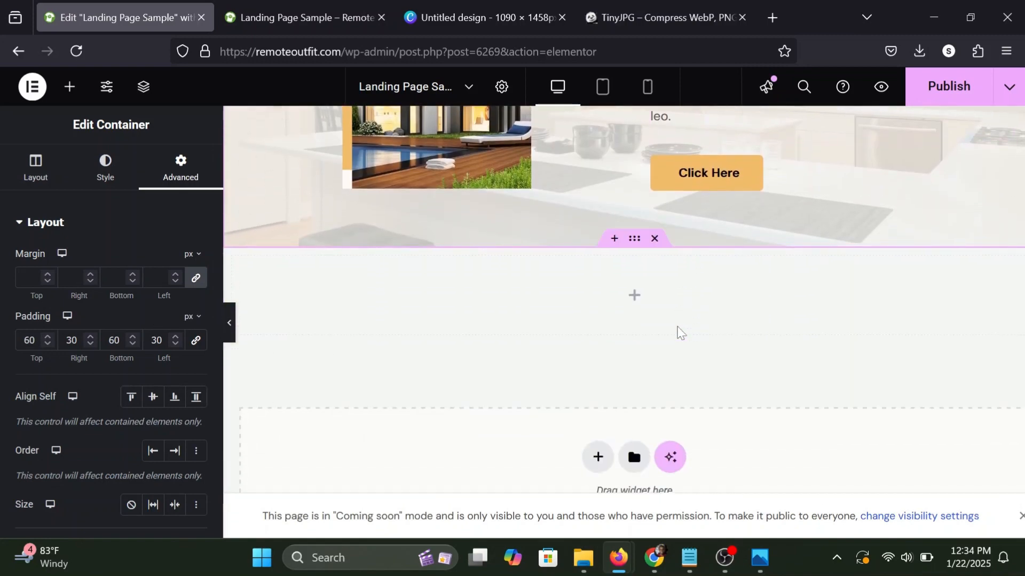
left_click(634, 243)
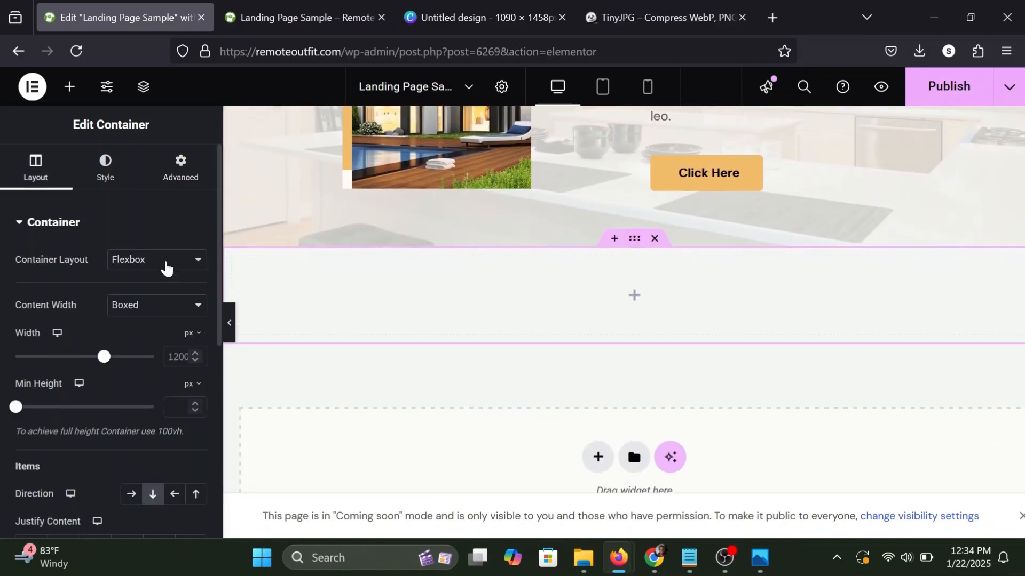
left_click(184, 176)
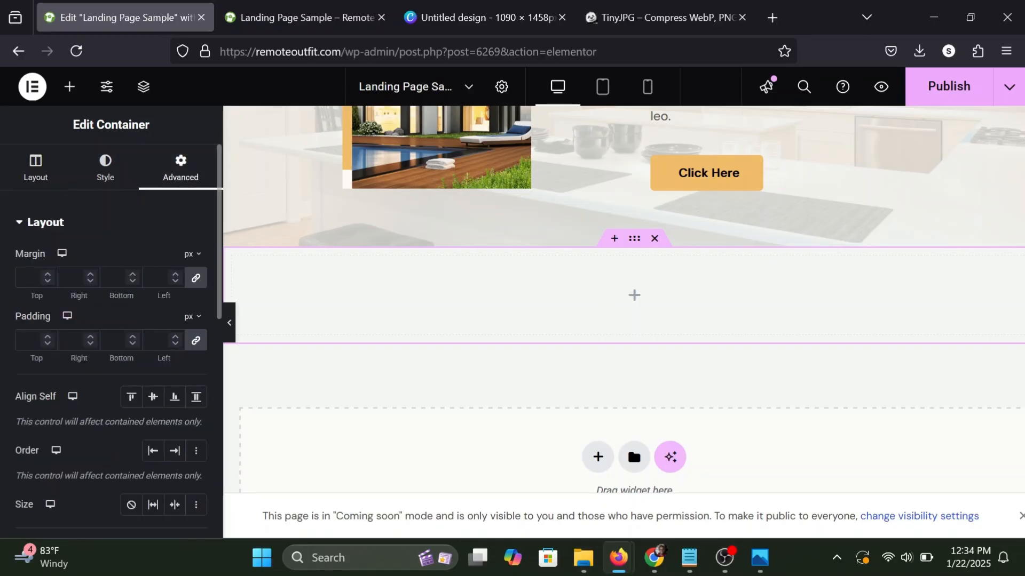
left_click(196, 340)
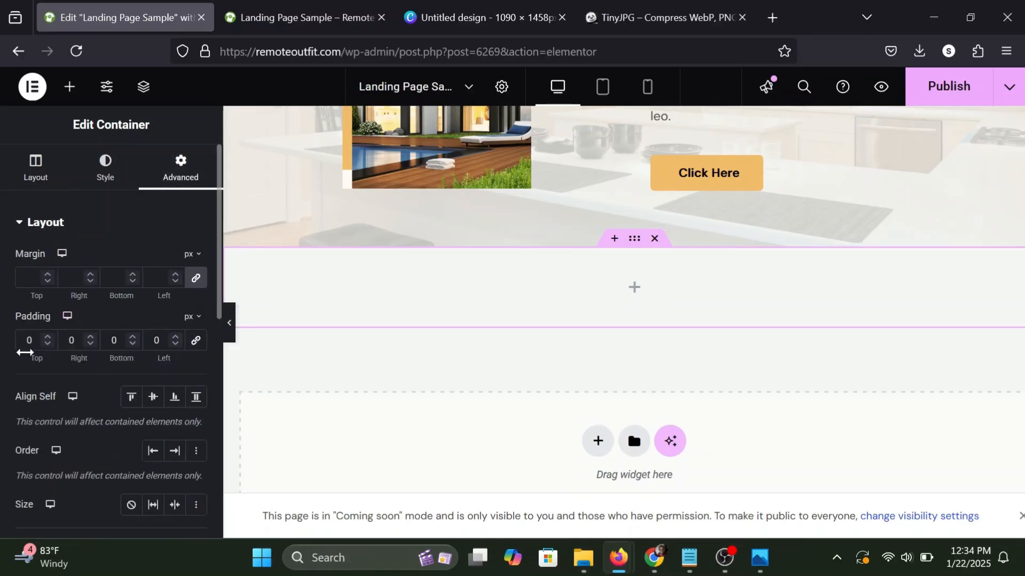
type("6")
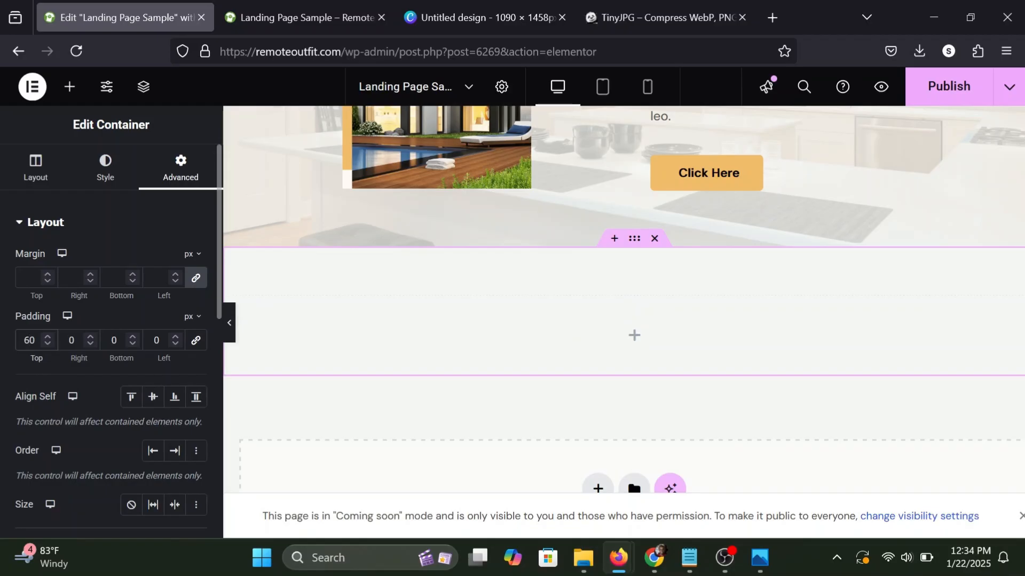
left_click(70, 340)
type("3")
left_click(111, 341)
type("6")
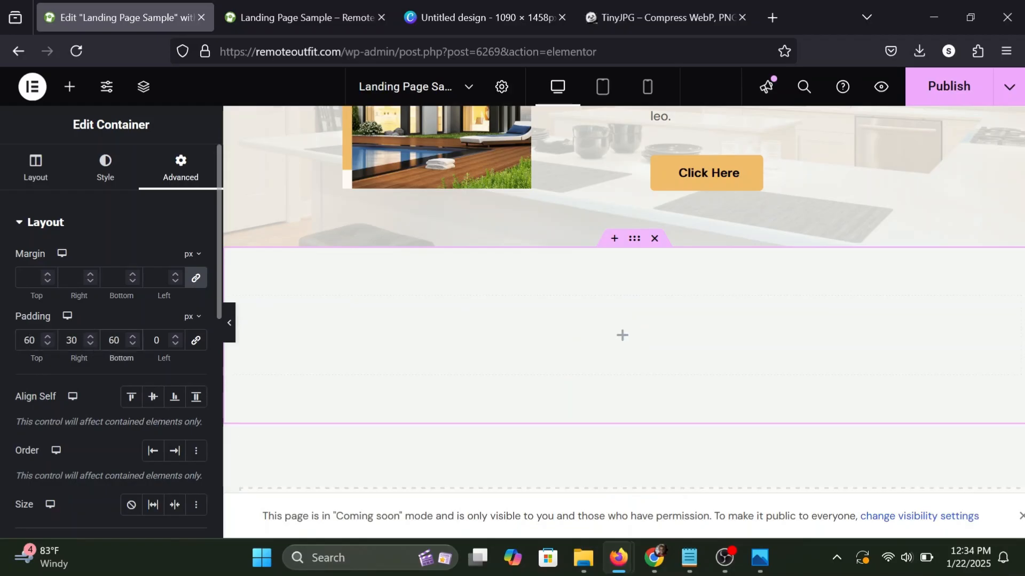
left_click(156, 340)
type("3")
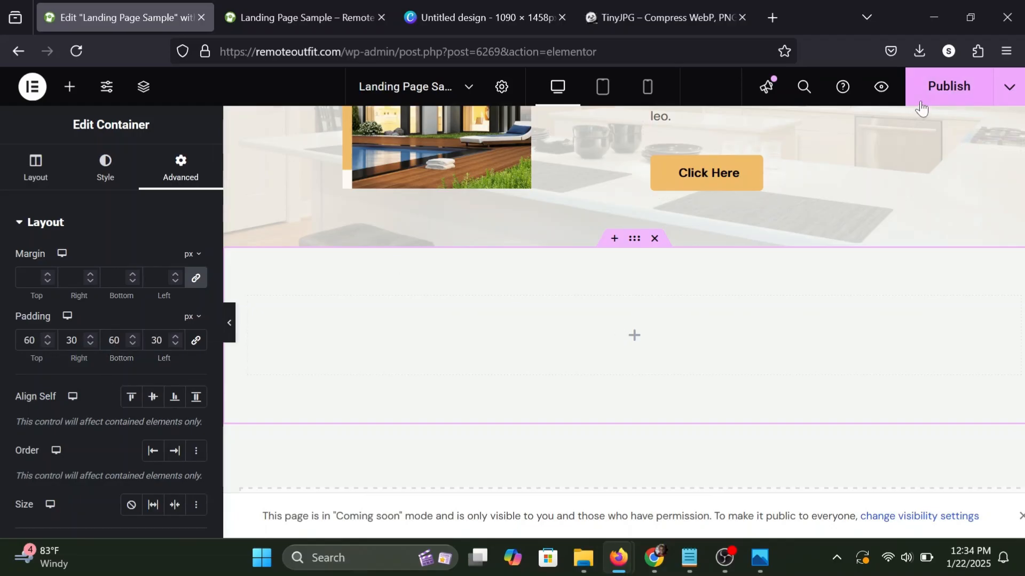
left_click(940, 91)
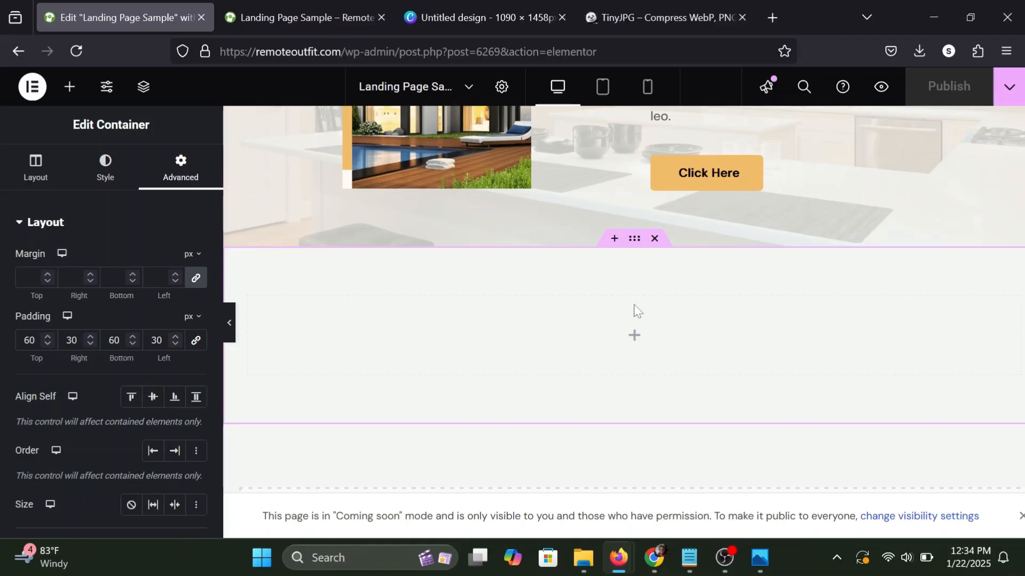
Add a Heading widget to the empty container below the About Us section.
left_click(75, 87)
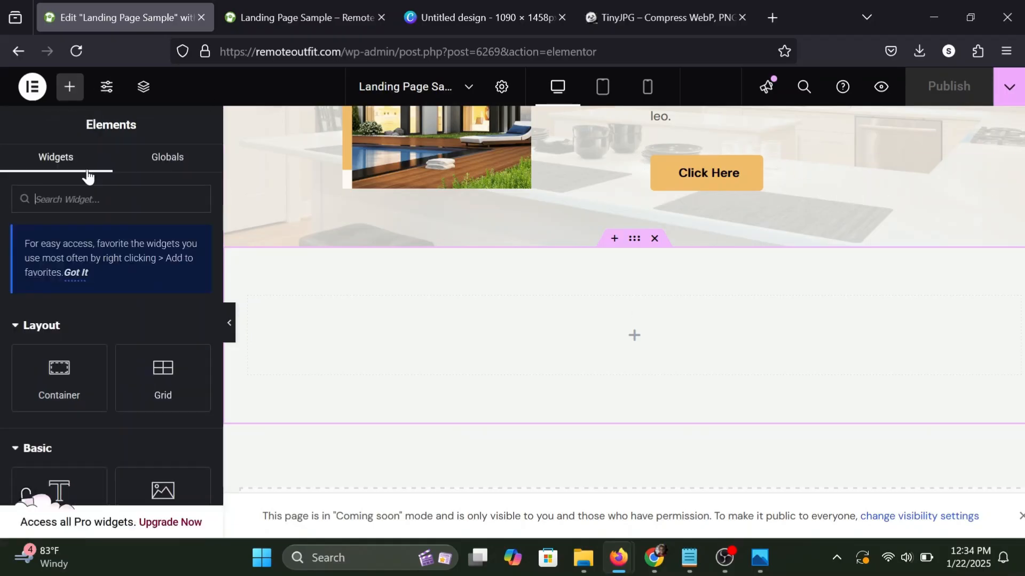
scroll(57, 456, "down", 1)
left_click_drag(56, 453, 565, 350)
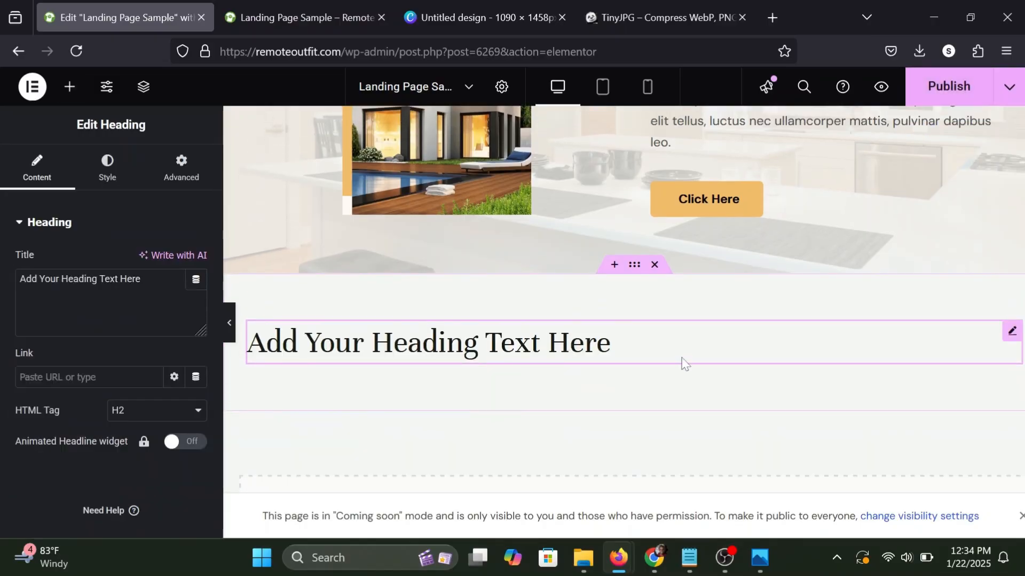
Copy the About Us heading and paste its style onto the new heading.
scroll(682, 362, "up", 5)
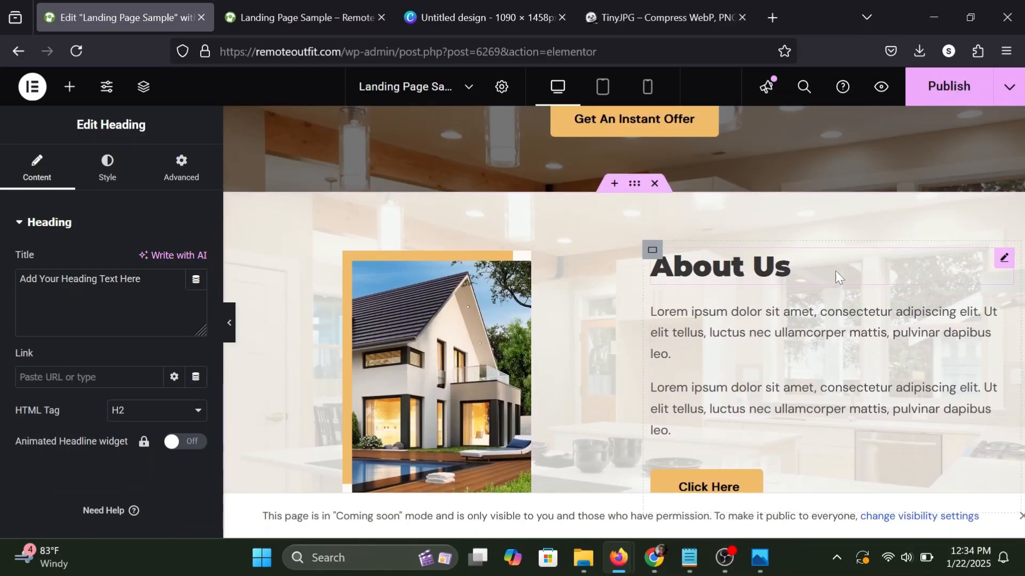
right_click(835, 270)
left_click(881, 236)
scroll(880, 231, "down", 5)
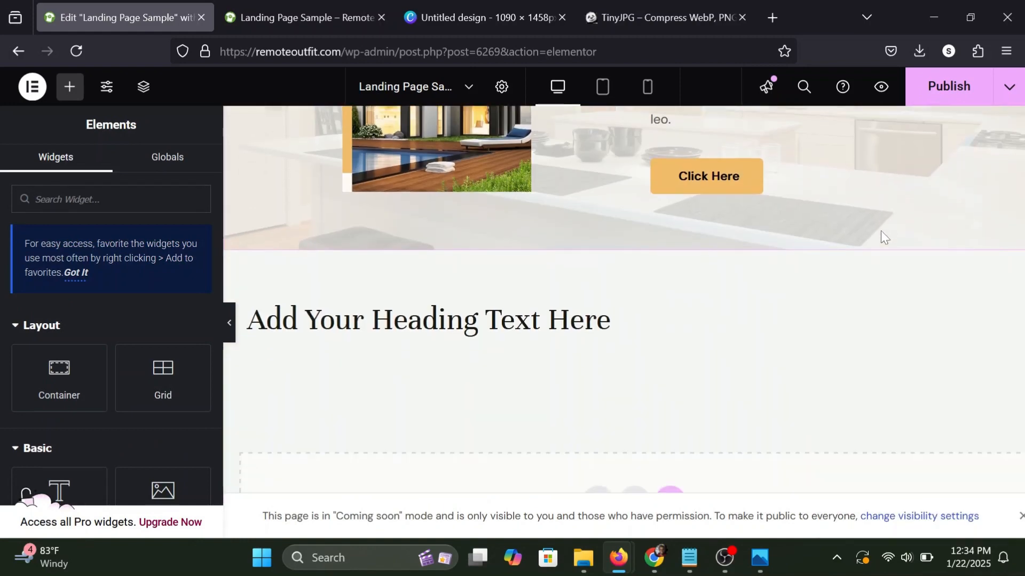
right_click(614, 272)
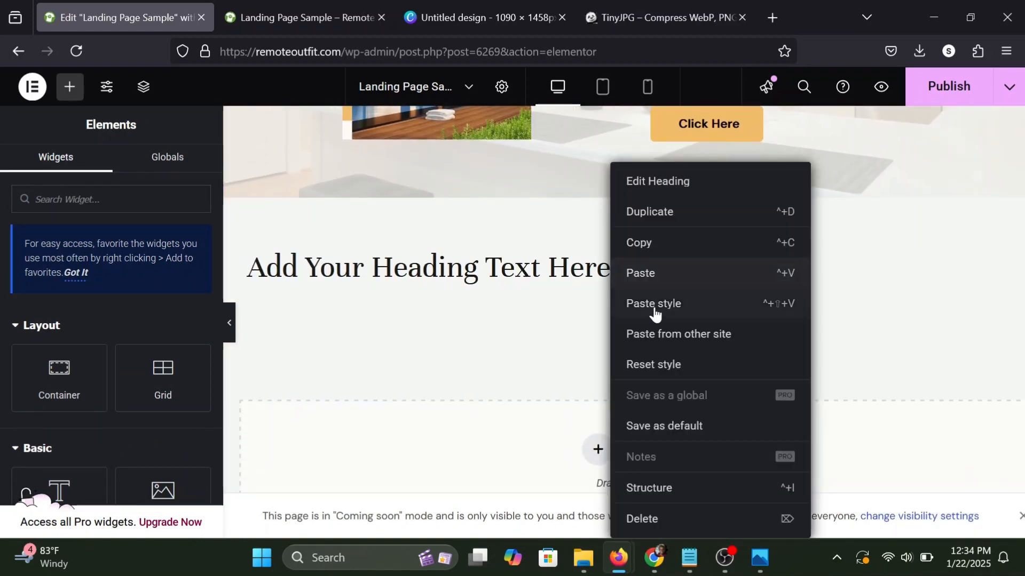
left_click(678, 304)
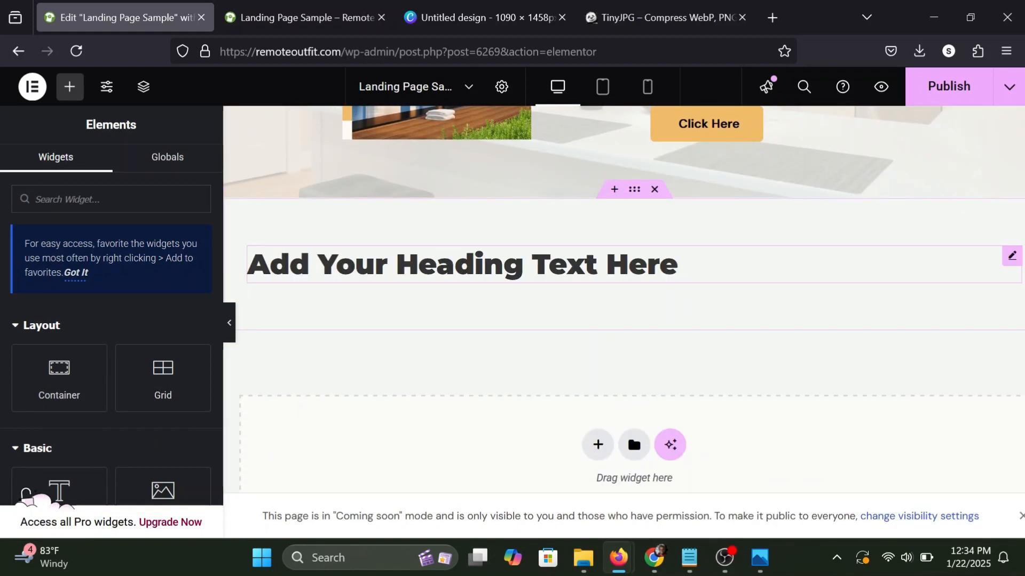
Set the new heading's title to "We Buy Houses!" and align it to the center.
left_click(676, 265)
left_click(141, 281)
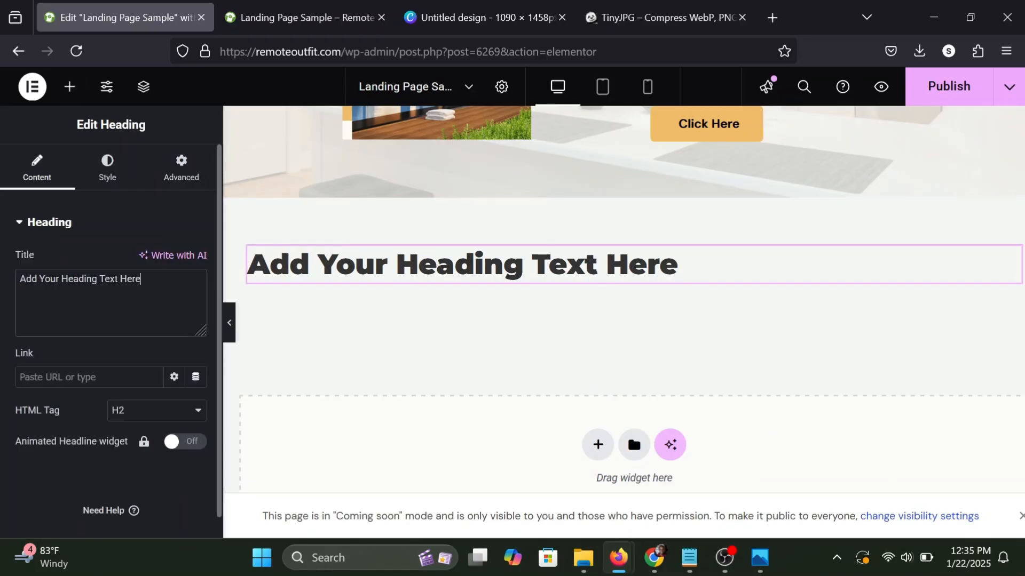
key("ctrl+a")
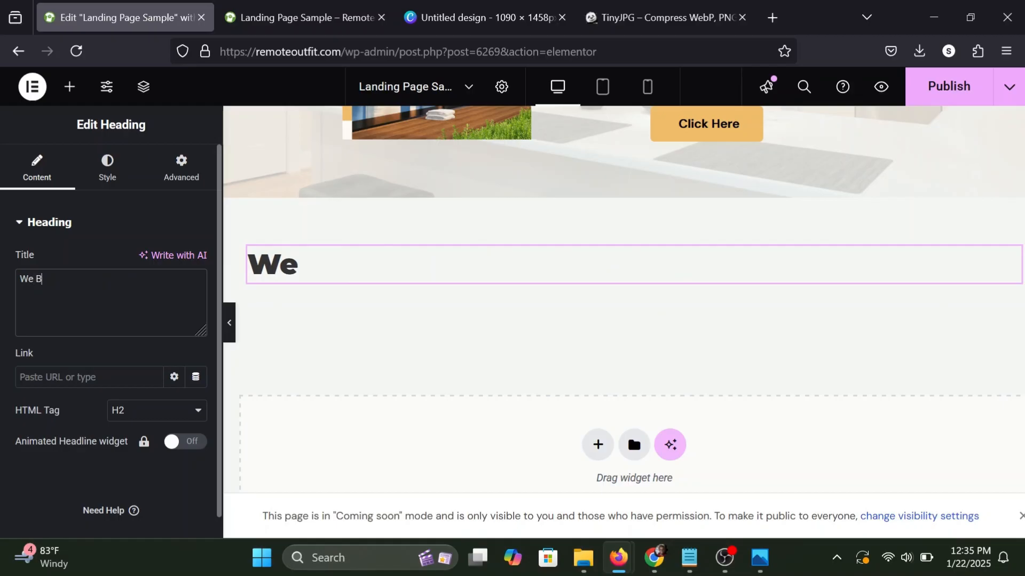
type("uy Houses")
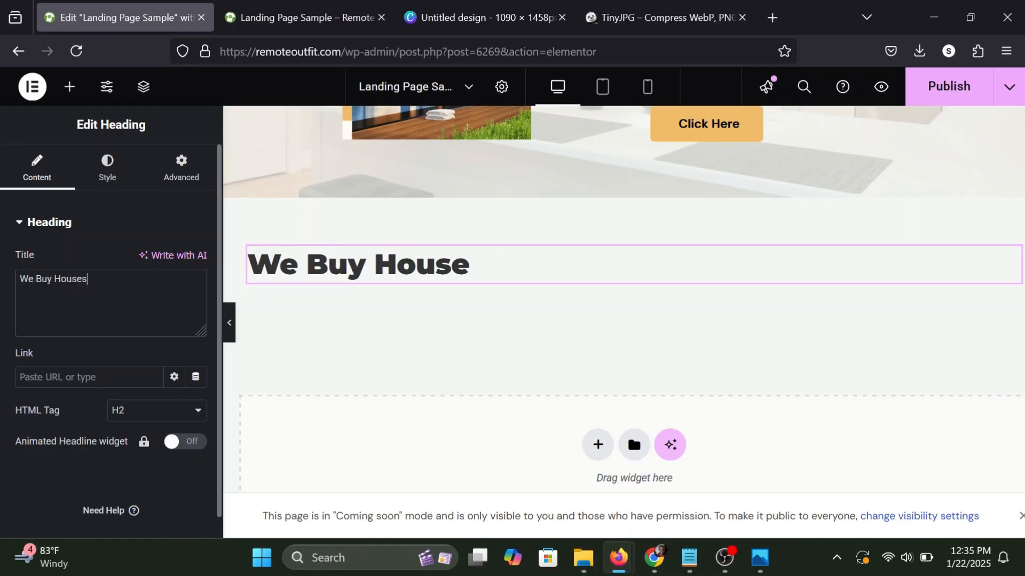
type(" in Any COdn")
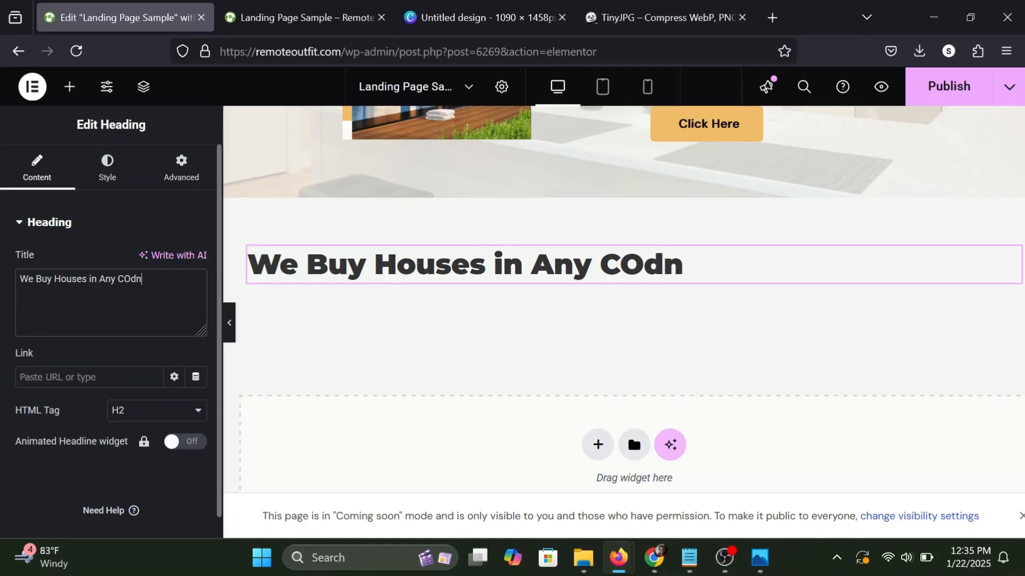
key("BackSpace")
key("BackSpace")
key("BackSpace")
key("BackSpace")
key("BackSpace")
key("BackSpace")
key("BackSpace")
key("BackSpace")
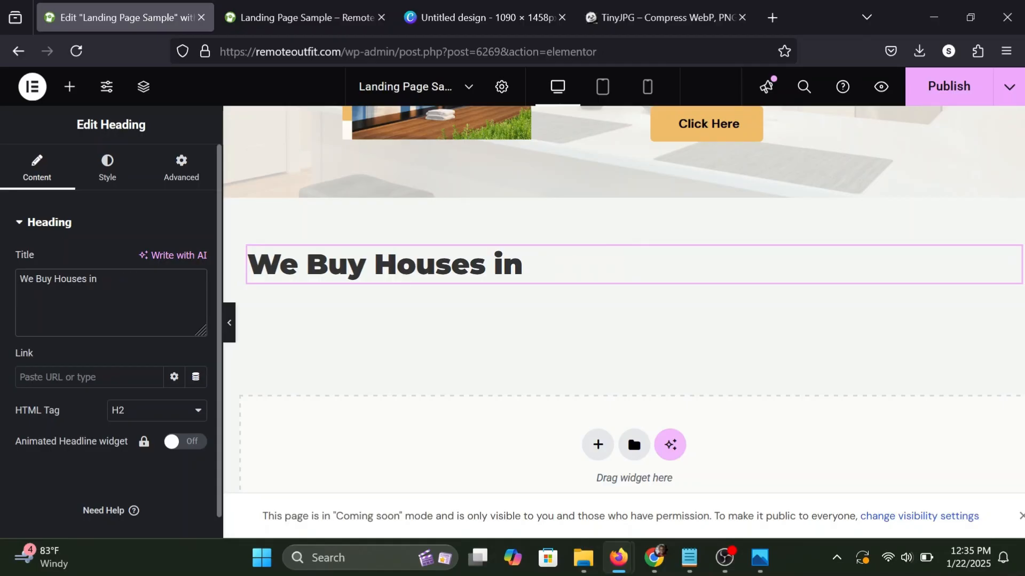
key("BackSpace")
key("BackSpace")
type("!")
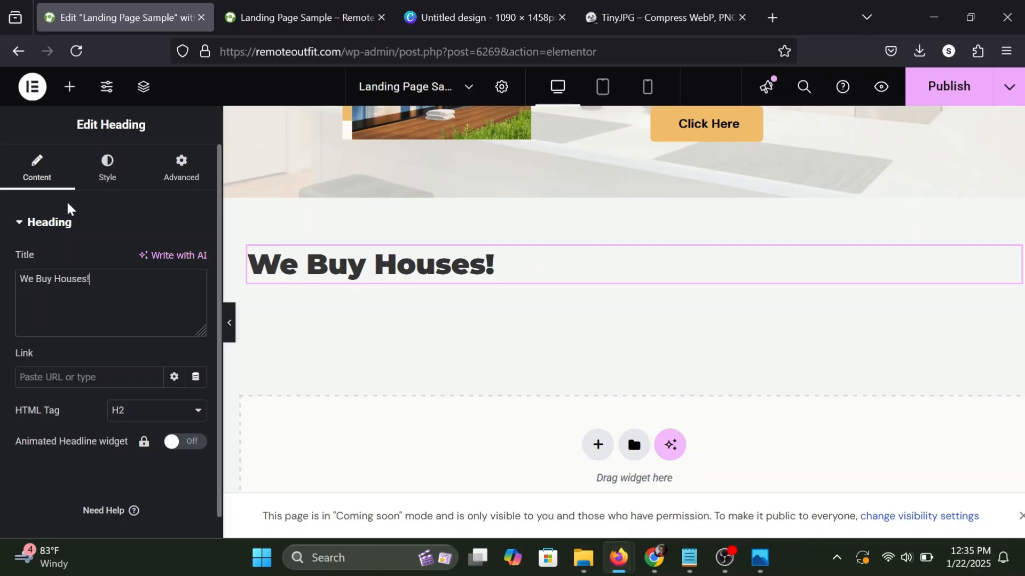
left_click(107, 163)
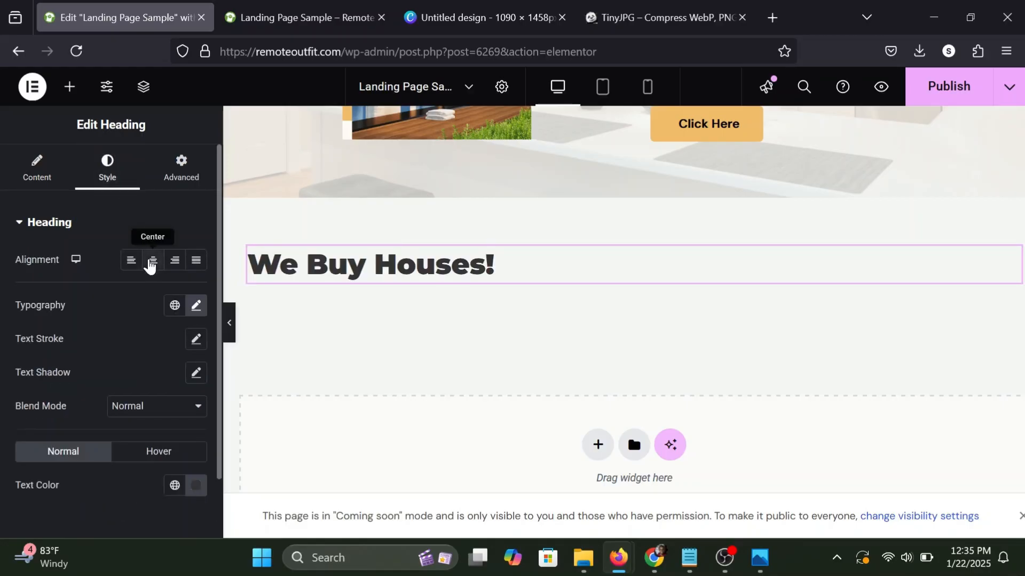
left_click(151, 263)
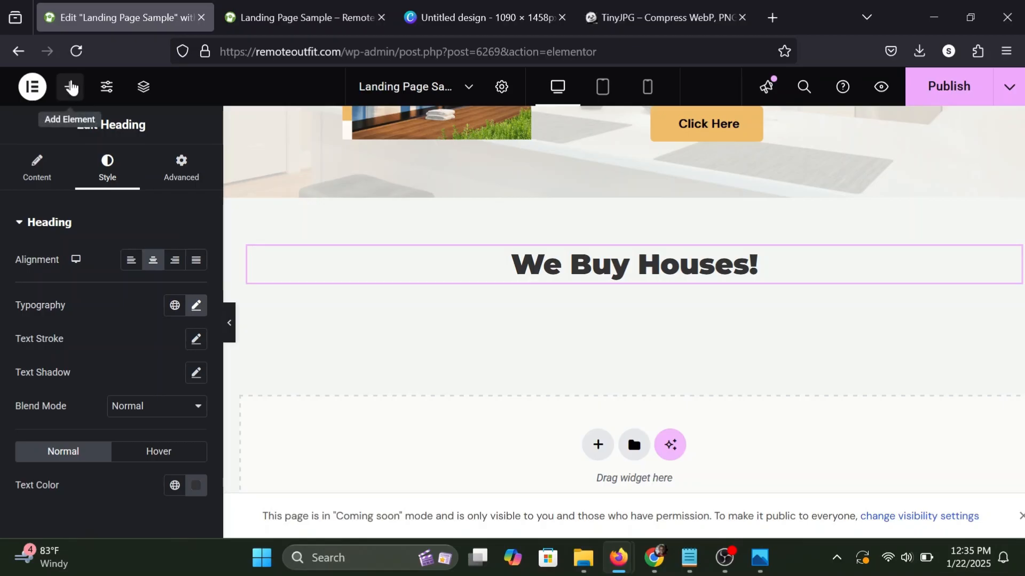
Add a Text Editor widget below the "We Buy Houses!" heading and center its text.
left_click(70, 86)
scroll(102, 361, "down", 4)
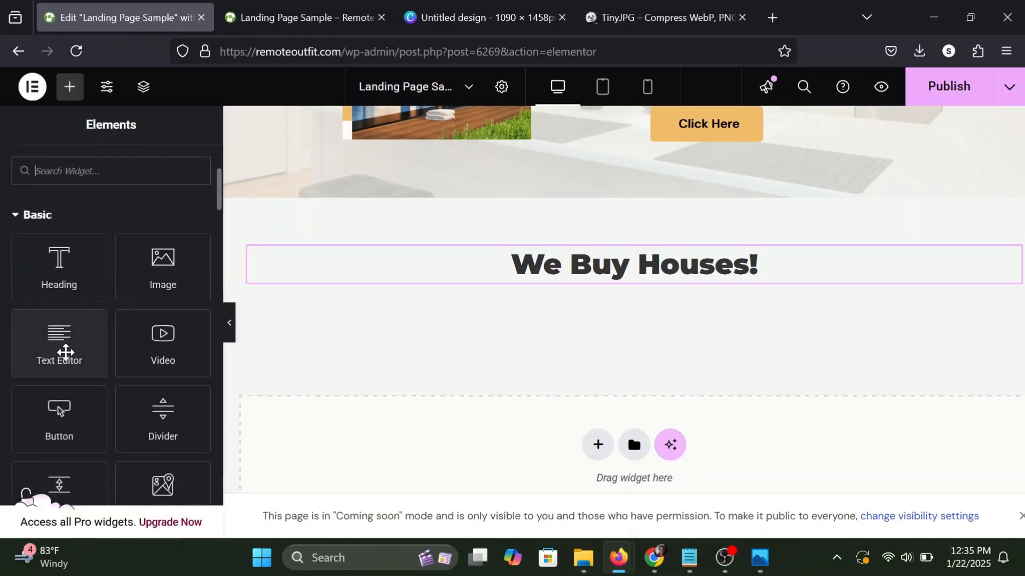
left_click_drag(55, 357, 601, 270)
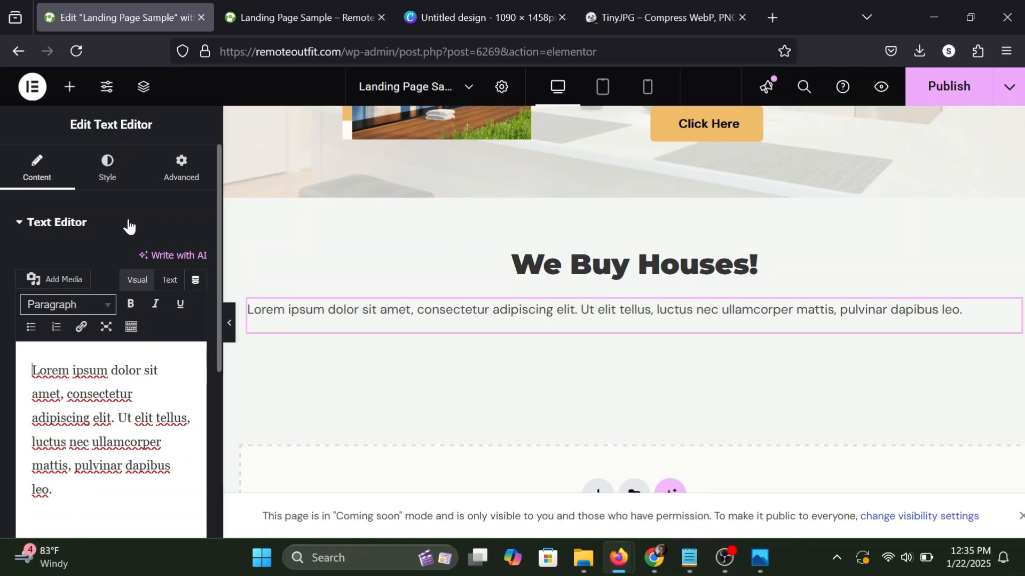
left_click(110, 195)
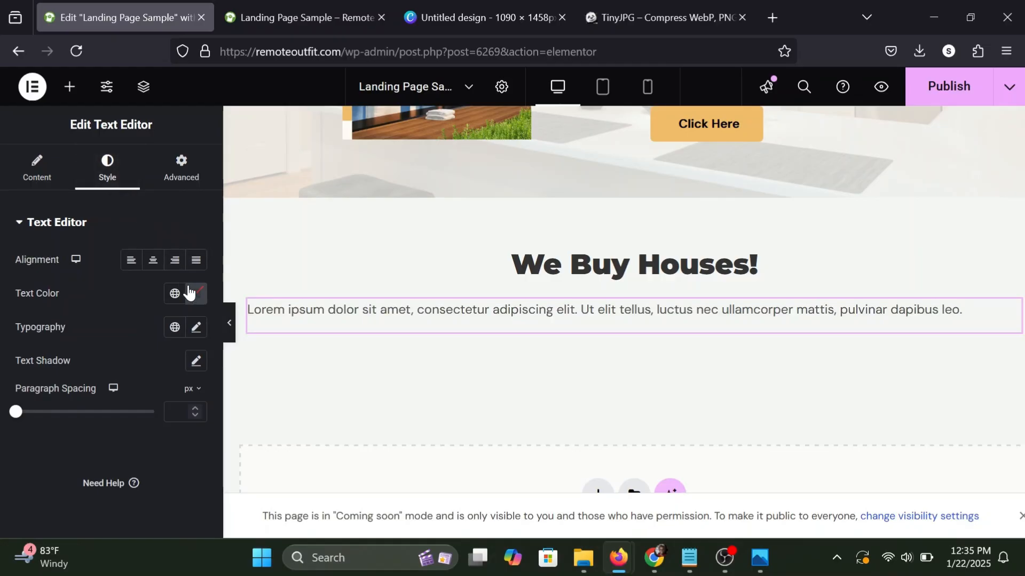
left_click(154, 265)
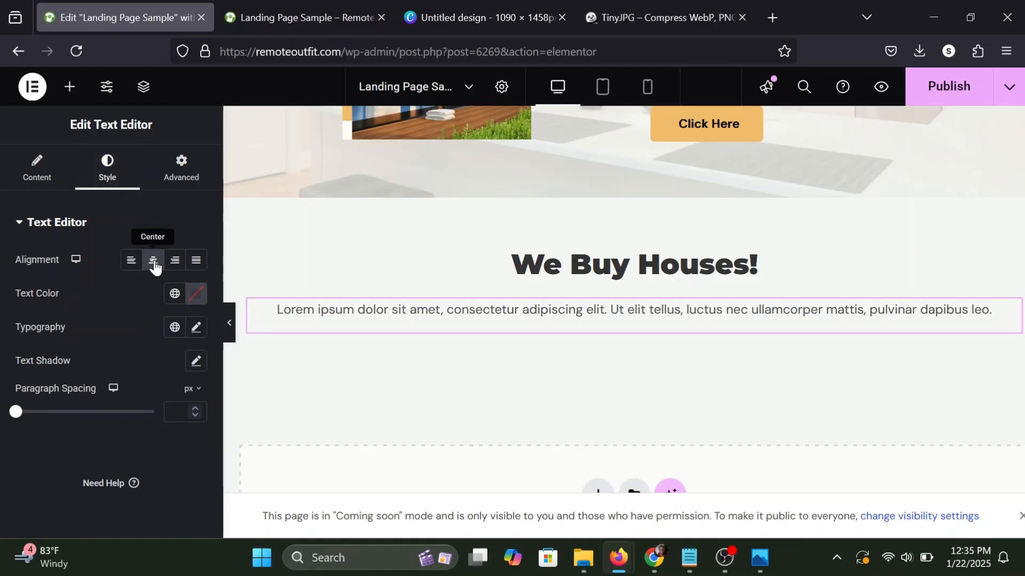
Unlink the padding of the paragraph under "We Buy Houses!" and set its left and right padding to 150 px.
left_click(181, 165)
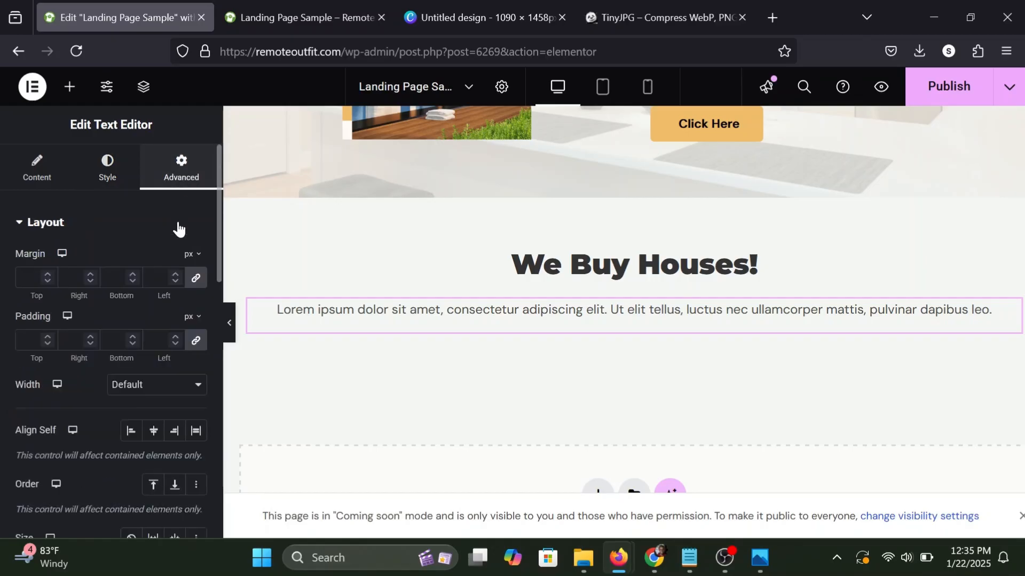
left_click(196, 341)
left_click(156, 340)
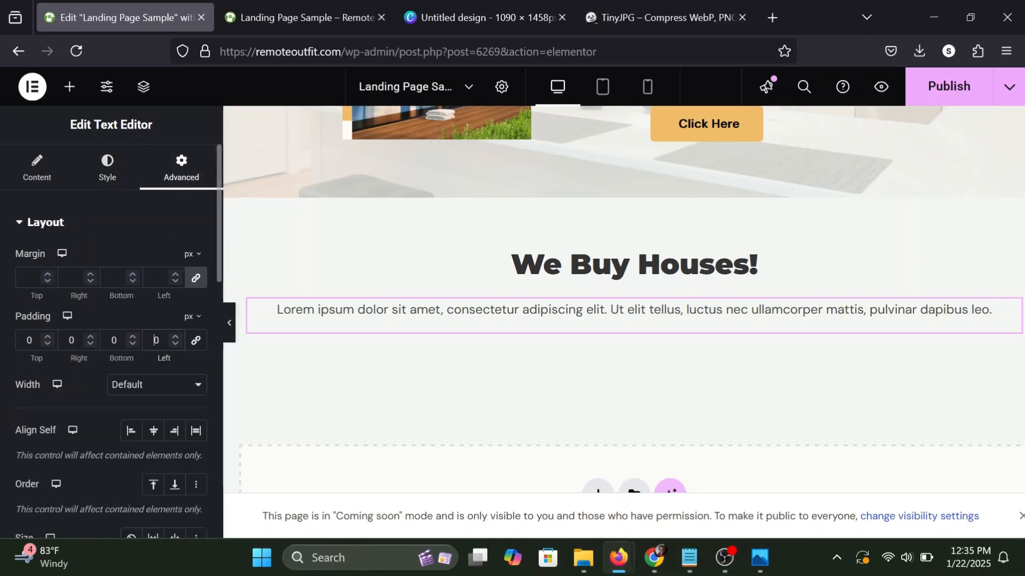
type("15")
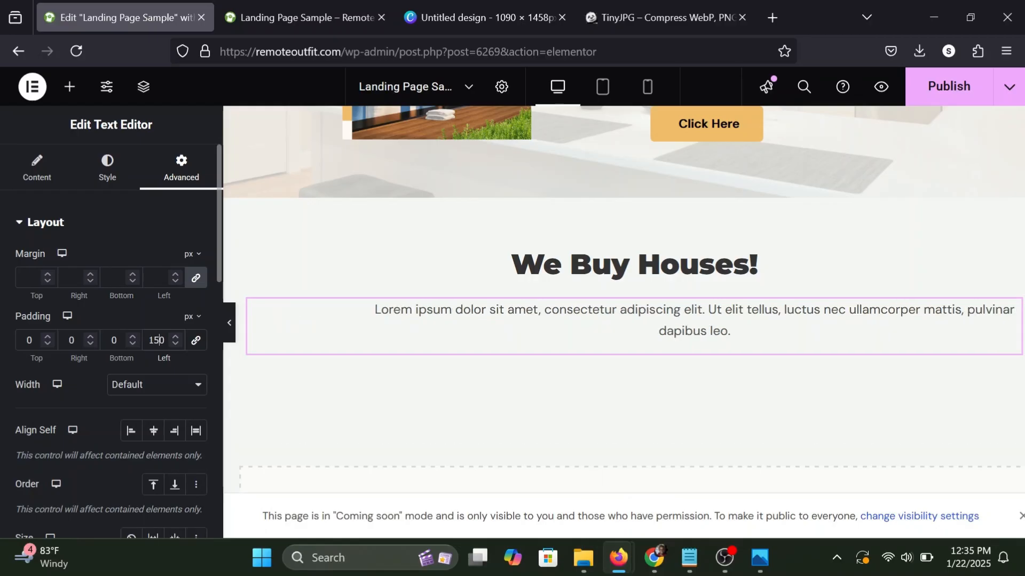
left_click(70, 340)
type("15")
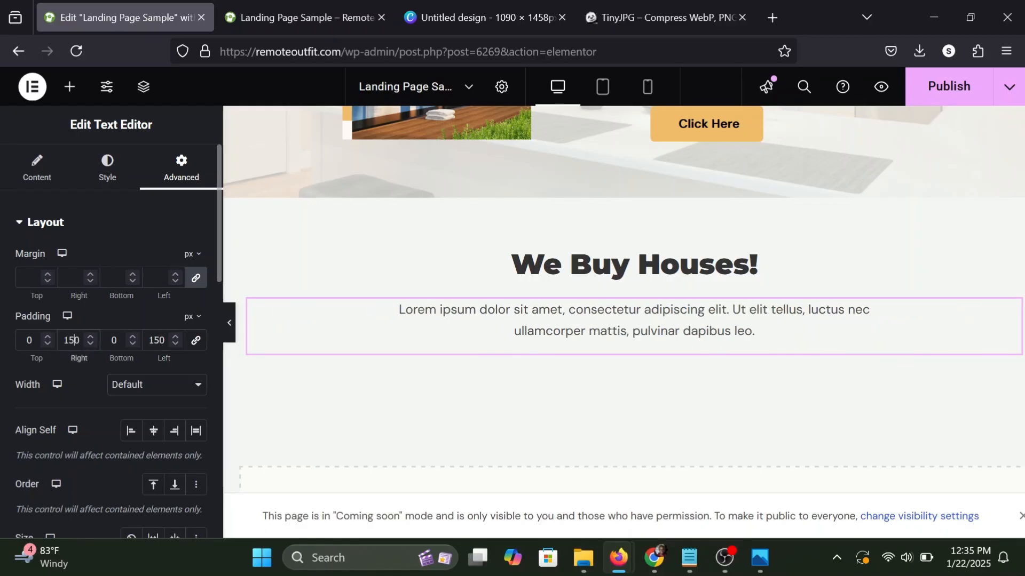
Publish the page changes and insert a container with horizontal row direction below the paragraph under "We Buy Houses!".
left_click(69, 87)
left_click(930, 88)
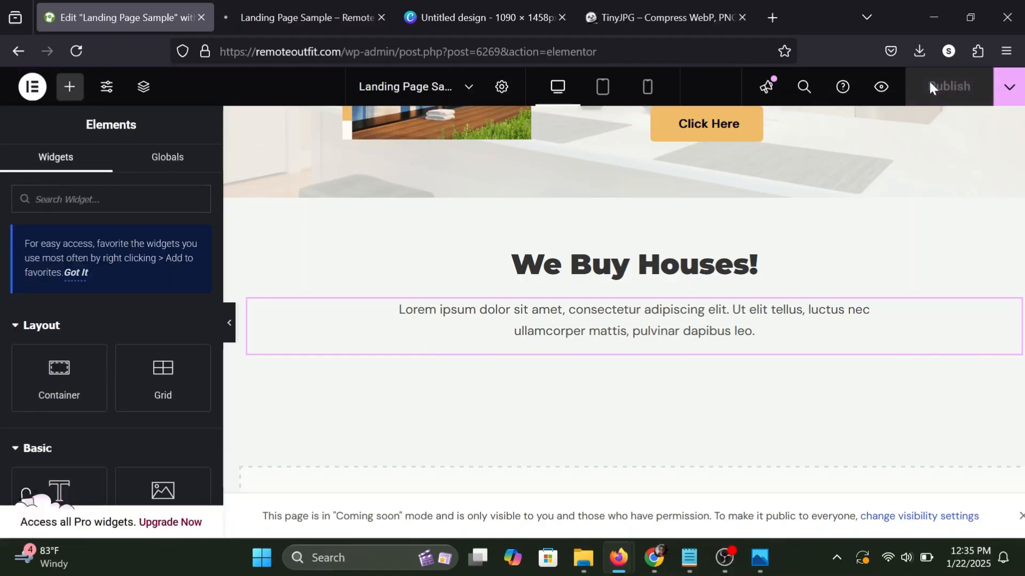
scroll(741, 276, "down", 3)
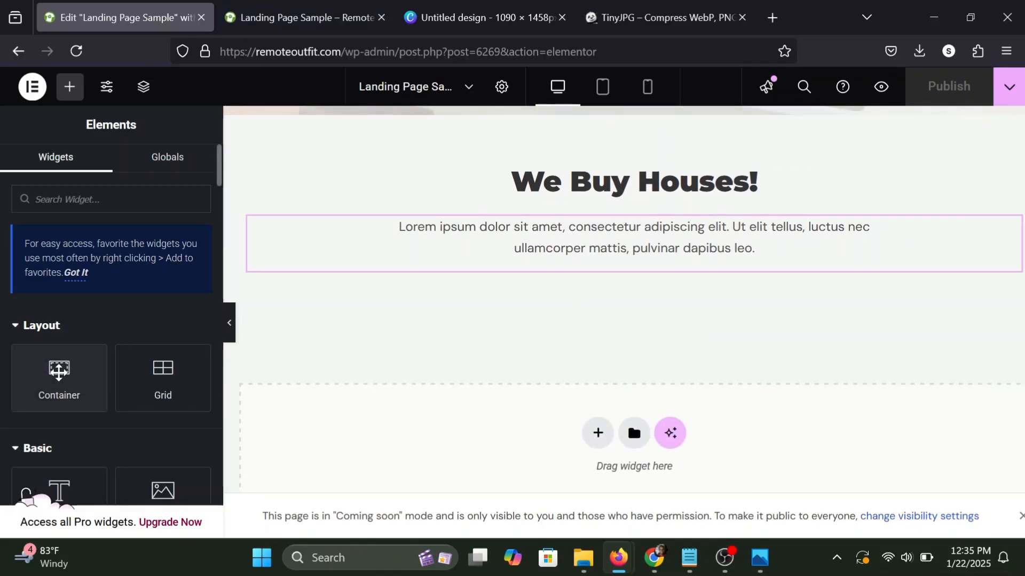
left_click_drag(50, 381, 544, 256)
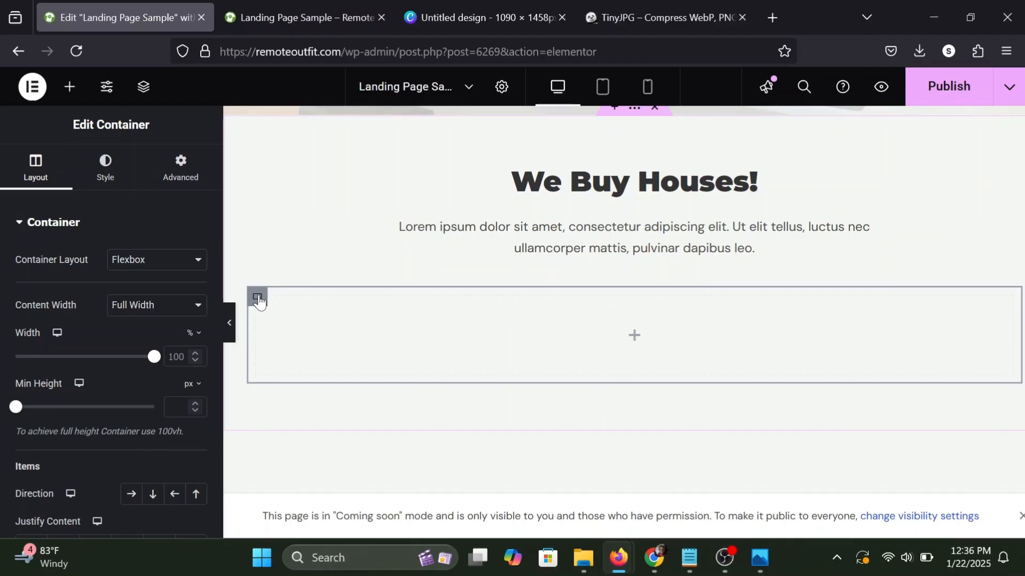
scroll(21, 502, "down", 3)
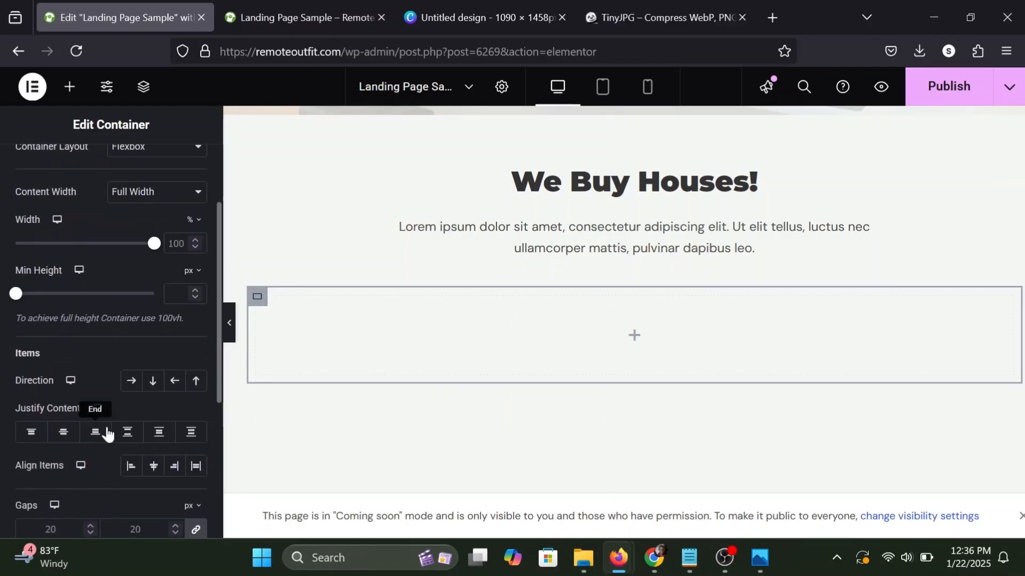
left_click(132, 381)
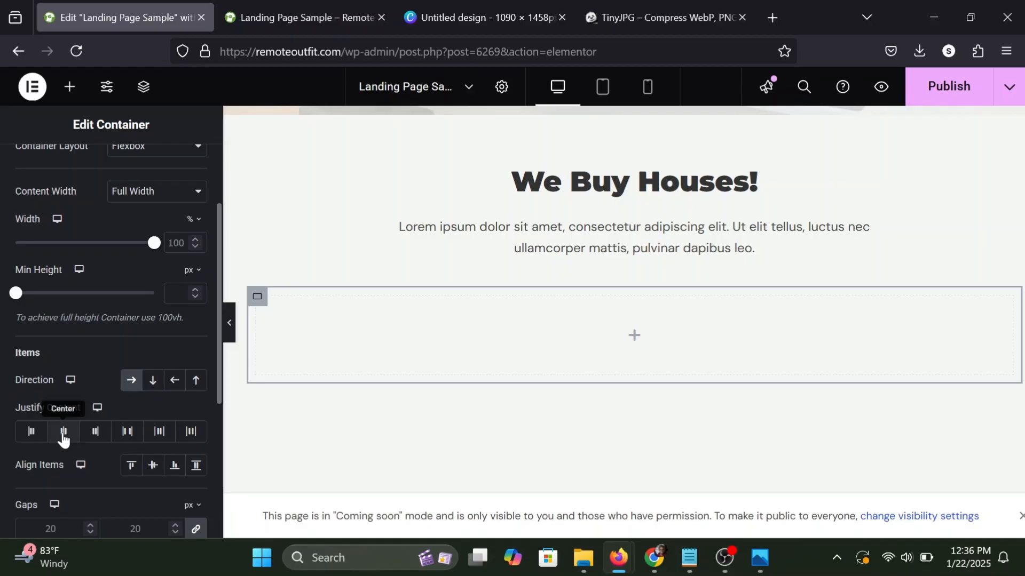
Nest a container inside the new row container and duplicate it twice to make three equal columns.
left_click(65, 81)
left_click_drag(61, 367, 357, 325)
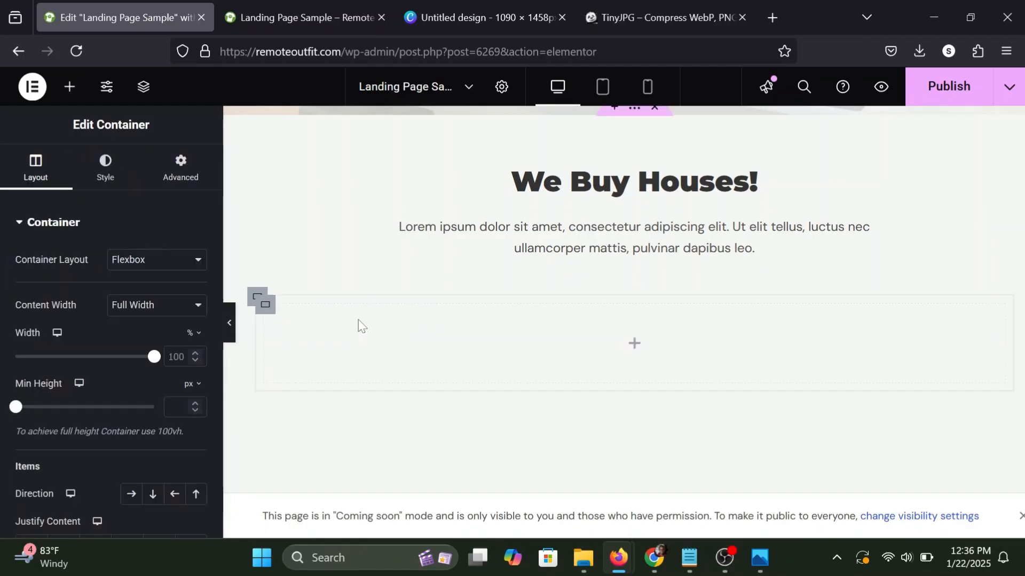
right_click(272, 316)
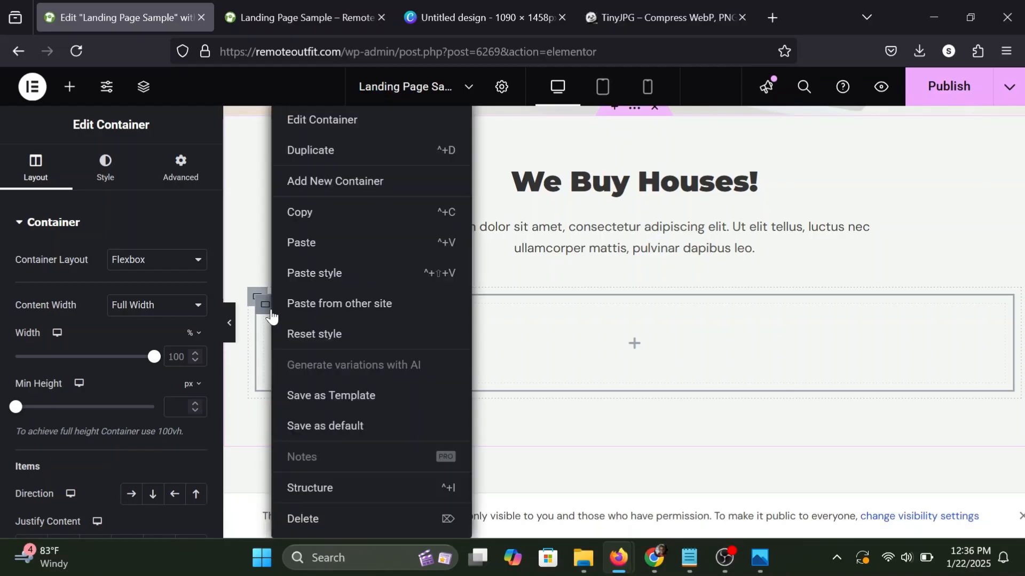
left_click(336, 164)
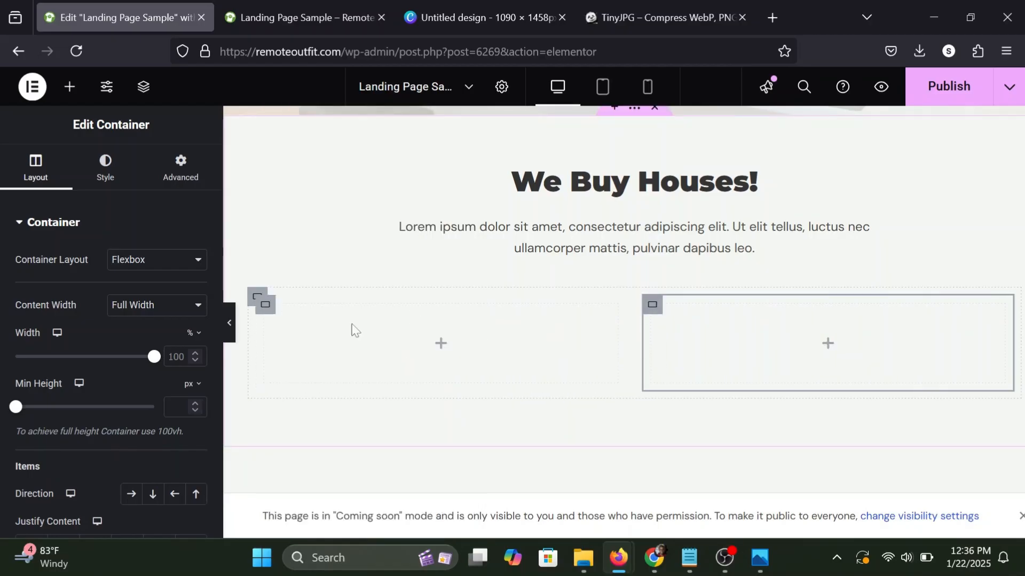
right_click(271, 311)
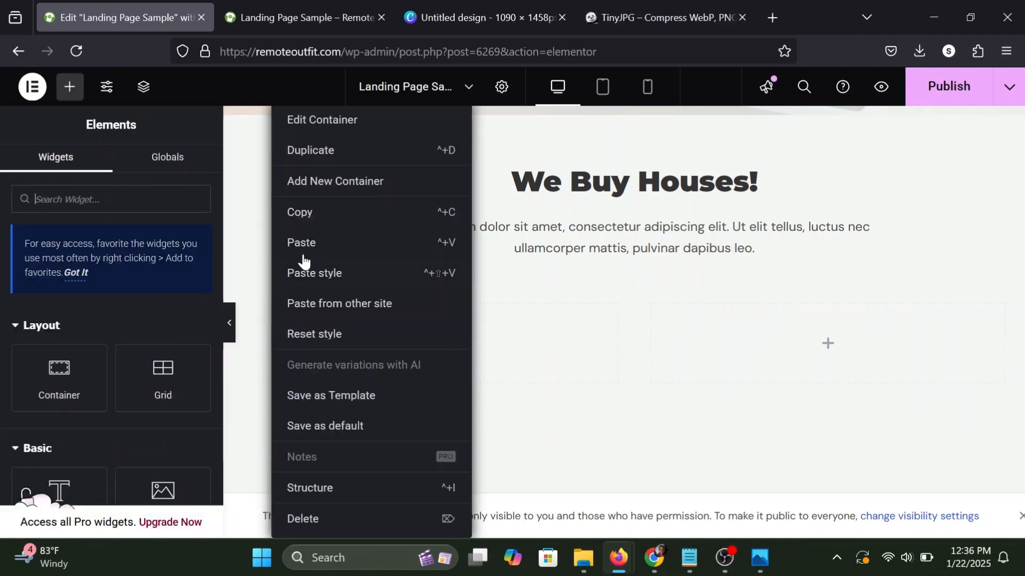
left_click(333, 153)
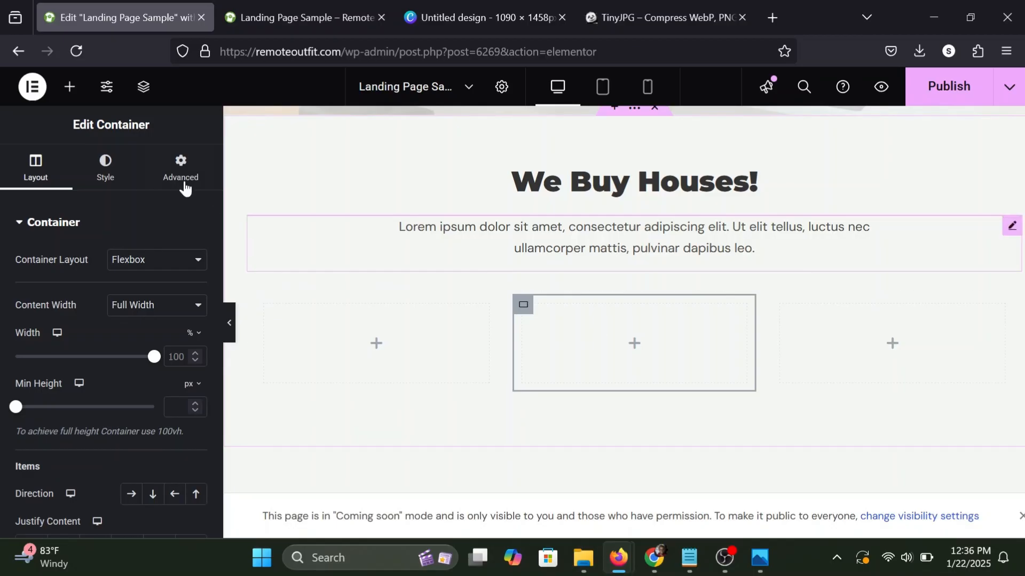
Add an Icon Box widget to the first of the three columns and change its icon to Gavel.
left_click(69, 87)
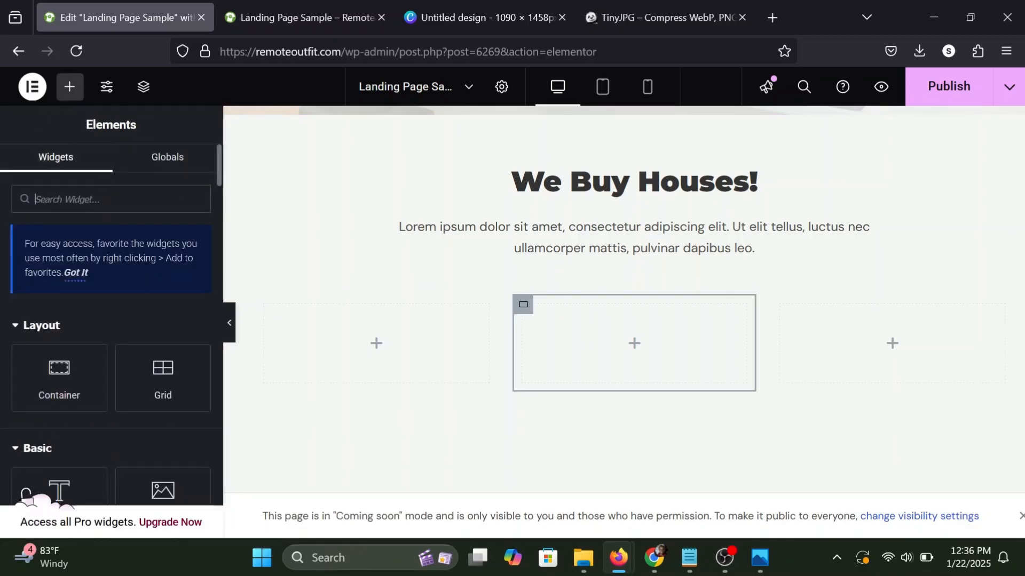
type("icon")
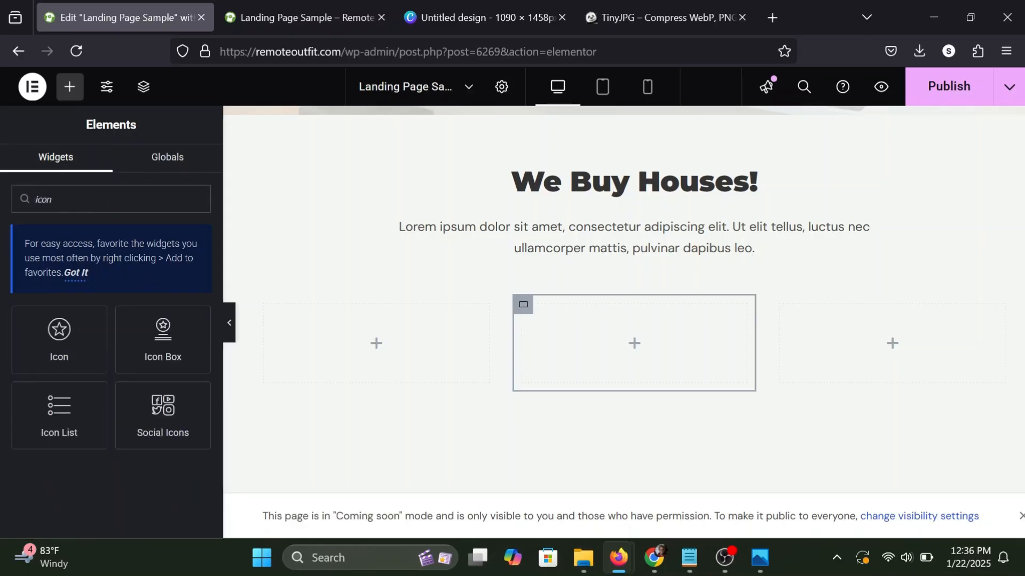
left_click_drag(151, 335, 401, 348)
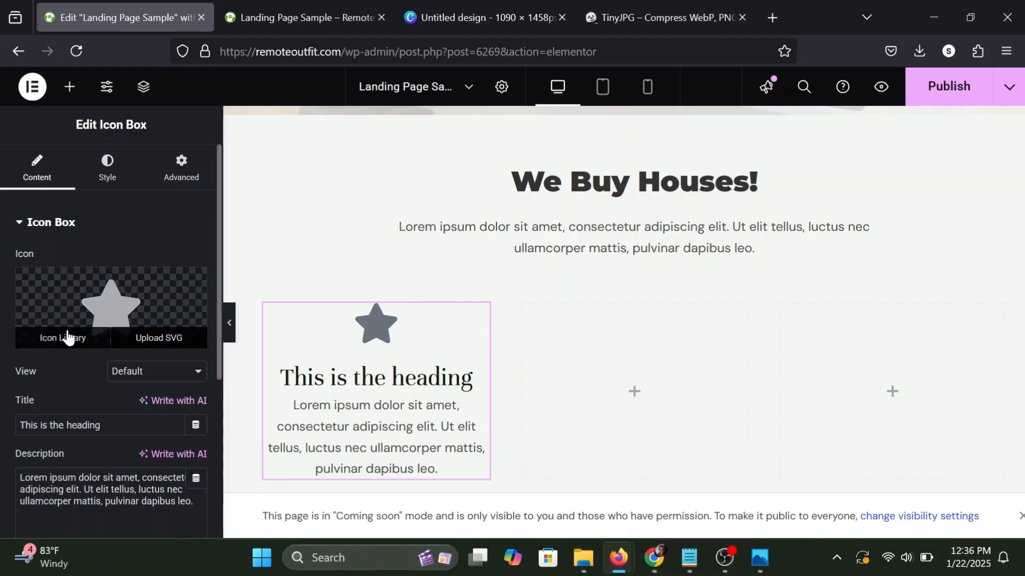
left_click(67, 336)
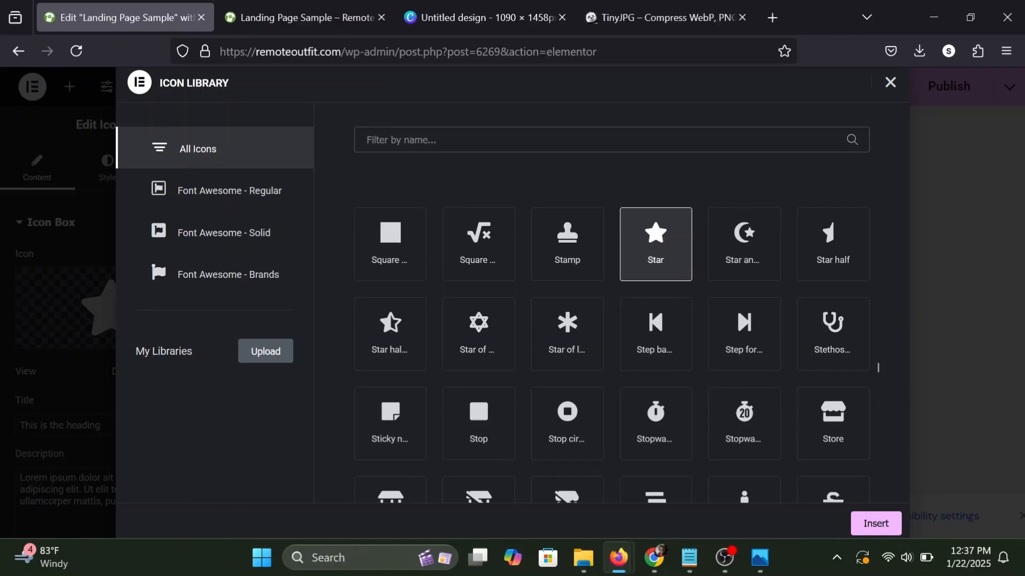
type("gavel")
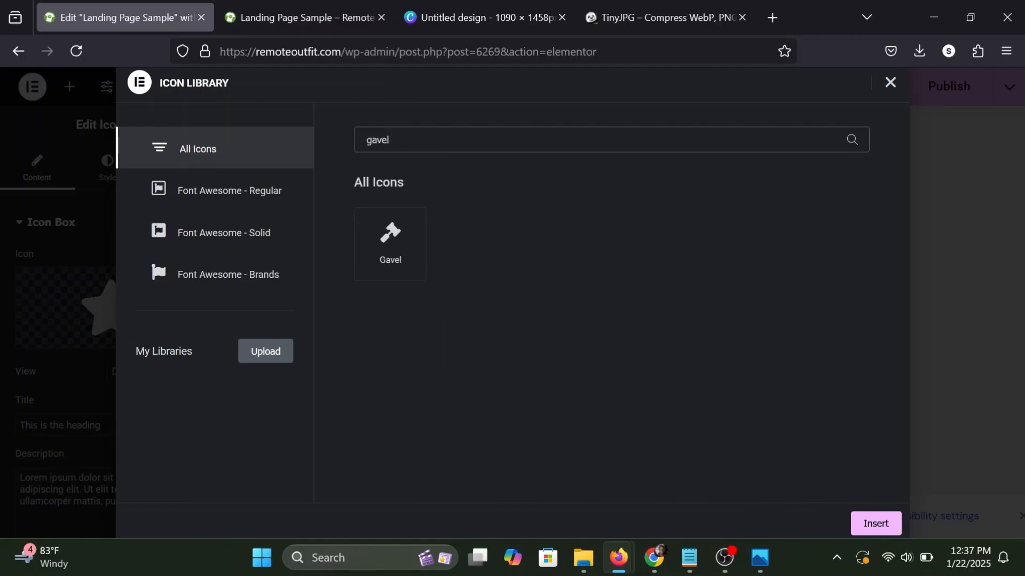
left_click(368, 259)
left_click(876, 524)
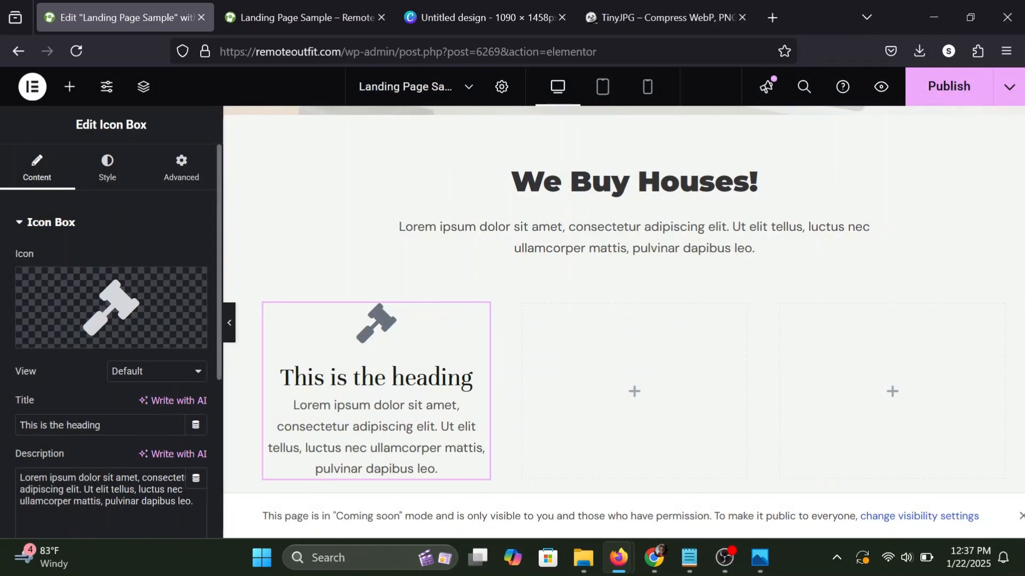
Set the icon box title to "Foreclosure".
triple_click(83, 425)
type("Forecl")
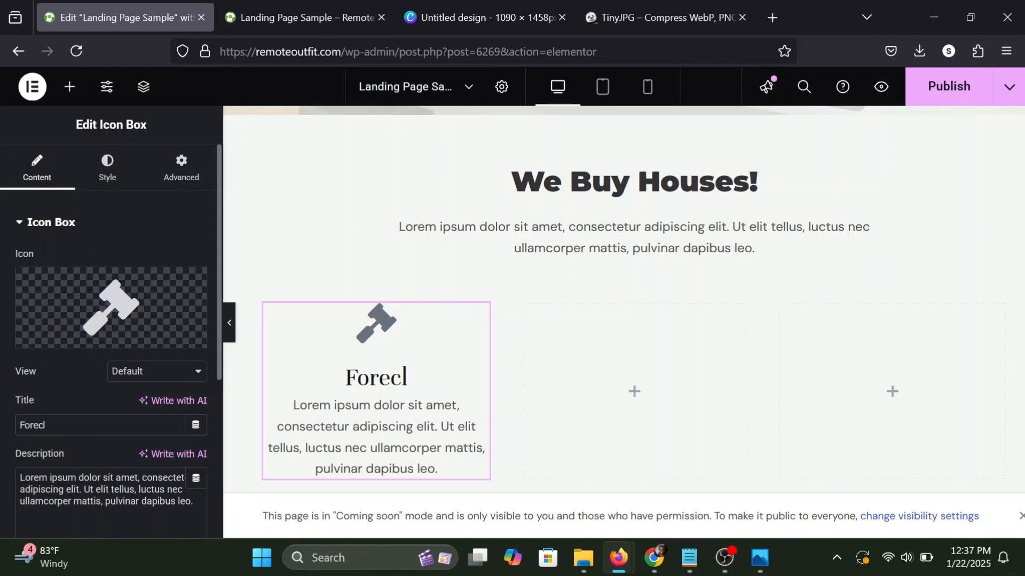
type("osre")
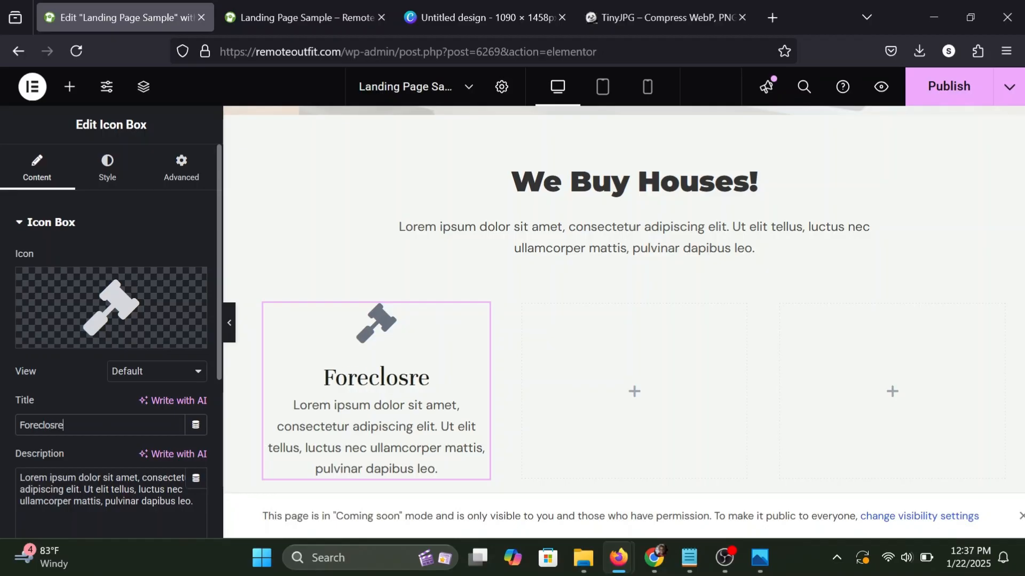
key("BackSpace")
key("BackSpace")
key("BackSpace")
key("BackSpace")
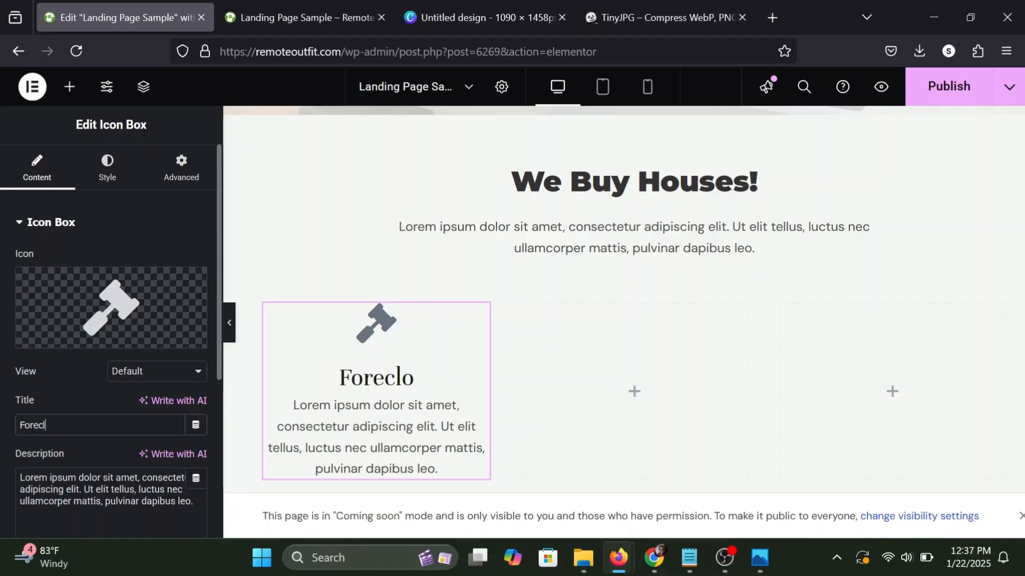
type("osure")
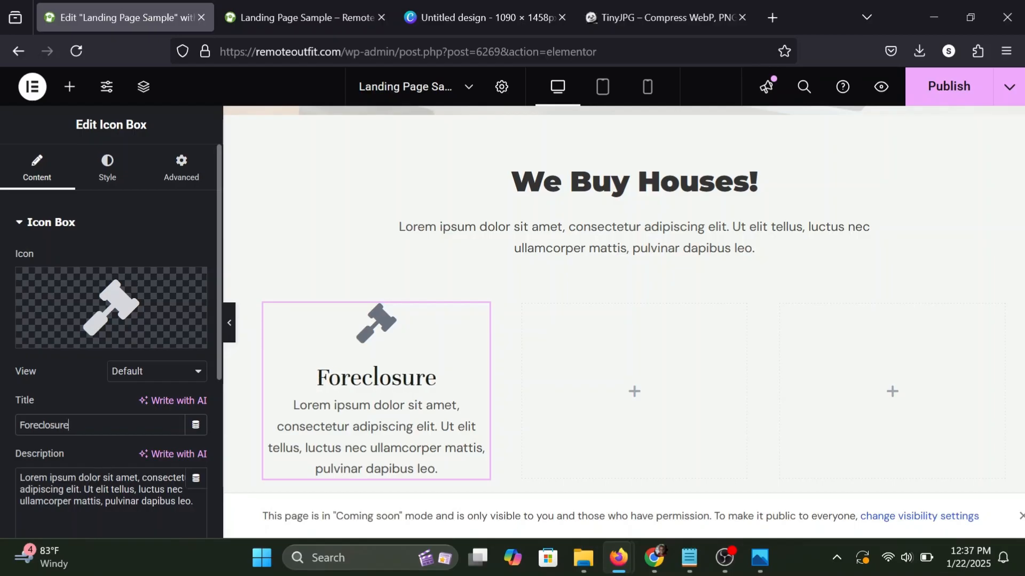
scroll(73, 502, "down", 3)
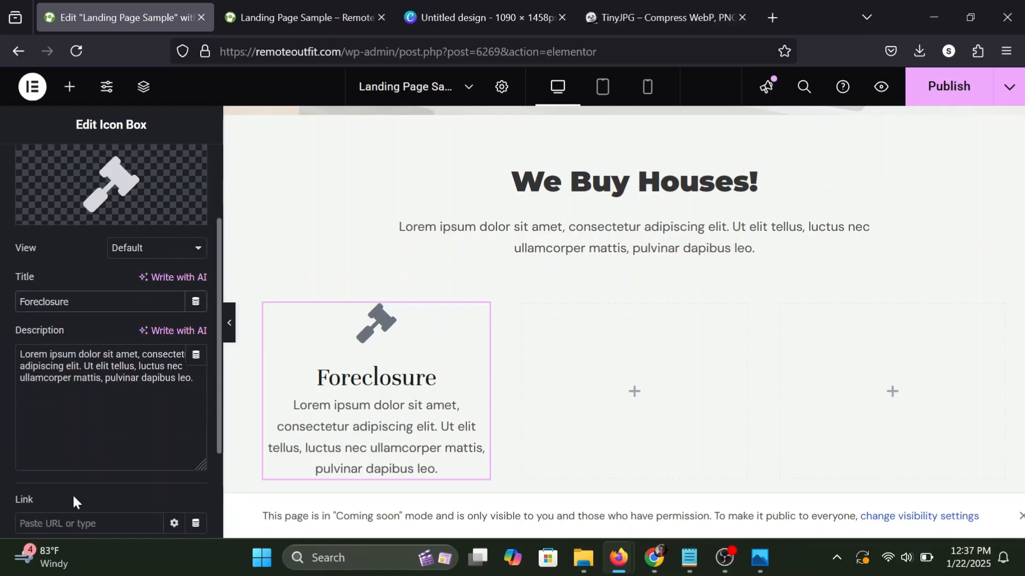
triple_click(88, 366)
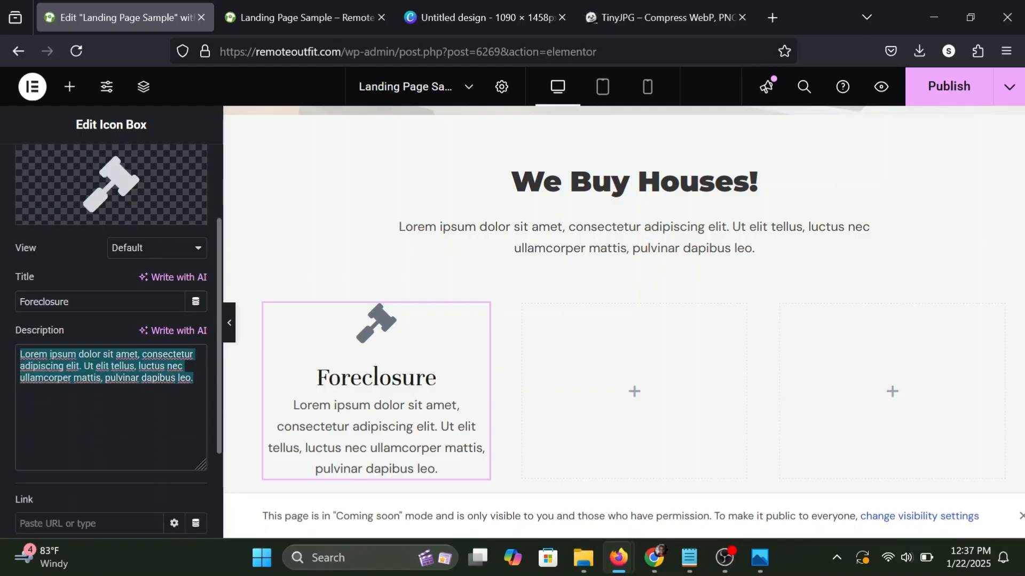
left_click(85, 366)
scroll(115, 402, "down", 3)
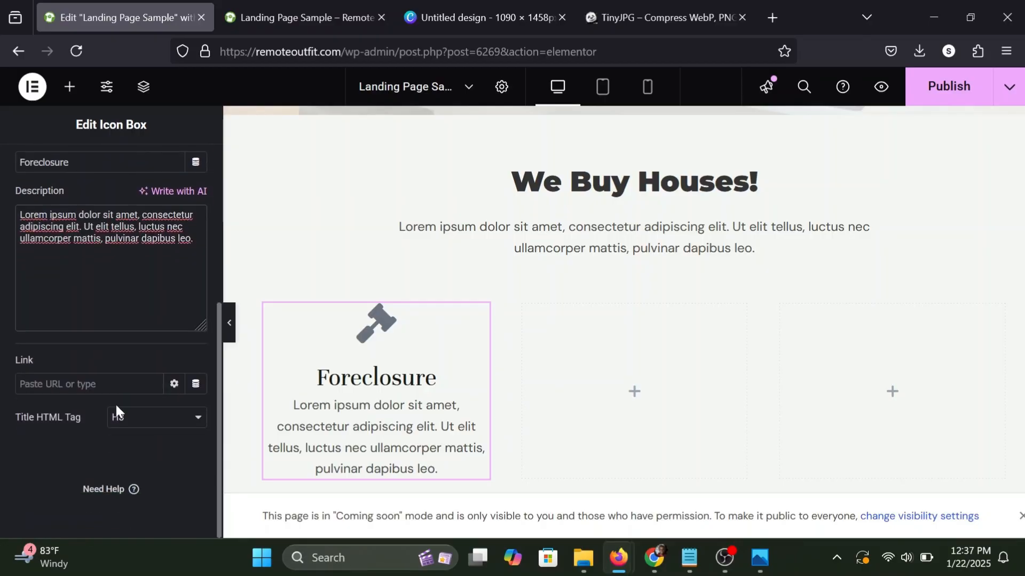
scroll(115, 403, "up", 5)
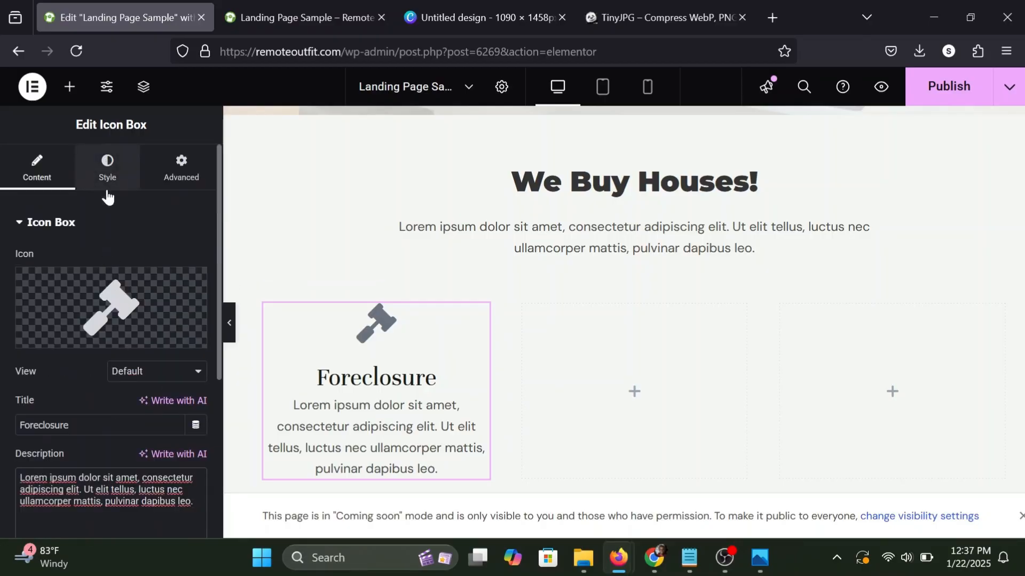
Center the alignment of the Foreclosure icon box and set its icon spacing to 8 px.
left_click(114, 163)
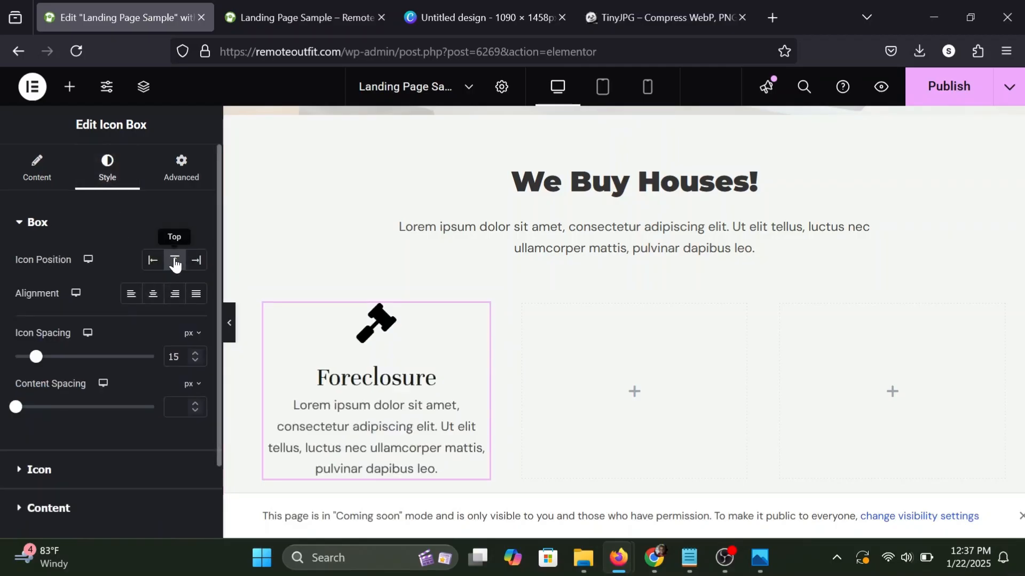
left_click(154, 296)
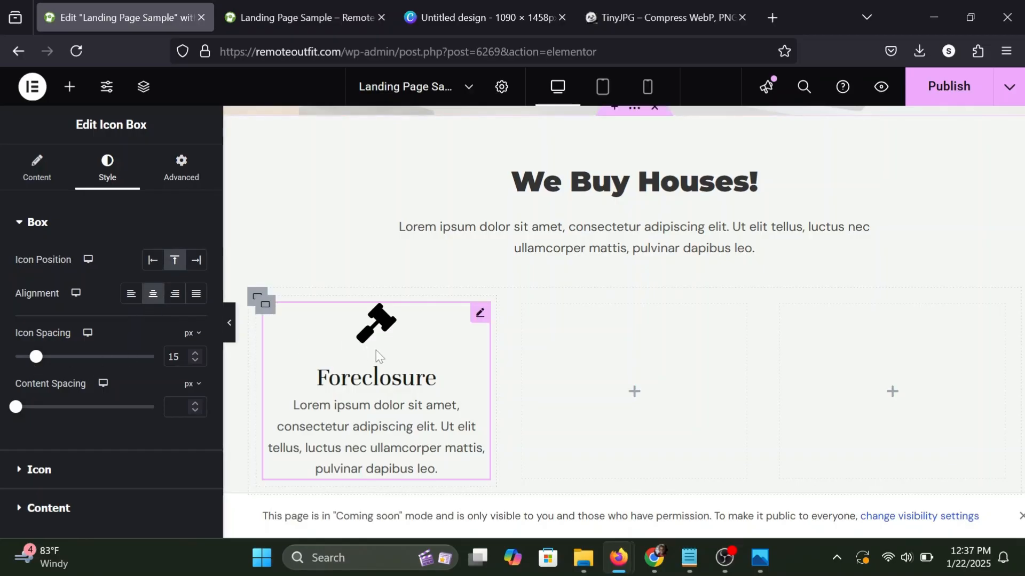
mouse_move(35, 358)
left_mouse_down()
mouse_move(59, 357)
mouse_move(24, 361)
left_mouse_up()
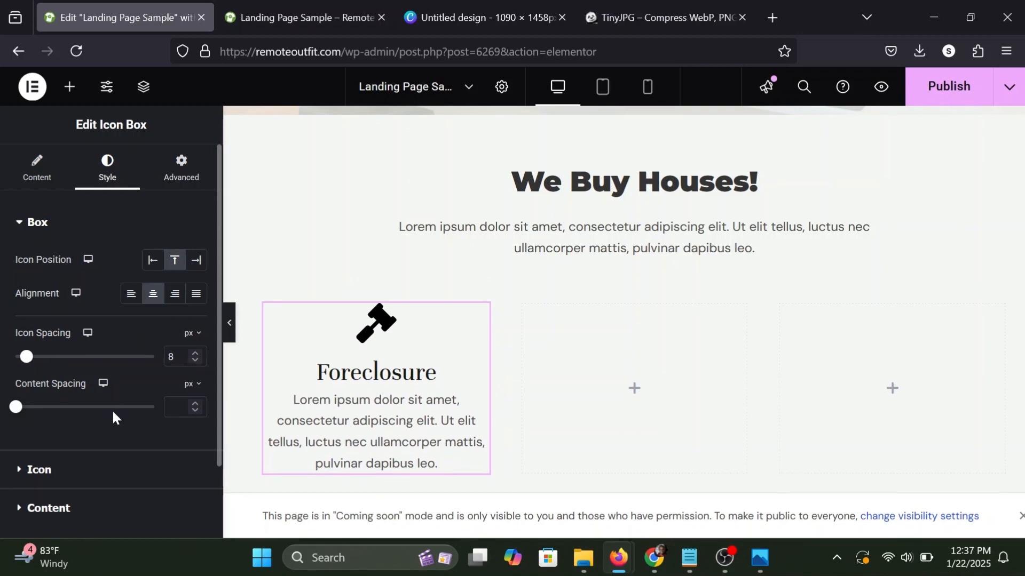
scroll(111, 409, "down", 2)
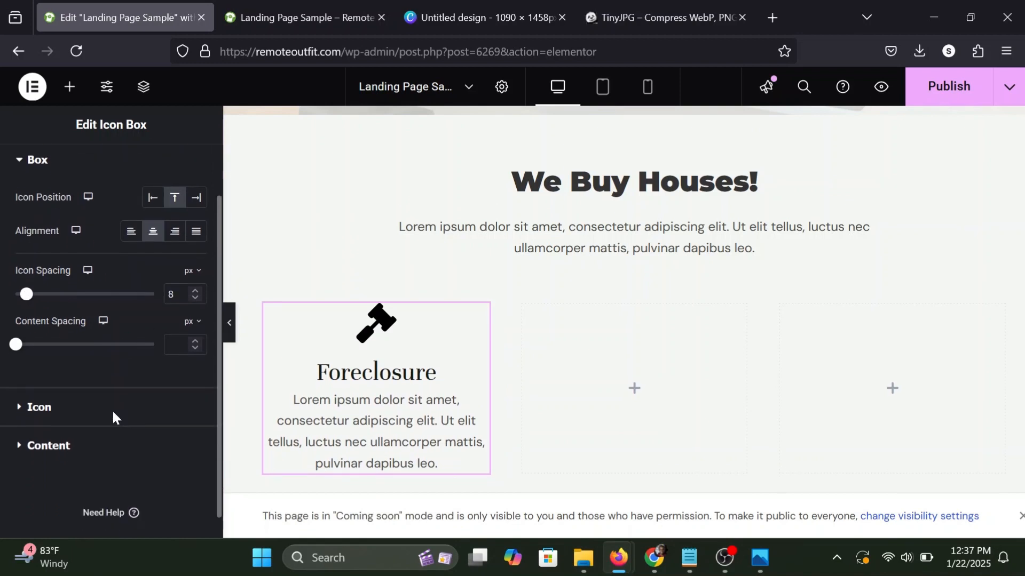
left_click(55, 408)
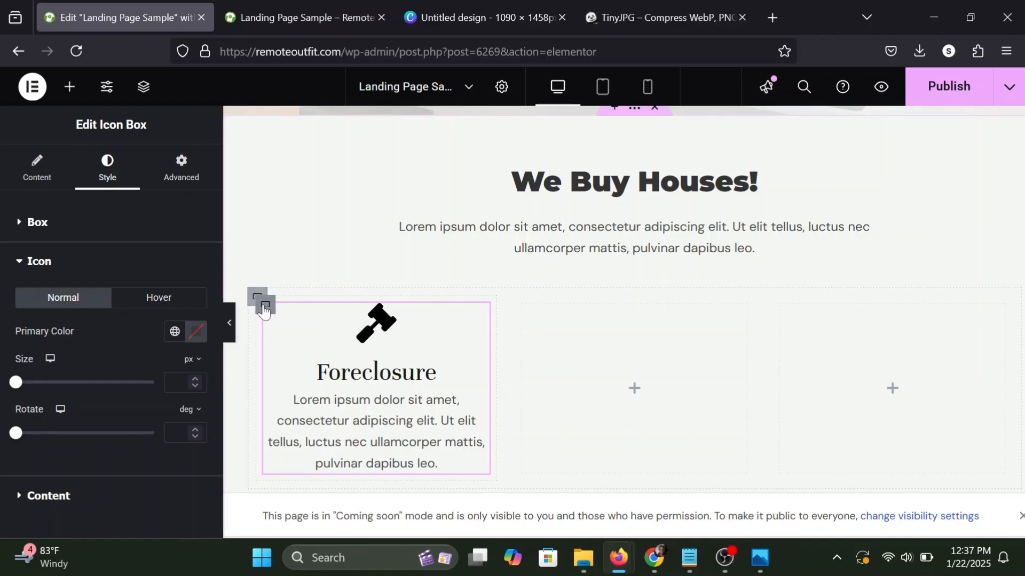
Open the style settings of the container that holds the Foreclosure icon box.
left_click(264, 310)
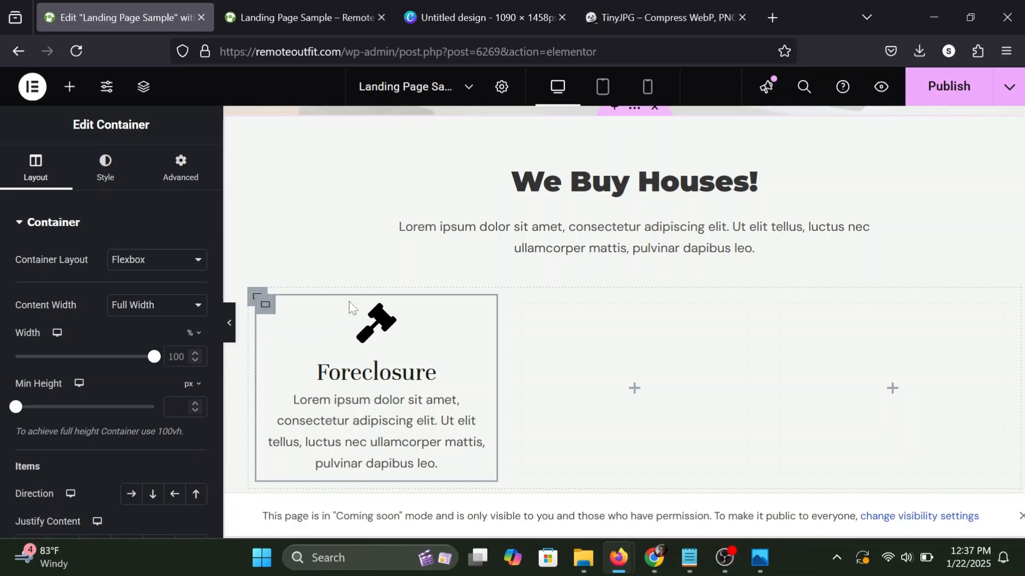
left_click(99, 167)
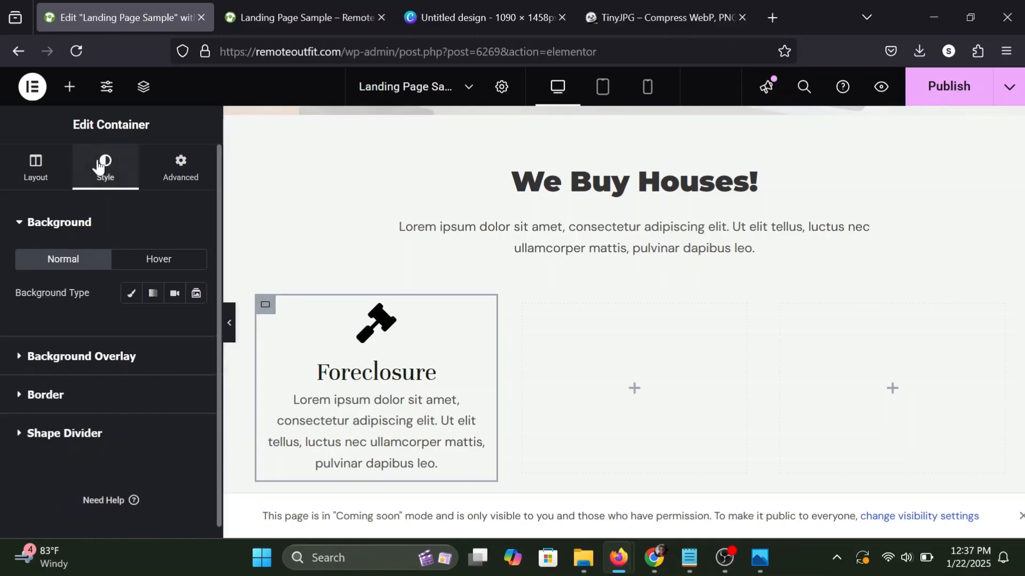
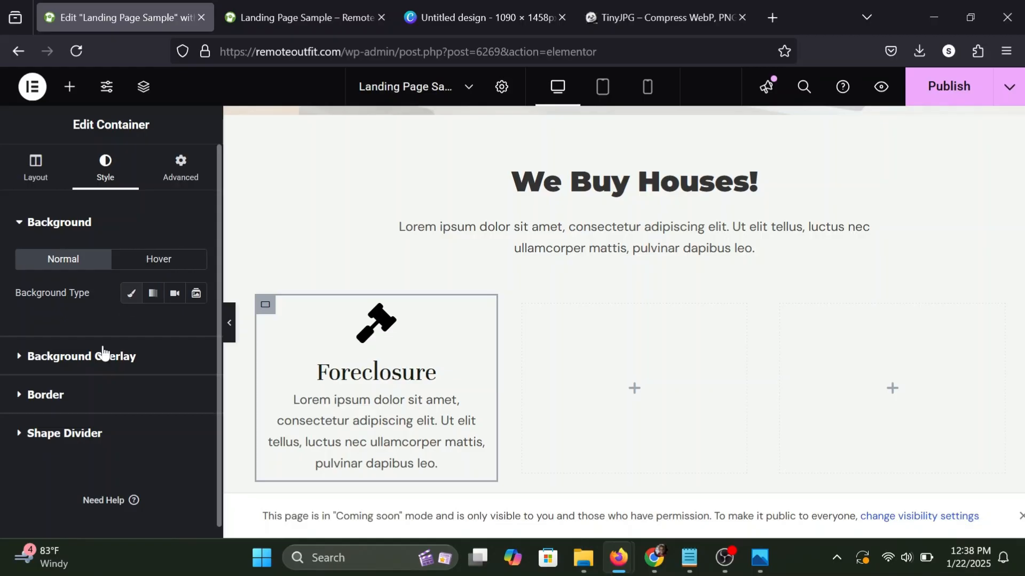
Add a box shadow to the container holding the Foreclosure icon box, with a vertical offset of 10.
left_click(46, 396)
scroll(33, 422, "down", 1)
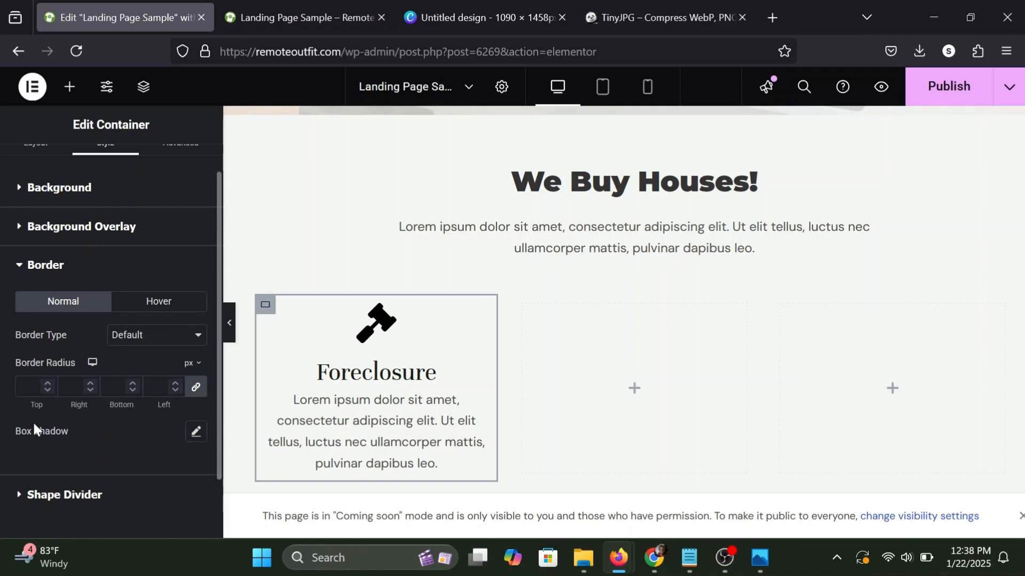
left_click(193, 432)
scroll(195, 436, "down", 2)
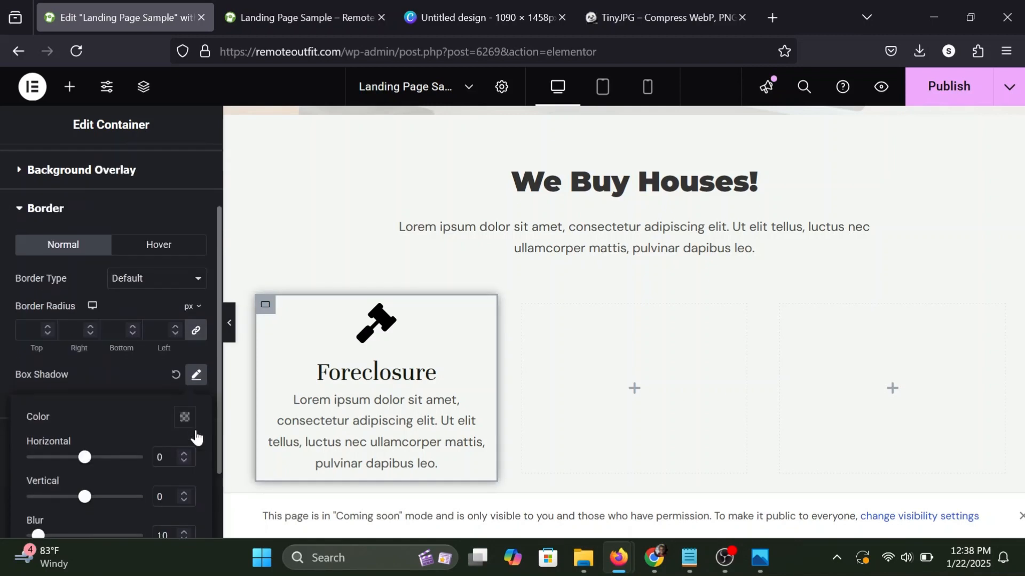
scroll(132, 462, "down", 3)
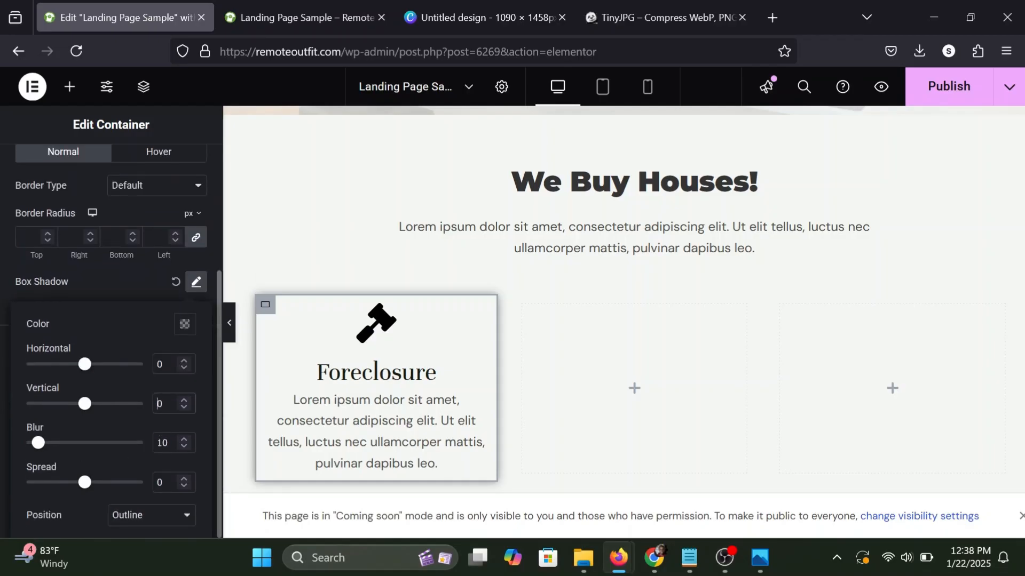
type("1")
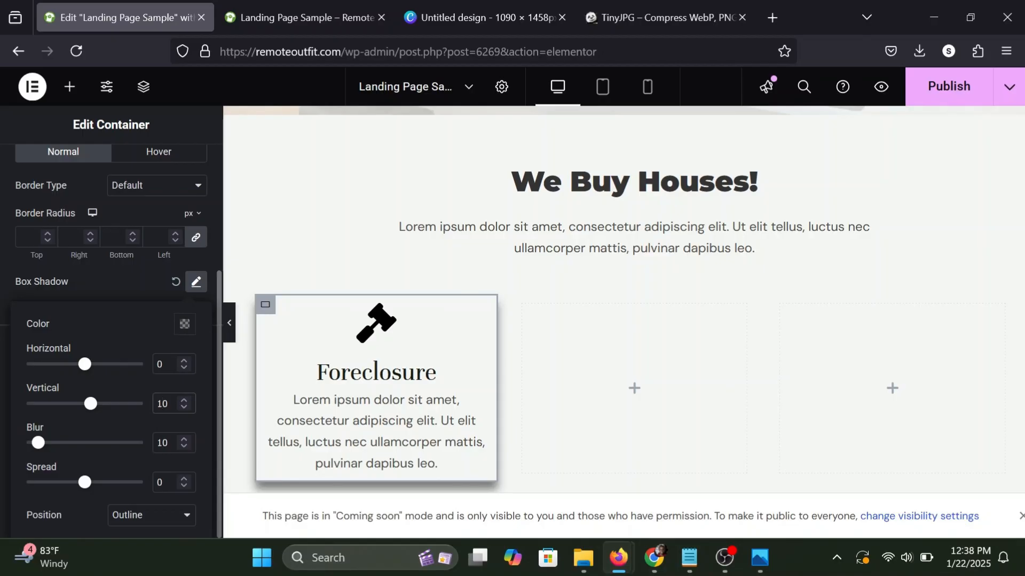
Make the Foreclosure container's box shadow colour more transparent.
left_click(185, 325)
left_click_drag(175, 261, 138, 262)
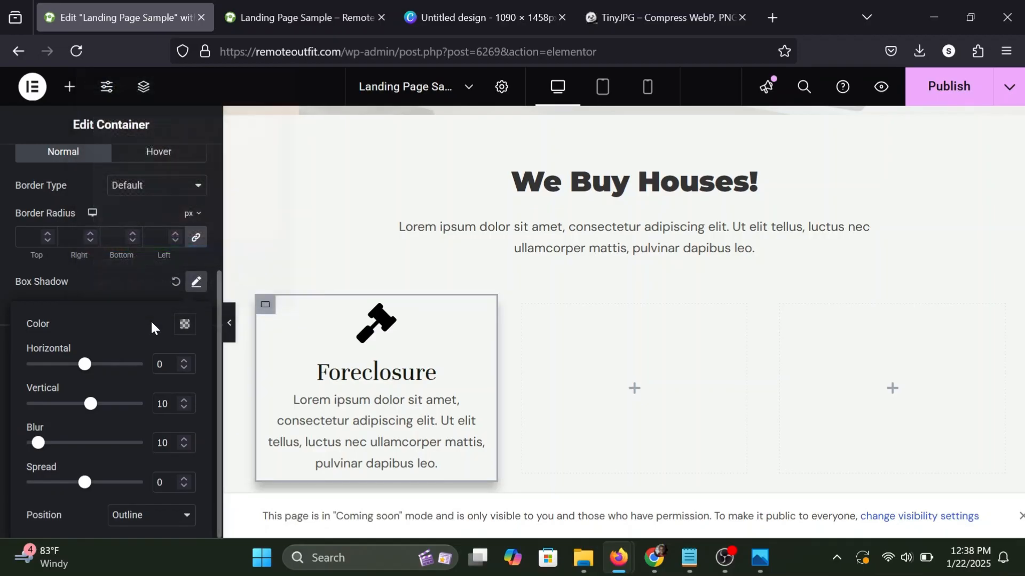
left_click(136, 292)
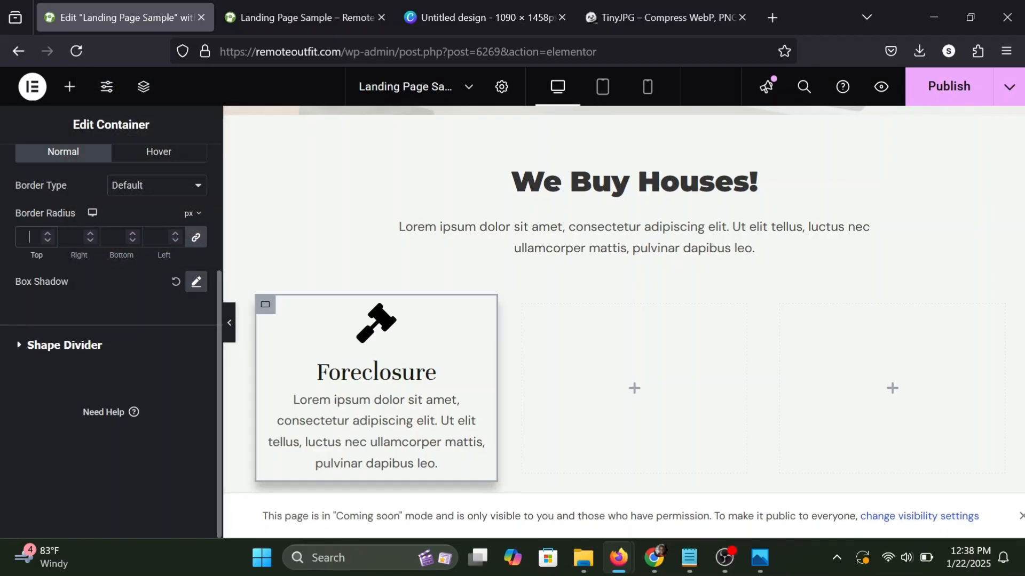
Set the Foreclosure container's border radius to 5 px on all corners and preview the card at full page width.
type("5")
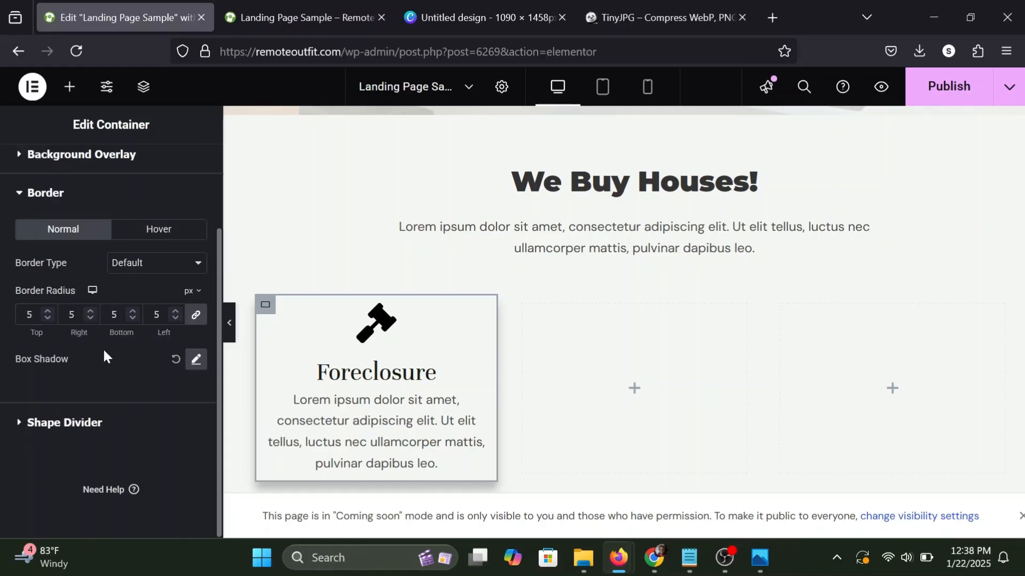
left_click(230, 323)
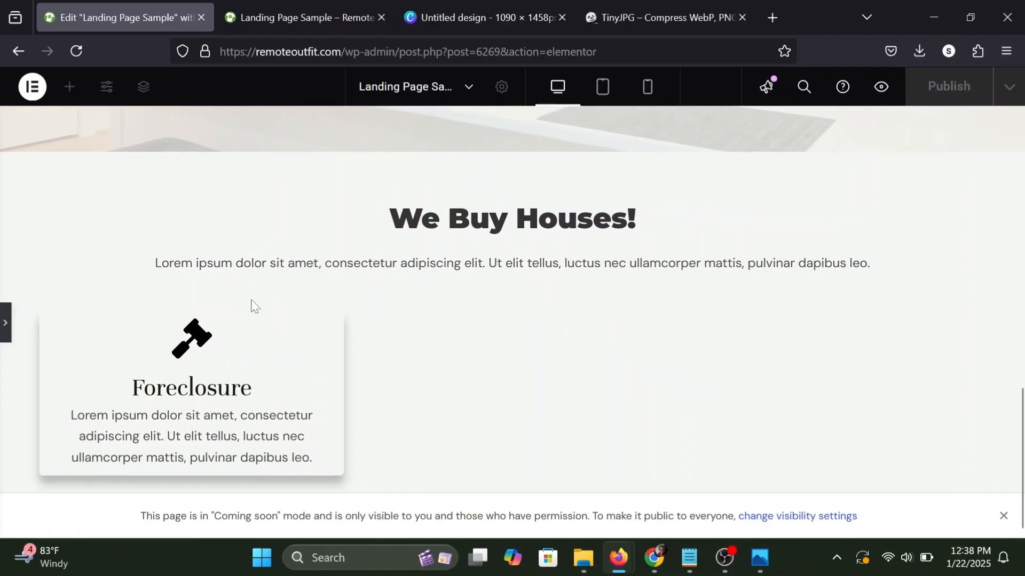
left_click(4, 321)
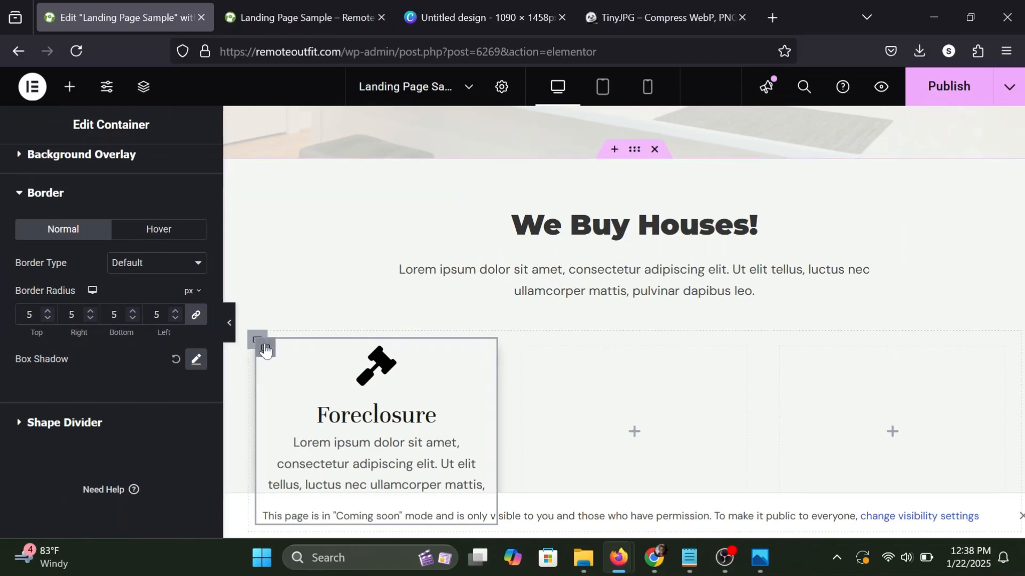
left_click(232, 330)
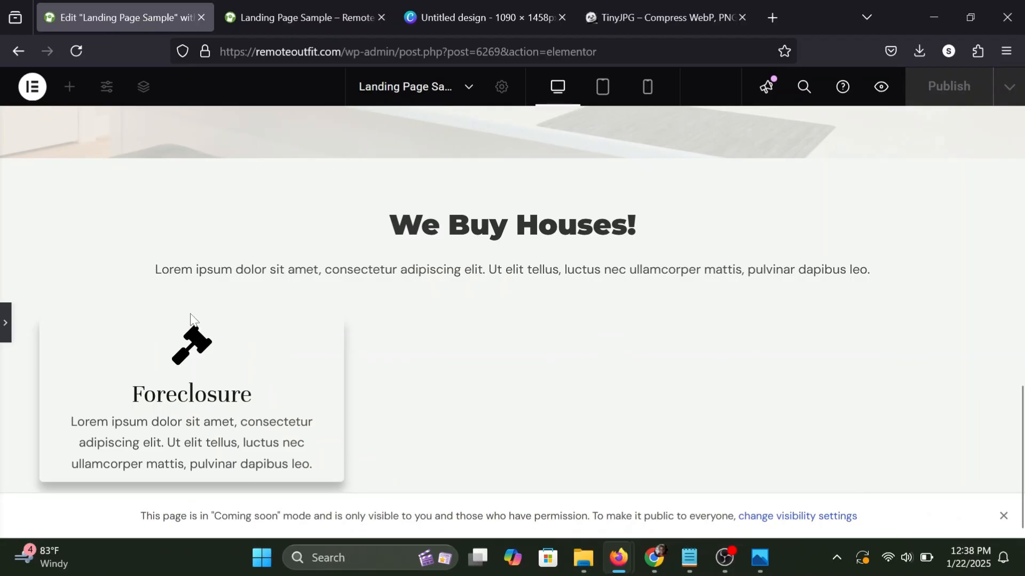
left_click_drag(215, 454, 218, 455)
left_click(3, 334)
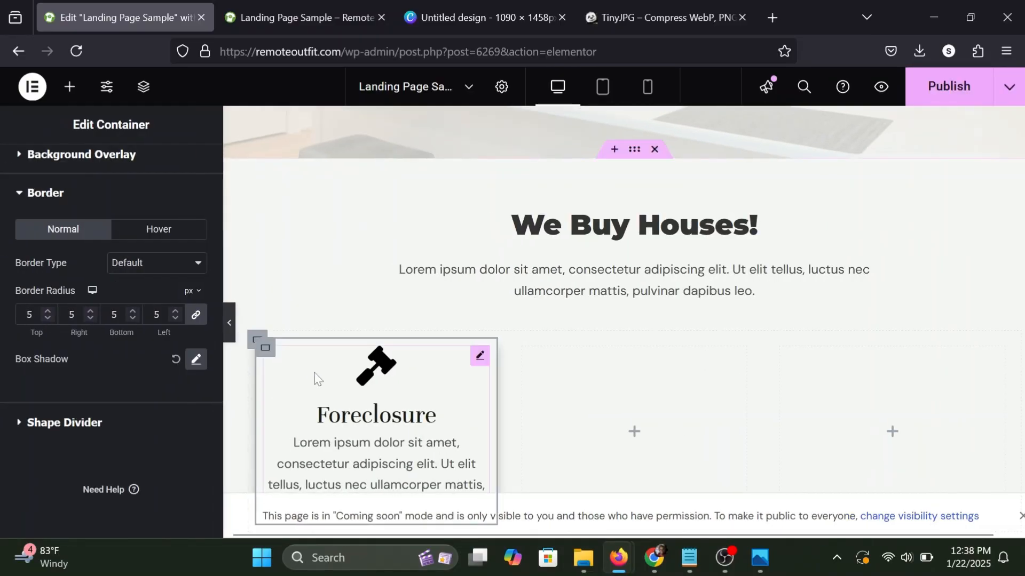
Set the Foreclosure container's padding to 25 px on all sides.
scroll(107, 211, "up", 3)
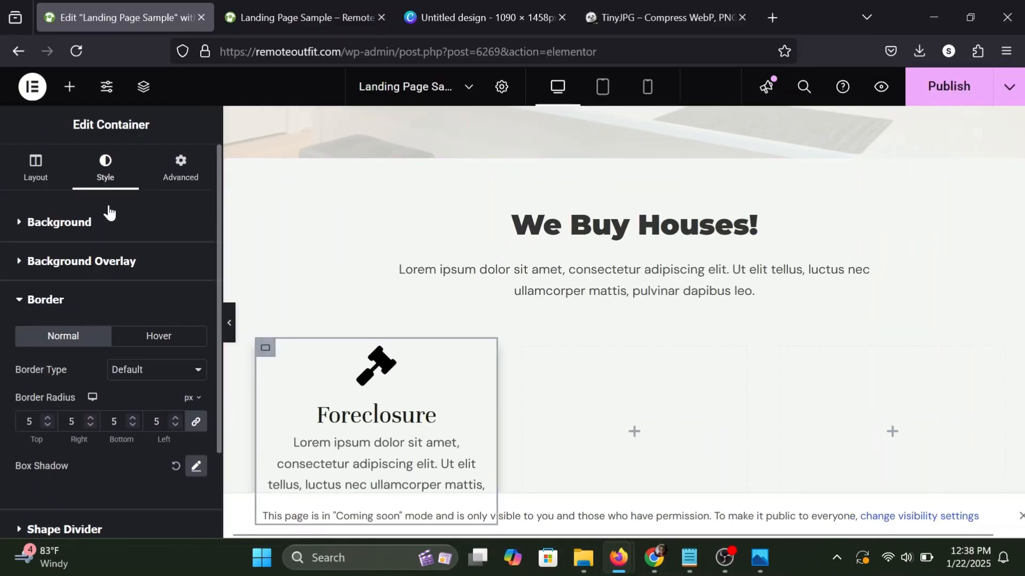
left_click(170, 173)
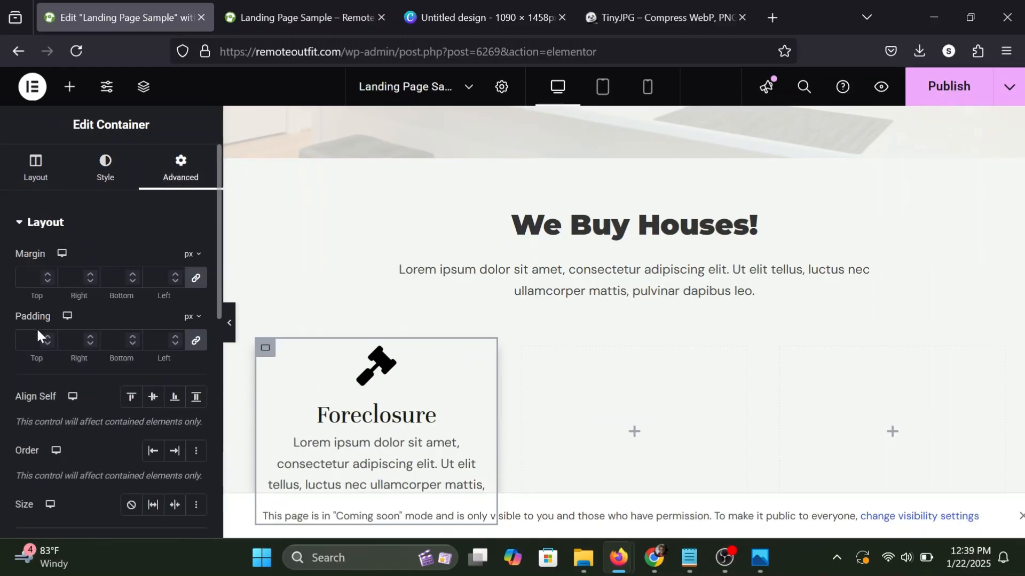
type("25")
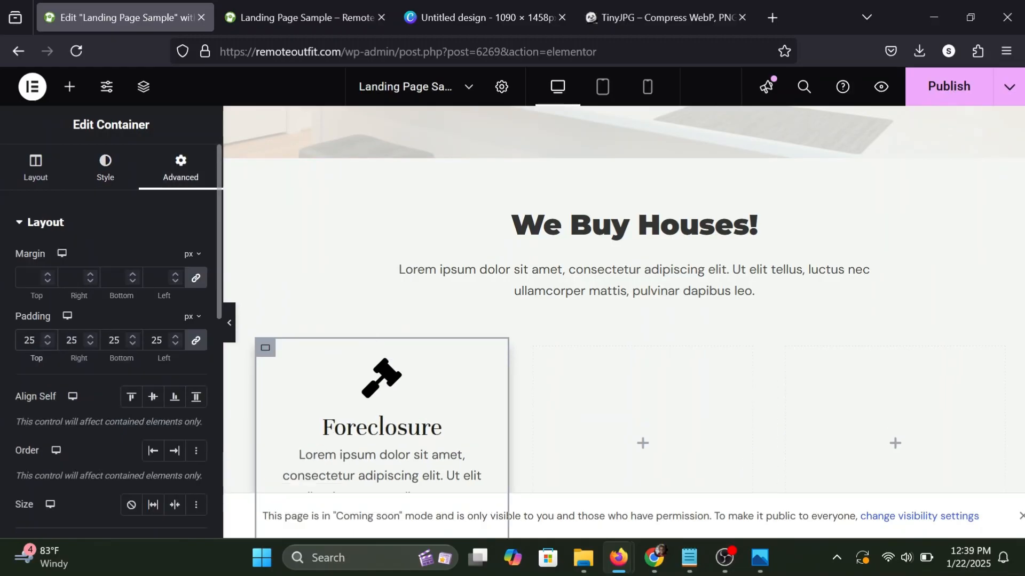
scroll(380, 340, "down", 4)
scroll(380, 341, "up", 1)
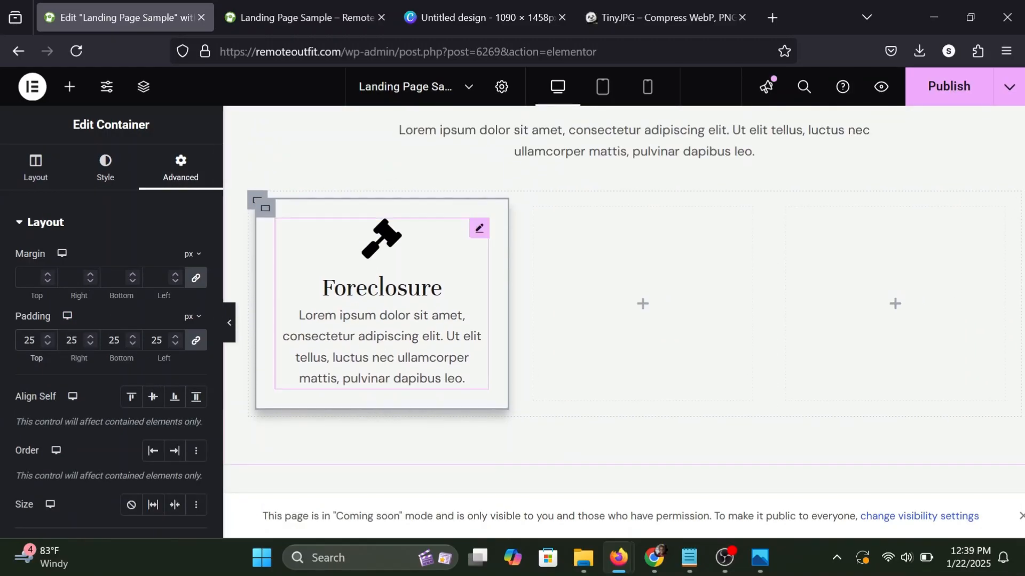
scroll(395, 264, "up", 1)
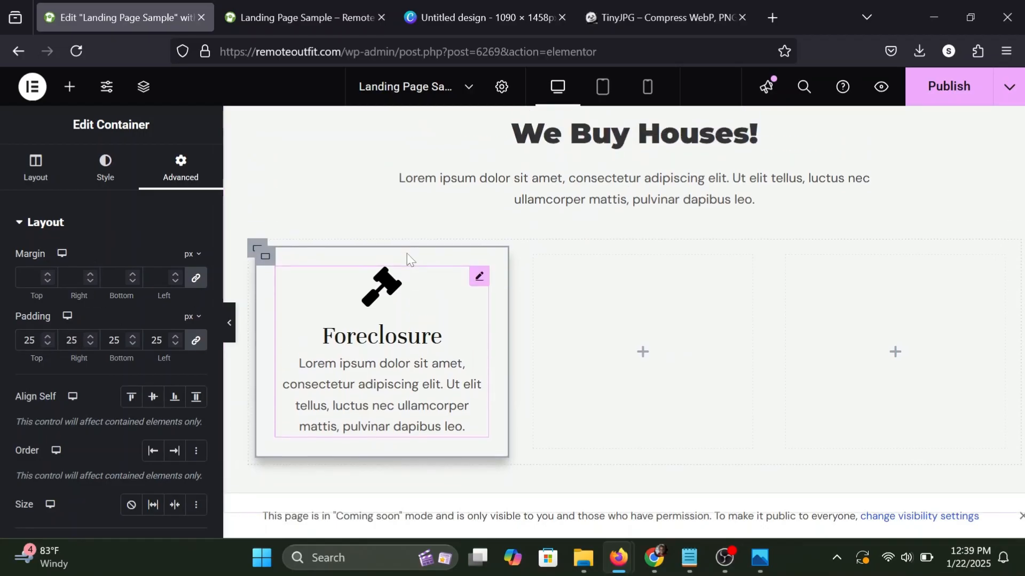
Unlink the padding of the parent container around the three columns, set its left and right padding to 80 px, and preview the row.
left_click(257, 252)
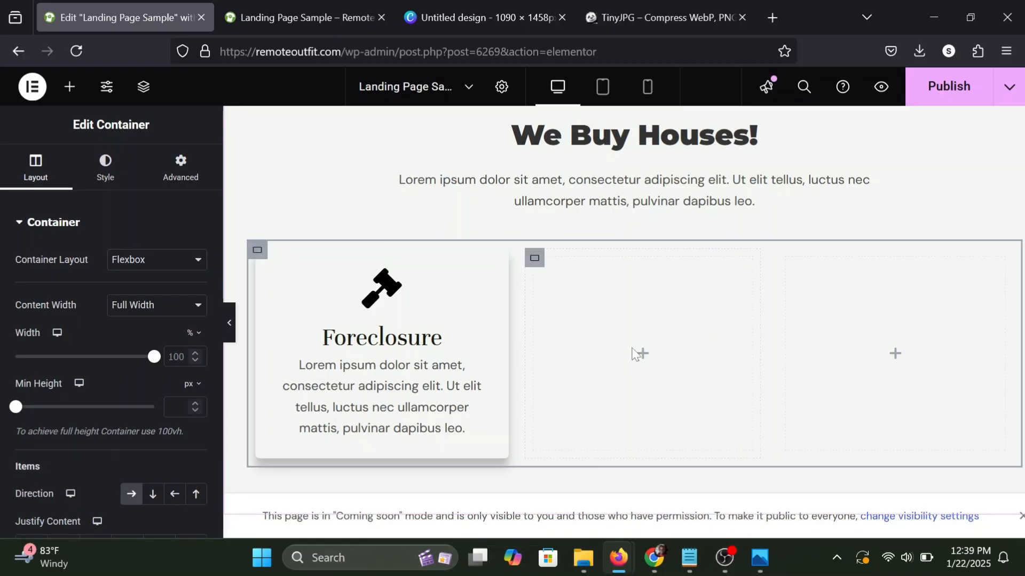
left_click(171, 174)
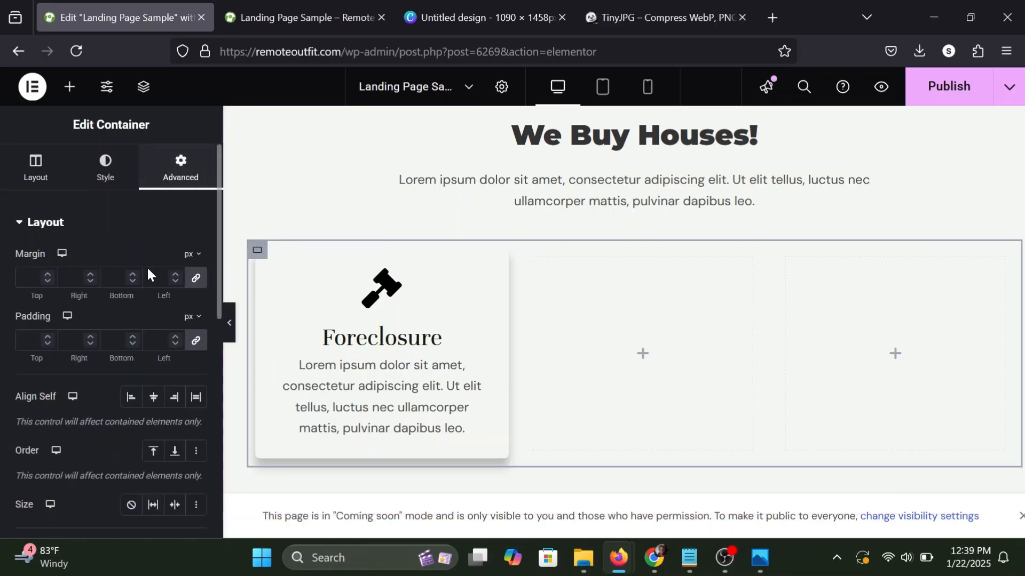
left_click(196, 340)
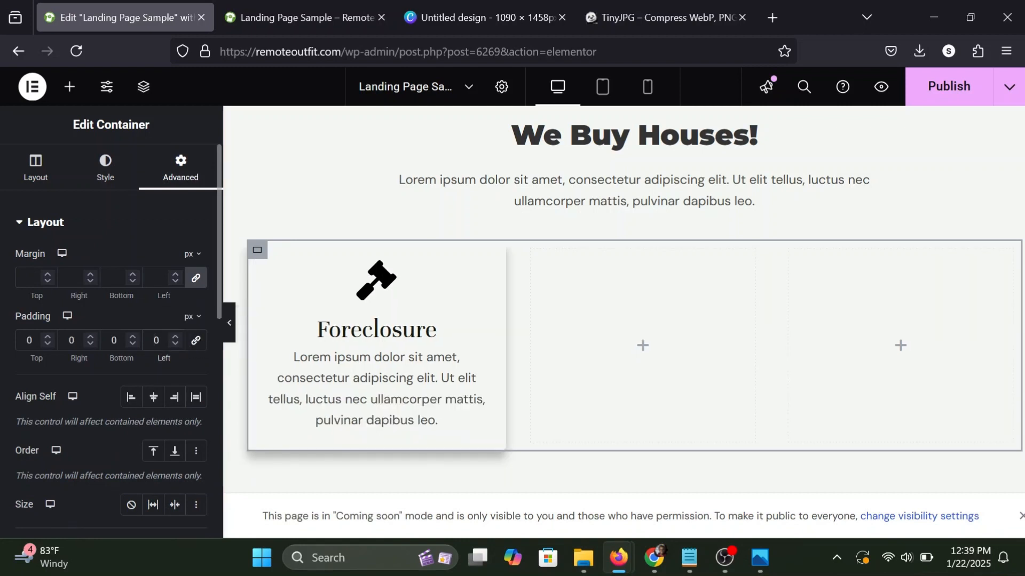
left_click(153, 340)
type("8")
left_click(71, 340)
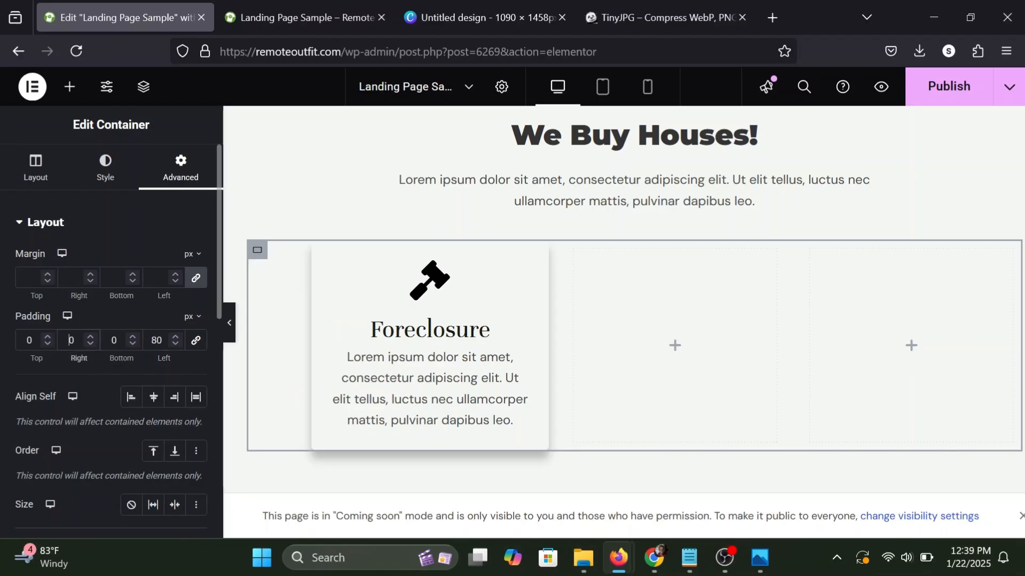
type("8")
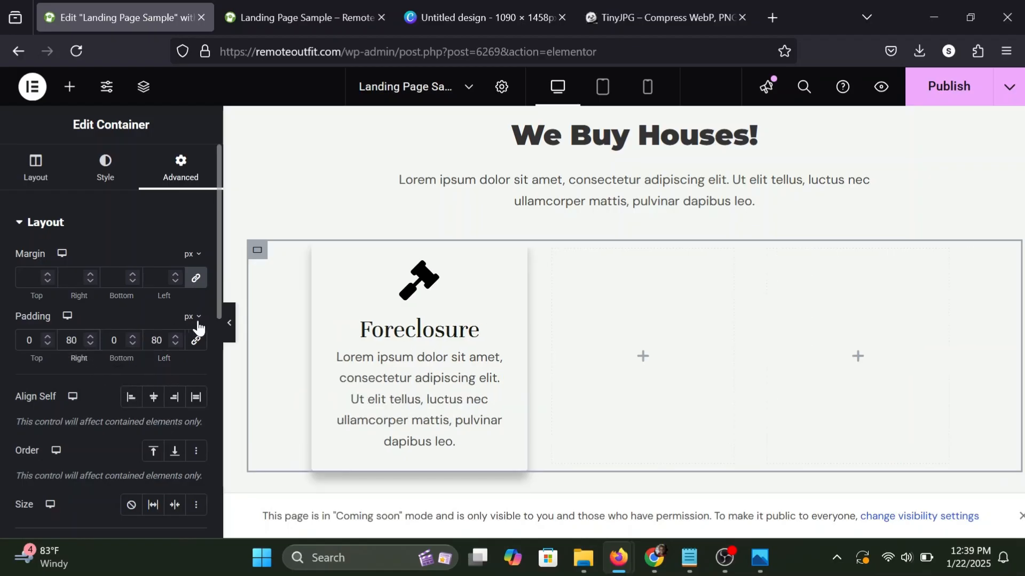
left_click(233, 330)
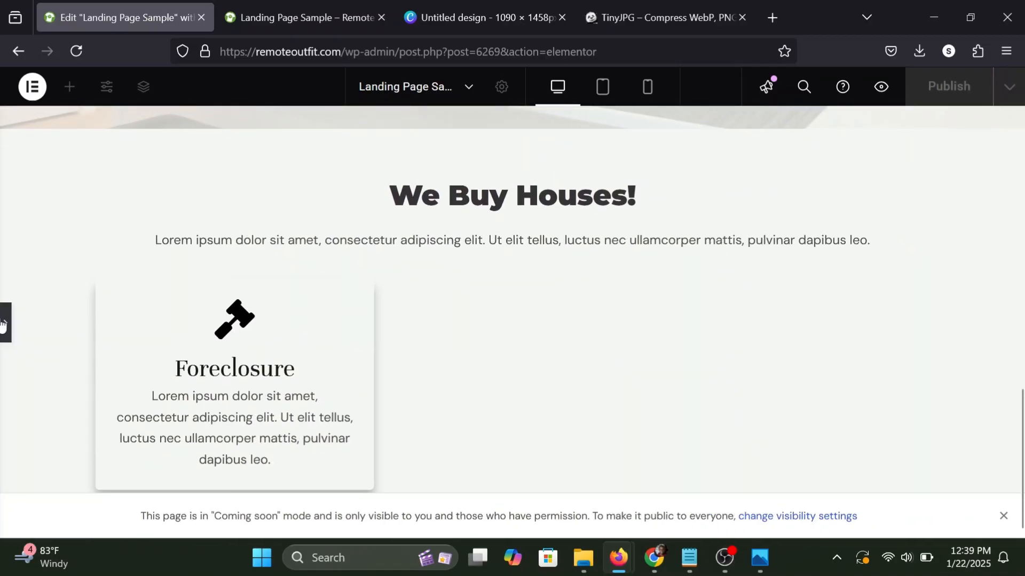
left_click(2, 323)
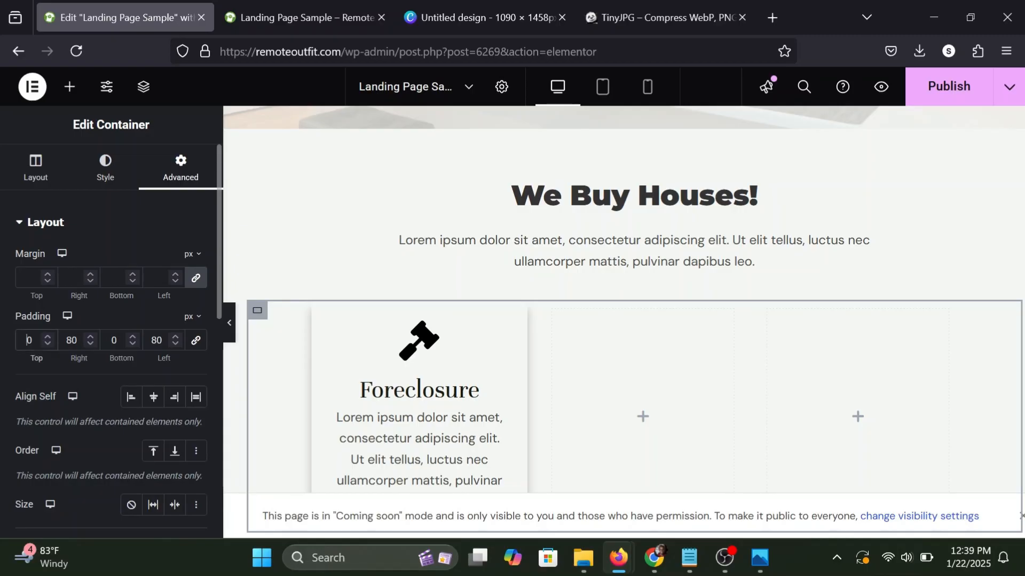
Set the three-column parent container's top and bottom padding to 20 px.
type("2")
left_click(113, 340)
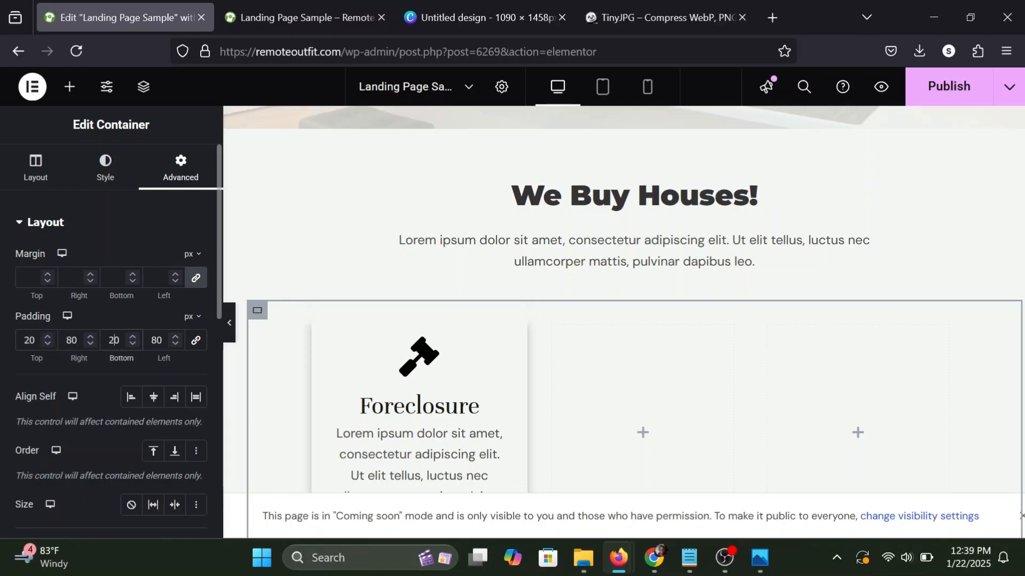
scroll(327, 359, "down", 2)
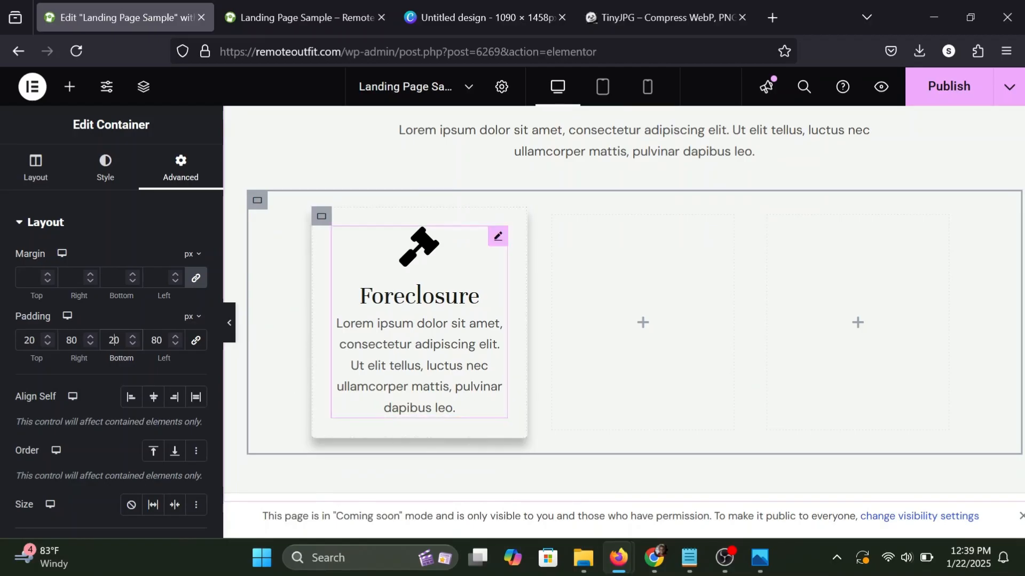
Unlink the Foreclosure container's margins, set its left and right margins to 20 px, and preview the row.
left_click(323, 218)
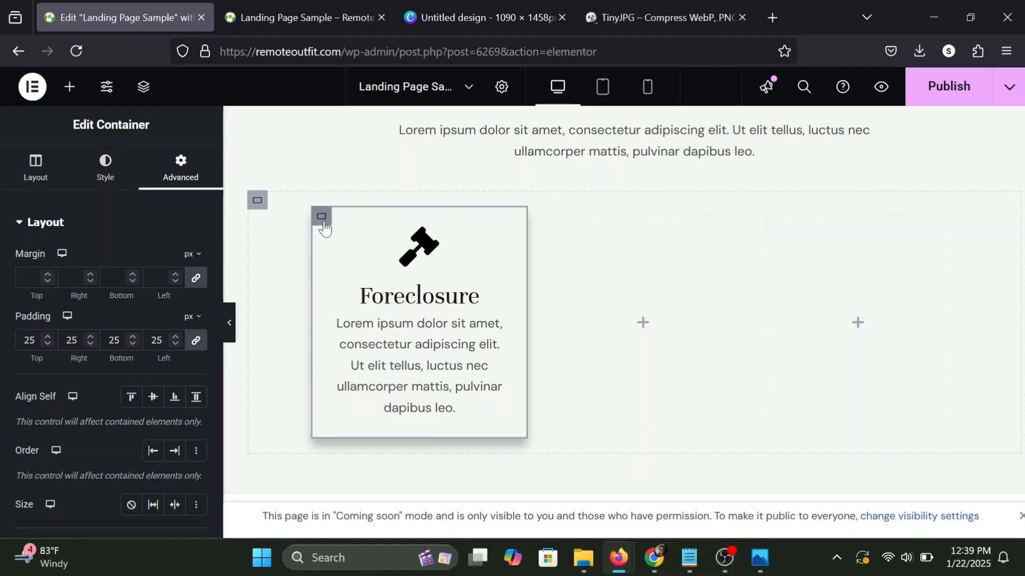
left_click(195, 279)
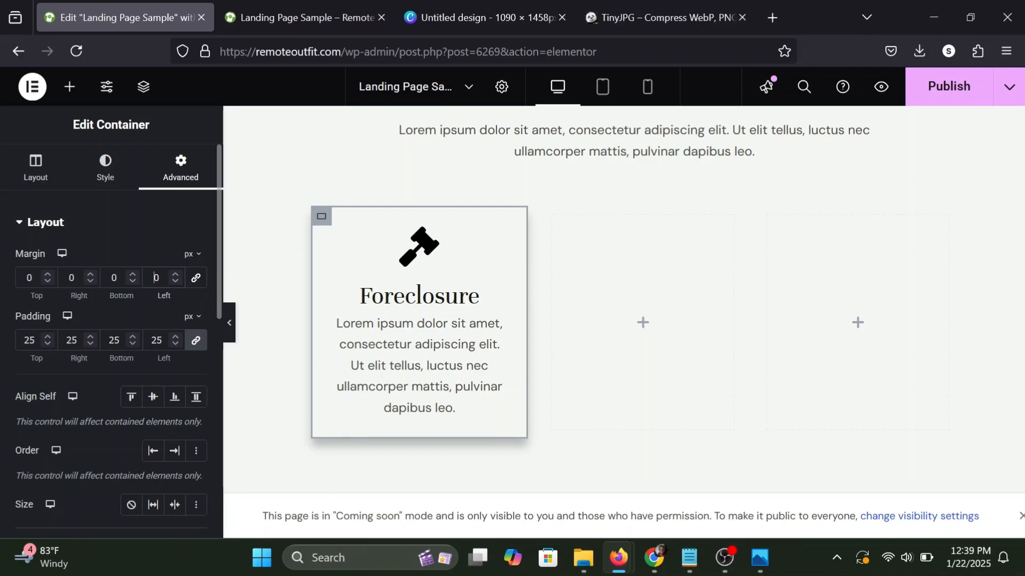
type("20")
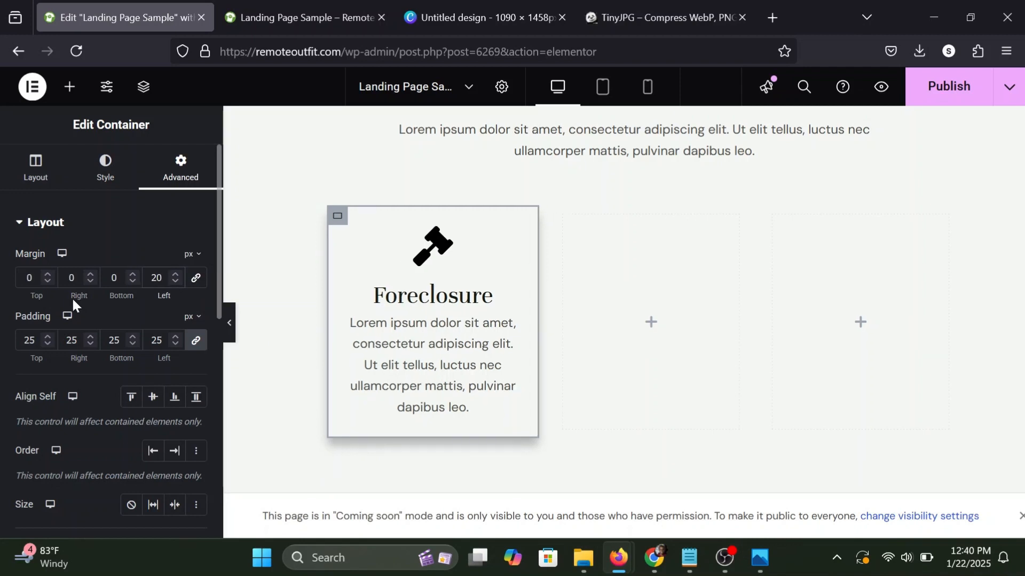
left_click(70, 278)
type("20")
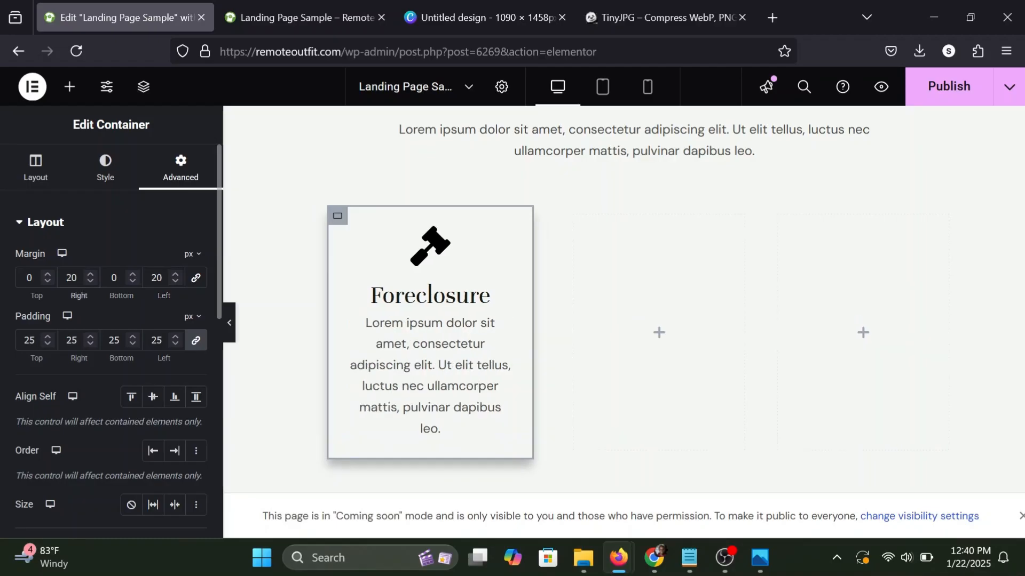
left_click(231, 322)
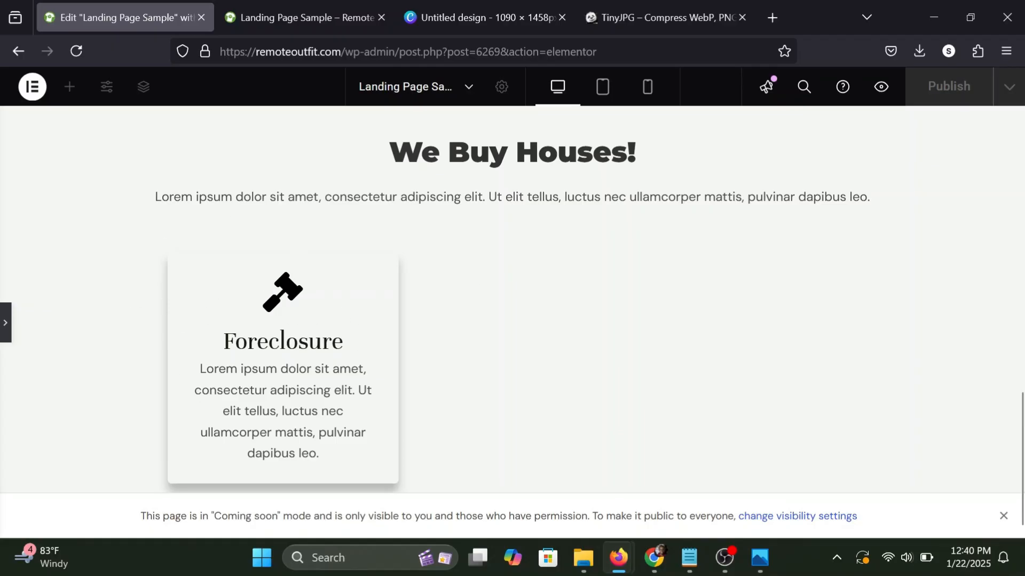
left_click(4, 326)
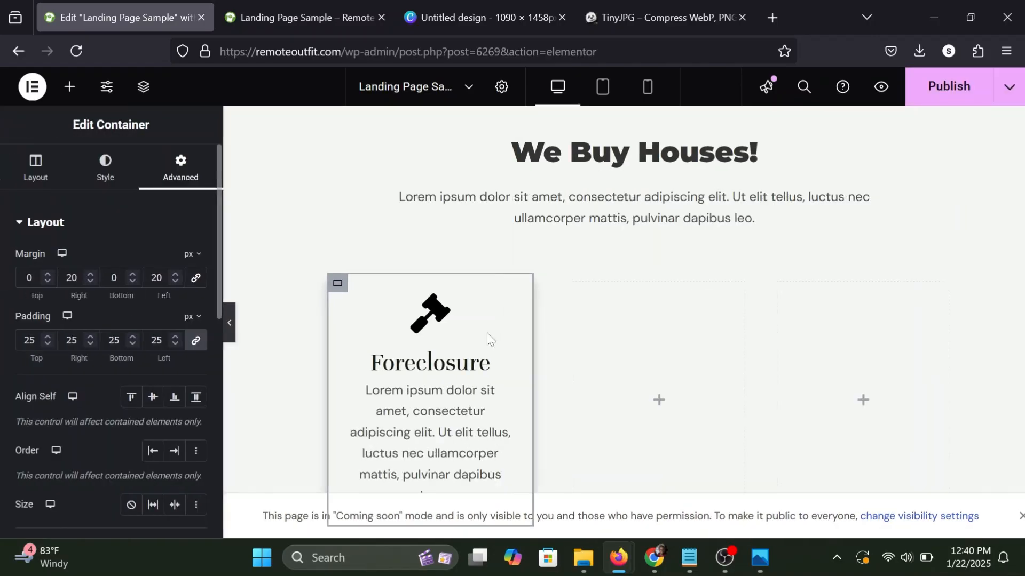
Open the icon style settings of the Foreclosure icon box.
left_click(504, 304)
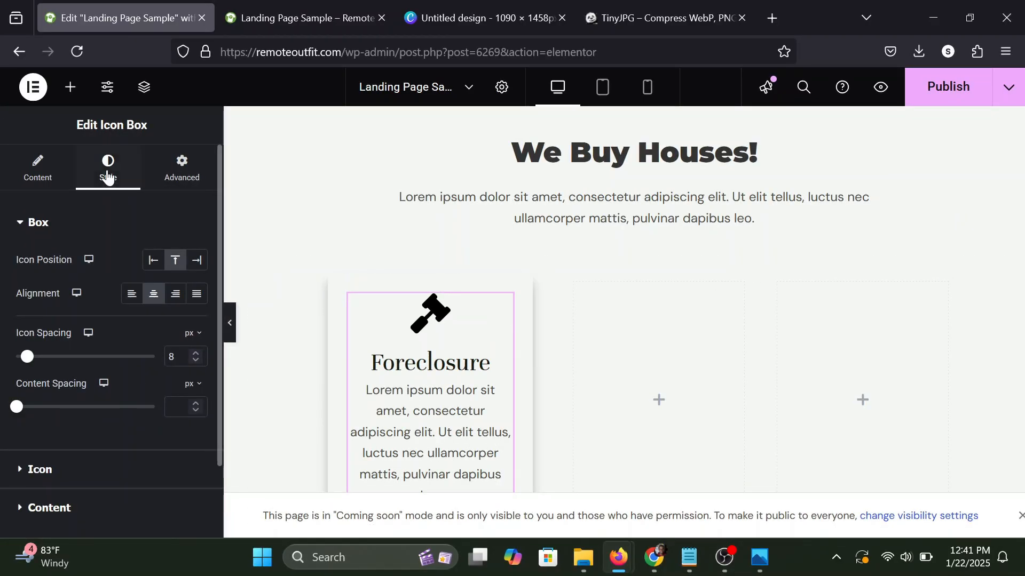
scroll(55, 430, "down", 2)
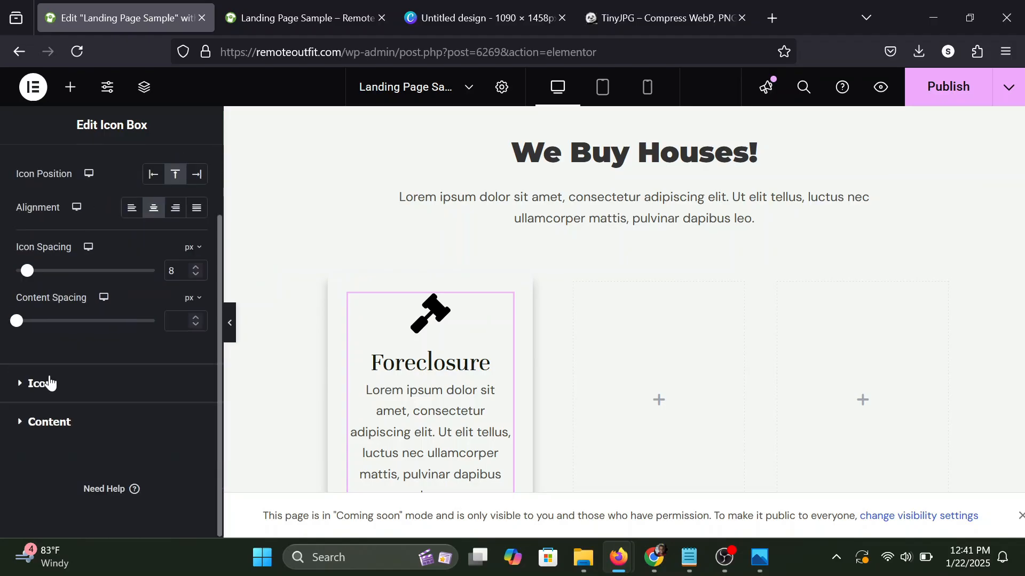
left_click(40, 383)
scroll(411, 352, "down", 1)
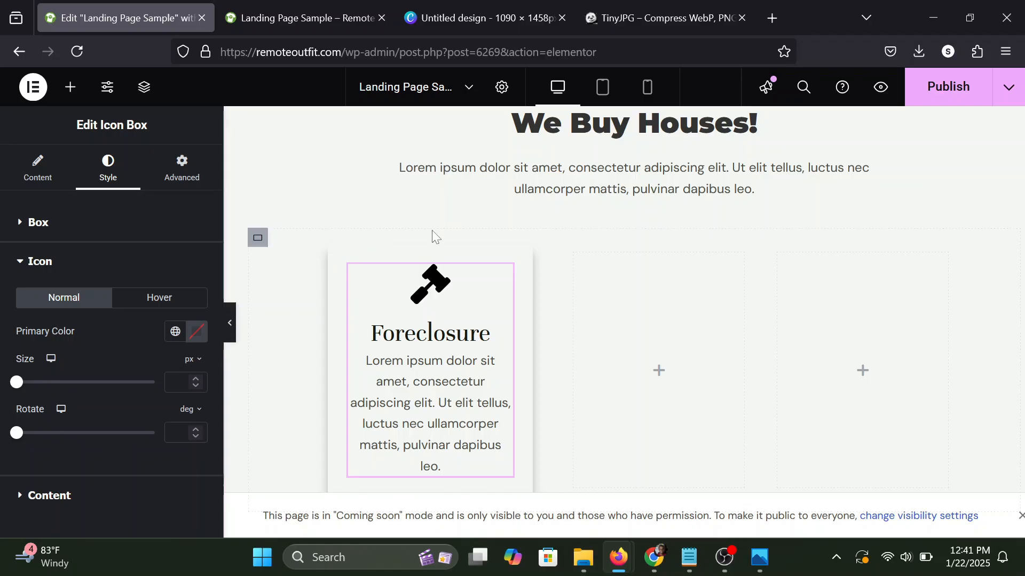
Copy the hex code of the background color from the "Click Here" button in the section above.
scroll(431, 229, "up", 5)
left_click(751, 226)
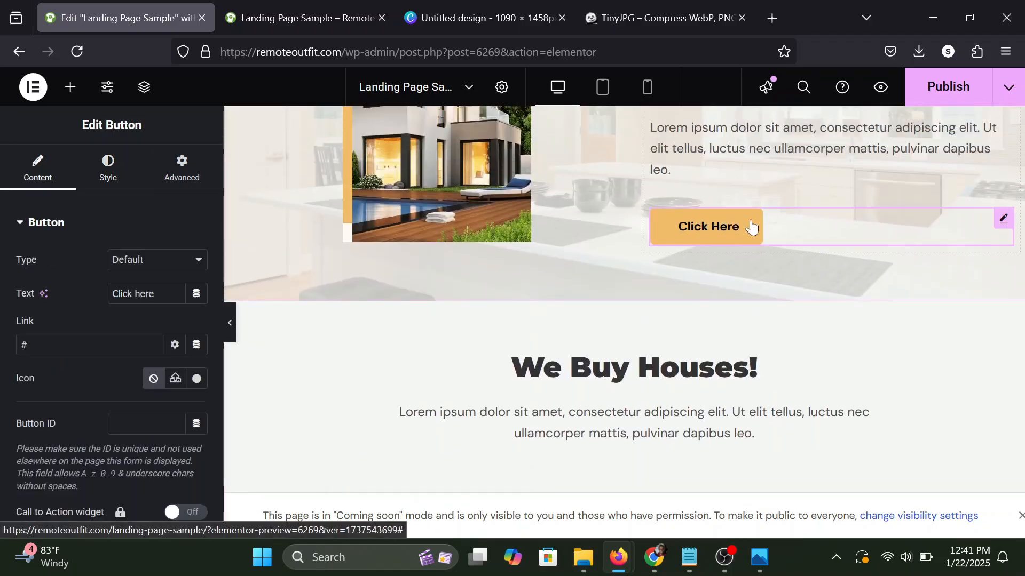
left_click(108, 165)
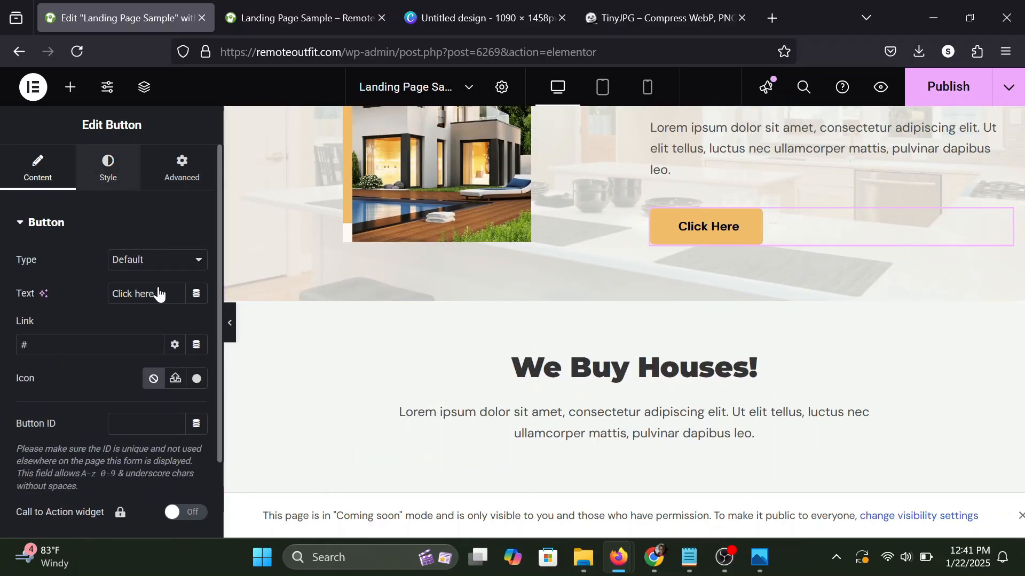
left_click(197, 461)
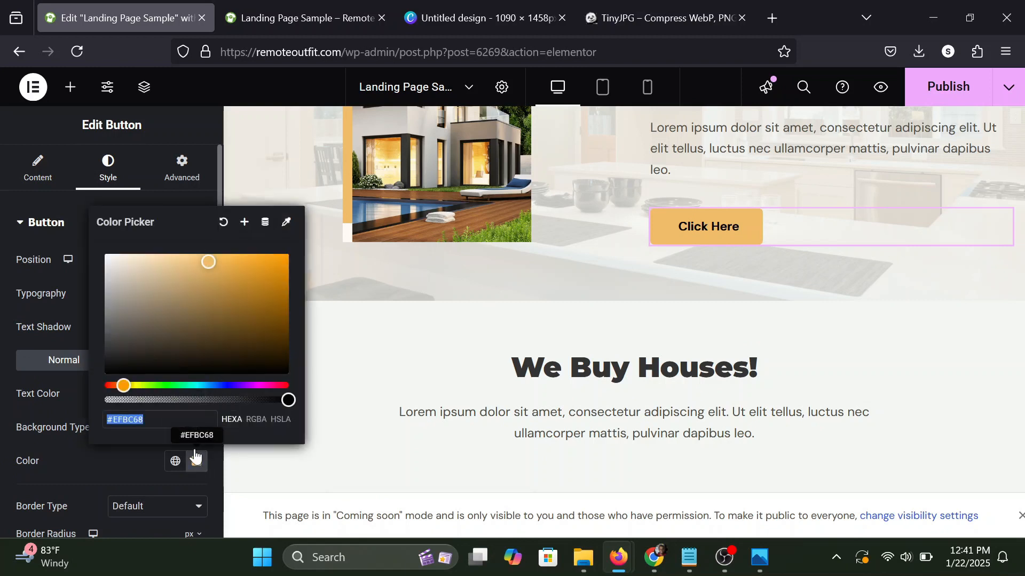
right_click(116, 420)
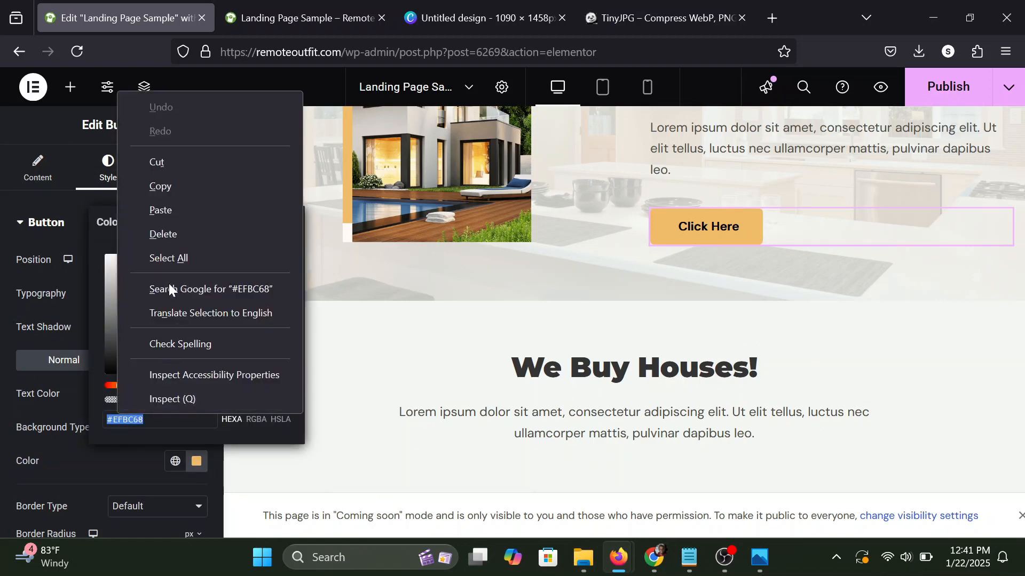
left_click(166, 188)
left_click(139, 451)
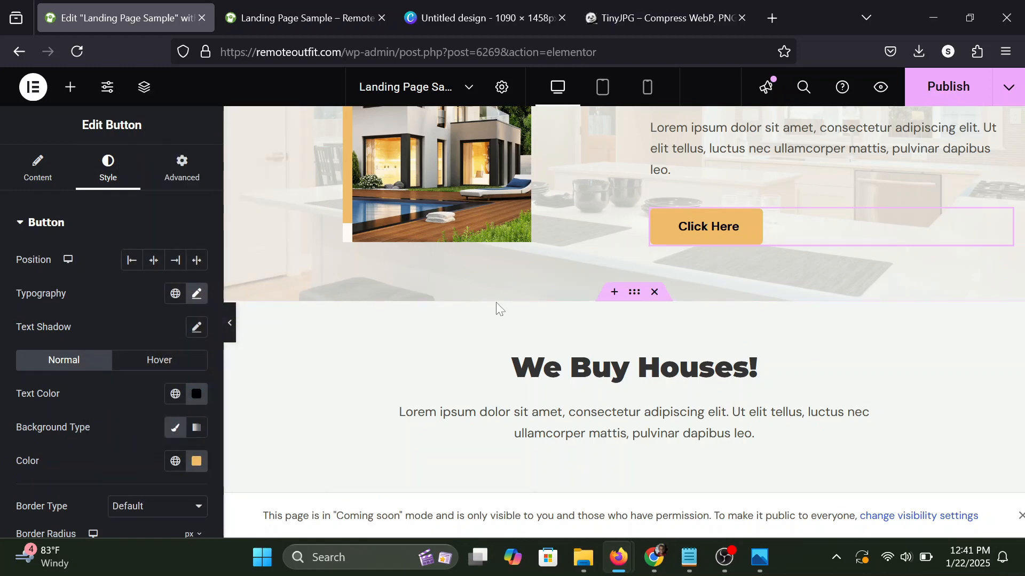
Set the primary icon color of the Foreclosure icon box to #EFBC68 using the copied code.
scroll(497, 304, "down", 7)
scroll(497, 256, "up", 2)
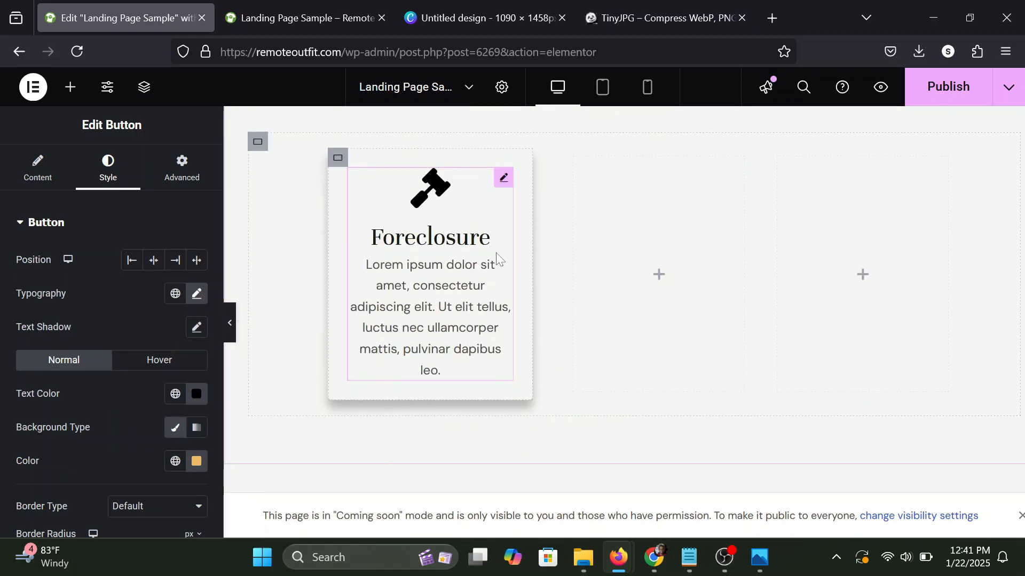
left_click(507, 179)
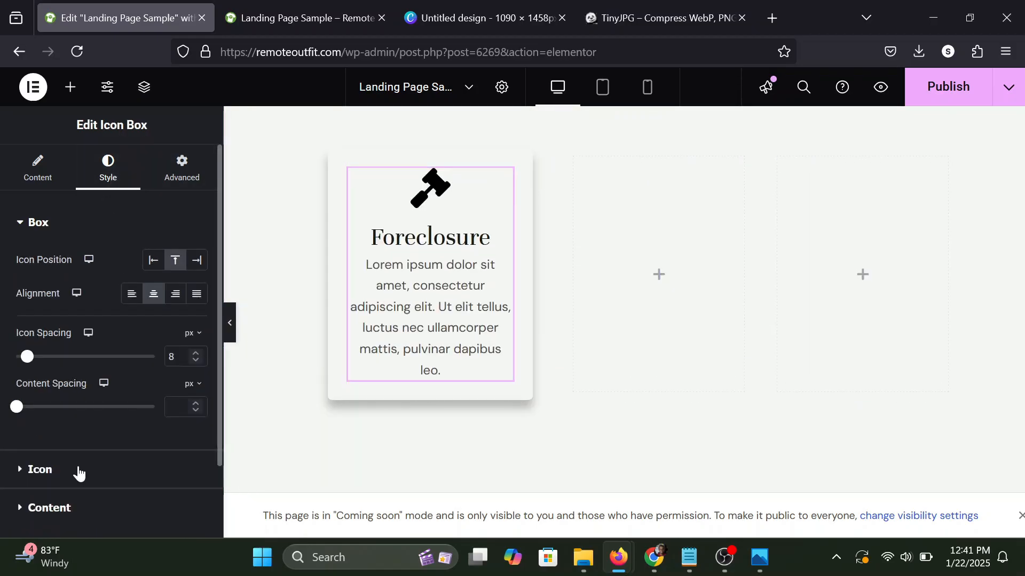
scroll(79, 473, "down", 1)
left_click(42, 446)
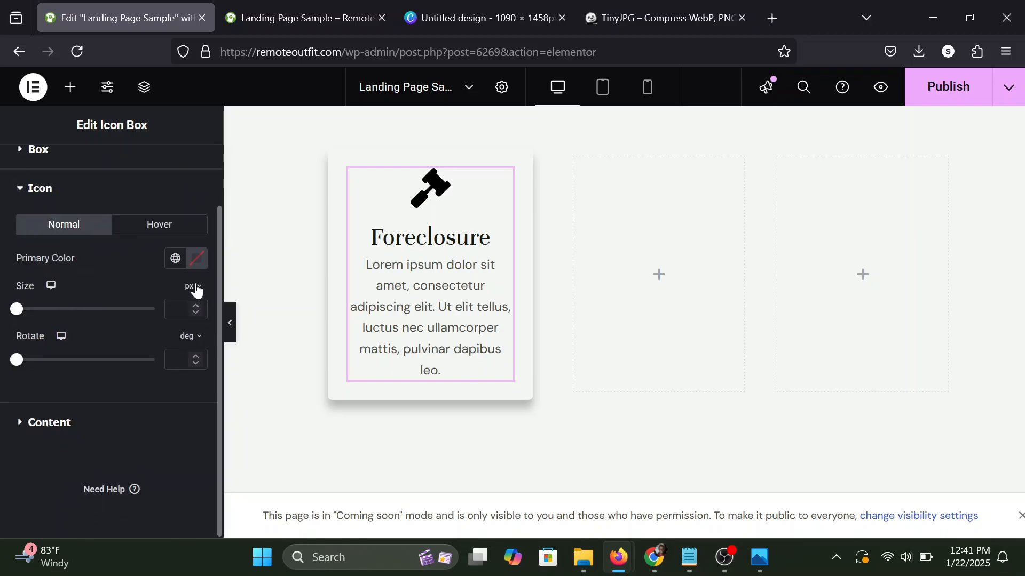
left_click(192, 262)
key("ctrl+v")
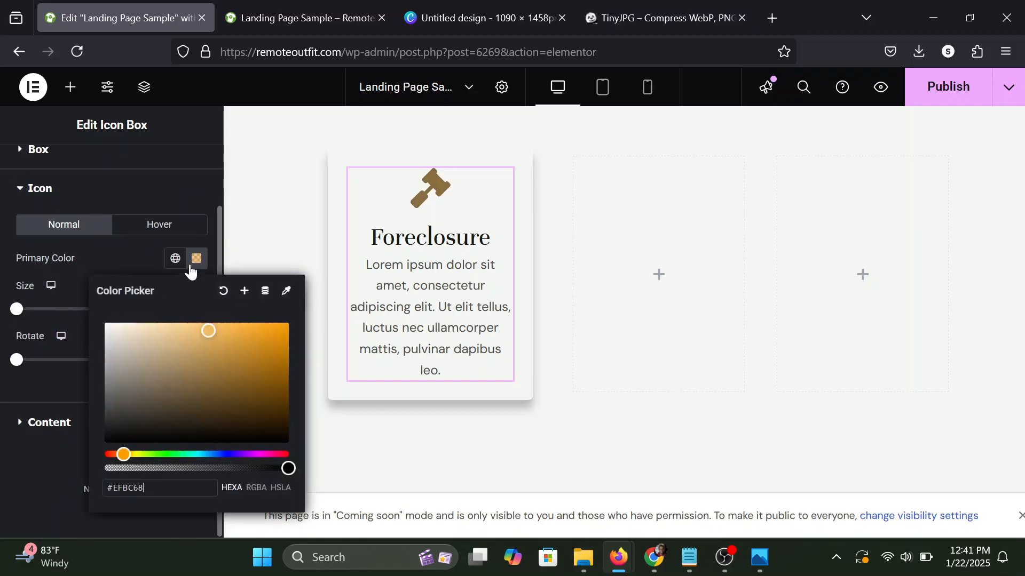
left_click(148, 253)
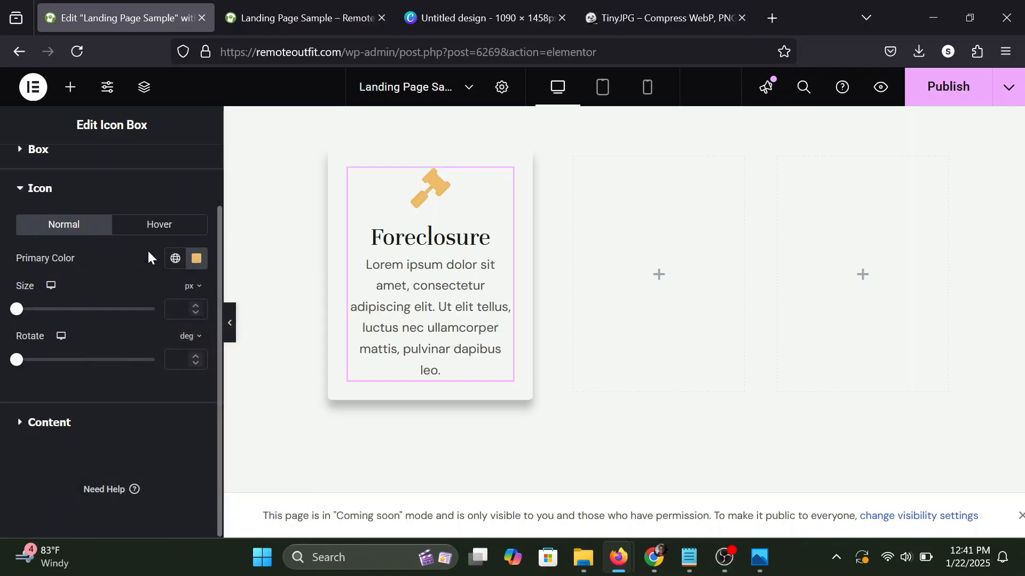
Set the title color of the Foreclosure icon box to #333.
scroll(95, 171, "up", 2)
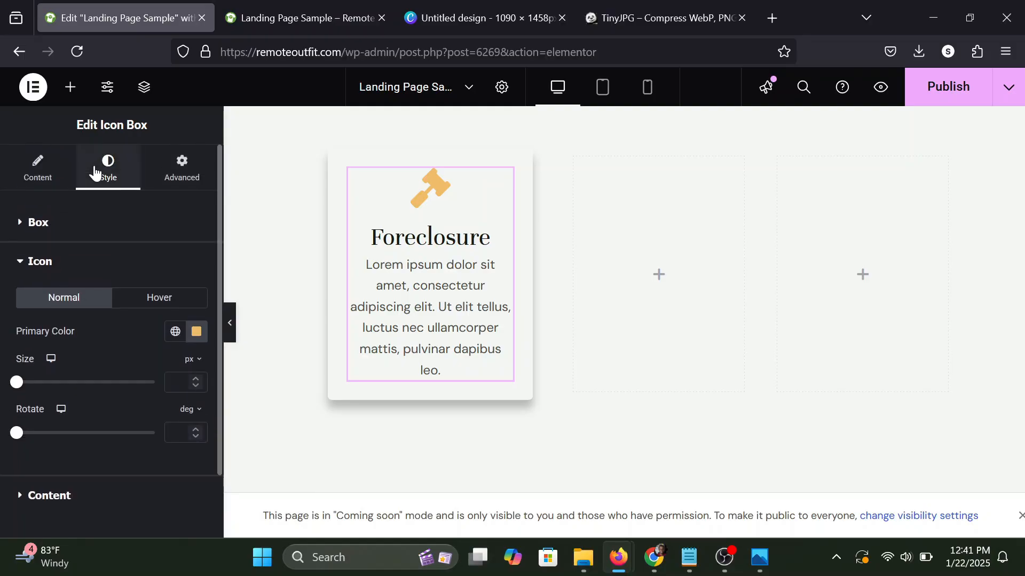
scroll(93, 172, "down", 2)
left_click(37, 424)
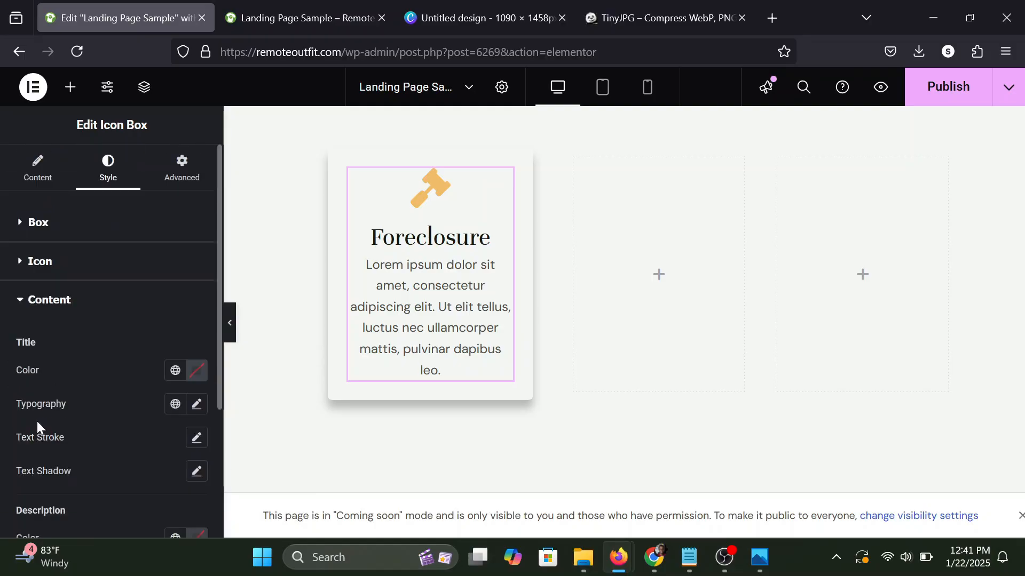
scroll(75, 293, "down", 2)
left_click(197, 305)
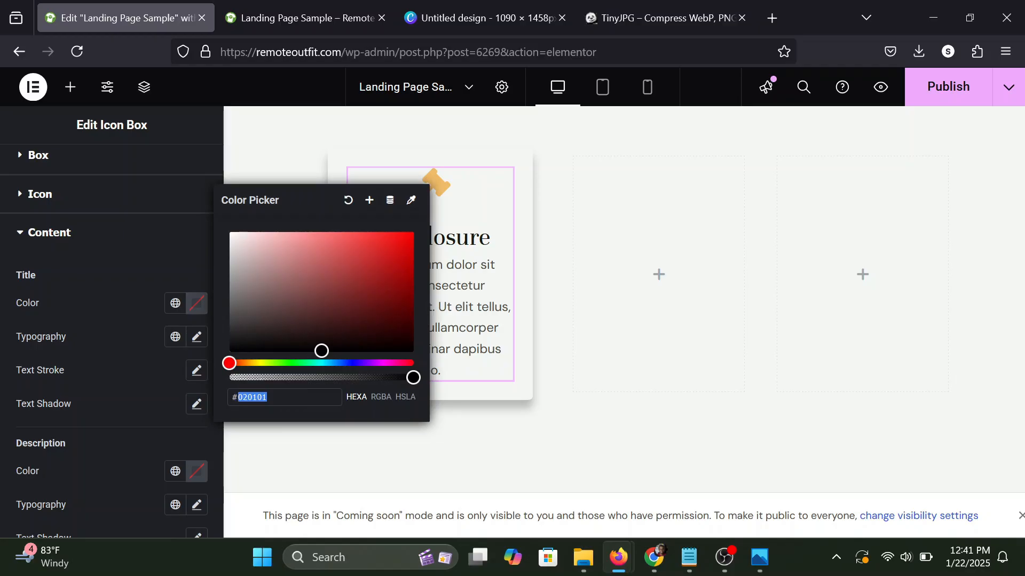
type("333")
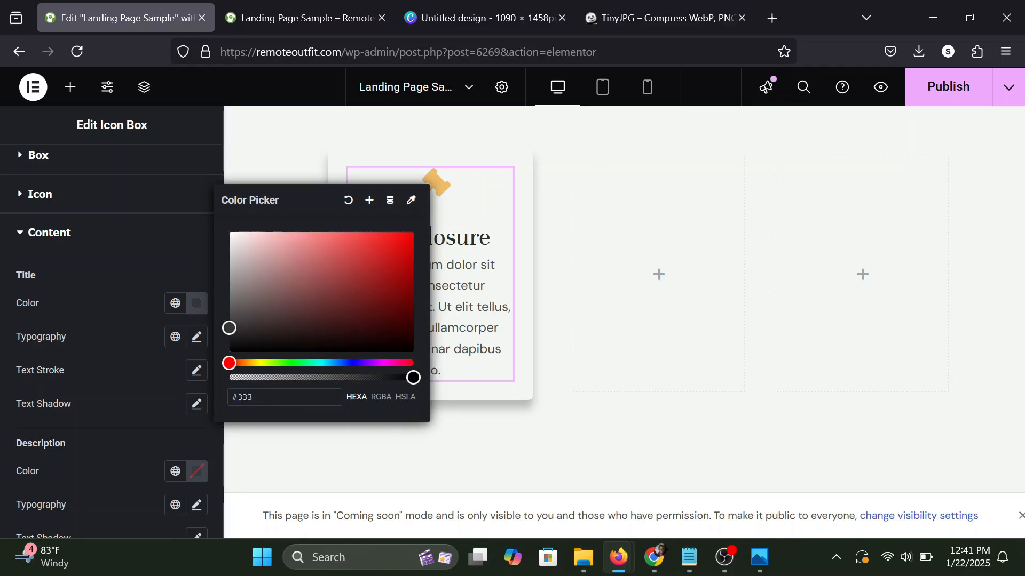
left_click(112, 311)
Set the Foreclosure title's font family to Montserrat with a weight of 700 (Bold).
left_click(196, 337)
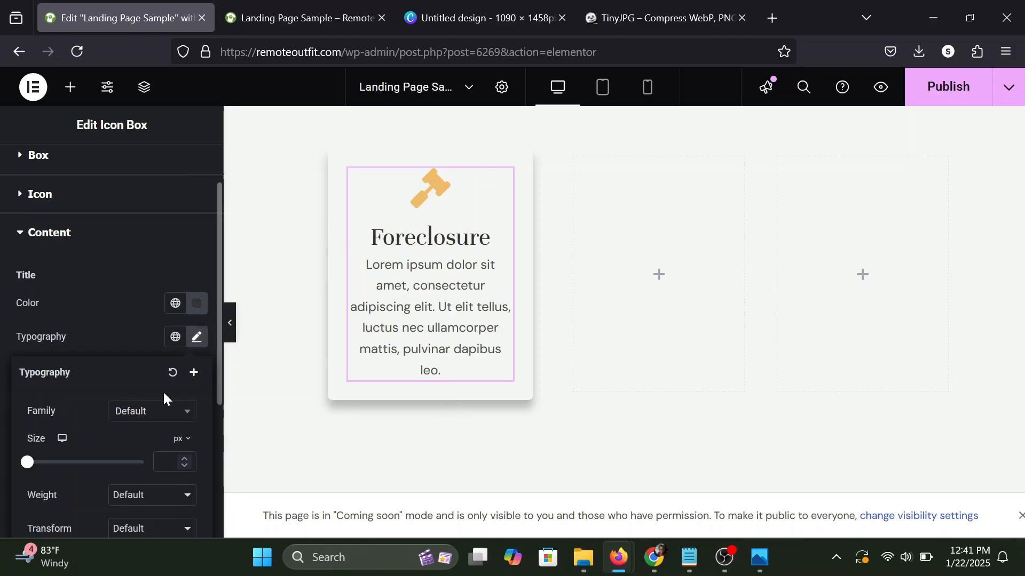
left_click(141, 415)
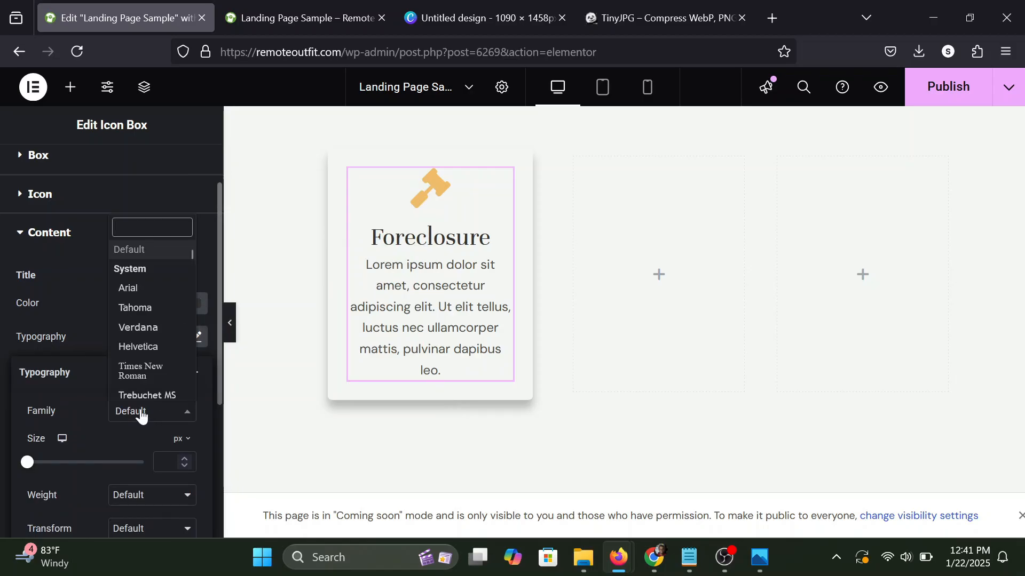
type("mont")
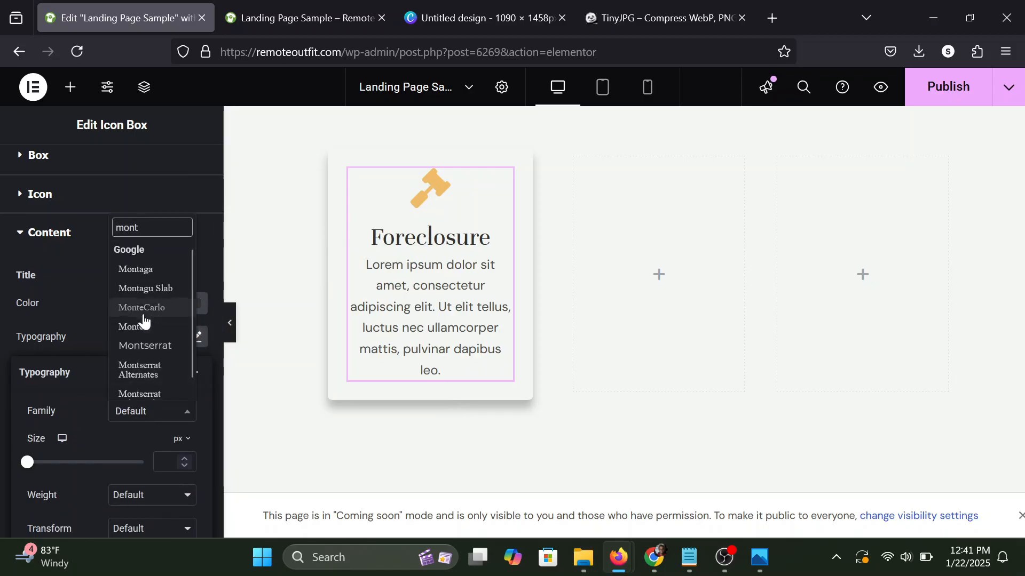
left_click(144, 347)
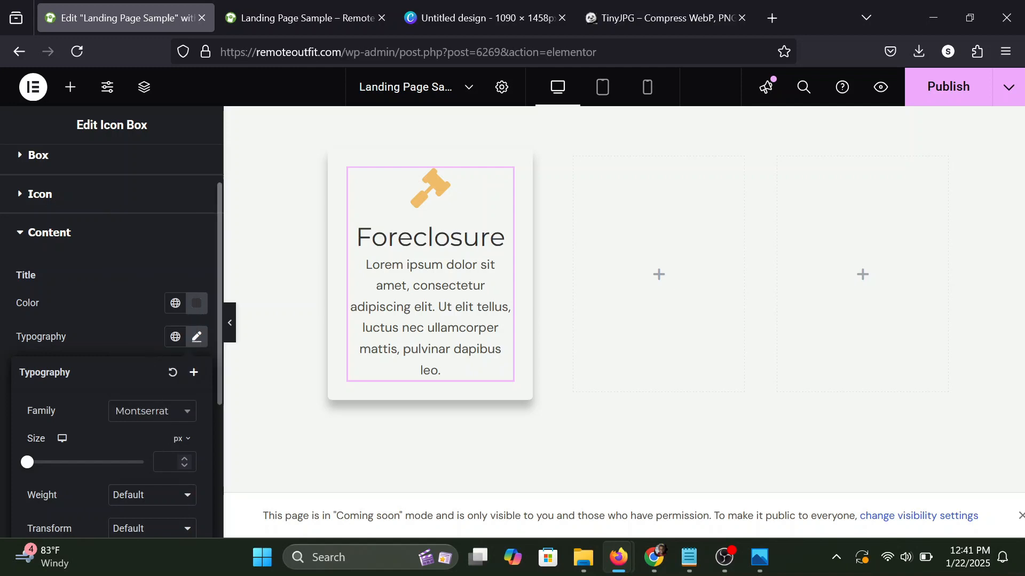
scroll(112, 341, "down", 2)
left_click(150, 448)
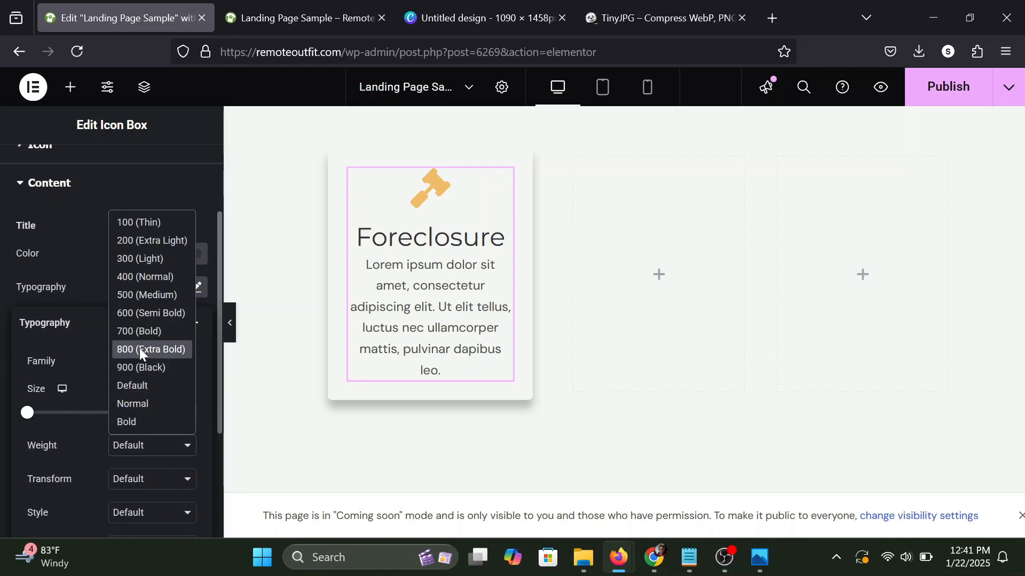
left_click(138, 330)
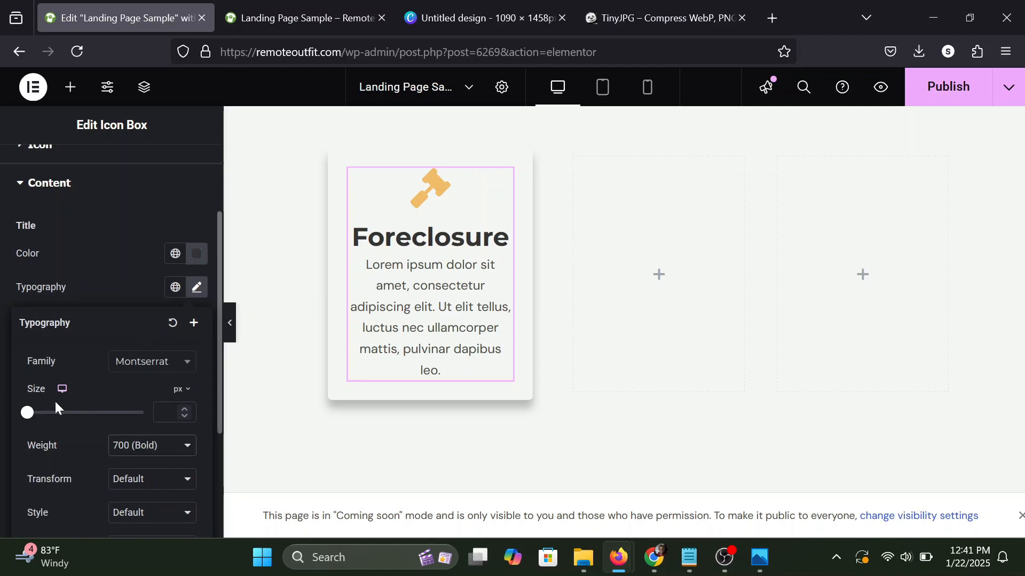
Set the Foreclosure title's font size to 24 px and preview the row at full width.
left_click_drag(30, 416, 41, 416)
left_click(188, 409)
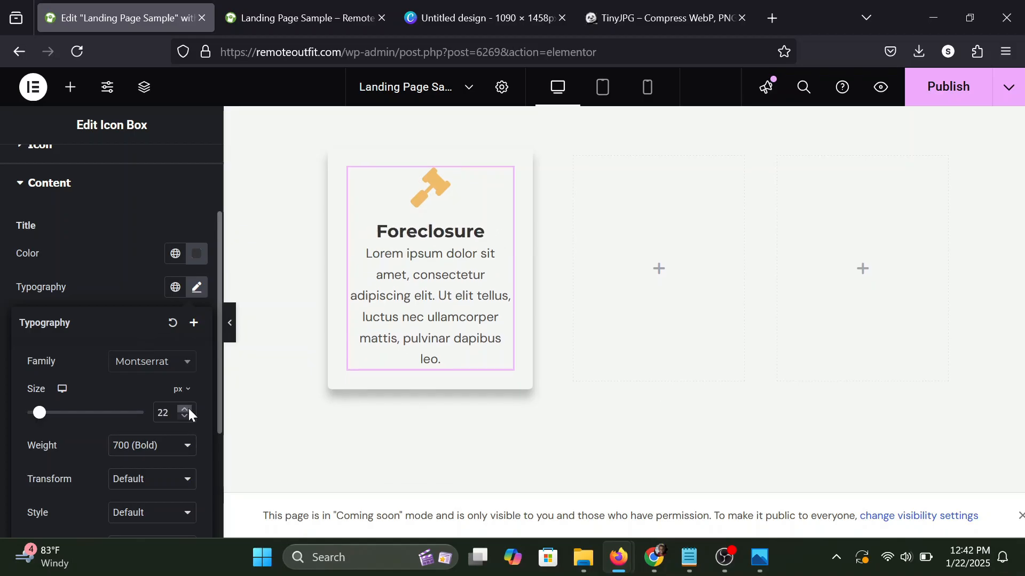
left_click(188, 408)
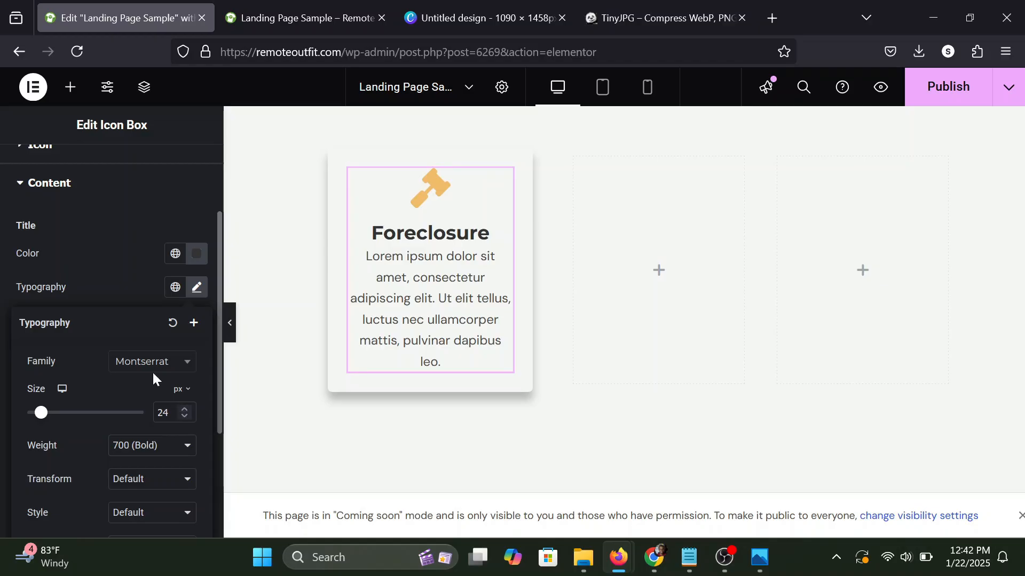
left_click(130, 295)
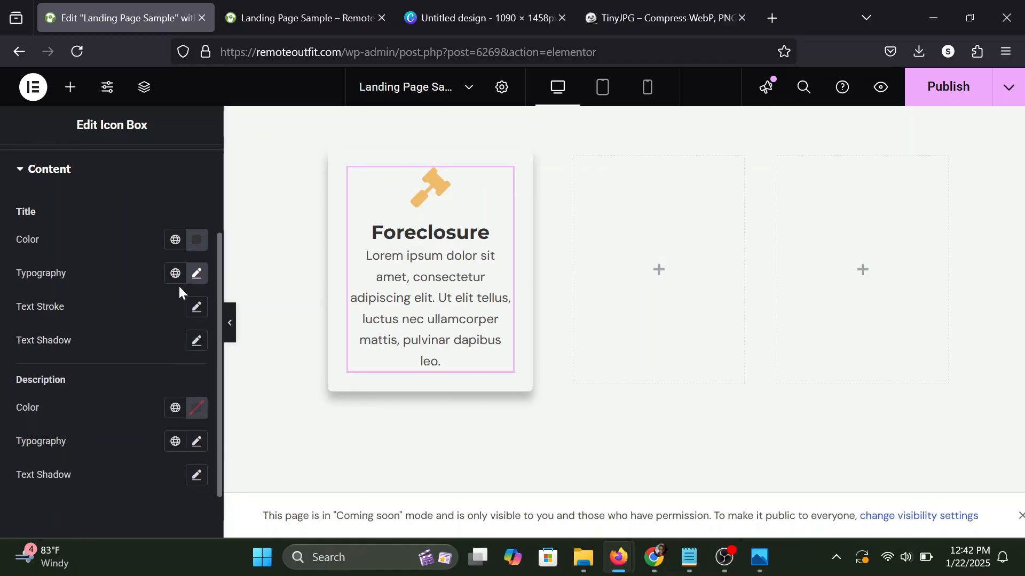
left_click(233, 327)
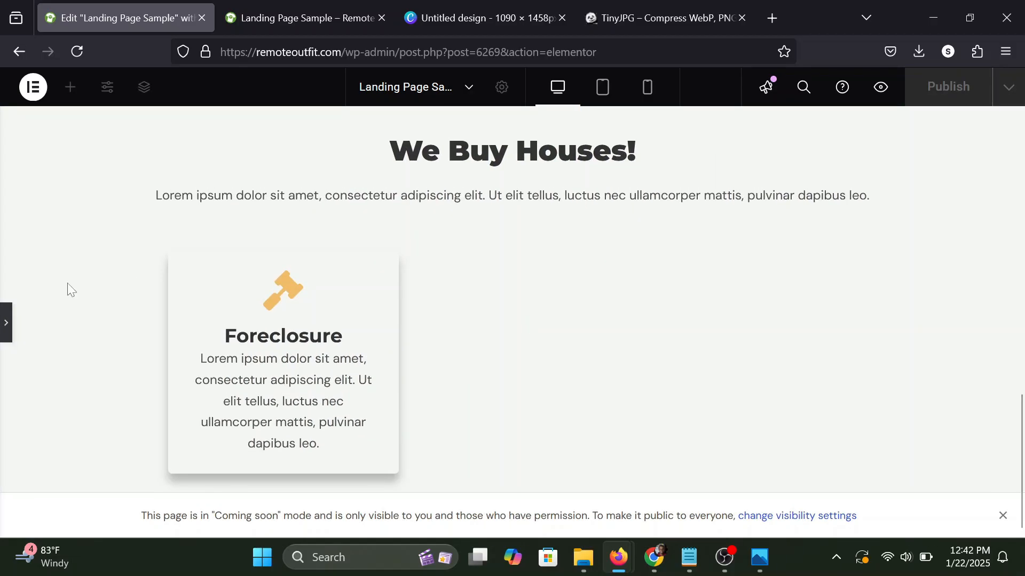
left_click(5, 322)
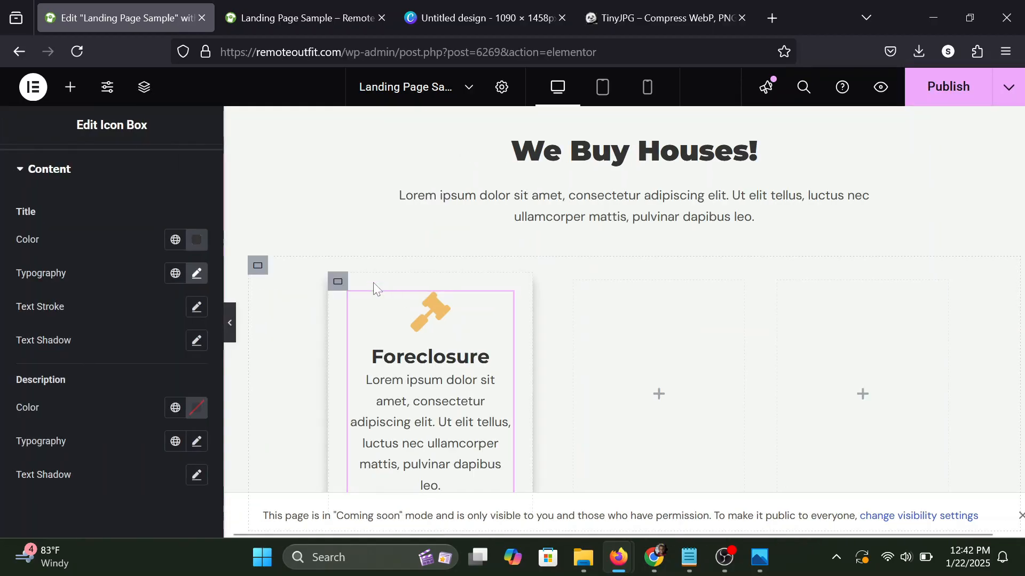
Duplicate the Foreclosure container twice to make three identical cards in the row.
left_click(338, 281)
right_click(342, 281)
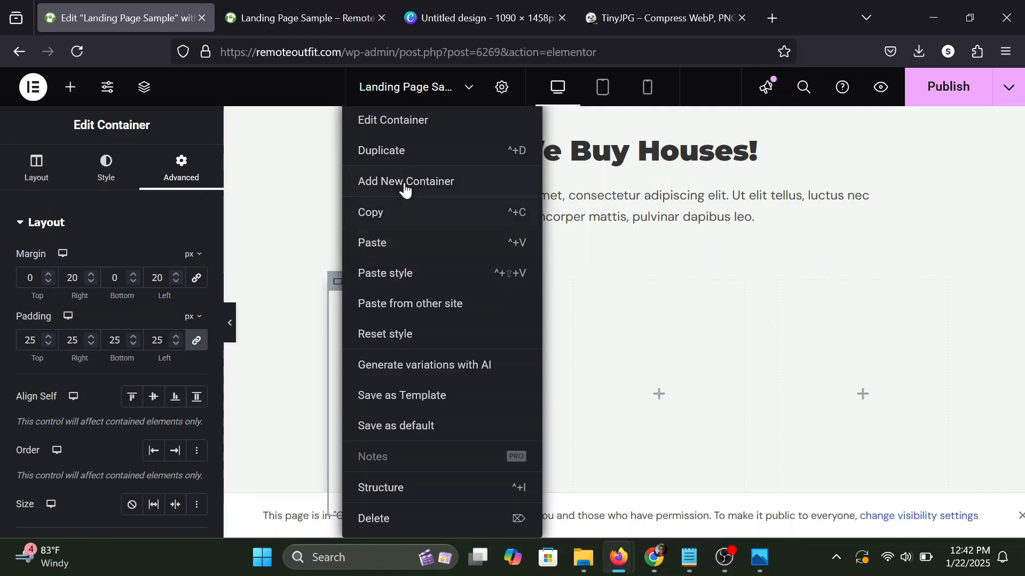
left_click(405, 151)
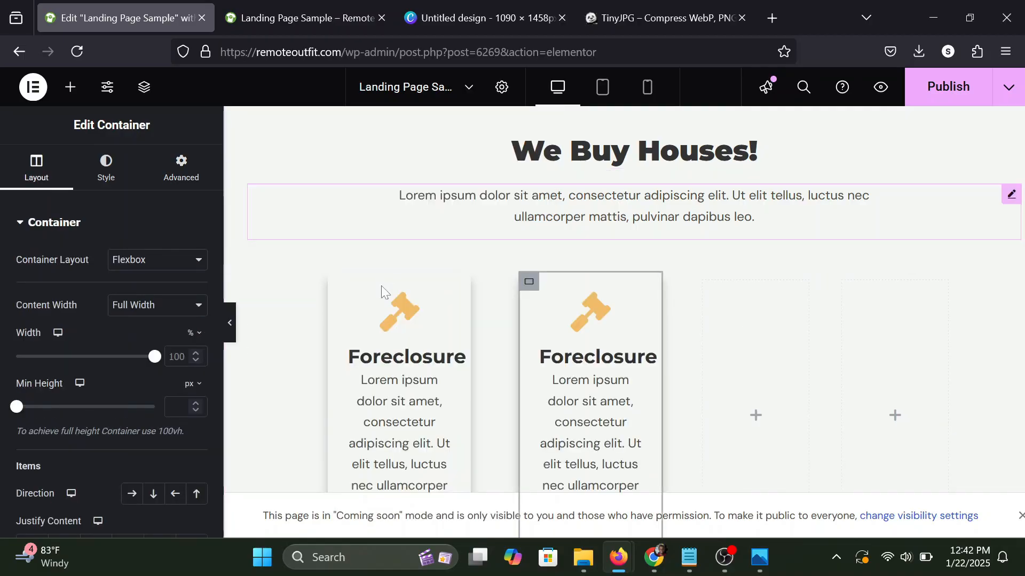
right_click(341, 287)
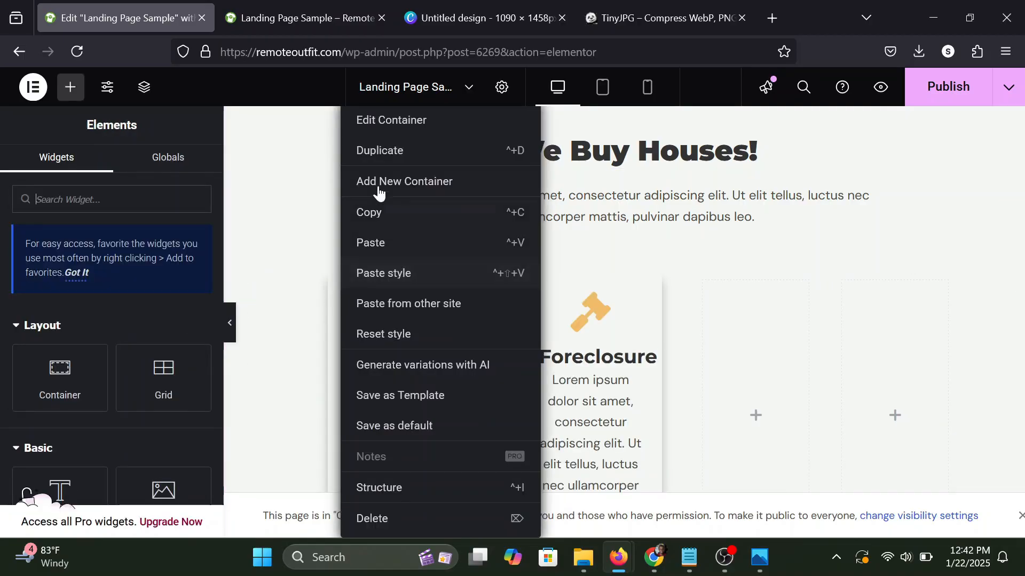
left_click(387, 160)
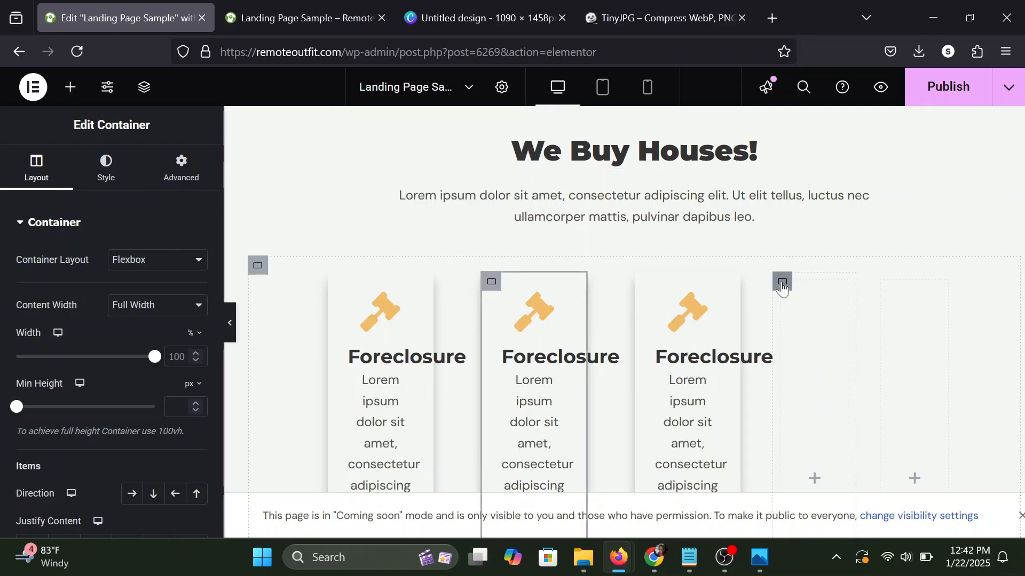
Delete the two empty containers after the third Foreclosure card.
right_click(782, 289)
left_click(815, 517)
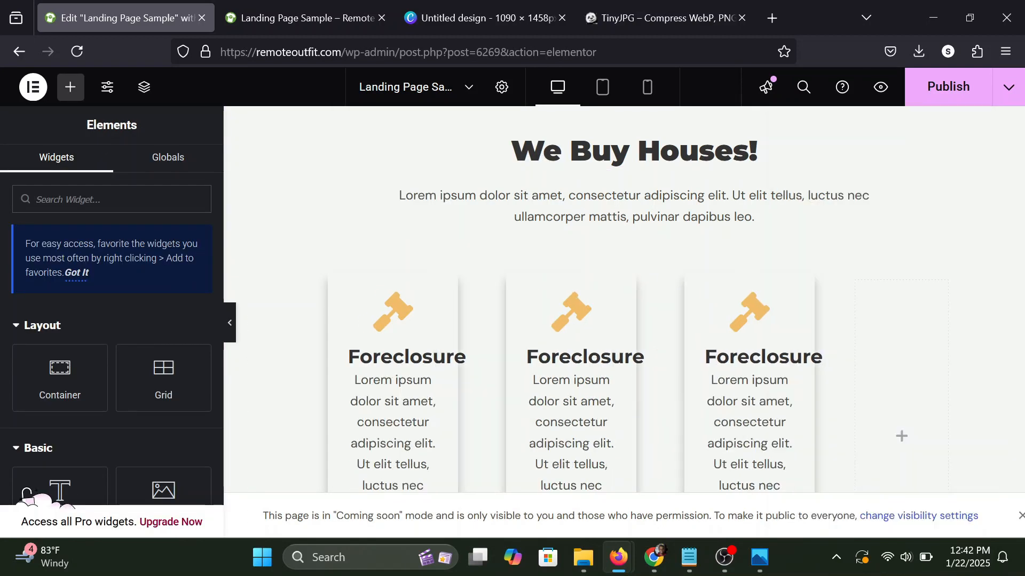
right_click(862, 288)
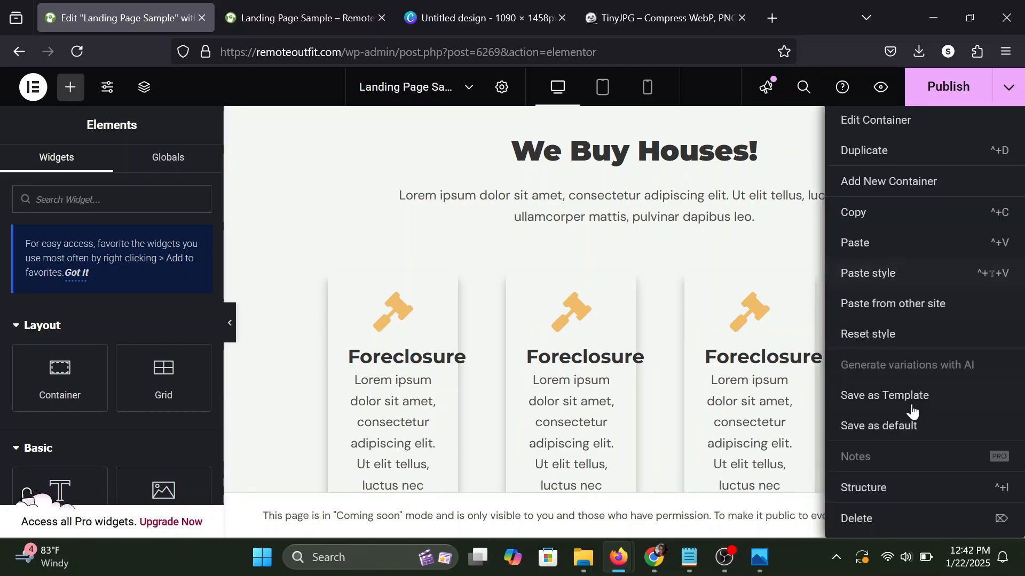
left_click(858, 516)
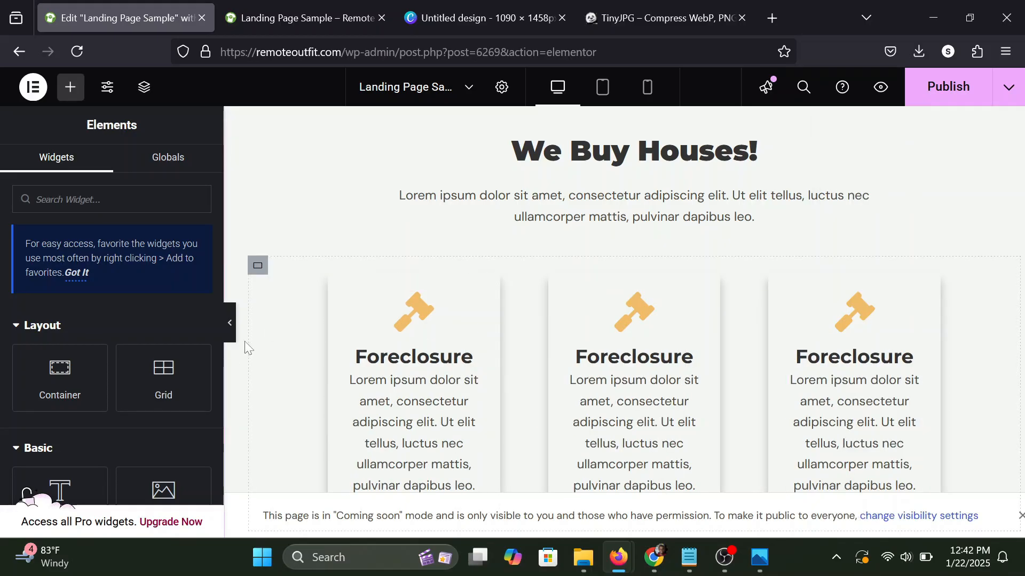
Preview the three-card row at full width and open the settings of the first Foreclosure container.
left_click(229, 323)
scroll(512, 298, "down", 1)
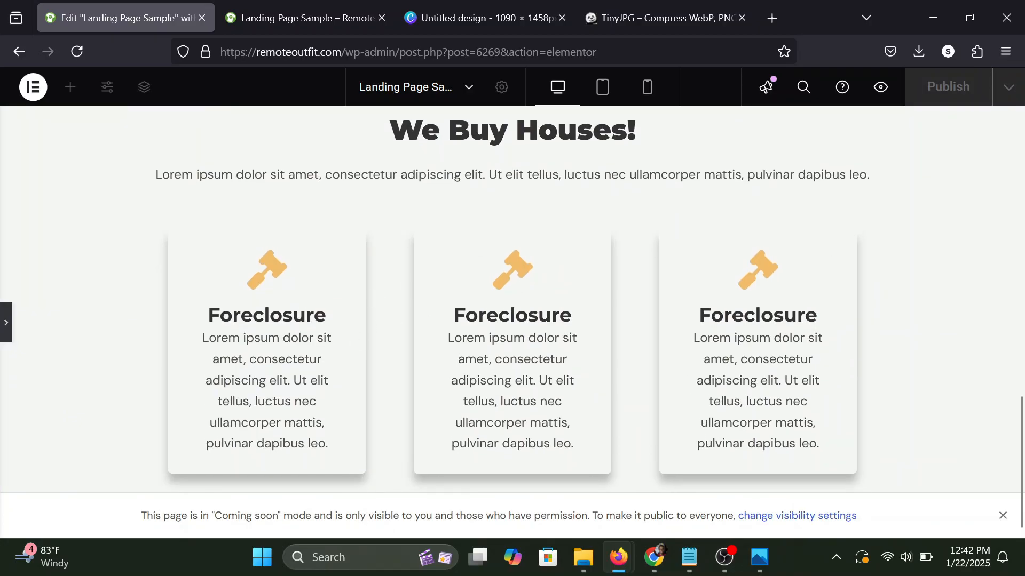
left_click(5, 322)
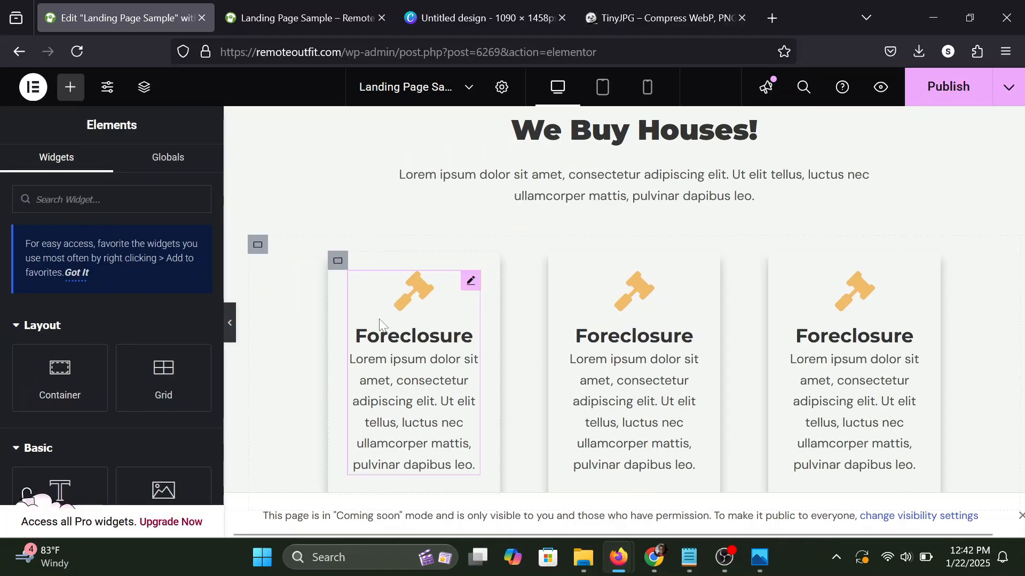
left_click(336, 264)
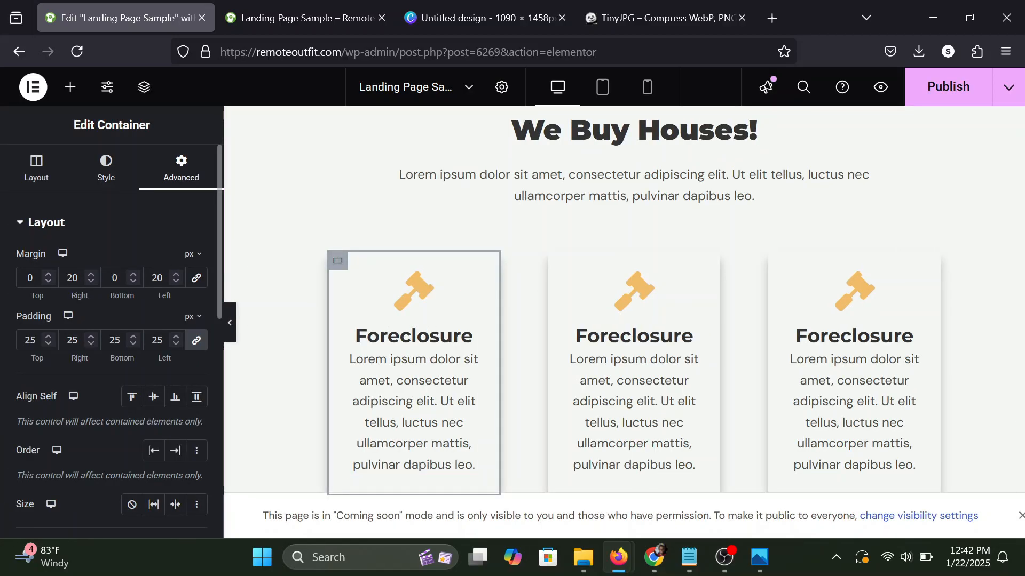
Set the right and left margins of the first Foreclosure container to 0 px.
left_click(72, 277)
key("BackSpace")
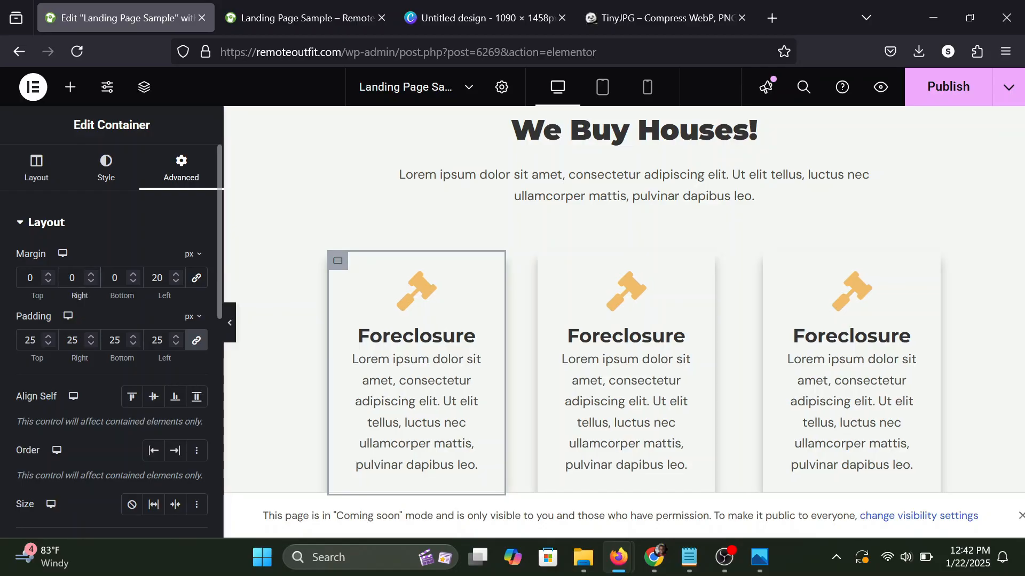
left_click(157, 278)
key("BackSpace")
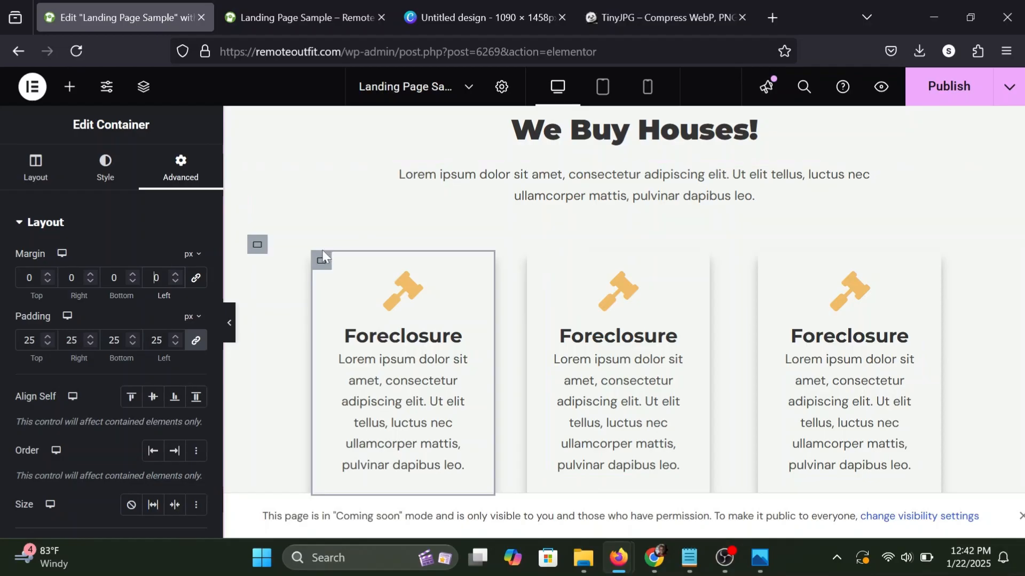
Copy the first Foreclosure container's style onto the second and third containers and preview the row at full width.
right_click(318, 265)
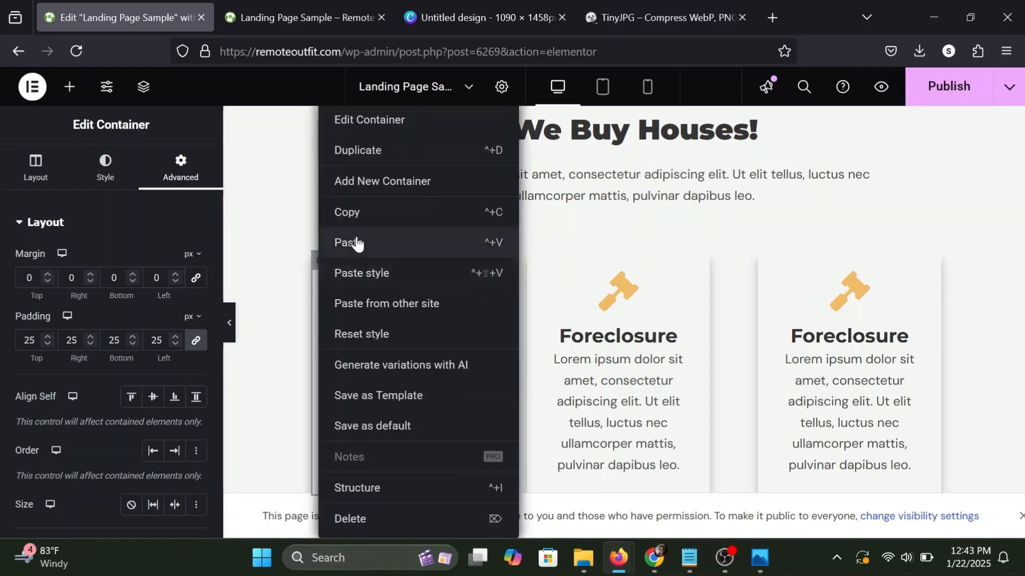
left_click(365, 214)
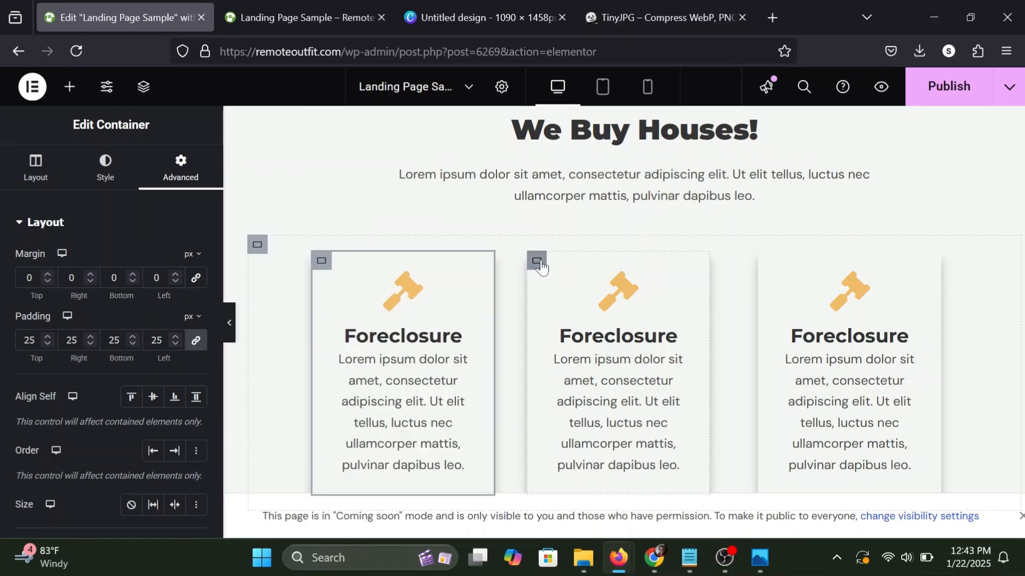
right_click(538, 264)
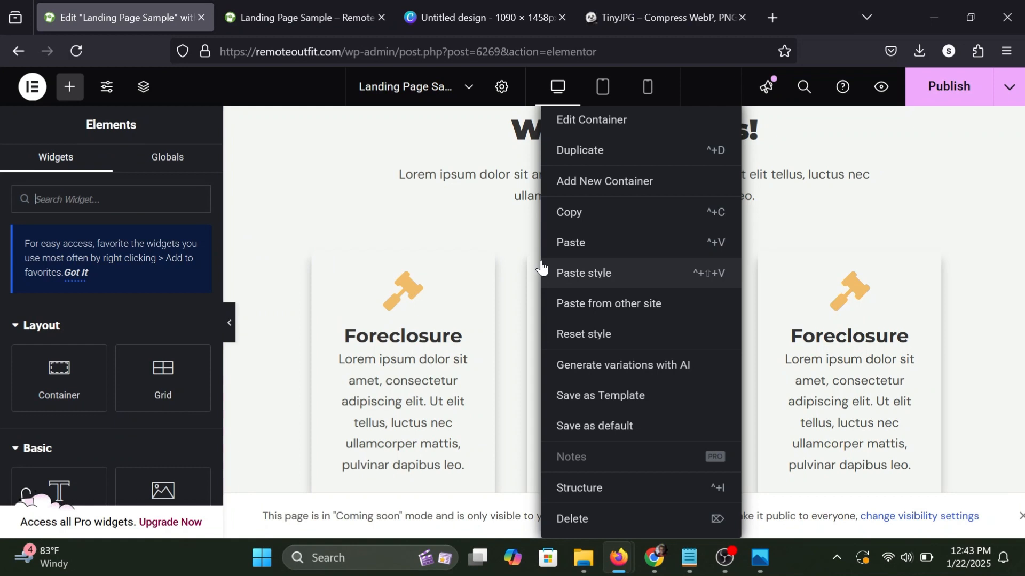
left_click(617, 275)
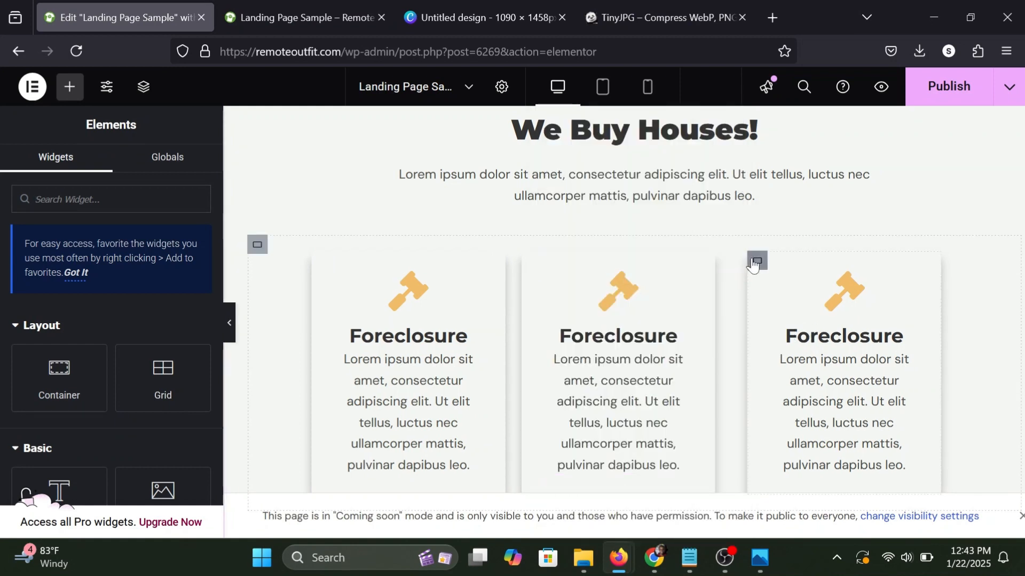
right_click(753, 263)
left_click(792, 279)
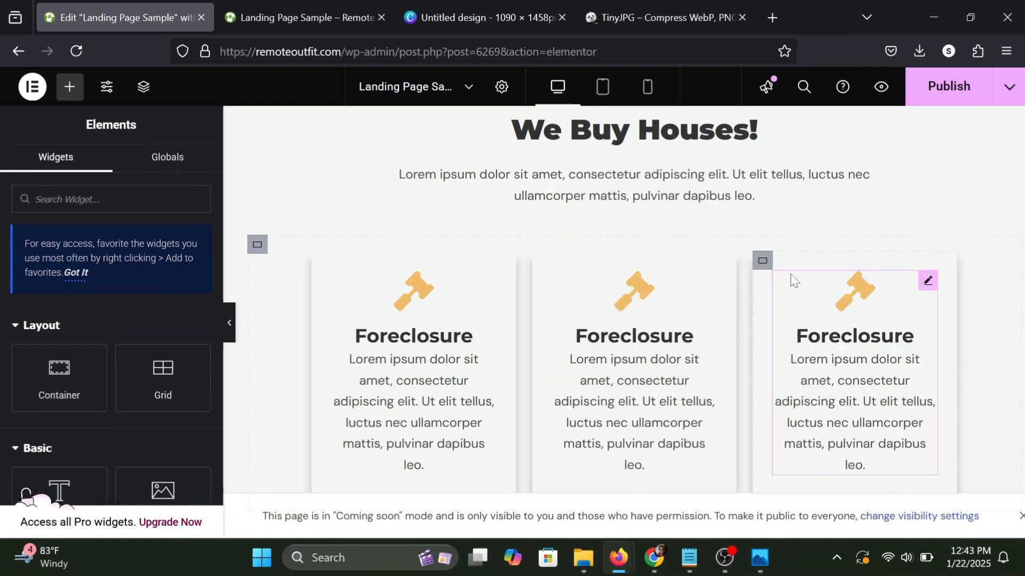
left_click(229, 323)
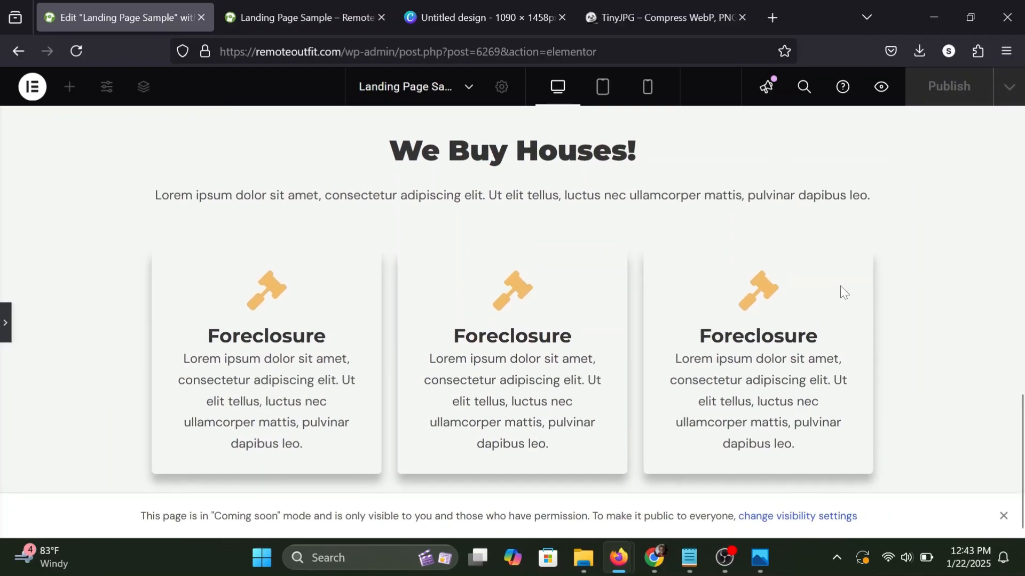
left_click(4, 324)
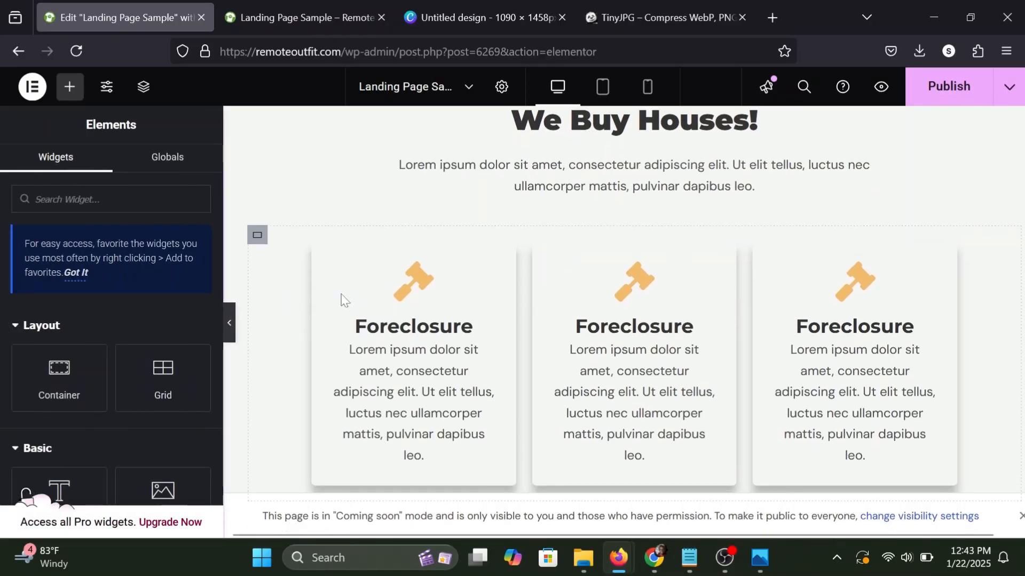
Duplicate the parent container holding the three Foreclosure cards to add a second row below it.
left_click(258, 235)
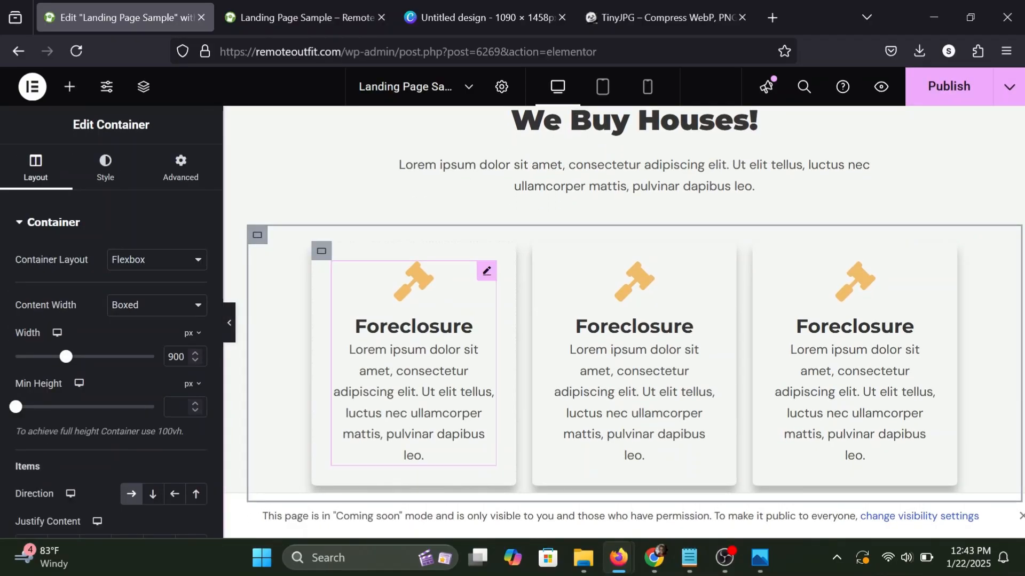
right_click(257, 236)
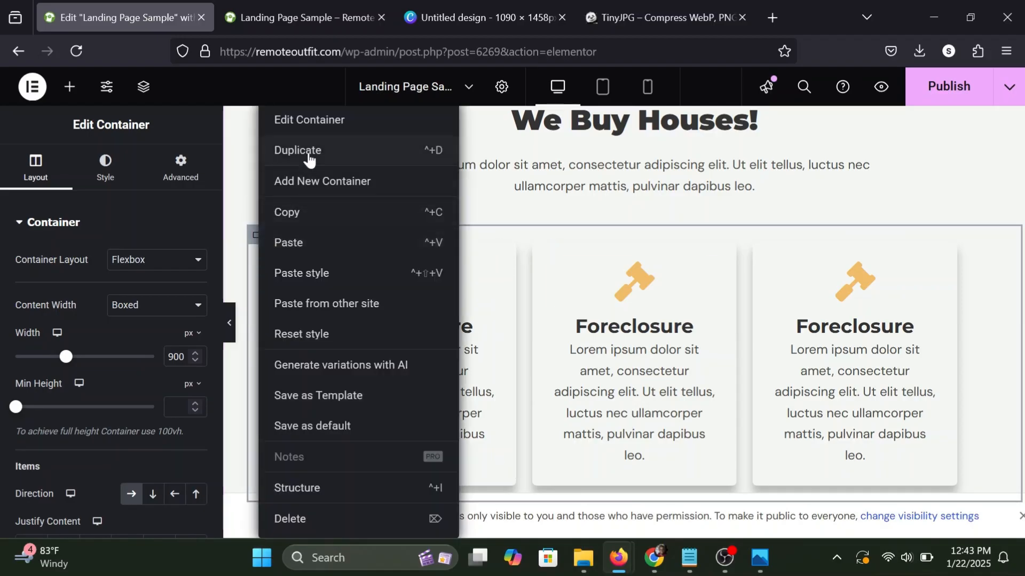
left_click(430, 233)
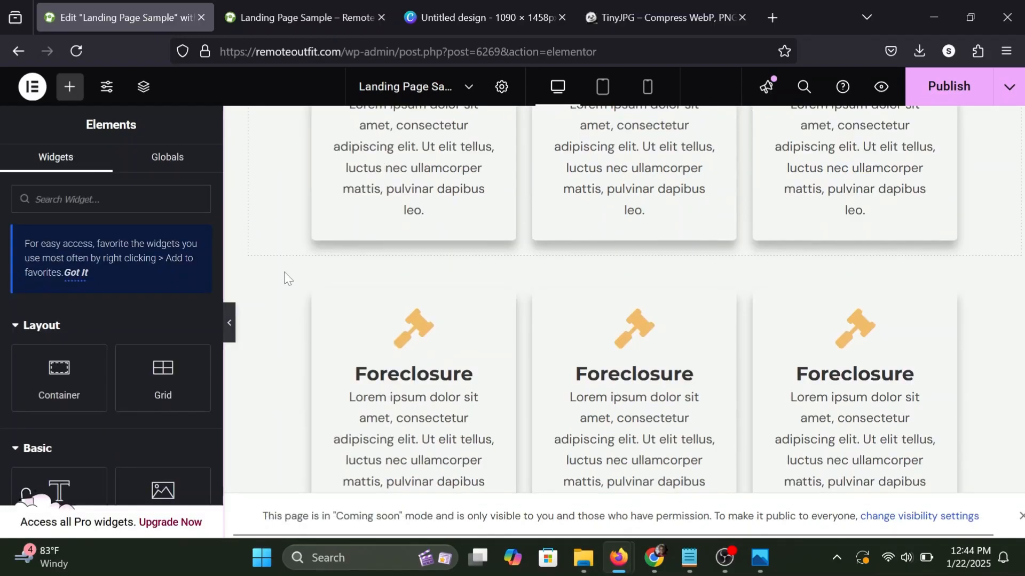
Preview the page at full width and examine both card rows under the "We Buy Houses!" heading.
left_click(230, 323)
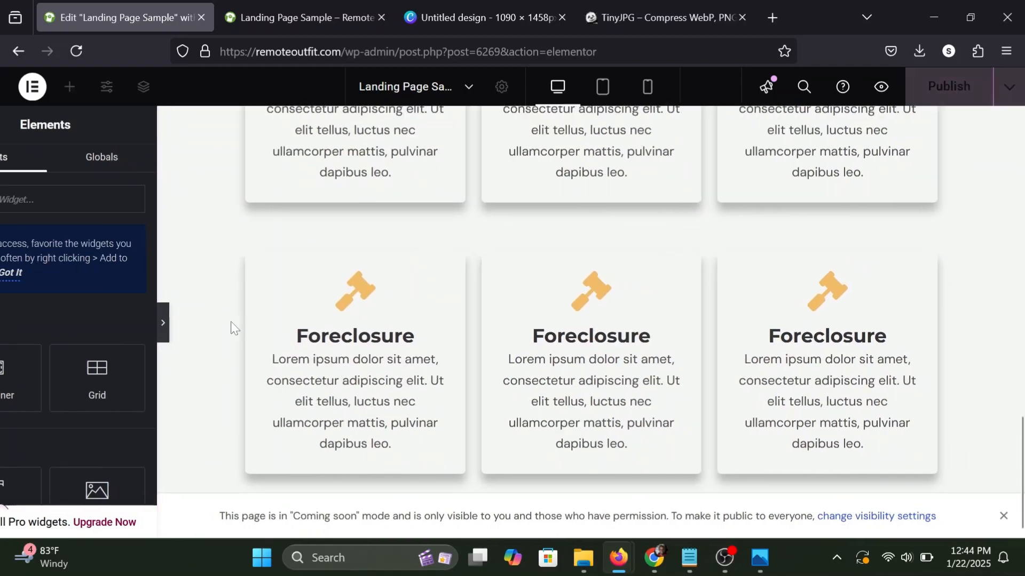
scroll(231, 323, "up", 3)
scroll(231, 323, "down", 6)
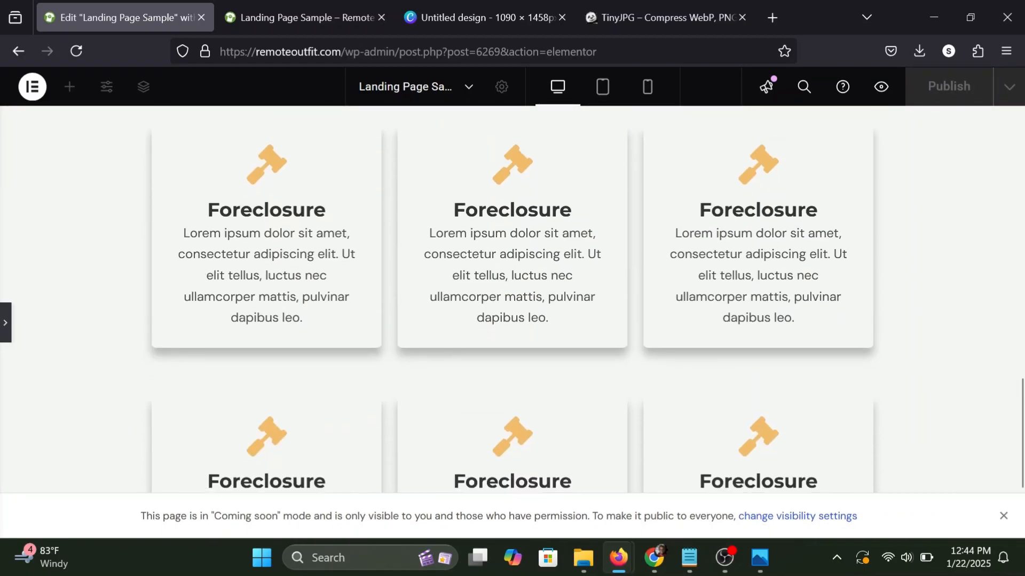
scroll(231, 323, "up", 3)
scroll(231, 327, "up", 3)
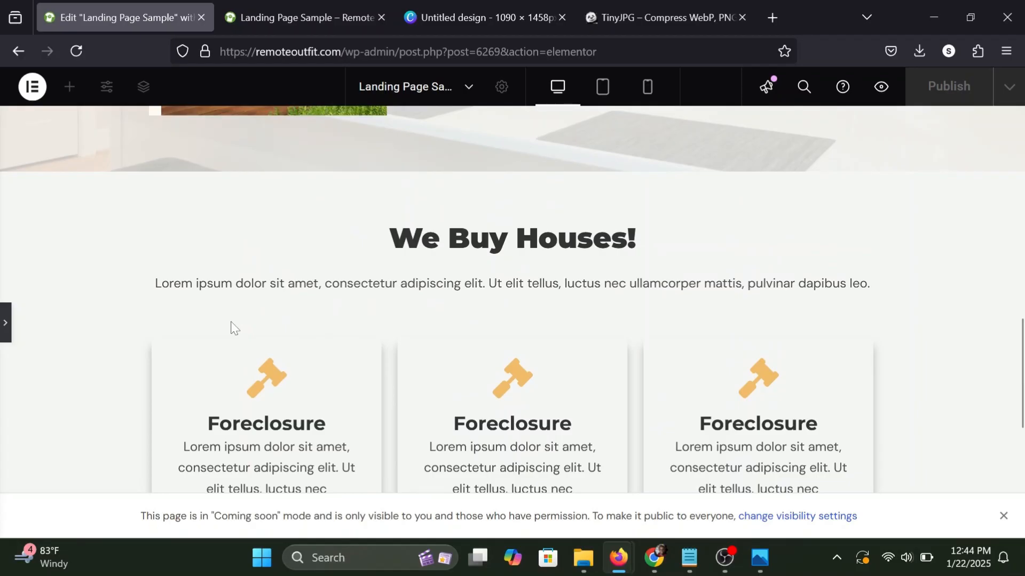
scroll(231, 327, "up", 2)
scroll(231, 327, "down", 4)
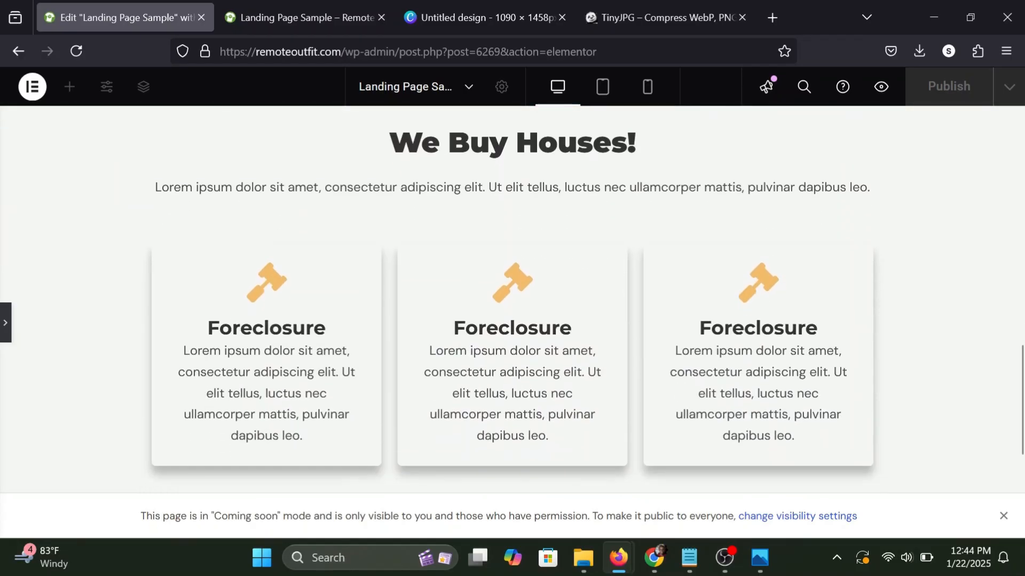
left_click(3, 332)
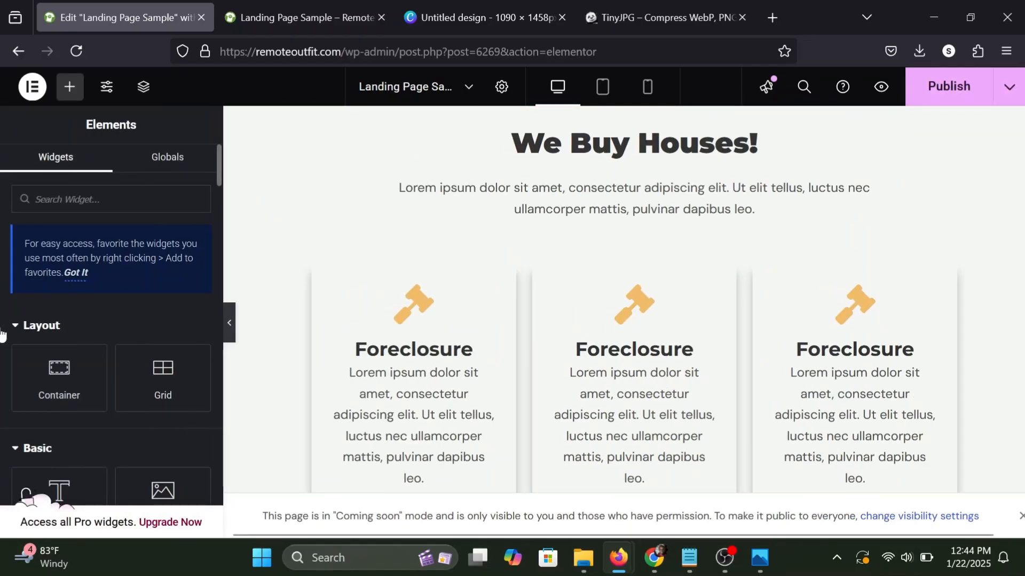
Change the title of the first row's middle card to "Relocation" and open the icon library for that card.
left_click(706, 294)
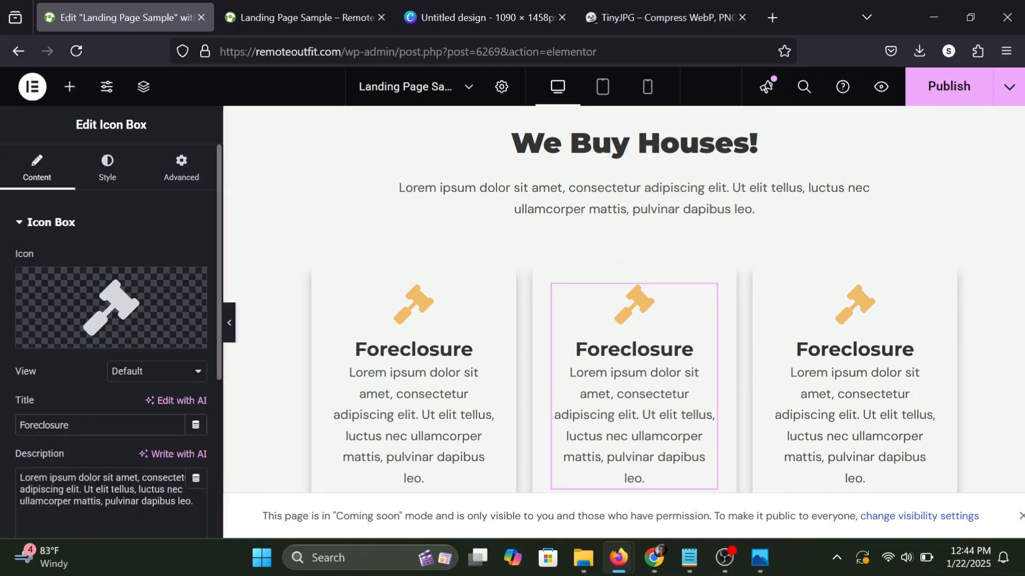
double_click(47, 425)
type("Reloc")
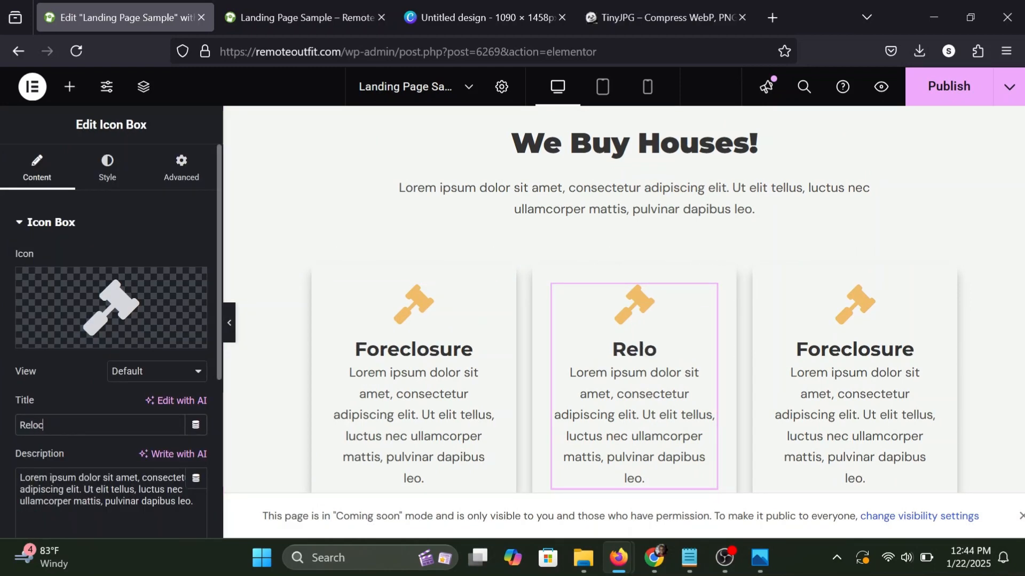
type("ation")
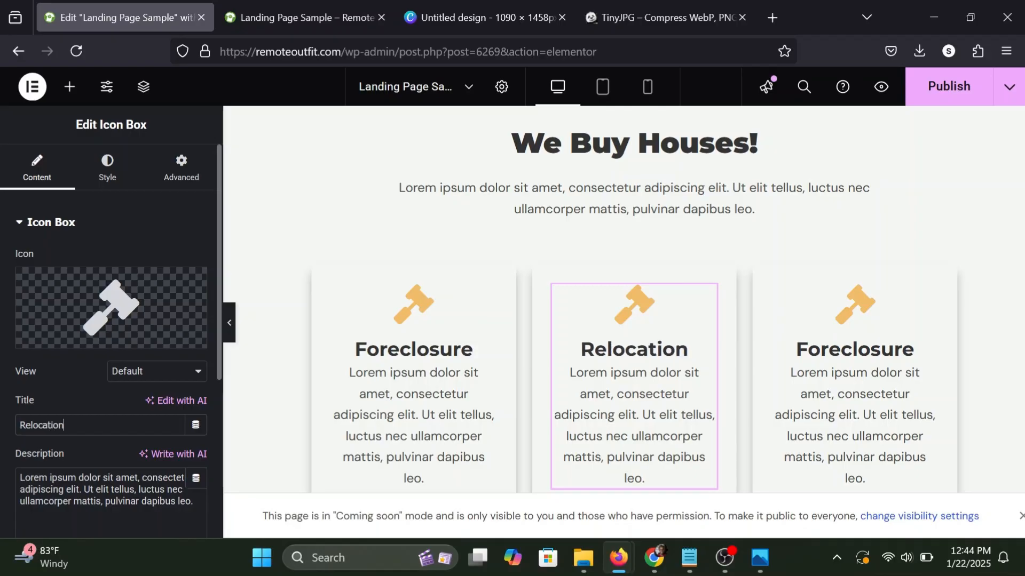
left_click(47, 338)
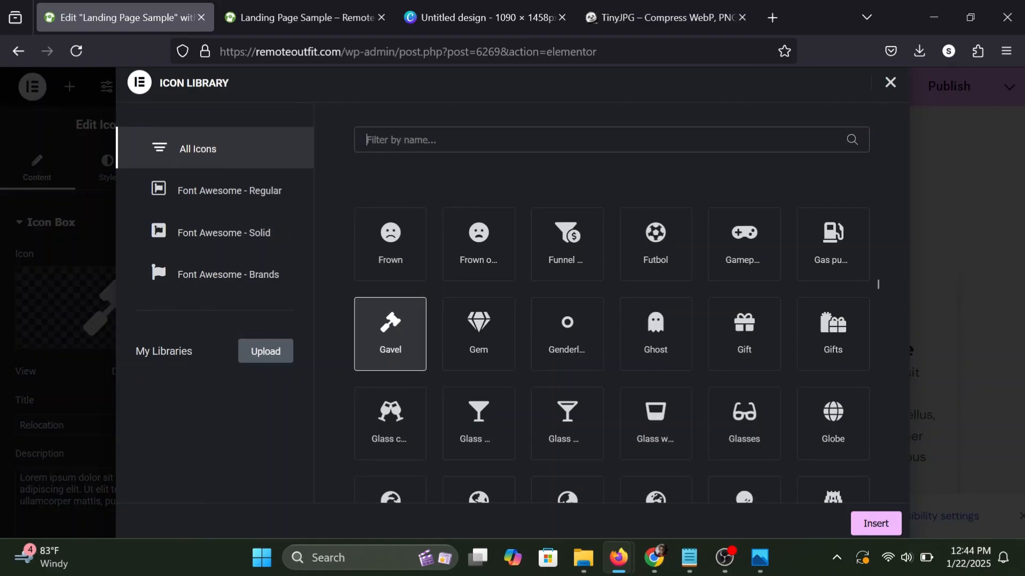
Search the icon library for "car" and try the Car side and Caravan icons for the Relocation card.
type("car")
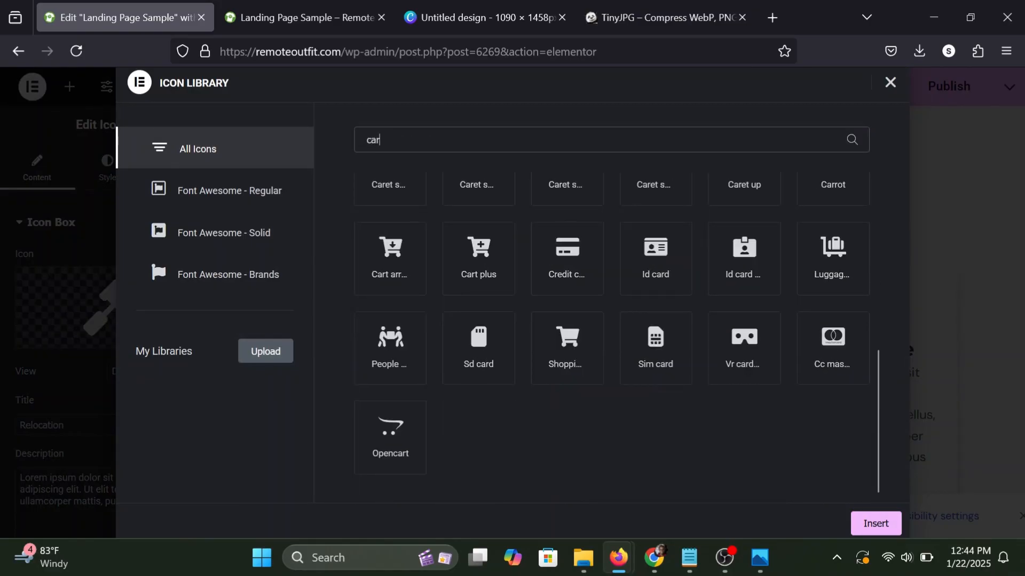
scroll(651, 320, "up", 5)
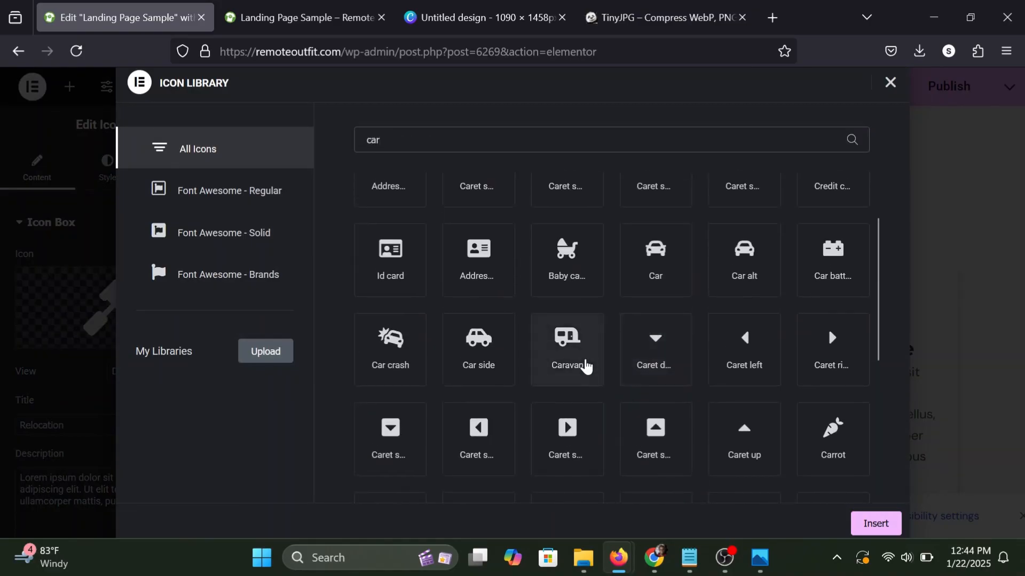
scroll(491, 338, "down", 1)
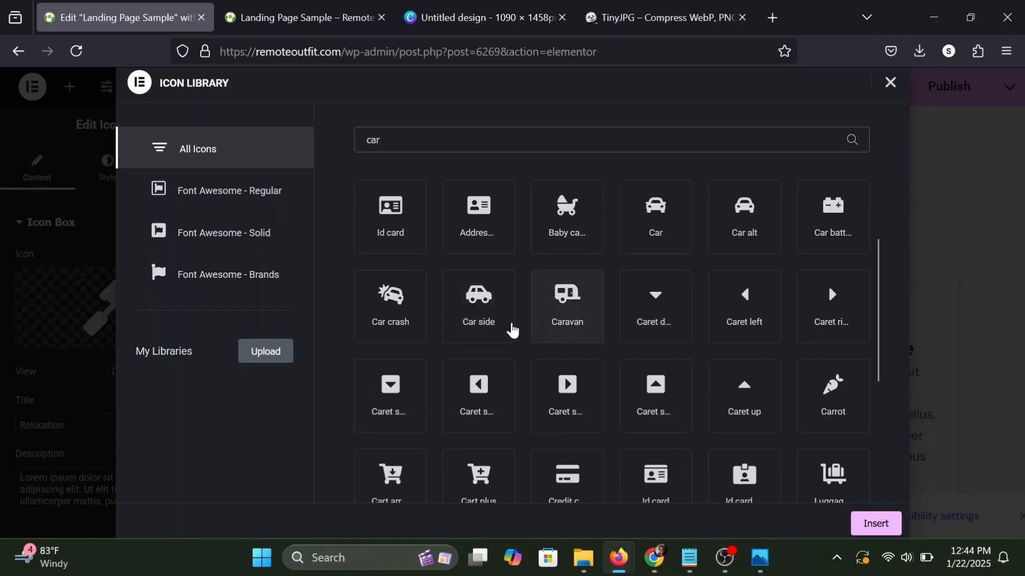
left_click(499, 303)
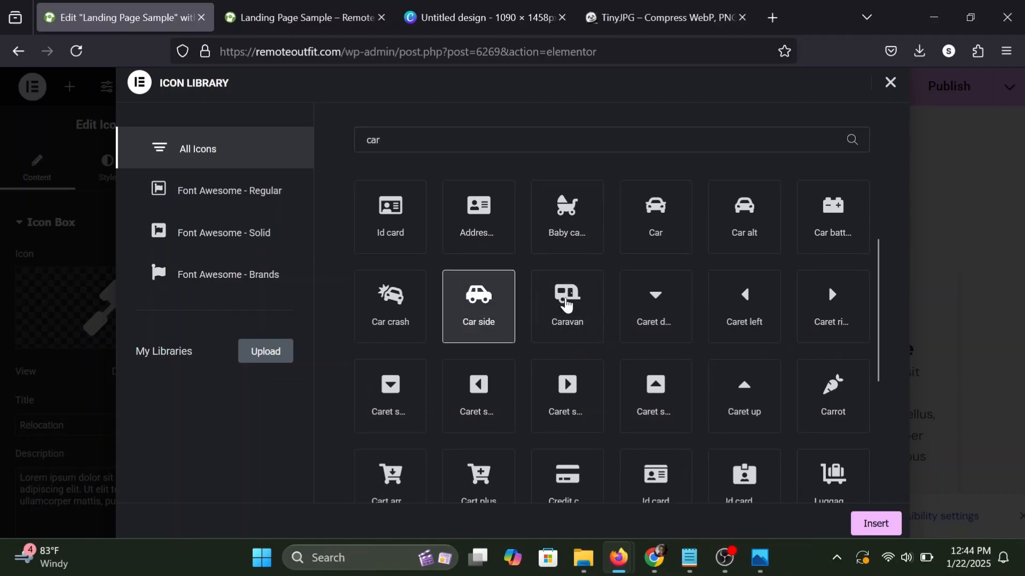
left_click(567, 305)
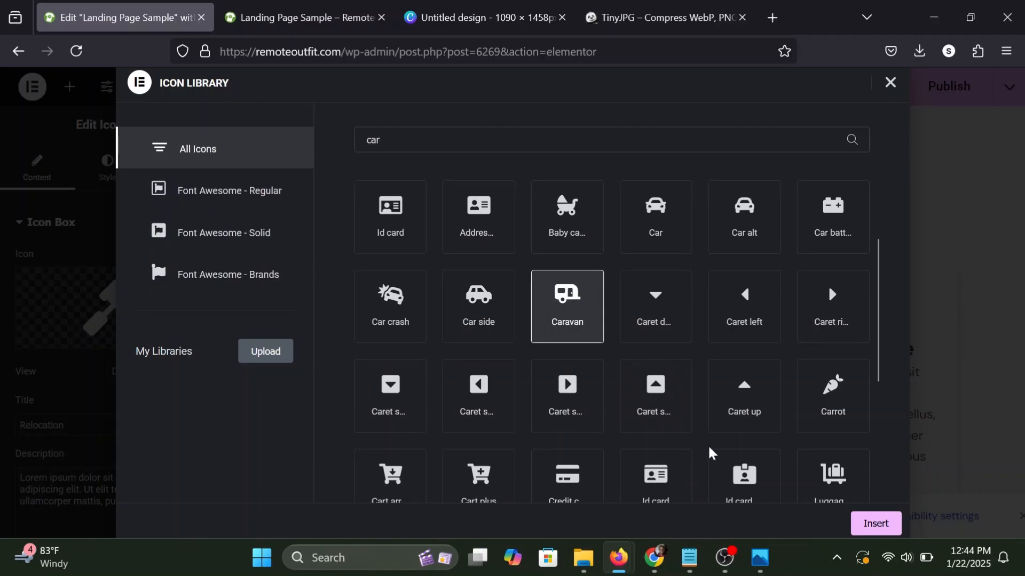
Search the icon library for "truc" and insert the moving truck icon into the Relocation card.
type("truc")
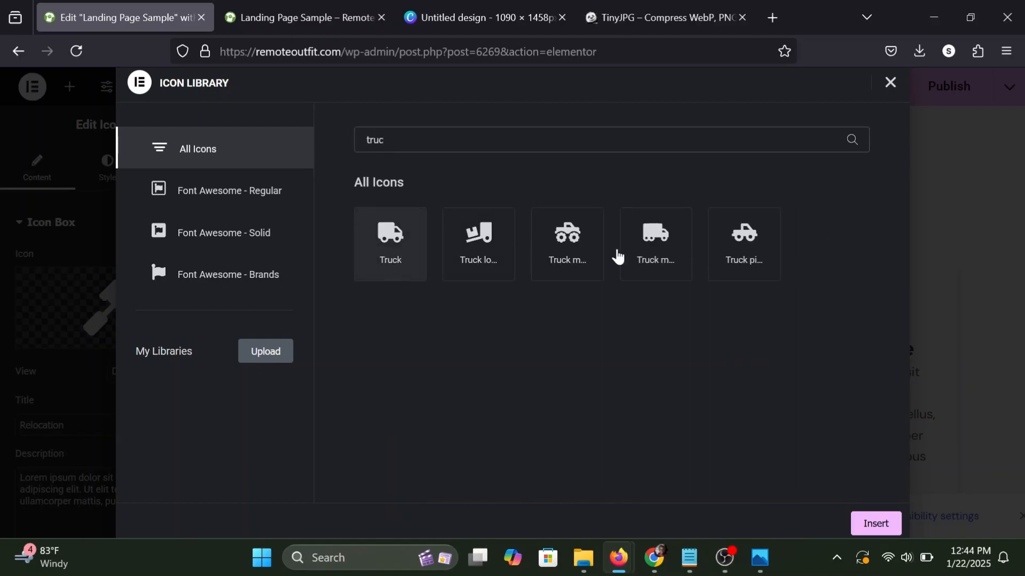
left_click(657, 248)
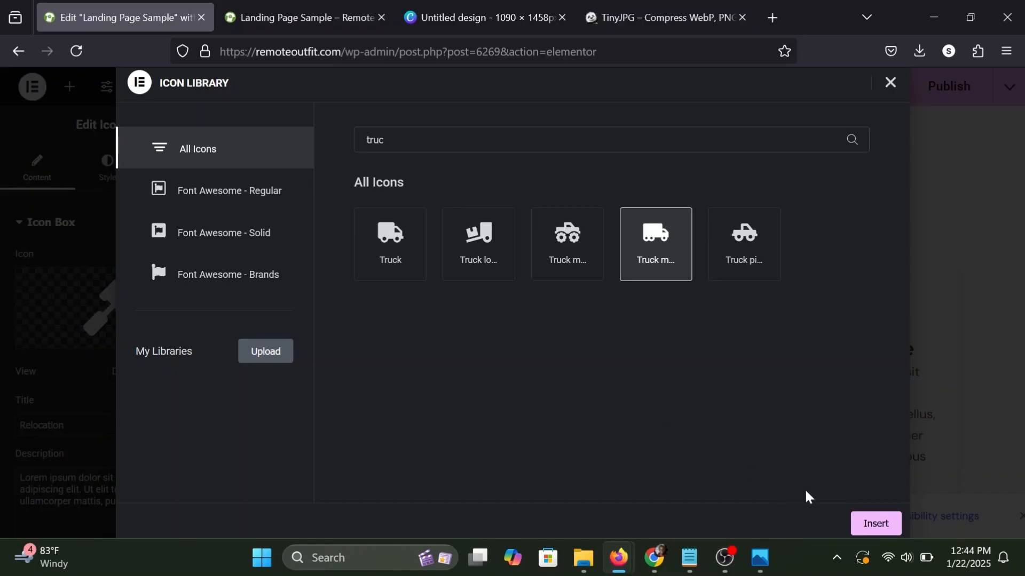
left_click(874, 526)
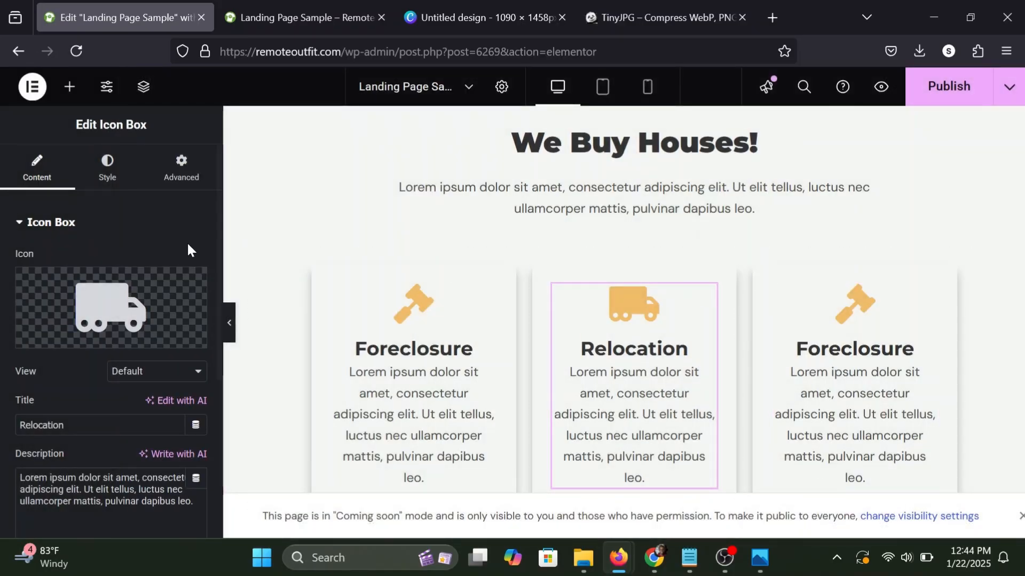
Copy the primary color code of the Relocation card's icon and open the settings of that card's container.
left_click(94, 161)
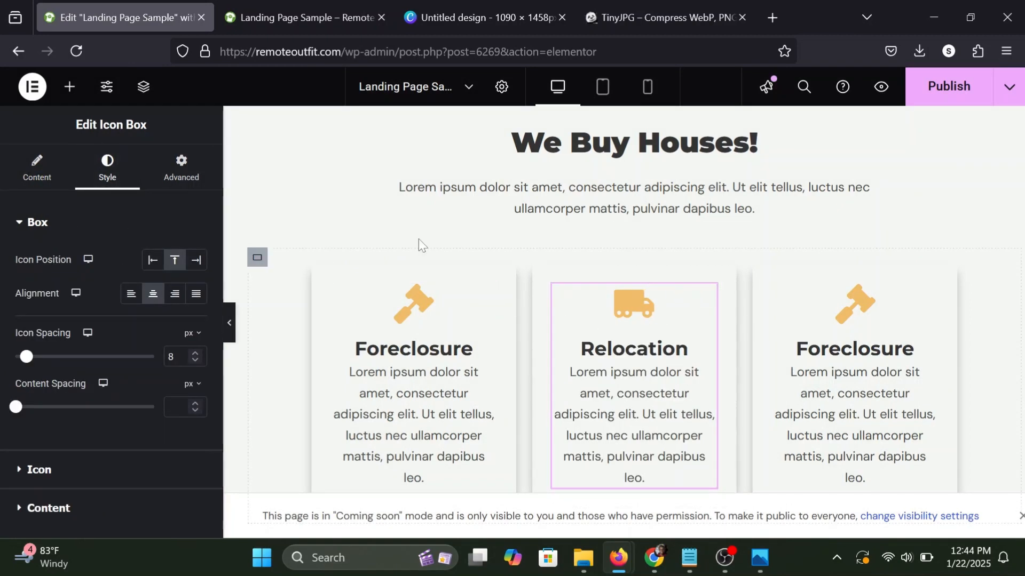
scroll(32, 390, "down", 2)
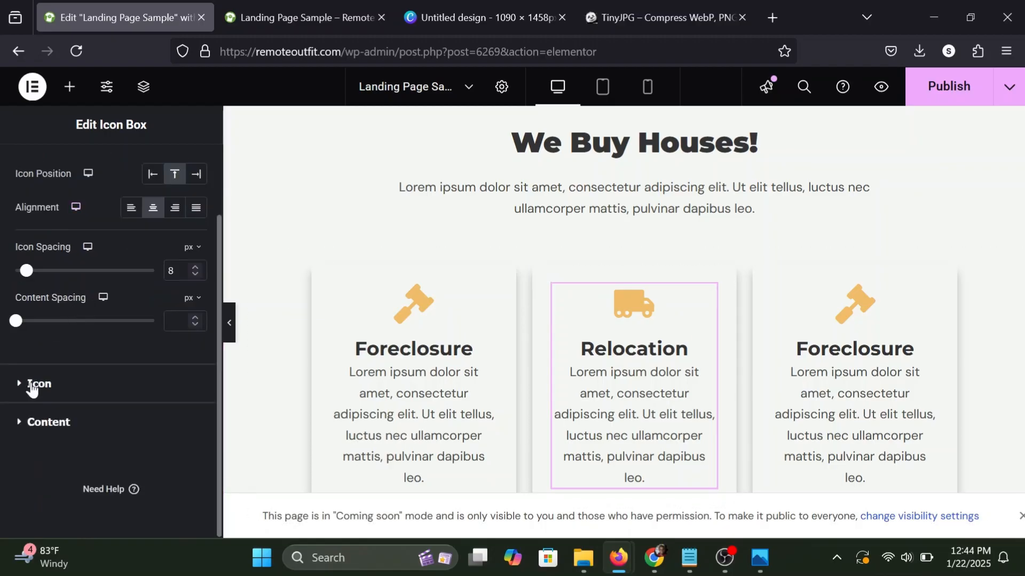
left_click(29, 385)
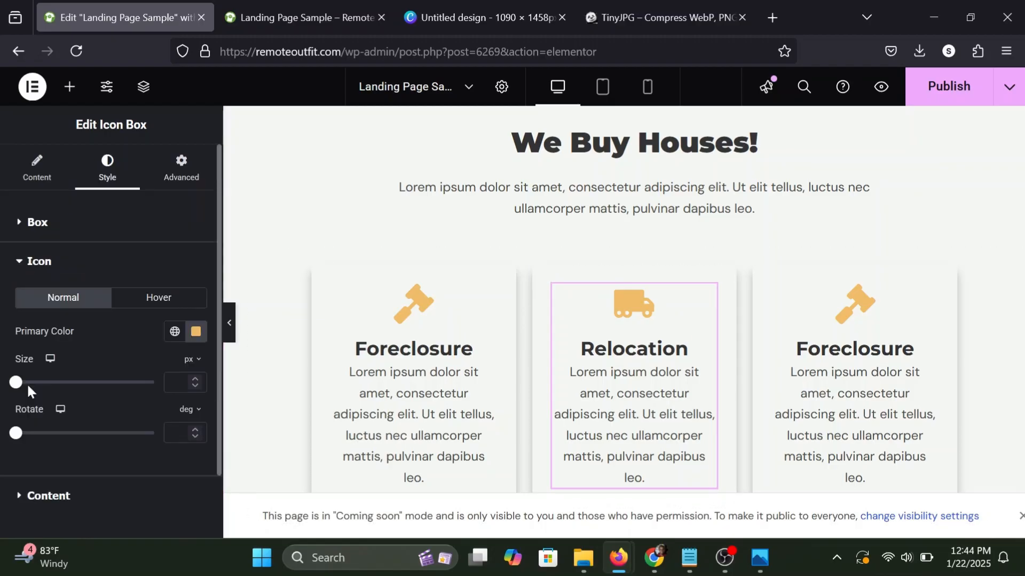
left_click(196, 331)
key("ctrl+c")
right_click(129, 291)
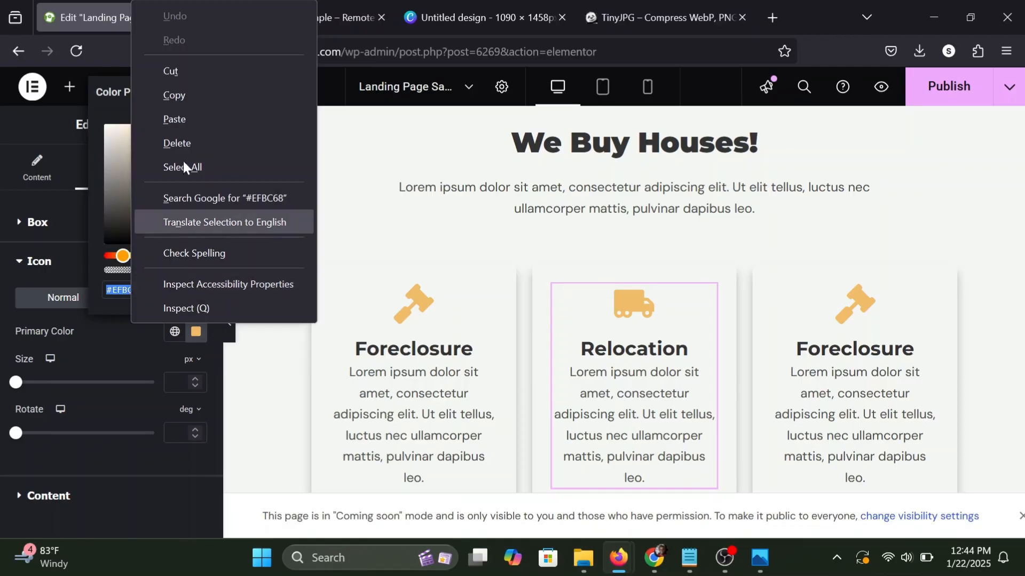
left_click(192, 95)
left_click(152, 332)
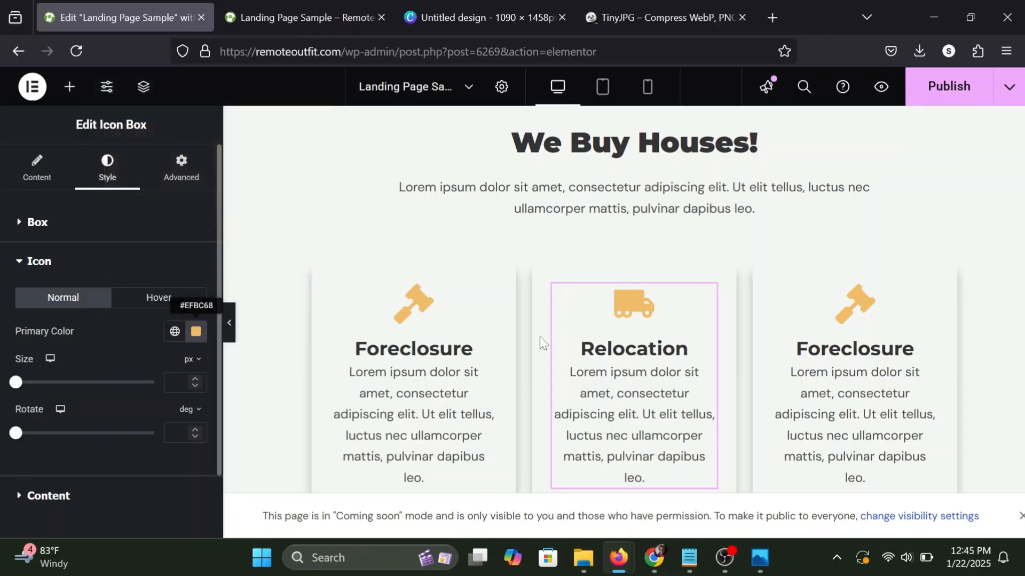
left_click(541, 276)
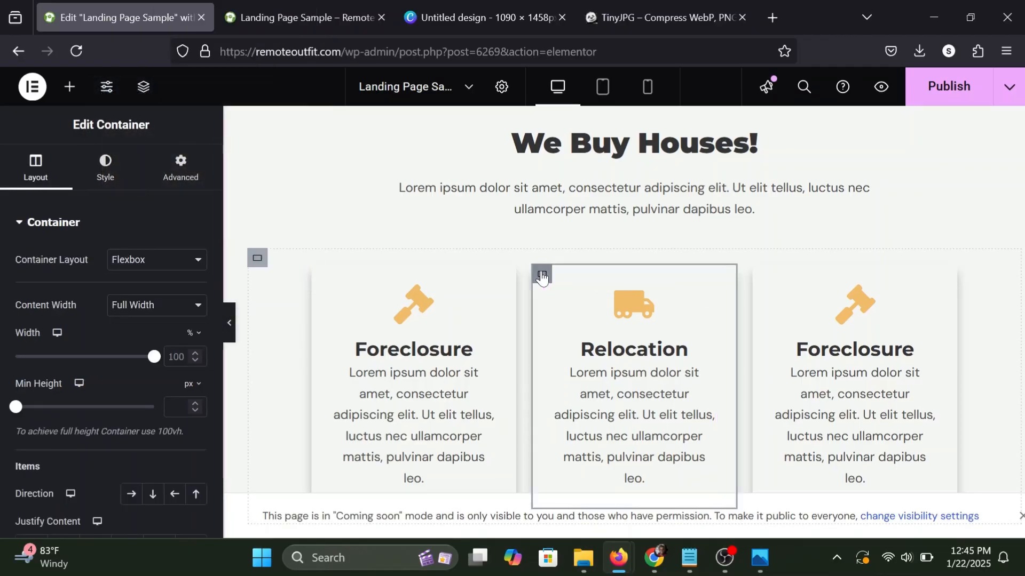
Give the Relocation card's container a classic background in the copied icon color #EFBC68.
left_click(107, 180)
scroll(113, 294, "down", 1)
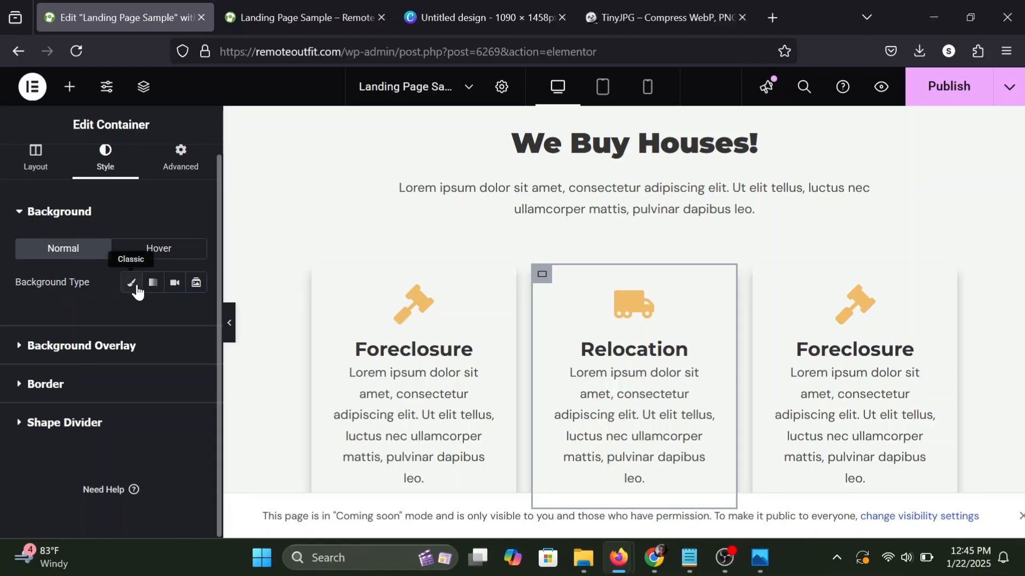
left_click(131, 284)
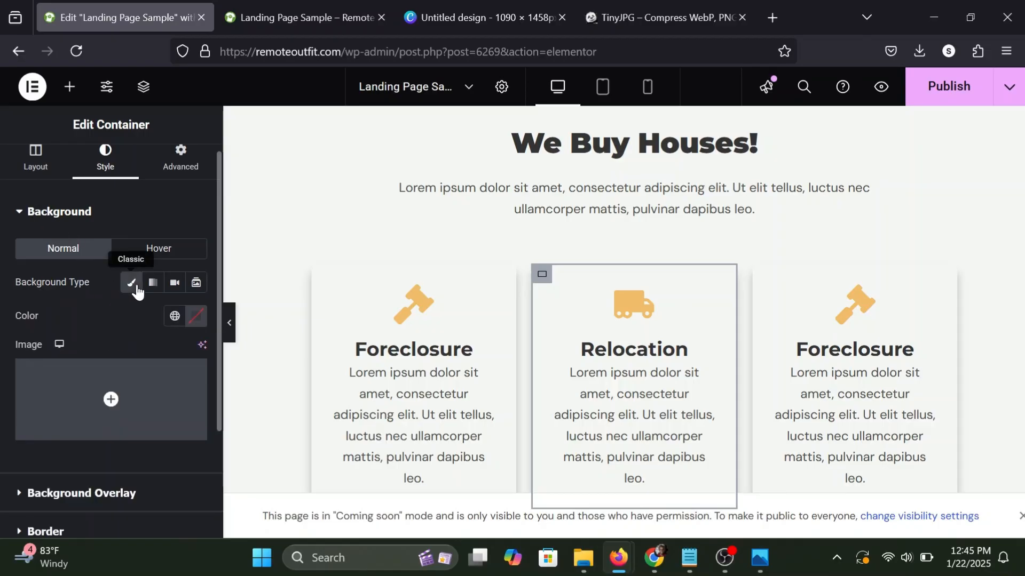
left_click(197, 317)
key("ctrl+v")
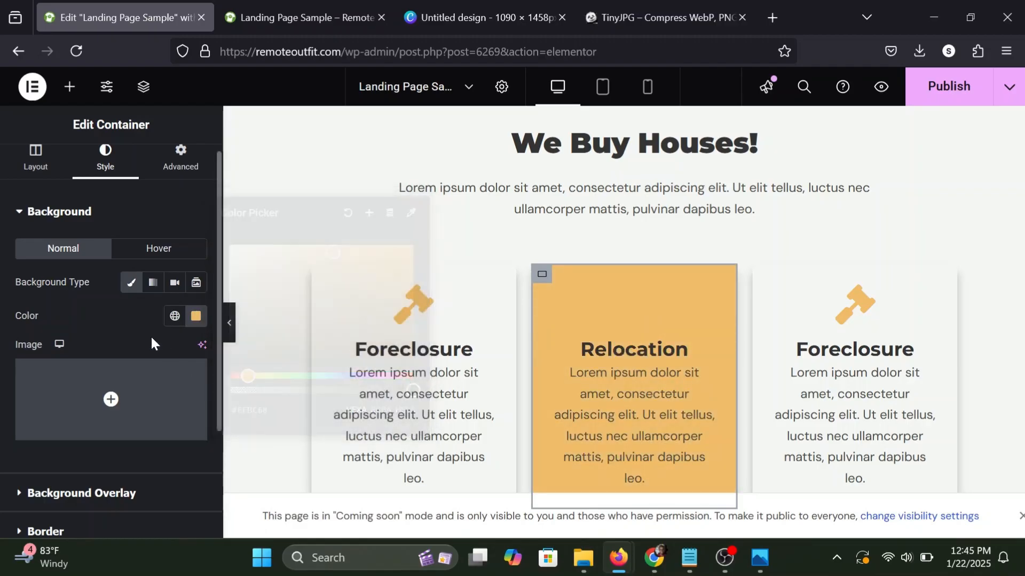
left_click(150, 335)
scroll(634, 374, "down", 1)
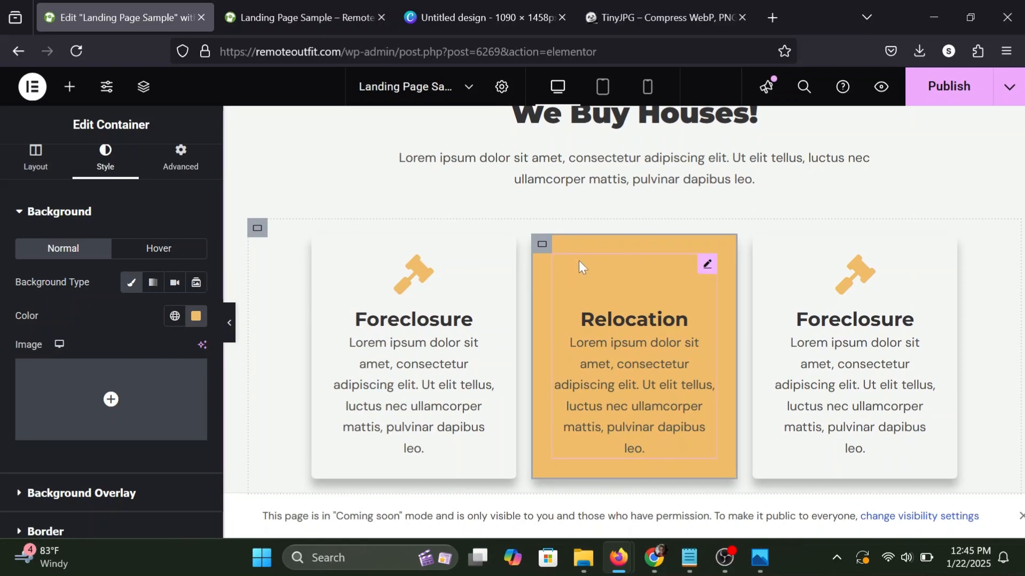
Set the primary color of the Relocation card's truck icon to white, #FFFFFF.
left_click(703, 268)
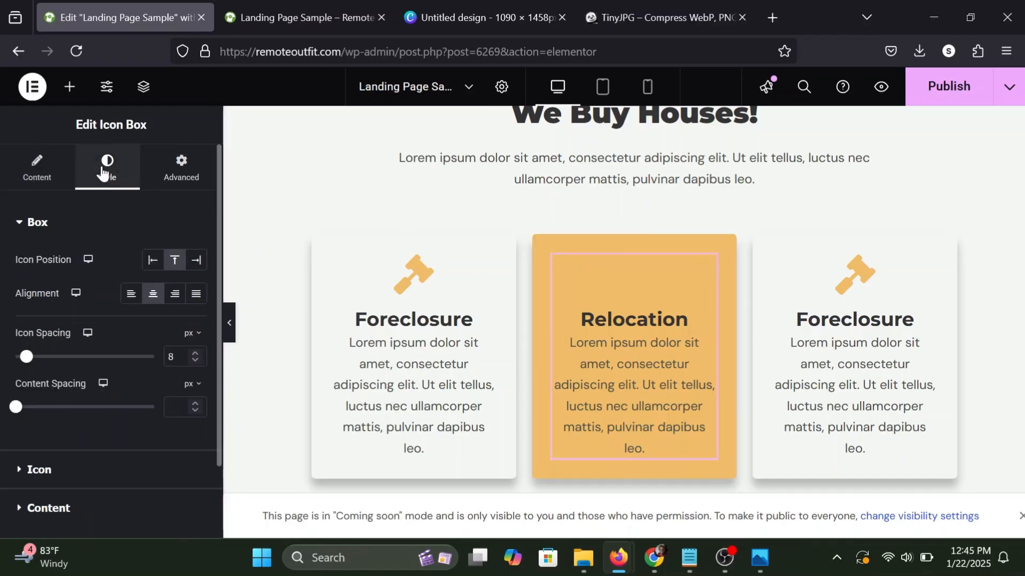
scroll(54, 387, "down", 2)
left_click(32, 388)
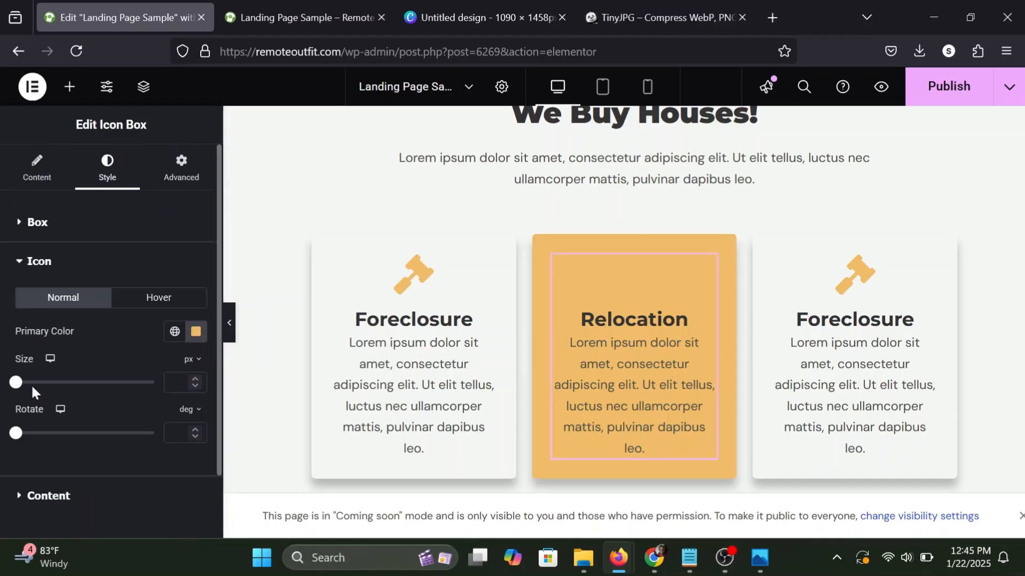
left_click(196, 331)
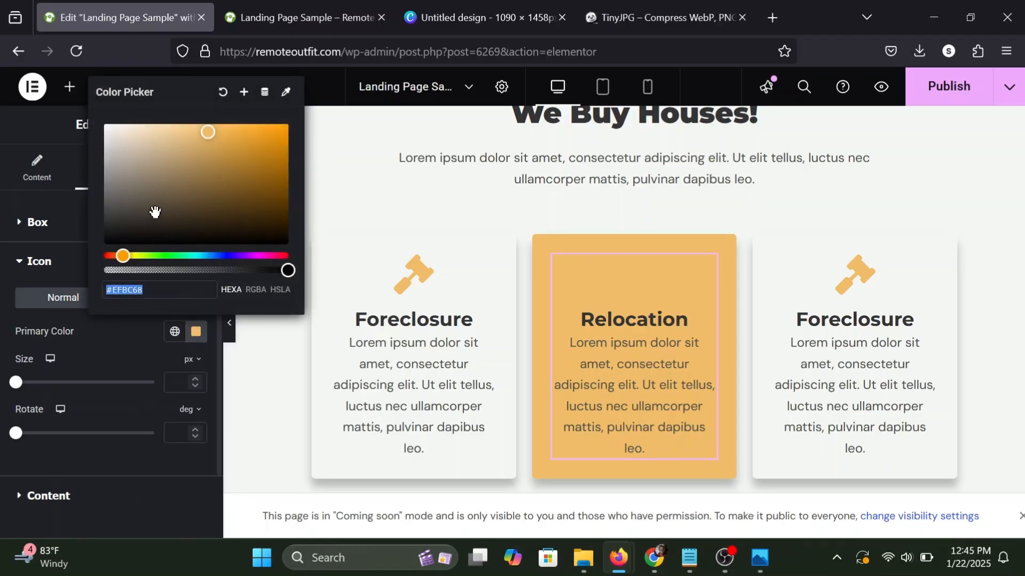
left_click_drag(153, 211, 87, 101)
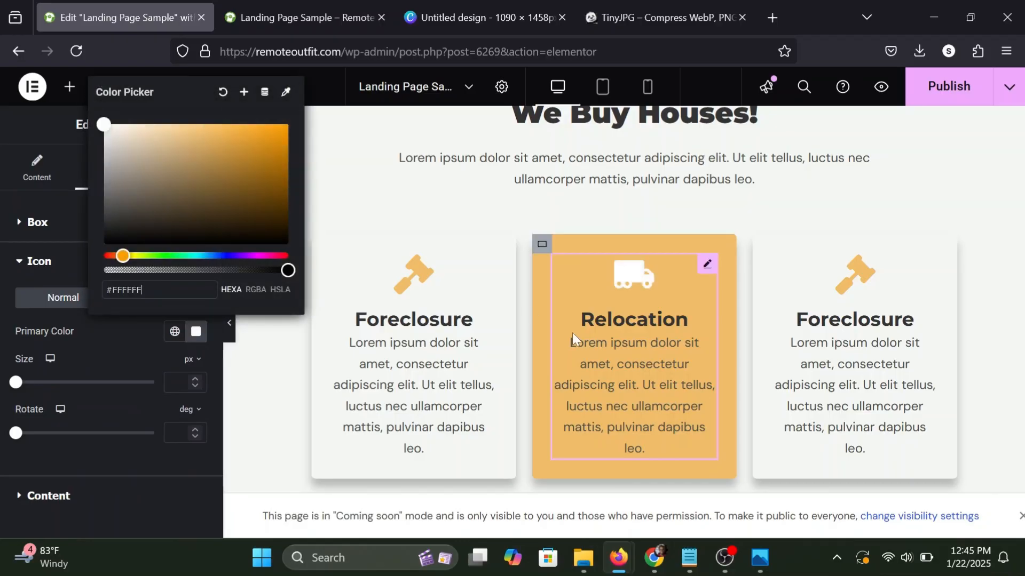
left_click(708, 275)
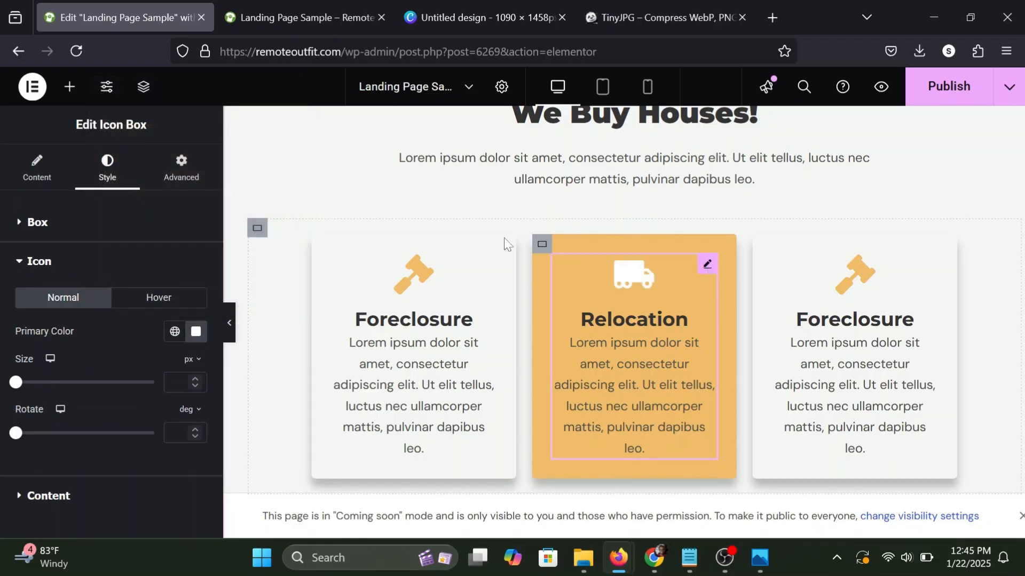
Set both the title color and the description color of the Relocation icon box to #FFFFFF.
scroll(48, 426, "down", 2)
left_click(39, 425)
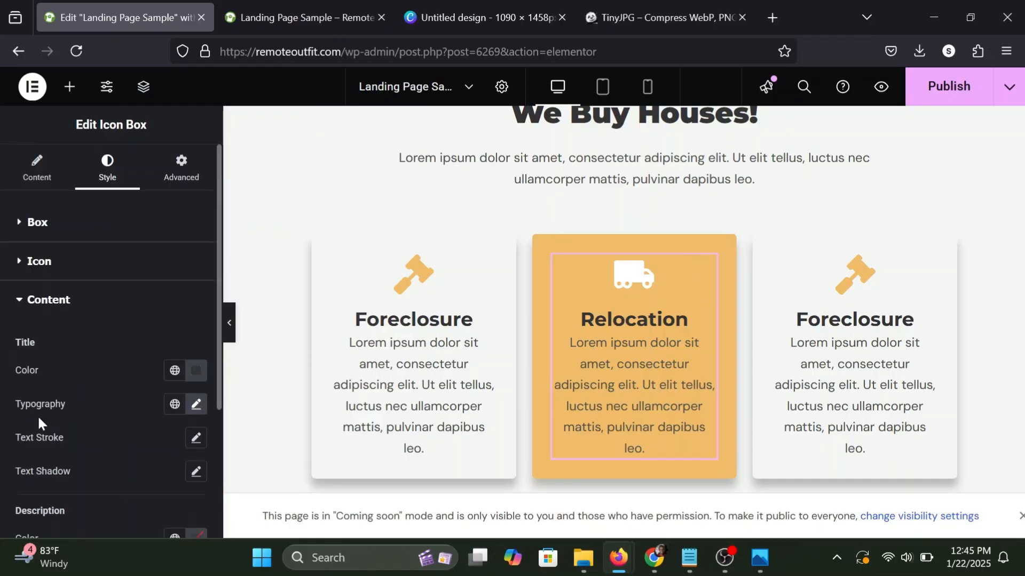
left_click(195, 370)
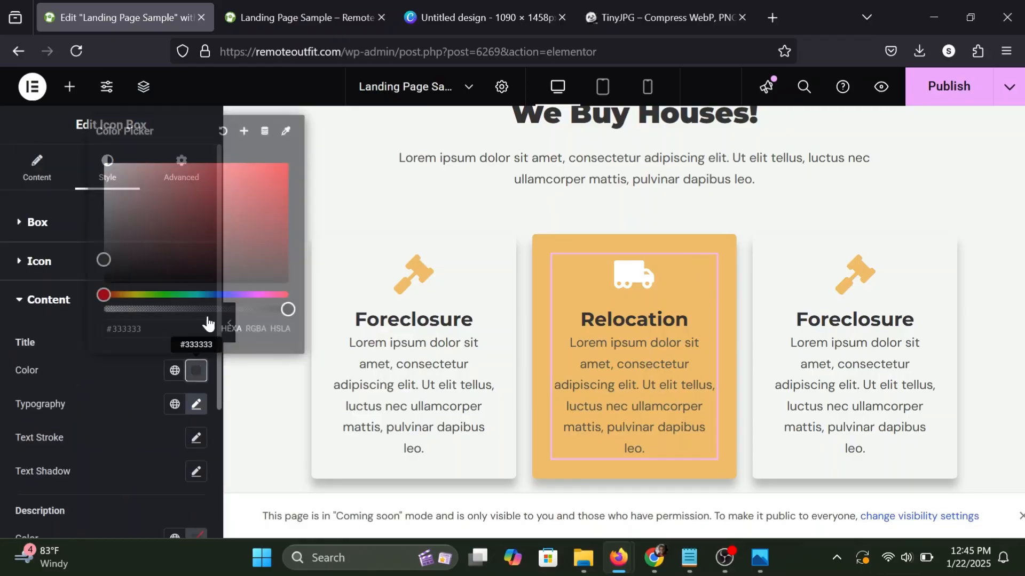
type("#FFFFFF")
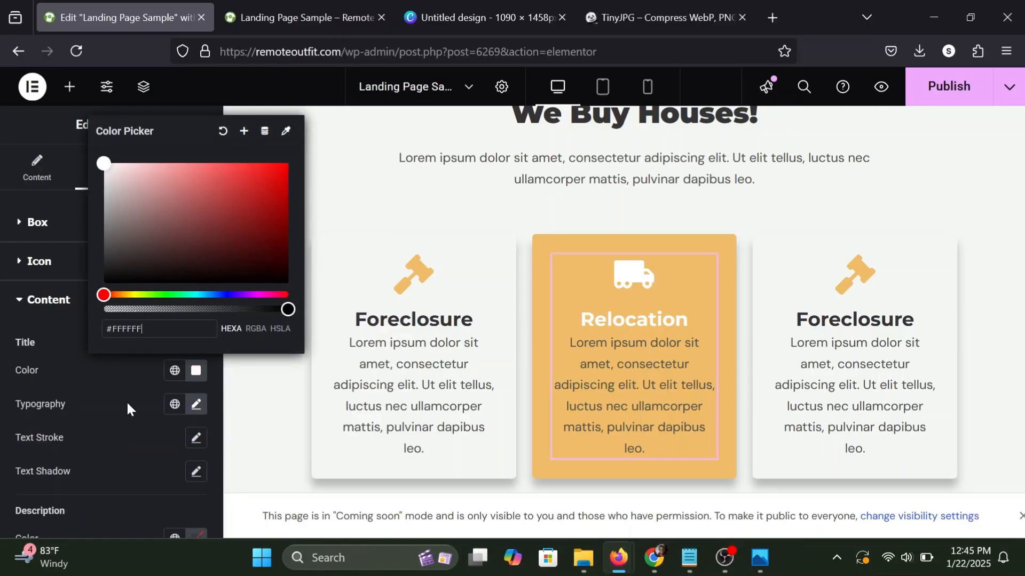
left_click(136, 417)
scroll(136, 422, "down", 2)
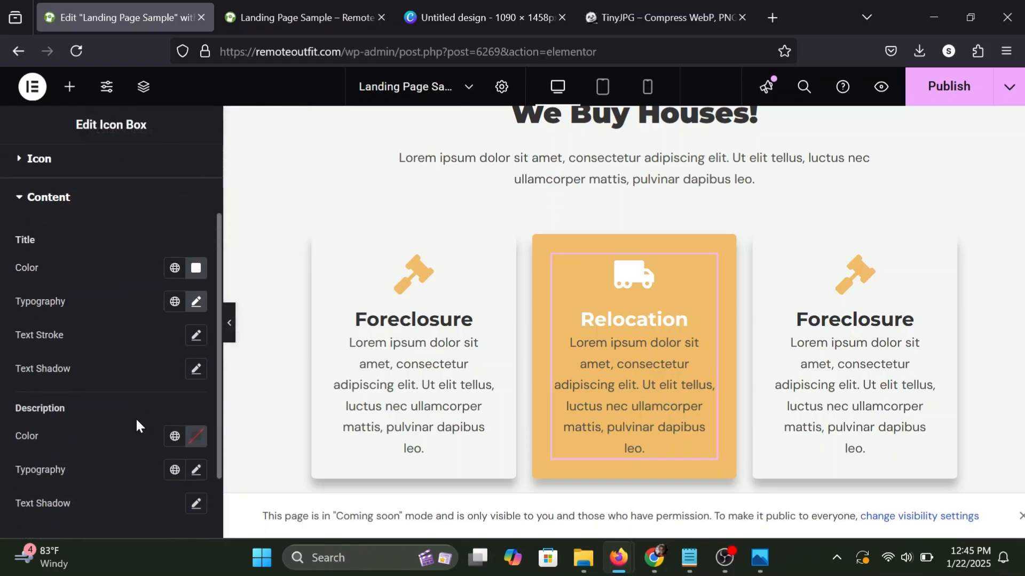
left_click(196, 436)
type("#FFFFFF")
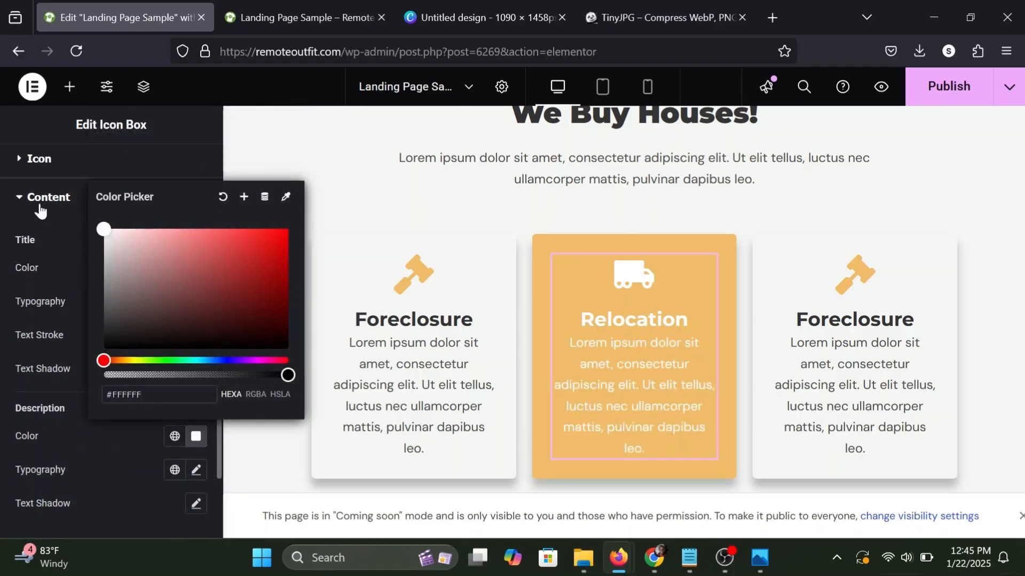
left_click(124, 435)
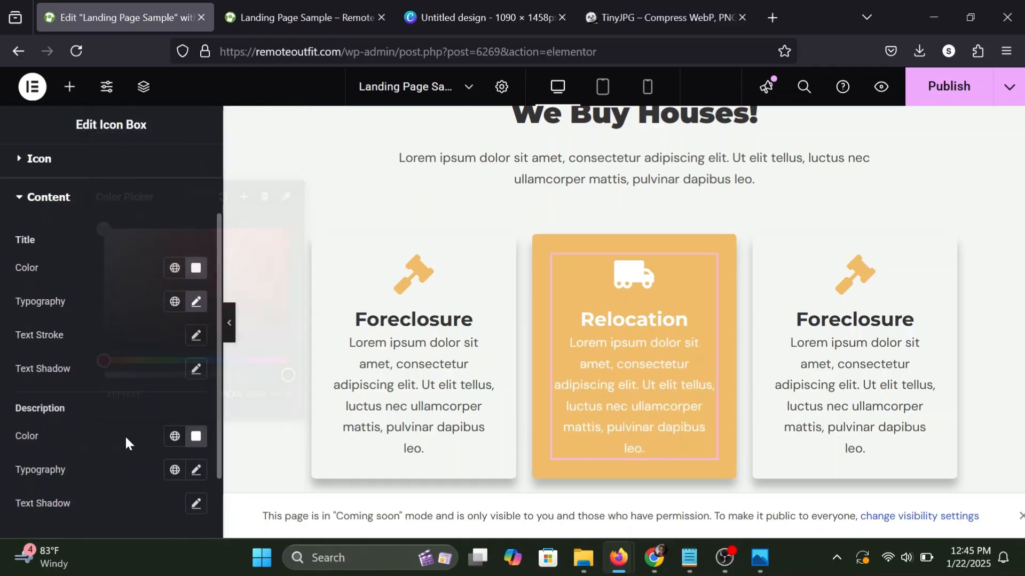
Review both card rows at full page width with the editing panel collapsed, and restore the panel.
left_click(229, 331)
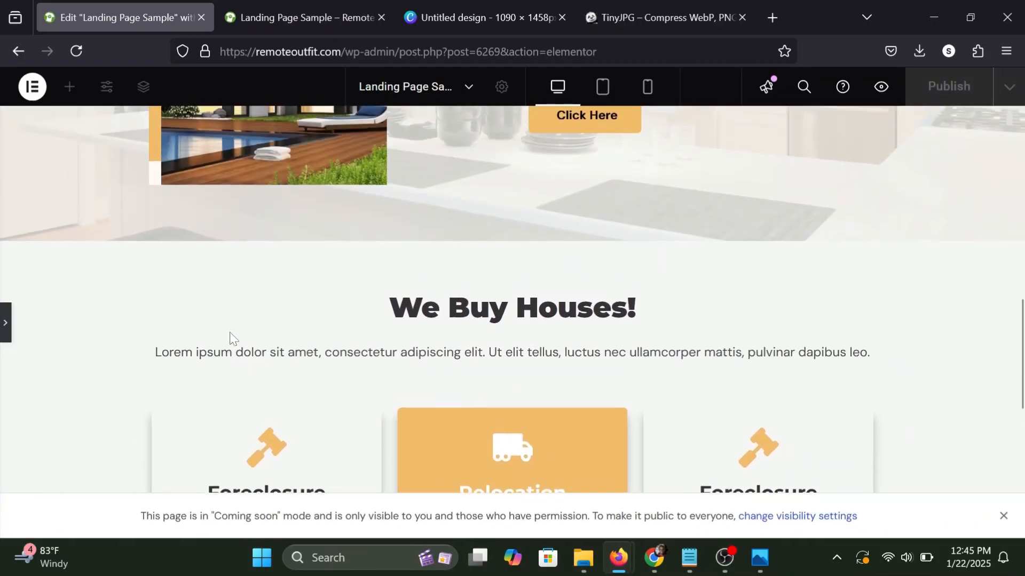
scroll(230, 335, "down", 2)
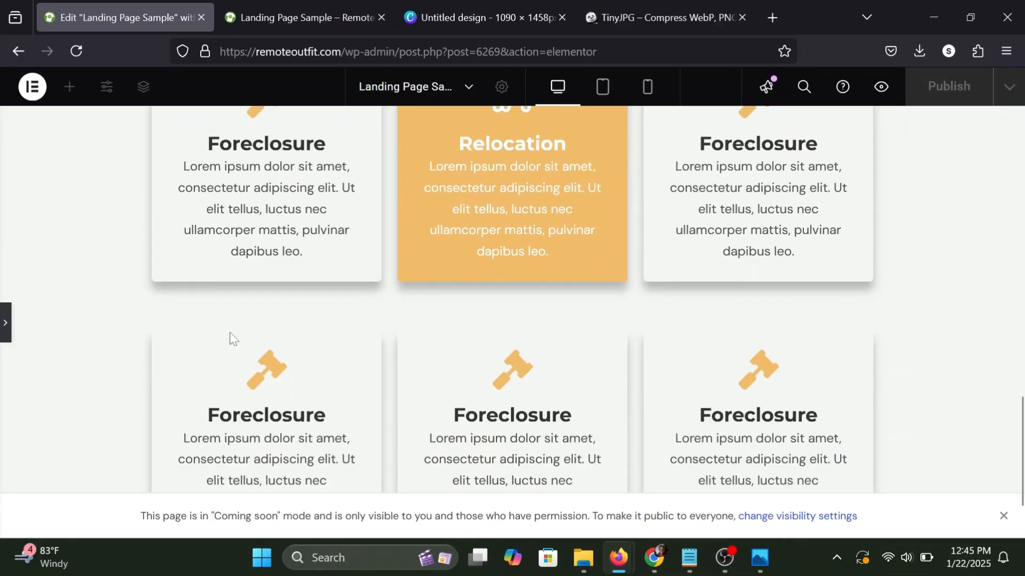
scroll(230, 335, "up", 3)
scroll(230, 335, "down", 2)
scroll(238, 359, "down", 2)
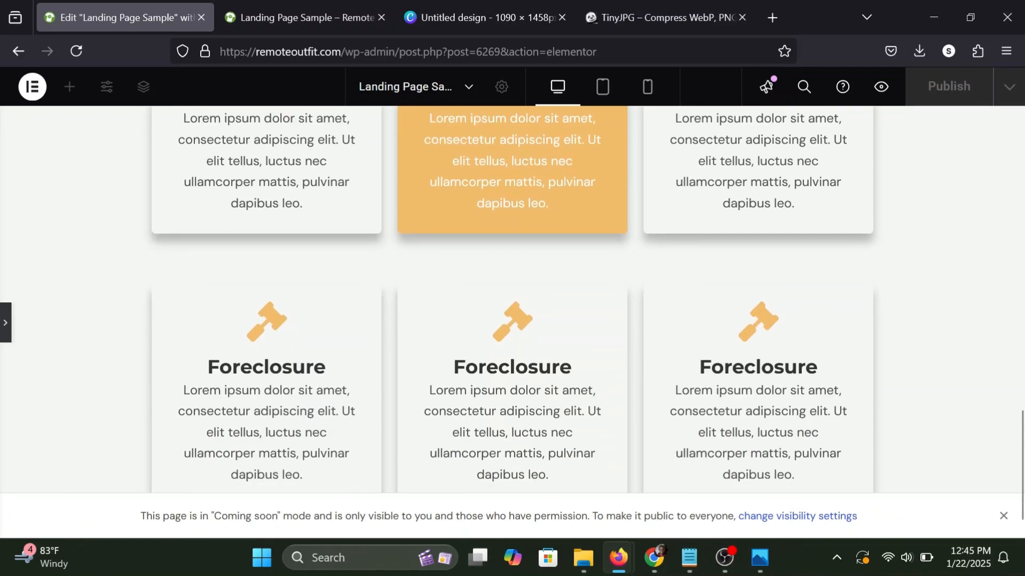
left_click(2, 319)
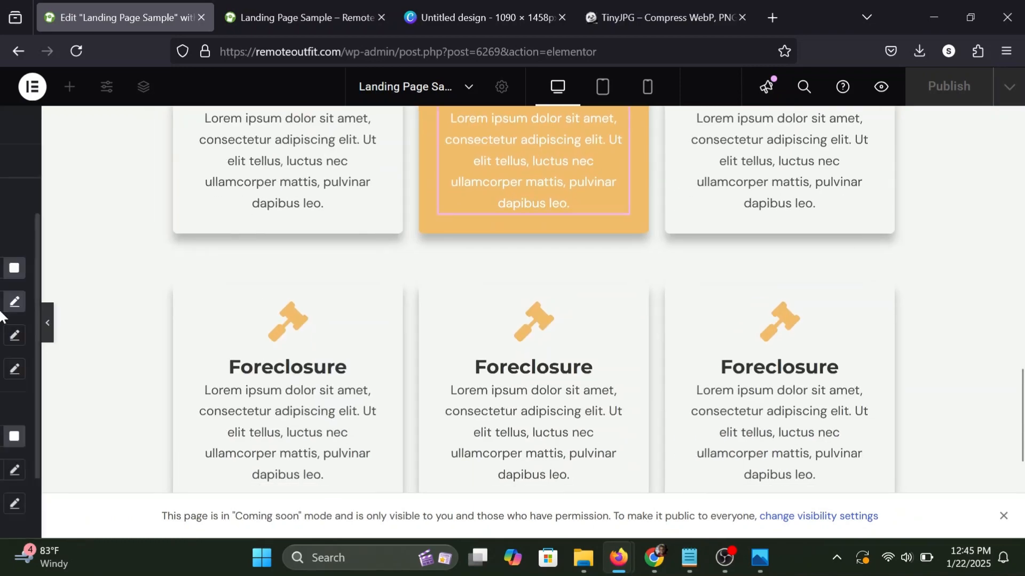
scroll(340, 297, "up", 3)
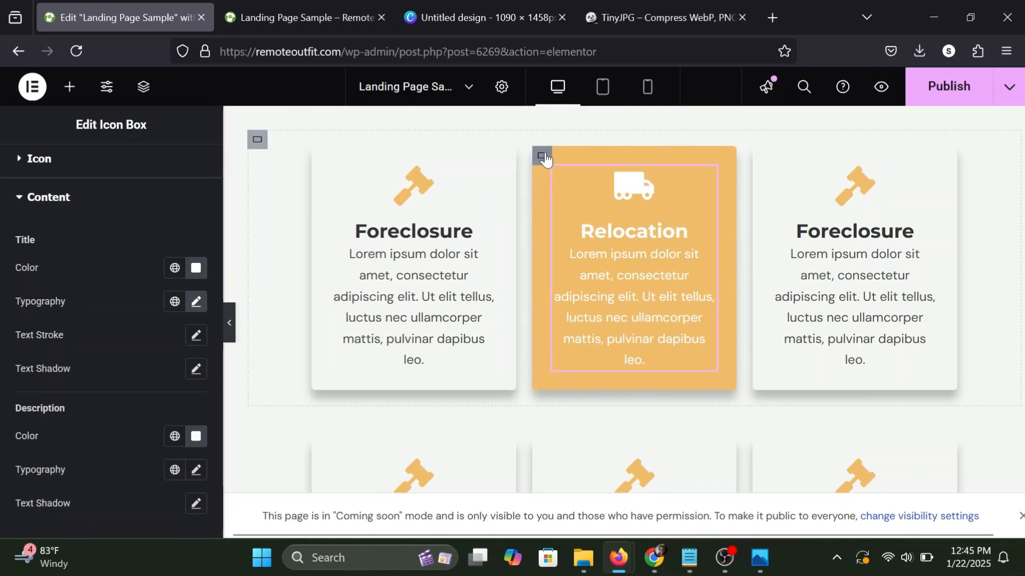
Copy the Relocation card's container and paste its style onto the container of the second row's middle card.
right_click(544, 155)
left_click(598, 212)
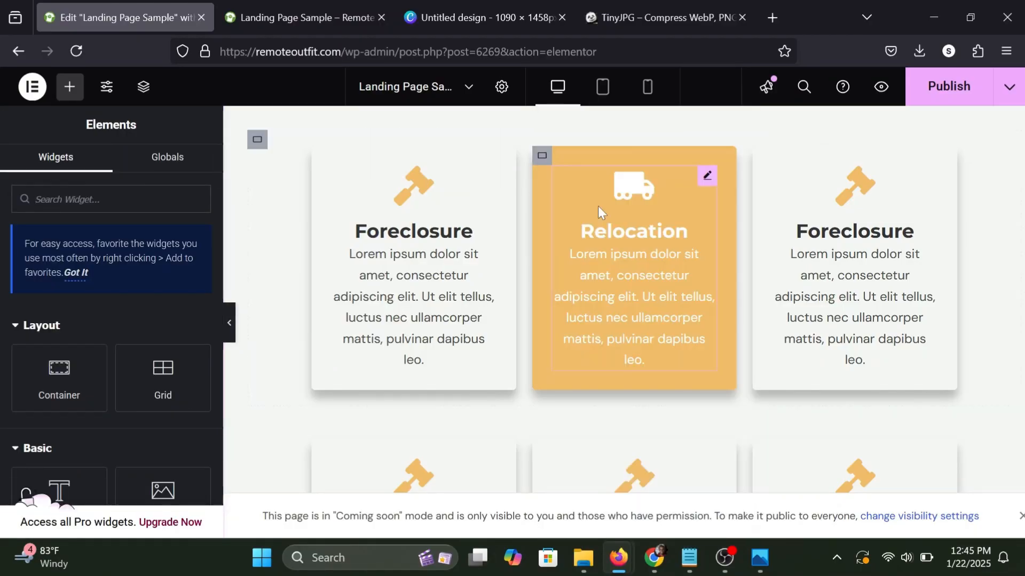
scroll(565, 275, "down", 4)
right_click(542, 276)
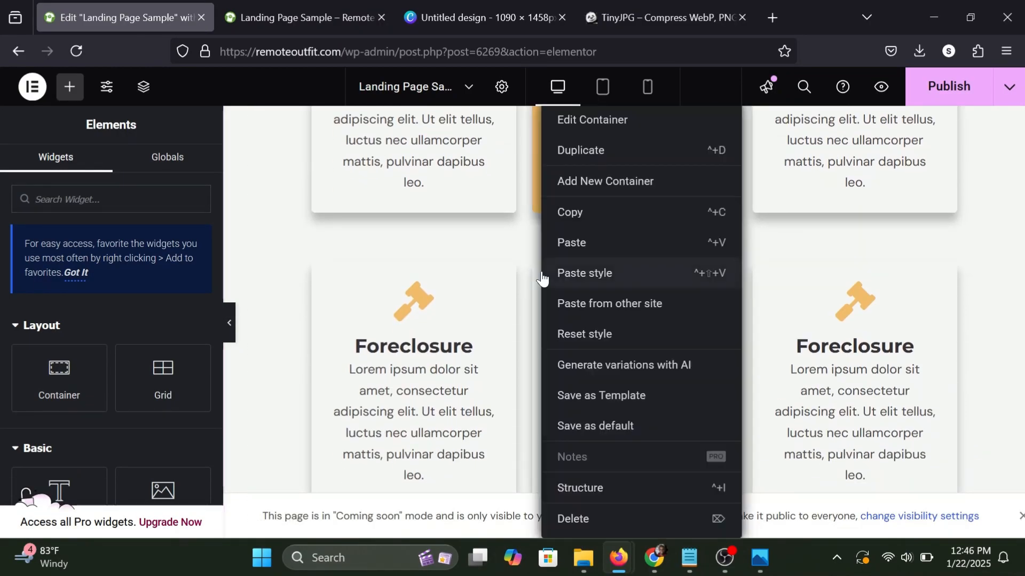
left_click(598, 274)
Copy the Relocation icon box, paste its style onto the second row's middle icon box, and publish the page.
scroll(598, 270, "up", 4)
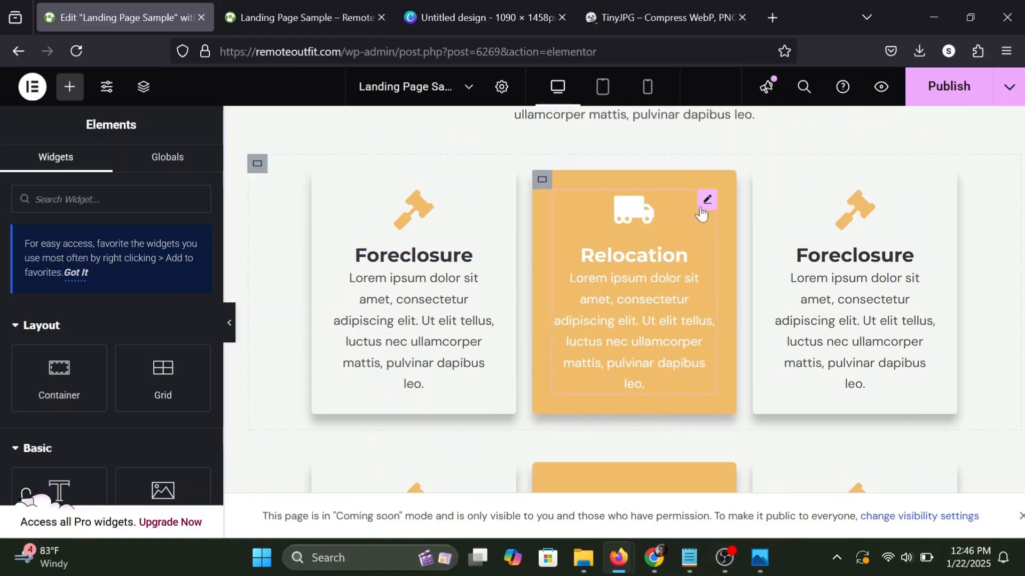
right_click(706, 206)
left_click(739, 240)
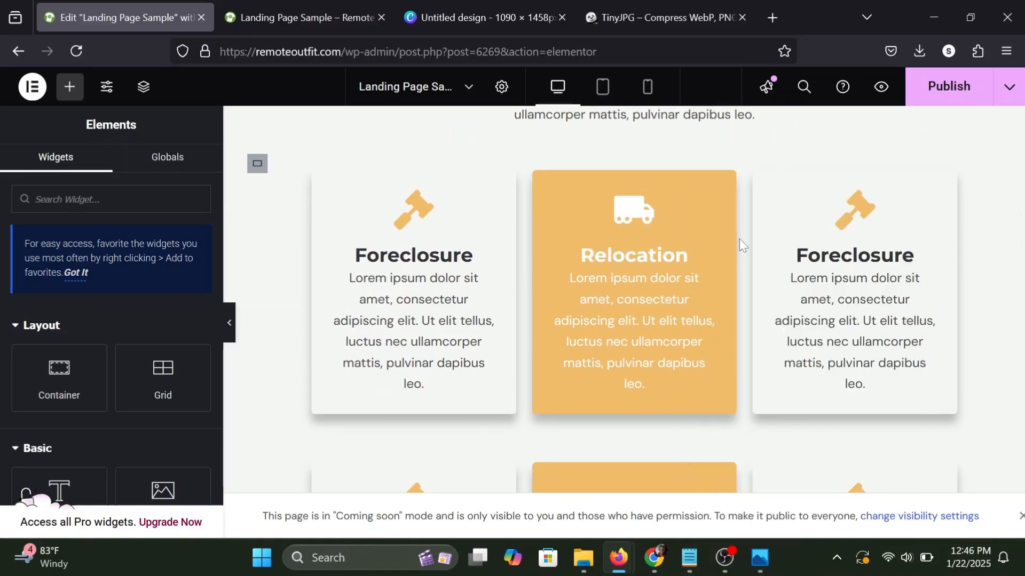
scroll(721, 326, "down", 4)
right_click(705, 283)
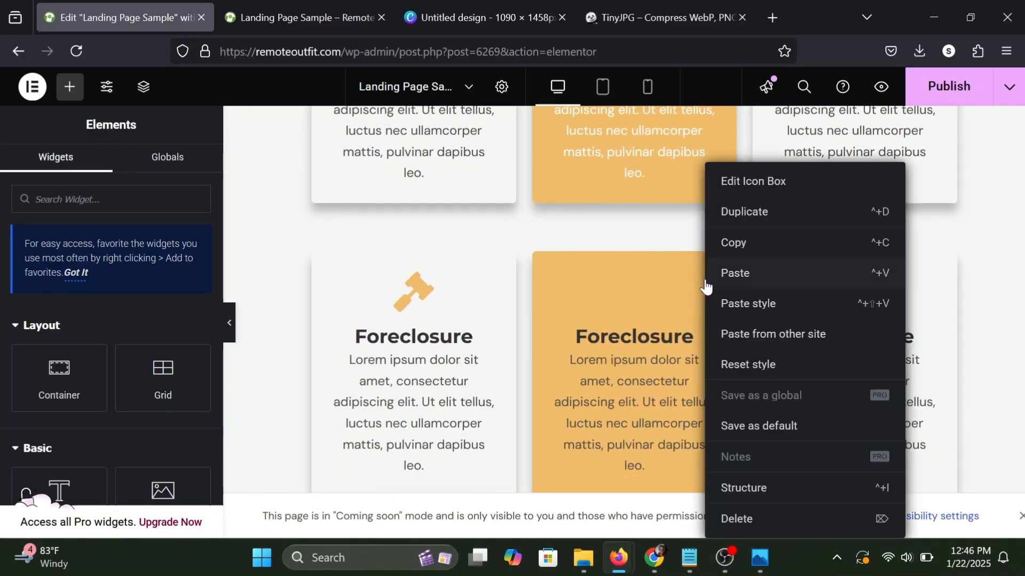
left_click(759, 305)
left_click(926, 95)
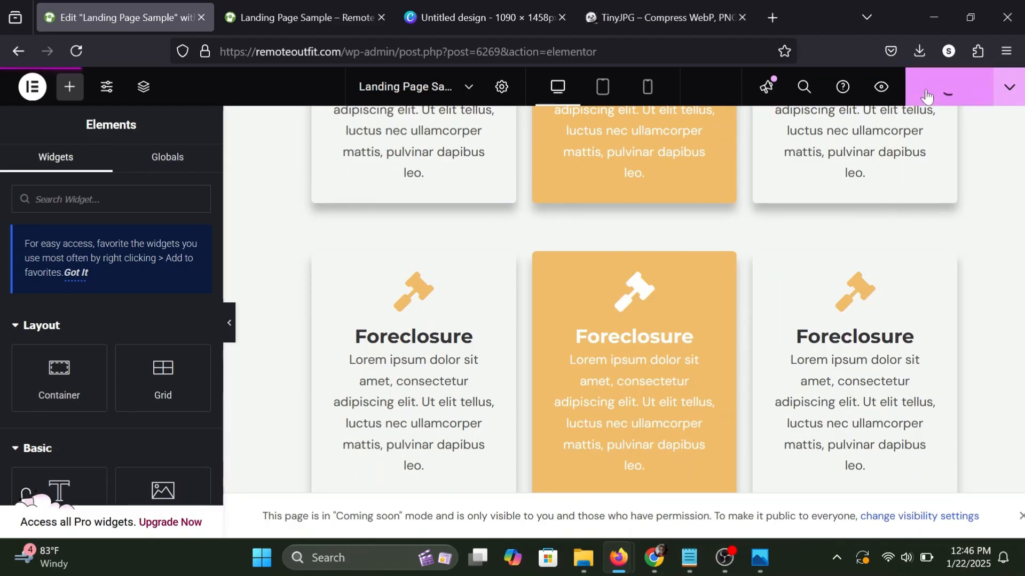
Examine the two rows of cards under "We Buy Houses!" in the landing page's browser preview.
left_click(337, 4)
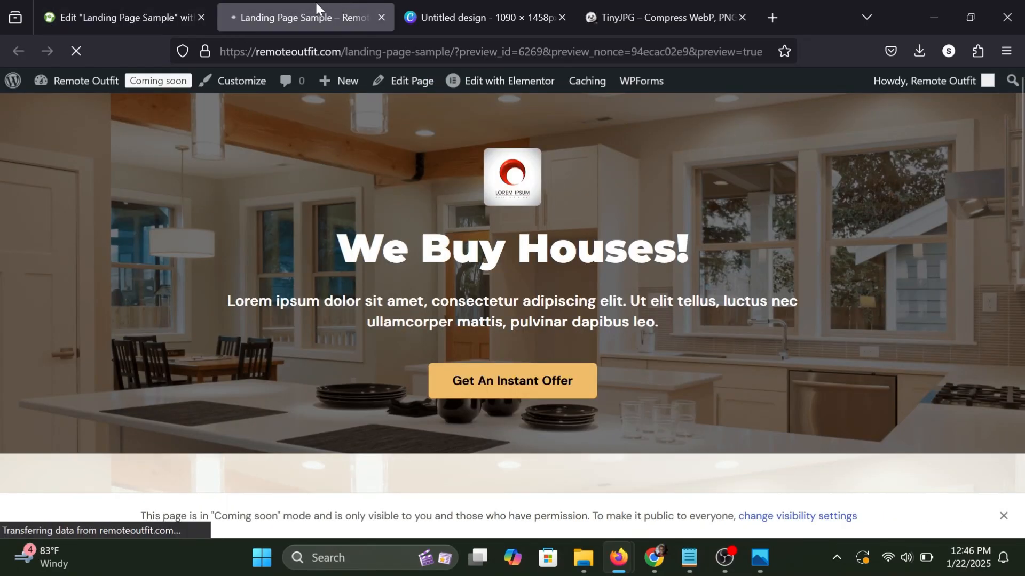
scroll(367, 267, "down", 15)
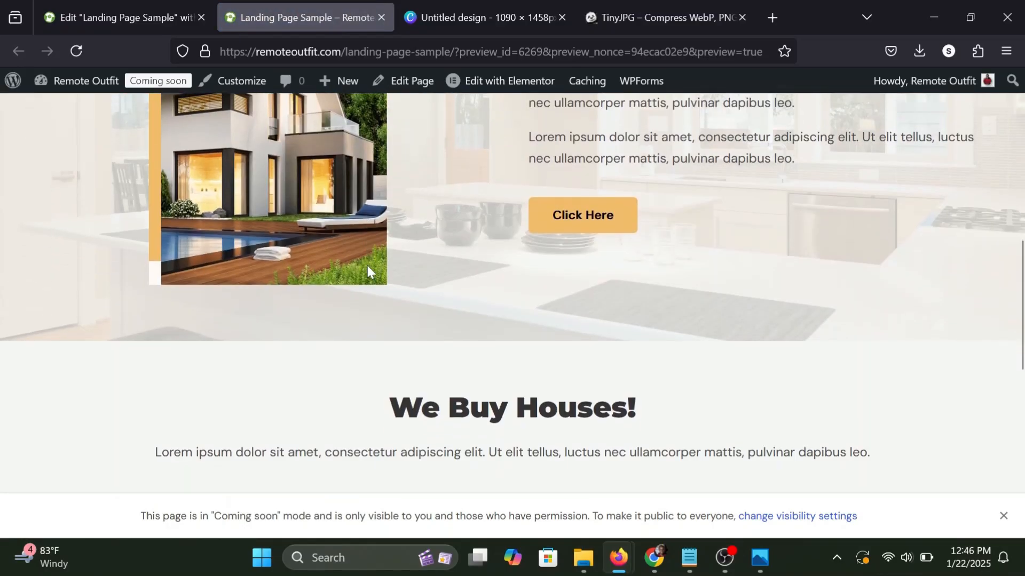
scroll(367, 269, "down", 3)
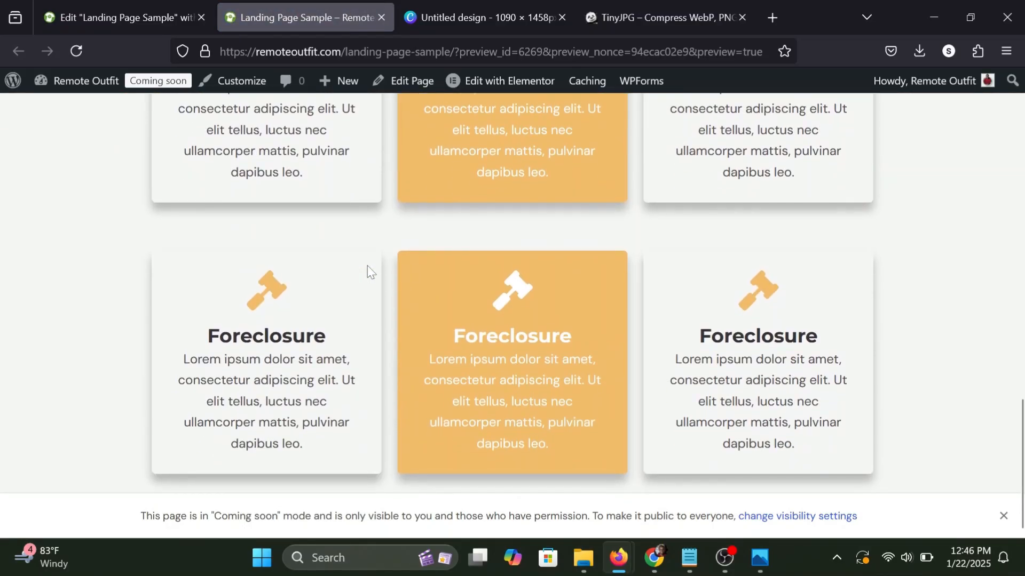
scroll(367, 270, "up", 4)
scroll(367, 269, "up", 4)
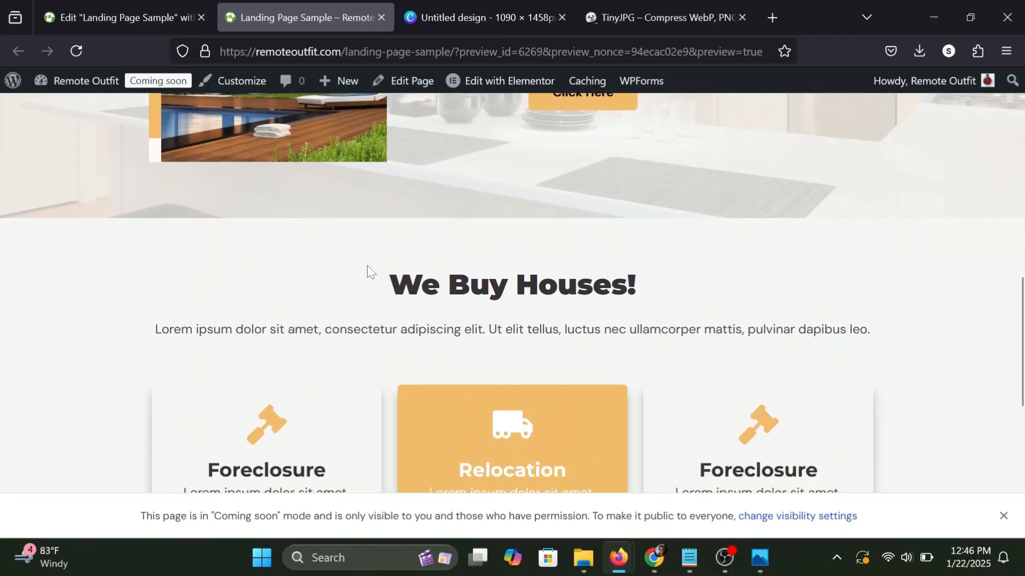
scroll(367, 270, "down", 2)
scroll(352, 271, "down", 1)
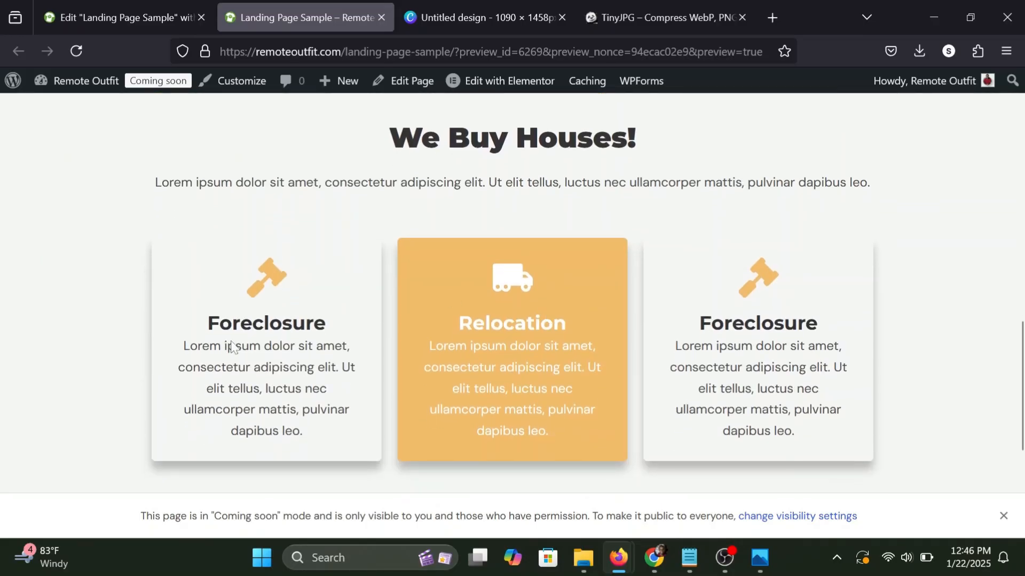
left_click_drag(231, 347, 356, 368)
left_click(405, 379)
left_click_drag(815, 347, 732, 293)
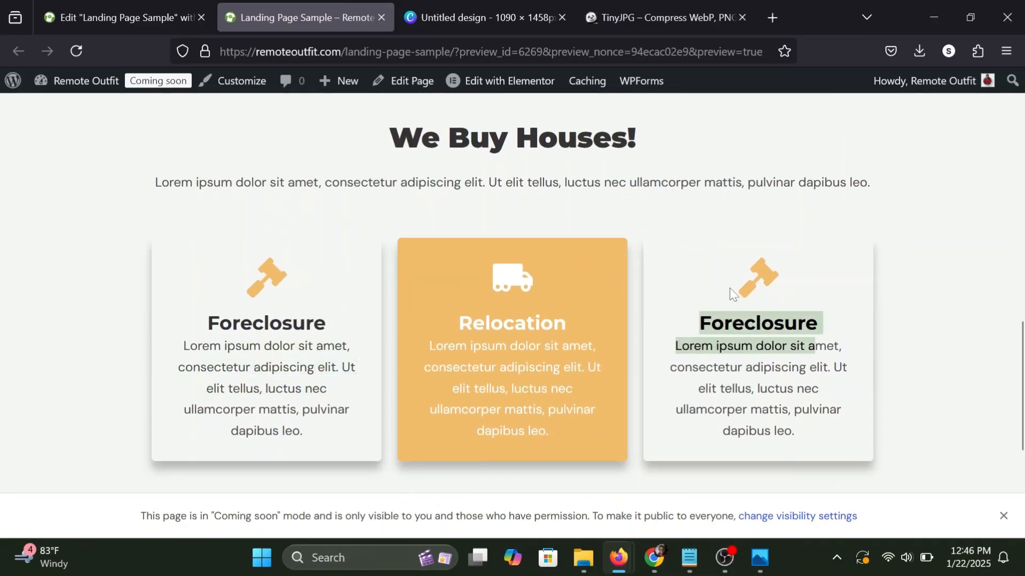
scroll(732, 293, "down", 3)
left_click(758, 422)
scroll(536, 301, "down", 2)
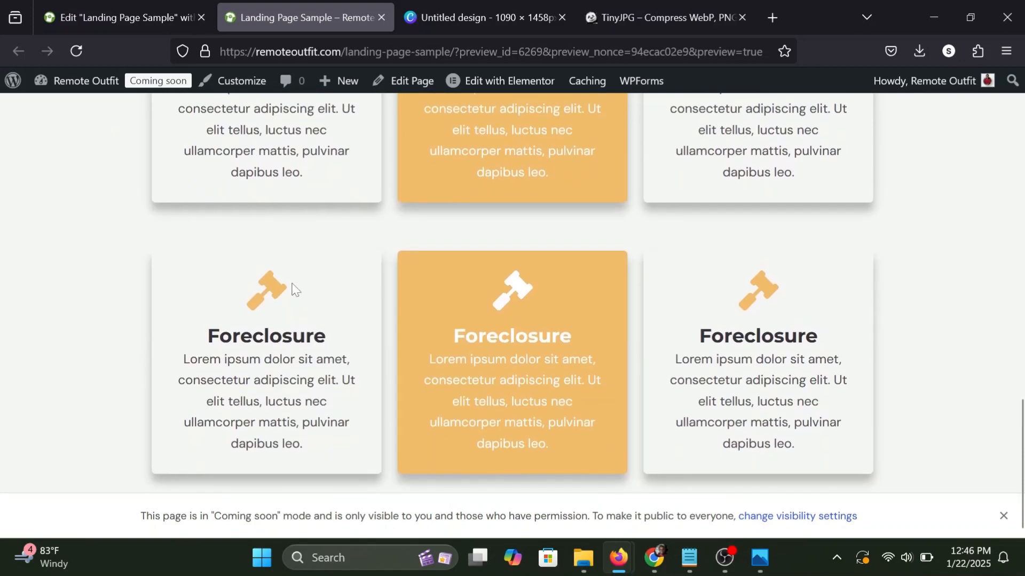
scroll(536, 301, "up", 3)
scroll(512, 294, "down", 2)
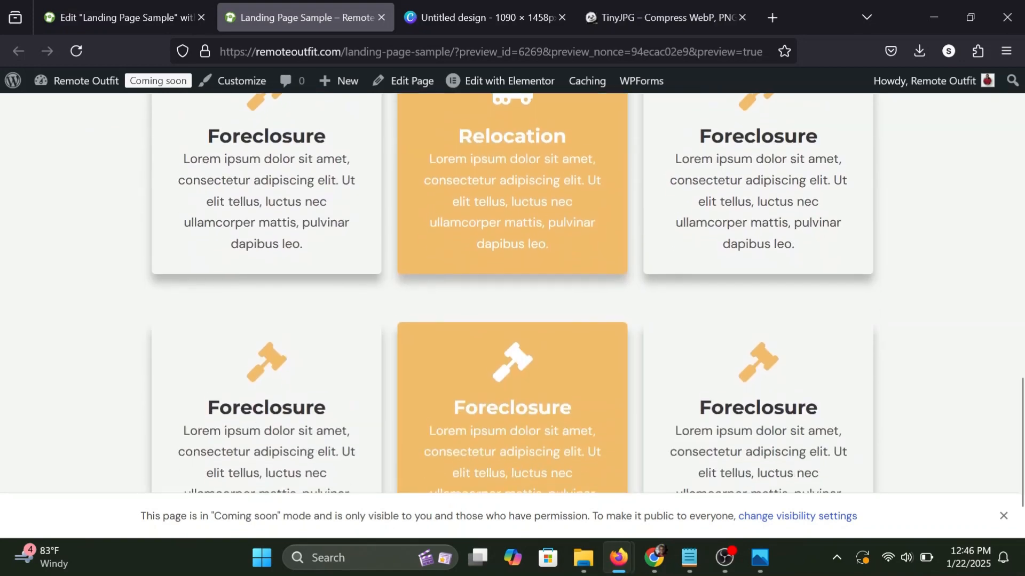
scroll(277, 384, "down", 2)
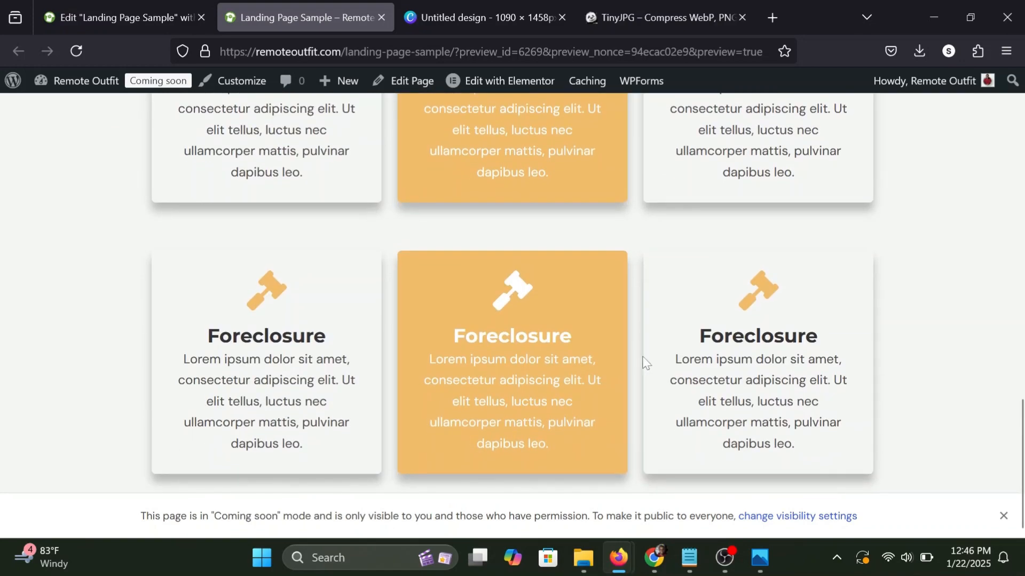
Set the "We Buy Houses!" heading's font size to 50 px and publish the page.
scroll(662, 365, "up", 7)
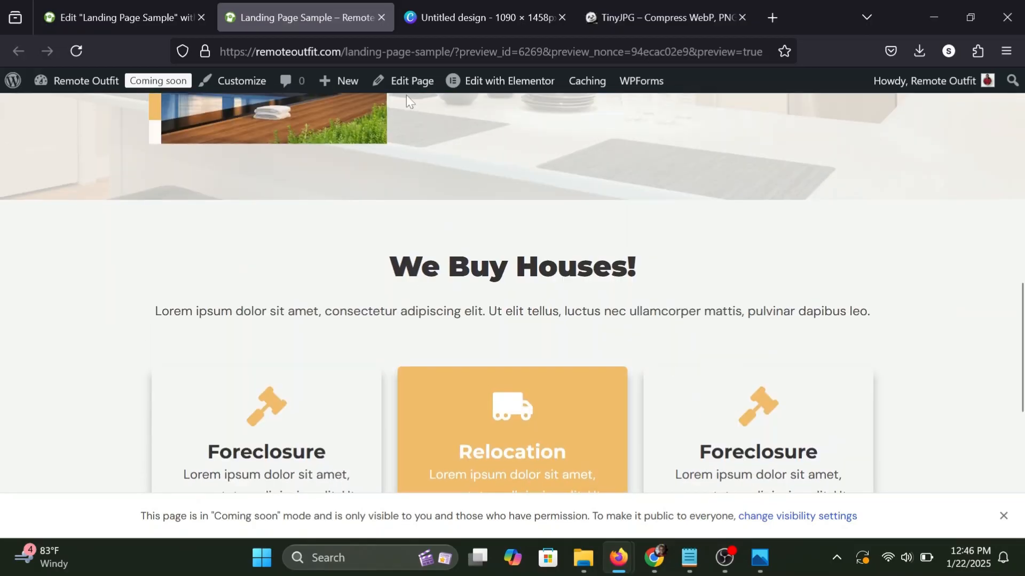
left_click(153, 11)
scroll(493, 243, "up", 3)
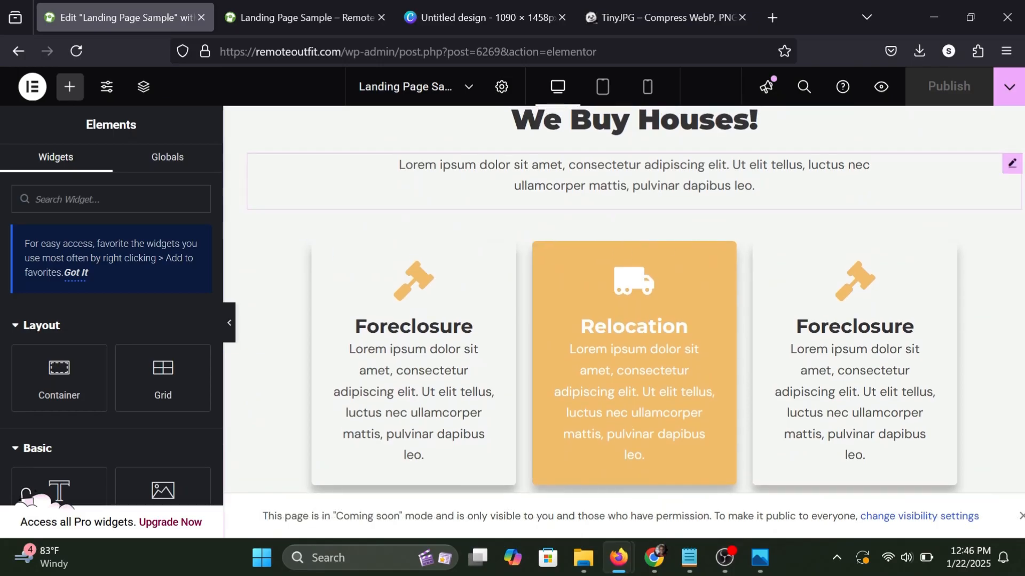
scroll(776, 229, "up", 2)
left_click(773, 248)
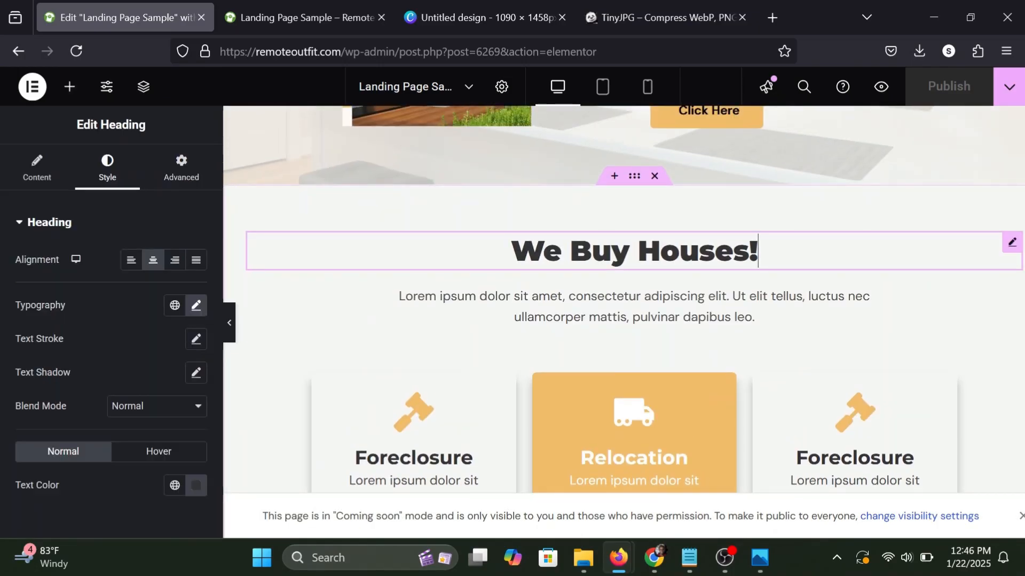
left_click(197, 305)
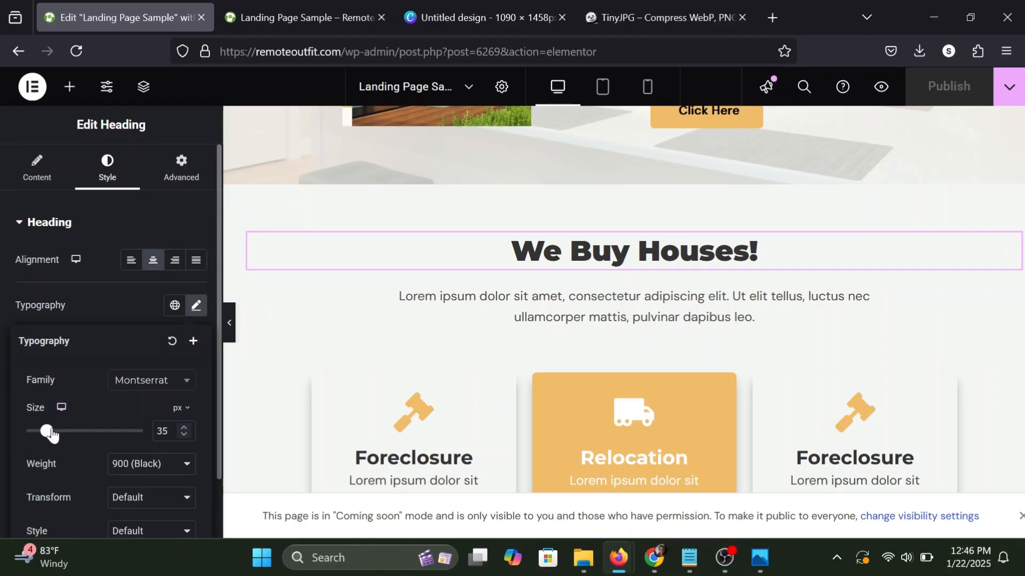
left_click_drag(48, 431, 54, 431)
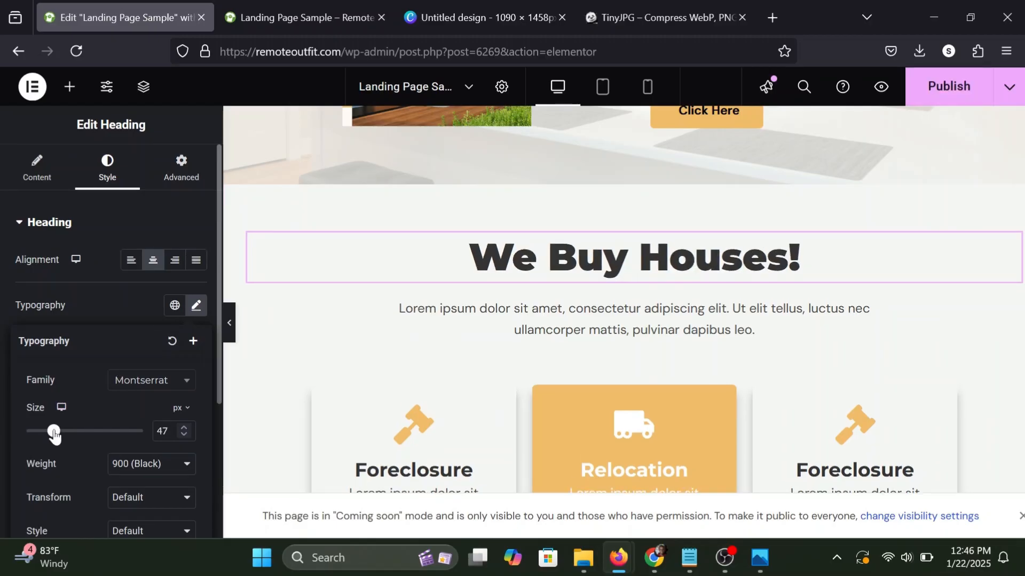
left_click(186, 431)
left_click(186, 431)
left_click(186, 431)
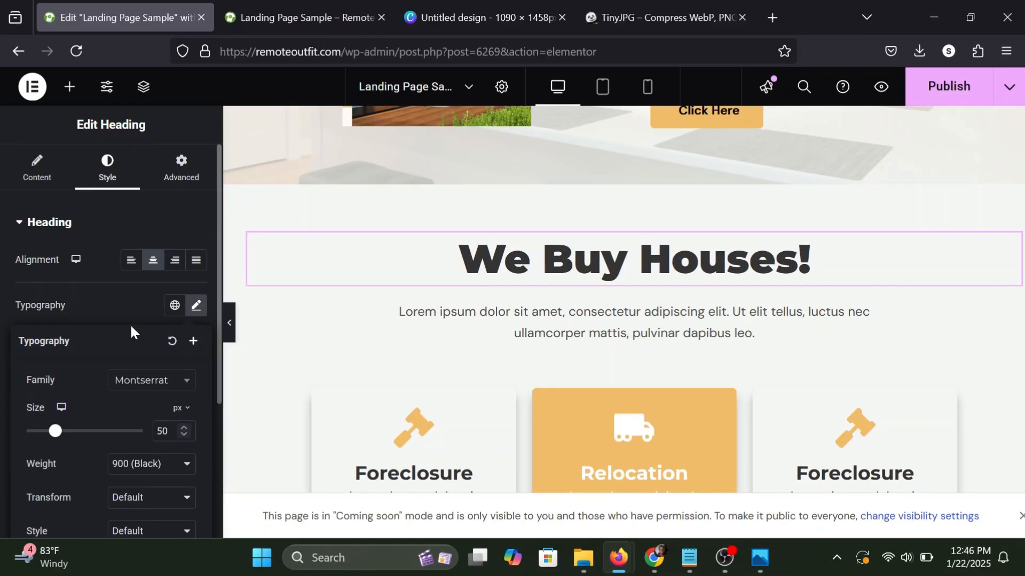
left_click(960, 87)
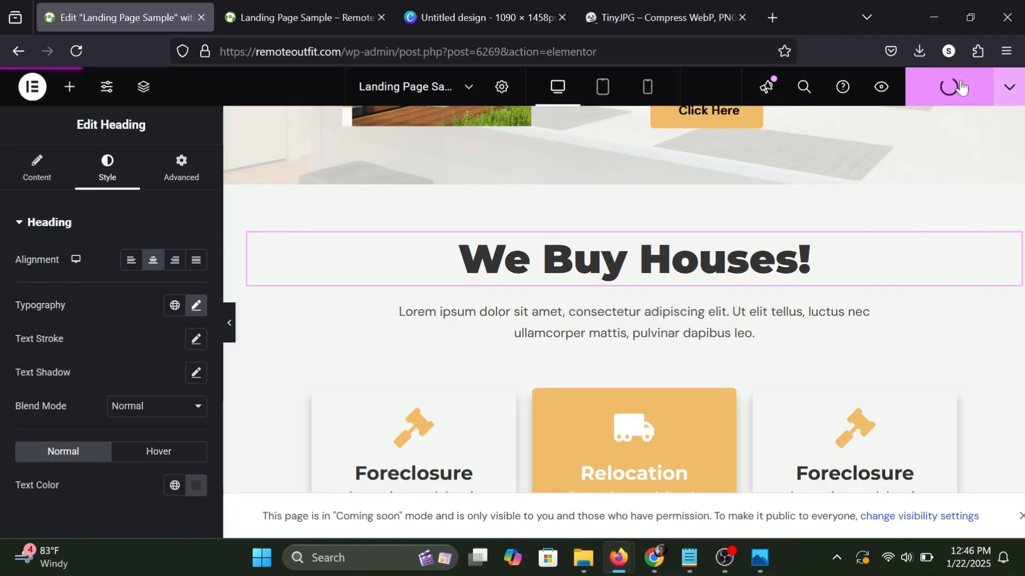
left_click(72, 86)
Examine the updated "We Buy Houses!" heading and the surrounding sections in the landing page's browser preview.
left_click(320, 17)
scroll(421, 277, "down", 6)
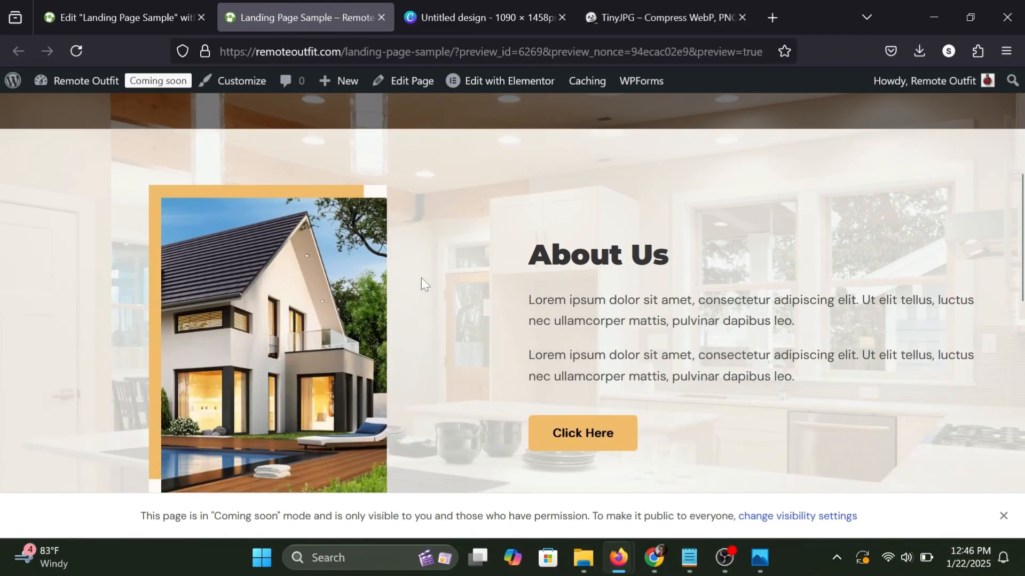
scroll(421, 277, "down", 8)
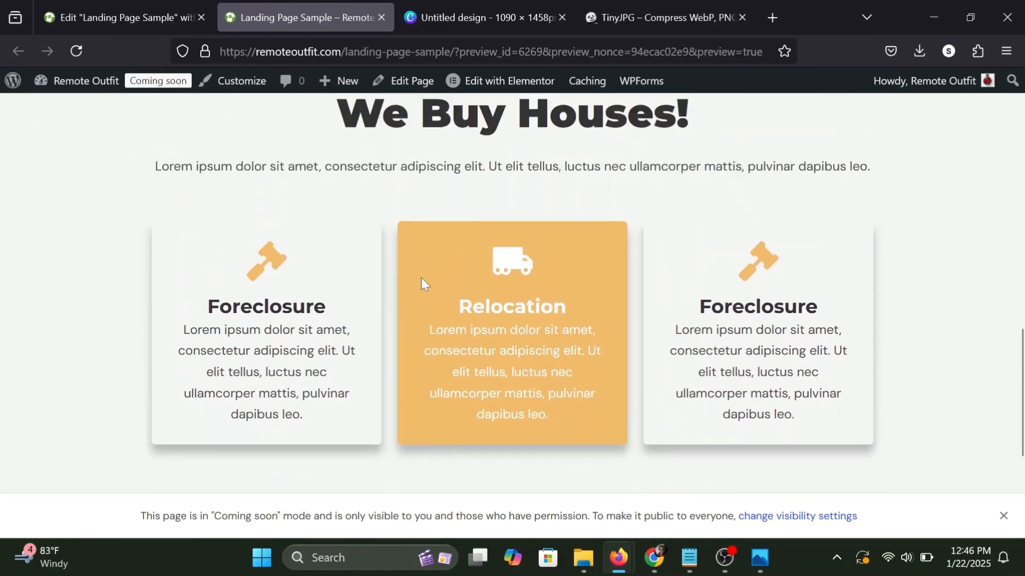
scroll(421, 277, "up", 3)
scroll(421, 278, "down", 7)
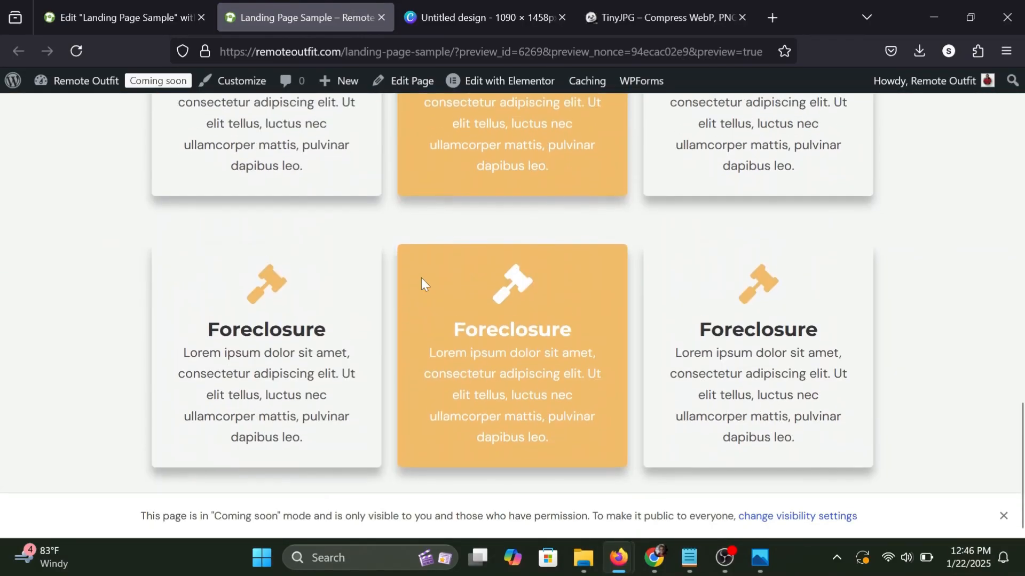
scroll(421, 278, "up", 10)
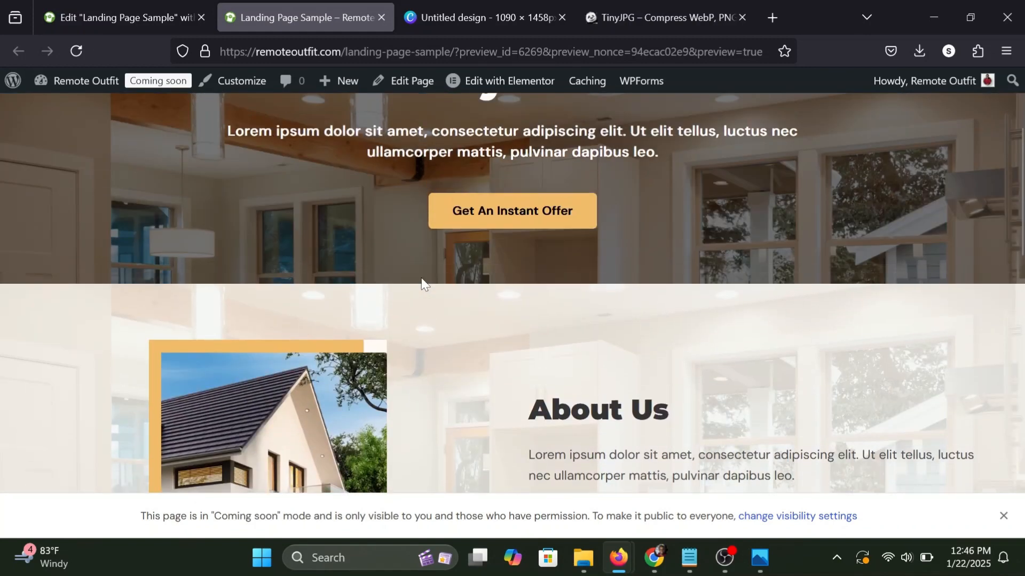
scroll(395, 214, "up", 3)
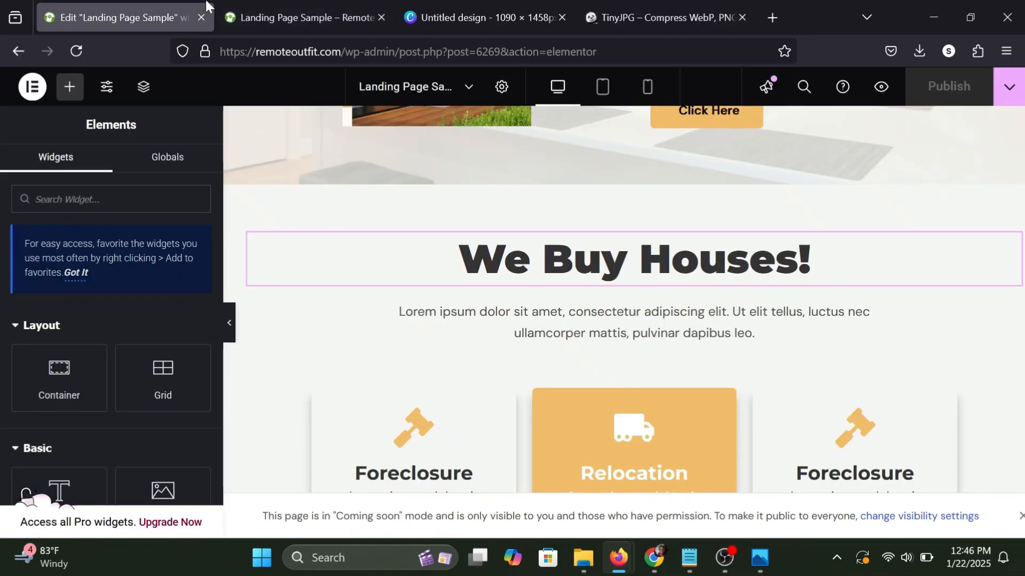
Add a new single-column Flexbox container with downward direction below the second row of cards.
scroll(415, 196, "down", 8)
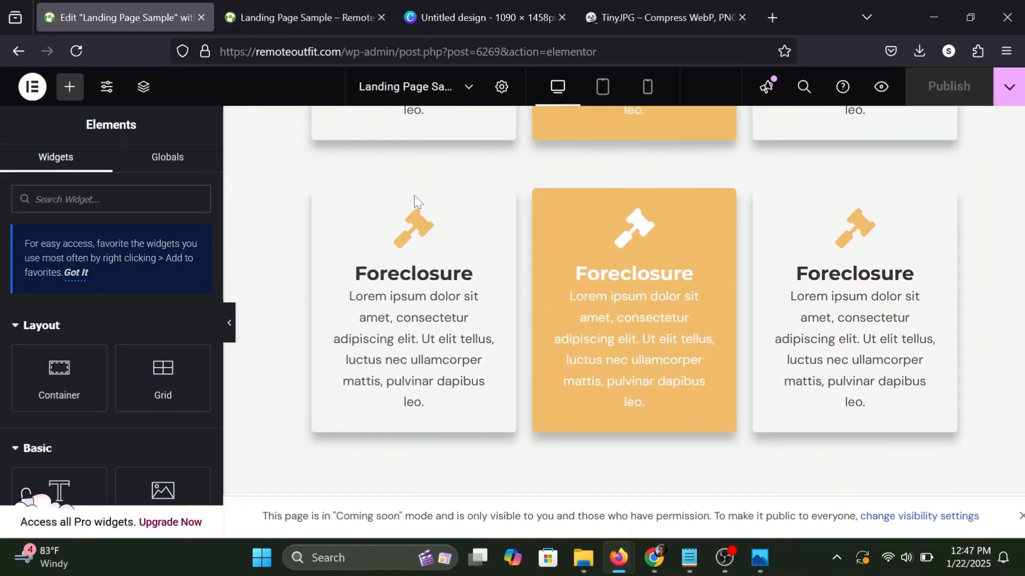
scroll(414, 196, "down", 4)
left_click(595, 400)
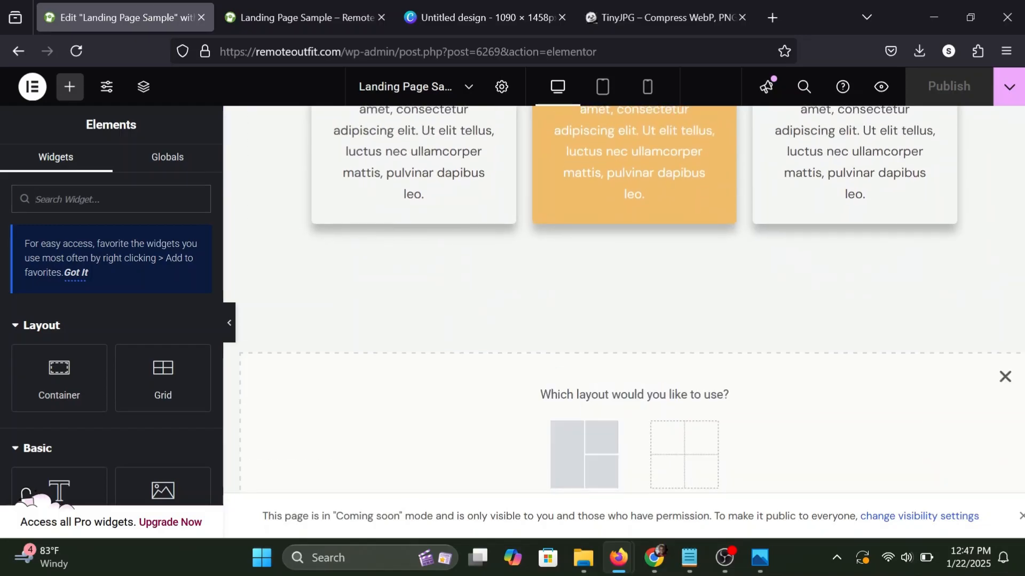
left_click(568, 457)
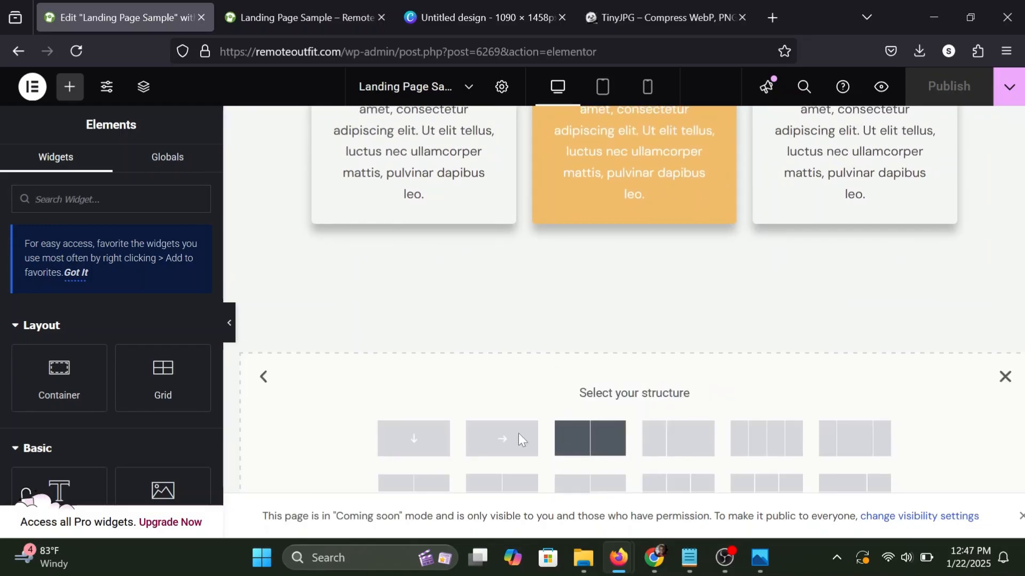
left_click(397, 453)
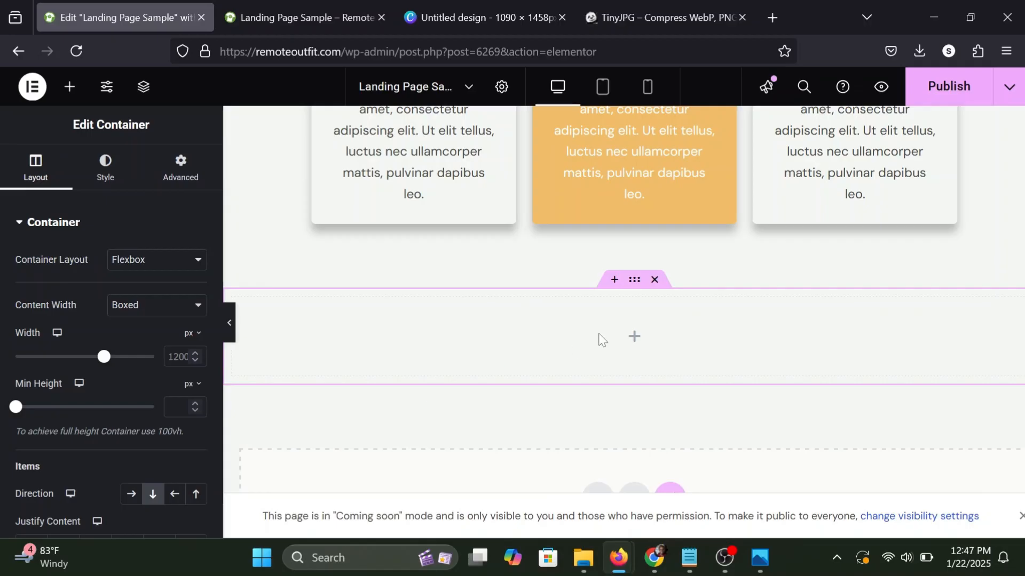
Copy the "We Buy Houses!" section container, paste its style onto the new empty container, and publish the page.
scroll(593, 331, "up", 6)
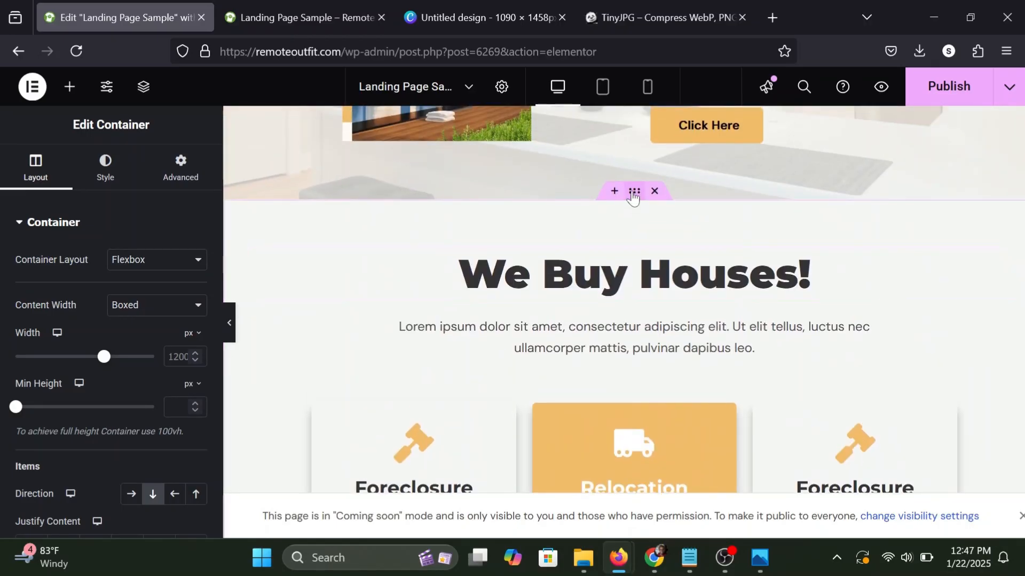
right_click(633, 193)
left_click(687, 212)
scroll(687, 212, "down", 6)
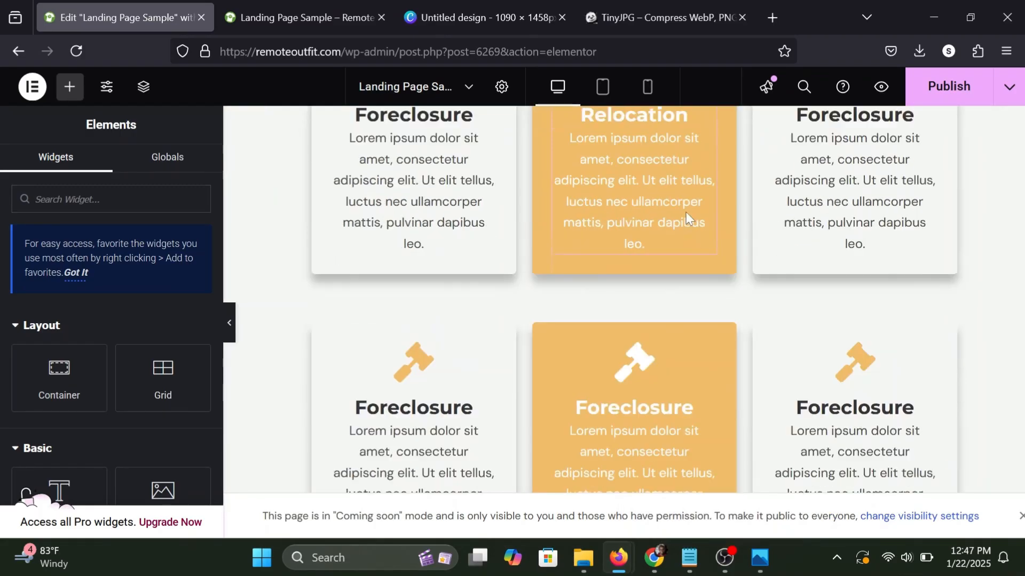
scroll(686, 212, "down", 8)
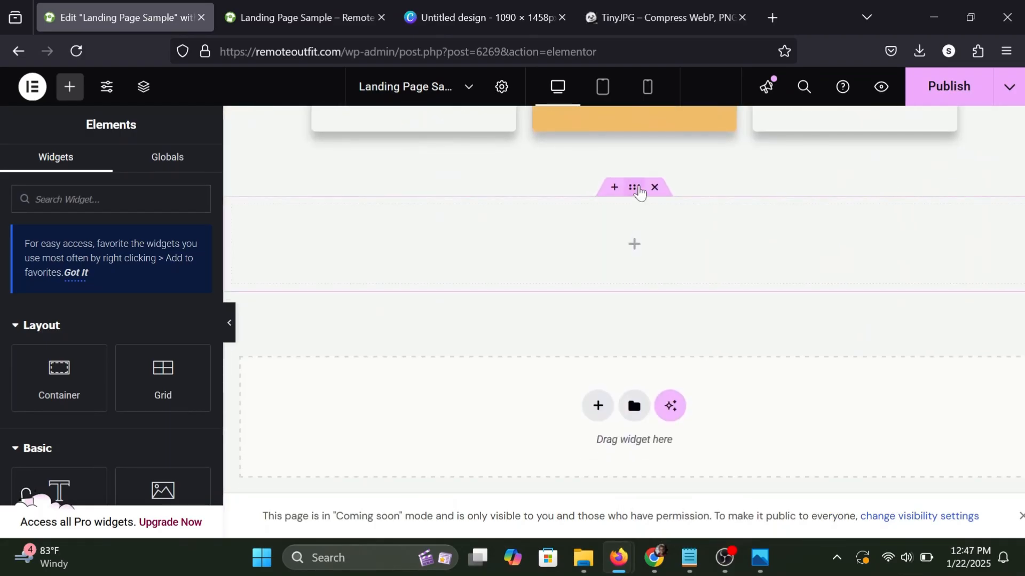
right_click(640, 193)
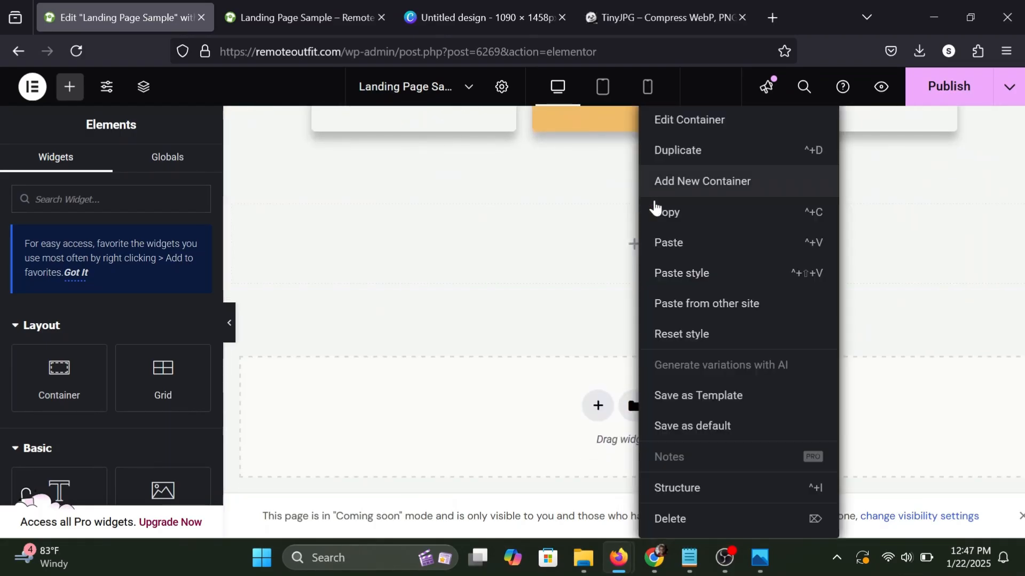
left_click(674, 276)
scroll(742, 243, "up", 3)
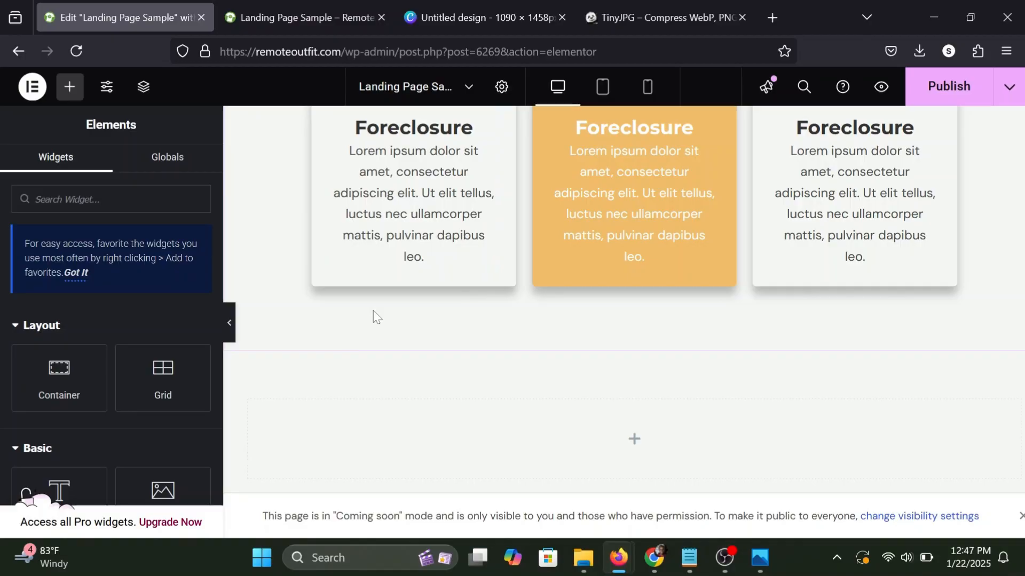
scroll(374, 317, "down", 2)
left_click(948, 106)
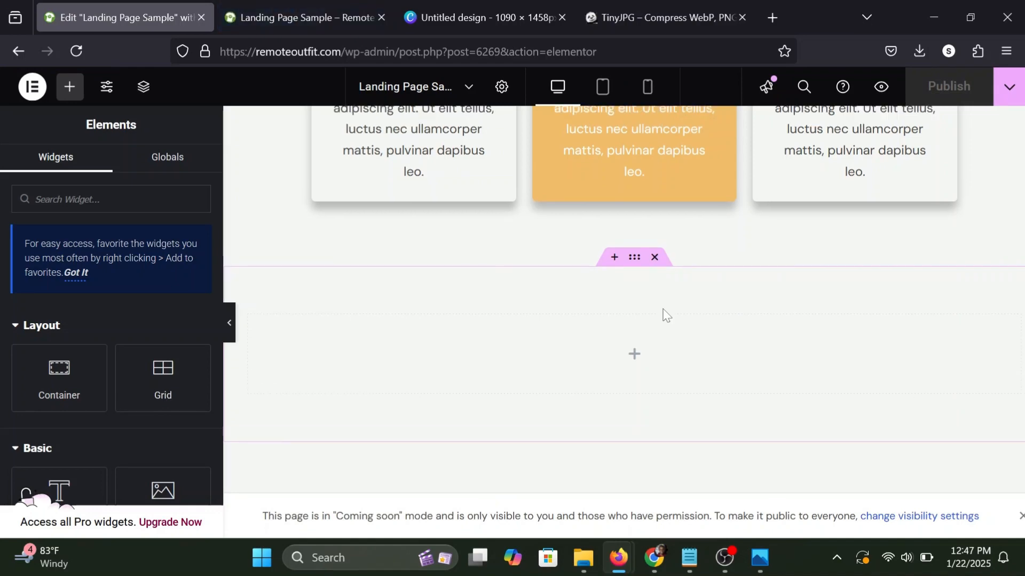
Copy the About Us section container, paste its style onto the empty container below the cards, and publish the page.
scroll(663, 313, "up", 15)
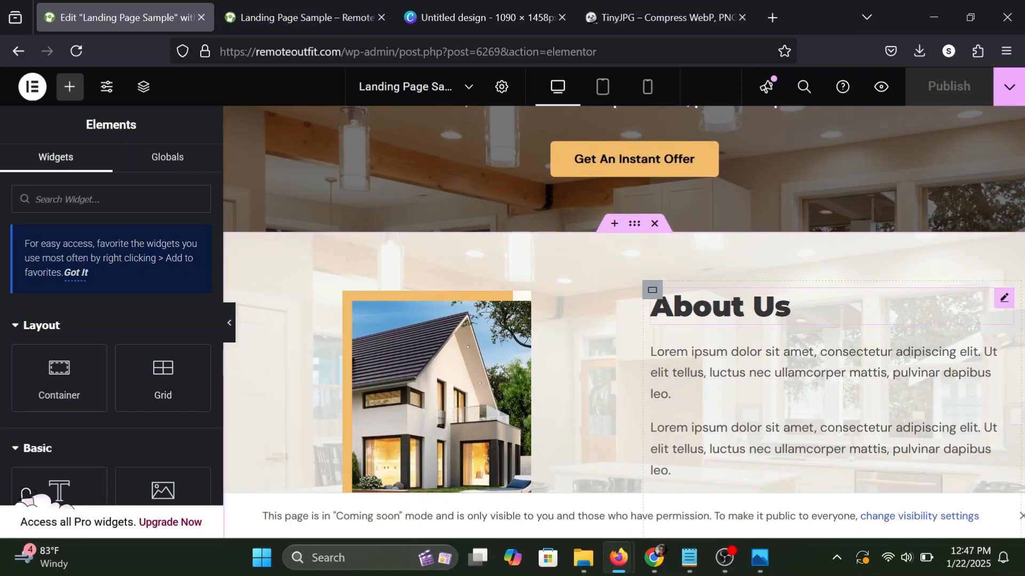
right_click(634, 236)
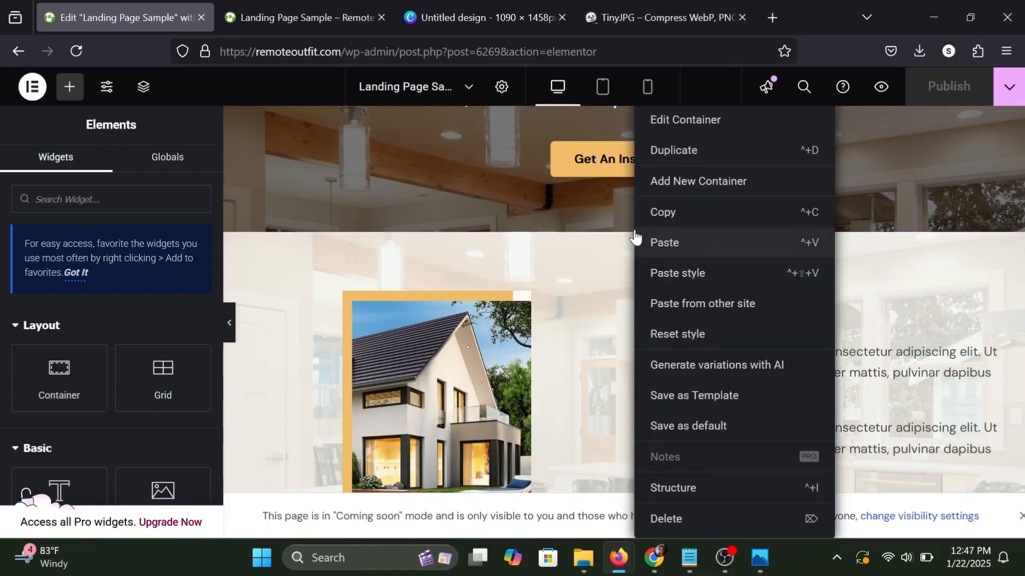
left_click(677, 213)
scroll(677, 220, "down", 10)
scroll(676, 222, "down", 5)
scroll(675, 224, "up", 1)
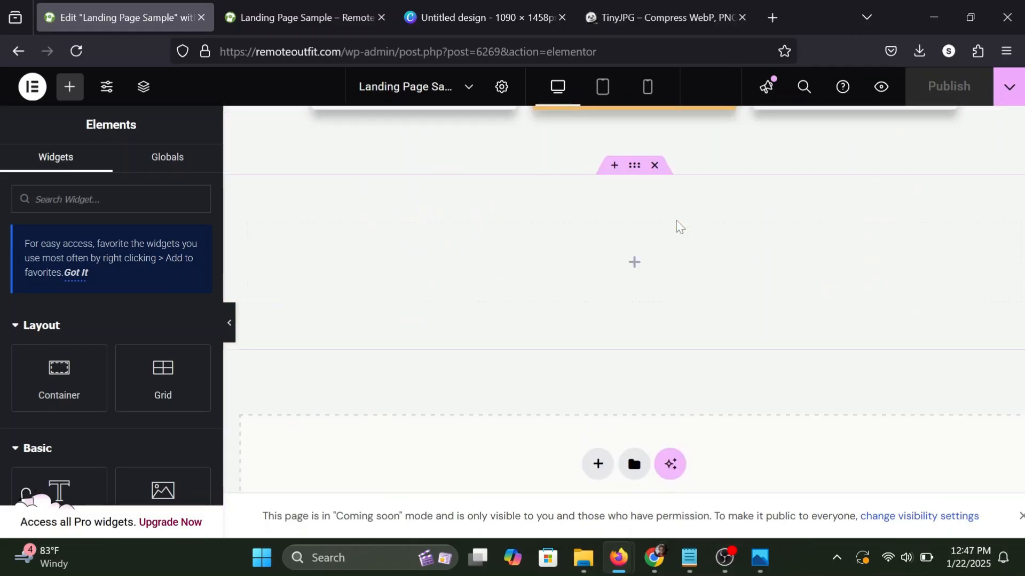
right_click(634, 187)
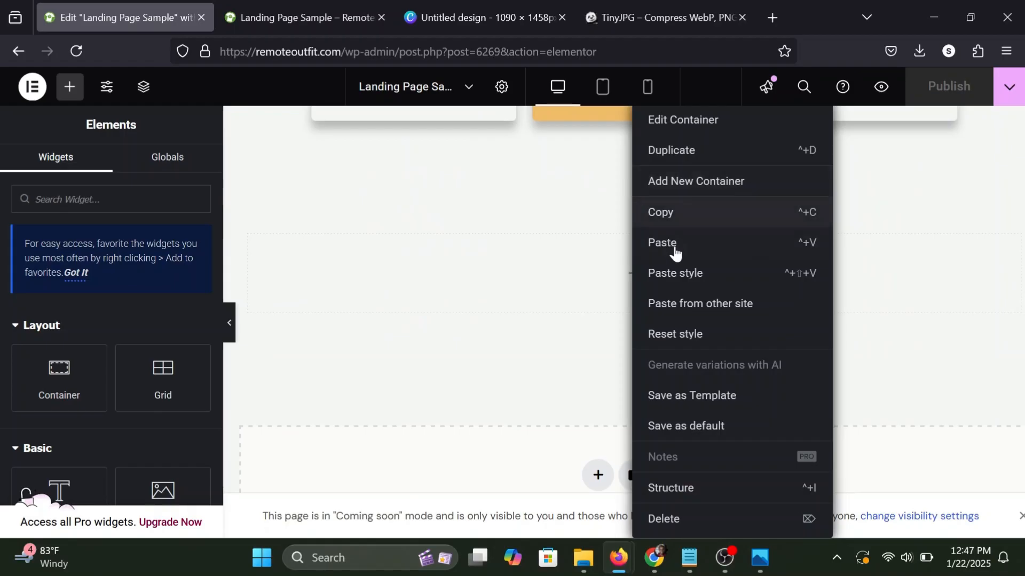
left_click(648, 284)
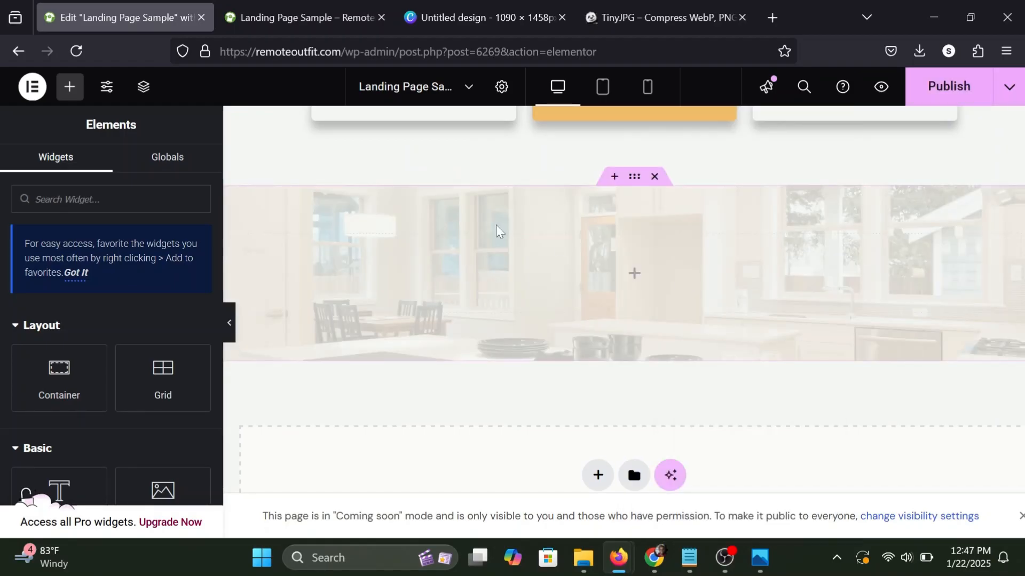
left_click(954, 89)
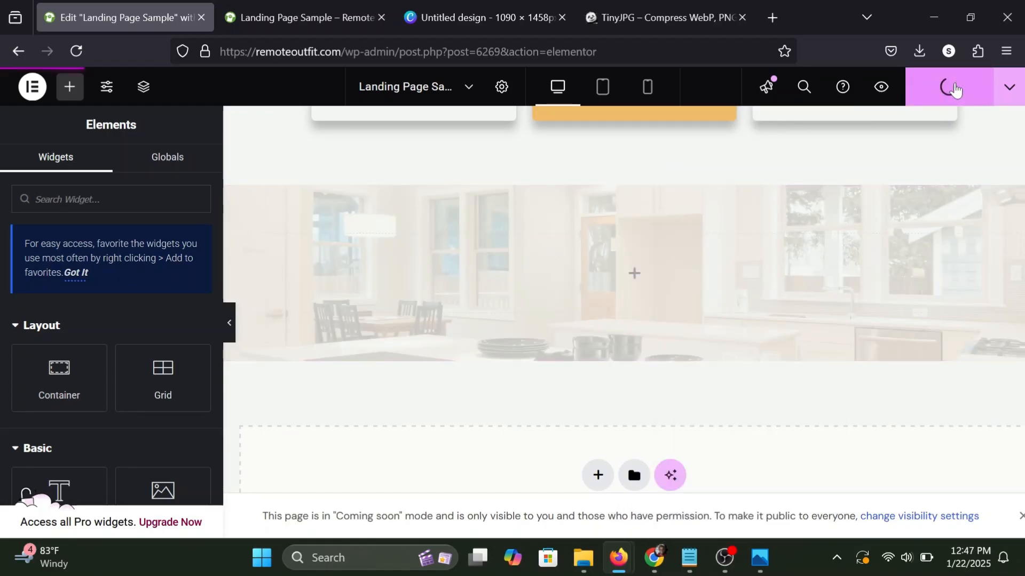
Copy the "We Buy Houses!" heading and paste it into the empty kitchen-background container below the cards.
scroll(495, 280, "up", 10)
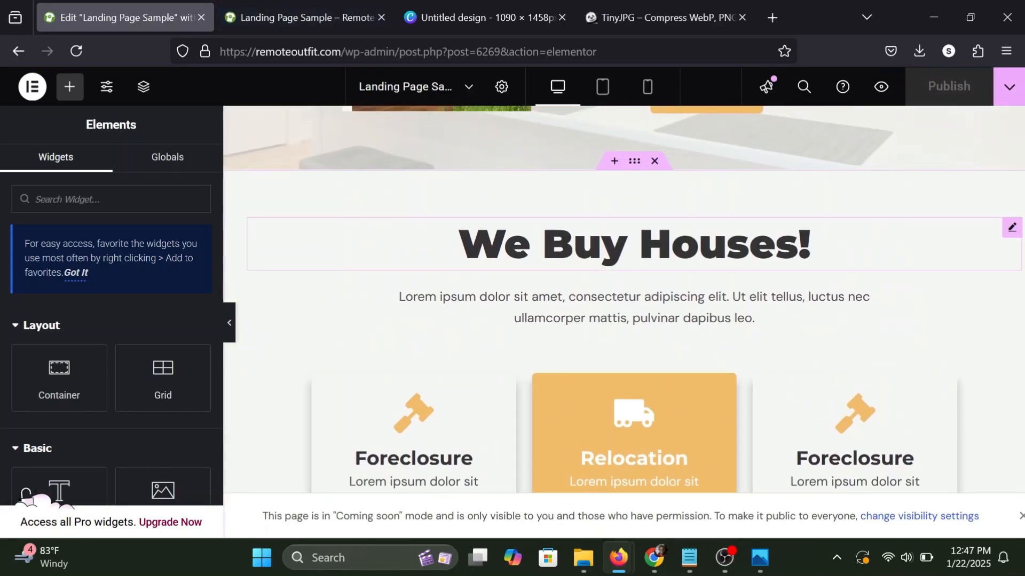
right_click(808, 247)
left_click(840, 245)
scroll(840, 248, "down", 9)
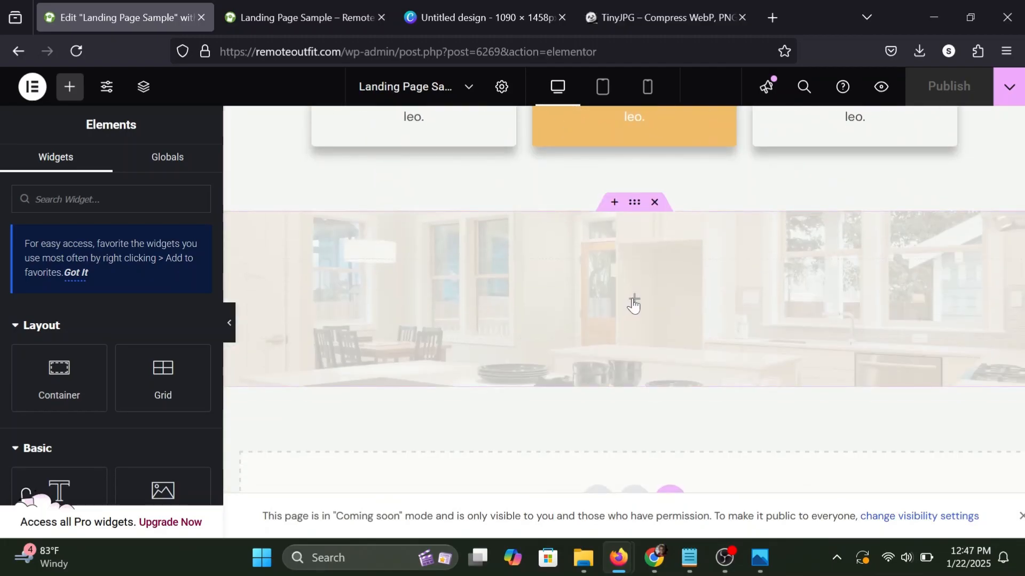
right_click(634, 304)
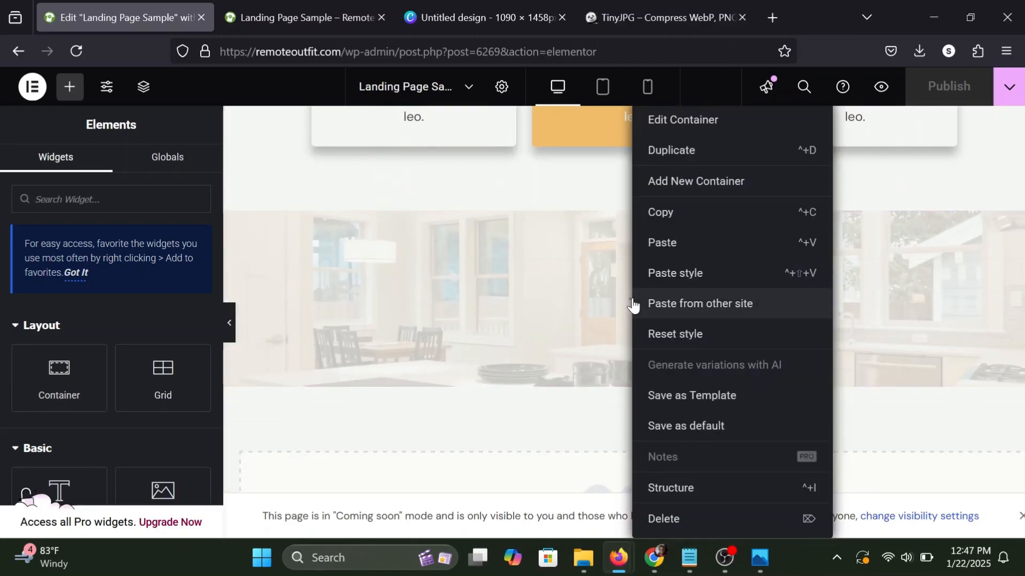
left_click(671, 244)
Copy the paragraph under the original "We Buy Houses!" heading and paste it after the heading in the kitchen-background container.
scroll(670, 256, "up", 8)
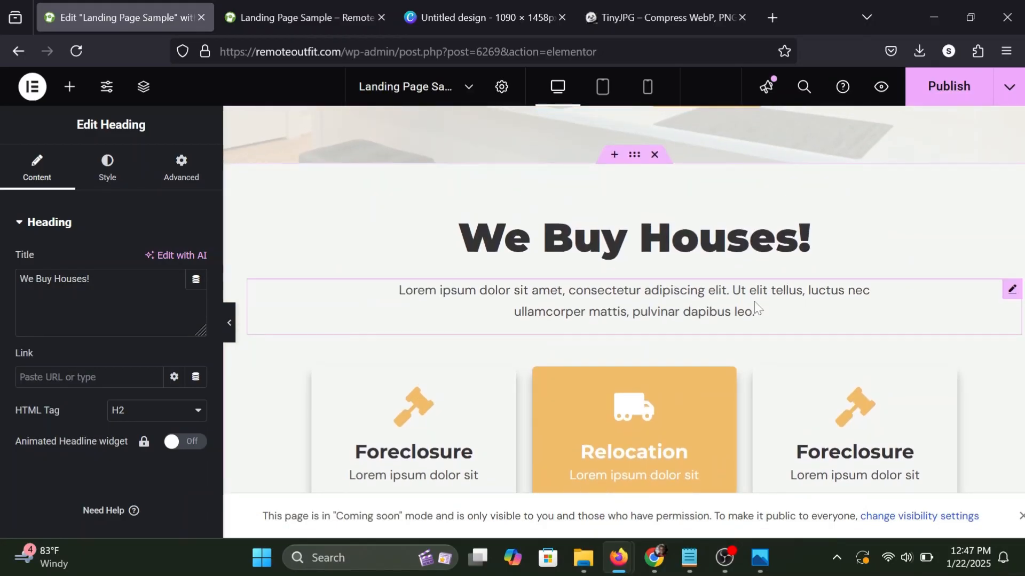
right_click(755, 307)
left_click(812, 249)
scroll(811, 251, "down", 5)
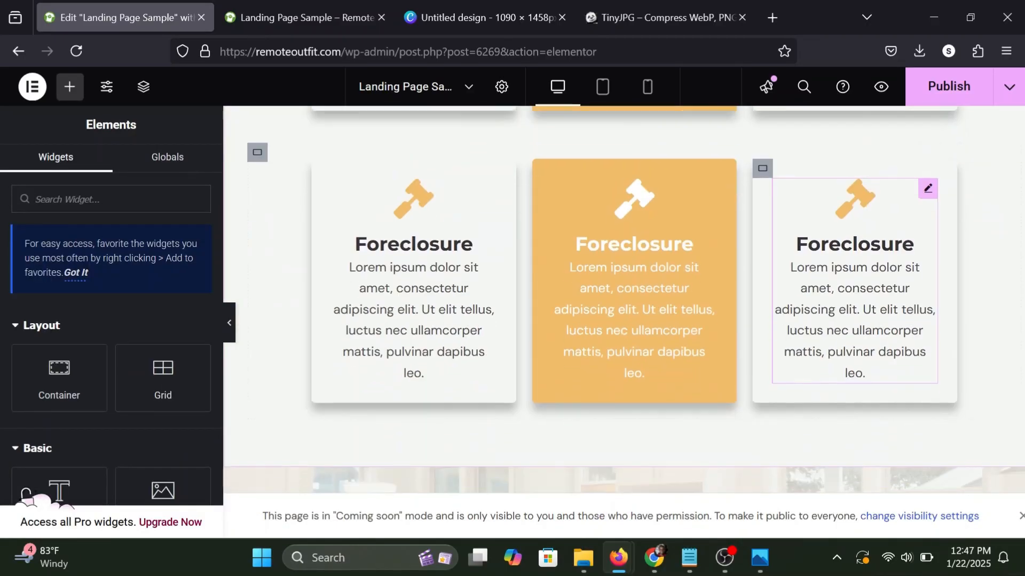
scroll(812, 251, "down", 5)
scroll(811, 251, "up", 1)
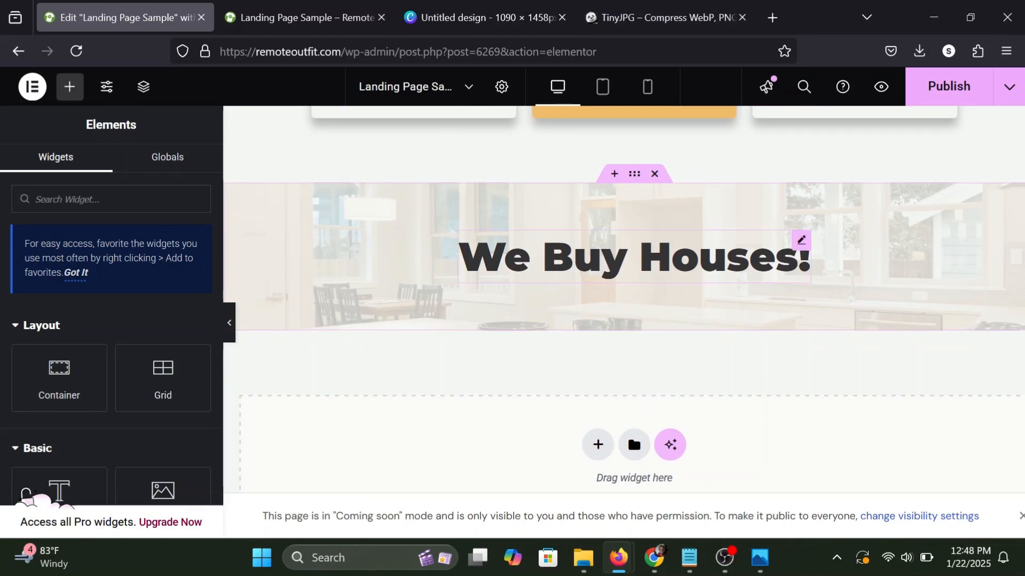
left_click(811, 257)
right_click(795, 255)
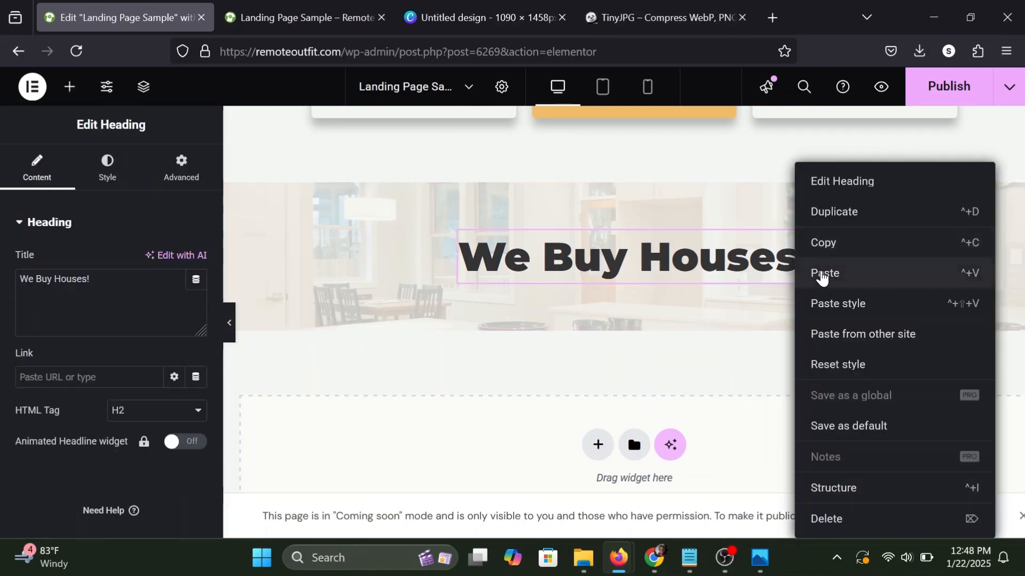
left_click(822, 275)
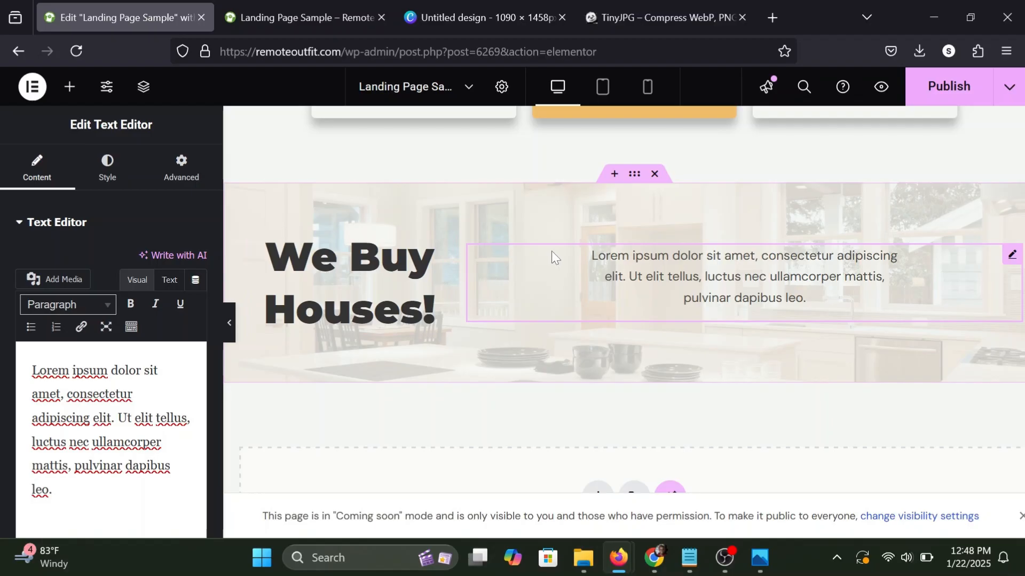
Set the kitchen-background container's direction to column so heading and paragraph stack, and publish the page.
left_click(632, 182)
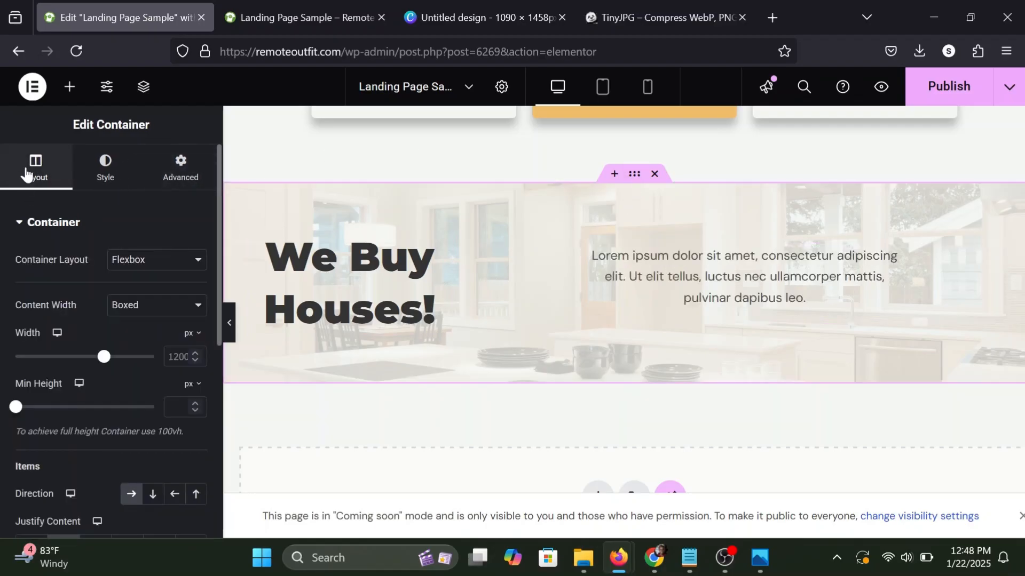
scroll(47, 281, "down", 3)
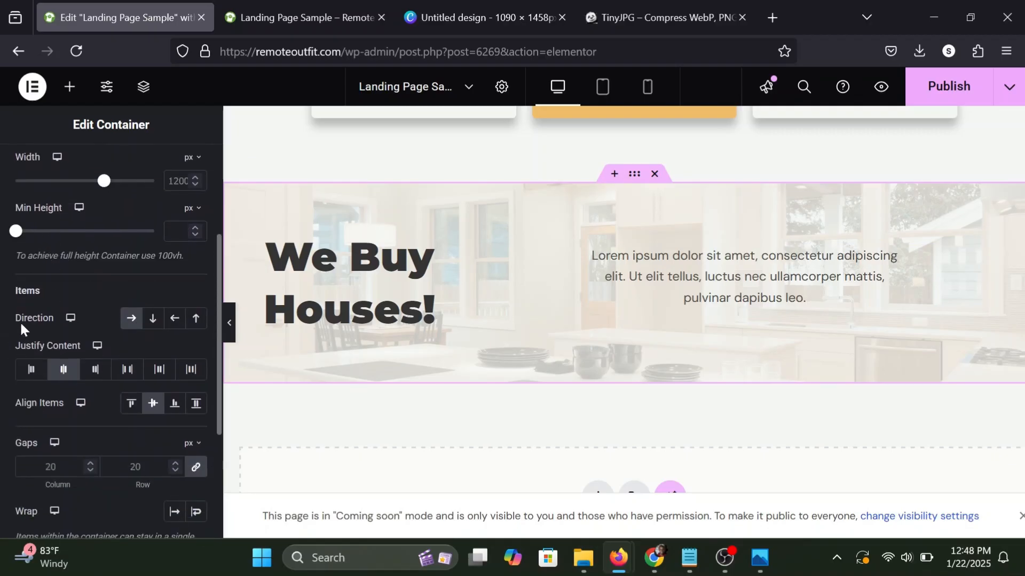
left_click(153, 320)
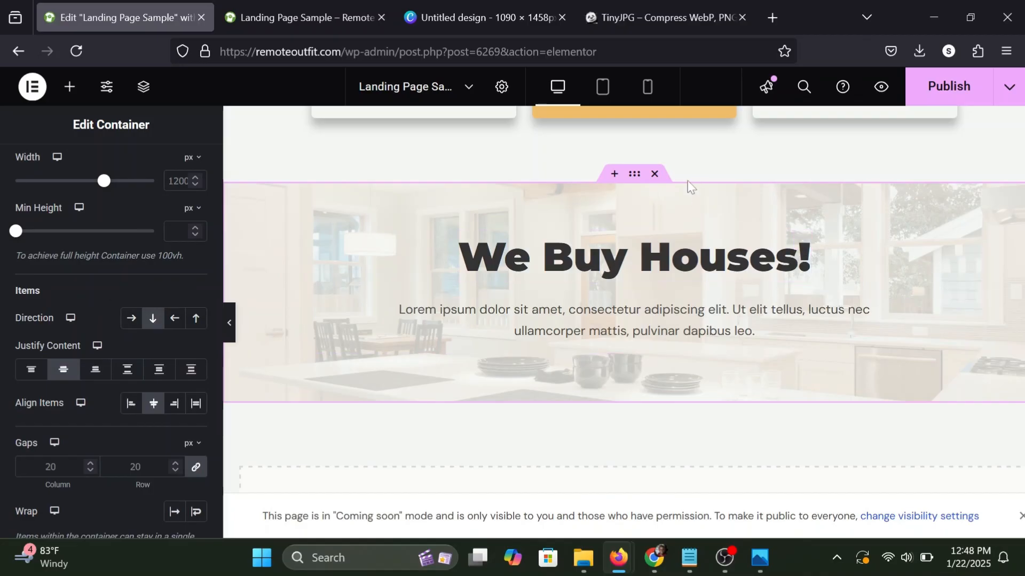
left_click(70, 92)
left_click(939, 91)
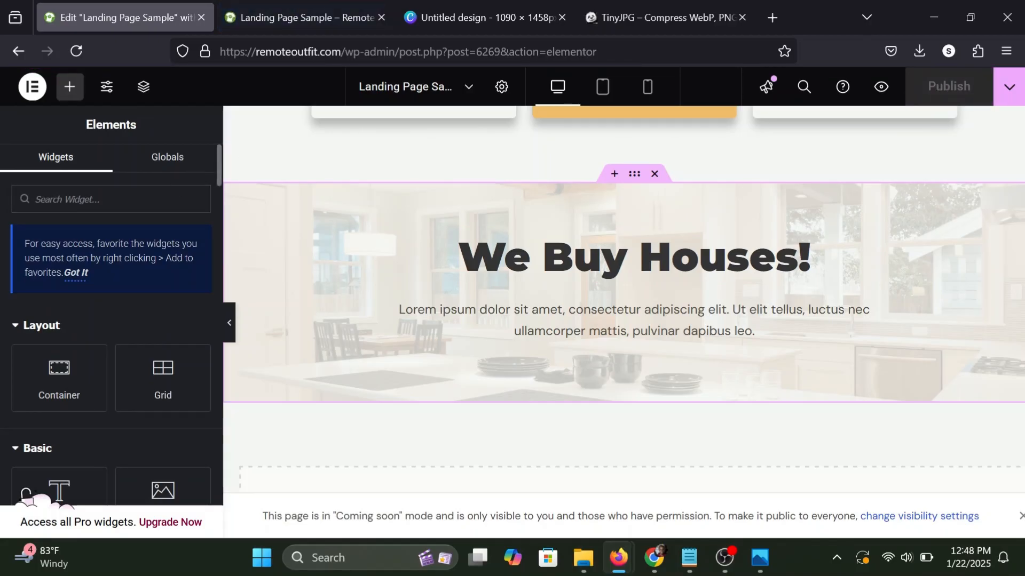
Add an empty inner container below the paragraph in the kitchen-background section.
scroll(494, 228, "up", 6)
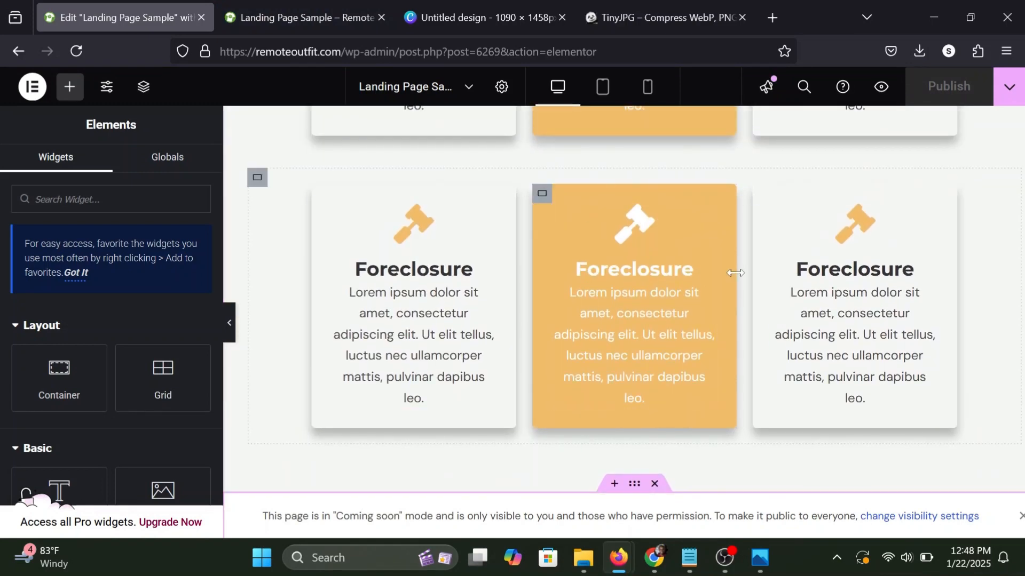
scroll(587, 193, "down", 1)
scroll(587, 193, "down", 6)
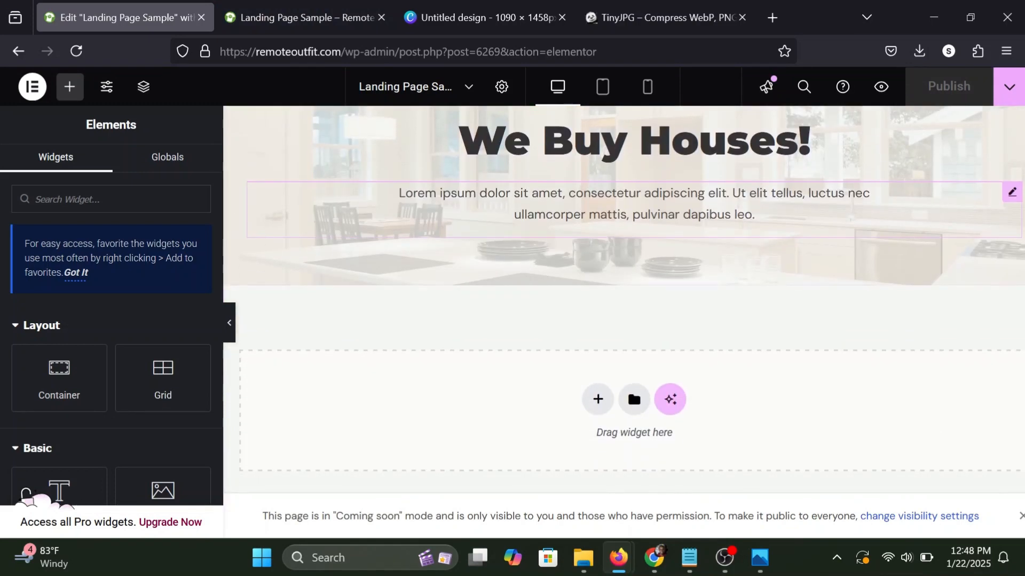
scroll(267, 268, "up", 1)
left_click_drag(63, 366, 561, 246)
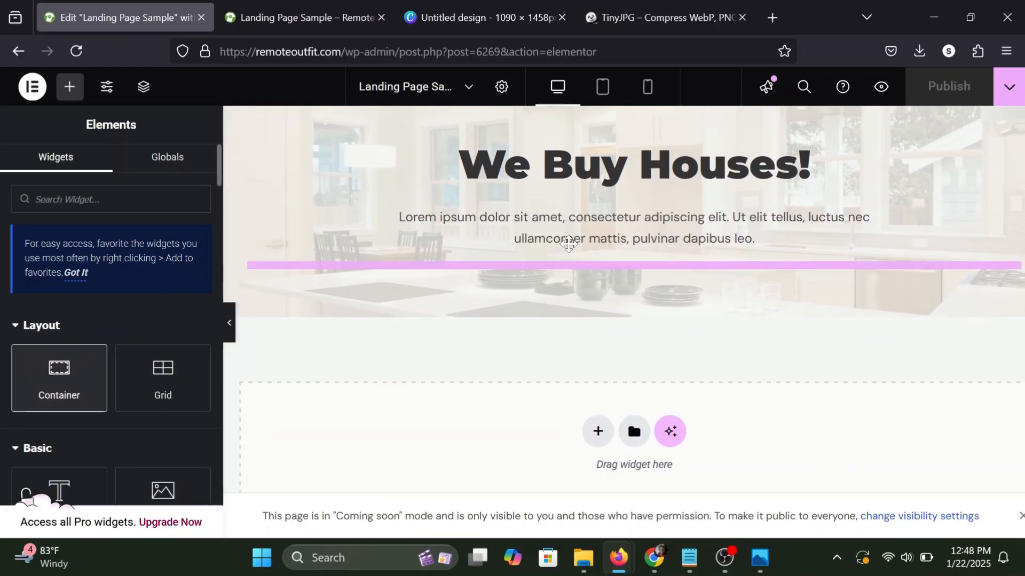
scroll(565, 245, "up", 6)
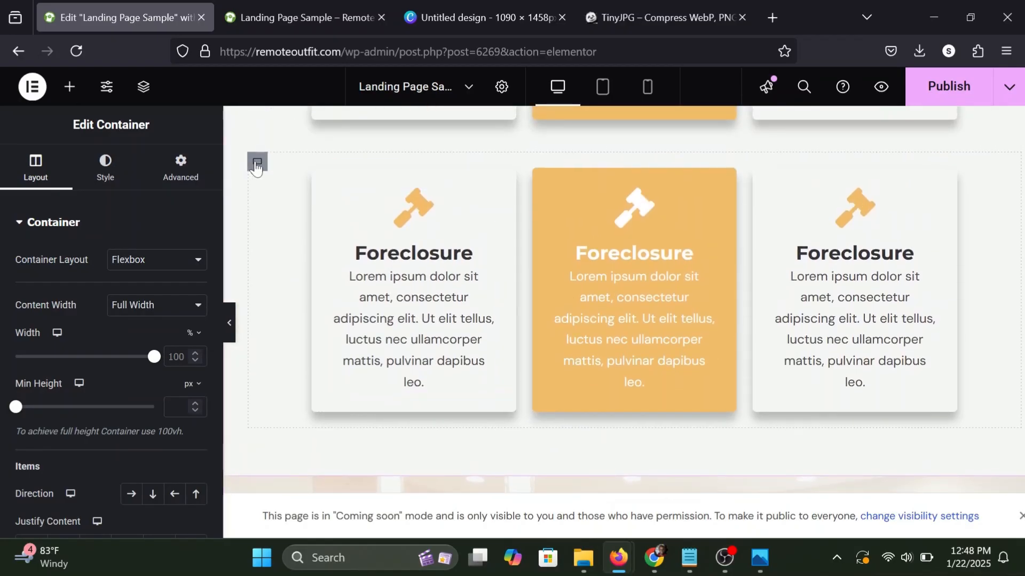
right_click(256, 166)
left_click(299, 212)
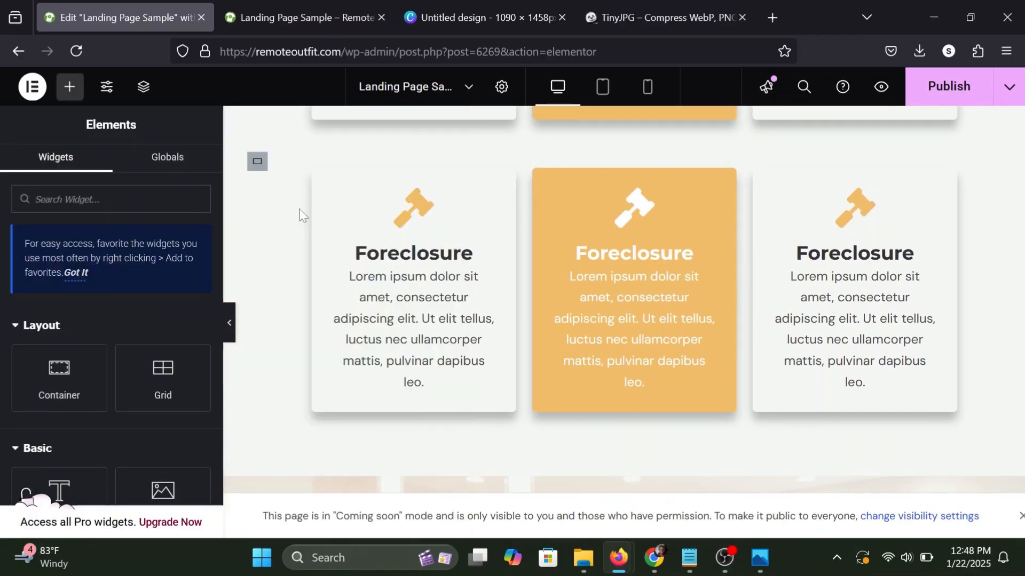
scroll(301, 214, "down", 6)
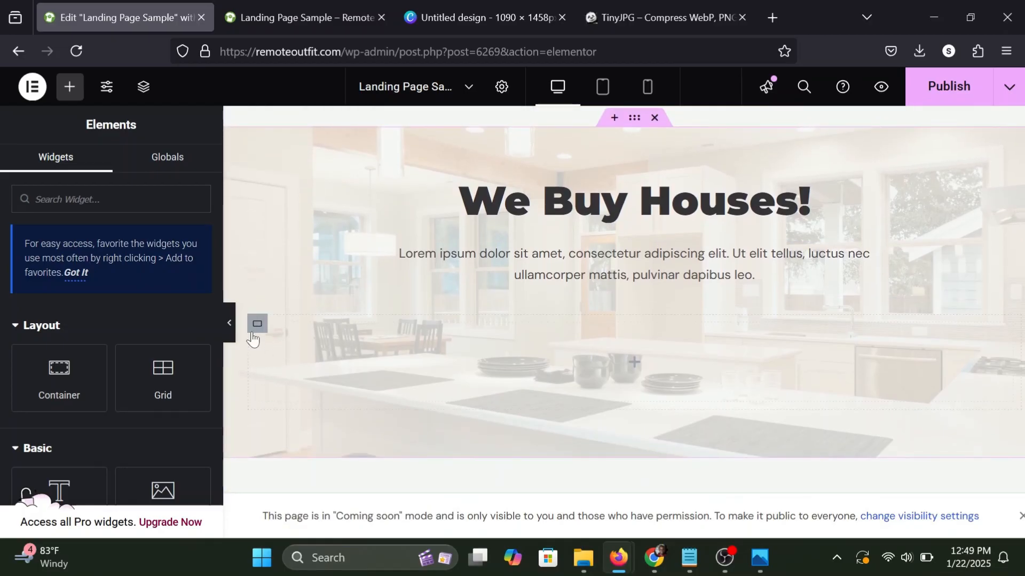
right_click(257, 325)
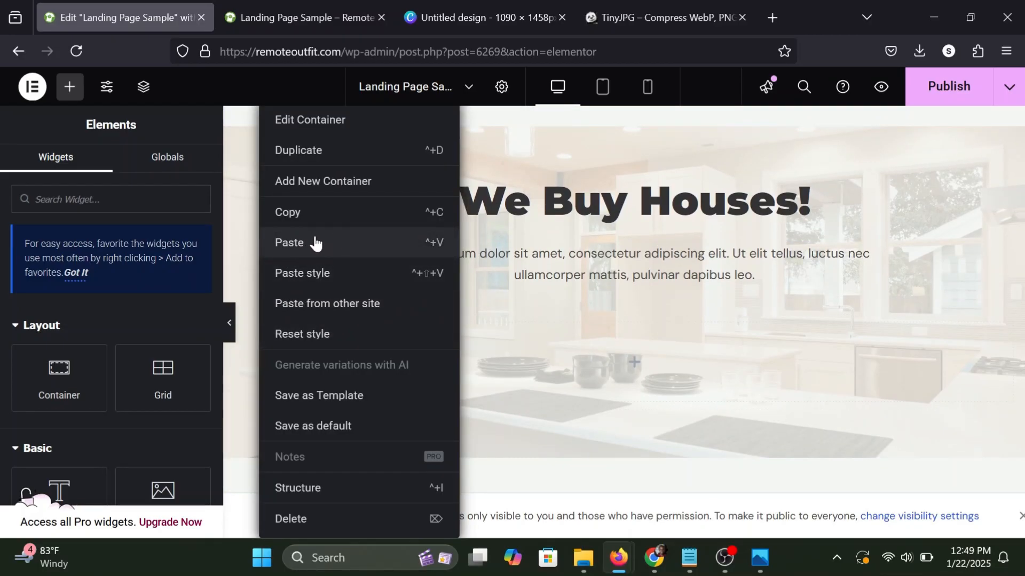
left_click(487, 270)
Copy the second row of Foreclosure cards into the empty container of the kitchen-background section and check it at full width.
scroll(486, 270, "up", 5)
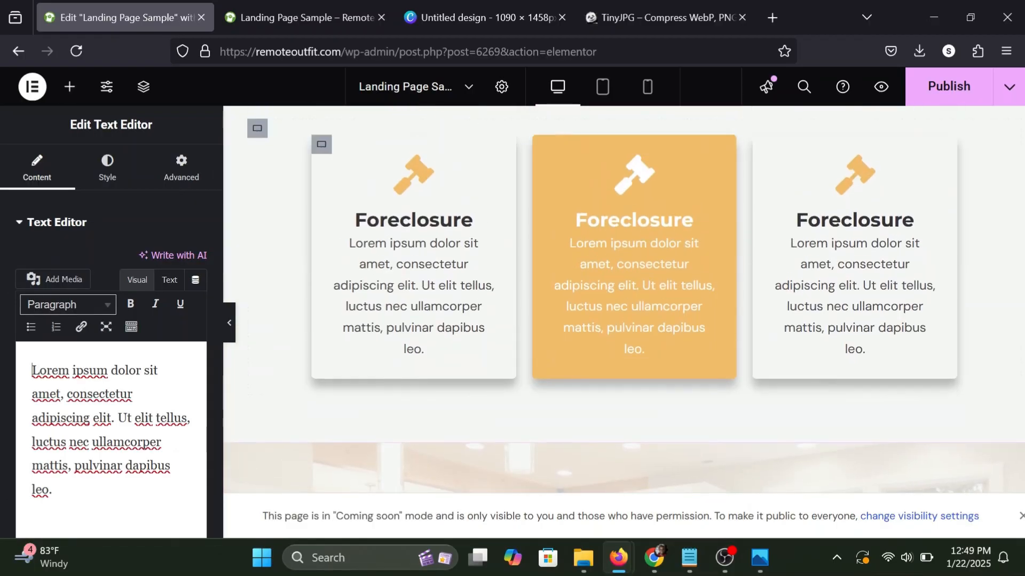
right_click(258, 131)
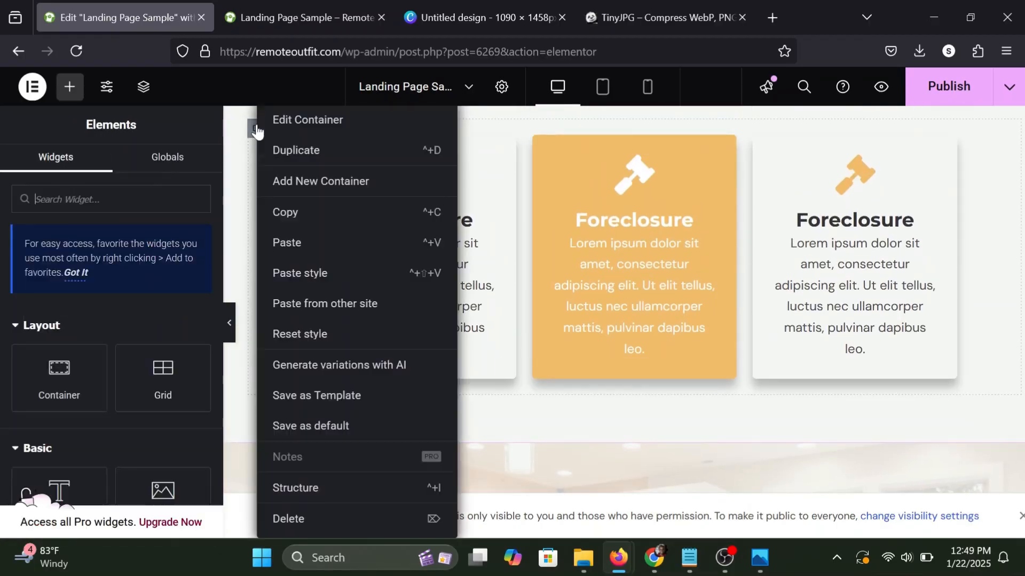
left_click(291, 220)
scroll(291, 220, "up", 5)
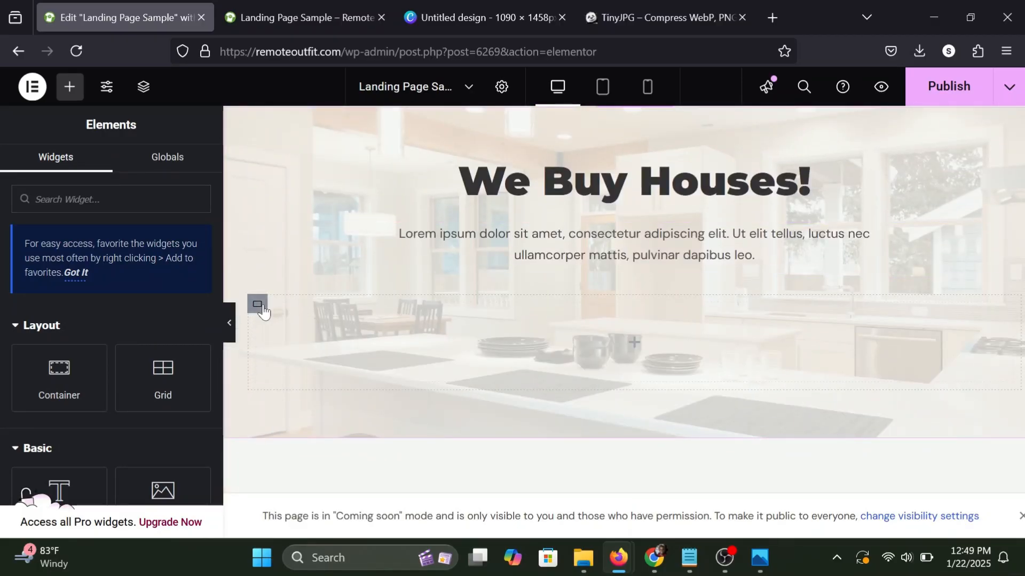
right_click(262, 308)
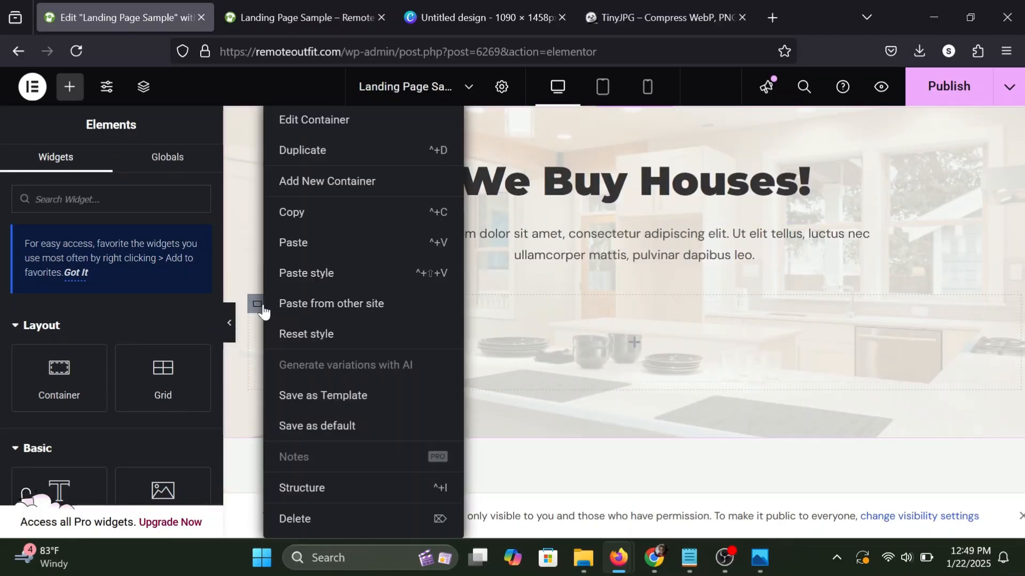
left_click(322, 249)
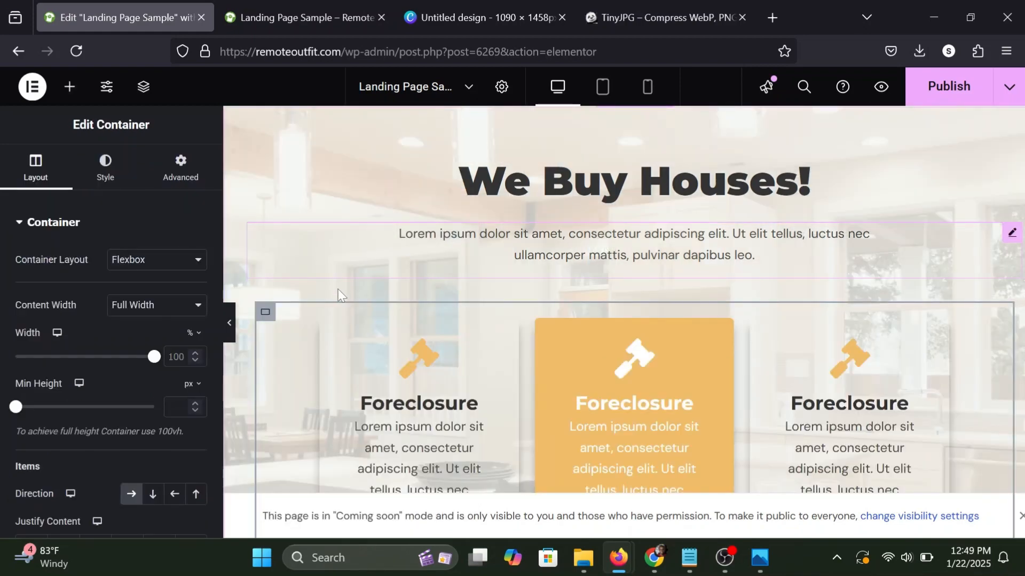
left_click(229, 330)
scroll(283, 349, "up", 3)
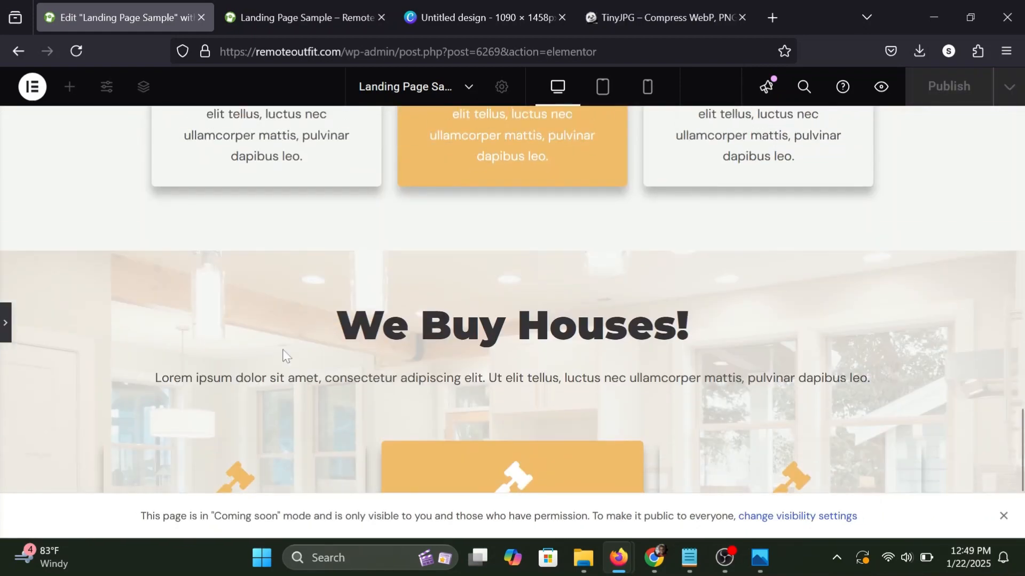
scroll(283, 349, "down", 2)
scroll(283, 349, "down", 1)
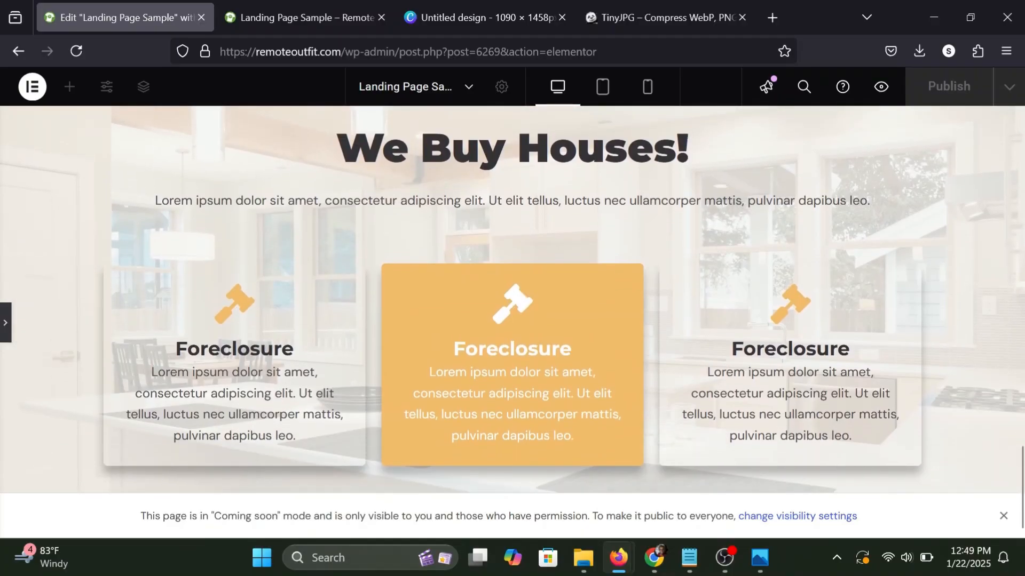
left_click(4, 323)
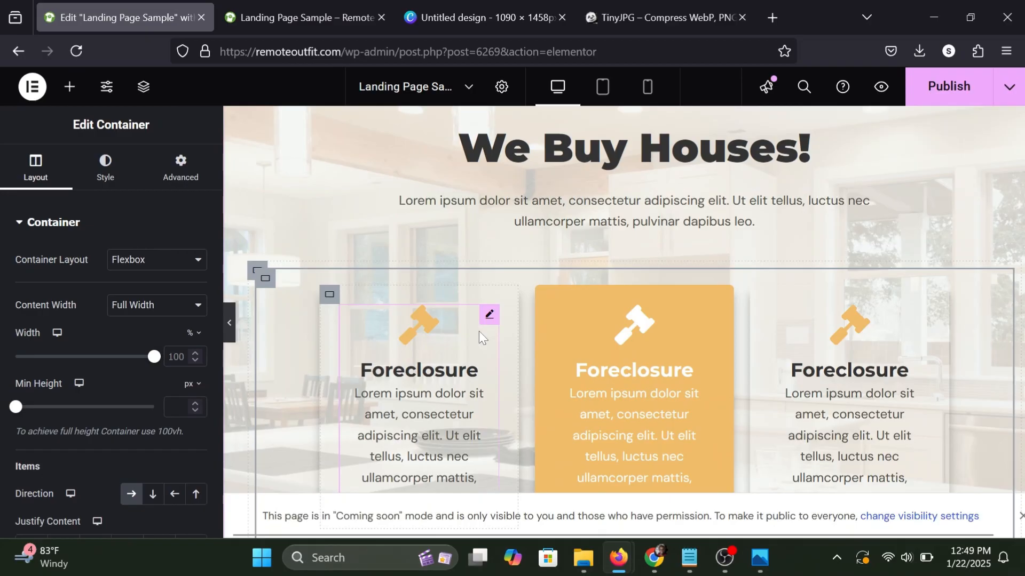
Change the kitchen-background section's heading to "How it Works" and publish the page.
scroll(479, 331, "up", 2)
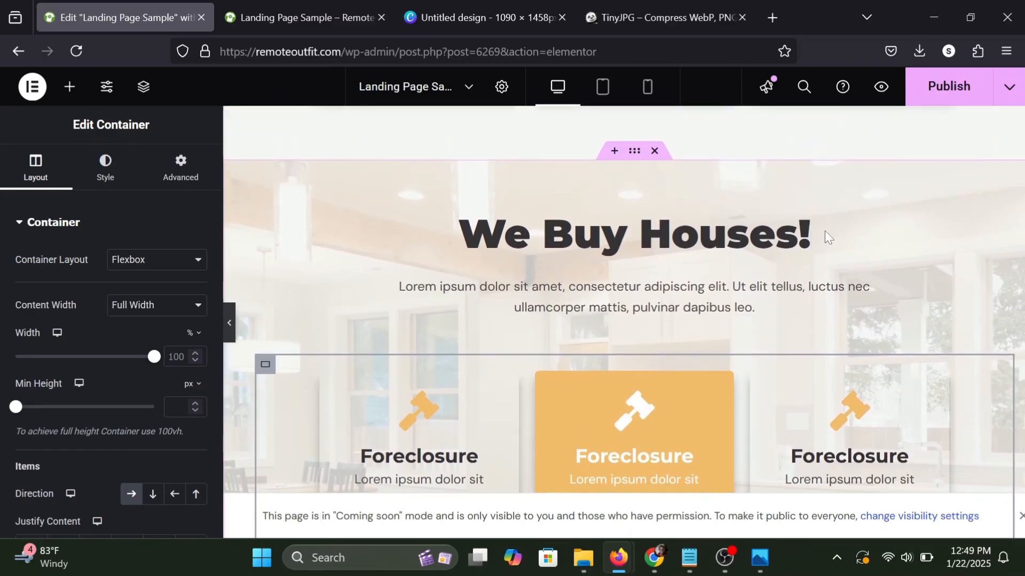
left_click(804, 214)
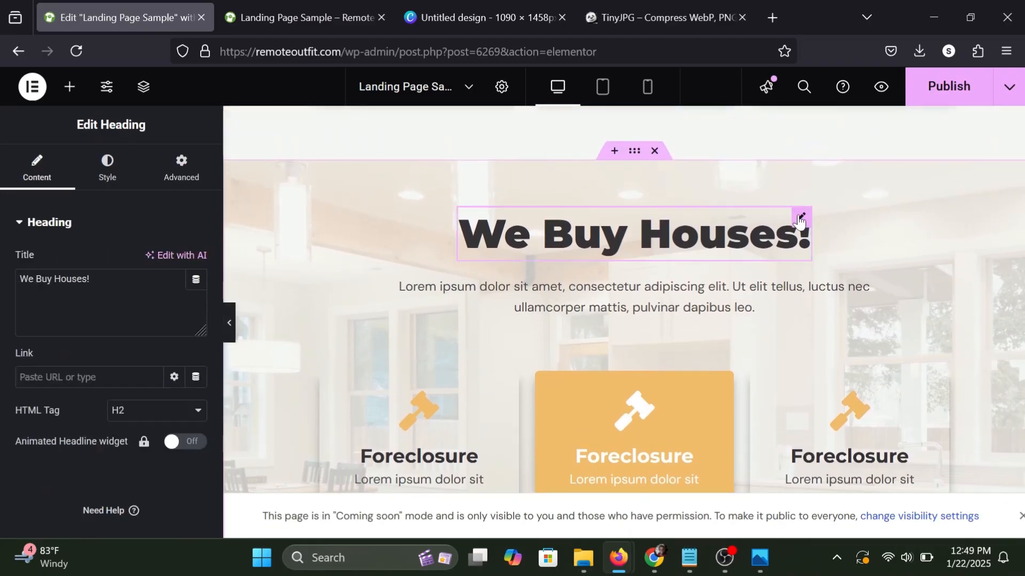
left_click(111, 298)
key("ctrl+a")
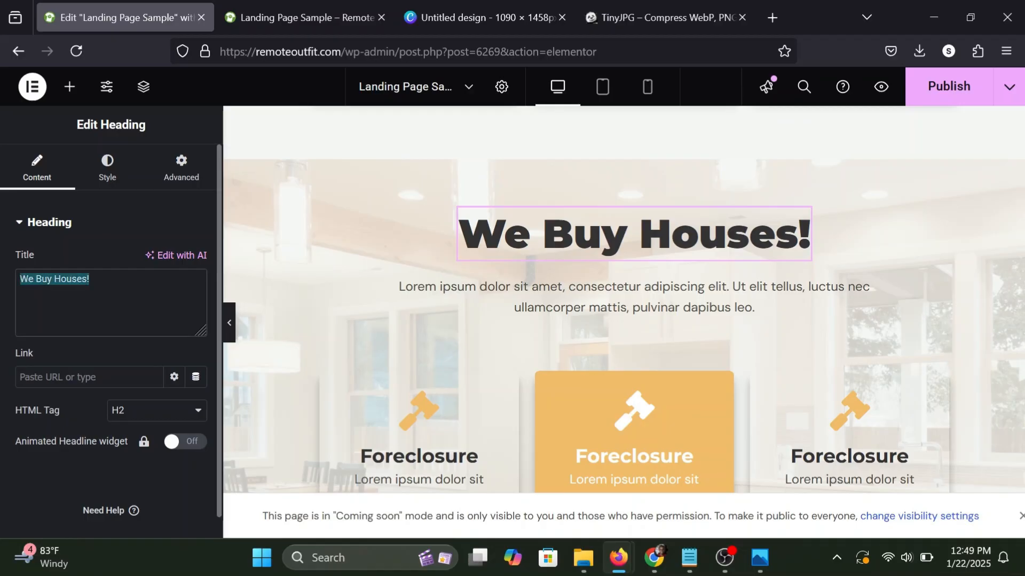
type("Process")
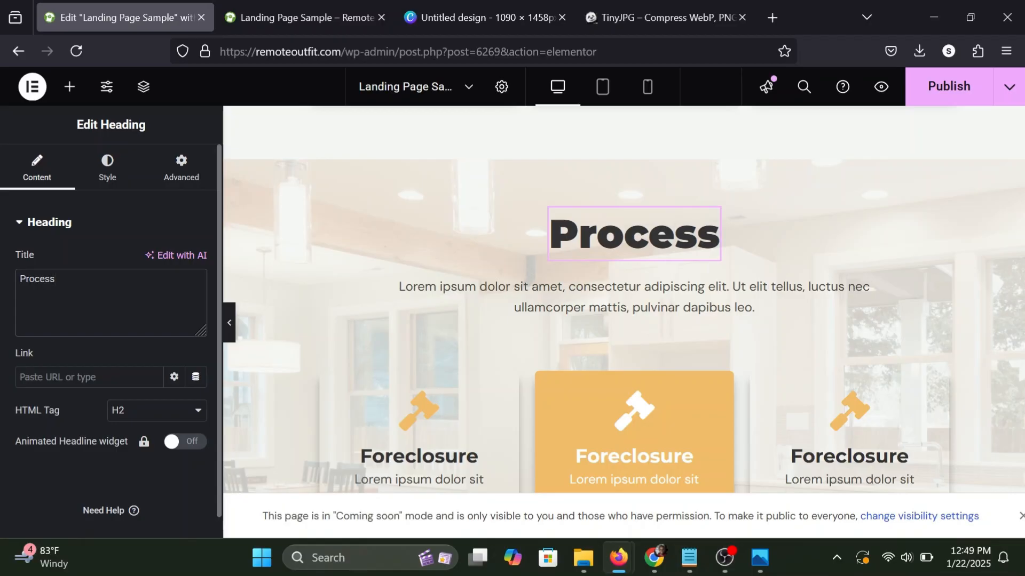
key("ctrl+a")
type("How ")
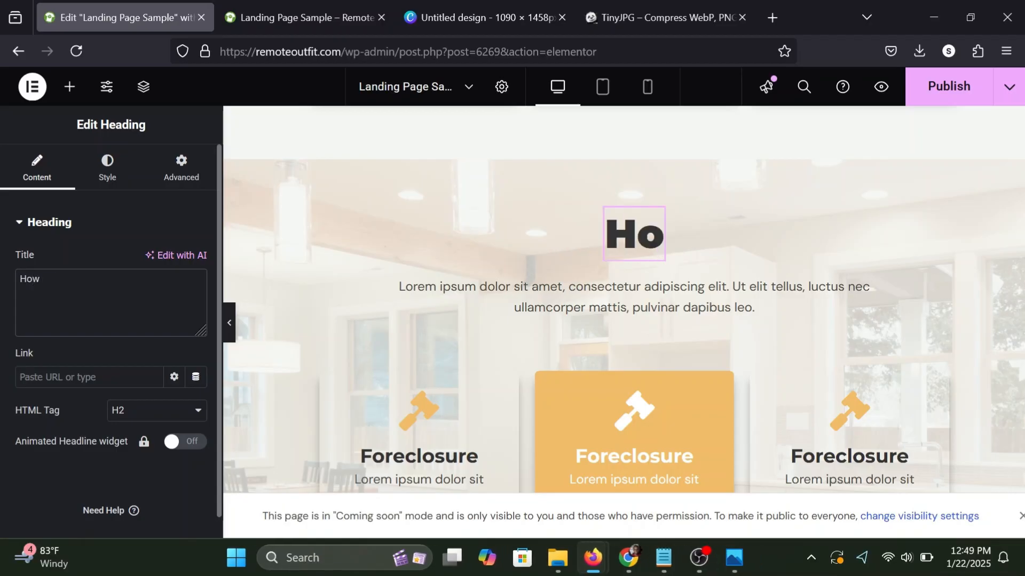
type("it Works")
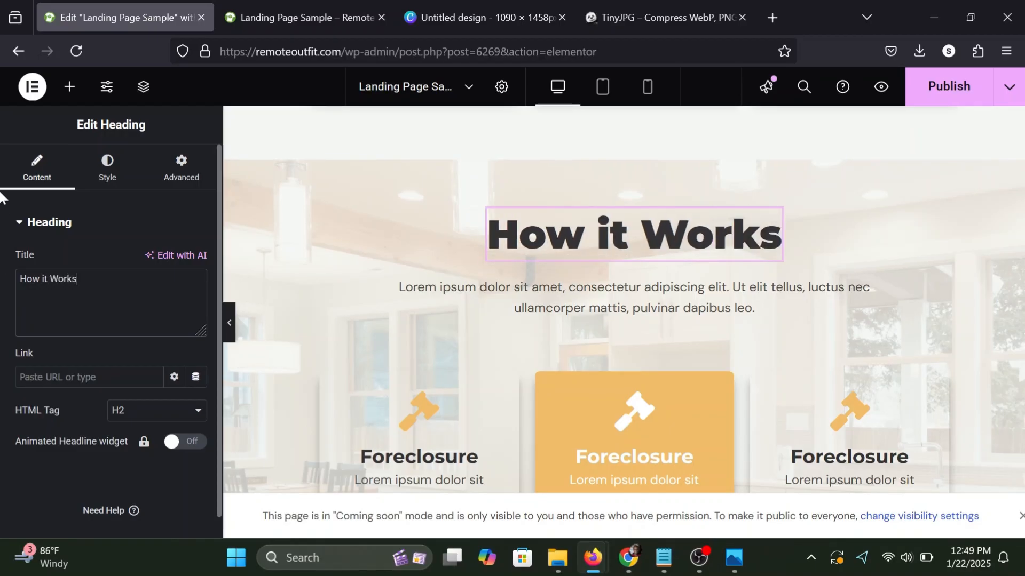
left_click(70, 87)
scroll(530, 345, "down", 2)
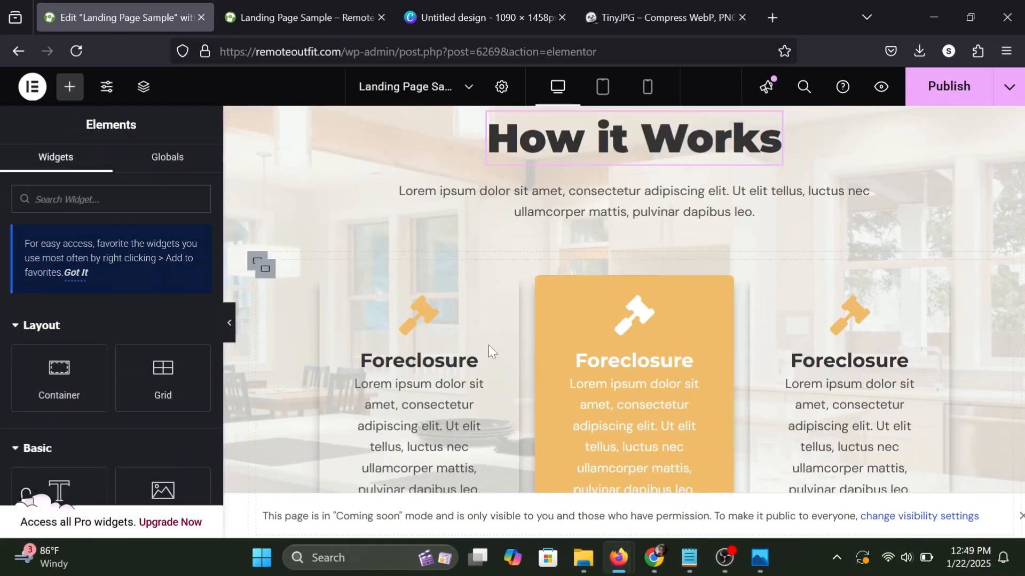
scroll(476, 315, "down", 1)
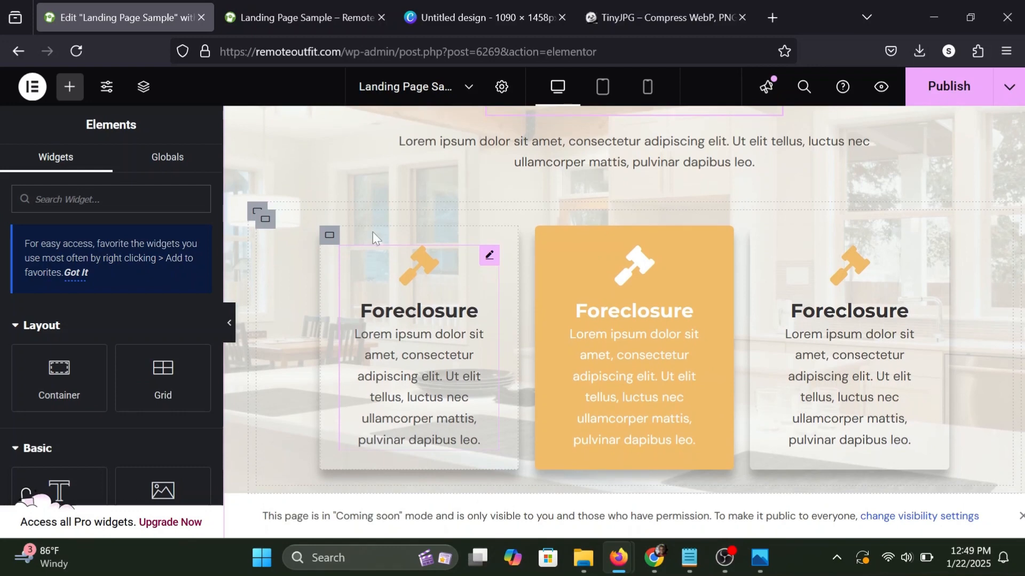
left_click(952, 92)
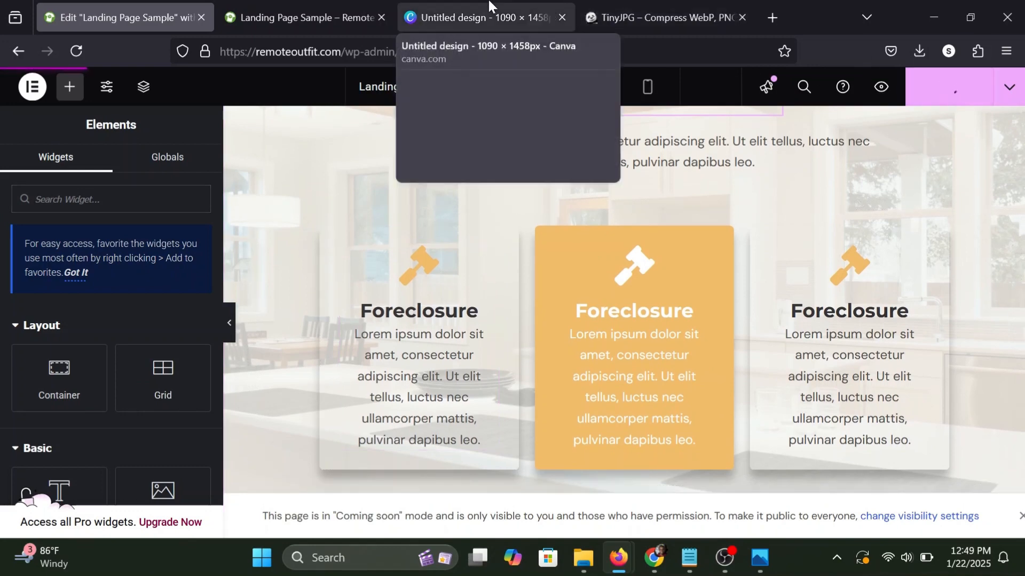
Switch to the Canva design, dismiss the finished download notice, and go to the Canva home page.
left_click(489, 11)
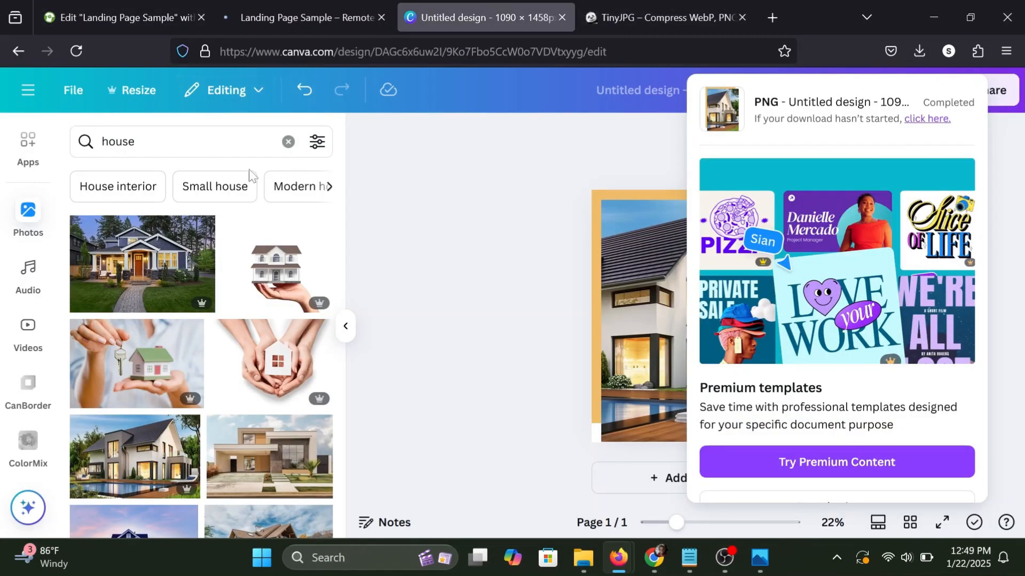
left_click(490, 292)
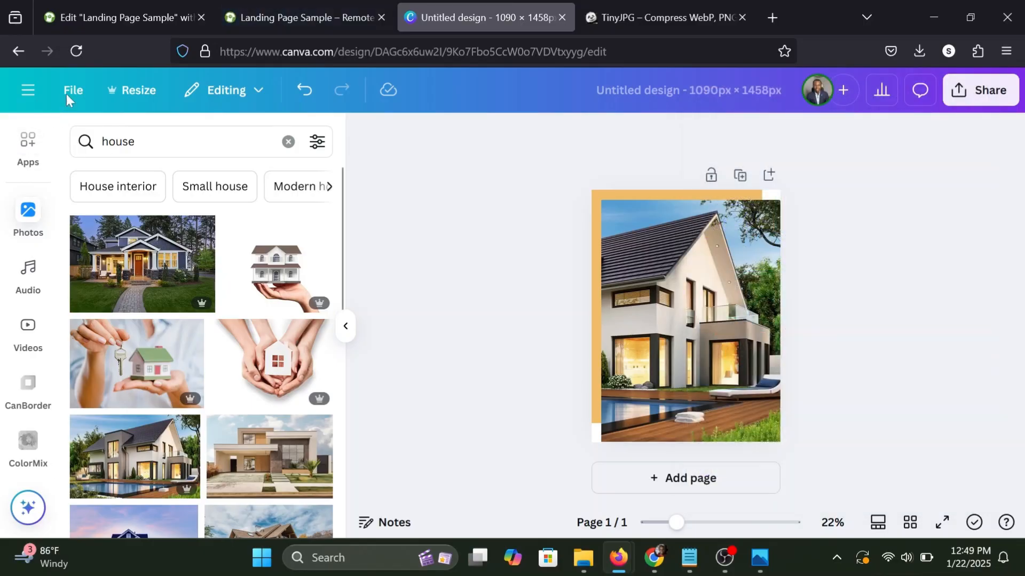
key("ctrl+l")
type("can")
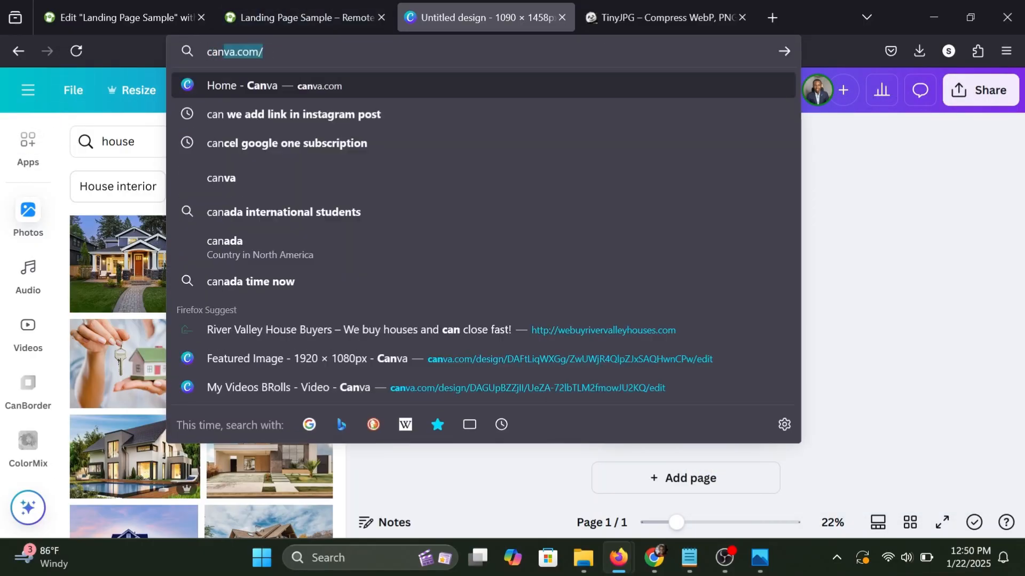
key("Return")
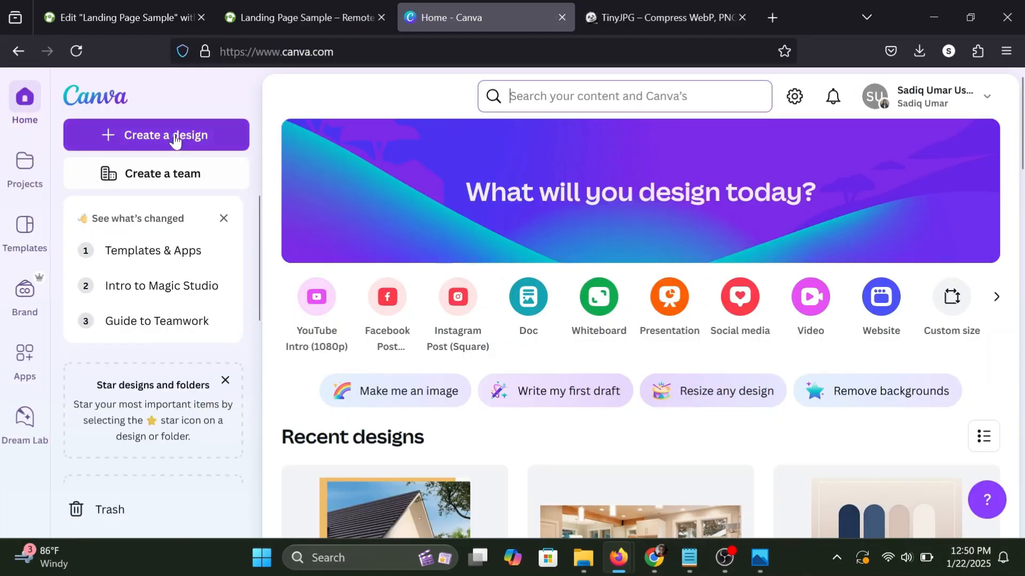
Create a new custom-size design of 500 × 500 px.
left_click(174, 140)
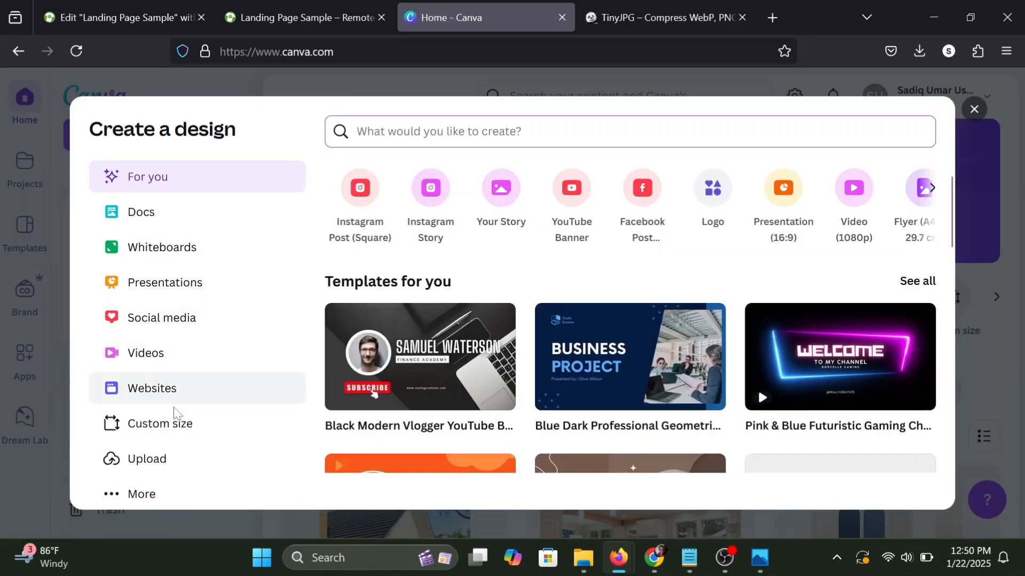
left_click(168, 424)
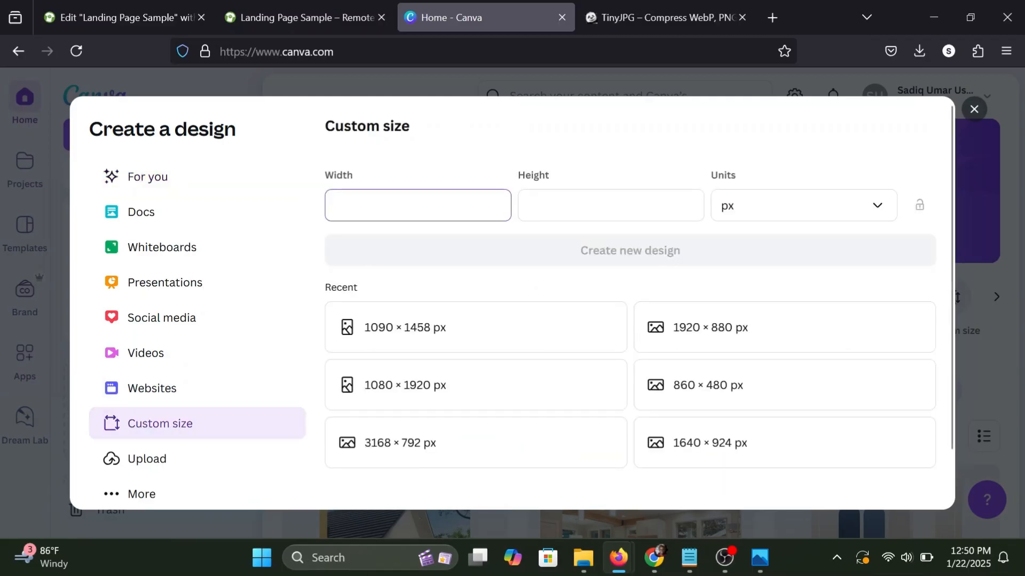
type("500")
key("Tab")
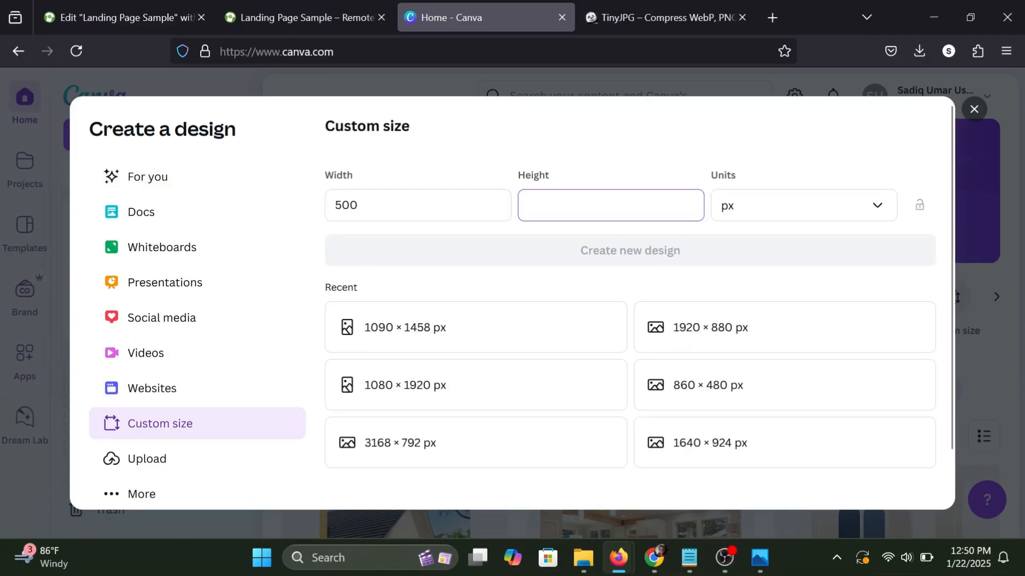
type("500")
left_click(506, 242)
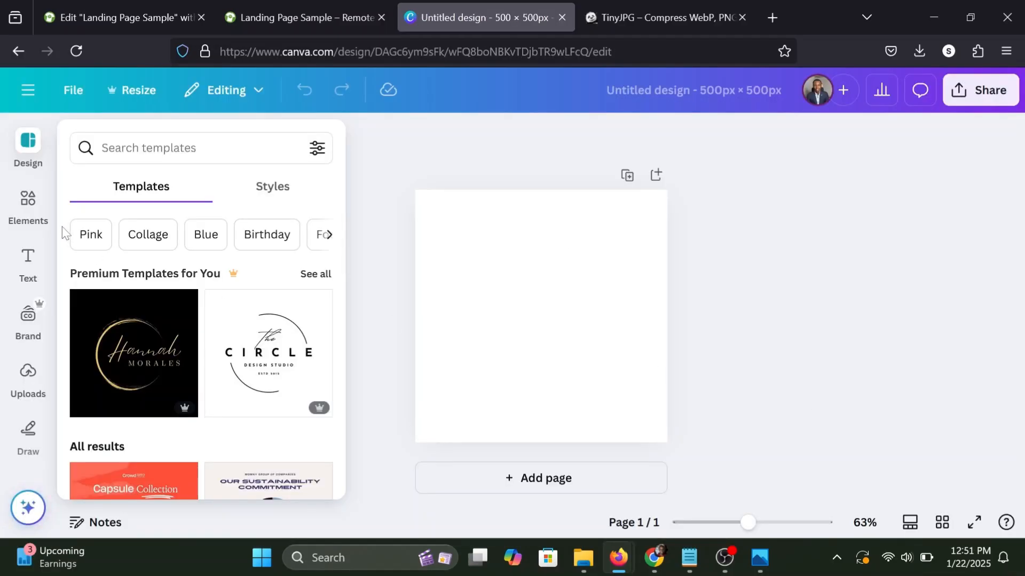
Search the elements for "progress" and add the progress ring chart to the blank canvas.
left_click(27, 205)
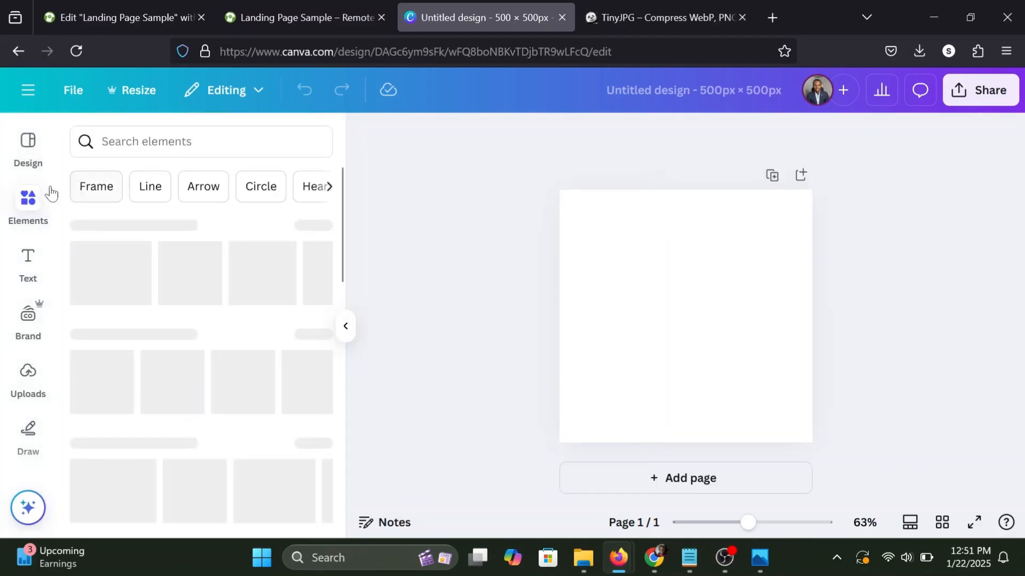
left_click(151, 140)
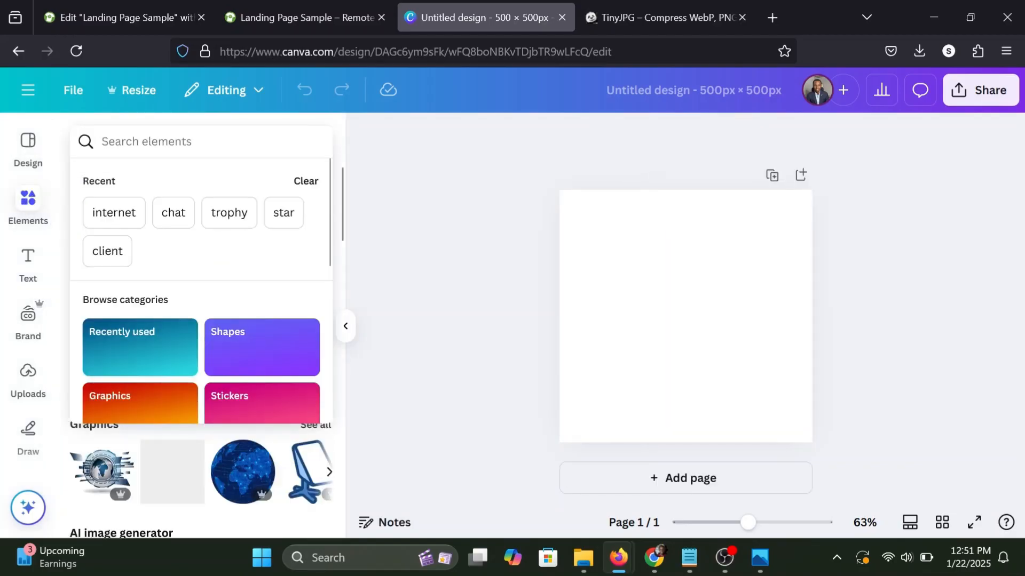
type("progres")
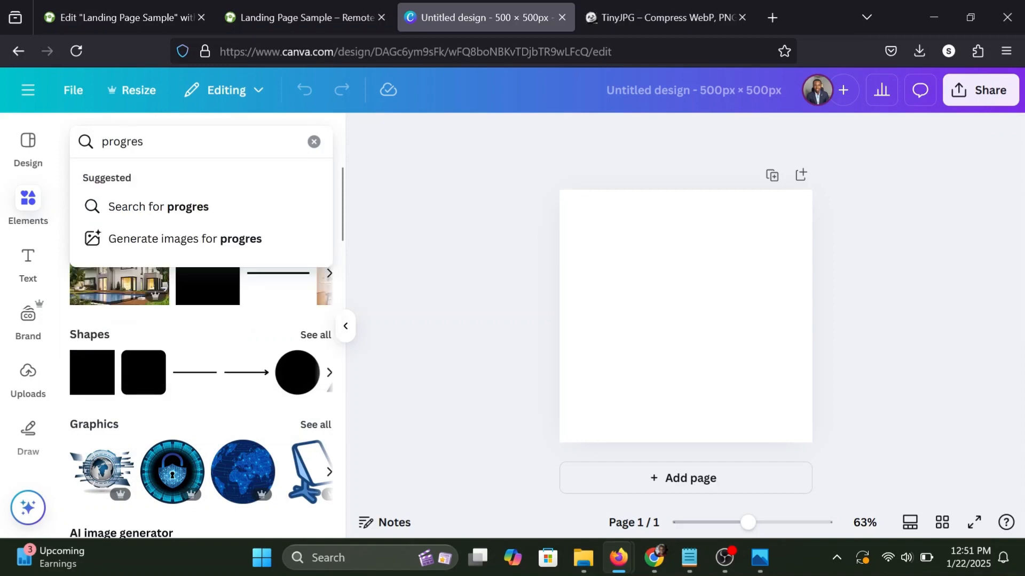
type("s")
key("Return")
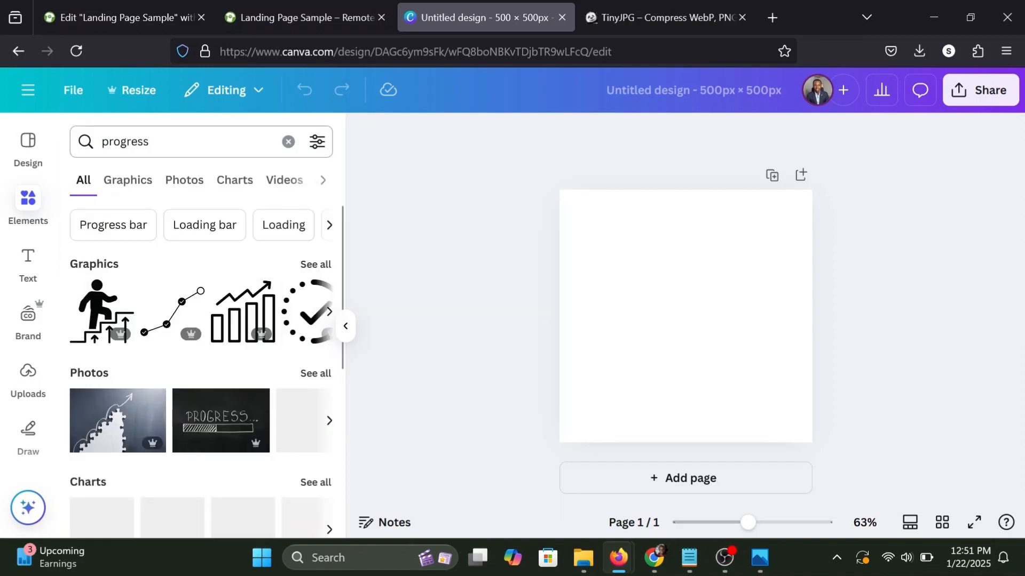
scroll(230, 384, "down", 2)
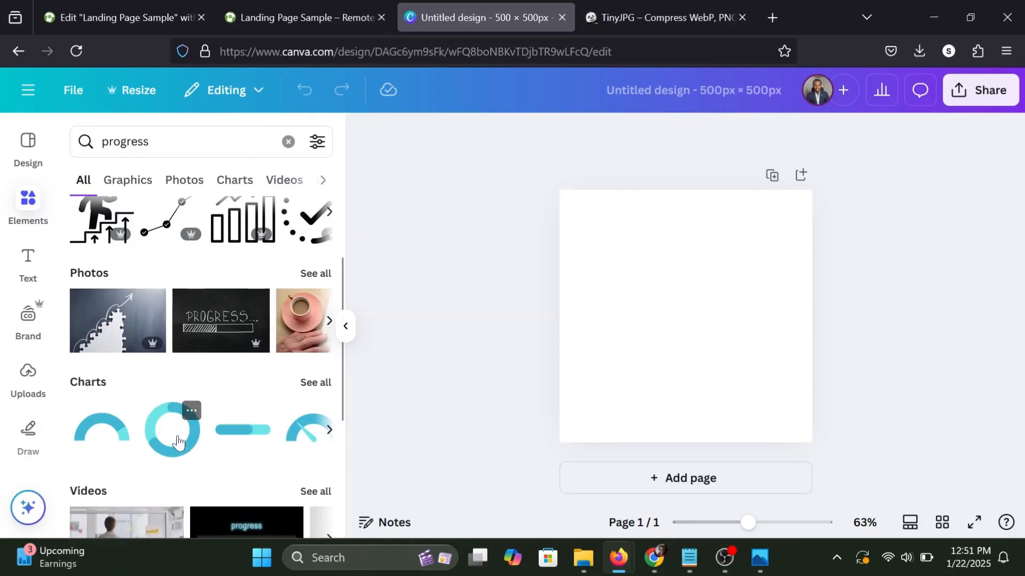
left_click(178, 442)
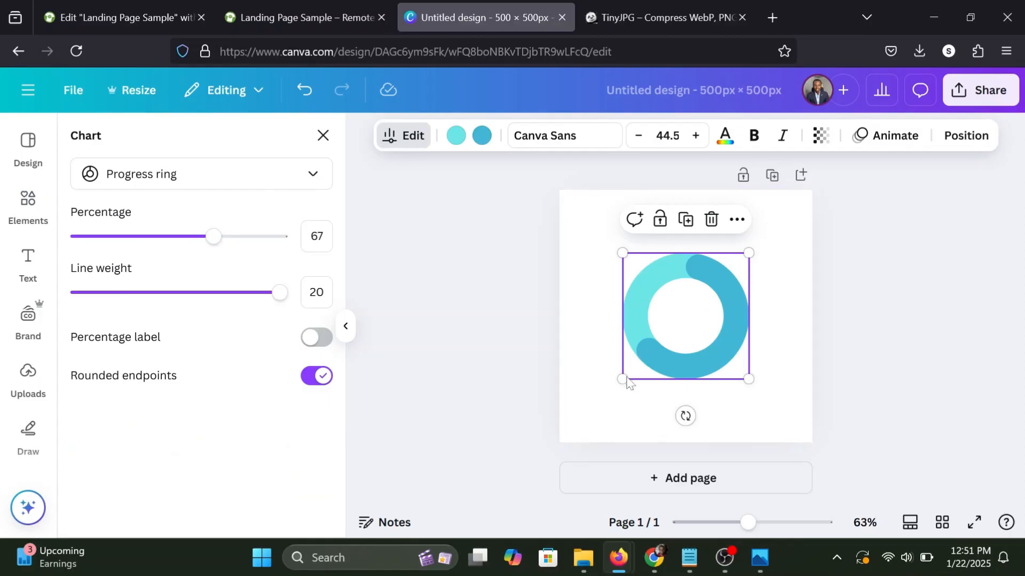
Enlarge the progress ring from its corners so that it nearly fills the square canvas.
left_click_drag(622, 380, 571, 430)
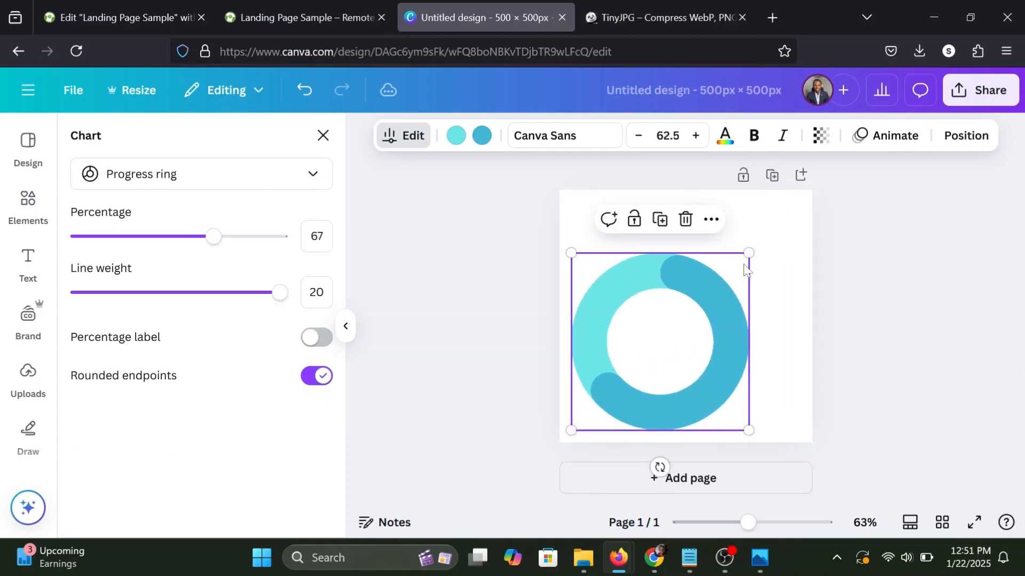
left_click_drag(750, 252, 813, 203)
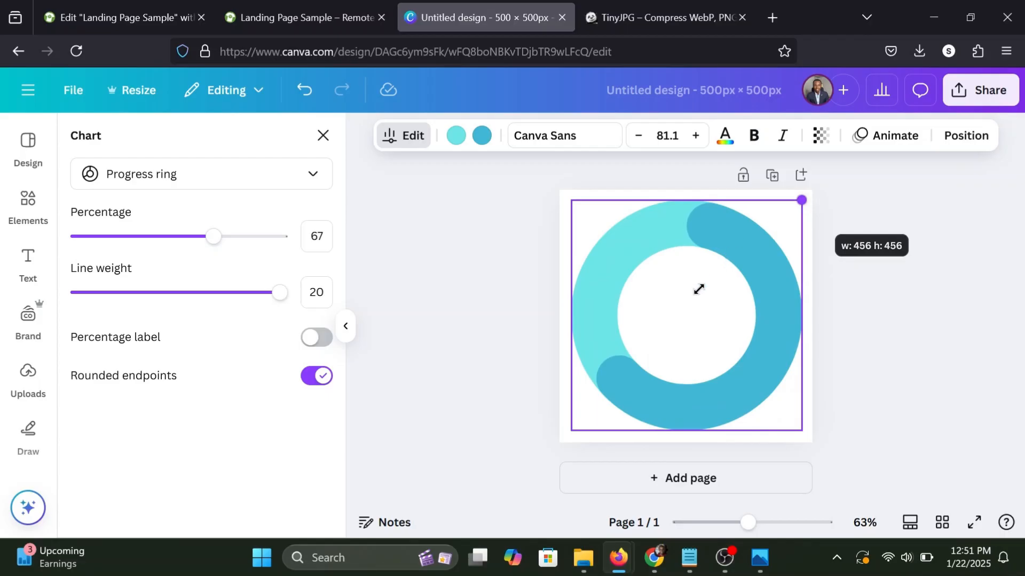
left_click(486, 269)
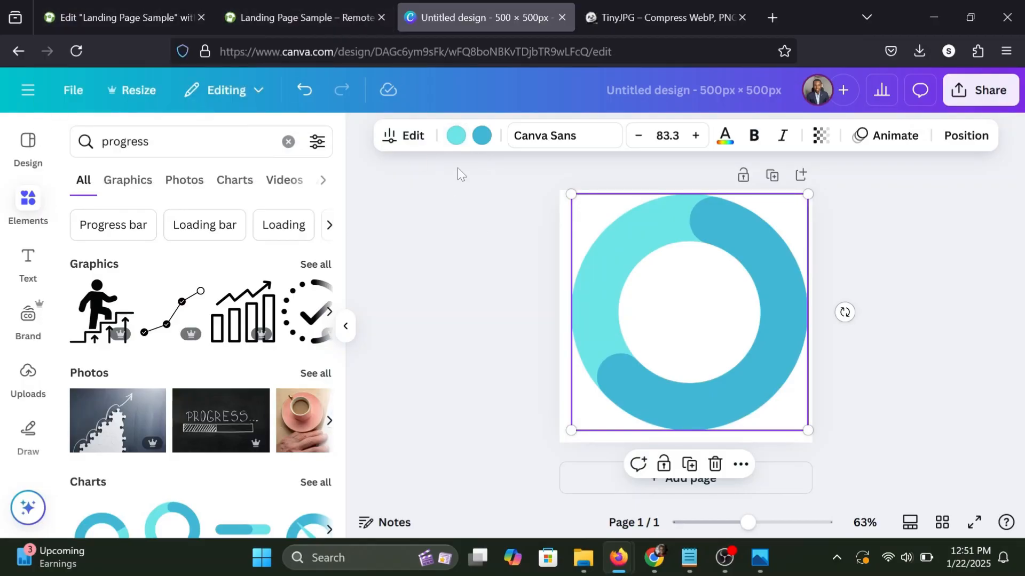
Switch to the Elementor editor and copy the middle Foreclosure card's background colour code #EFBC68.
left_click(182, 10)
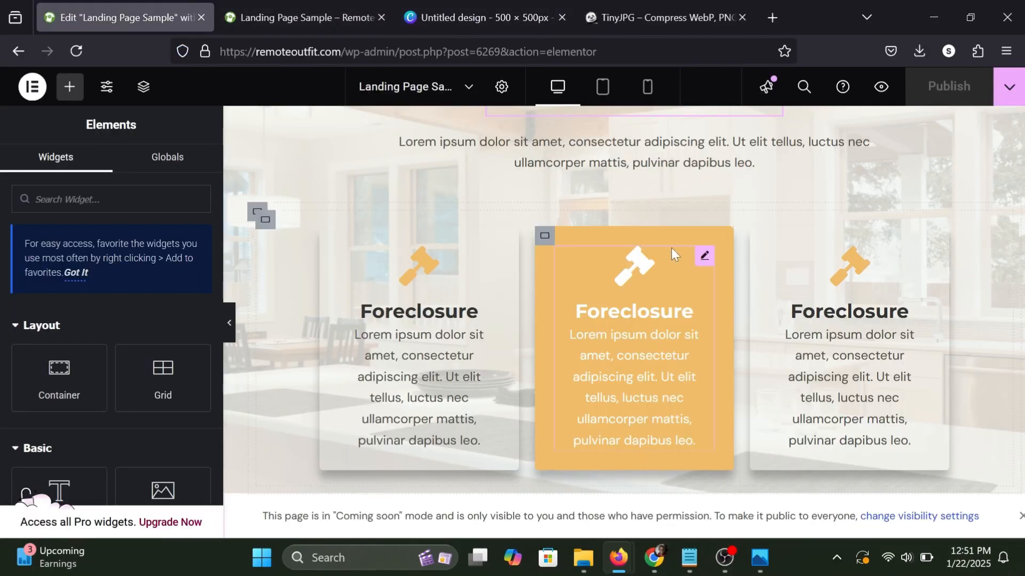
left_click(545, 242)
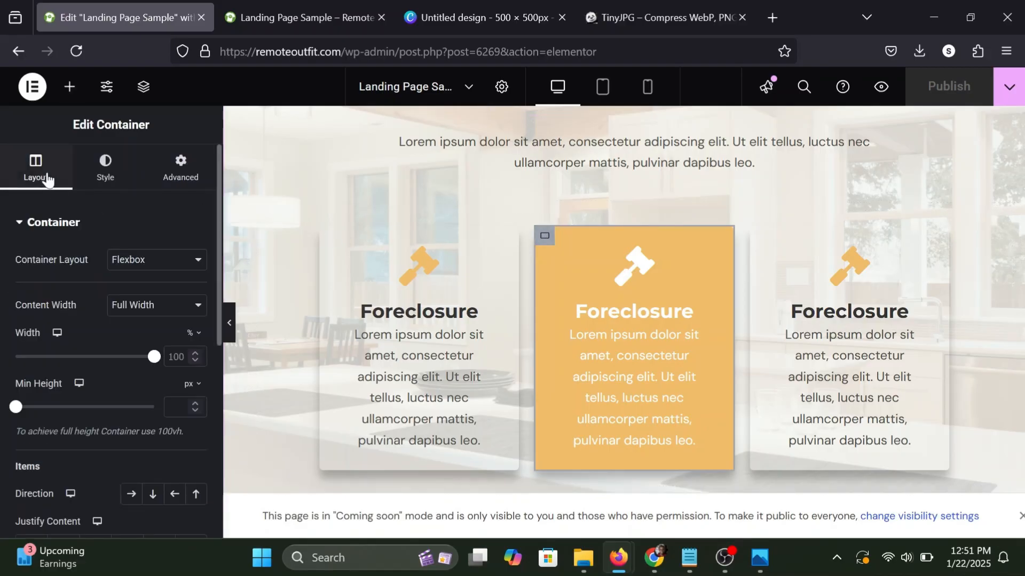
left_click(108, 170)
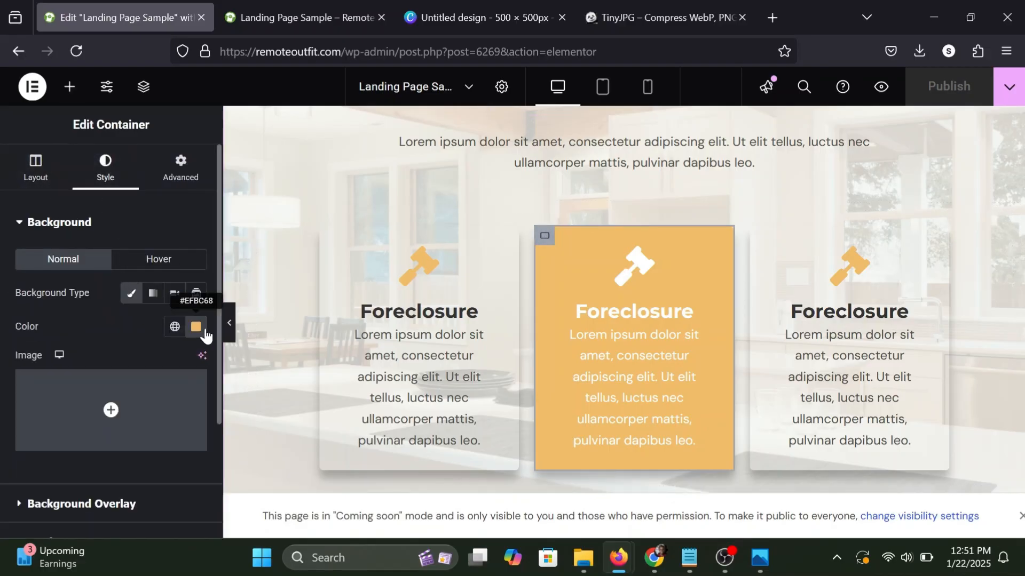
left_click(197, 326)
right_click(124, 285)
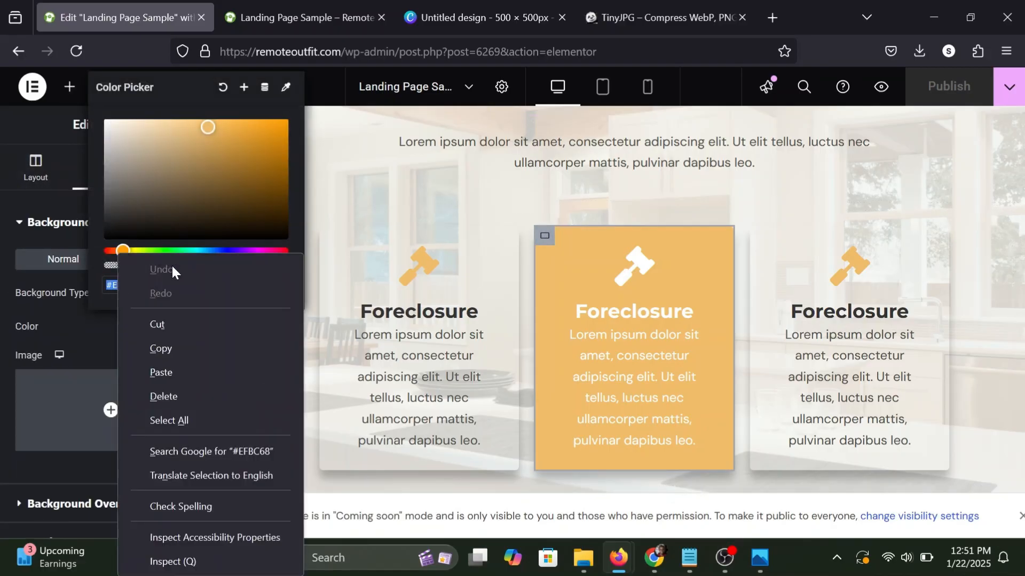
left_click(162, 343)
left_click(164, 344)
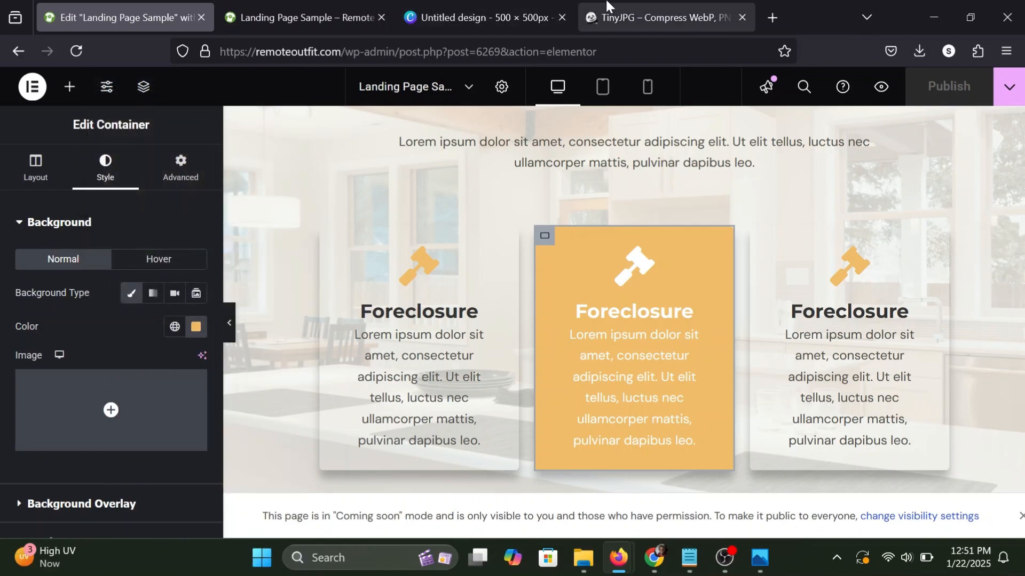
Return to the Canva design and set the ring's dark blue progress segment to #EFBC68.
left_click(481, 17)
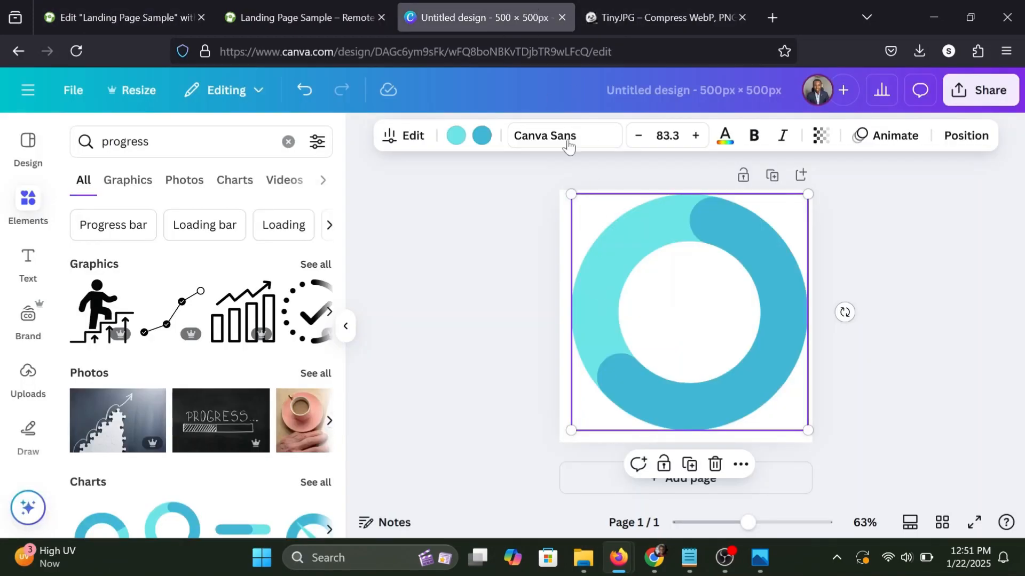
left_click(482, 137)
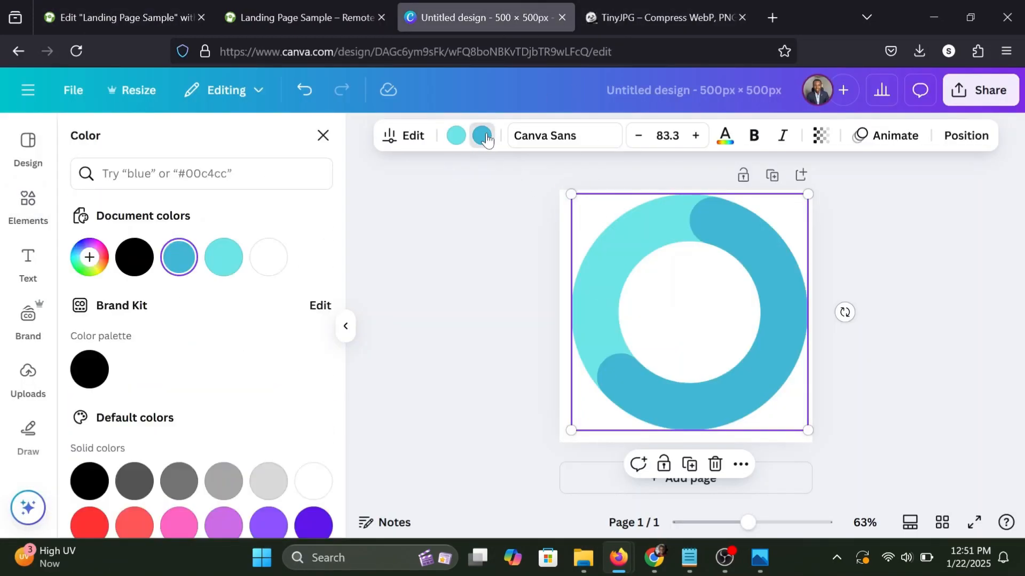
key("ctrl+v")
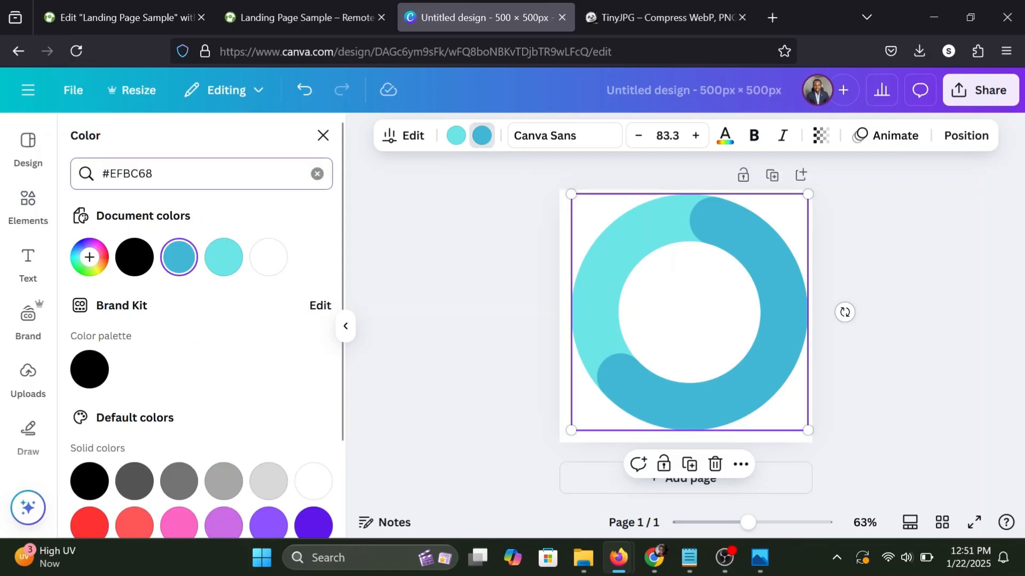
left_click(90, 246)
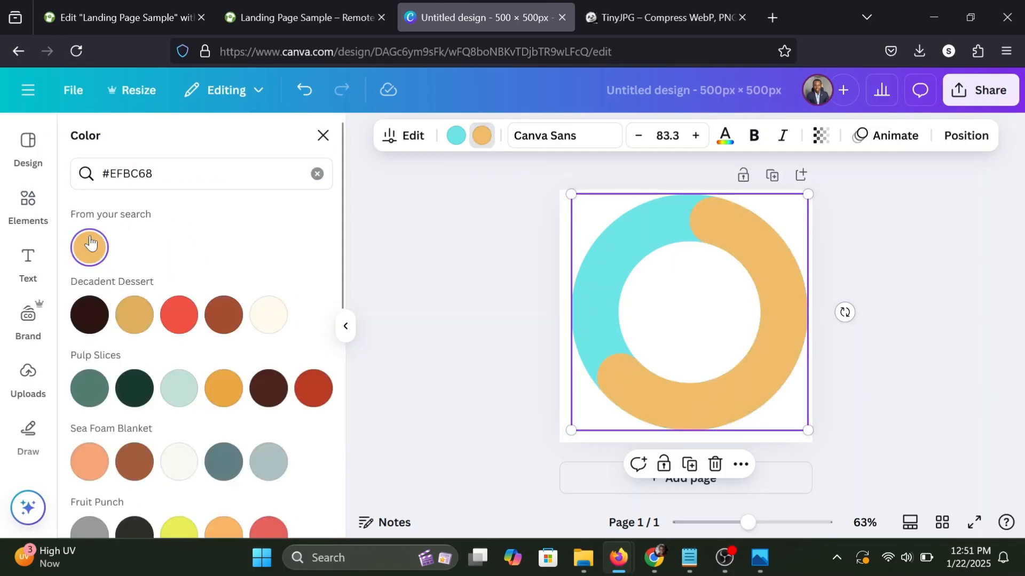
Recolour the ring's light turquoise remaining segment to a pale orange tint, #FFEBCB.
left_click(456, 140)
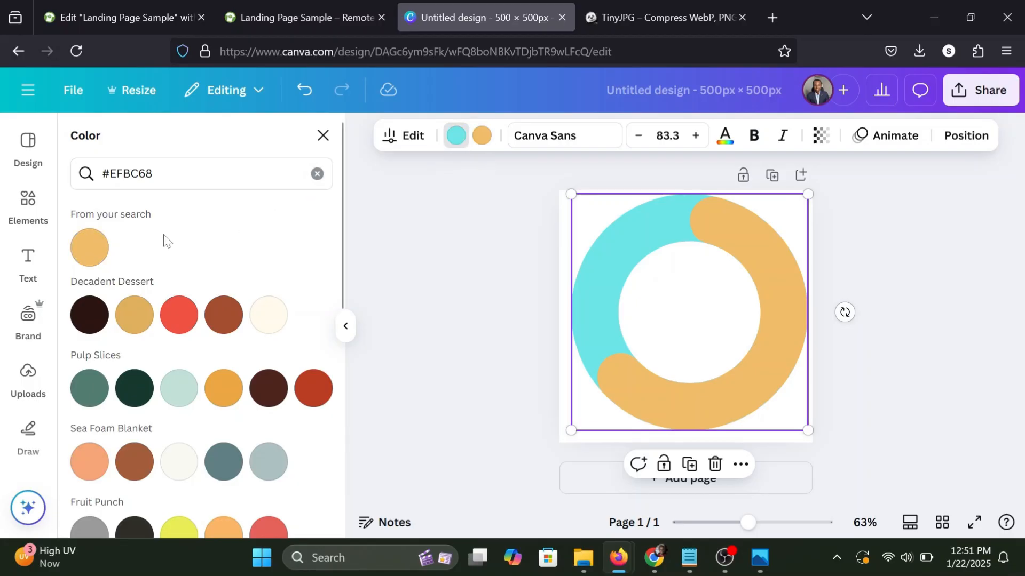
left_click(107, 251)
left_click(317, 173)
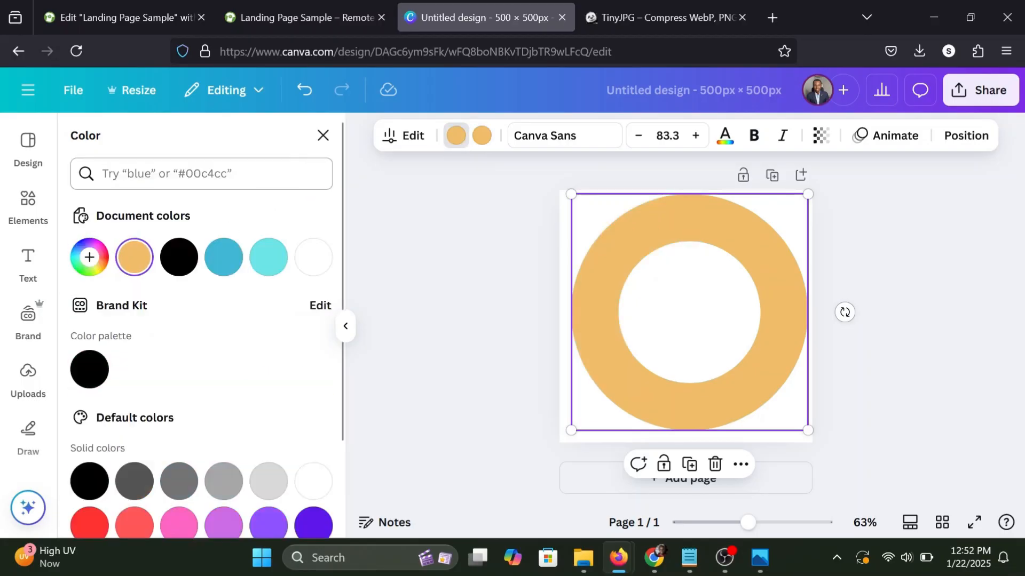
left_click(133, 260)
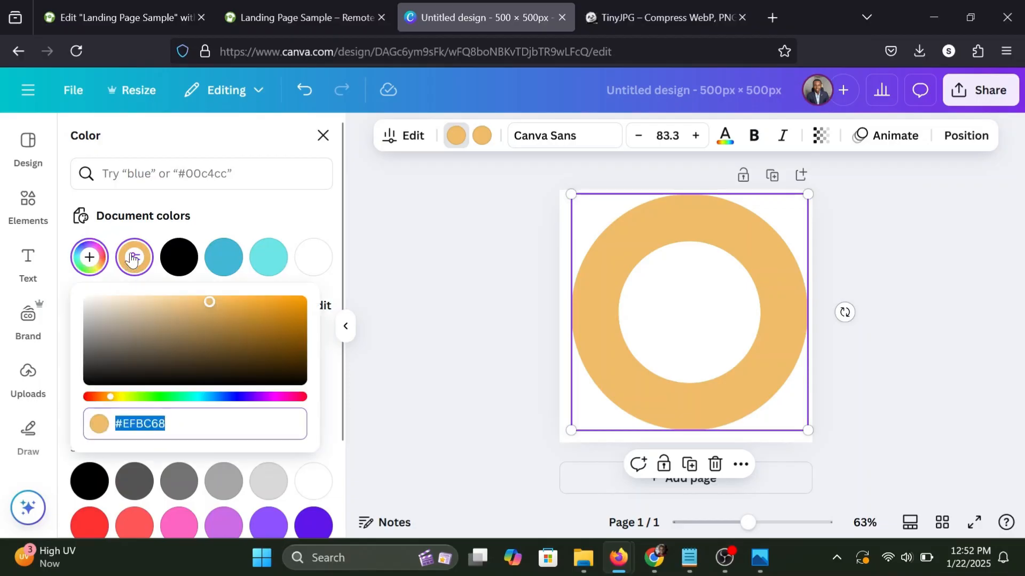
left_click(150, 299)
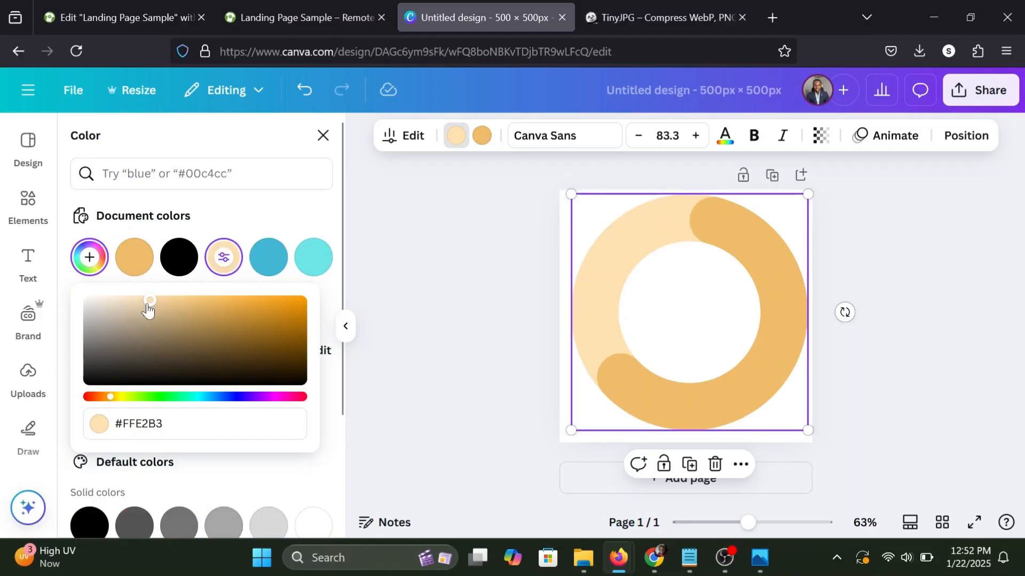
left_click_drag(149, 292, 129, 289)
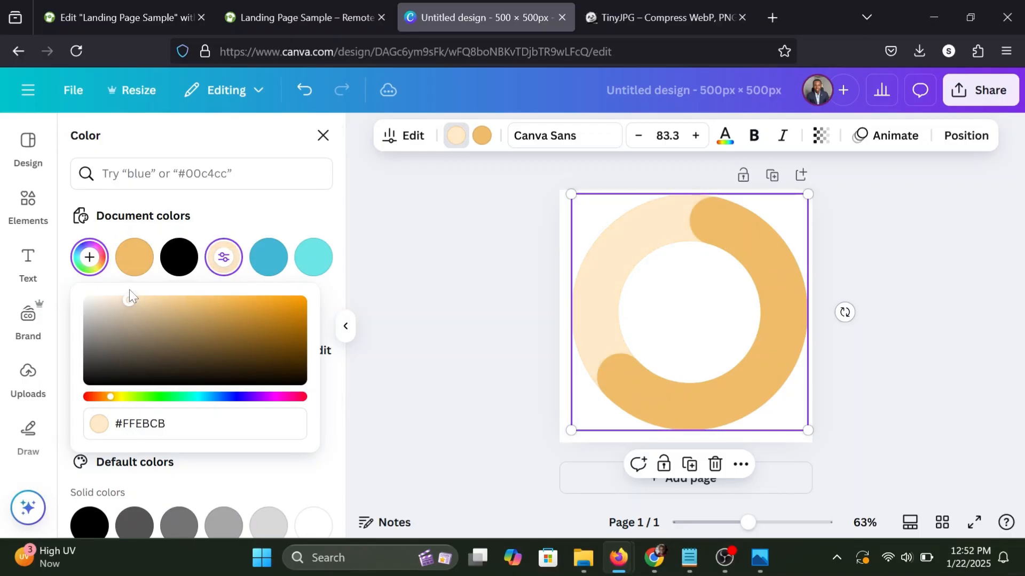
left_click(424, 295)
left_click(424, 295)
left_click(424, 296)
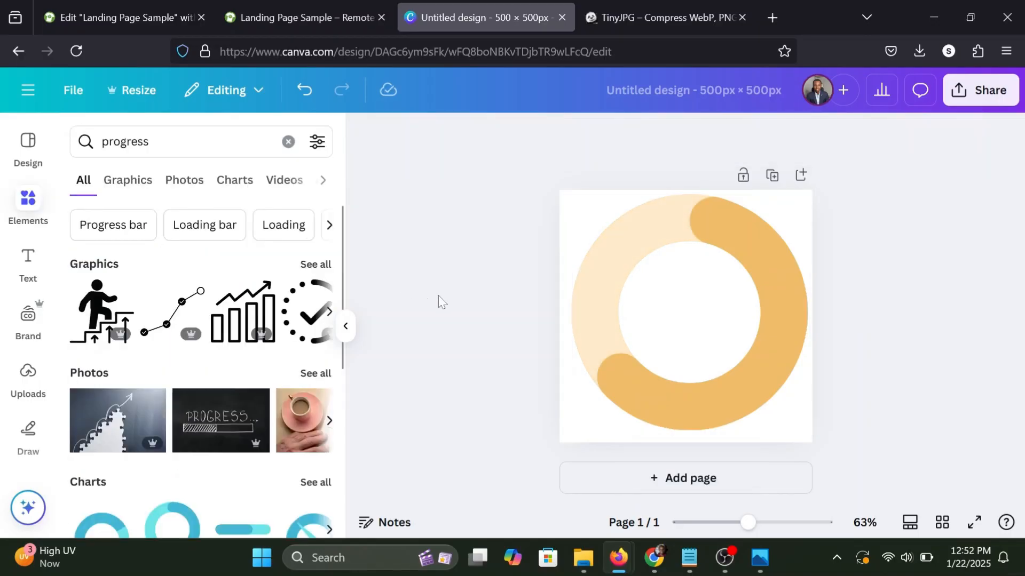
Centre the progress ring on the canvas and add a heading reading "1" in the middle of it.
left_click_drag(723, 316, 720, 319)
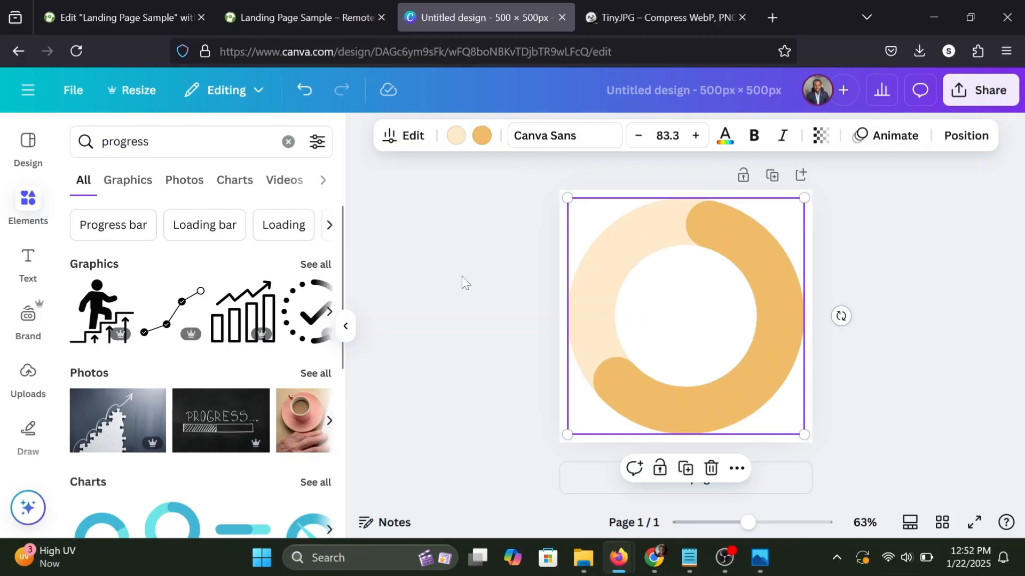
left_click(30, 255)
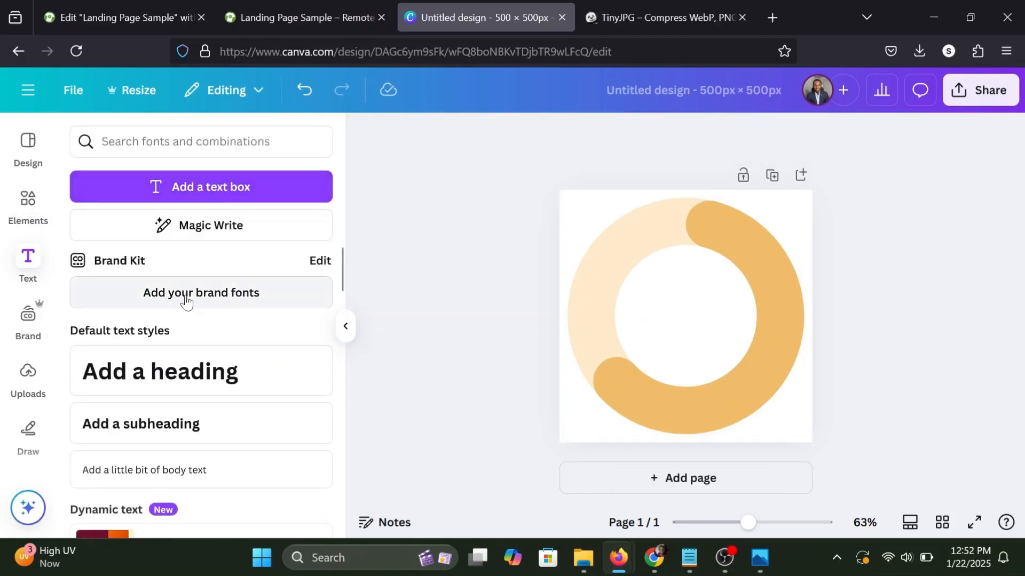
left_click(160, 372)
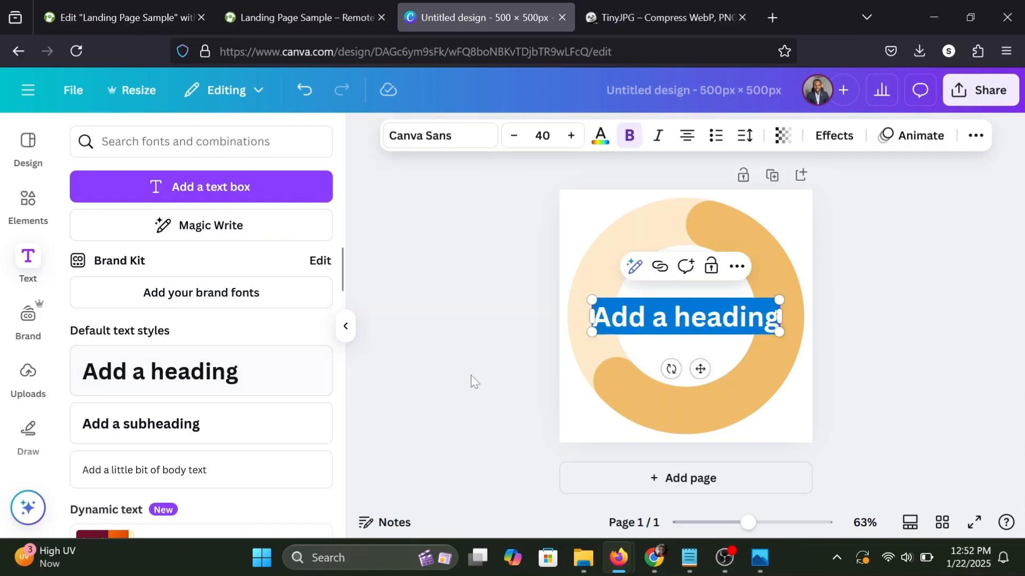
type("1")
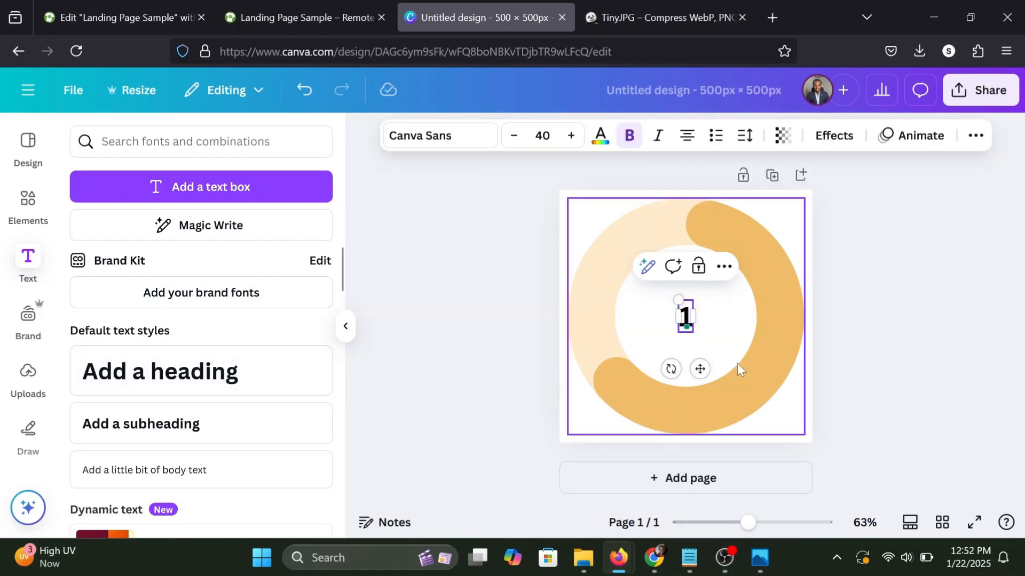
left_click(759, 357)
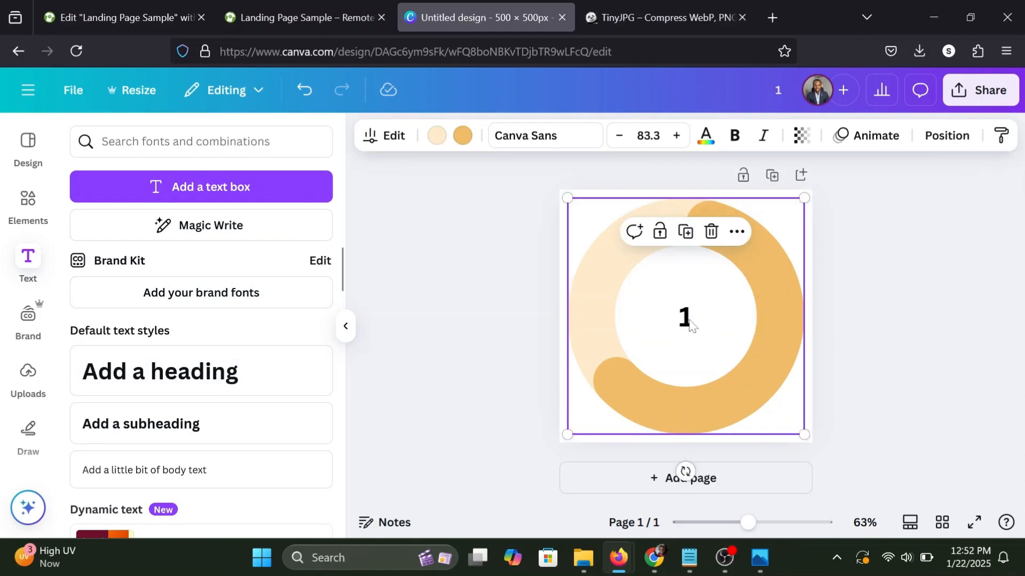
Enlarge the "1" inside the ring from its corners to a font size of 144.
left_click(686, 320)
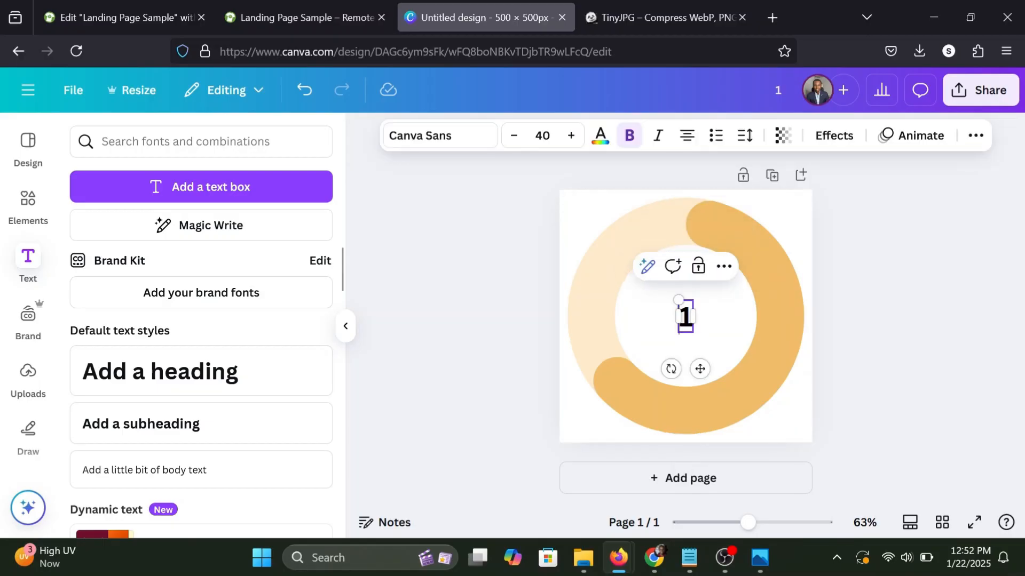
left_click_drag(670, 292, 650, 246)
left_click_drag(717, 350, 729, 360)
Change the font of the "1" to Montserrat in the Black weight.
left_click(467, 134)
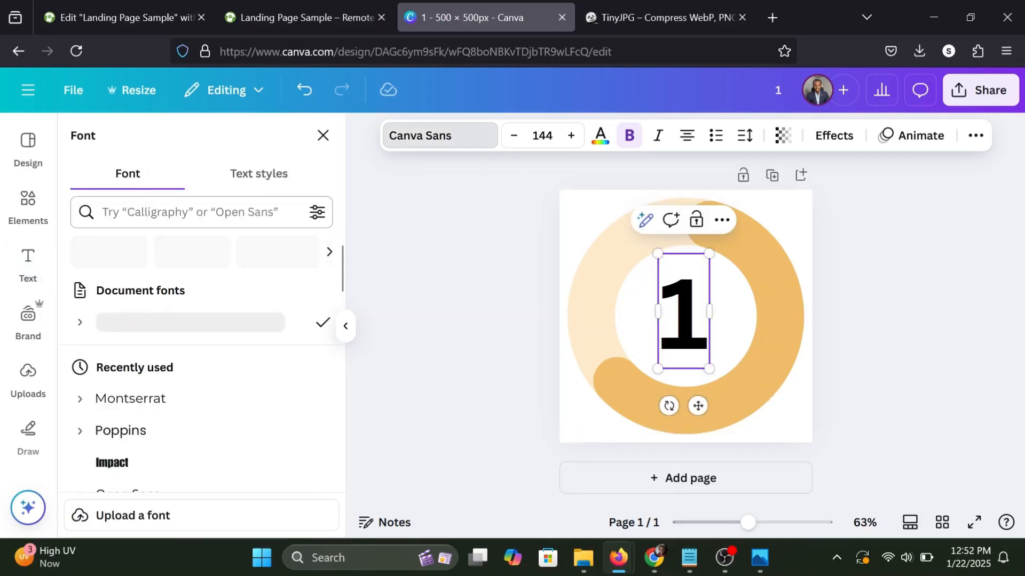
type("montse")
left_click(79, 289)
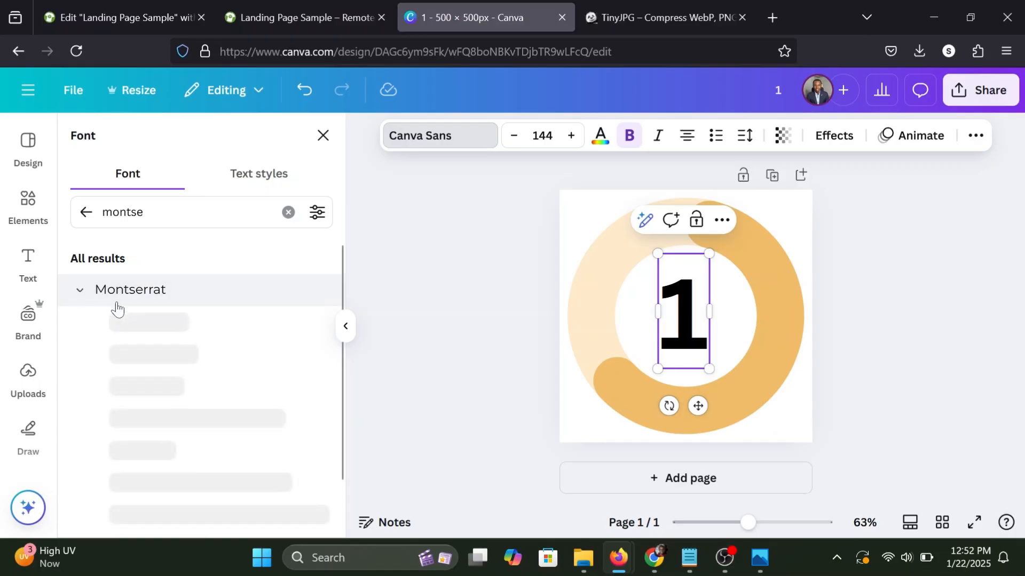
scroll(160, 347, "down", 2)
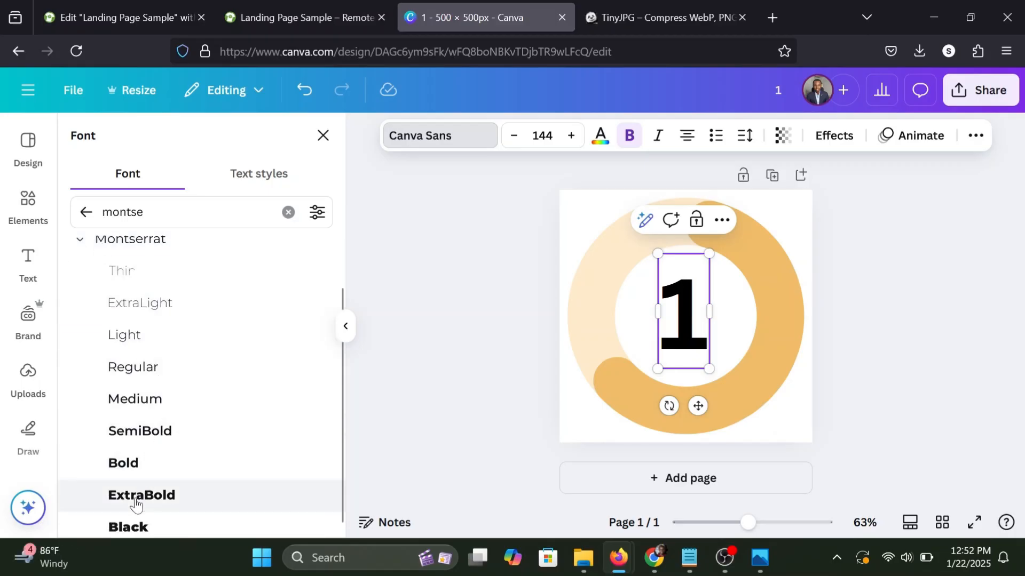
scroll(141, 522, "down", 1)
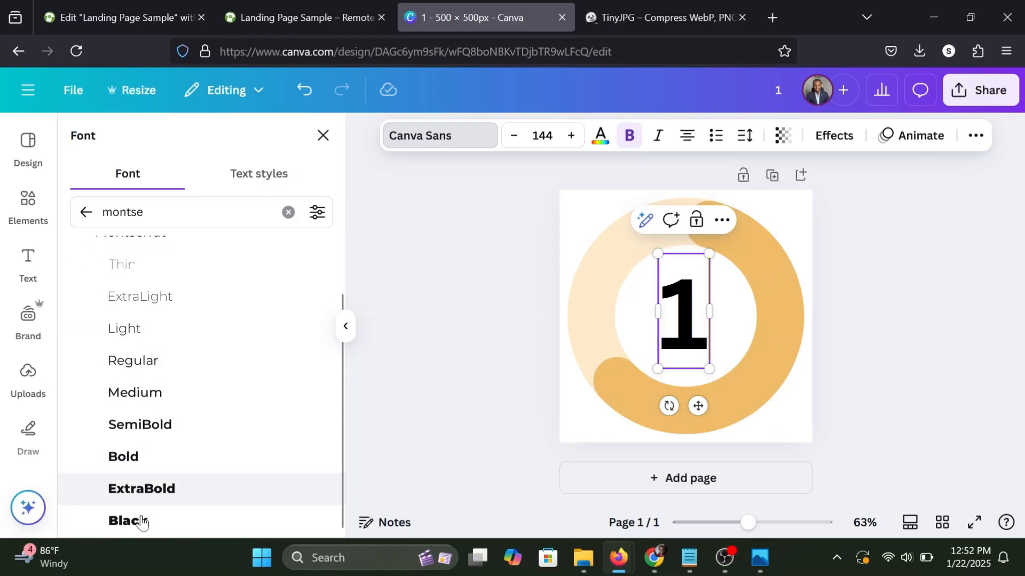
left_click(141, 522)
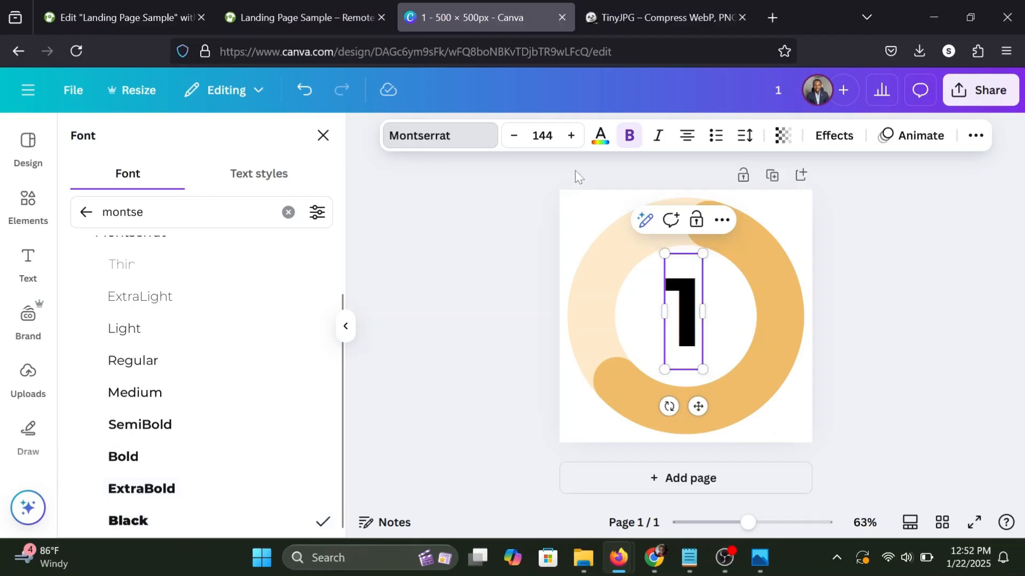
Recolour the "1" with the document's darker orange, matching the ring's progress segment.
left_click(593, 150)
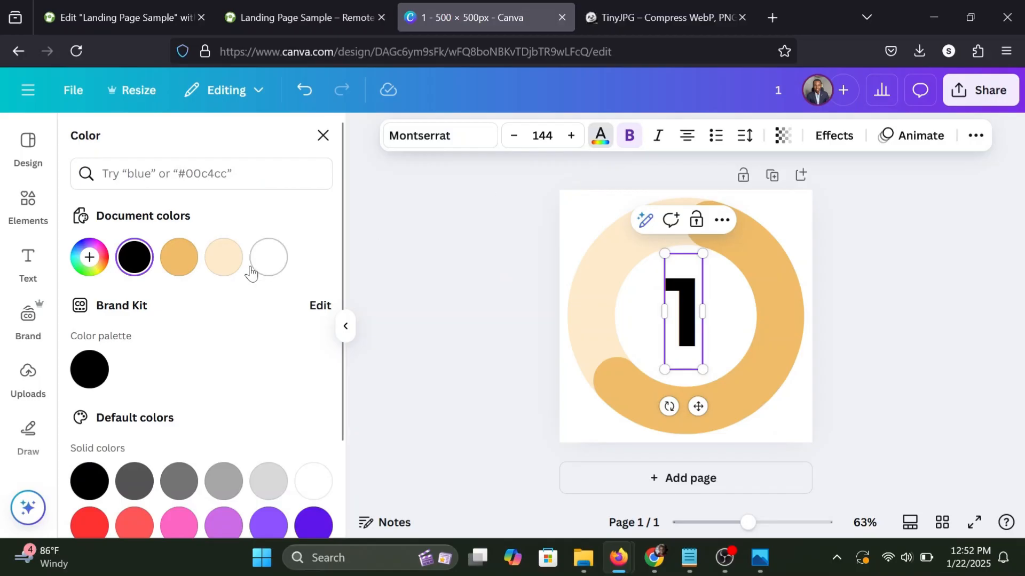
left_click(187, 261)
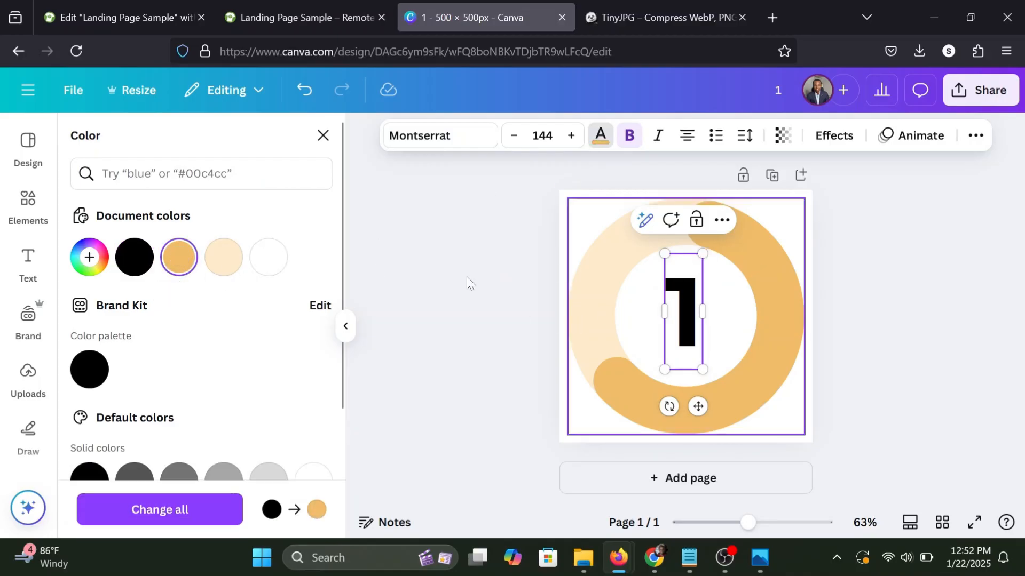
left_click(527, 294)
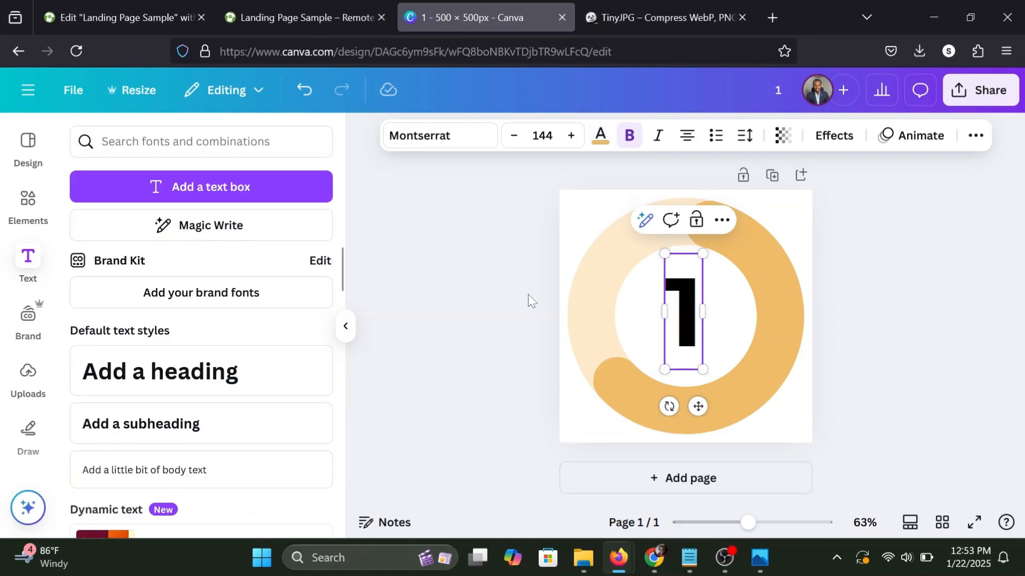
left_click(527, 293)
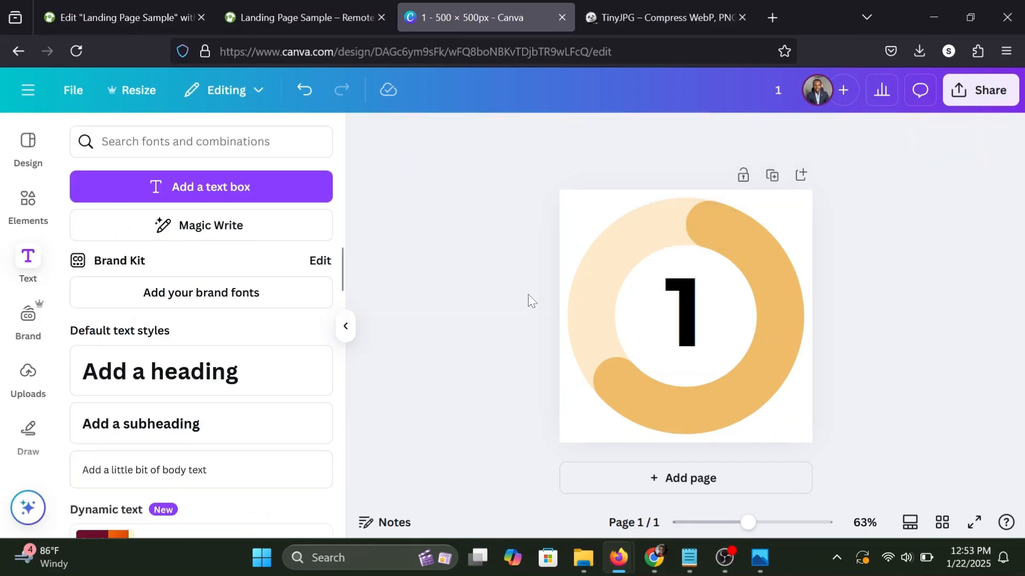
left_click(689, 310)
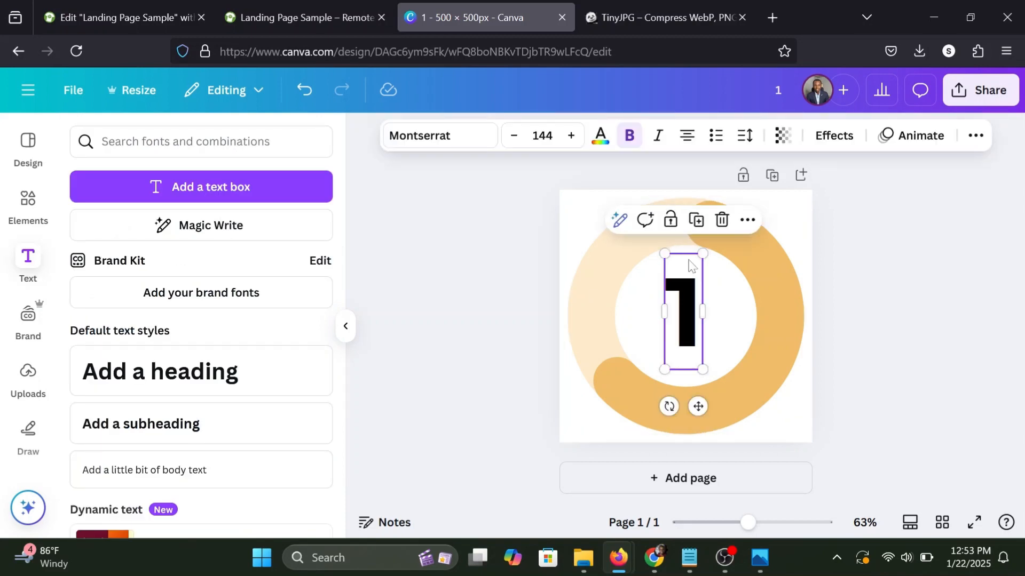
left_click(603, 142)
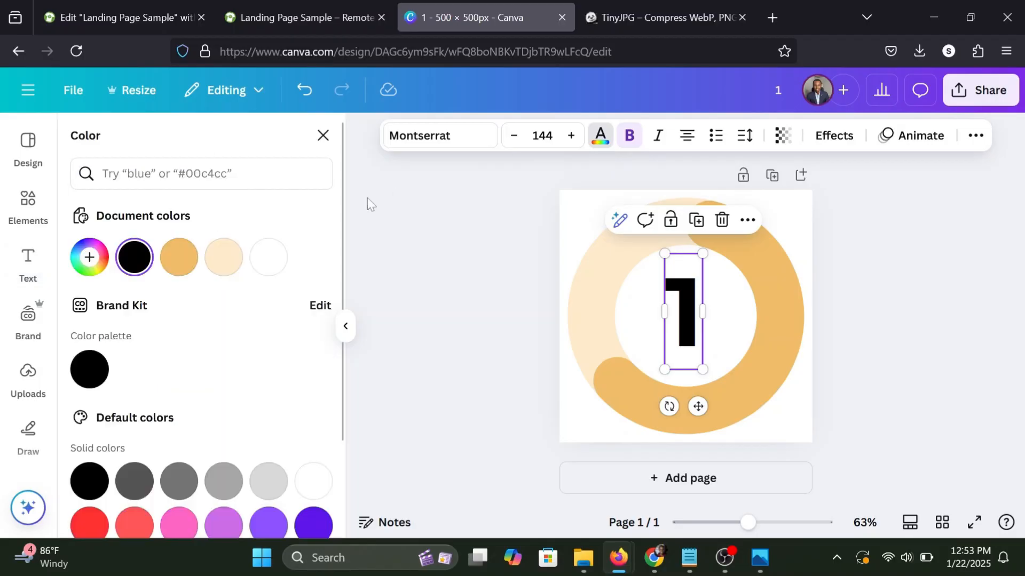
left_click(178, 258)
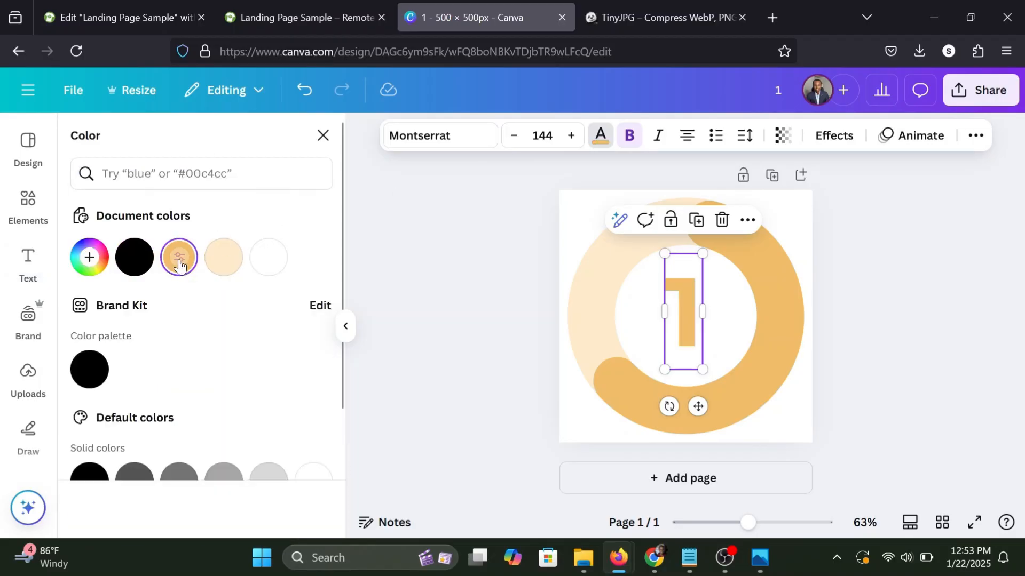
left_click(180, 261)
left_click(416, 305)
left_click(417, 305)
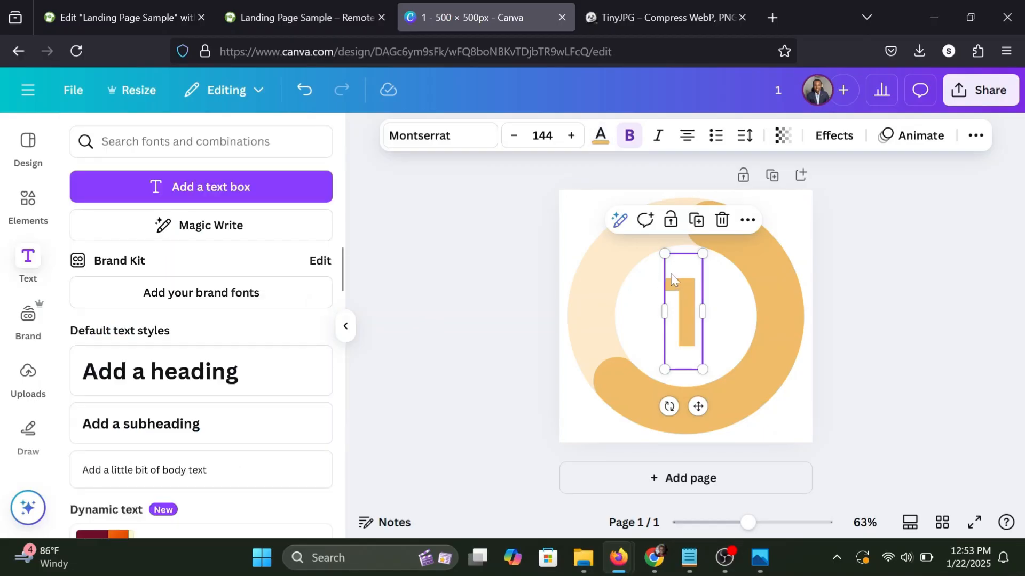
Enlarge the "1" further to a font size of 213 and centre it inside the ring.
left_click_drag(702, 254, 709, 231)
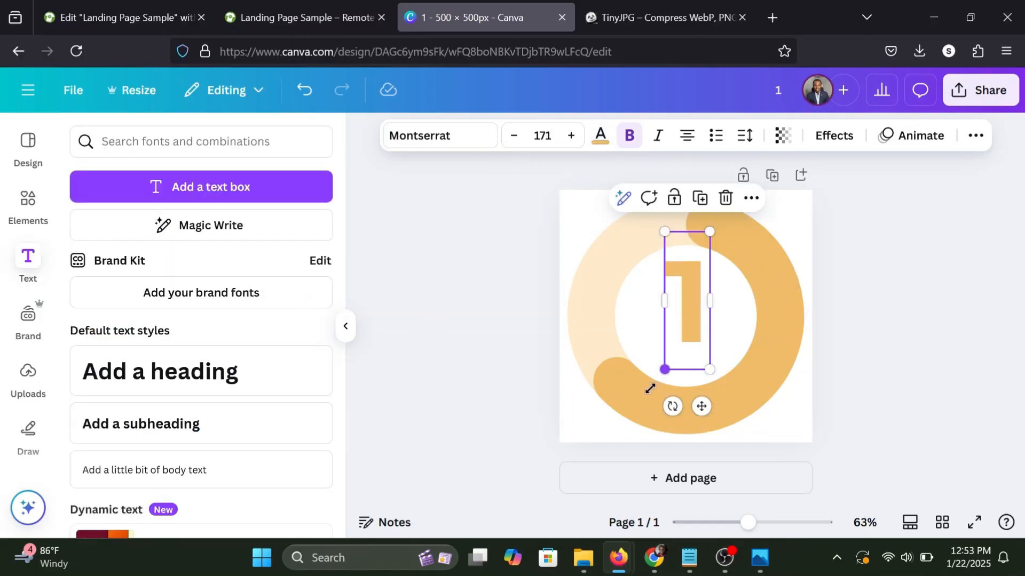
left_click_drag(664, 370, 653, 403)
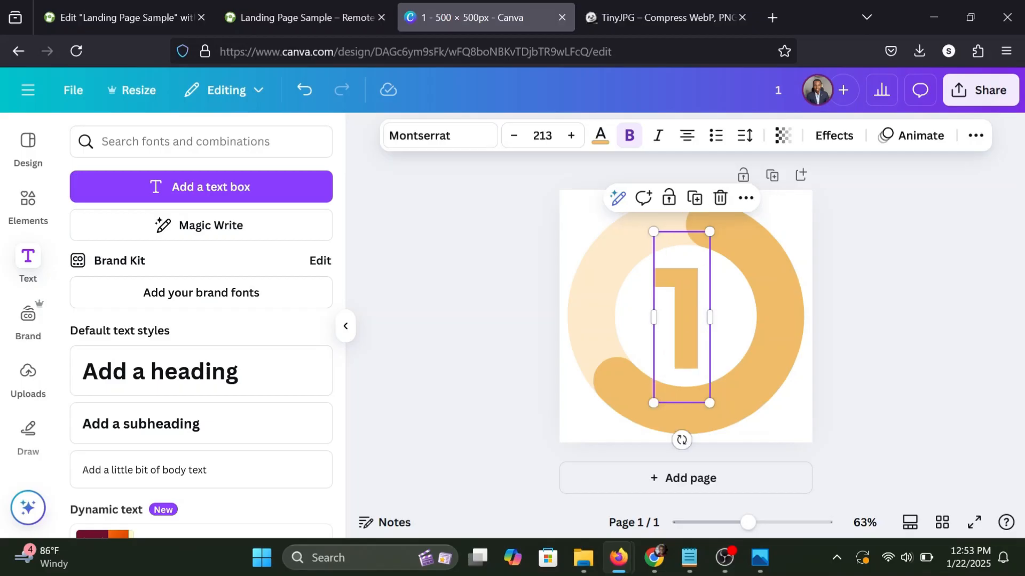
left_click(775, 341)
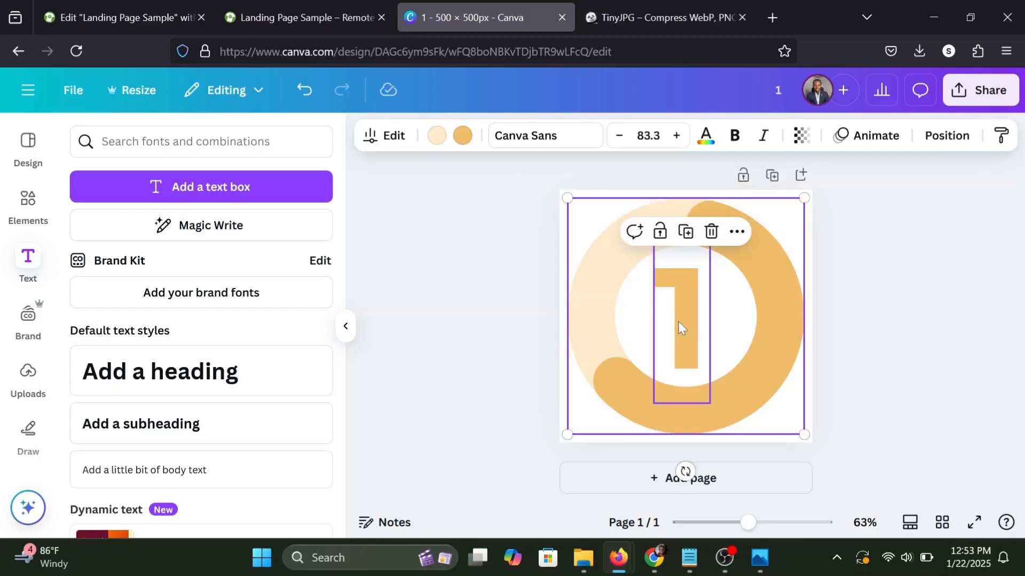
left_click_drag(678, 322, 681, 321)
left_click(987, 330)
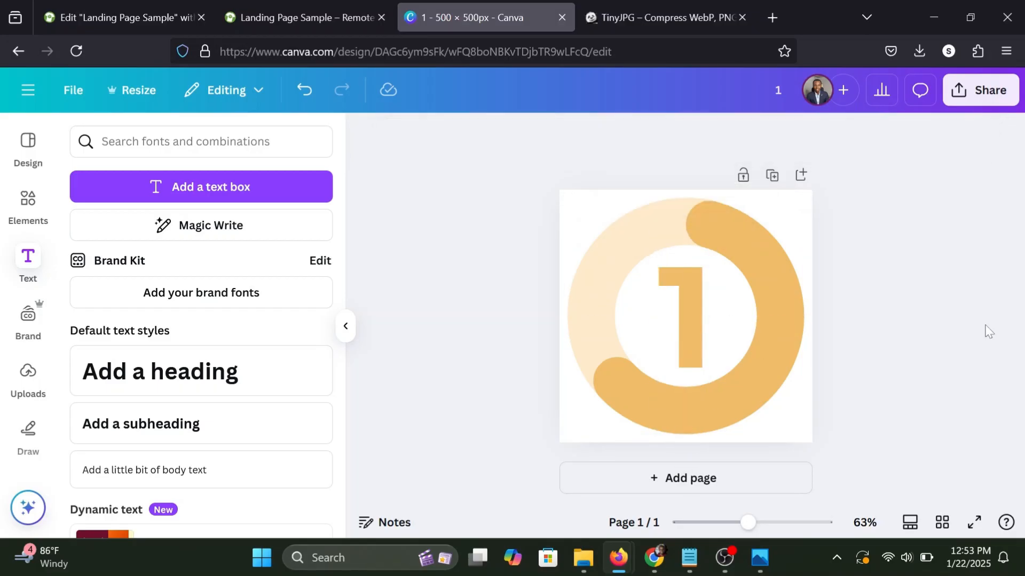
Set the progress ring chart's percentage to 25.
left_click(741, 211)
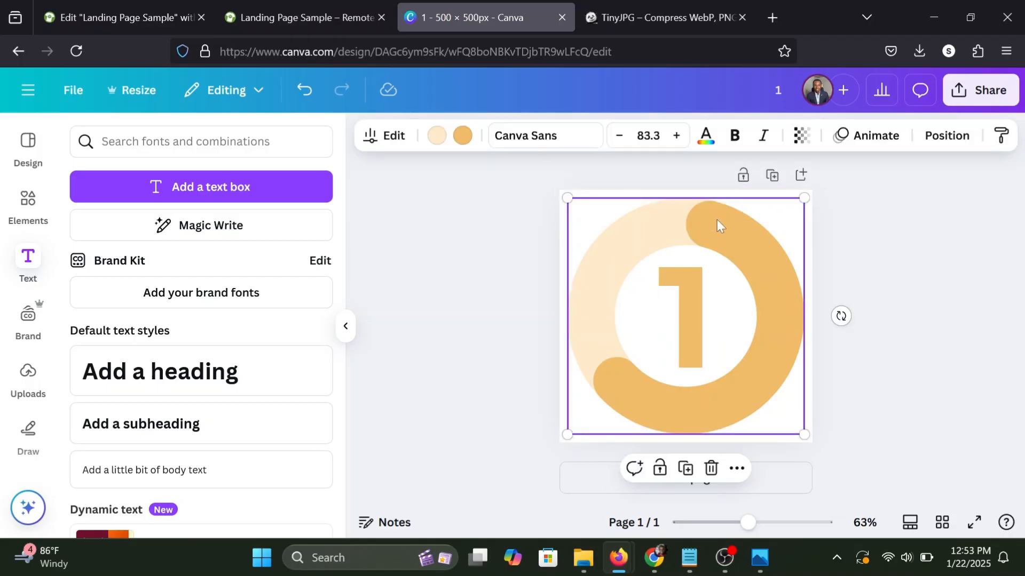
left_click(405, 136)
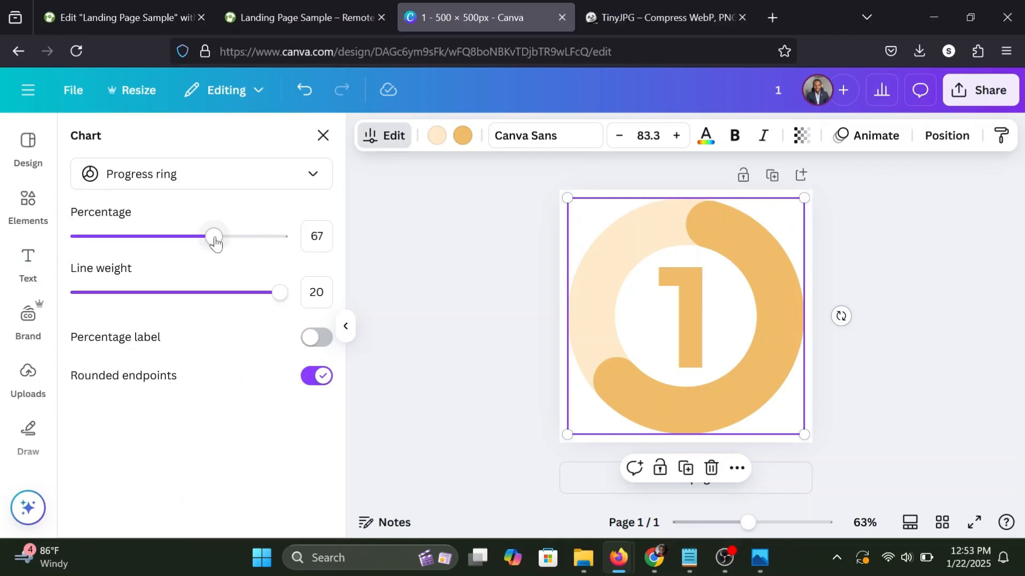
left_click_drag(214, 241, 150, 236)
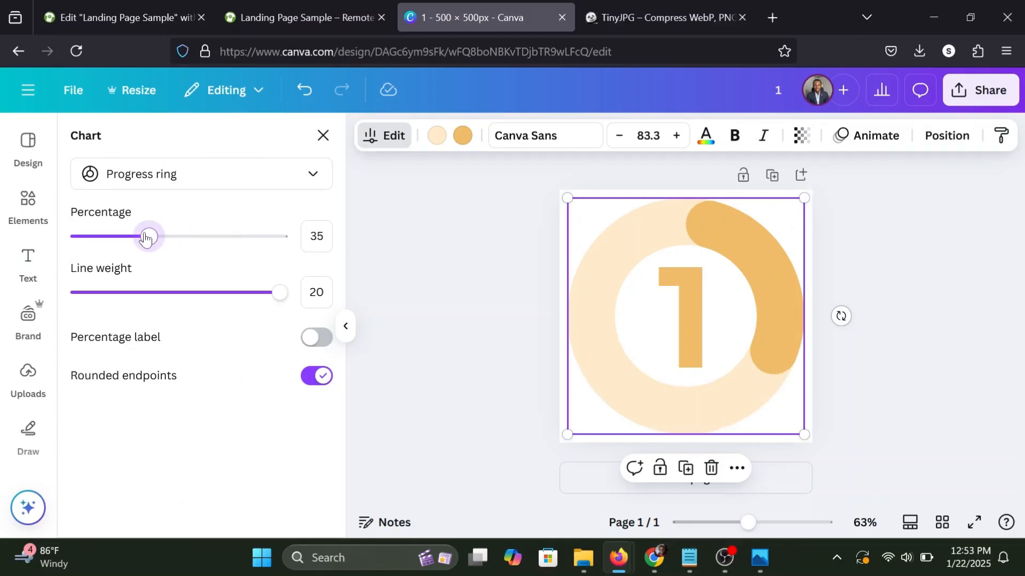
left_click_drag(145, 236, 129, 239)
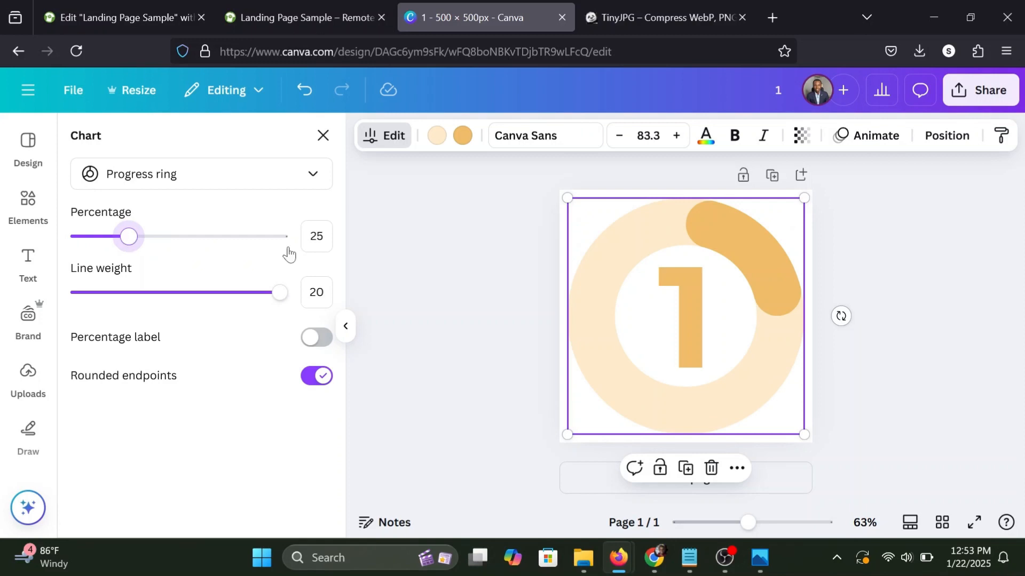
left_click(436, 273)
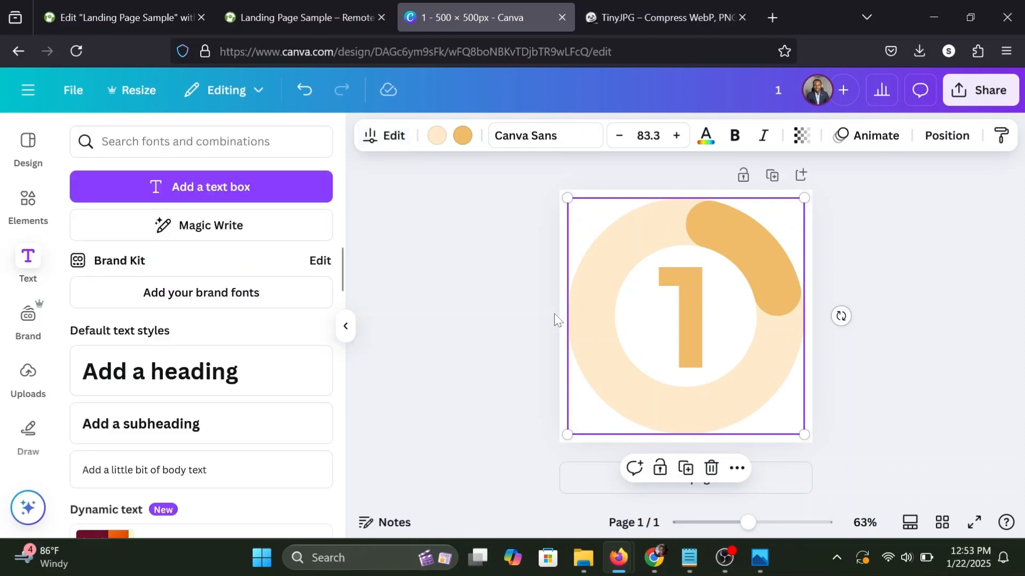
Duplicate the page and replace the number inside the ring on the copy with "2".
left_click(772, 175)
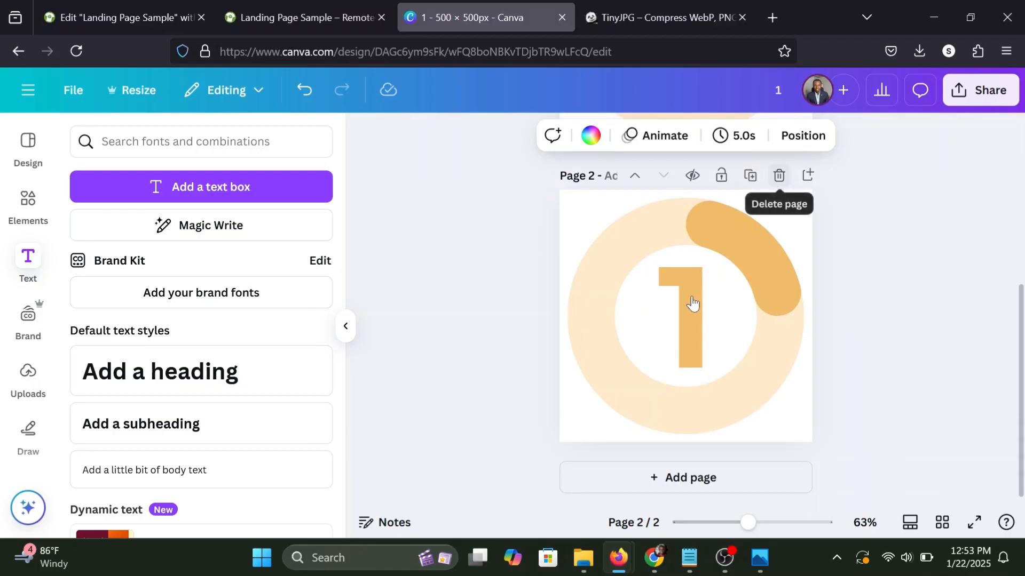
double_click(692, 304)
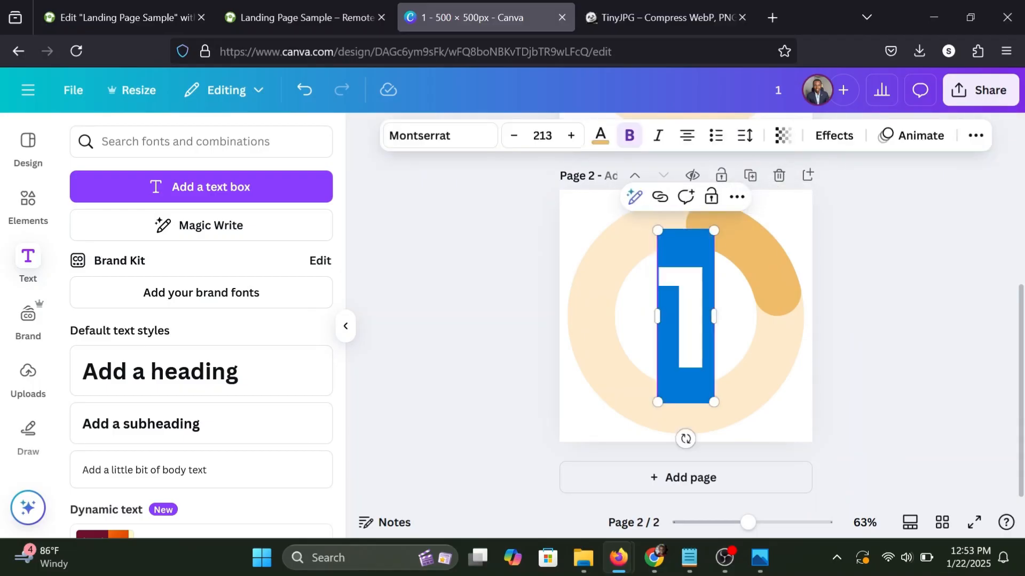
type("2")
left_click(835, 264)
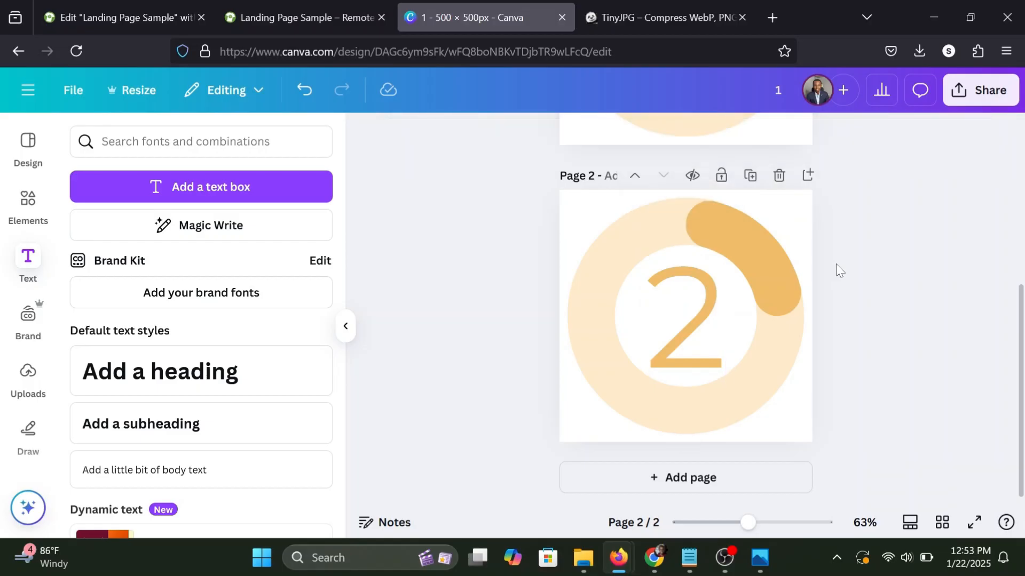
Open the font choices for the "2" on the second page.
left_click(681, 288)
left_click(474, 142)
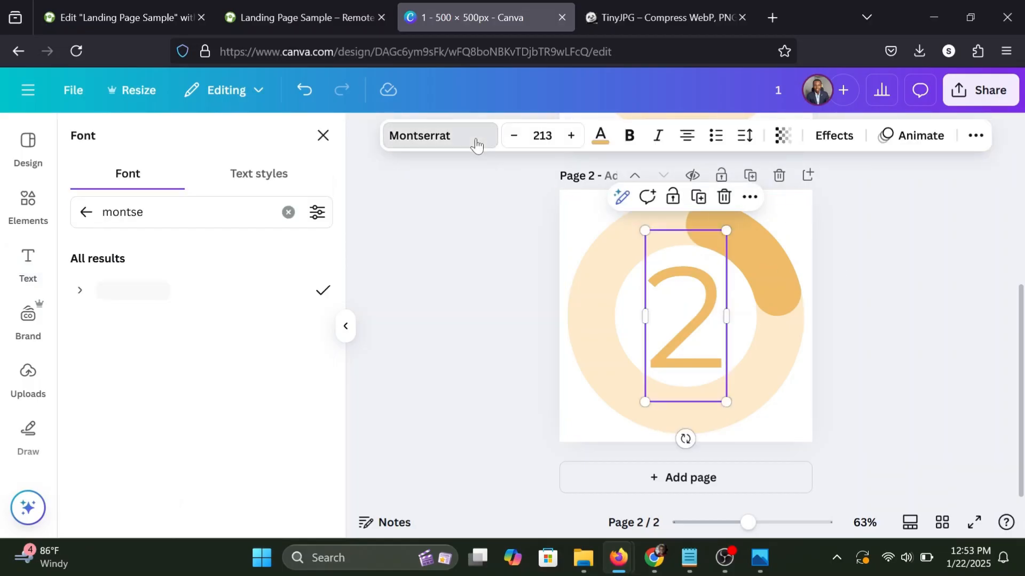
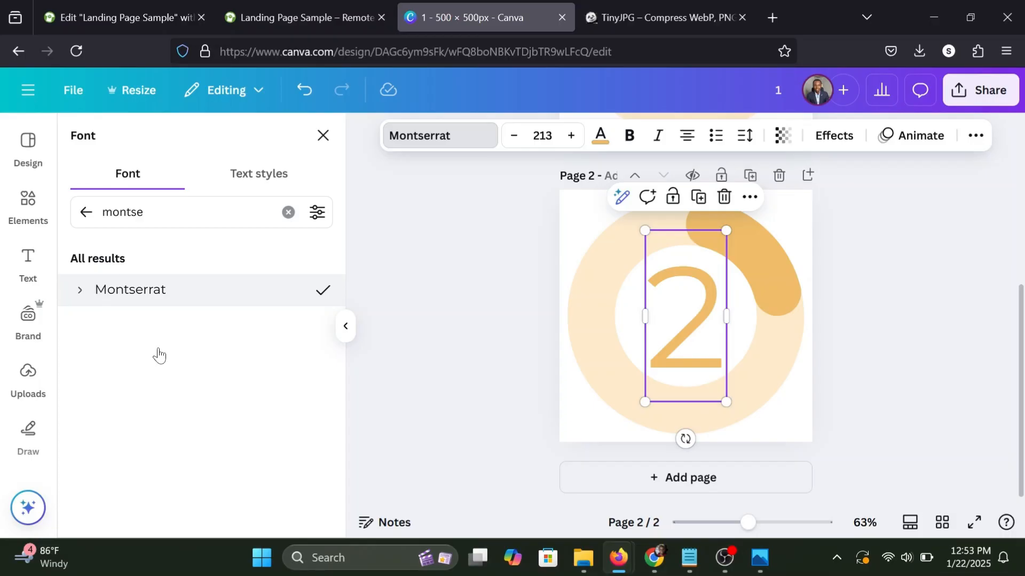
Set the "2" to Montserrat Black and the second page's progress ring to 50 percent.
scroll(153, 390, "down", 2)
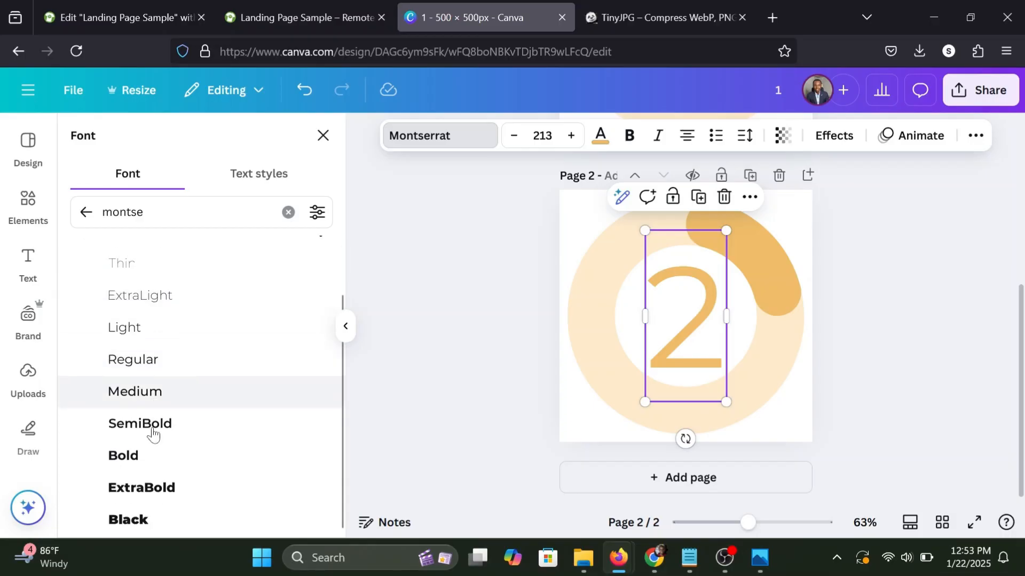
left_click(131, 521)
left_click(575, 334)
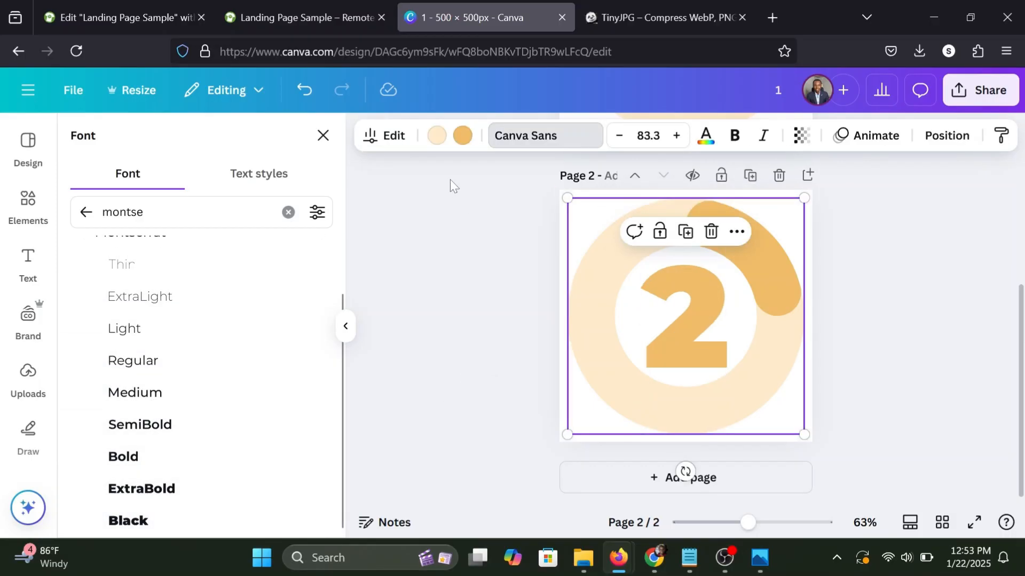
left_click(392, 138)
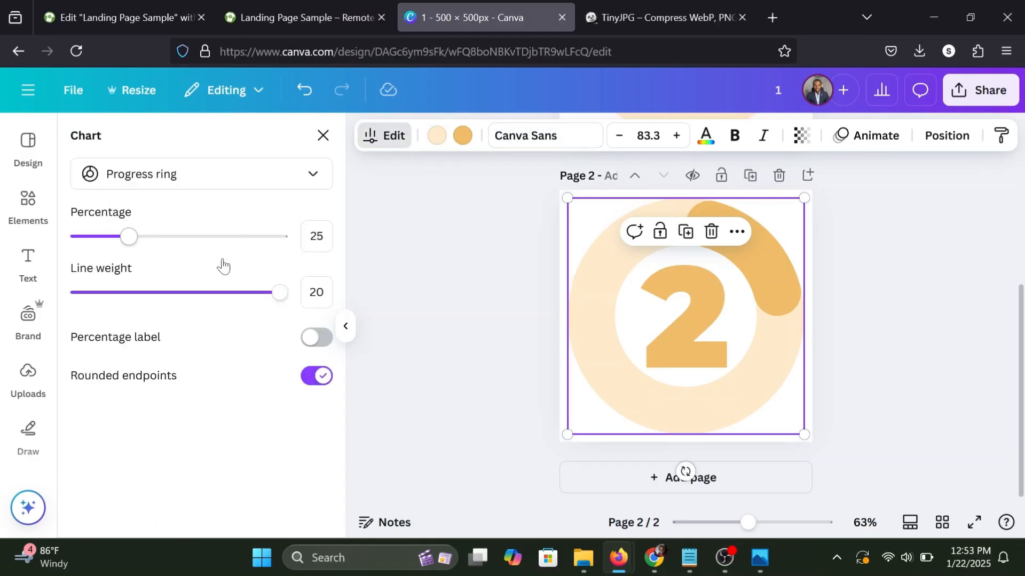
left_click(180, 236)
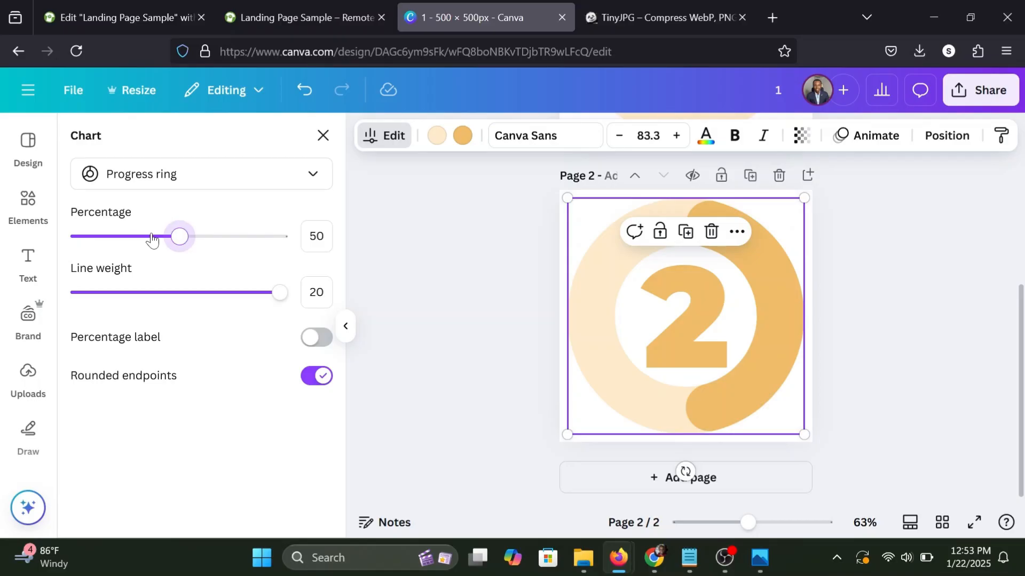
key("Escape")
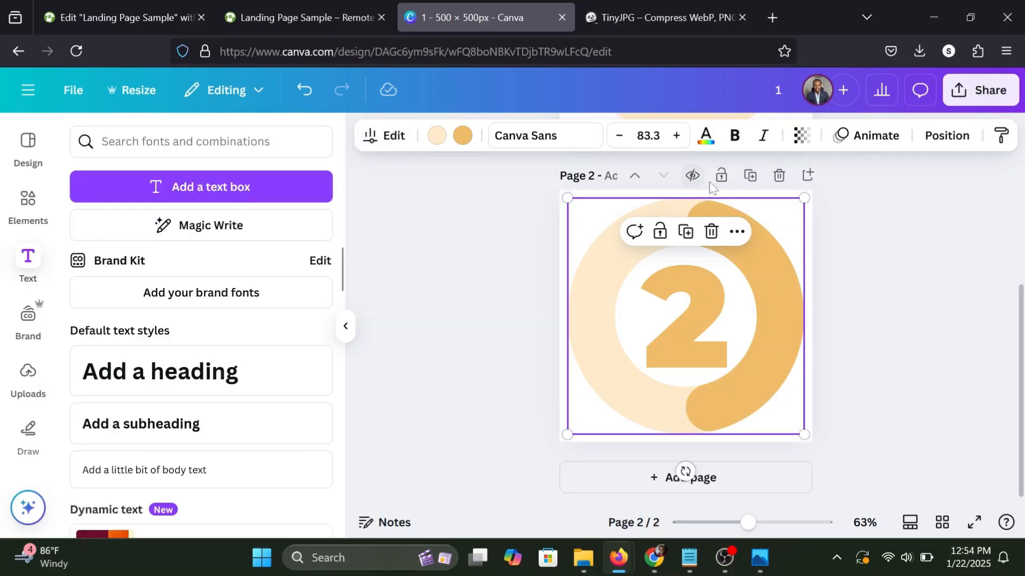
Duplicate the second page and replace the number on the copy with "3".
left_click(752, 177)
double_click(692, 285)
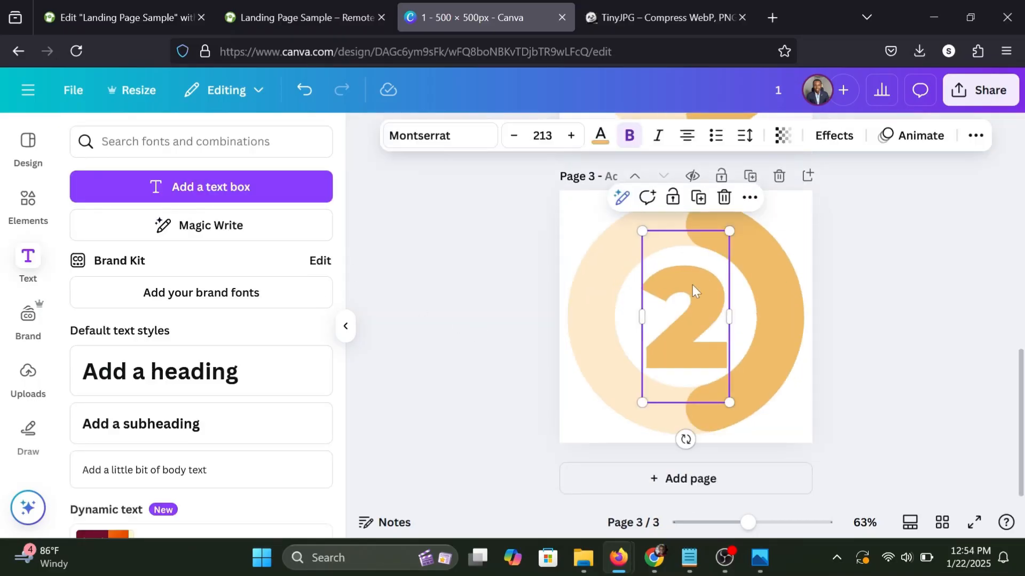
type("3")
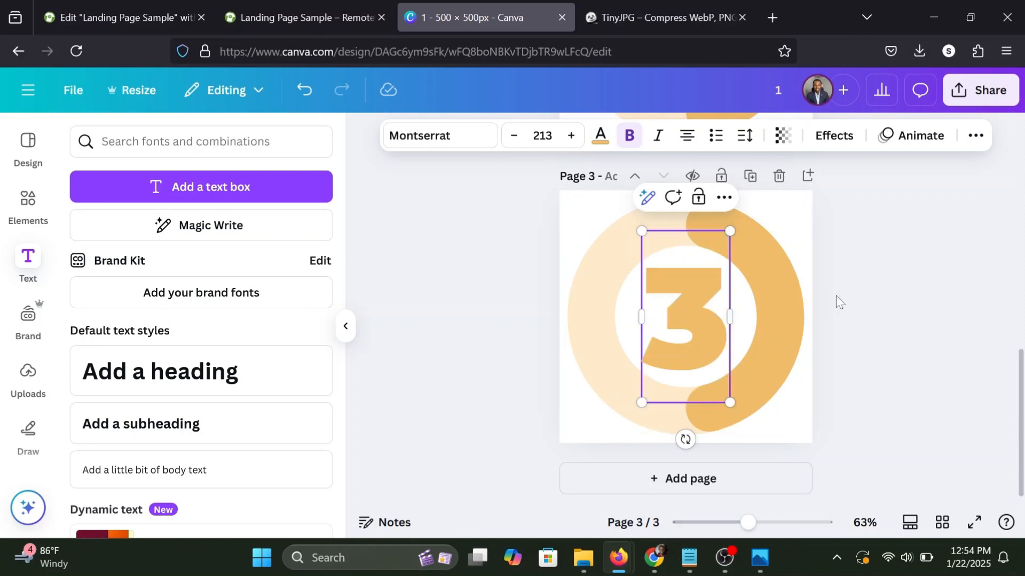
Set the third page's progress ring to 75 percent.
left_click(776, 270)
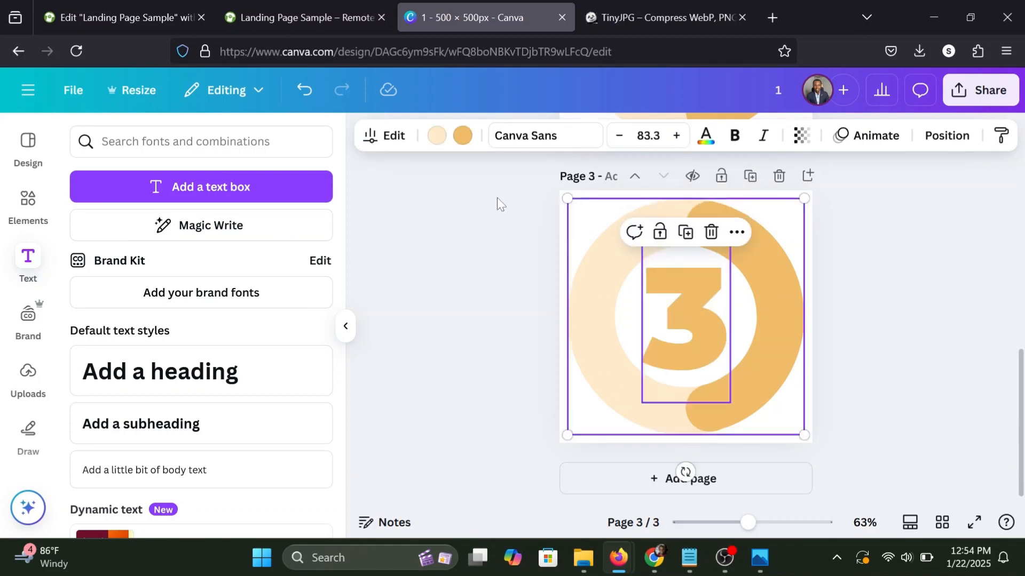
left_click(384, 137)
left_click_drag(188, 238, 231, 242)
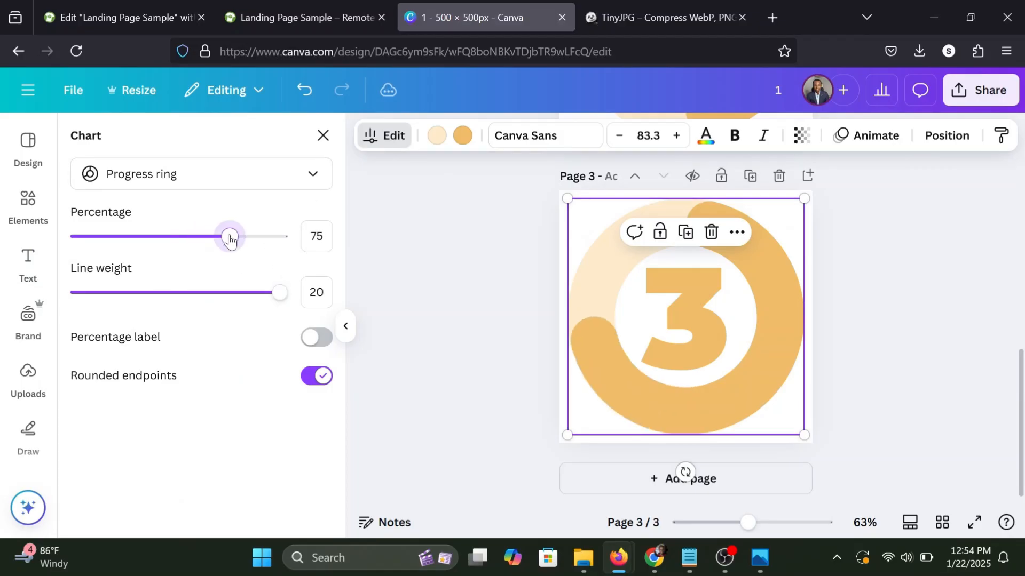
left_click(482, 294)
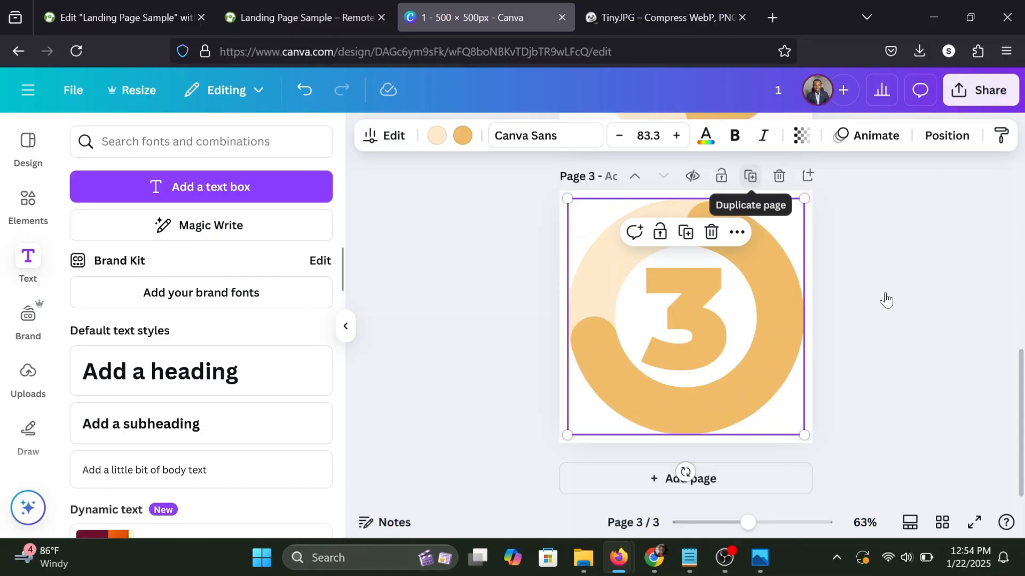
Duplicate the third page and replace the number on the copy with "4".
double_click(687, 299)
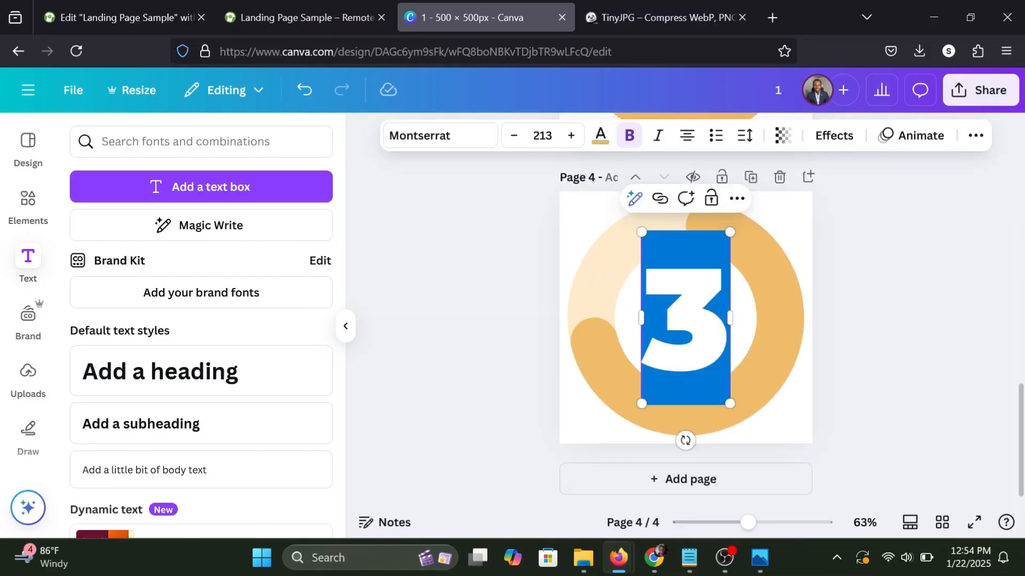
type("4")
Raise the fourth page's progress ring percentage to its maximum so the ring is completely filled.
left_click(613, 307)
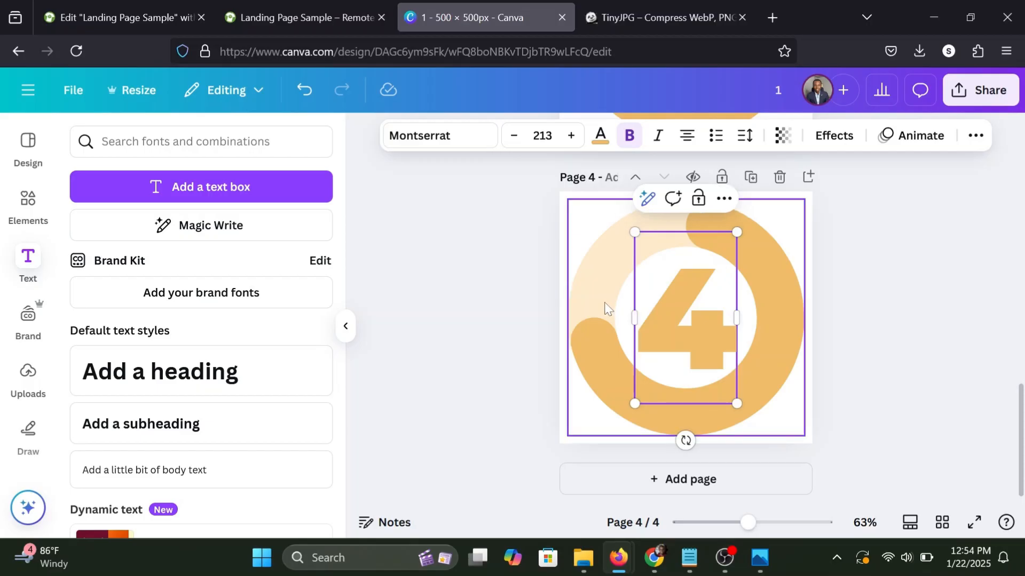
left_click(382, 137)
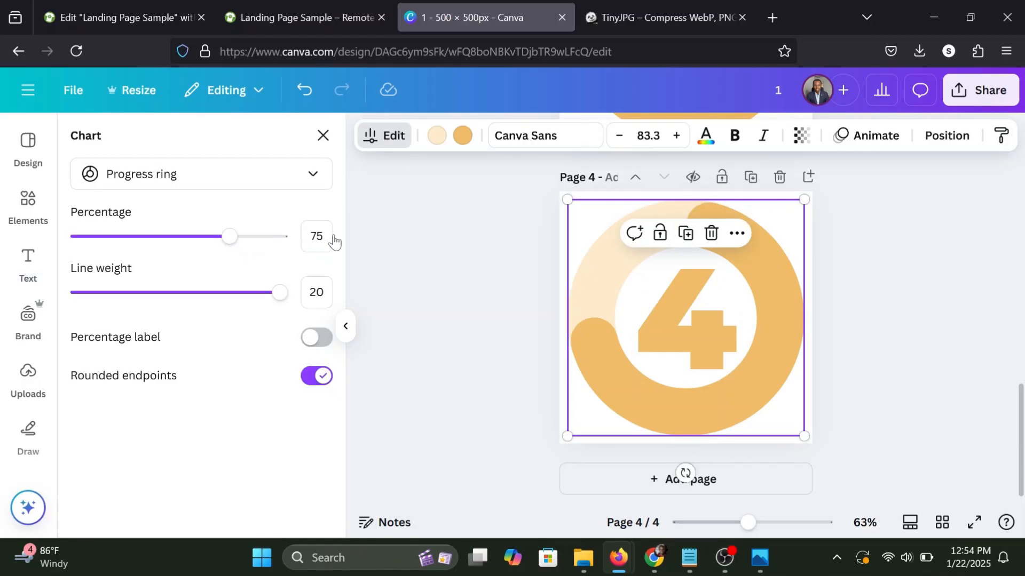
left_click_drag(229, 236, 443, 254)
left_click(443, 254)
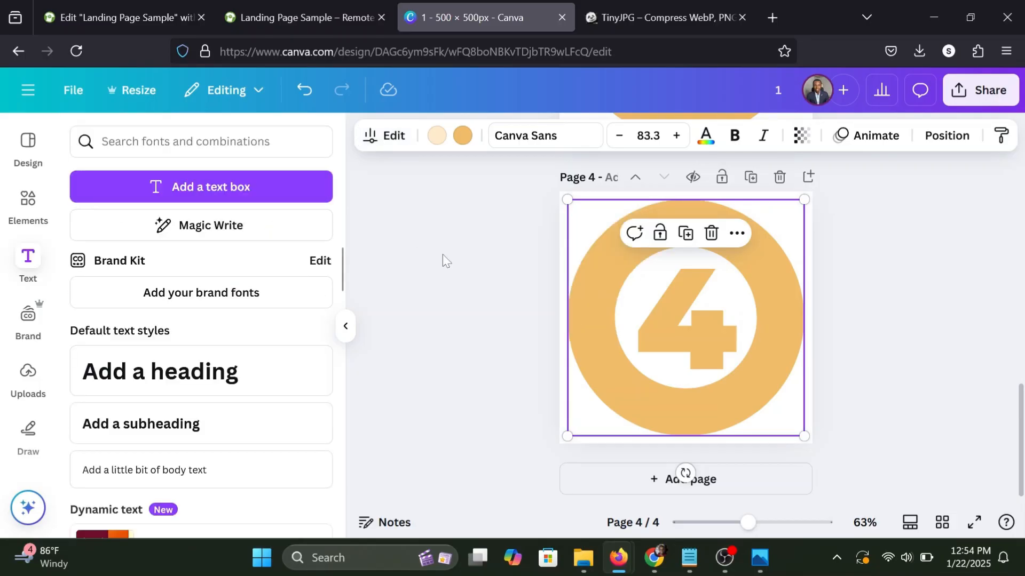
Download all four pages of the design as PNG files at 500 × 500 px.
scroll(863, 276, "up", 15)
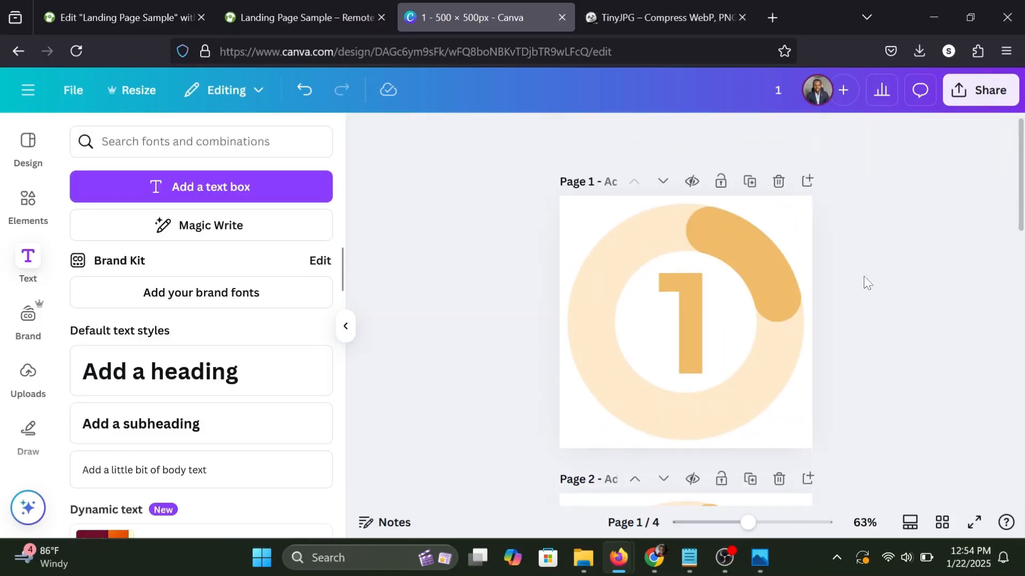
left_click(980, 107)
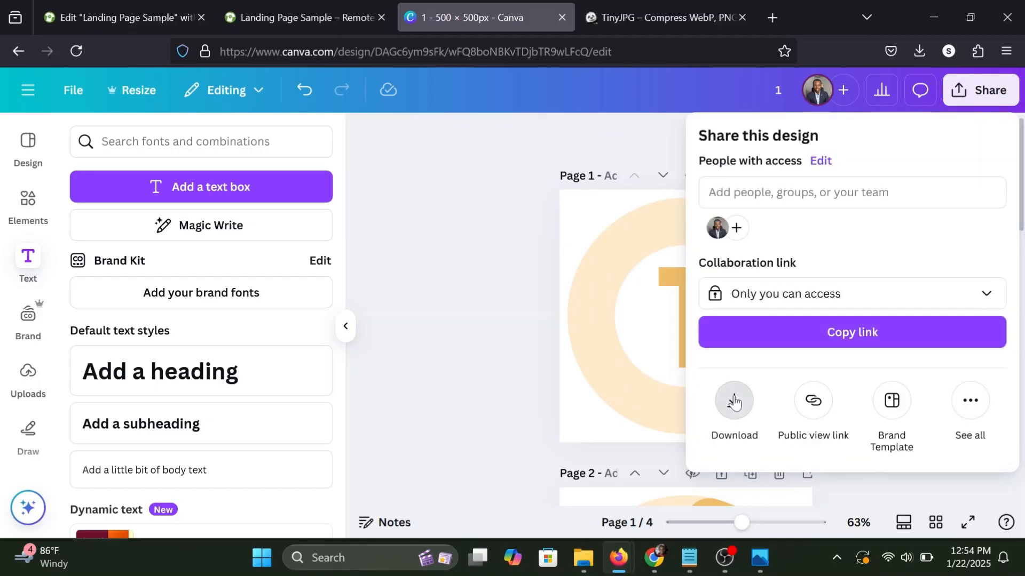
left_click(734, 401)
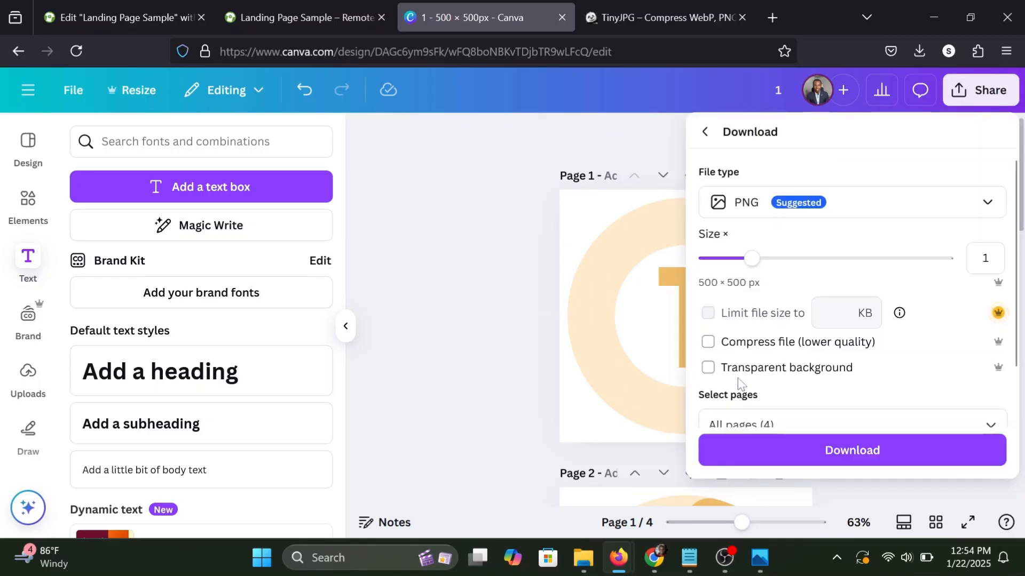
scroll(722, 341, "down", 2)
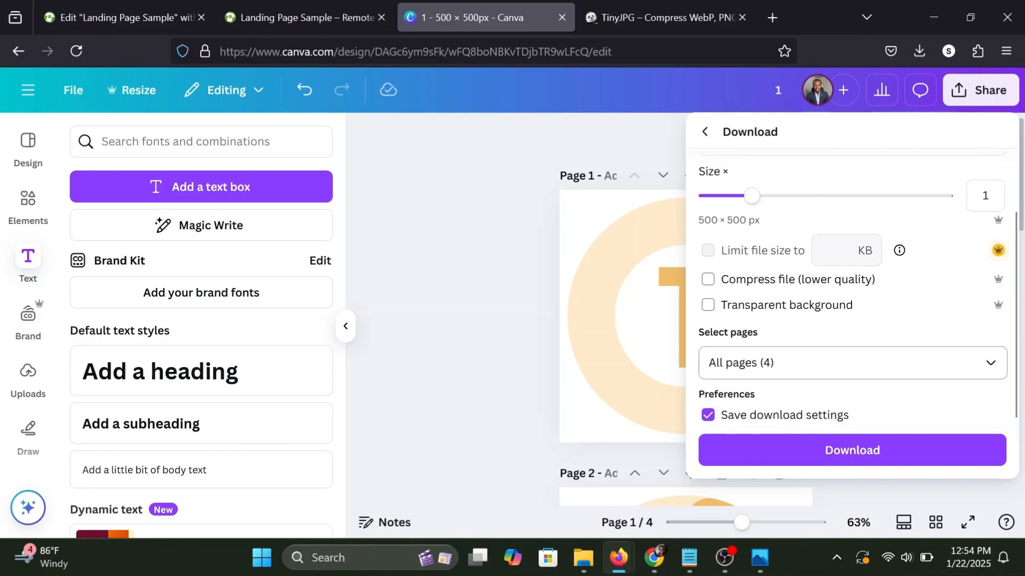
scroll(789, 395, "up", 2)
scroll(789, 396, "down", 1)
scroll(776, 449, "down", 2)
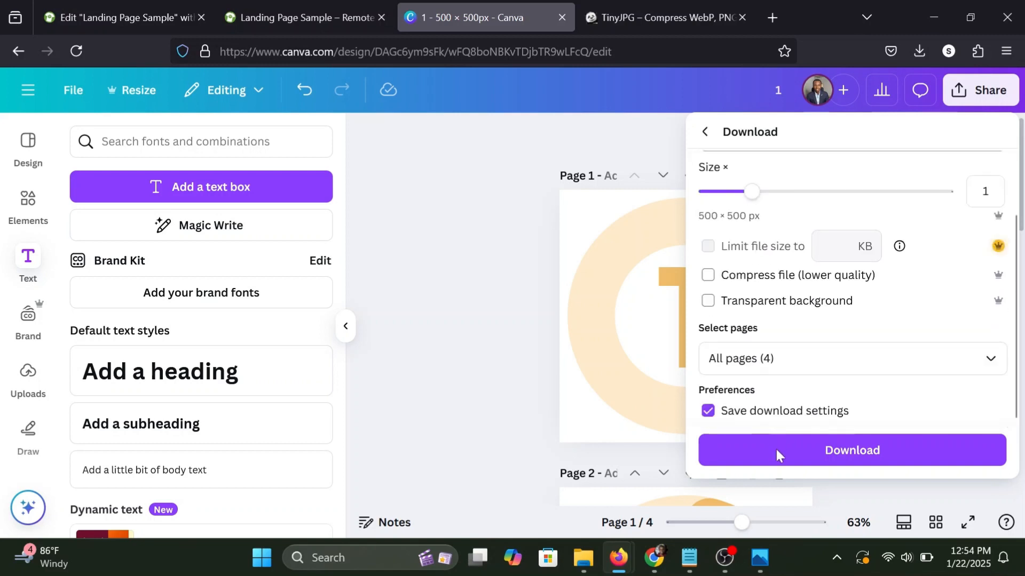
left_click(753, 451)
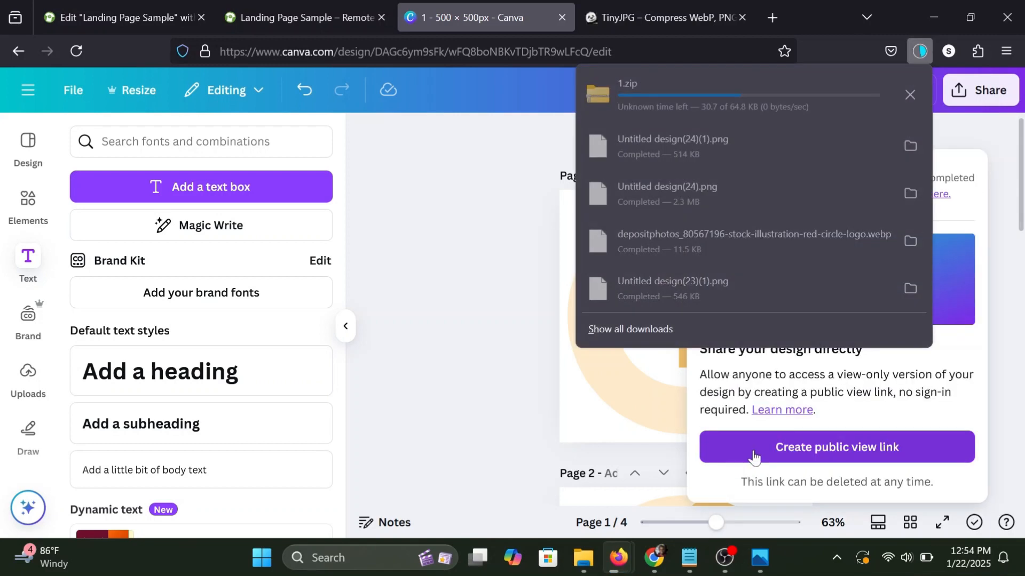
left_click(459, 158)
left_click(457, 155)
Return to the Elementor page and extract the downloaded archive "1" in the Downloads folder in File Explorer.
left_click(123, 17)
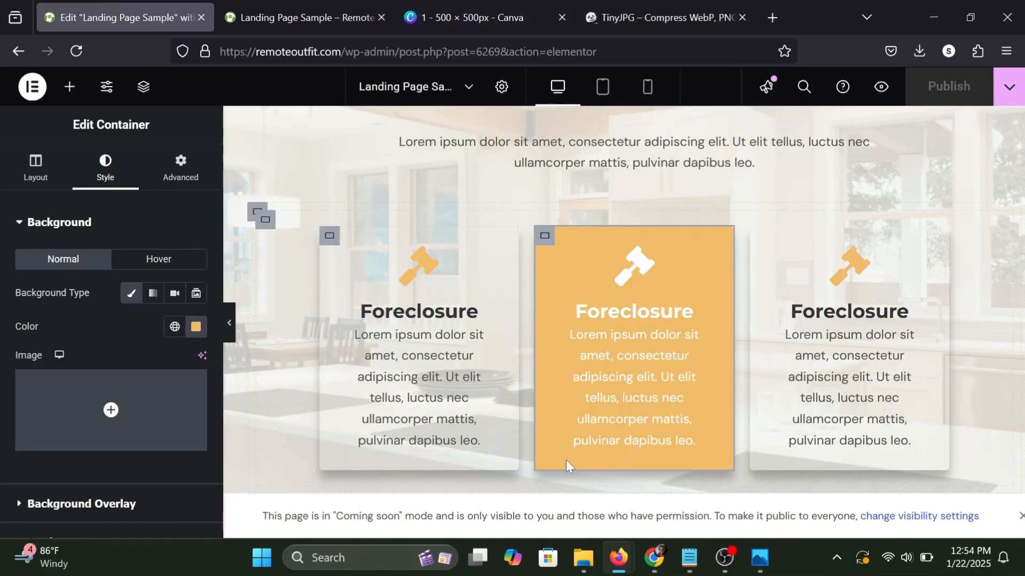
left_click(584, 558)
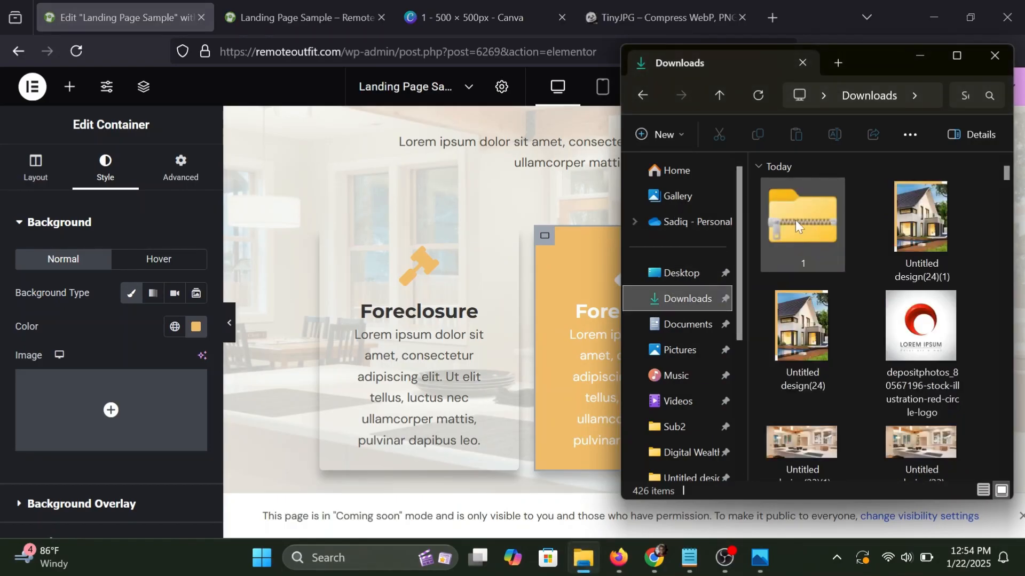
left_click(795, 220)
right_click(795, 220)
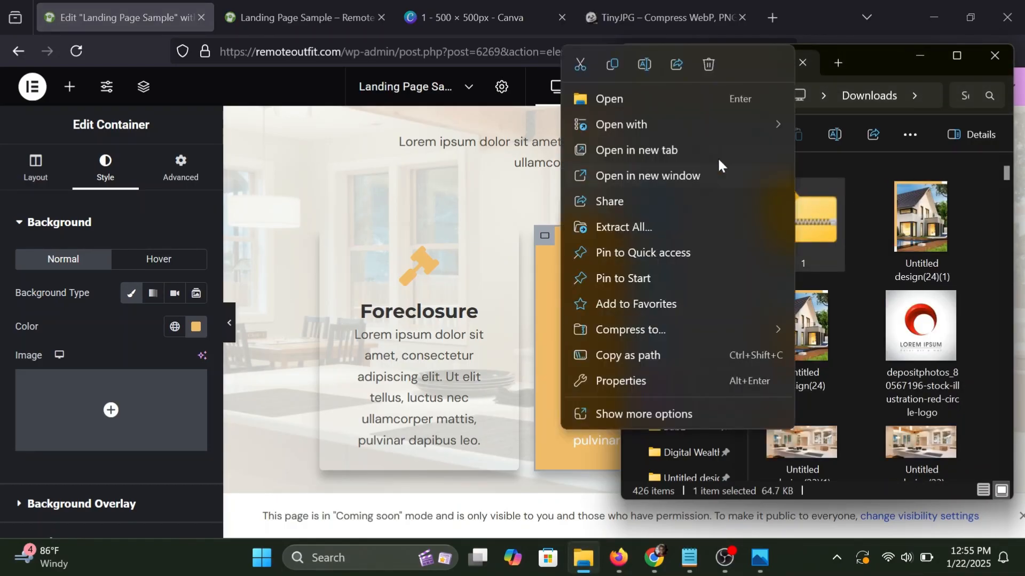
left_click(627, 221)
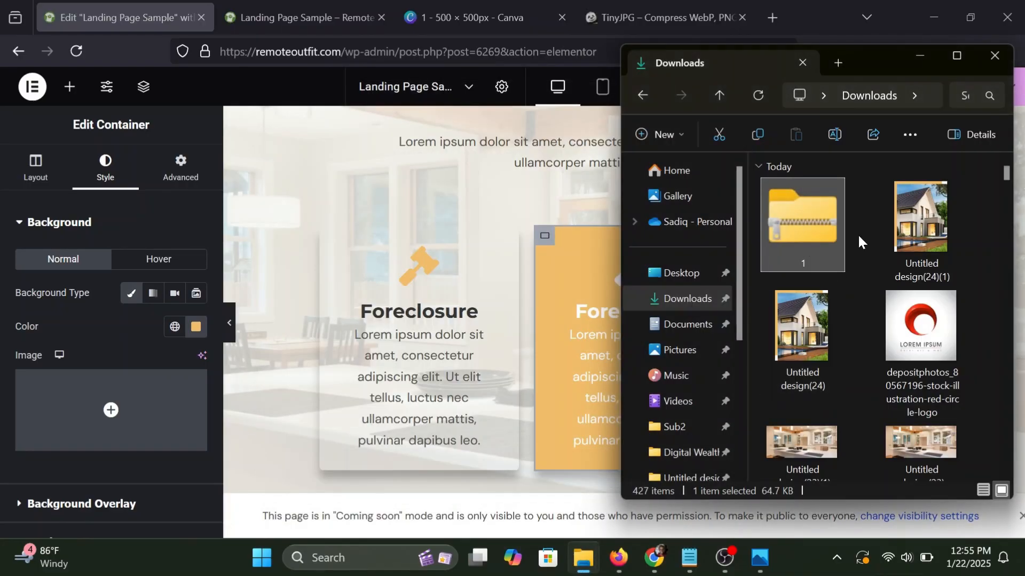
left_click(857, 234)
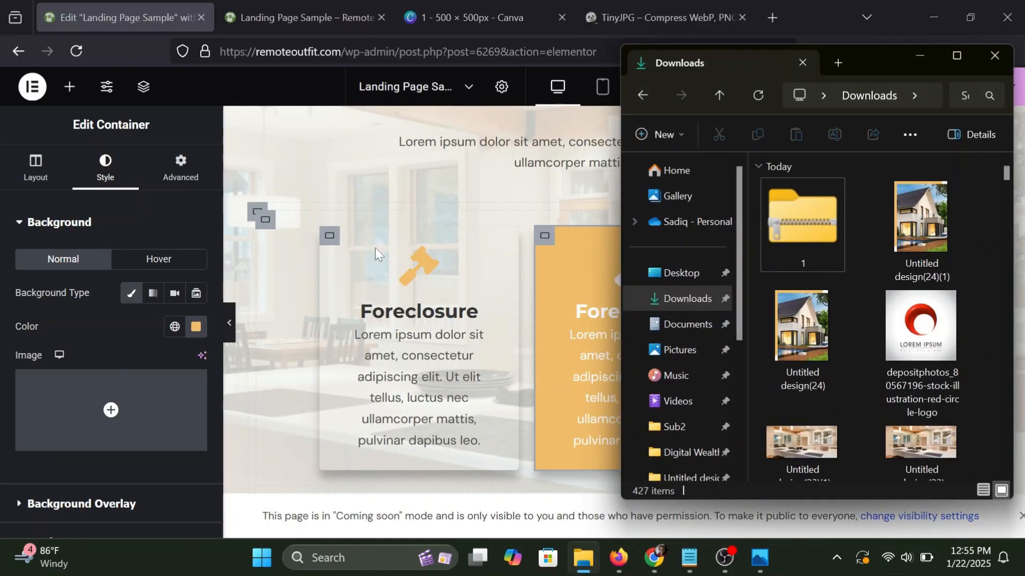
Duplicate the first card container in the "How It Works" section and preview the card row at full width.
left_click(327, 242)
right_click(329, 237)
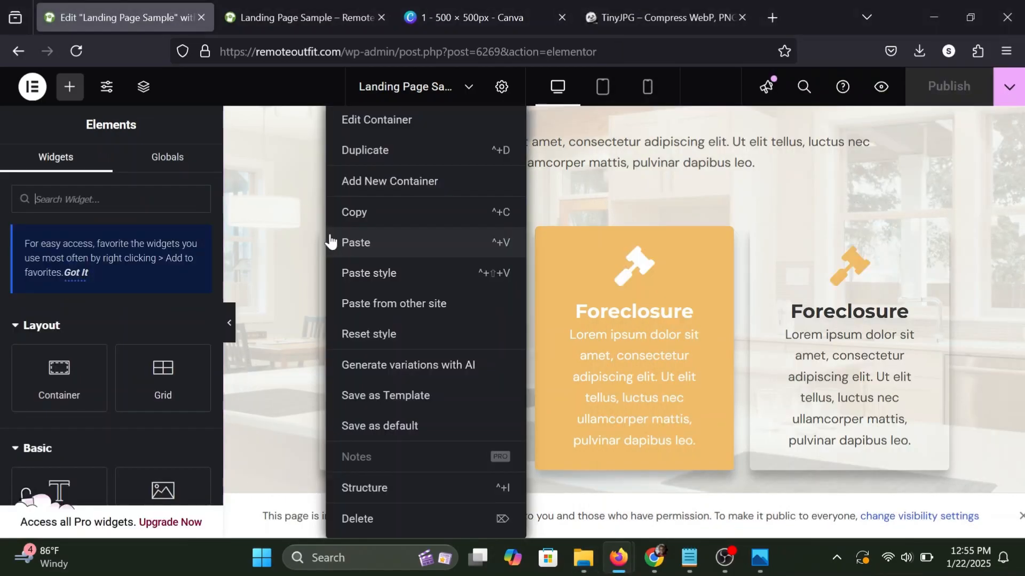
left_click(638, 264)
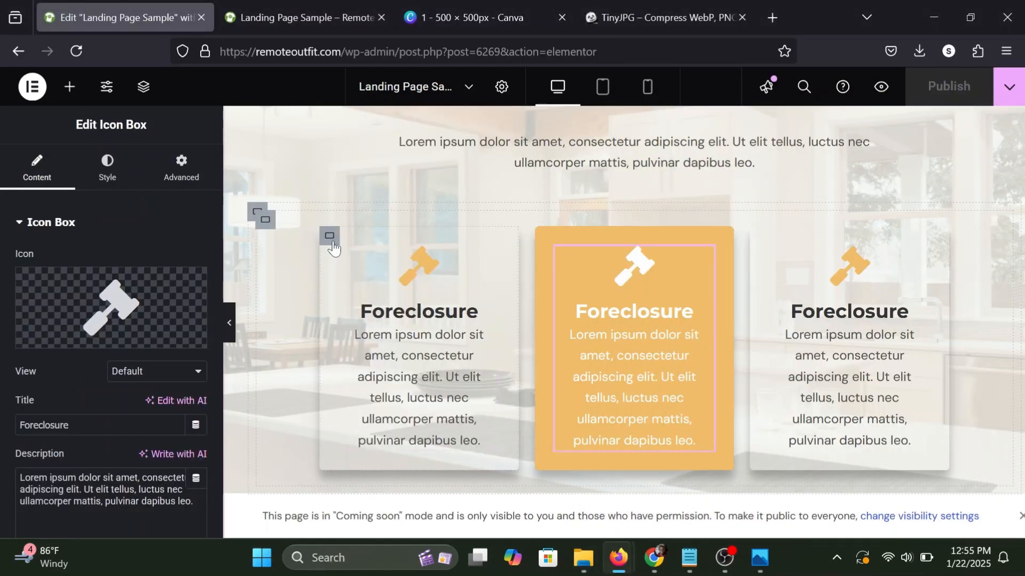
right_click(324, 243)
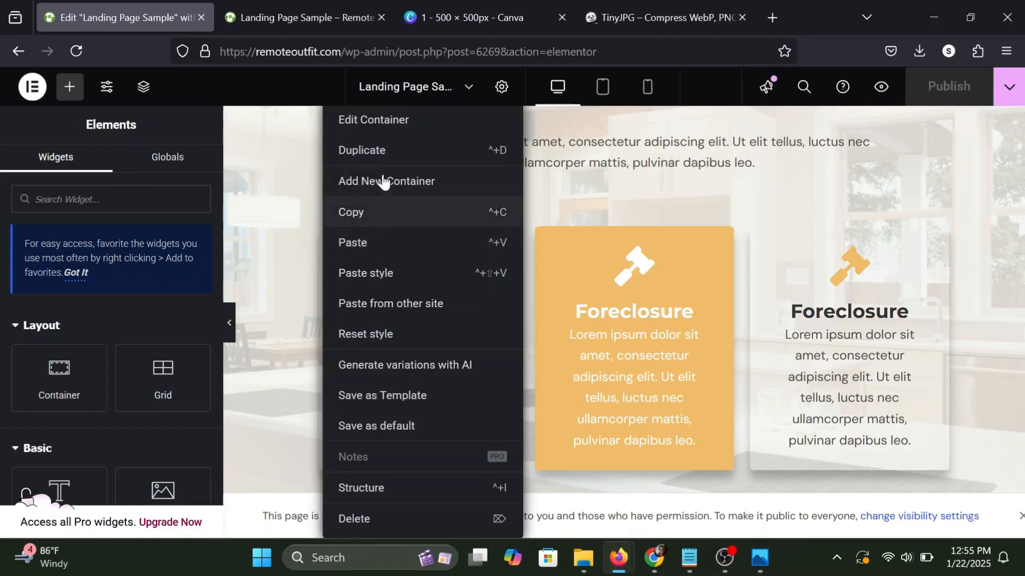
left_click(382, 155)
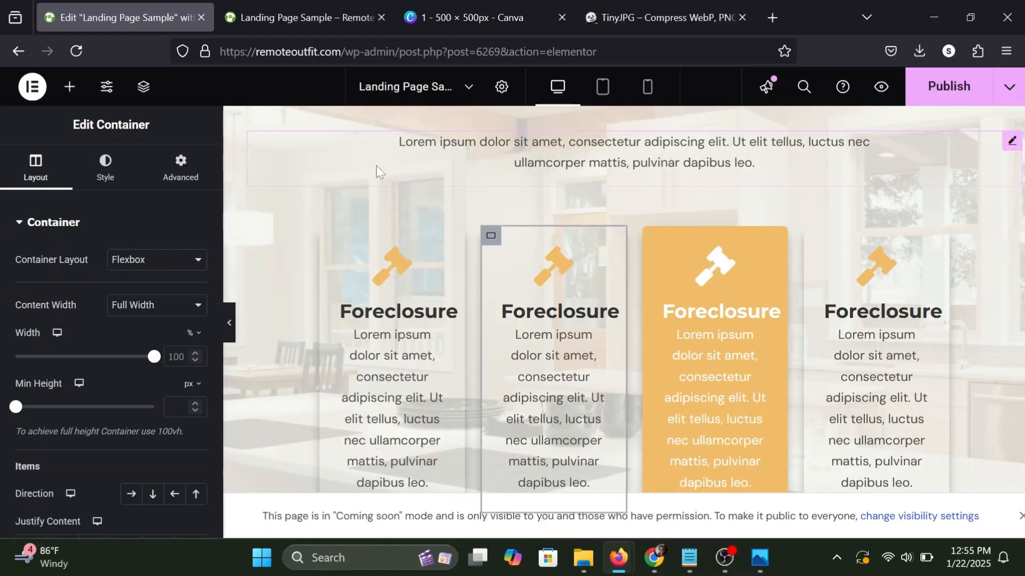
left_click(231, 325)
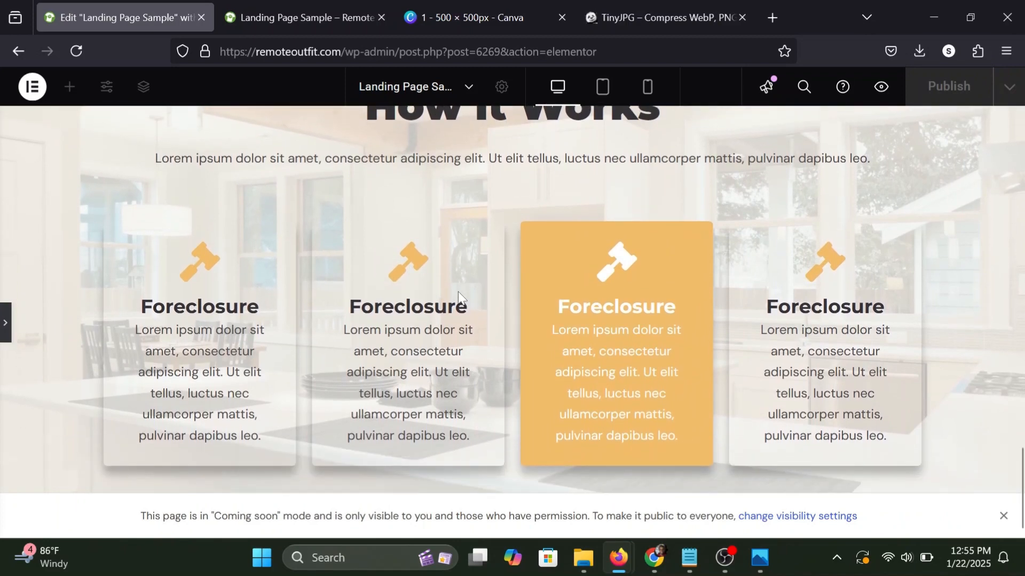
left_click(5, 315)
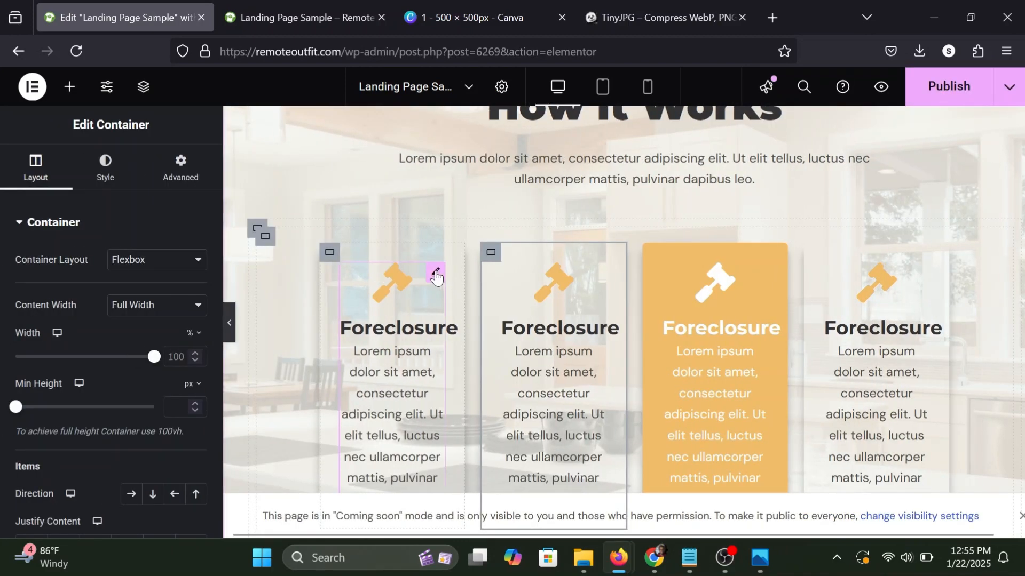
Give the first card container in the "How it Works" section a classic background in white, #FFFFFF.
left_click(436, 275)
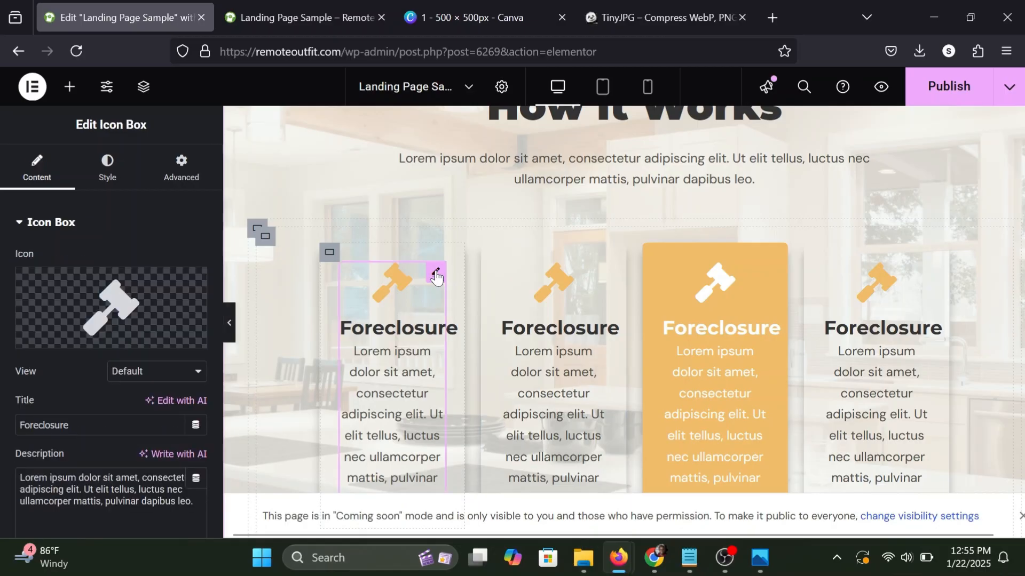
left_click(329, 253)
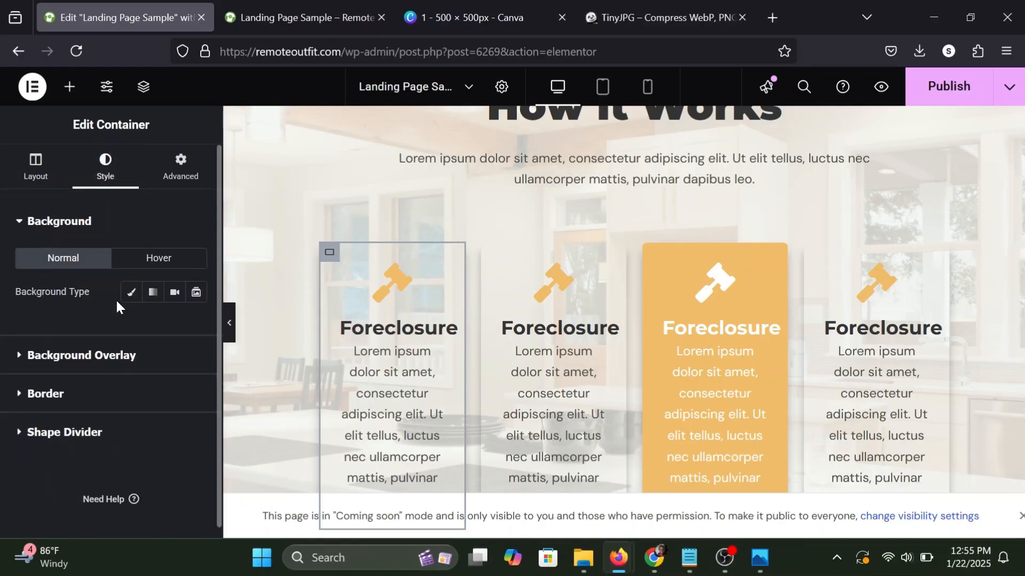
scroll(116, 302, "down", 1)
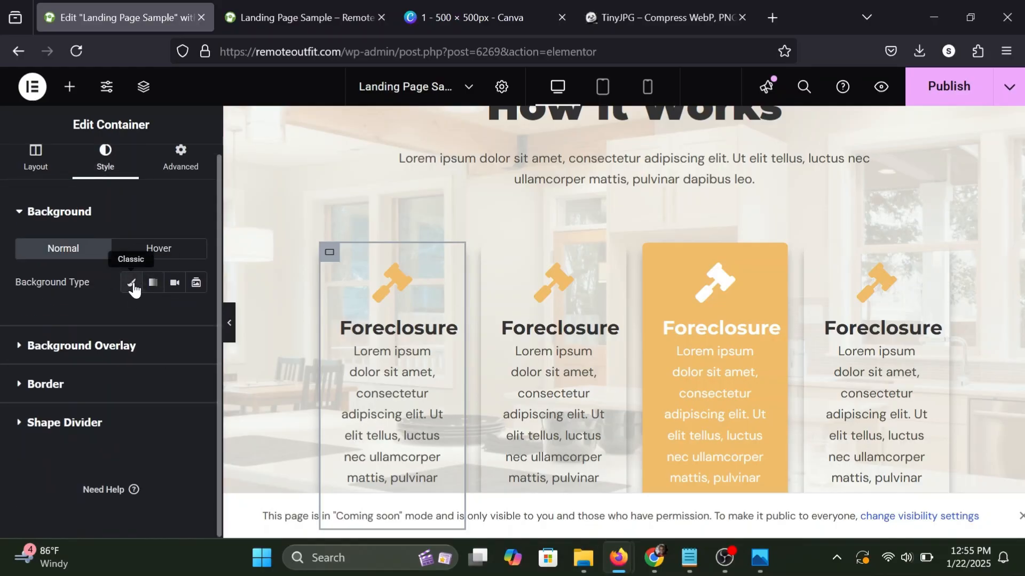
left_click(133, 284)
left_click(196, 316)
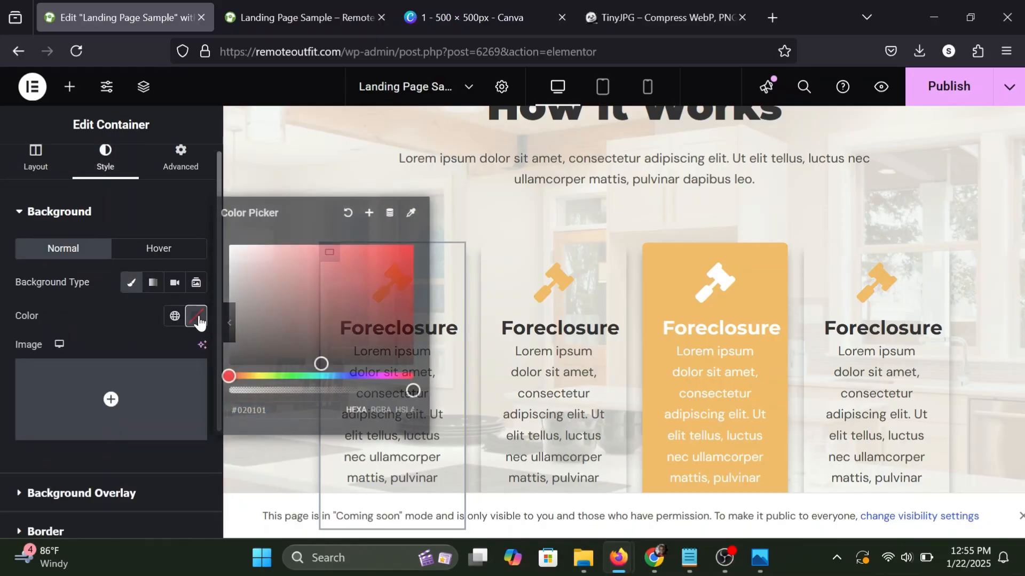
left_click_drag(273, 281, 204, 219)
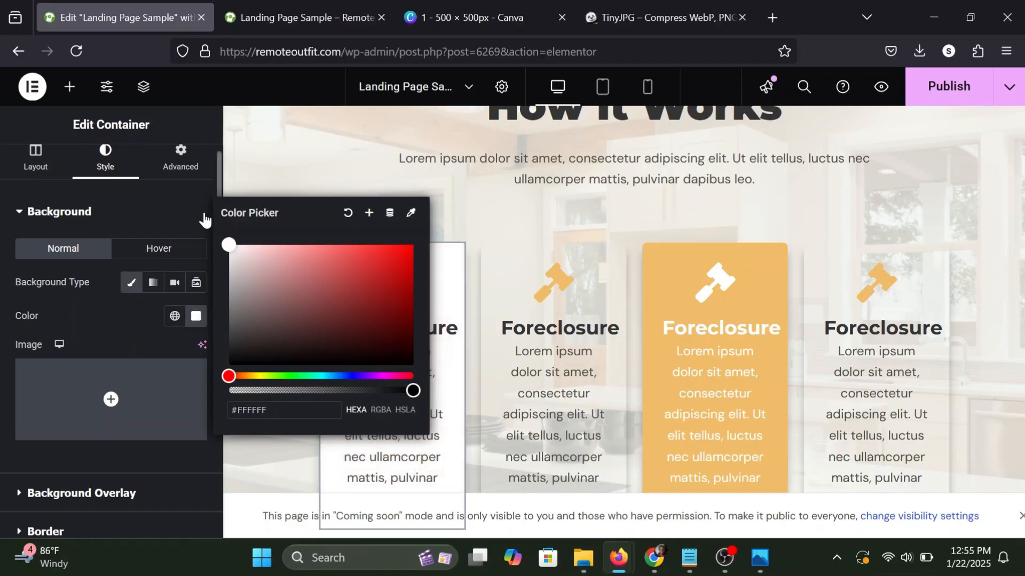
left_click(122, 314)
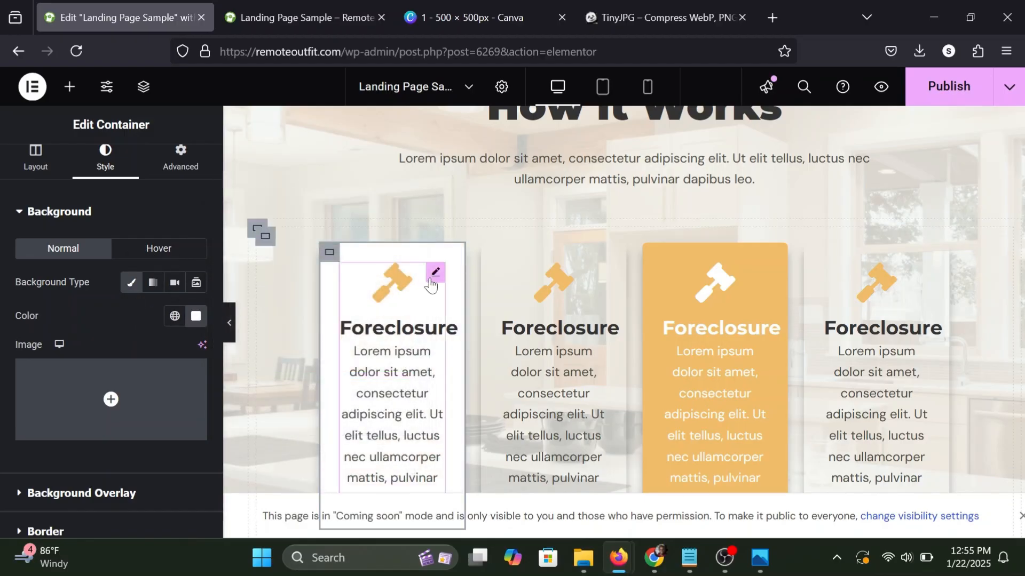
Remove the gavel icon from the first card's icon box and add an Image widget above its title.
left_click(433, 281)
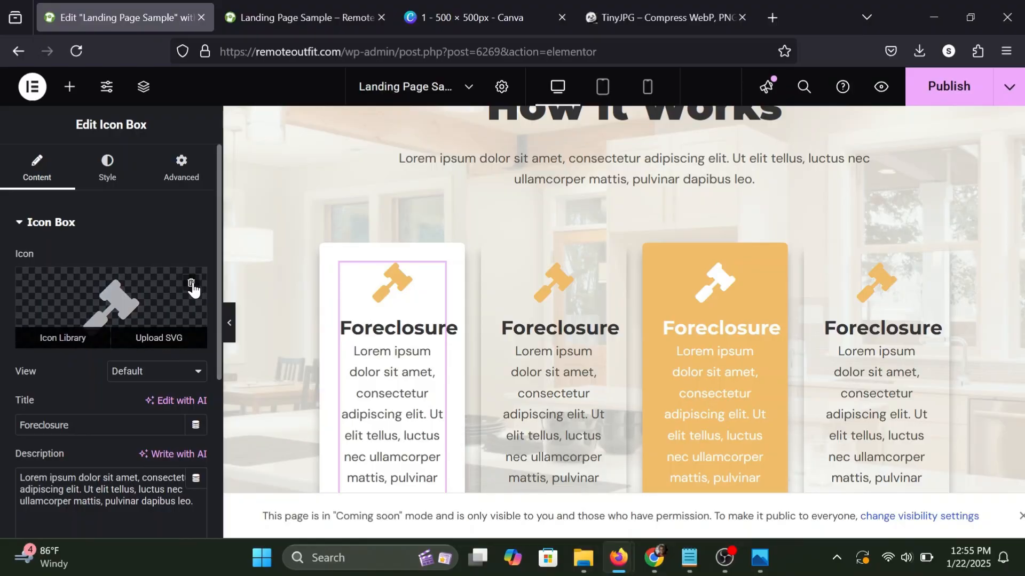
left_click(191, 286)
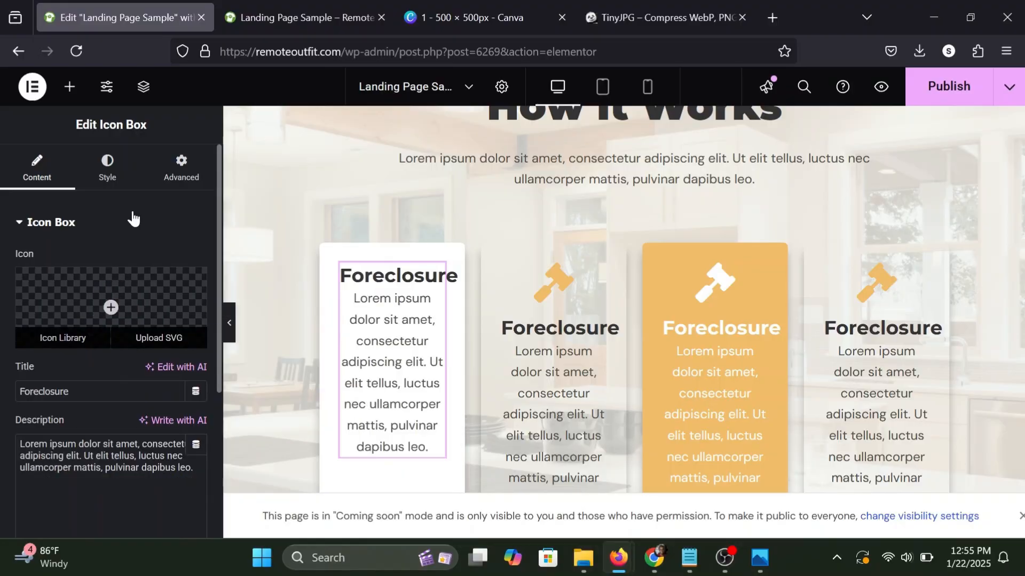
left_click(70, 91)
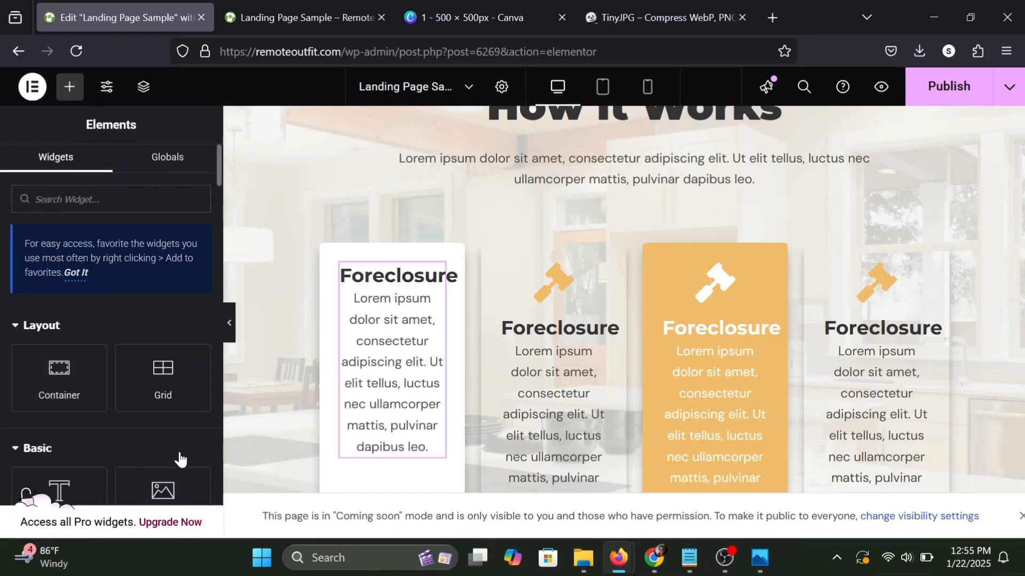
scroll(180, 459, "down", 2)
left_click_drag(163, 427, 369, 271)
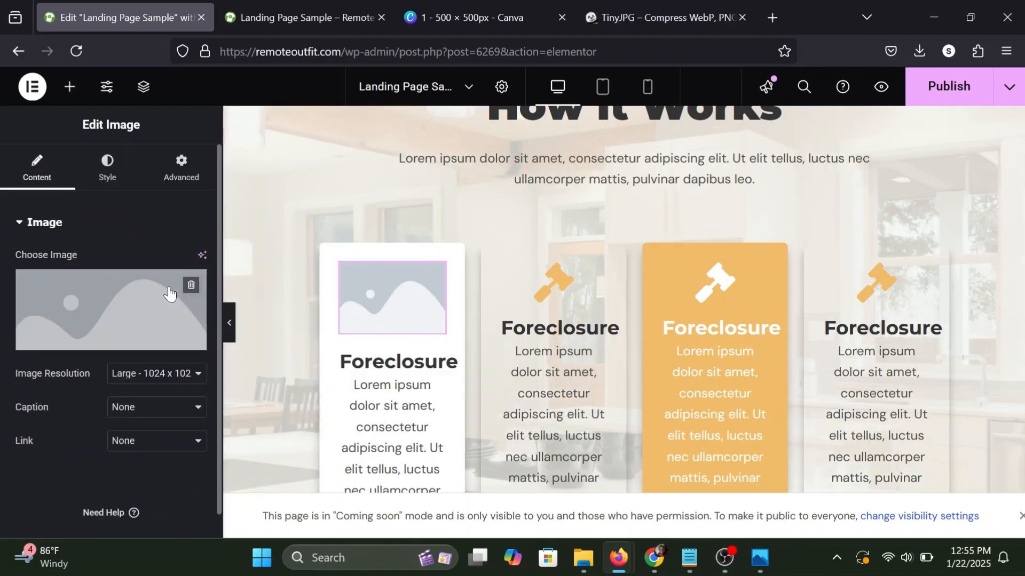
Upload files 1, 2, 3 and 4 from the extracted folder "1" in Downloads and insert 1.png as the first card's image.
left_click(116, 321)
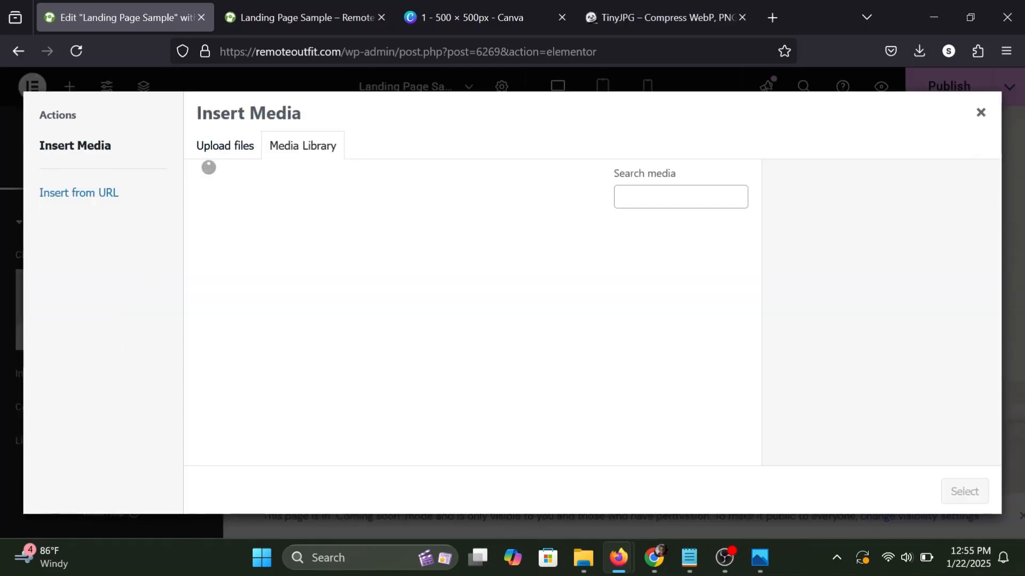
left_click(228, 144)
left_click(587, 341)
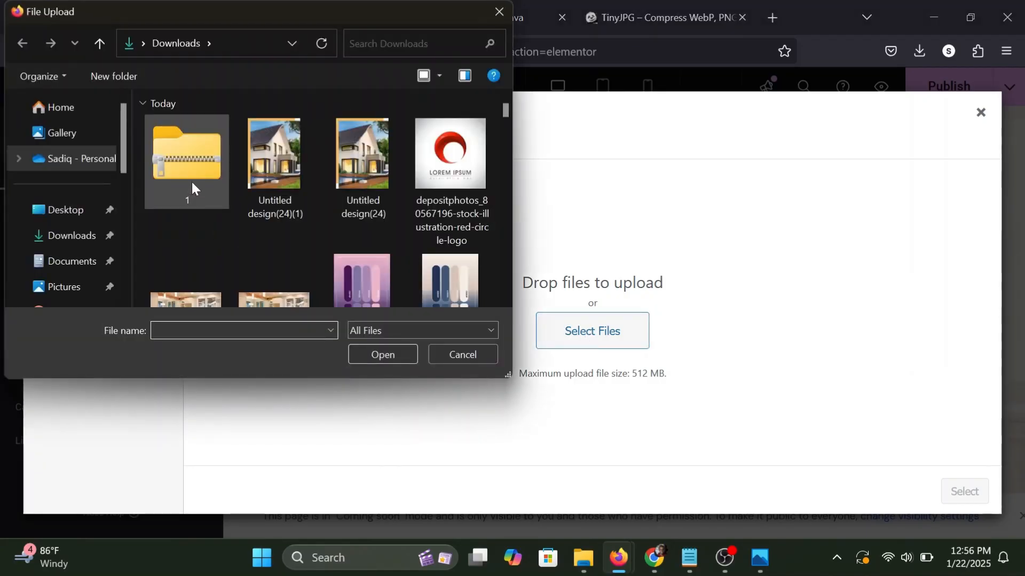
scroll(191, 180, "down", 3)
double_click(287, 234)
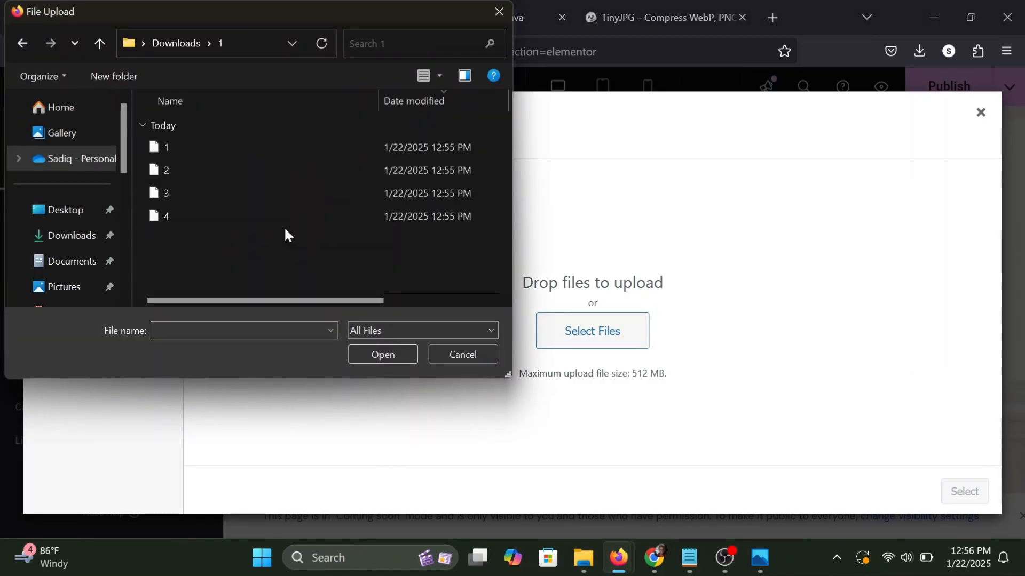
left_click_drag(212, 244, 168, 145)
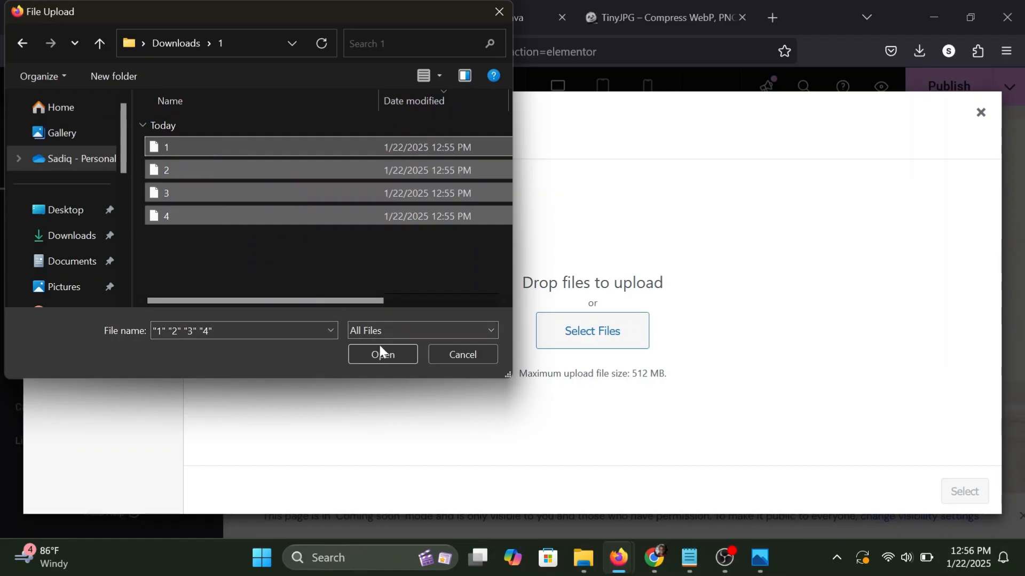
left_click(395, 355)
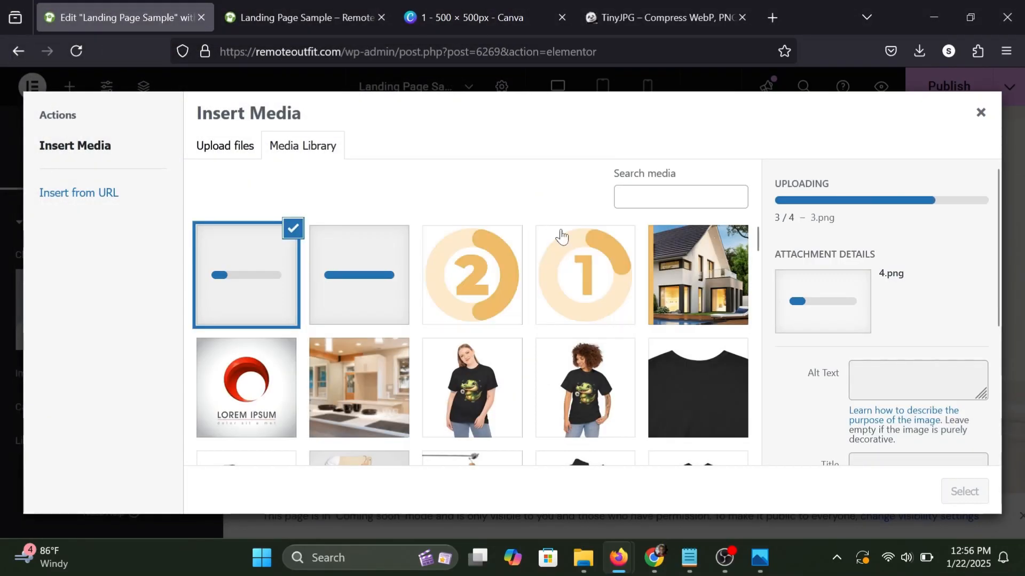
left_click(589, 288)
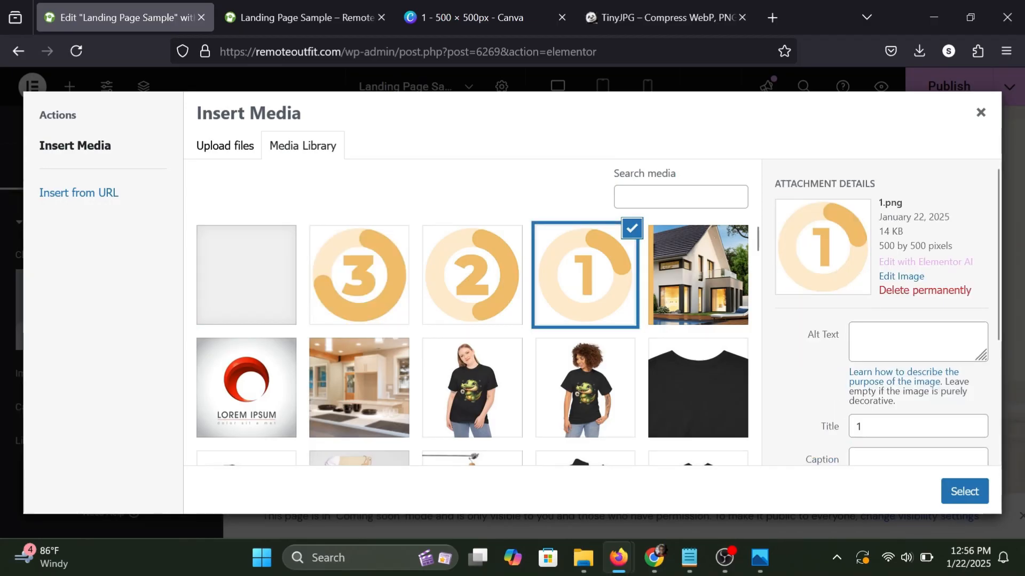
left_click(963, 492)
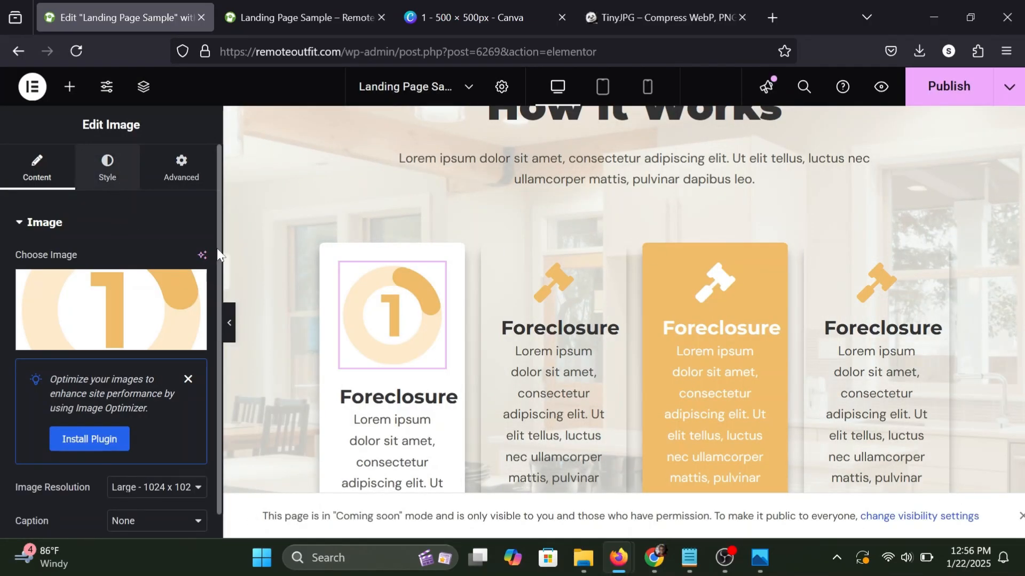
Change the first card's title to "Contact Us" and preview the card row at full width.
left_click(435, 396)
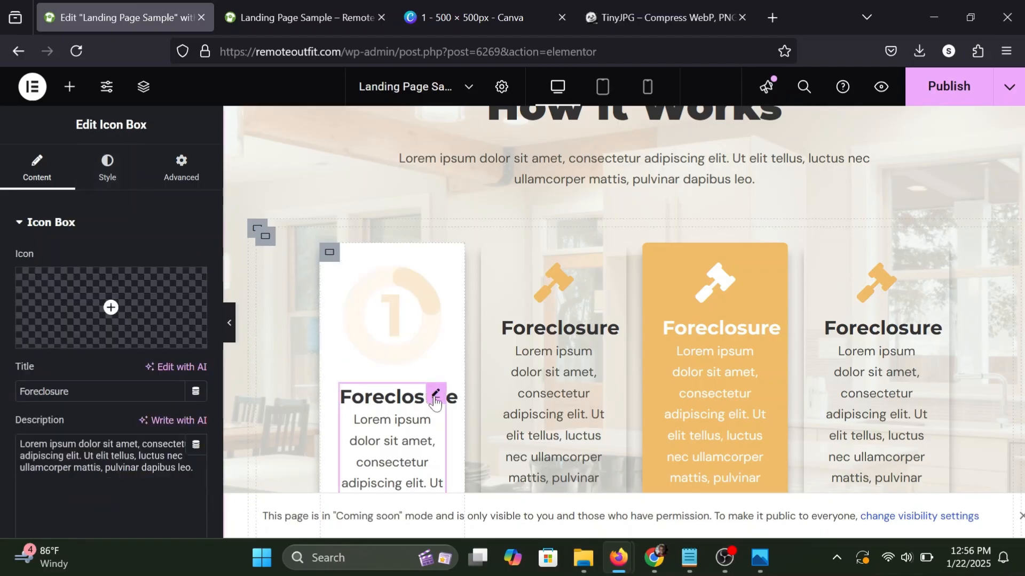
double_click(45, 391)
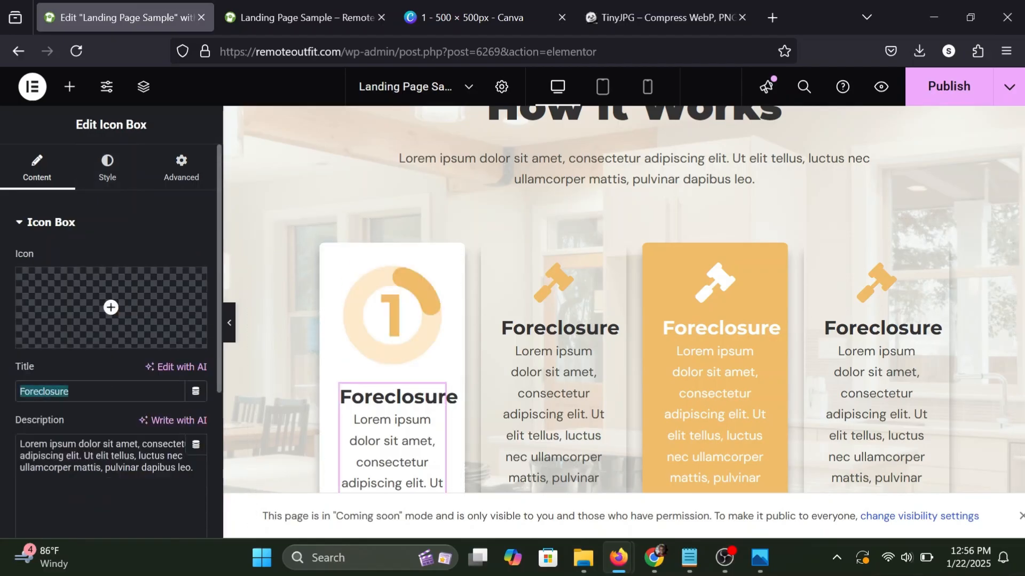
type("Contac")
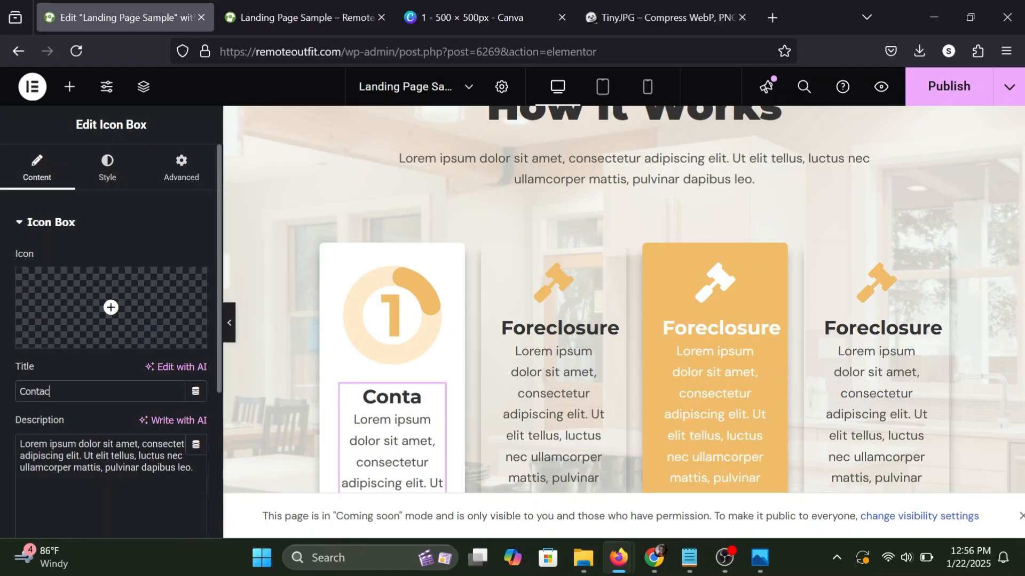
type("t Us")
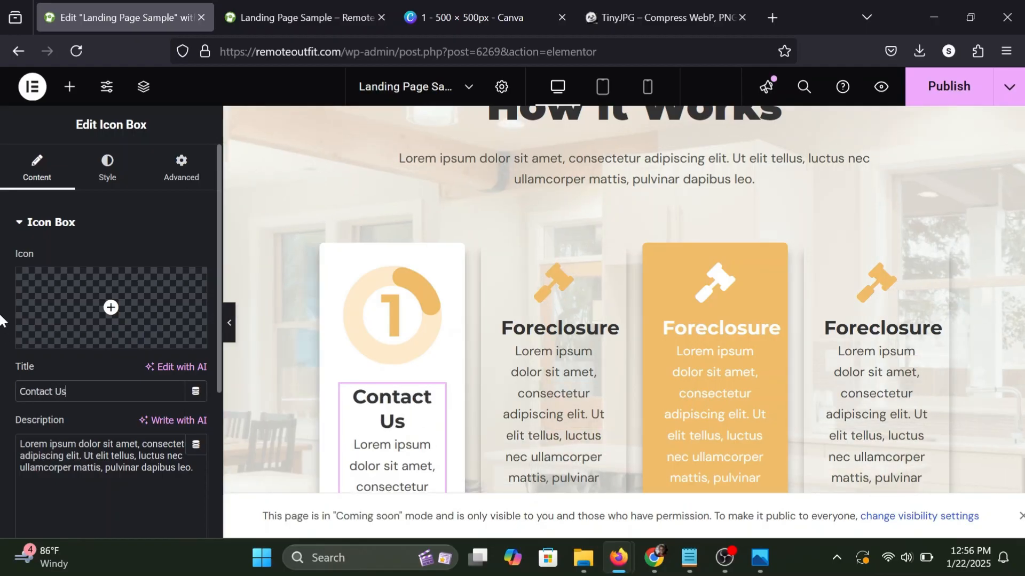
triple_click(129, 467)
left_click(105, 468)
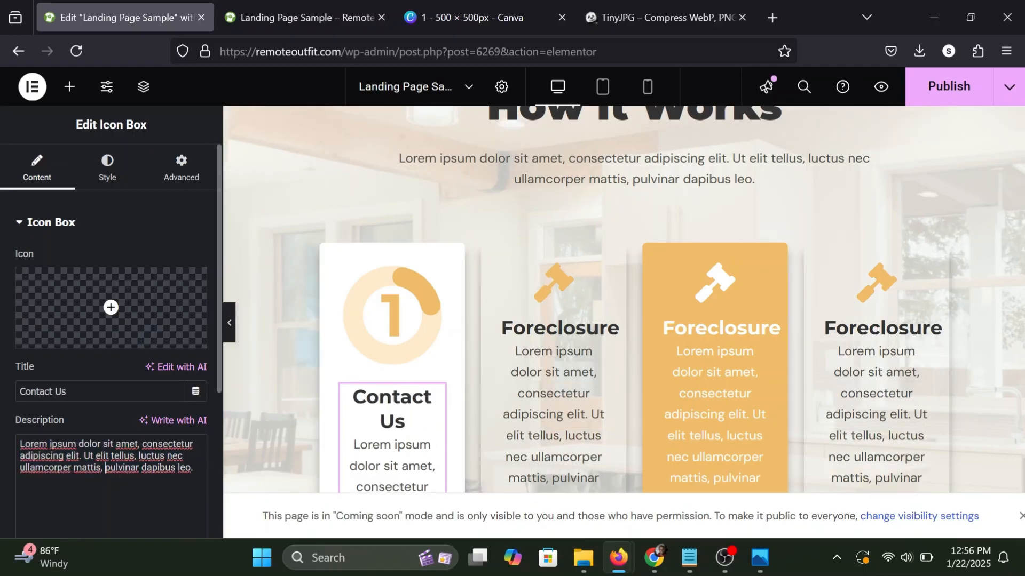
left_click(230, 324)
scroll(228, 299, "down", 2)
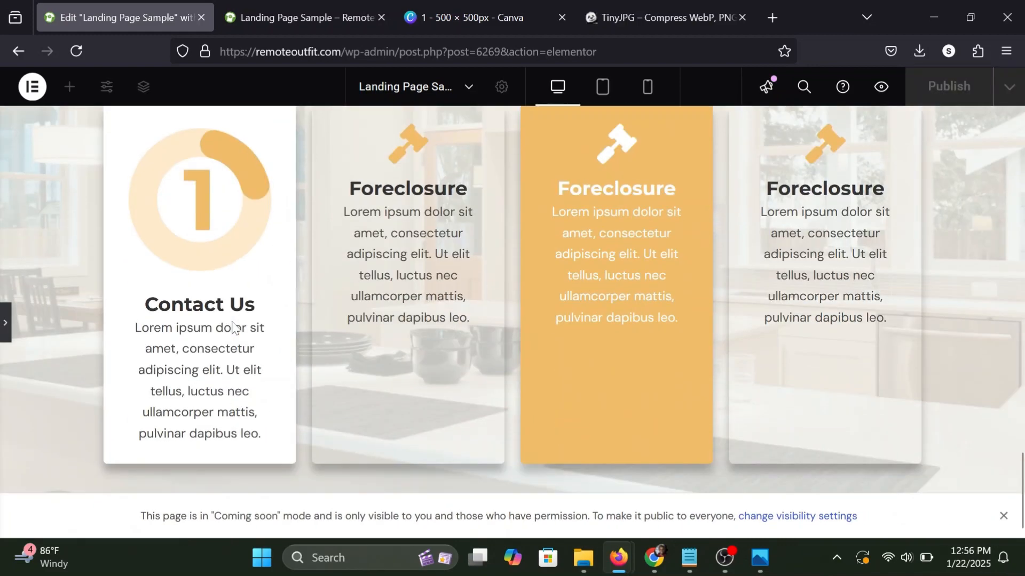
scroll(224, 266, "up", 3)
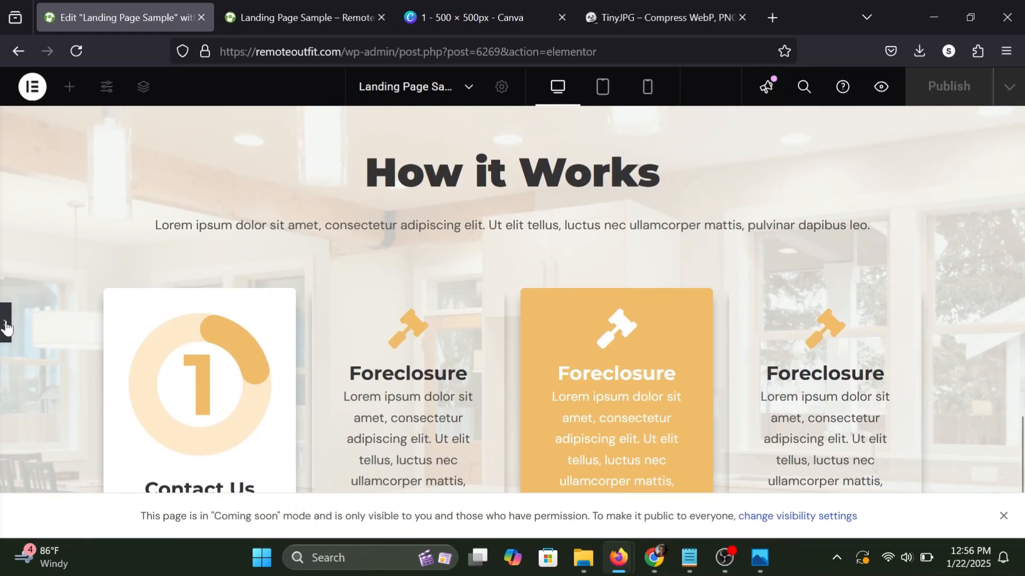
Set the max width of the first card's number image to 60% and preview the card row at full width.
left_click(283, 327)
scroll(363, 277, "down", 2)
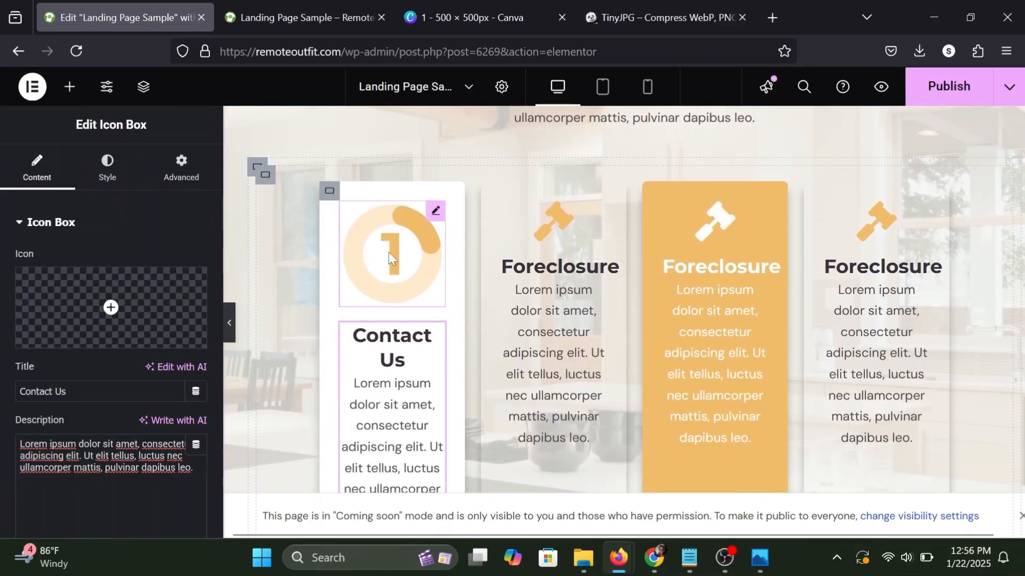
left_click(435, 212)
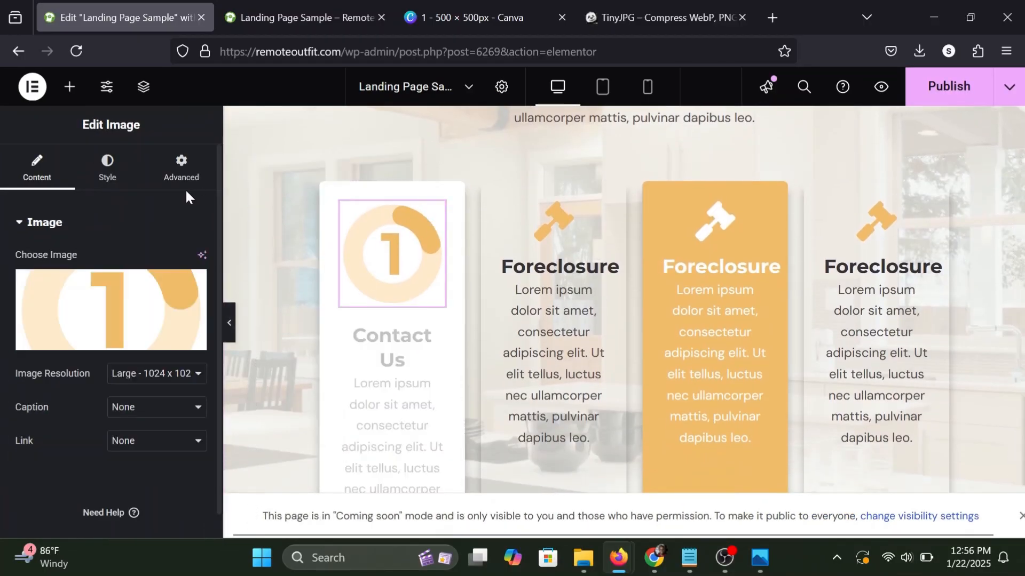
left_click(94, 178)
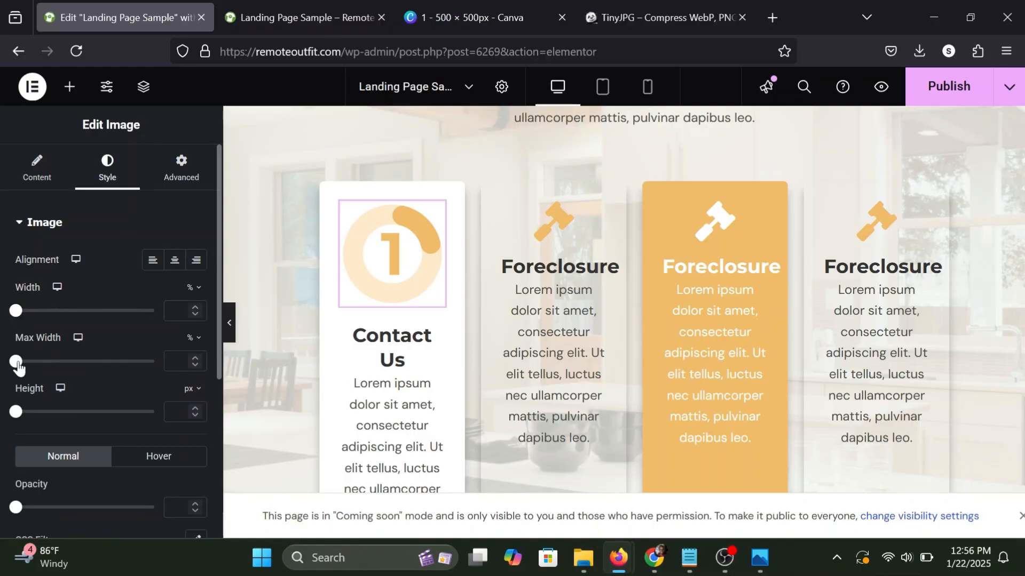
left_click_drag(19, 367, 96, 372)
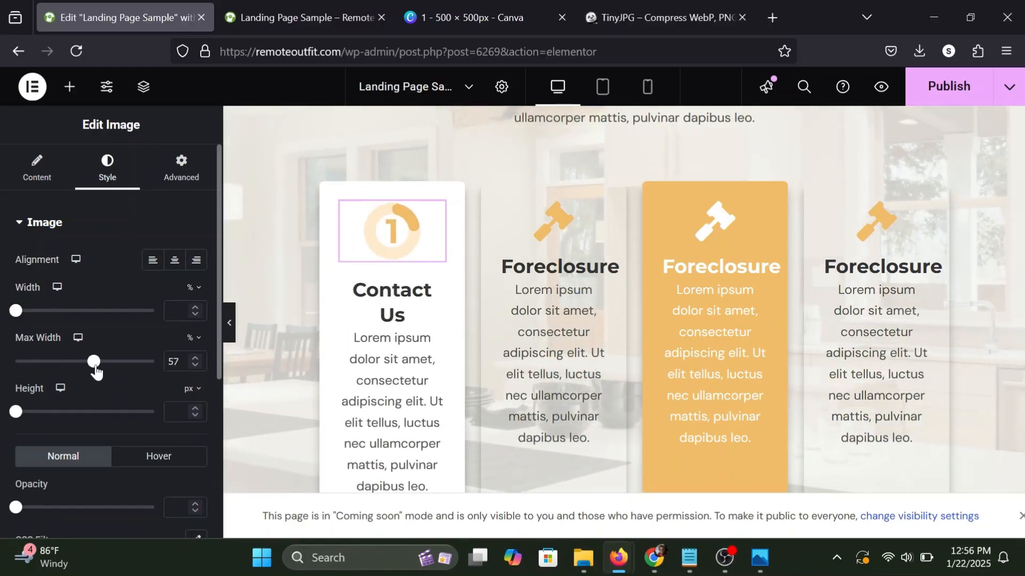
left_click(194, 358)
left_click(194, 358)
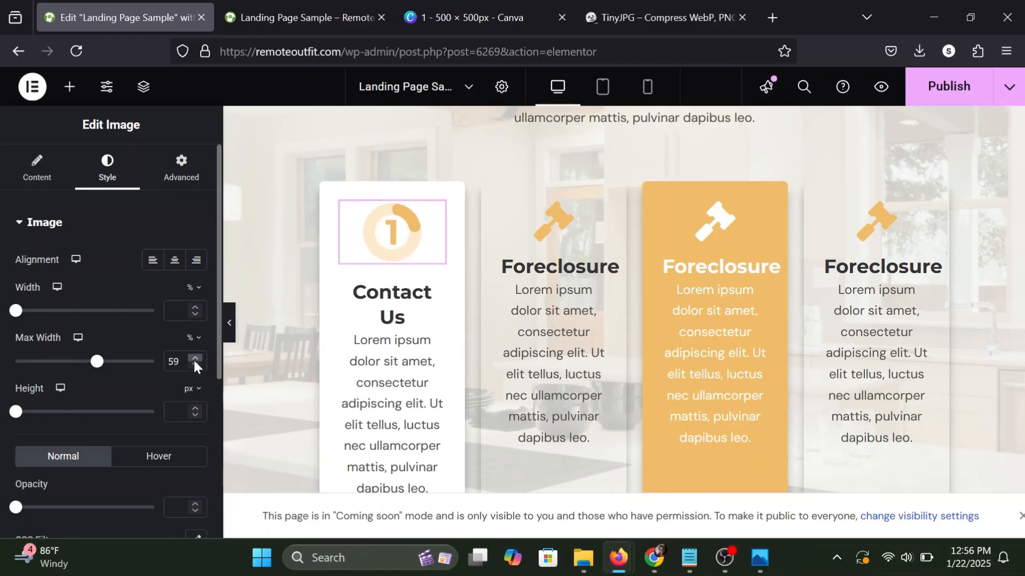
left_click(194, 358)
left_click(230, 324)
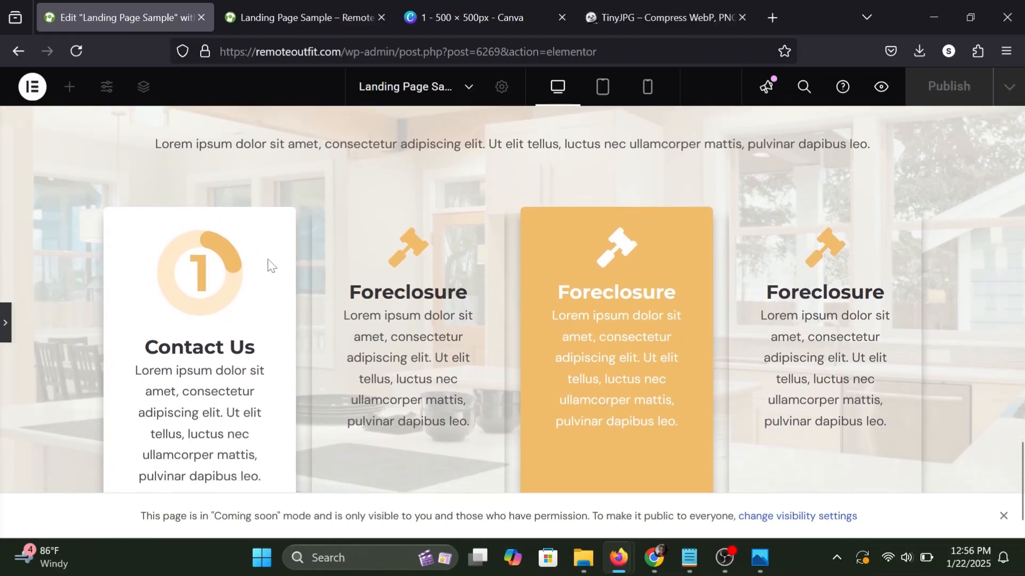
Duplicate the "Contact Us" card and delete the transparent "Foreclosure" card that follows the copy.
left_click(6, 322)
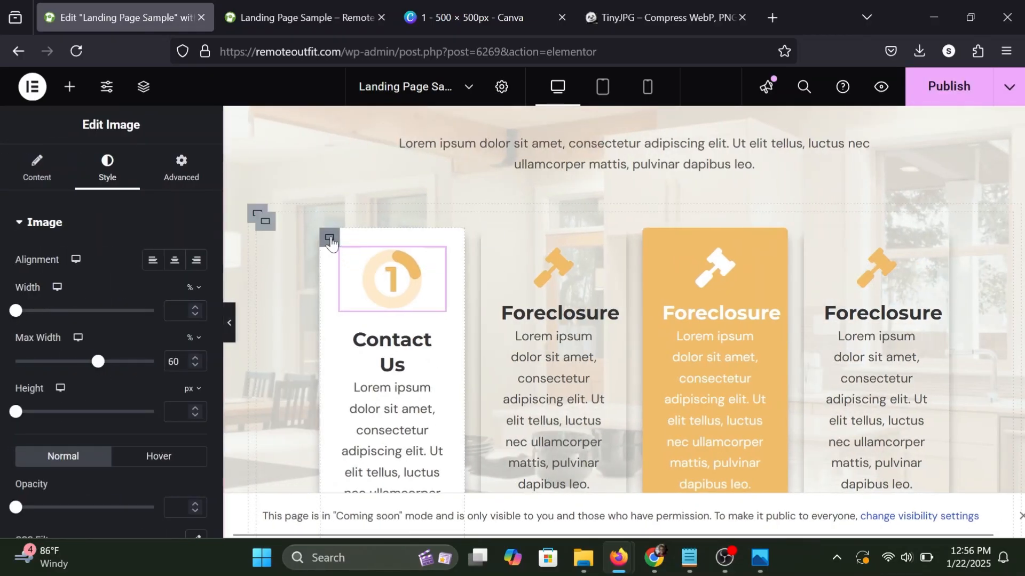
right_click(330, 238)
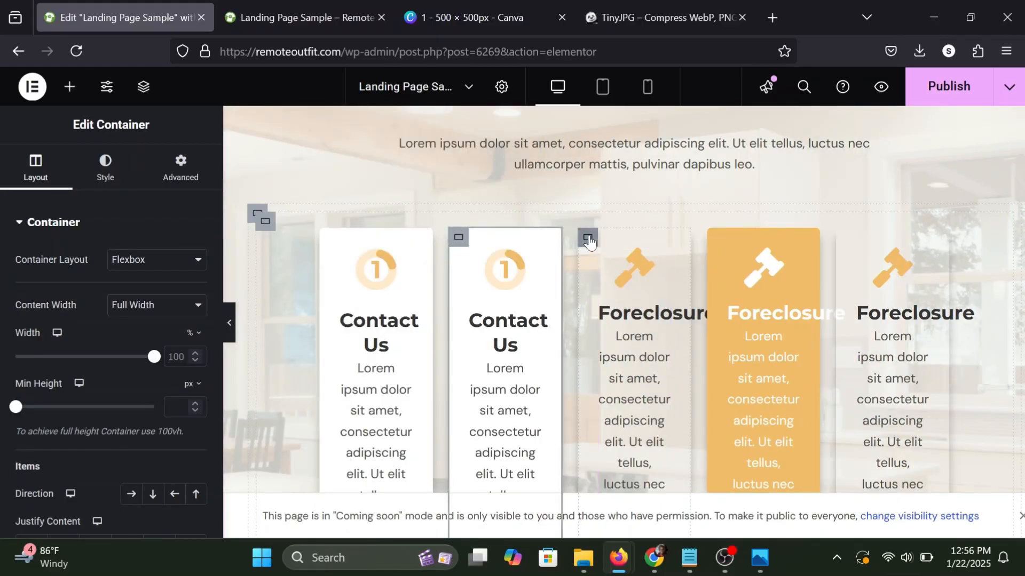
right_click(589, 241)
left_click(617, 517)
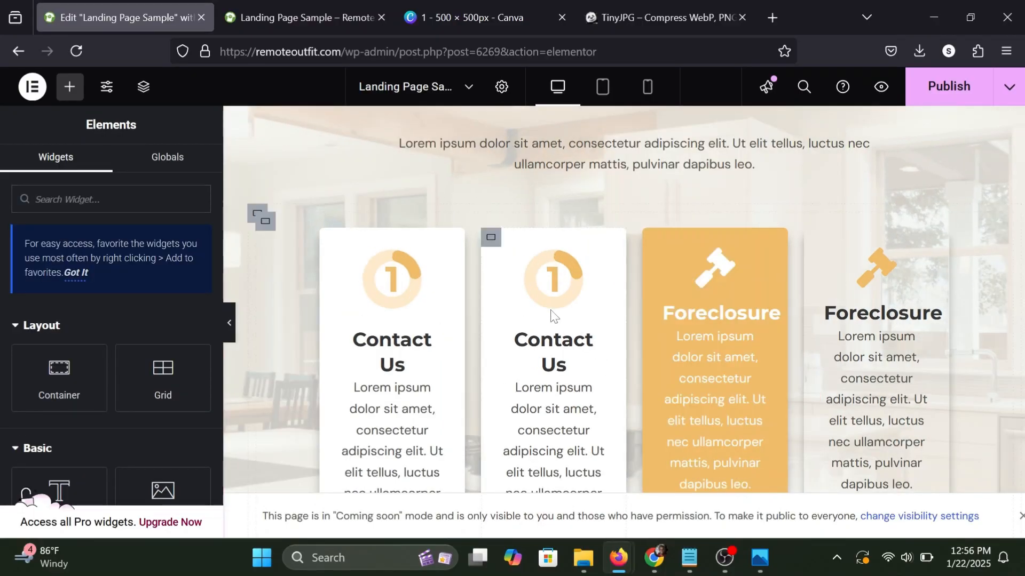
Duplicate the second "Contact Us" card and delete the orange "Foreclosure" card that follows the copy.
right_click(491, 237)
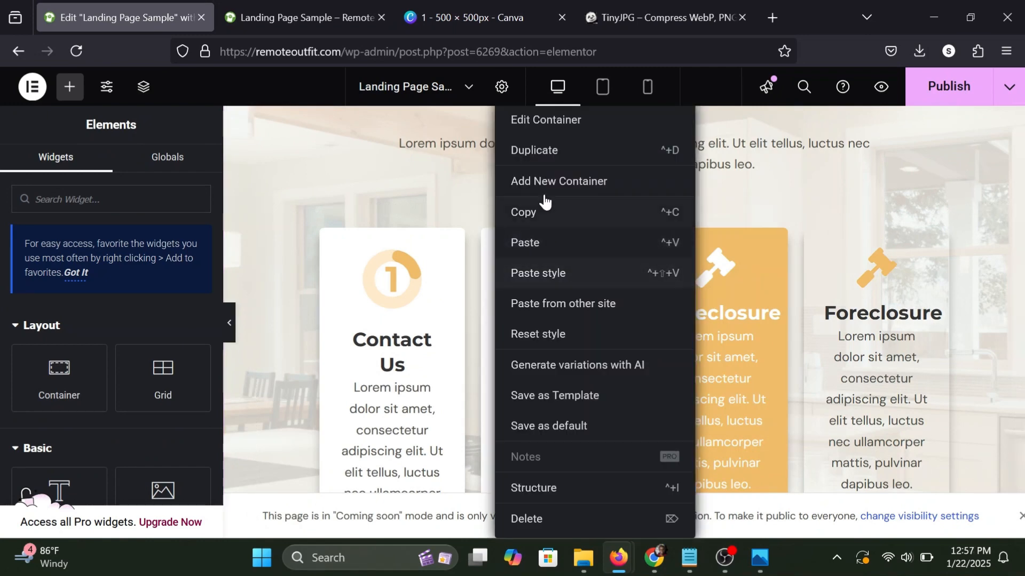
key("ctrl+d")
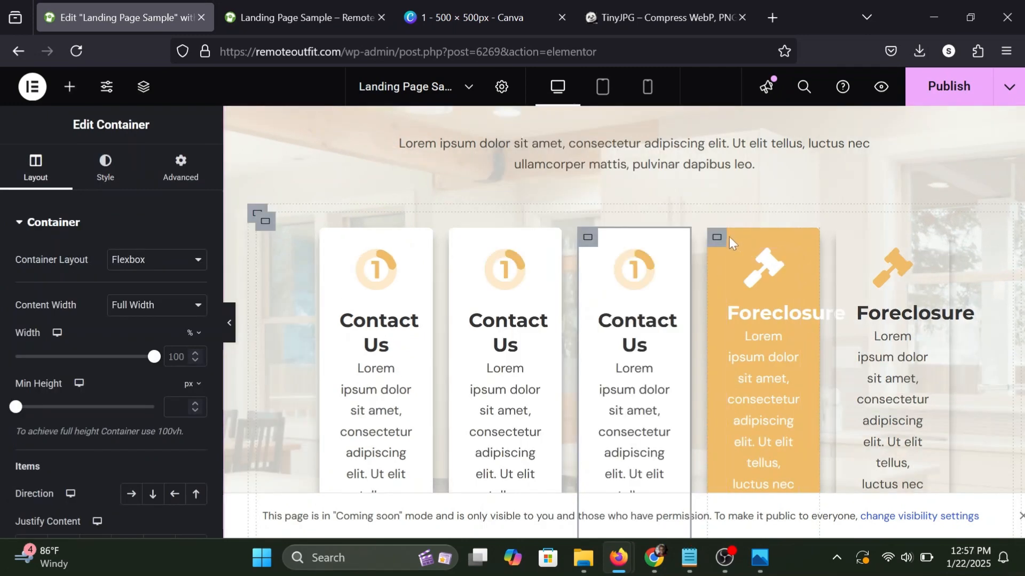
right_click(719, 242)
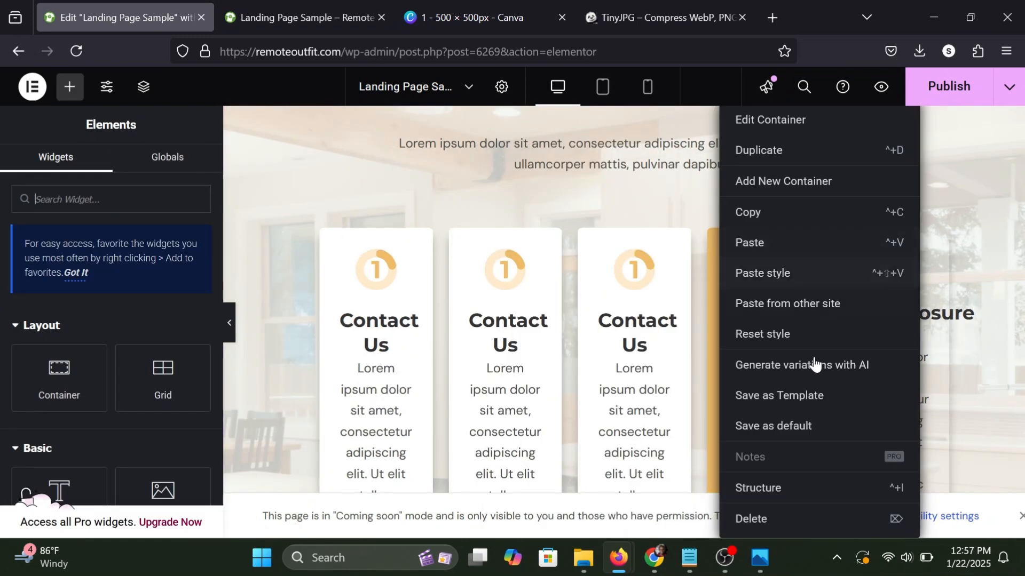
key("Escape")
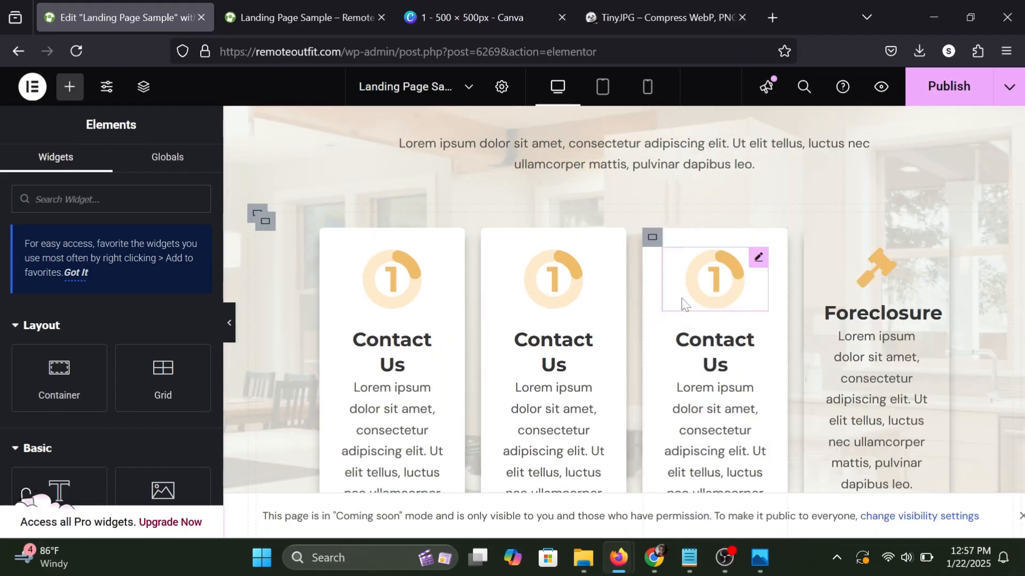
Delete the third "Contact Us" card and the remaining transparent "Foreclosure" card, leaving the Structure navigator closed.
right_click(652, 243)
left_click(678, 526)
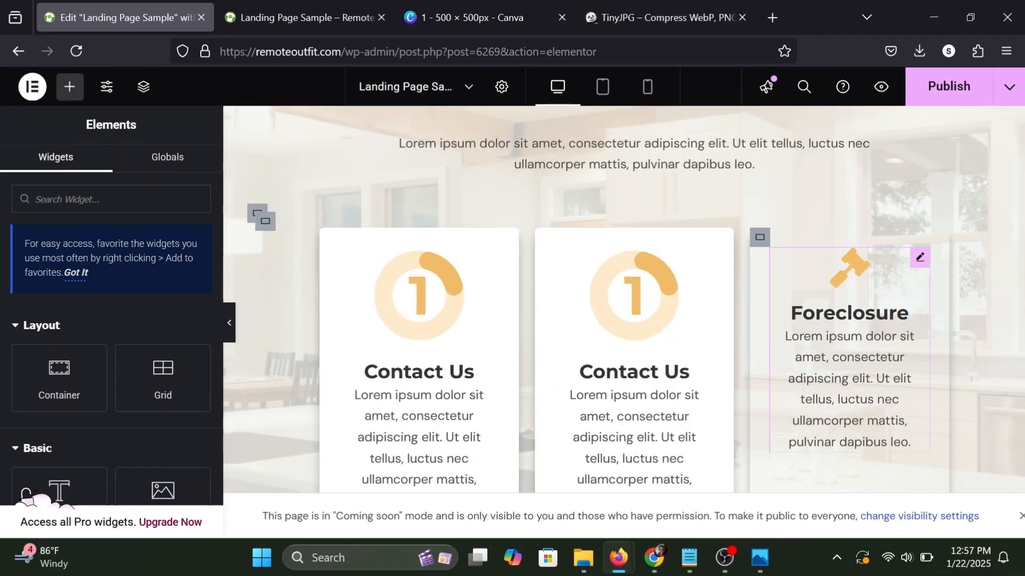
right_click(760, 238)
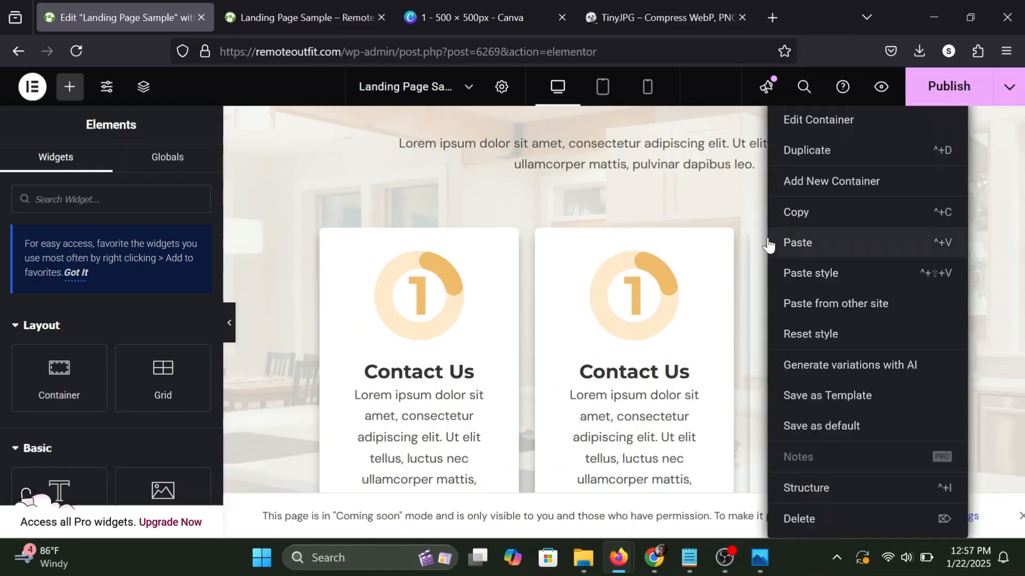
left_click(806, 496)
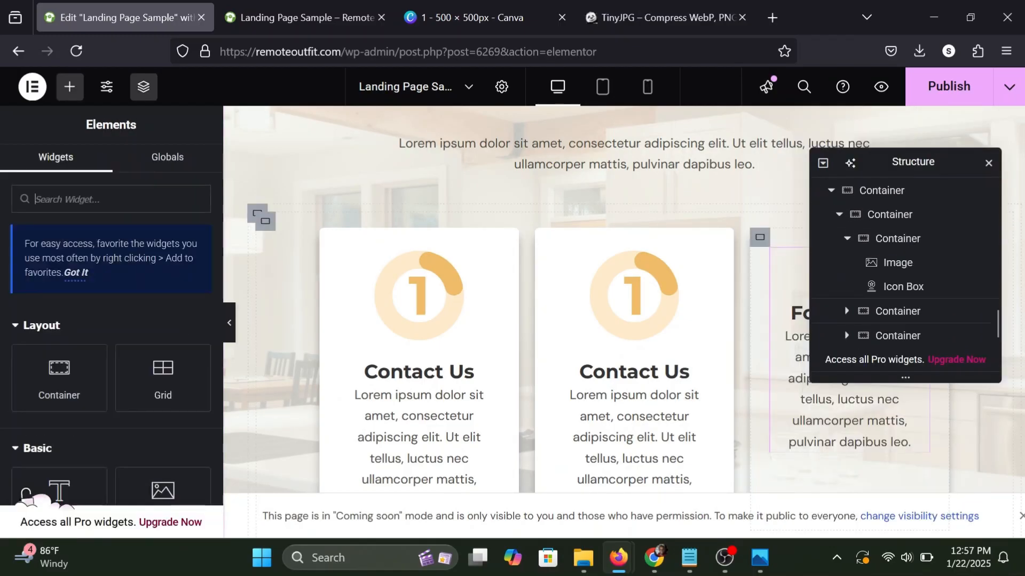
right_click(765, 244)
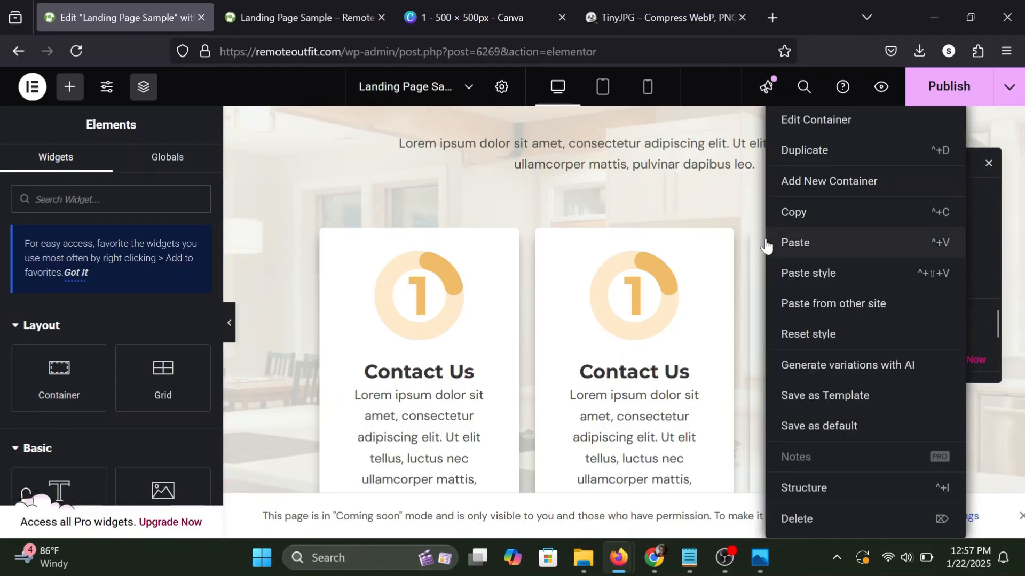
left_click(821, 528)
left_click(988, 162)
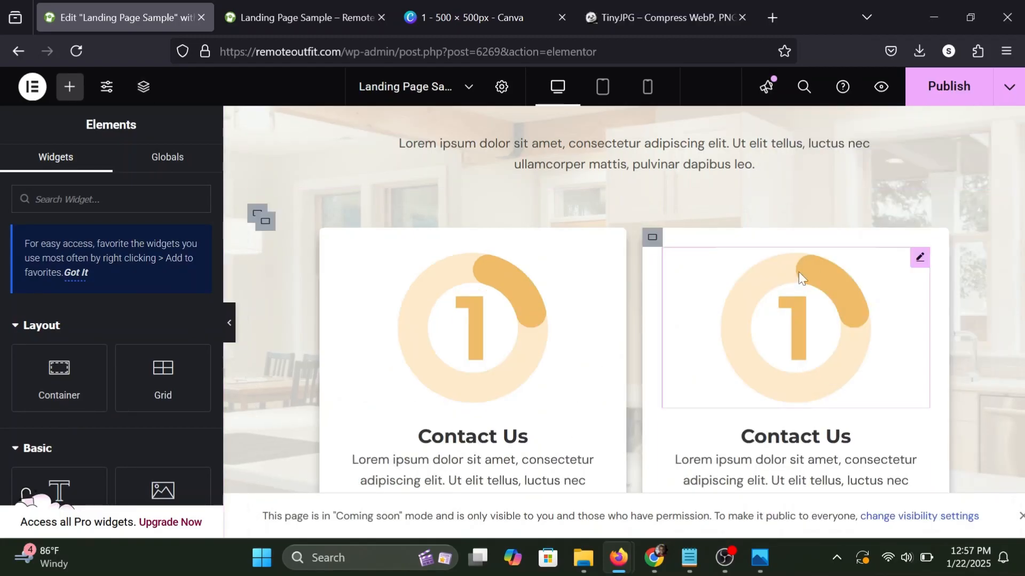
Duplicate the last "Contact Us" card twice to build a row of four identical cards.
scroll(799, 271, "down", 6)
scroll(799, 271, "up", 5)
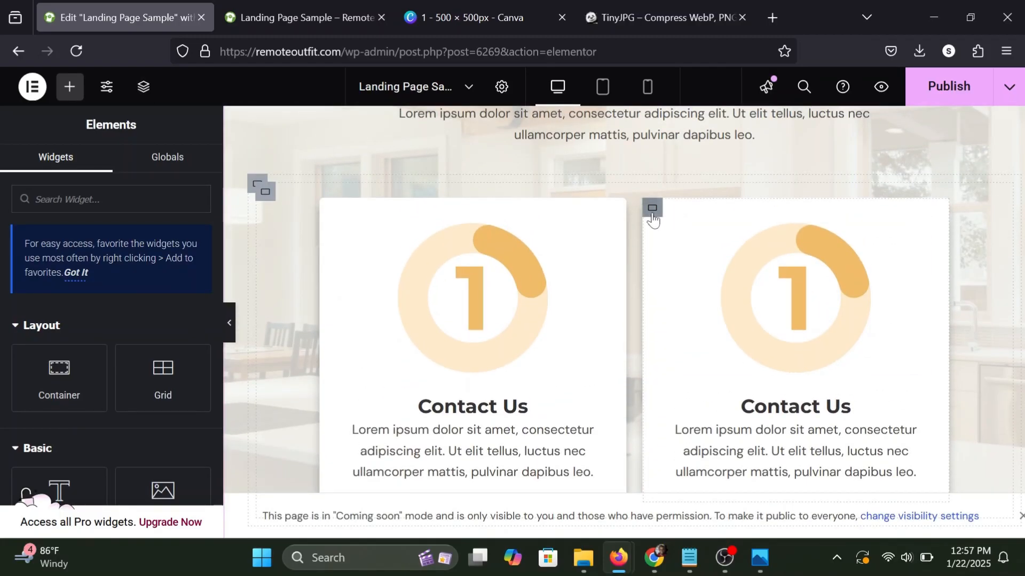
right_click(652, 214)
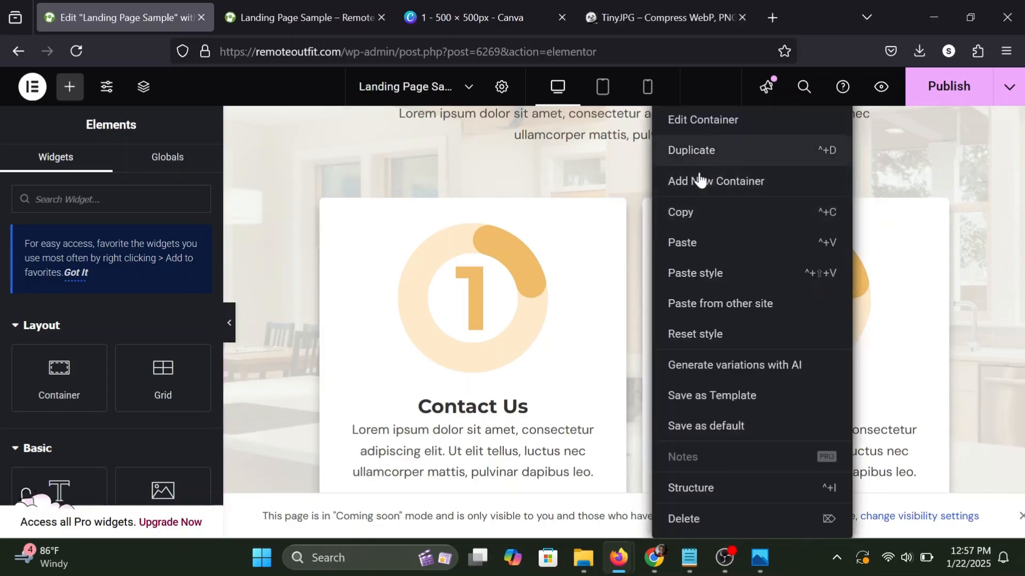
left_click(694, 152)
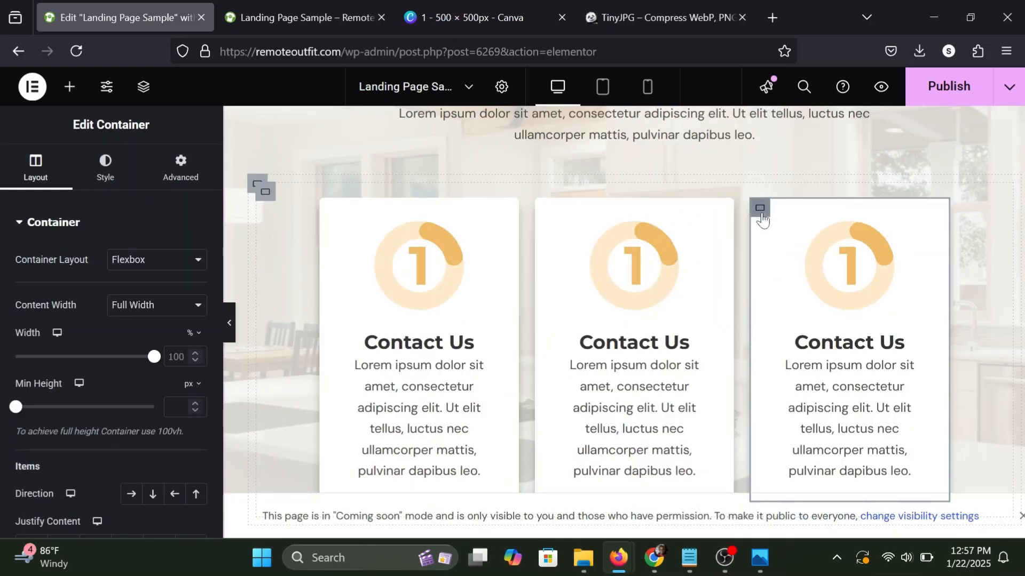
right_click(762, 219)
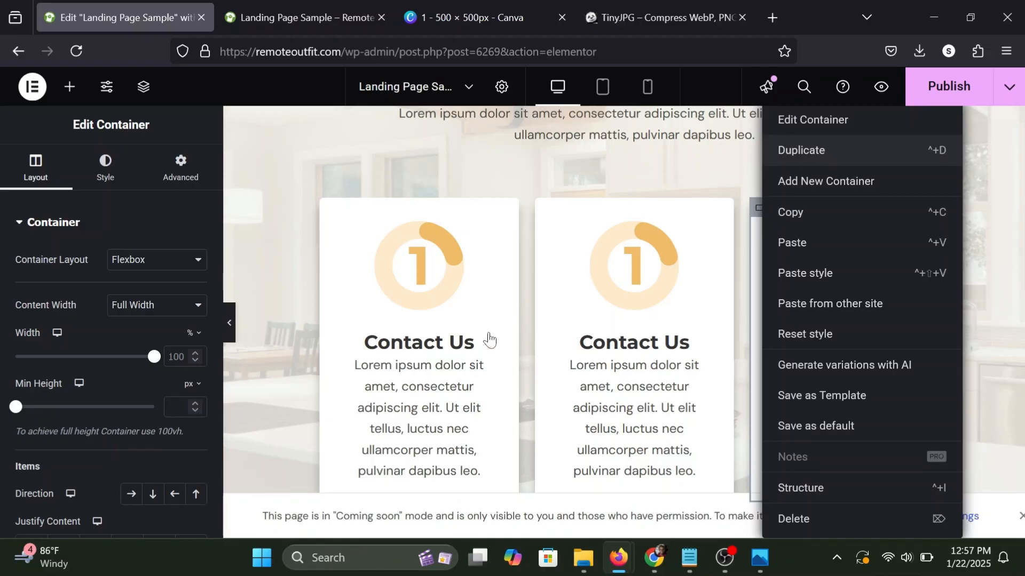
key("ctrl+d")
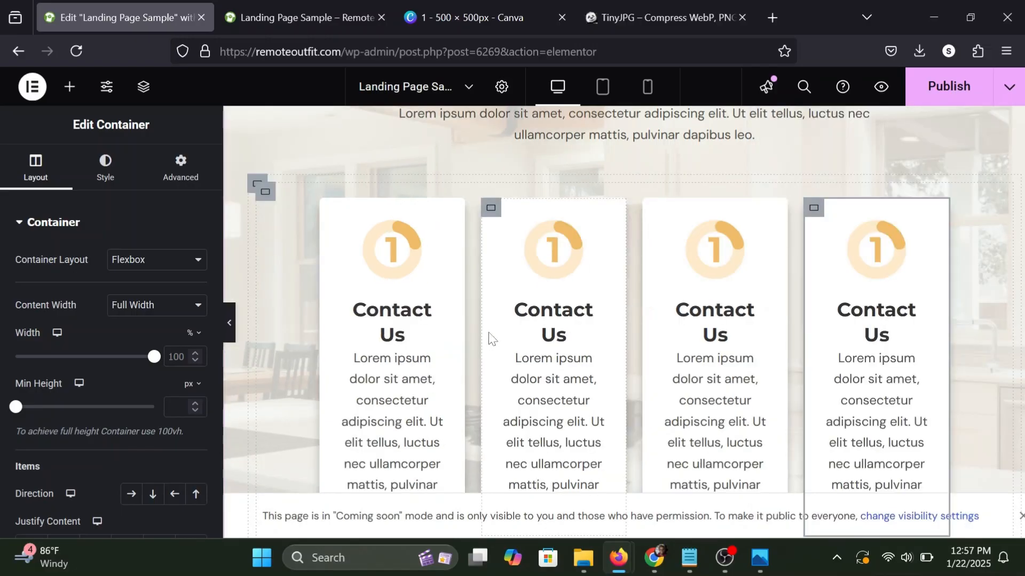
Set the right and left padding of the container around the four cards to 50 px each.
left_click(265, 194)
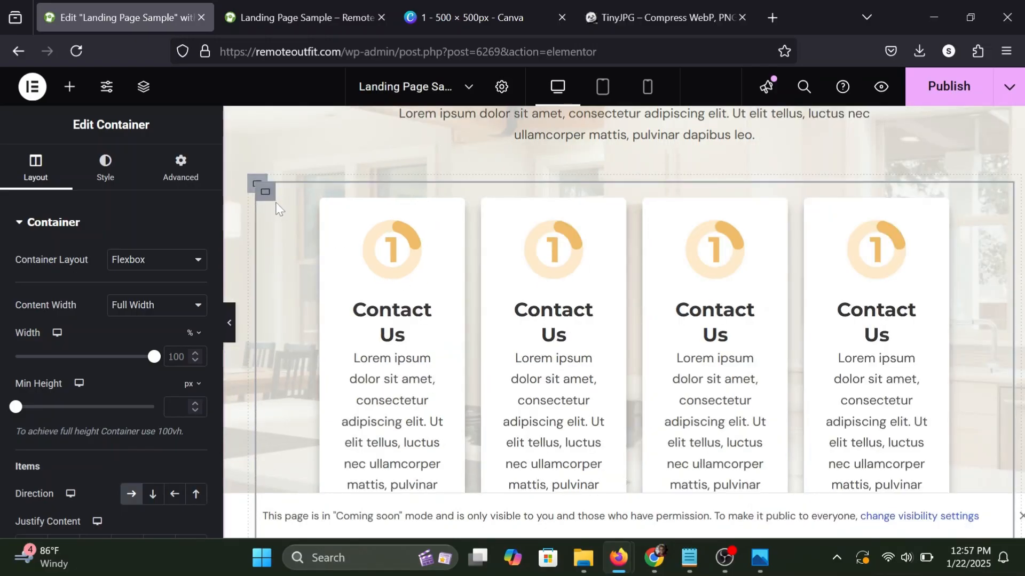
left_click(167, 171)
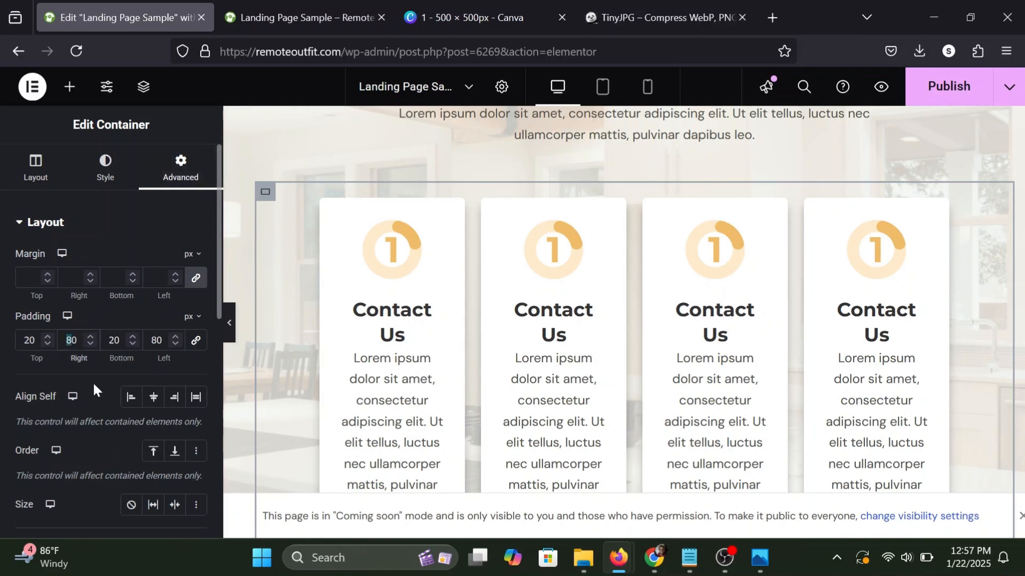
type("5")
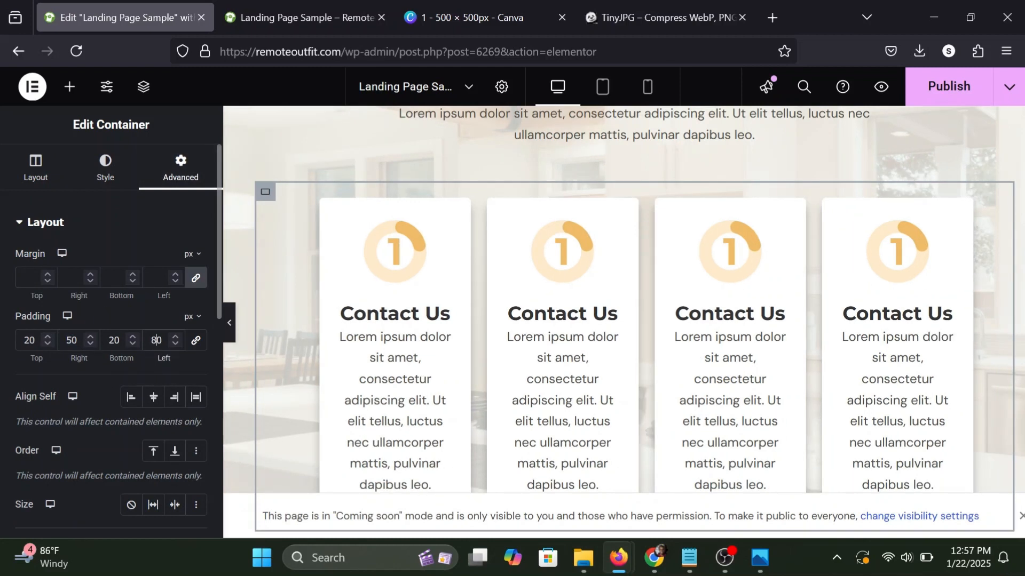
key("BackSpace")
type("5")
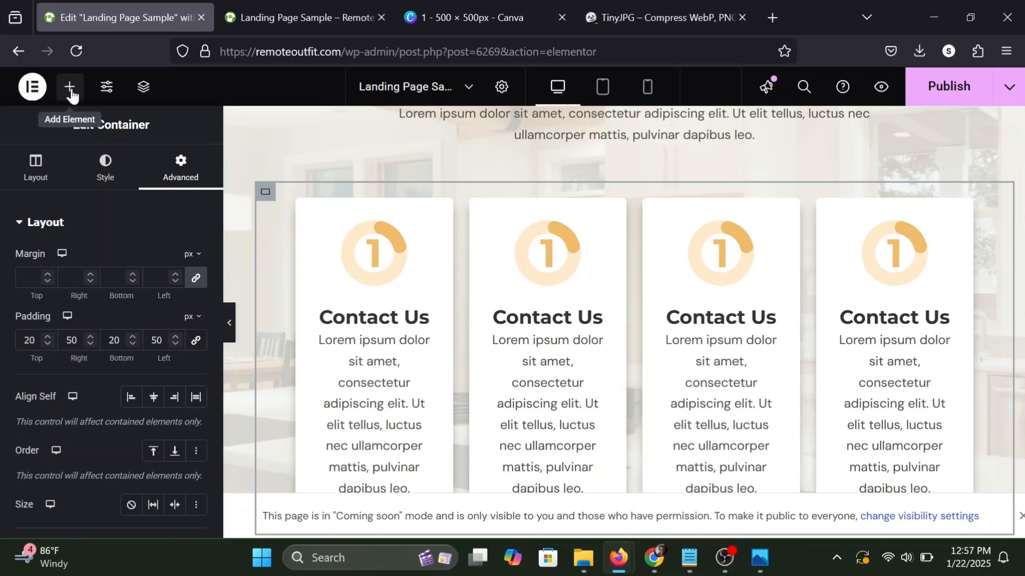
left_click(69, 87)
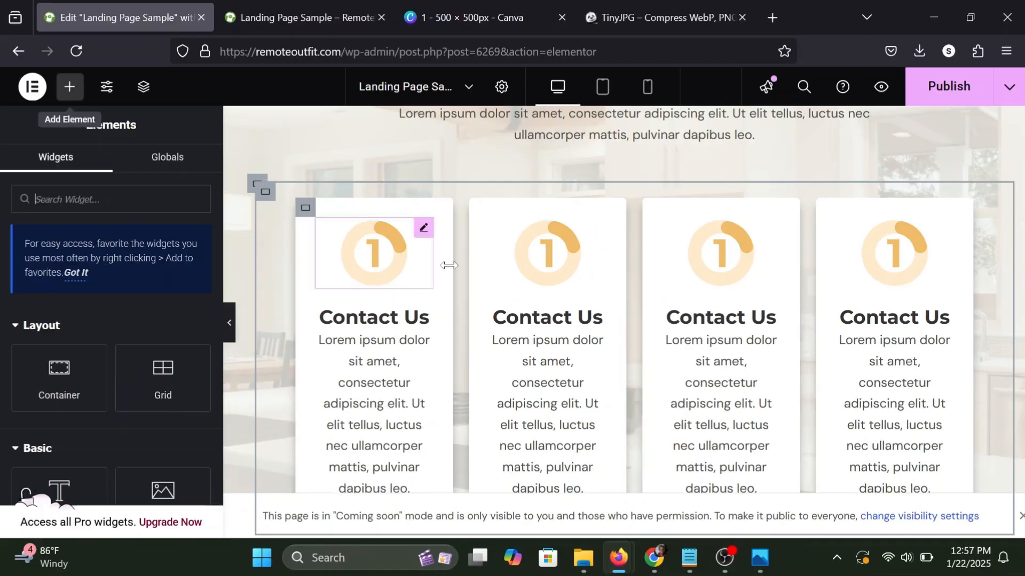
Replace the second card's image with 2.png from the media library and change its title to "Talk to Us".
left_click(589, 235)
left_click(97, 337)
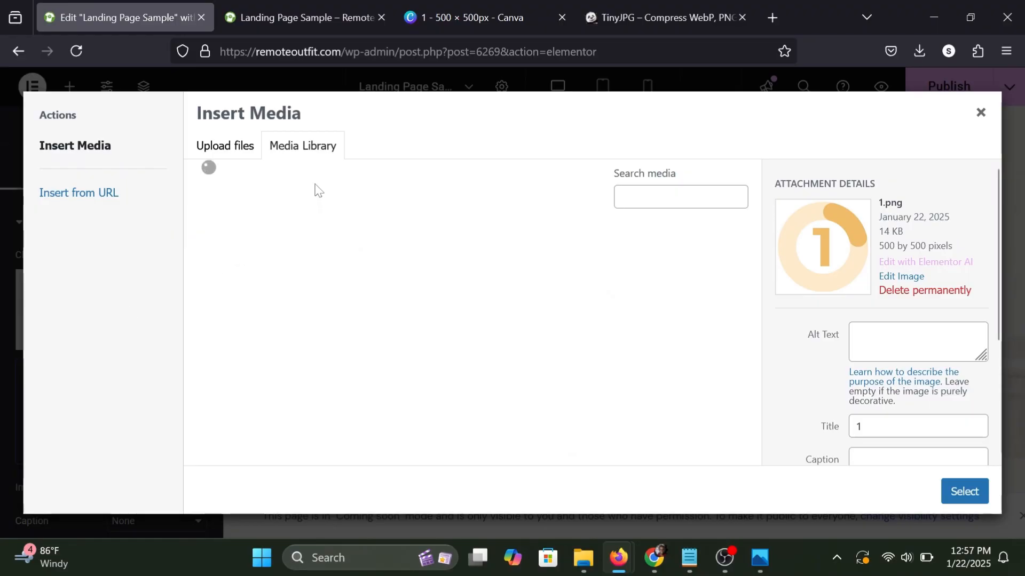
left_click(456, 257)
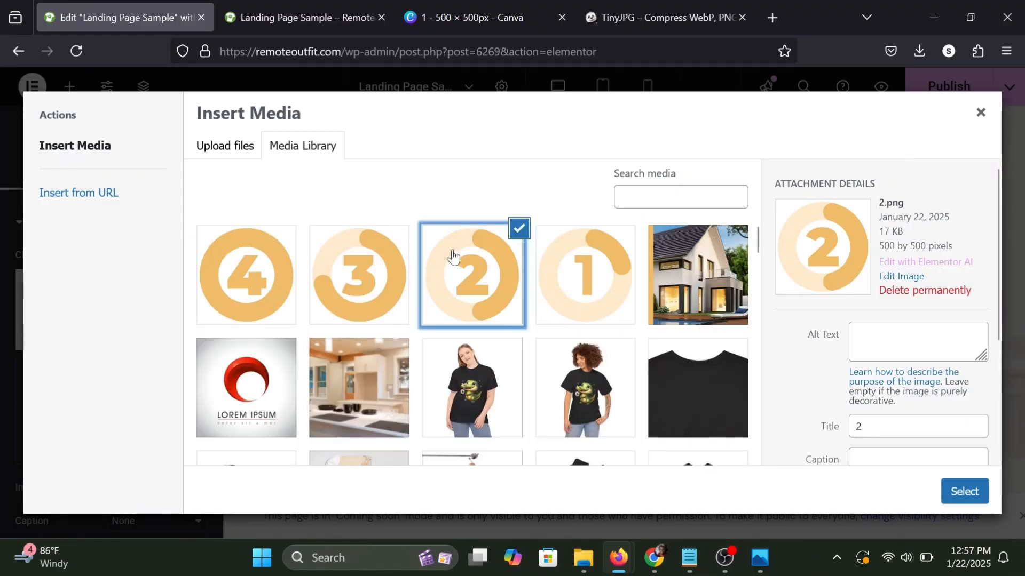
left_click(964, 491)
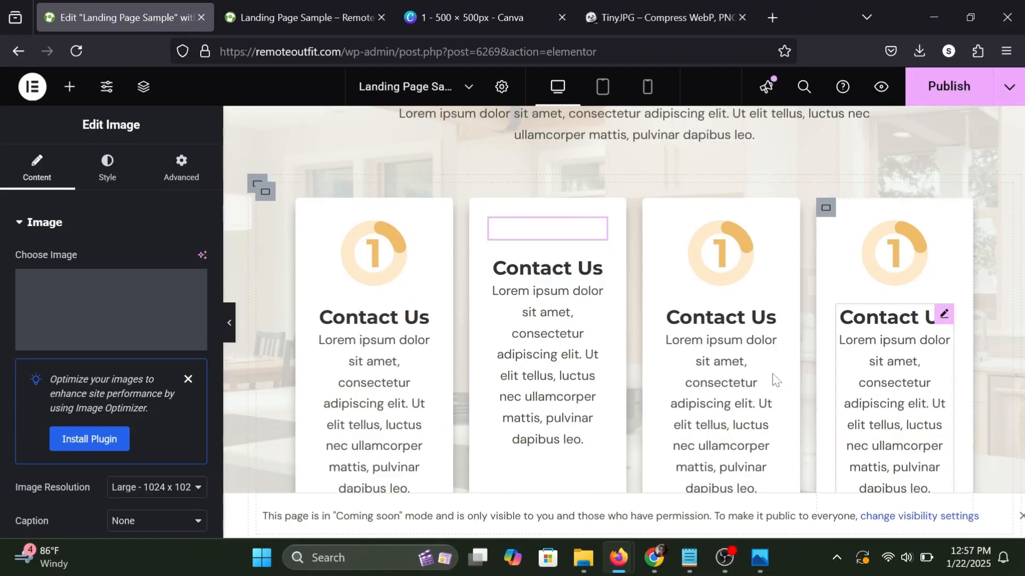
left_click(597, 317)
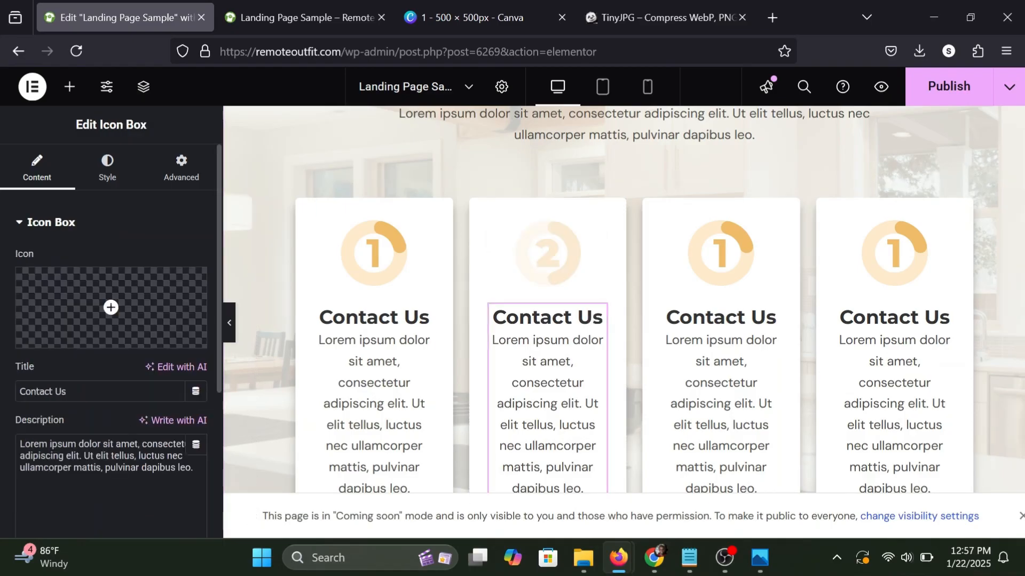
triple_click(65, 392)
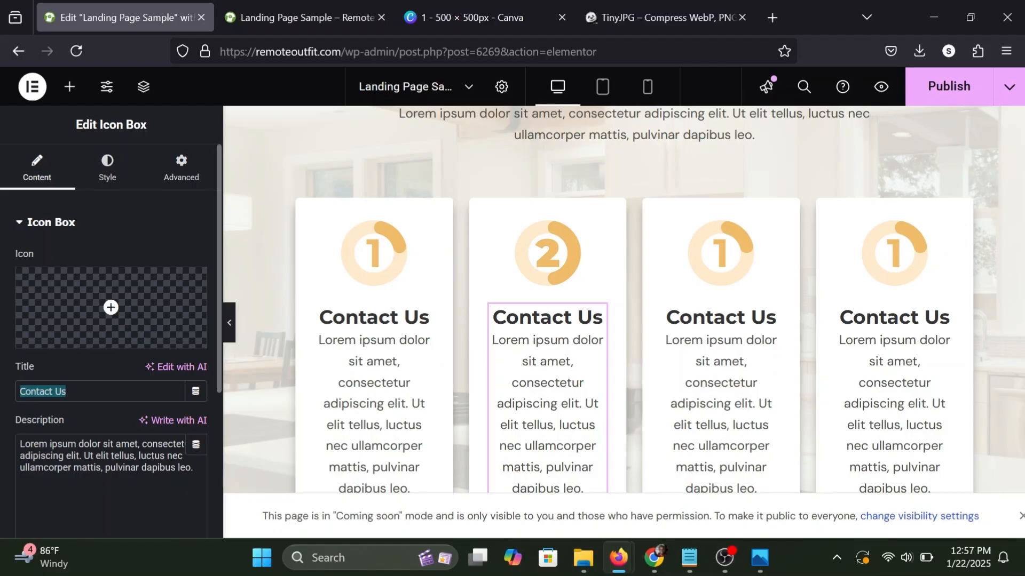
type("Talk to Us")
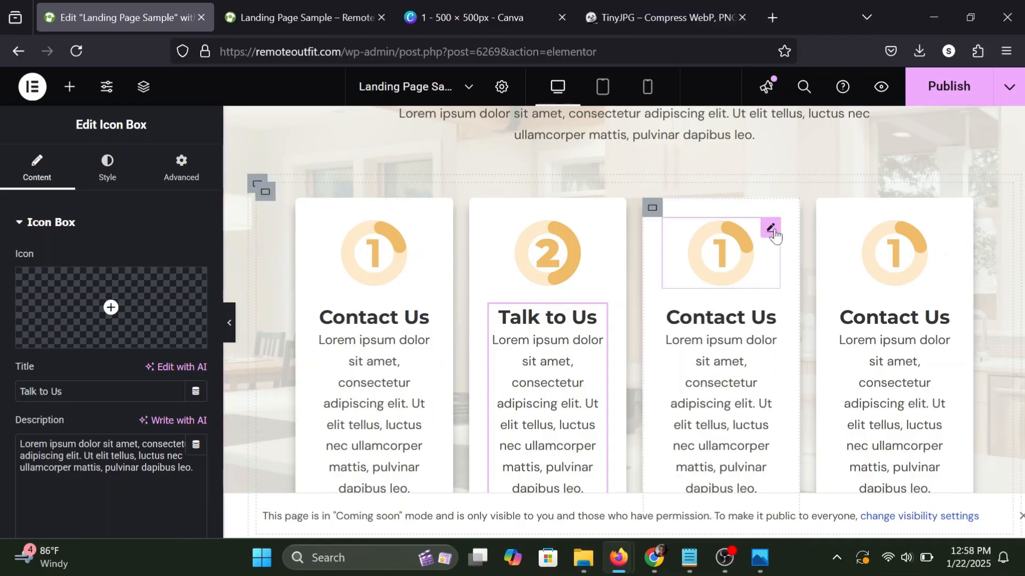
Replace the third card's image with 3.png from the media library and change its title to "Get an Offer".
left_click(768, 231)
left_click(67, 323)
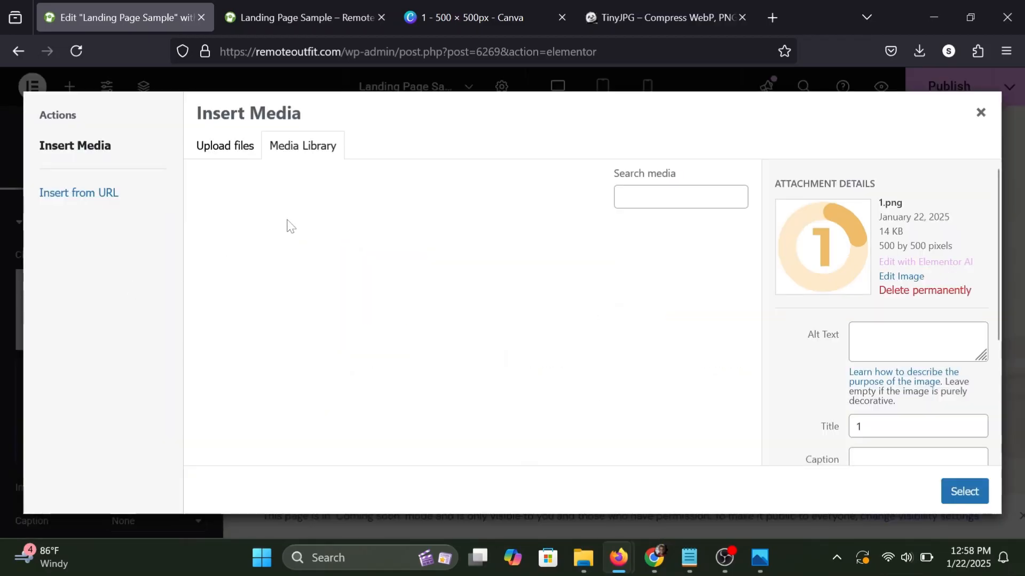
left_click(360, 255)
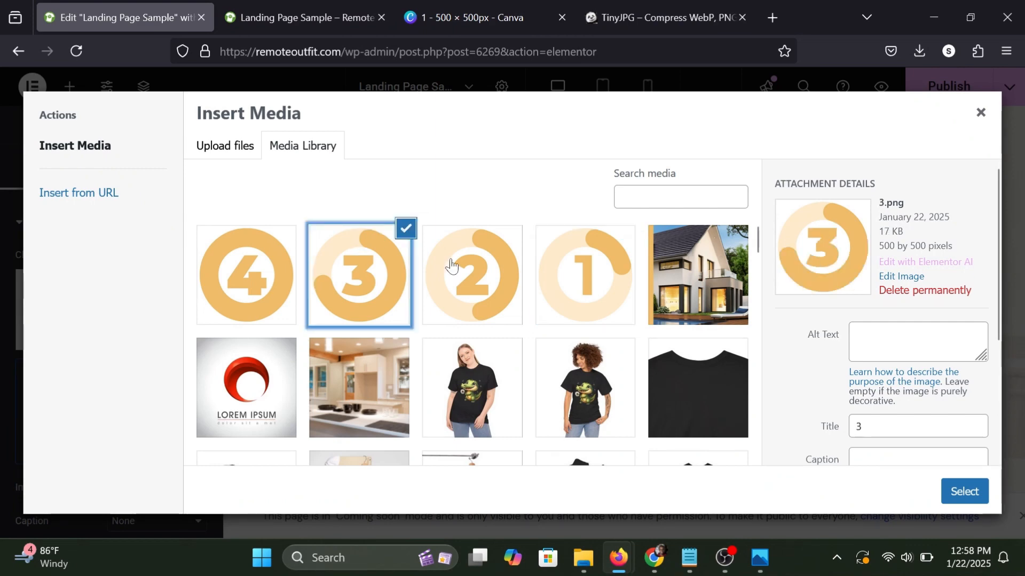
left_click(949, 494)
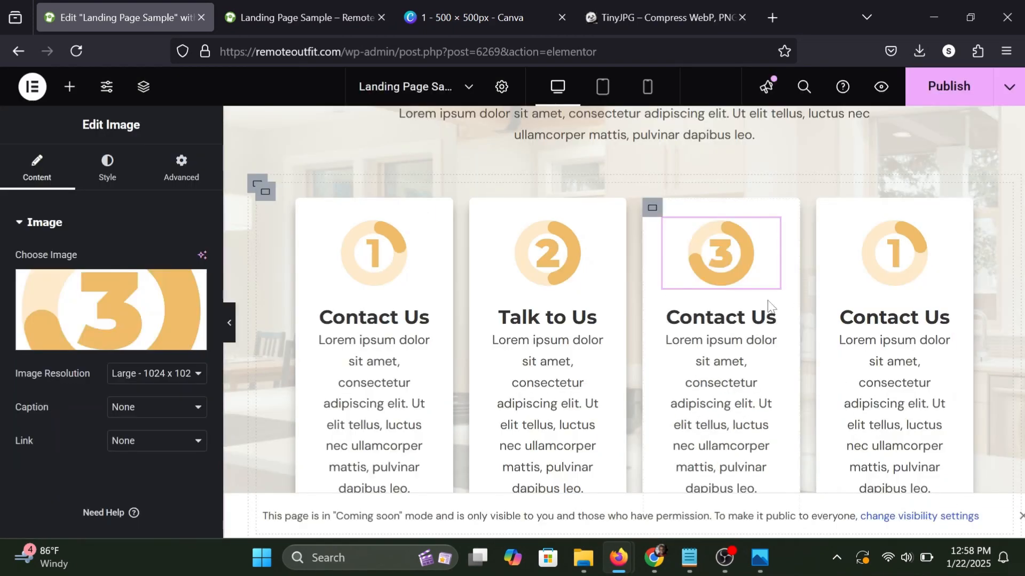
left_click(776, 316)
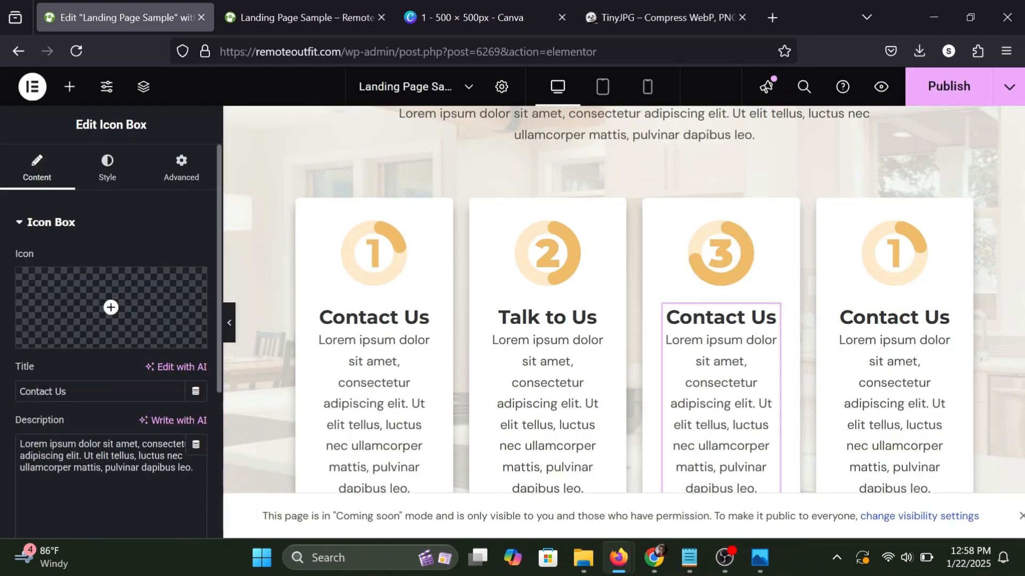
left_click_drag(67, 392, 20, 391)
type("Get ")
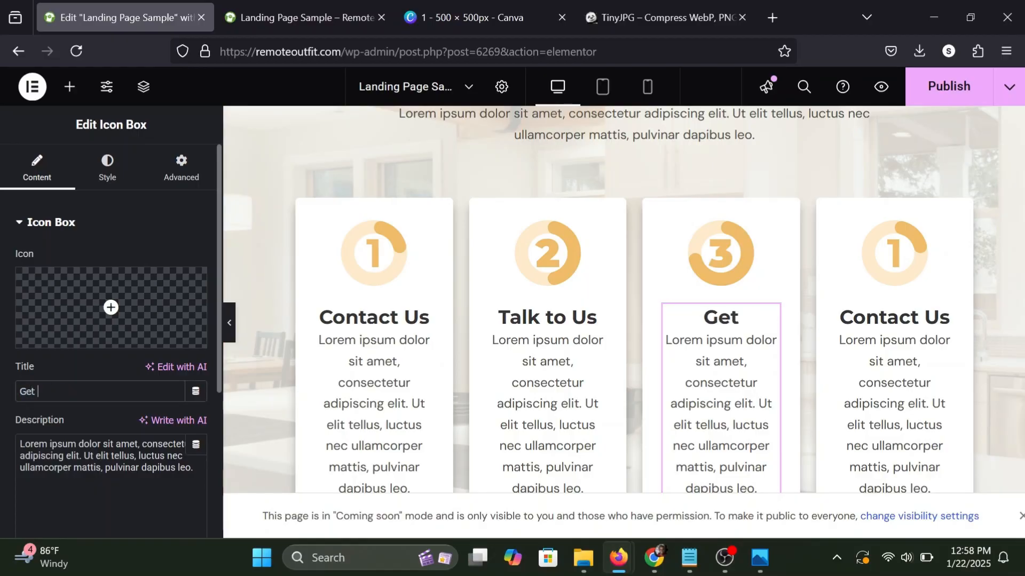
type("an Offer")
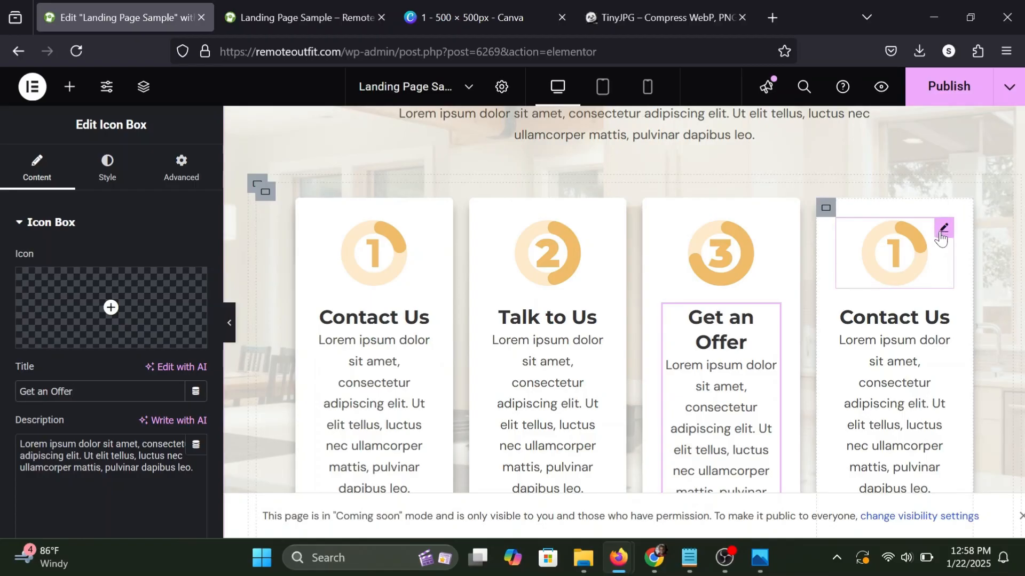
Replace the fourth card's image with 4.png from the media library and change its title to "Close".
left_click(943, 228)
left_click(86, 304)
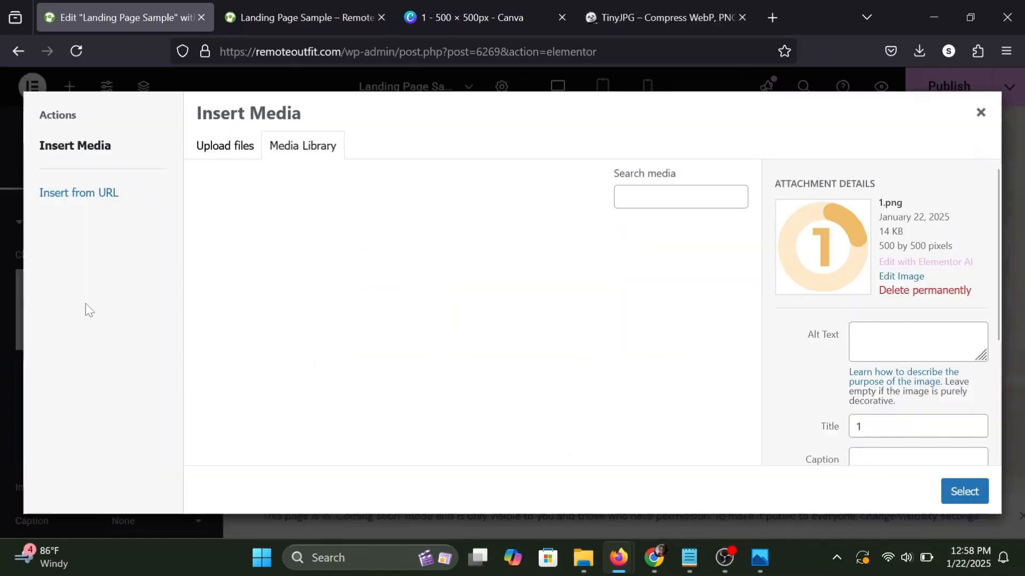
left_click(246, 277)
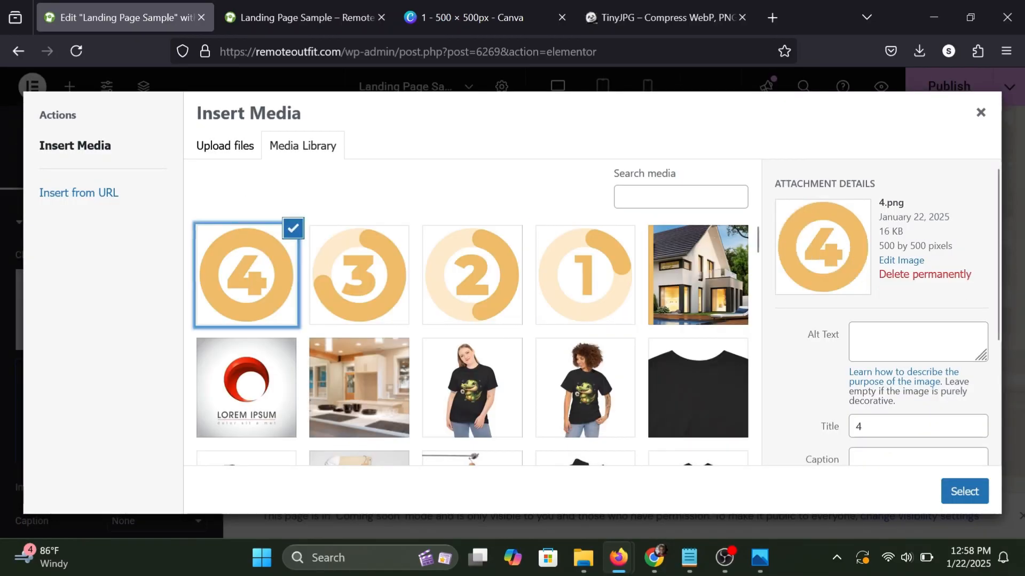
left_click(953, 494)
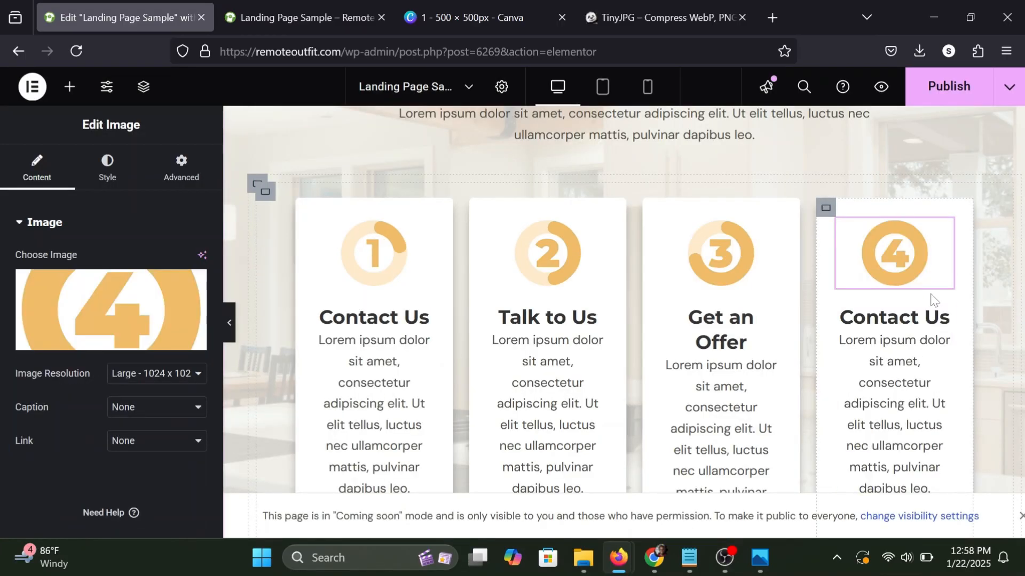
left_click(939, 329)
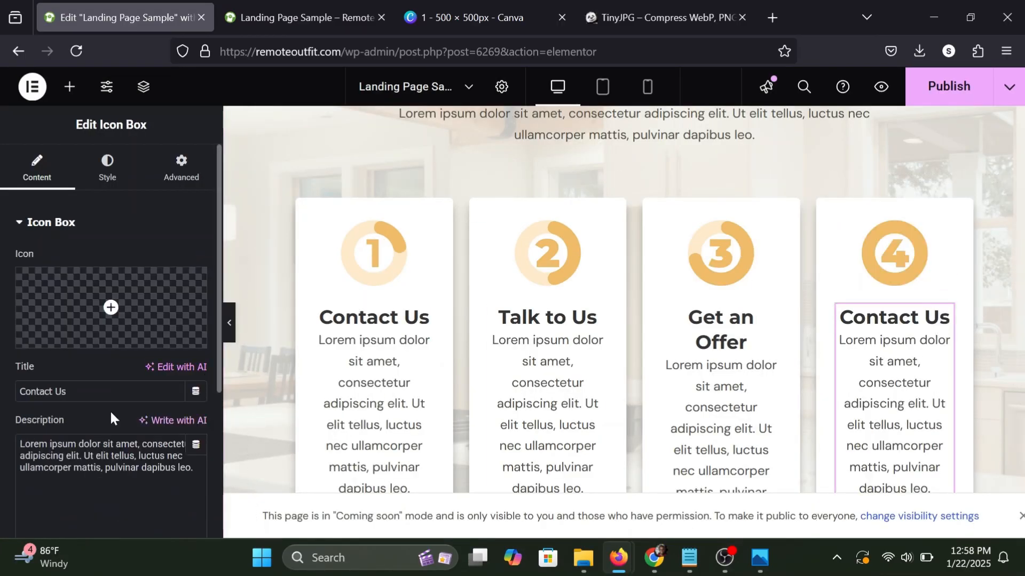
left_click(107, 391)
key("ctrl+a")
type("Close")
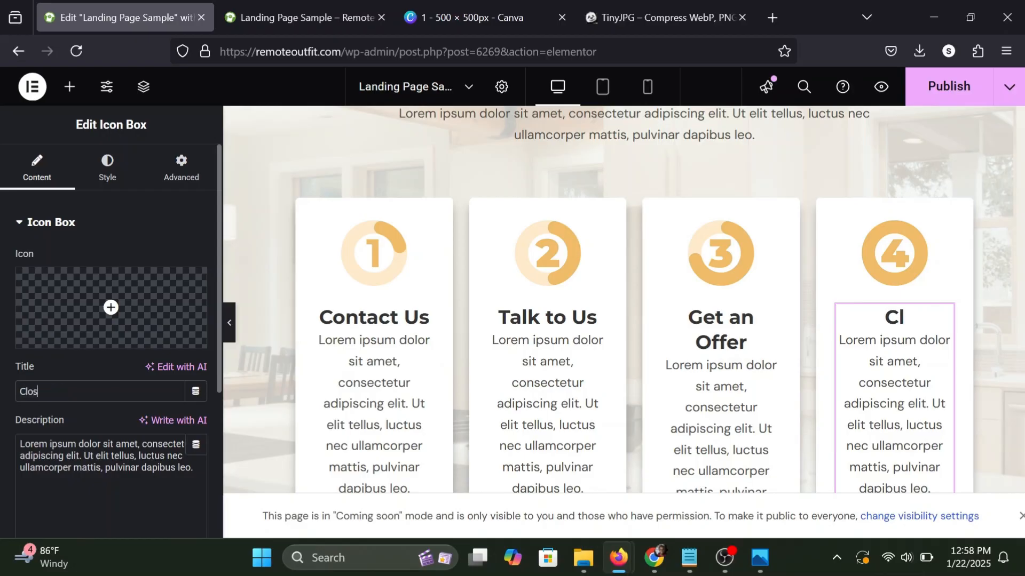
Publish the updated page and review the four "How it Works" cards in the page preview.
left_click(59, 93)
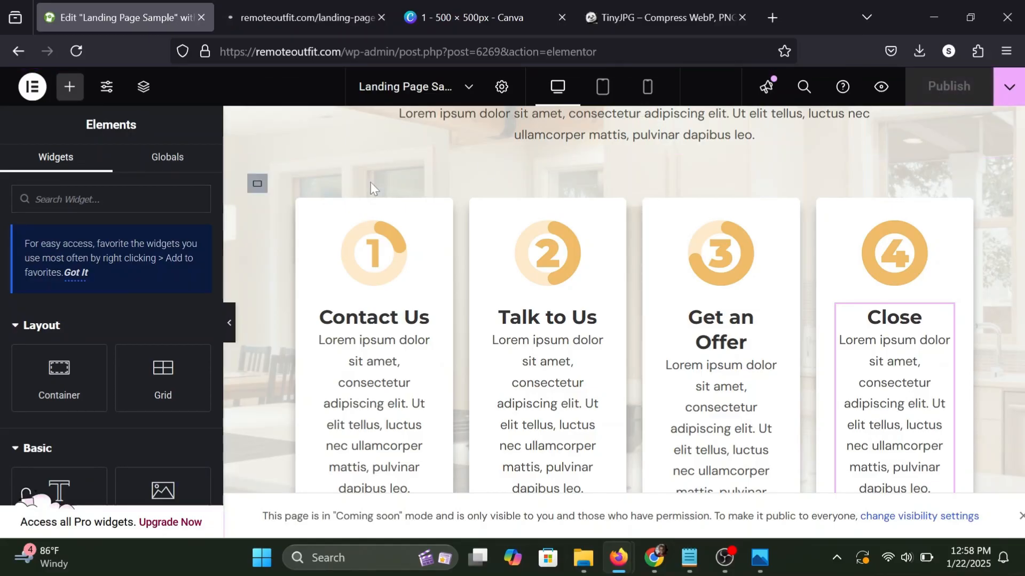
left_click(351, 6)
scroll(490, 199, "down", 10)
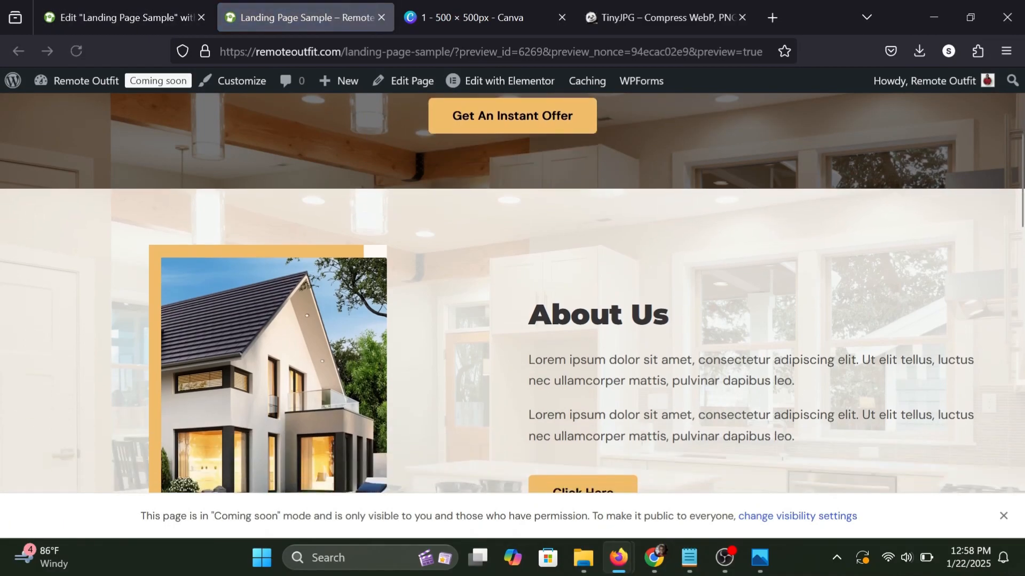
scroll(490, 198, "down", 10)
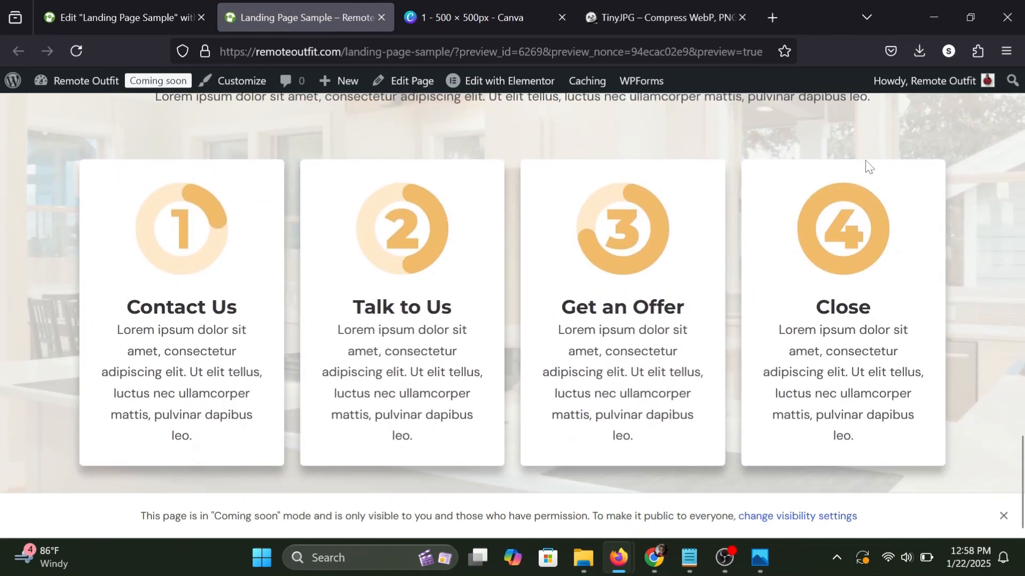
scroll(866, 163, "up", 3)
scroll(866, 163, "down", 1)
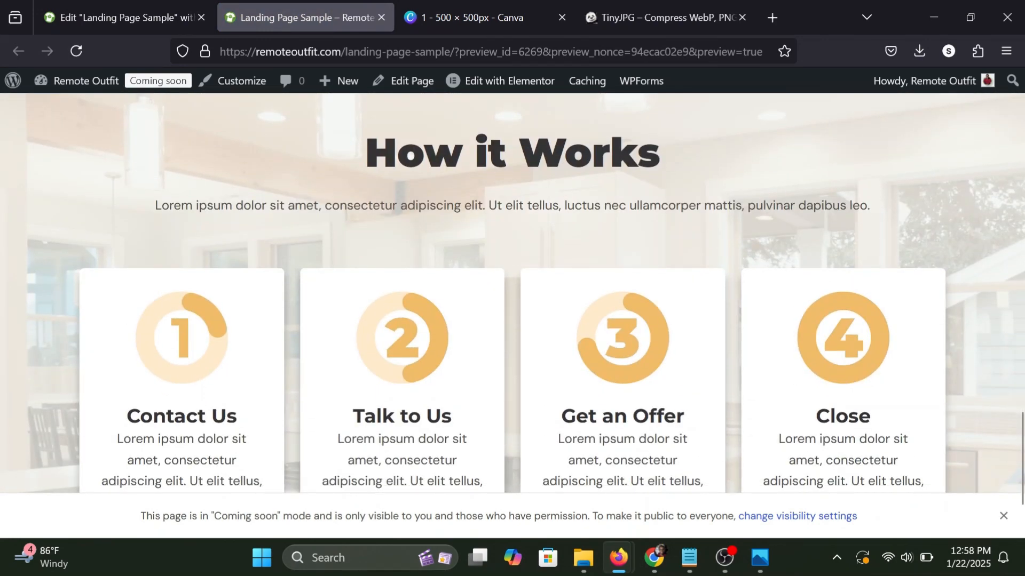
triple_click(615, 206)
left_click(614, 205)
scroll(470, 277, "down", 2)
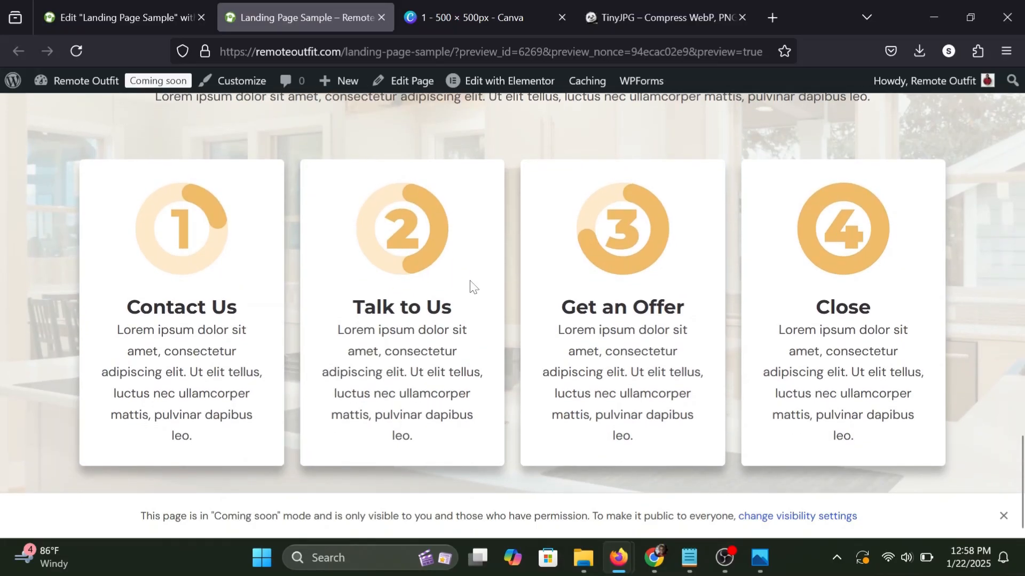
scroll(470, 281, "up", 6)
scroll(470, 281, "down", 6)
Return to the page editor and add a new single-column flexbox container below the "How it Works" section.
left_click(137, 6)
scroll(604, 362, "down", 6)
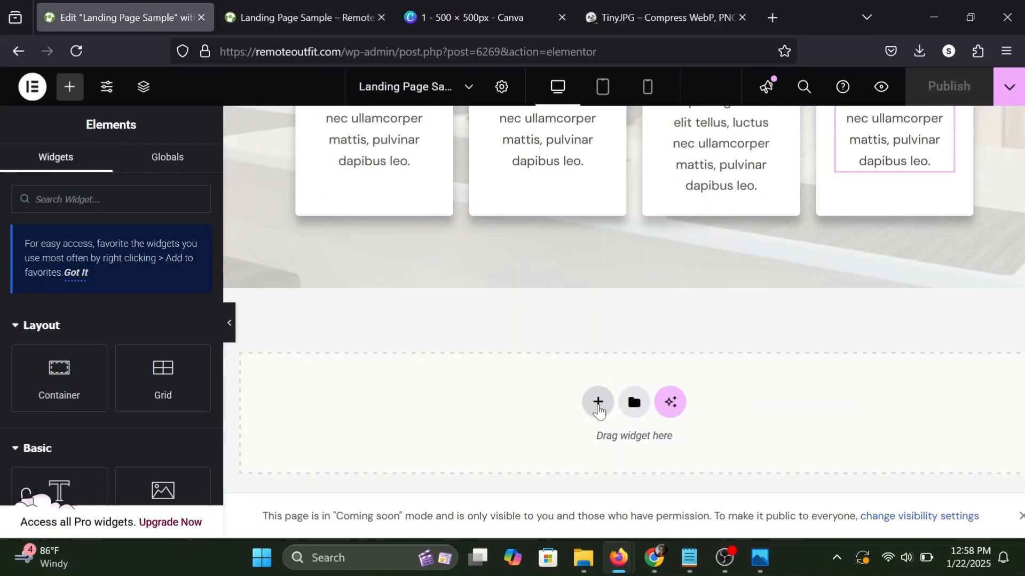
left_click(598, 401)
left_click(556, 448)
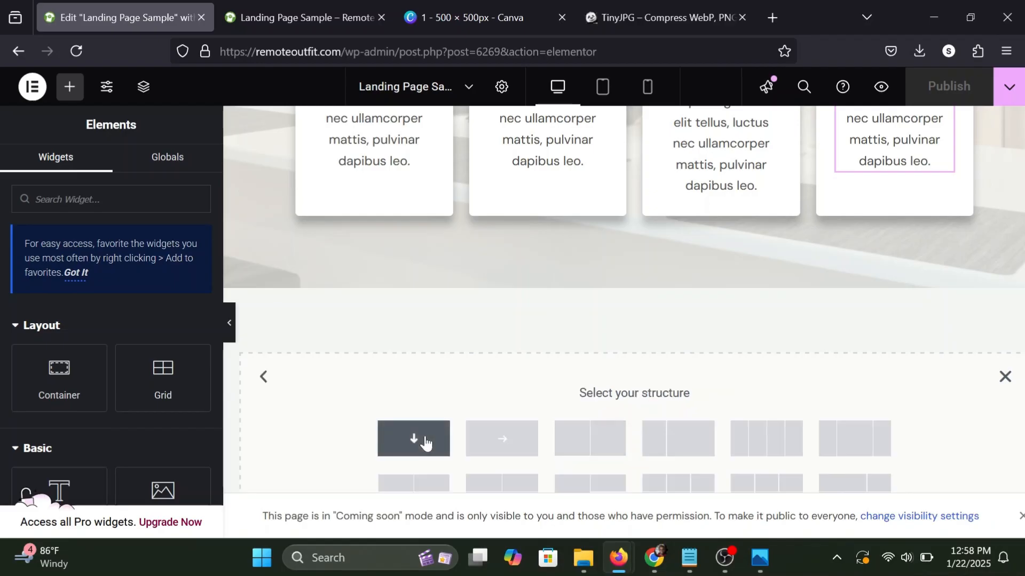
Copy the "We Buy Houses!" section container and paste its style onto the new empty container at the page's end.
scroll(511, 325, "up", 10)
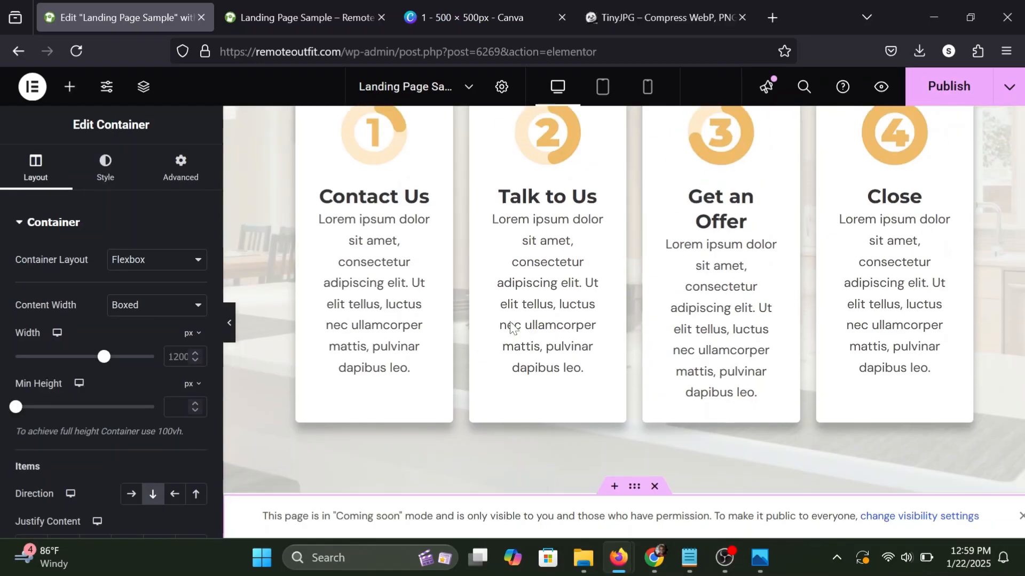
scroll(510, 321, "up", 5)
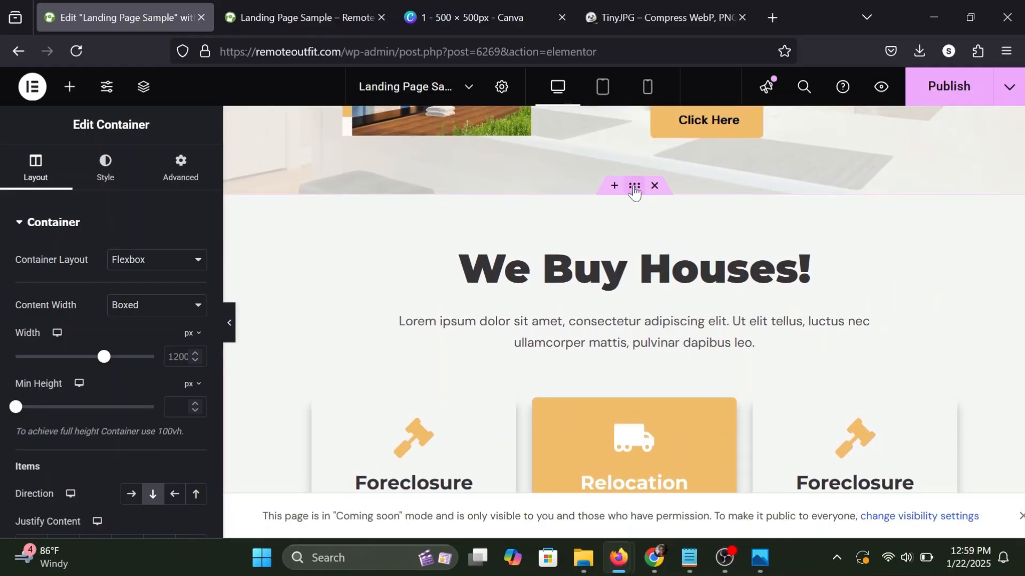
right_click(634, 191)
left_click(668, 212)
scroll(675, 213, "down", 10)
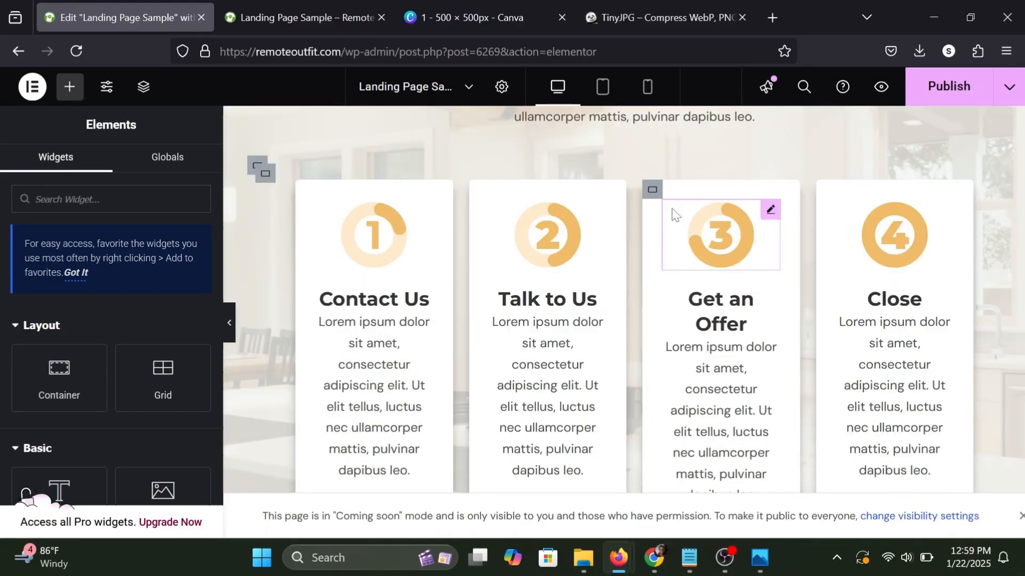
scroll(675, 213, "down", 5)
right_click(632, 184)
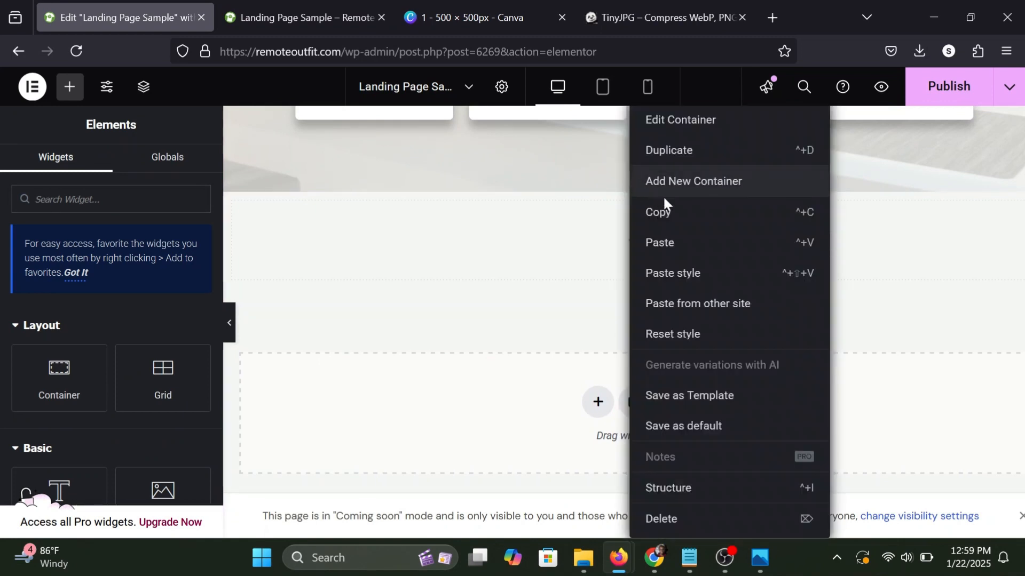
left_click(676, 273)
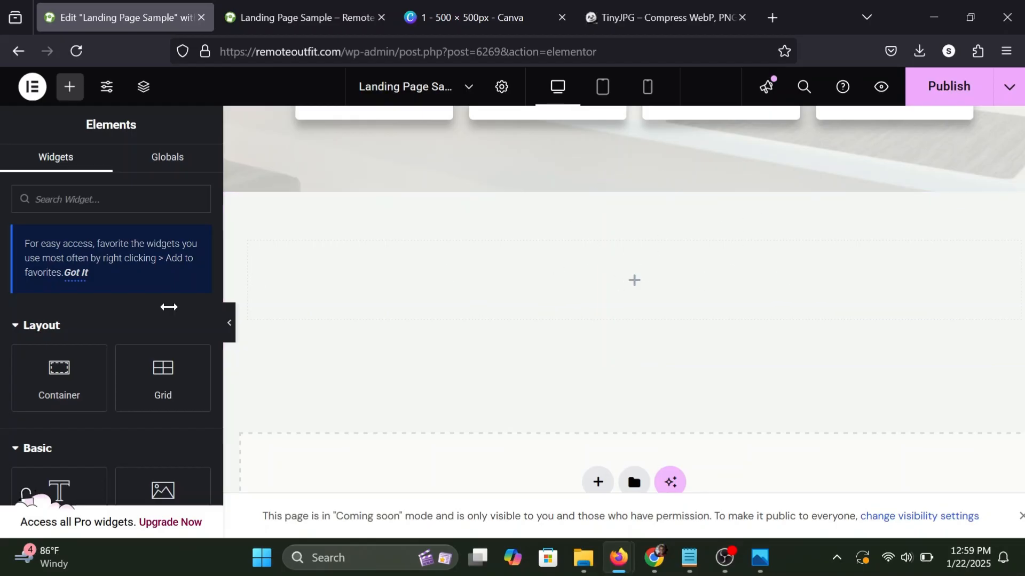
Place an inner container inside the new section and duplicate it to get two.
left_click_drag(71, 391, 440, 279)
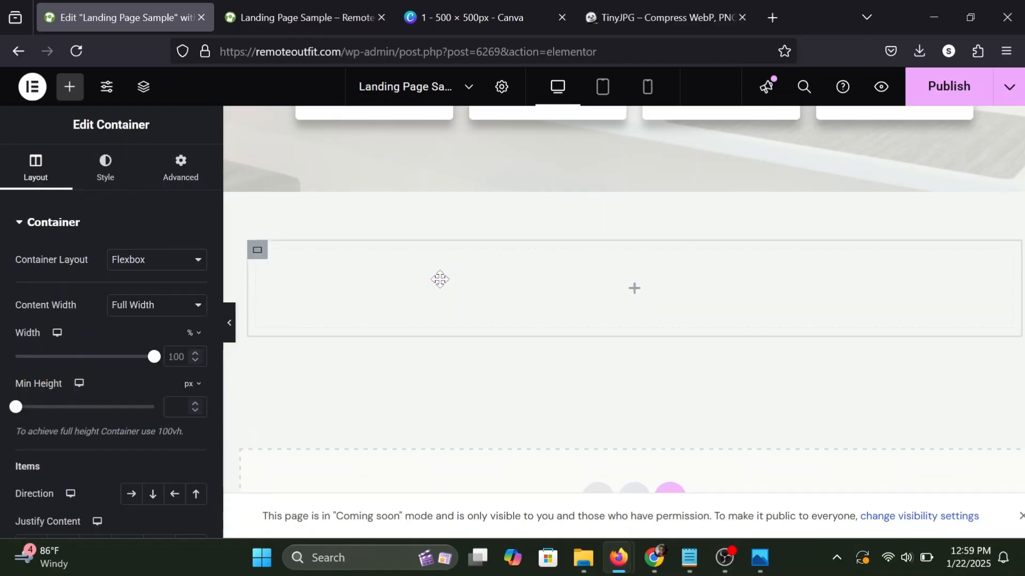
right_click(261, 260)
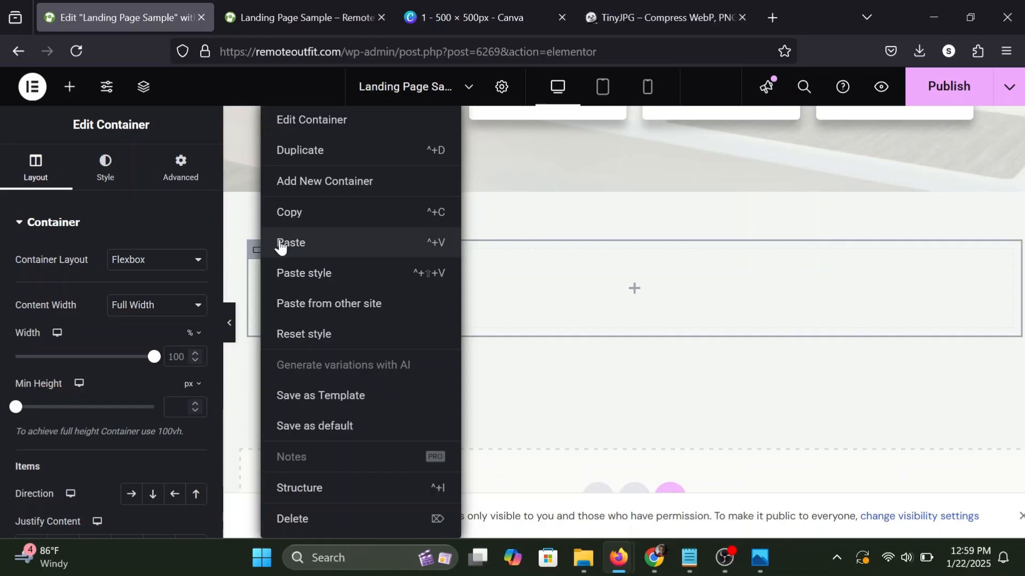
left_click(325, 150)
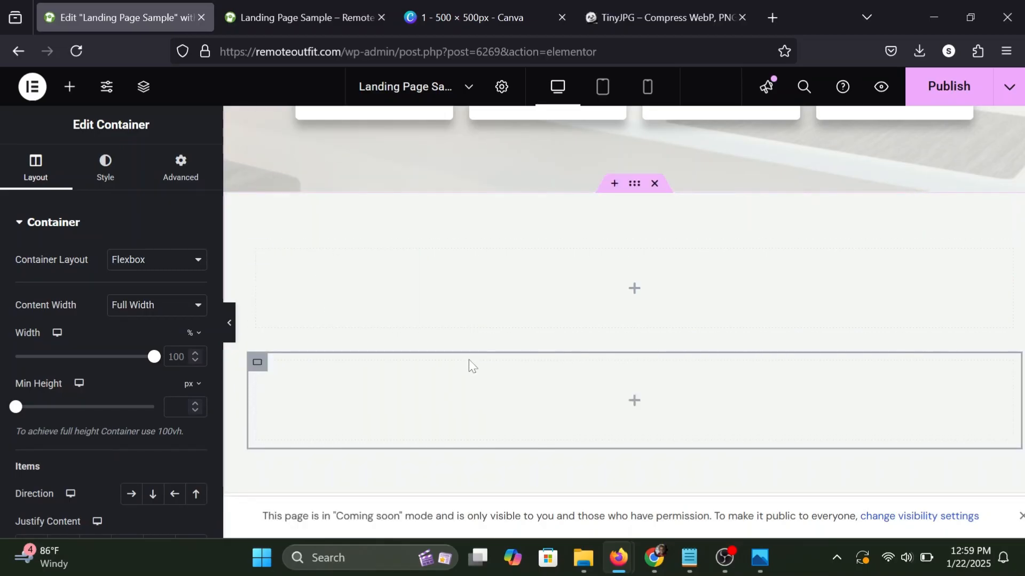
Set the new section's direction to horizontal row so its two inner containers sit side by side, and publish the page.
left_click(635, 187)
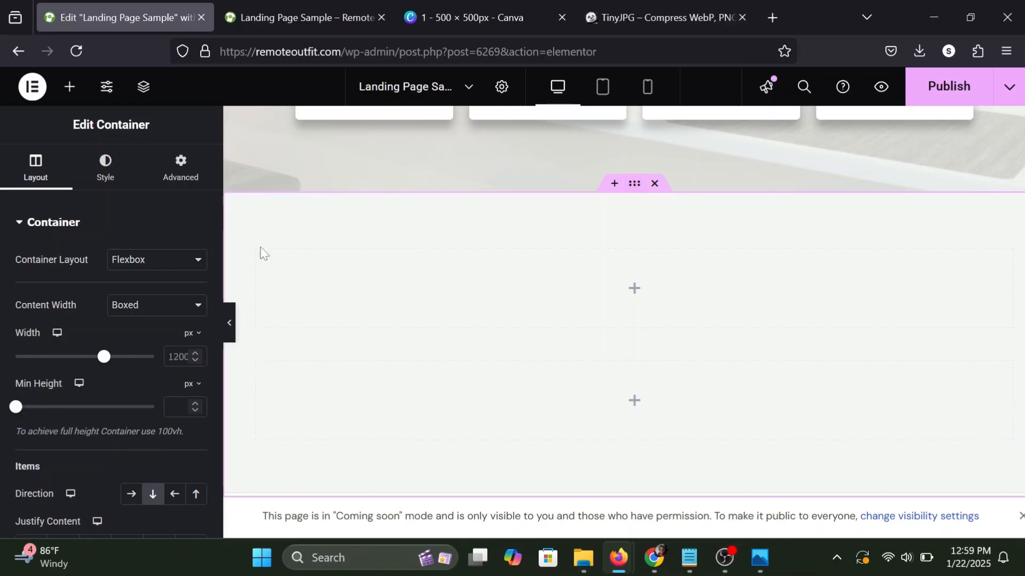
scroll(82, 396, "down", 2)
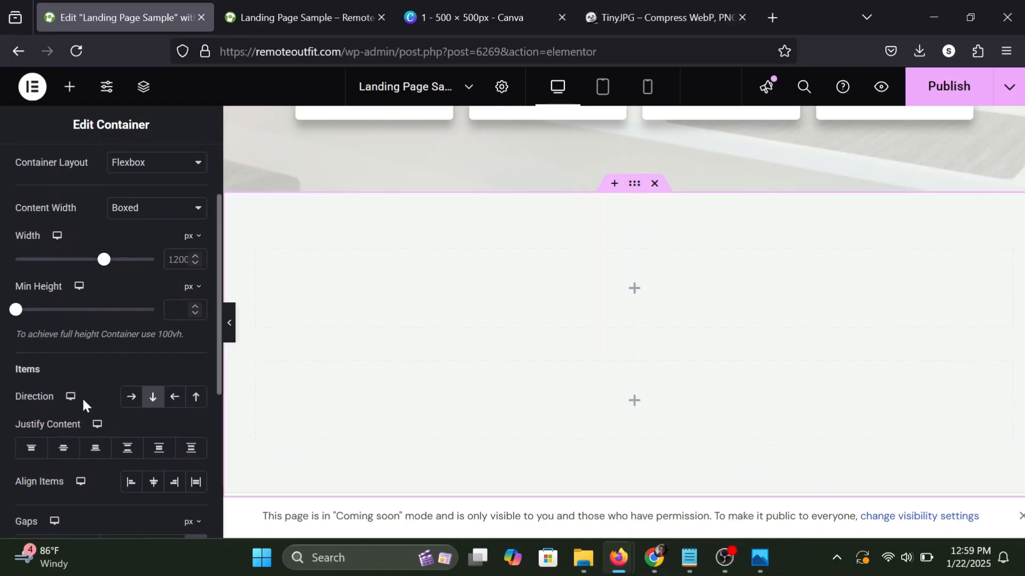
left_click(128, 400)
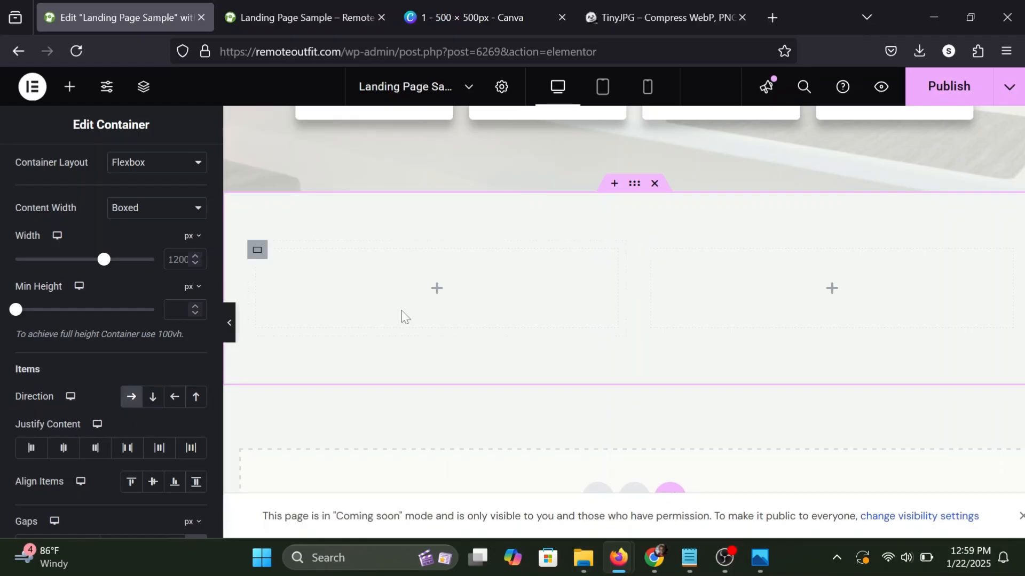
left_click(69, 87)
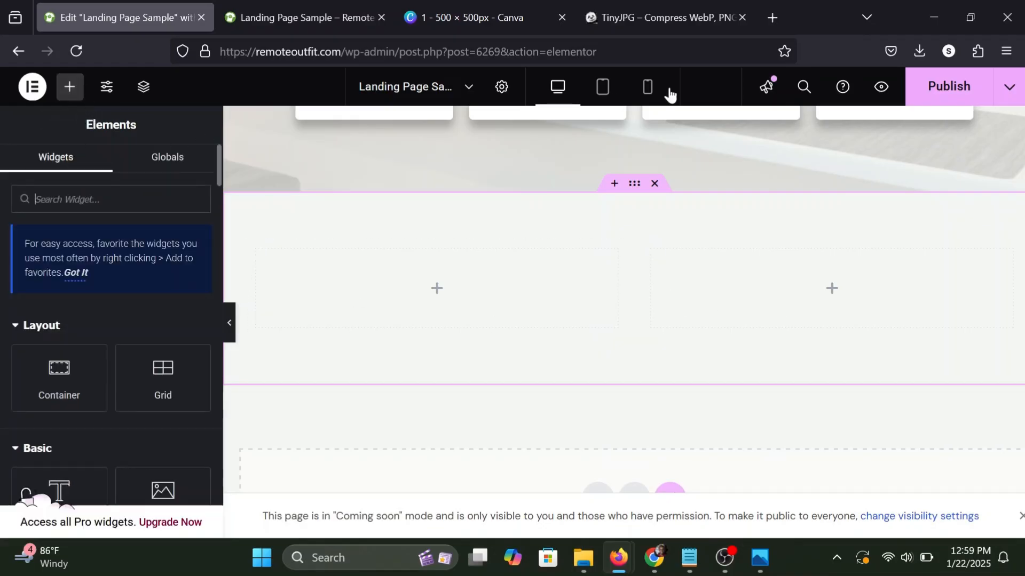
left_click(919, 92)
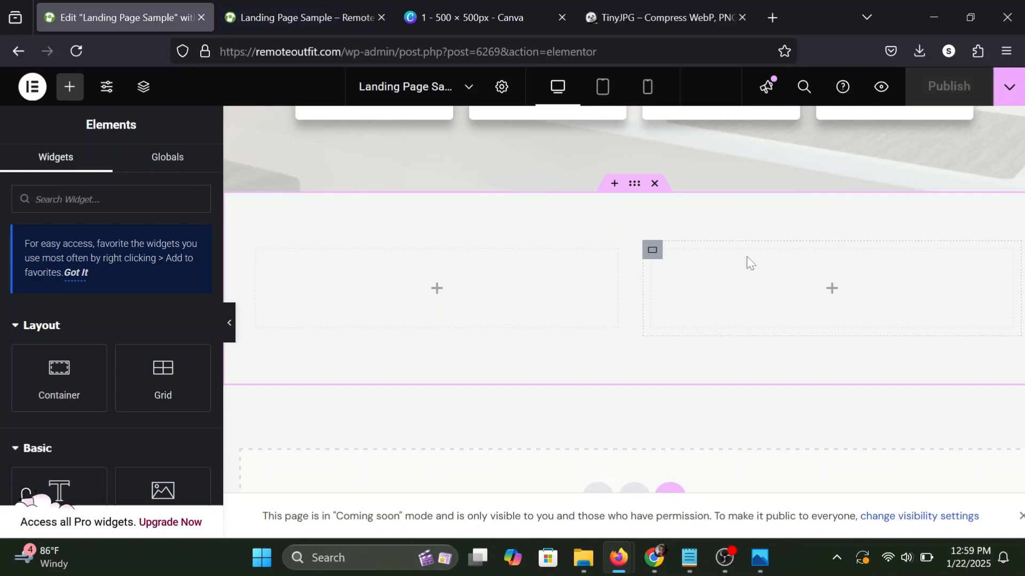
Open the site's WordPress dashboard from the preview page in a new browser tab.
left_click(324, 16)
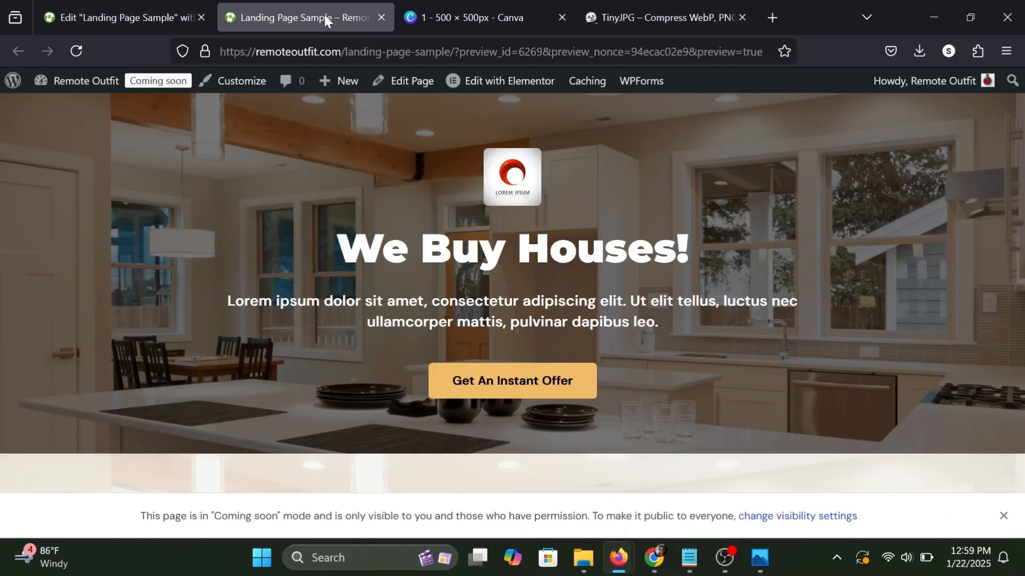
mouse_move(83, 87)
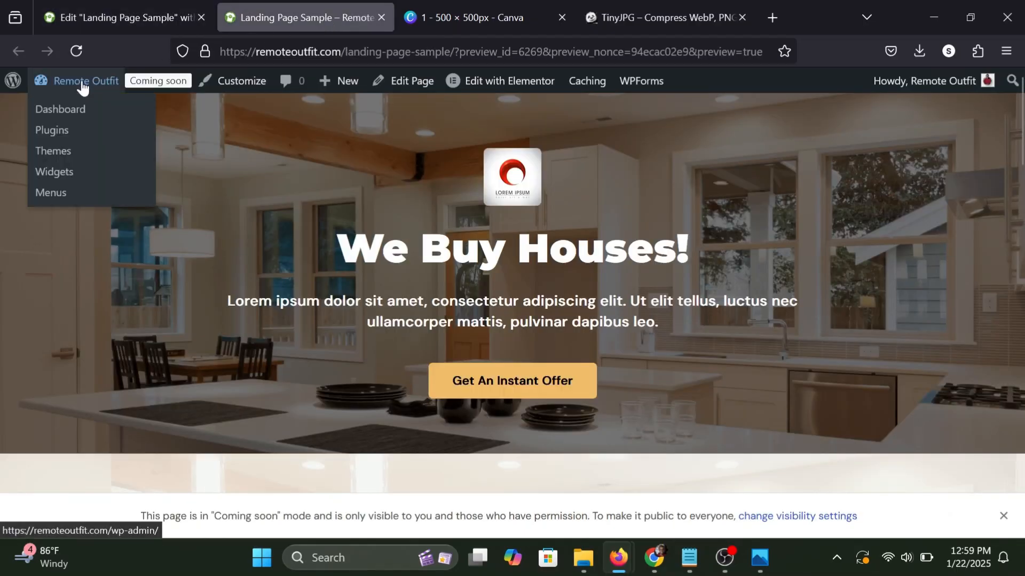
right_click(59, 117)
left_click(97, 127)
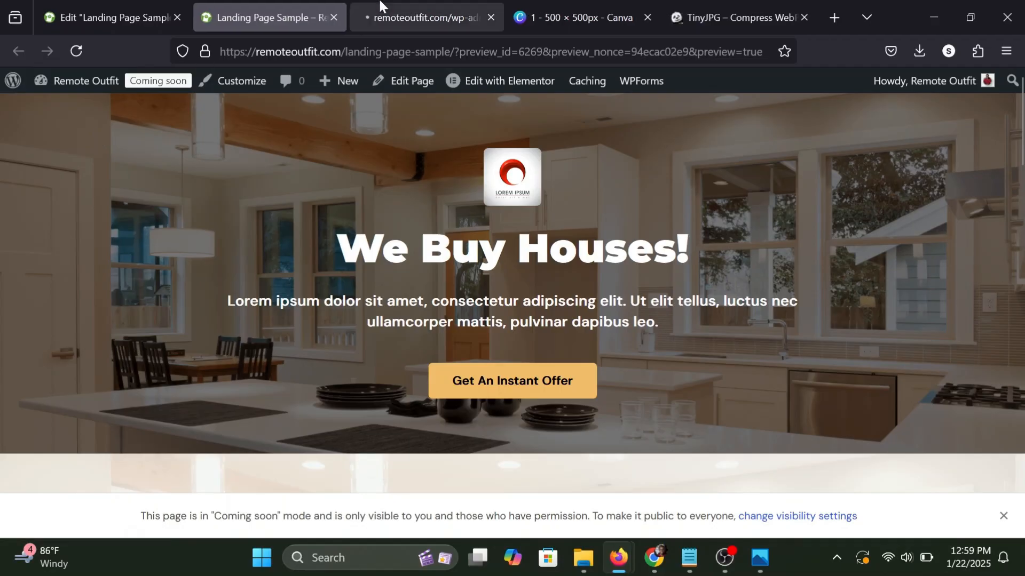
left_click(382, 7)
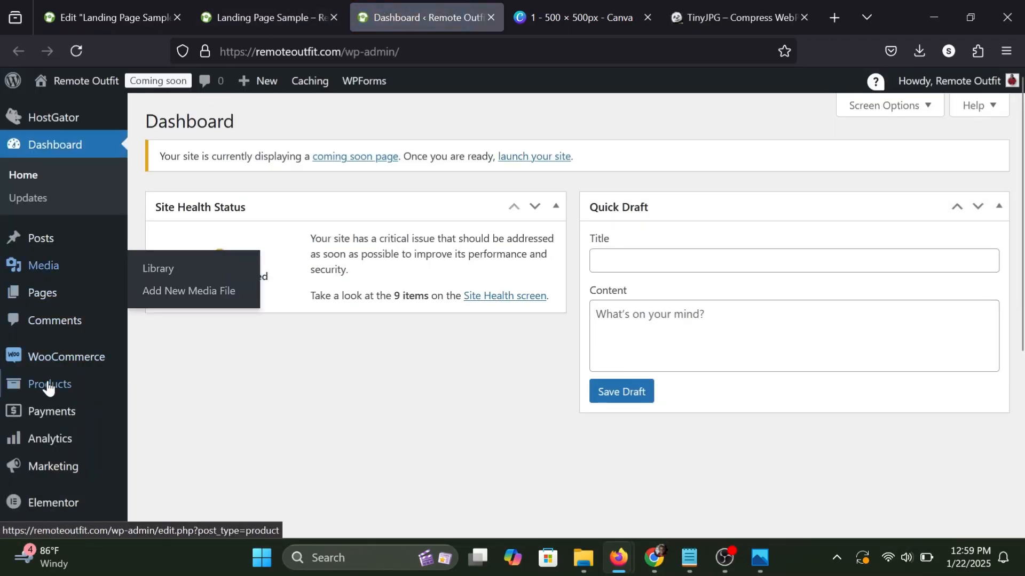
Open the WPForms forms overview, dismiss the "What's New in WPForms" announcement and look over the existing forms.
scroll(36, 337, "down", 2)
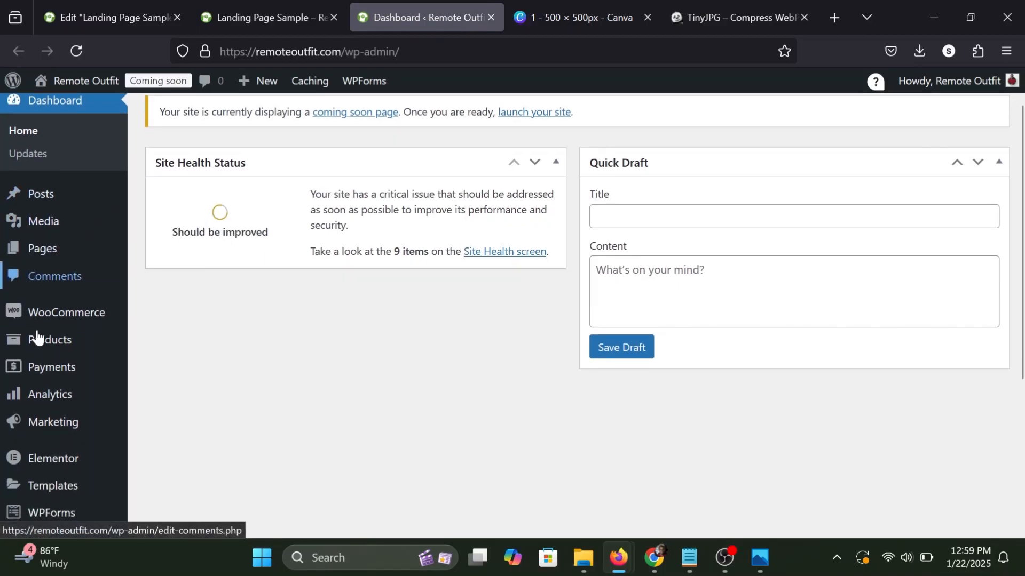
scroll(32, 374, "down", 1)
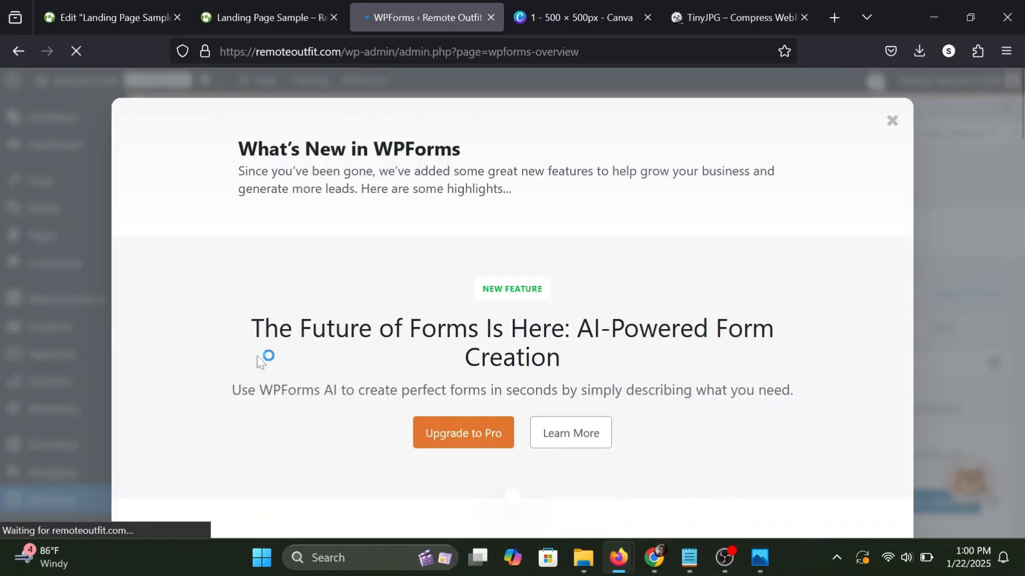
left_click(890, 123)
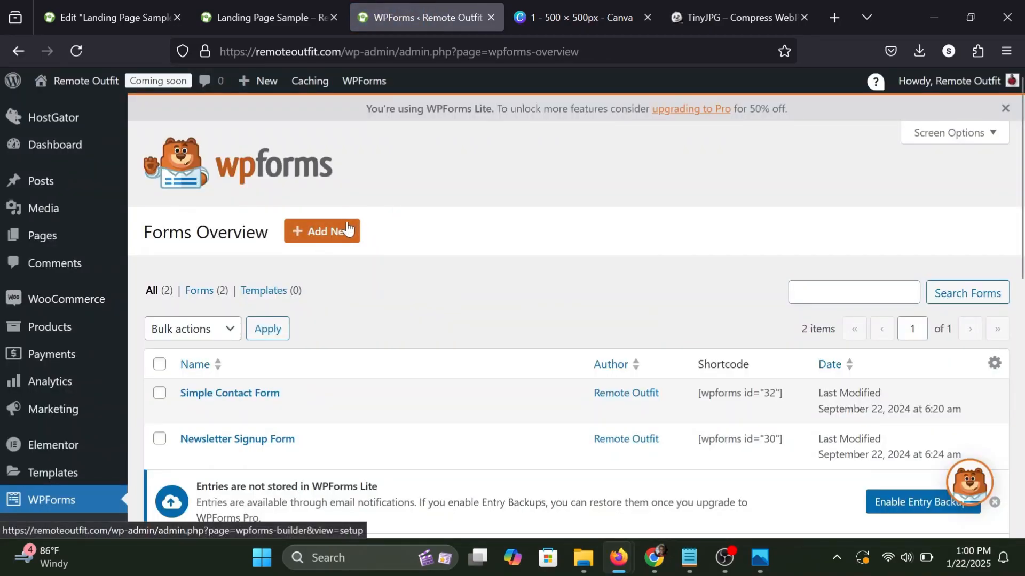
scroll(235, 308, "down", 2)
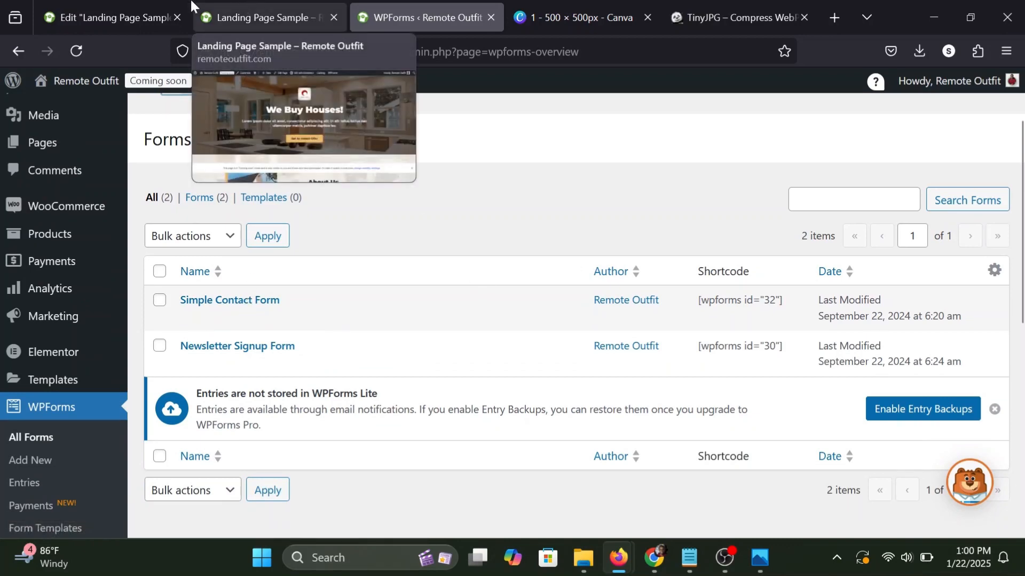
Return to the landing page editor, add a WPForms widget to the new section's right container and assign it the Simple Contact Form.
left_click(133, 5)
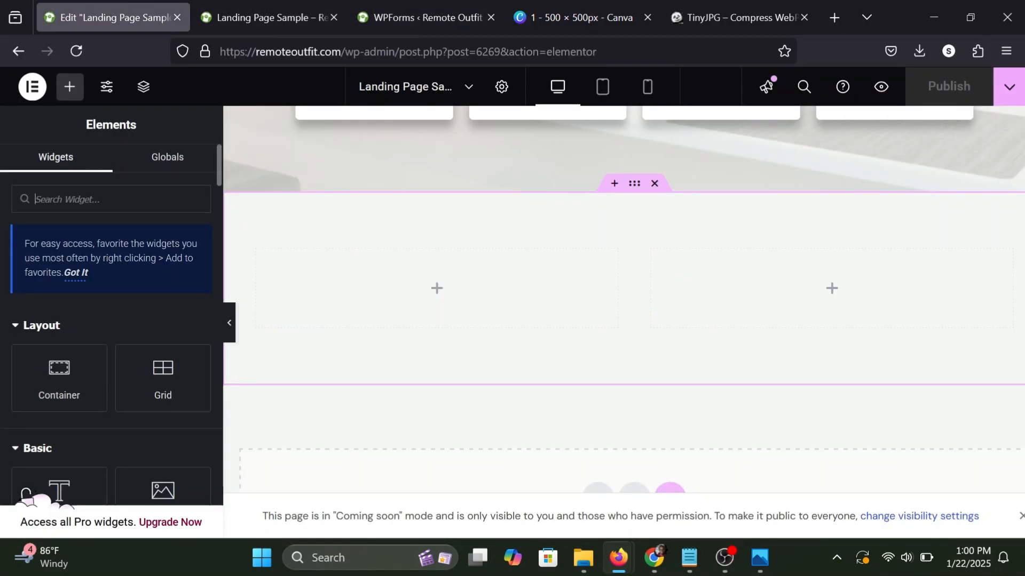
type("wpf")
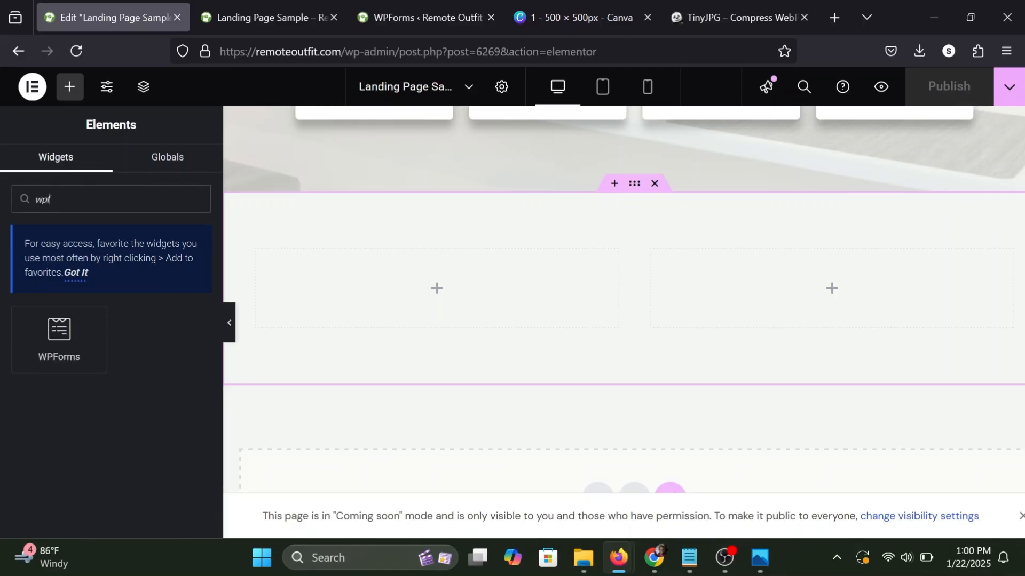
left_click_drag(43, 373, 684, 279)
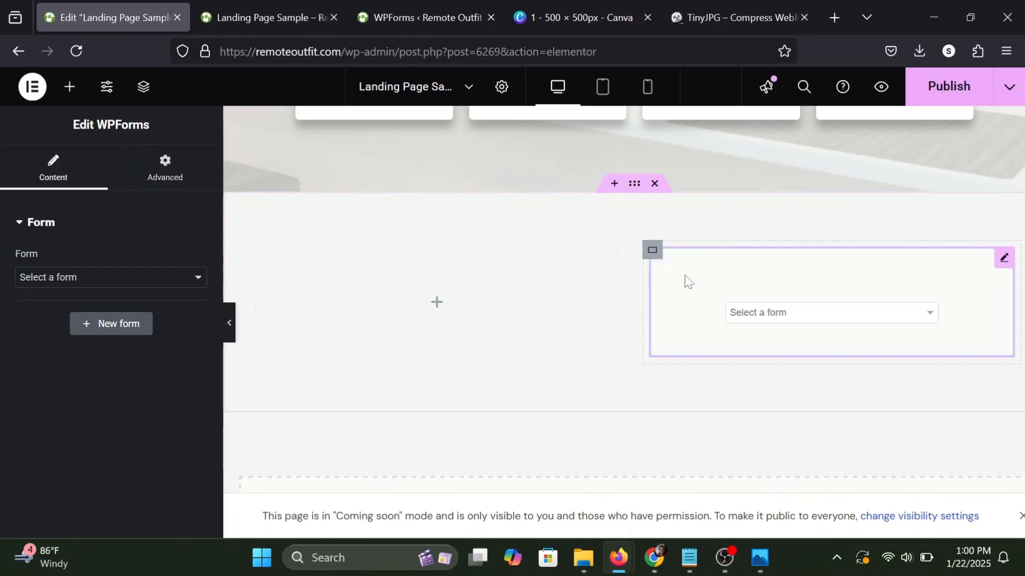
left_click(111, 278)
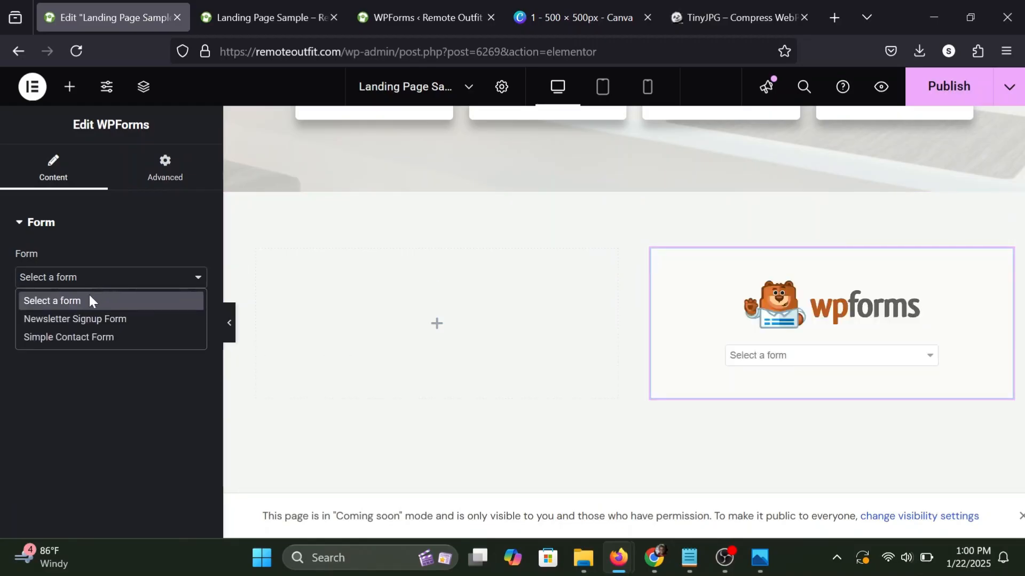
left_click(68, 335)
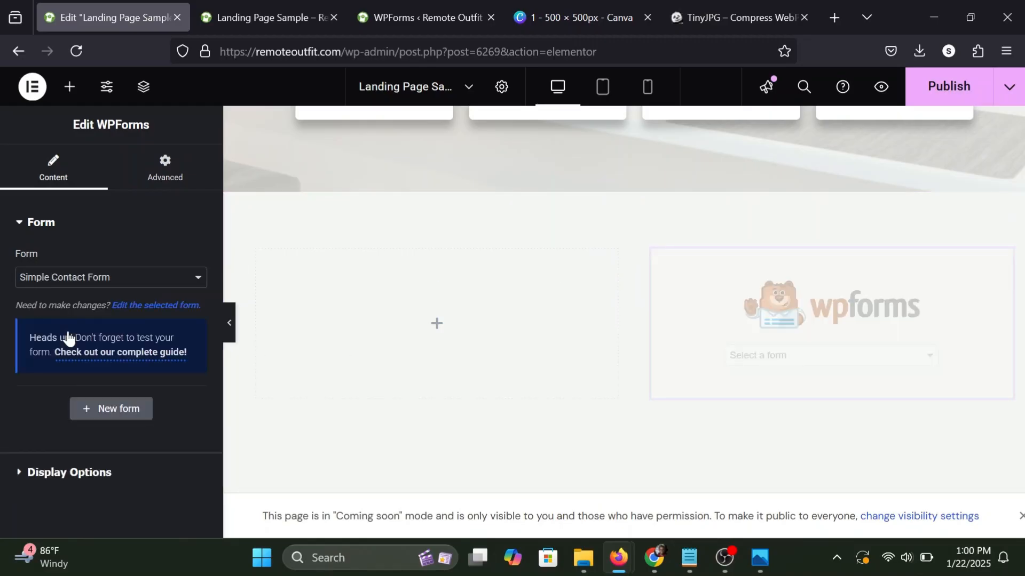
scroll(610, 297, "down", 4)
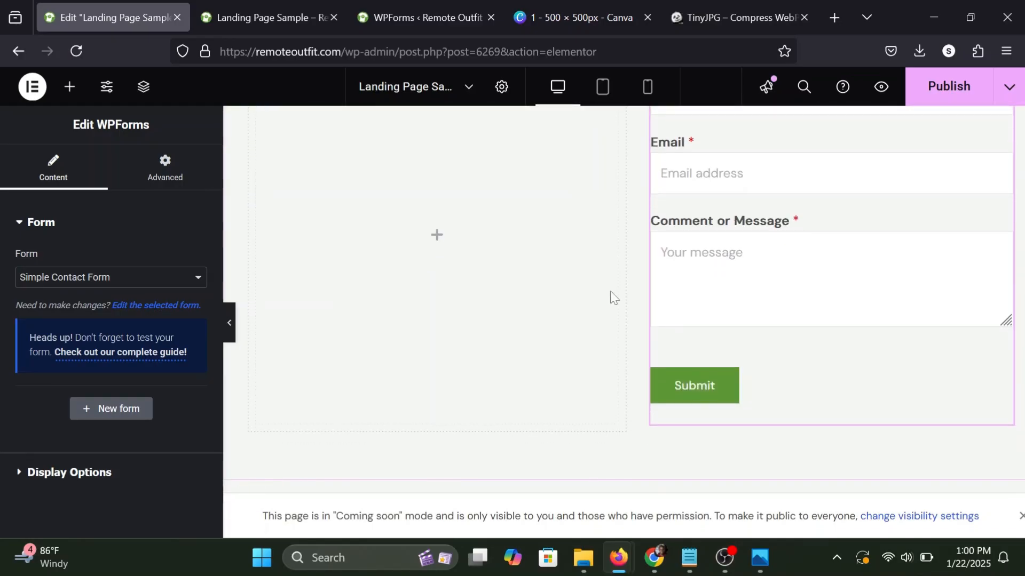
scroll(610, 297, "up", 2)
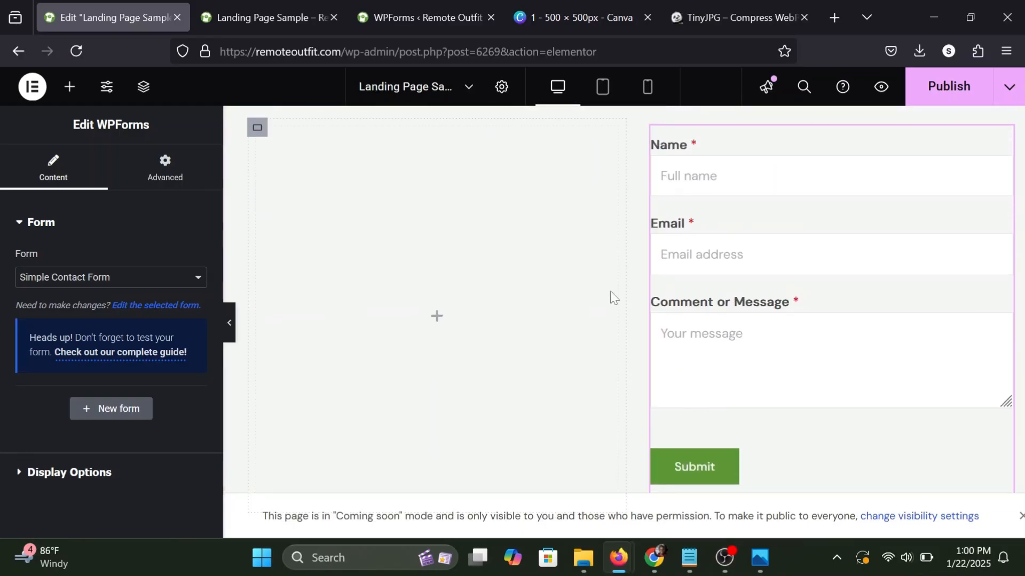
Check the form widget's display options and set its padding to 25 px on all sides.
left_click(56, 475)
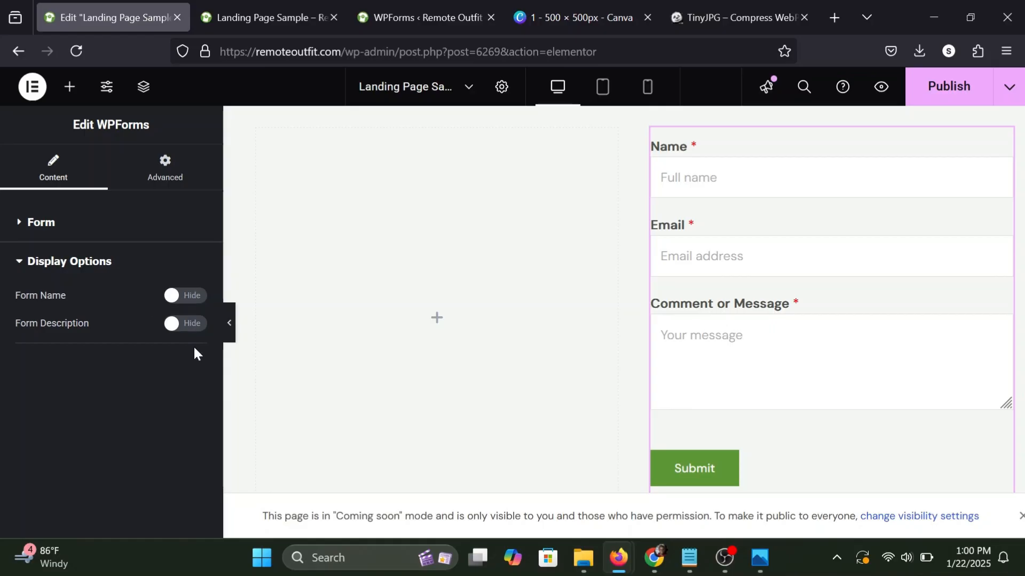
scroll(634, 306, "up", 2)
scroll(634, 306, "down", 2)
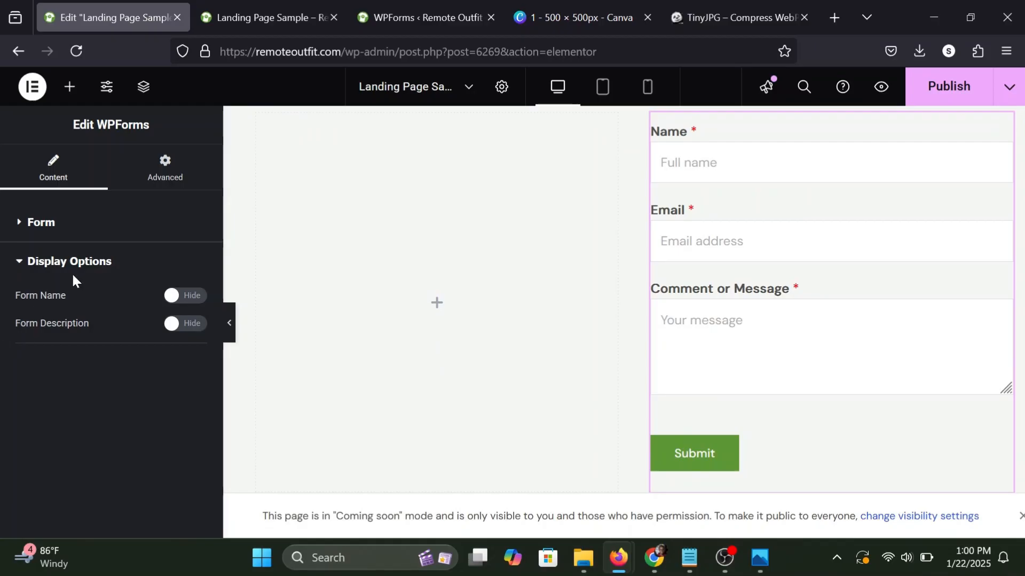
left_click(156, 167)
scroll(91, 257, "down", 3)
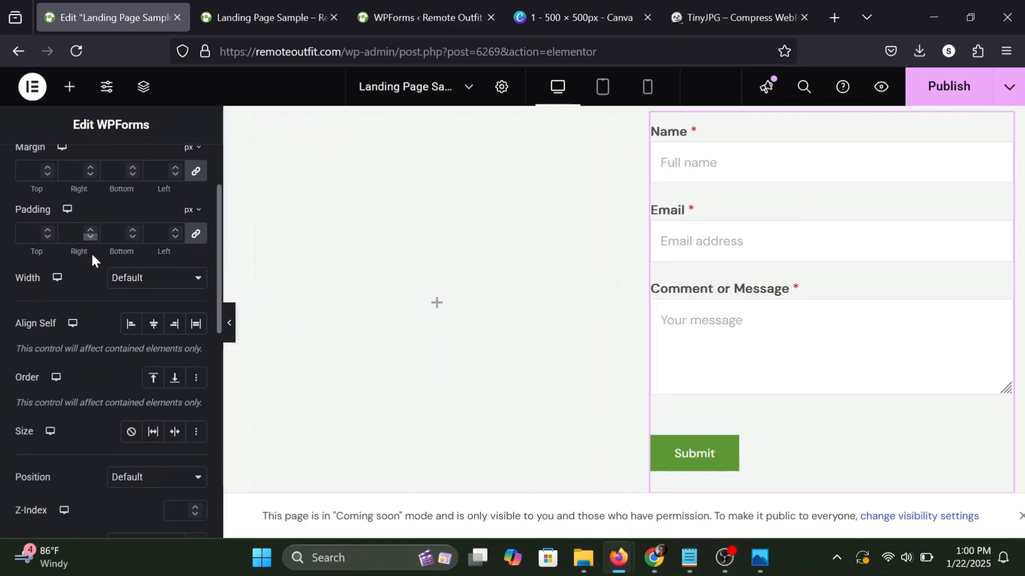
scroll(91, 254, "down", 3)
scroll(91, 254, "up", 5)
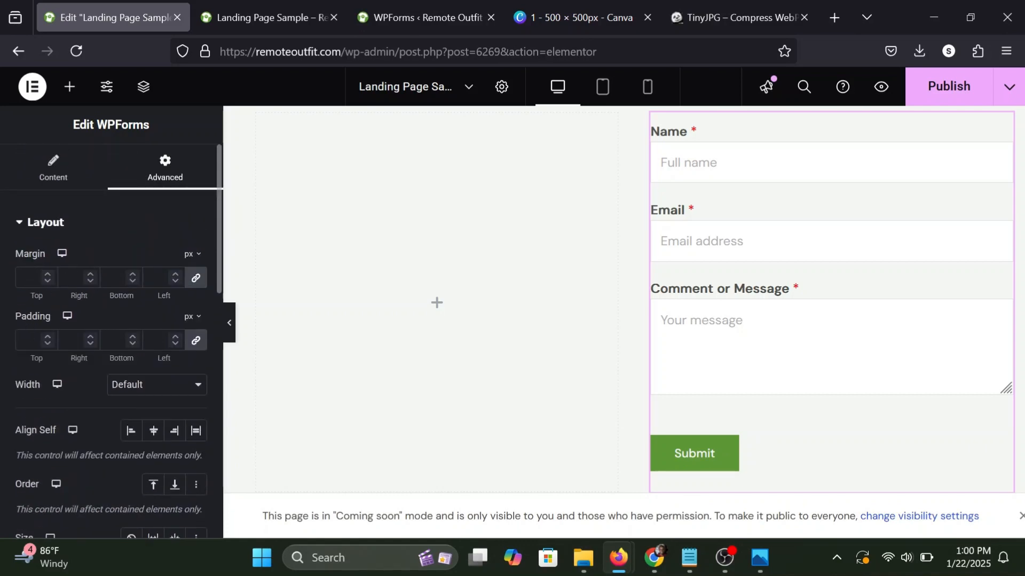
type("25")
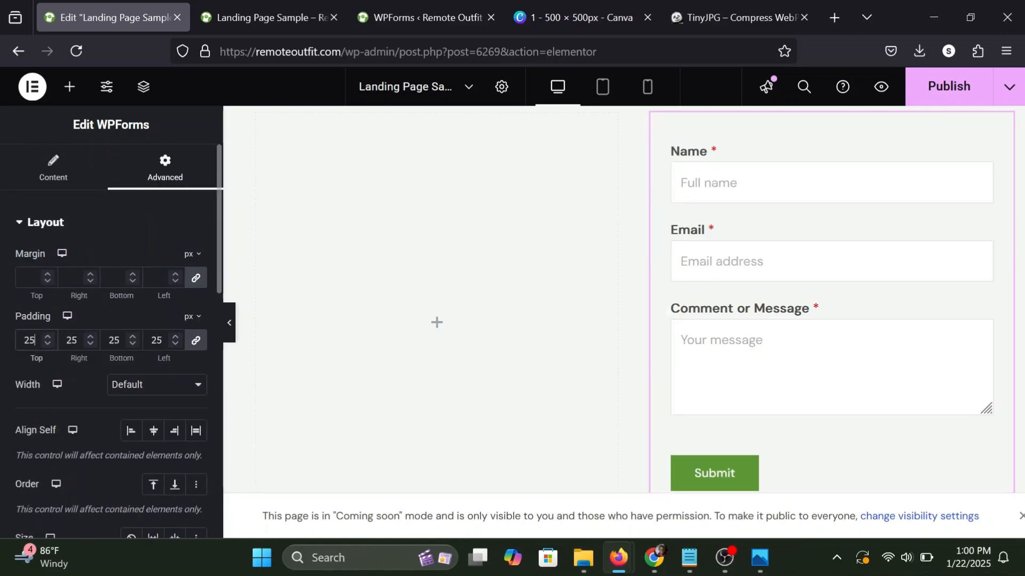
Give the form widget a box shadow with vertical offset 10 and colour rgba(0, 0, 0, 0.24).
scroll(113, 360, "down", 4)
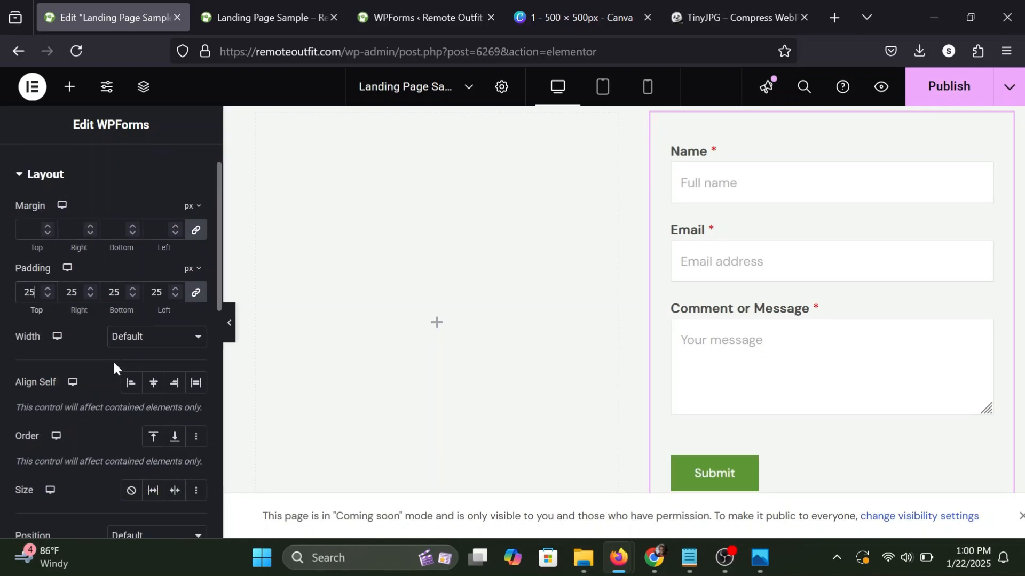
scroll(80, 361, "down", 8)
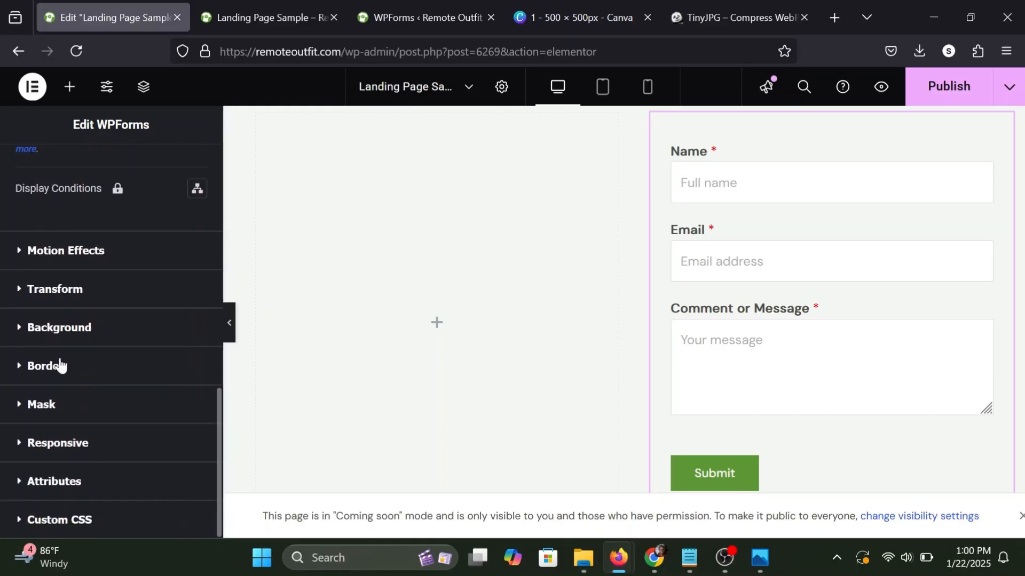
left_click(59, 367)
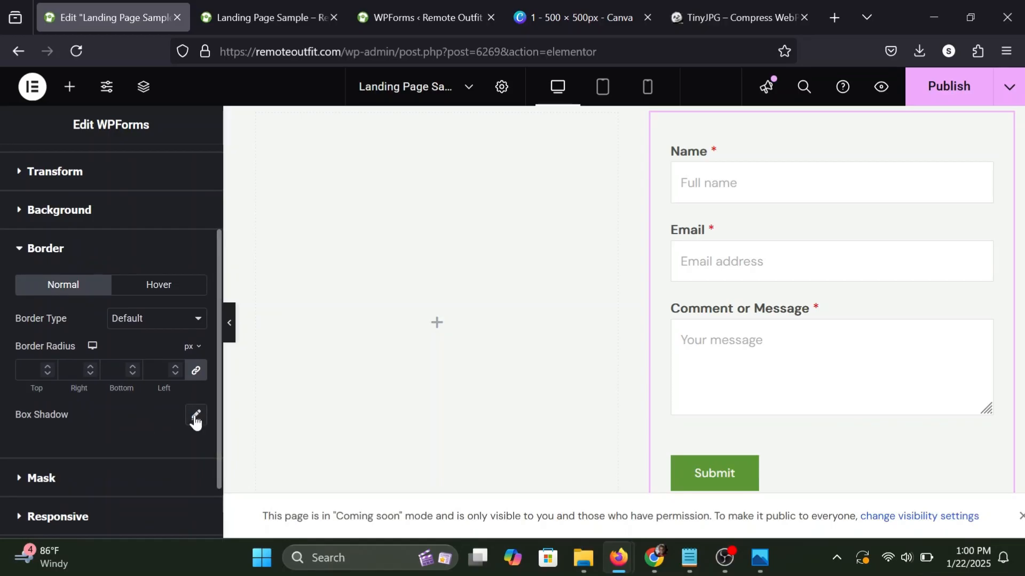
left_click(195, 416)
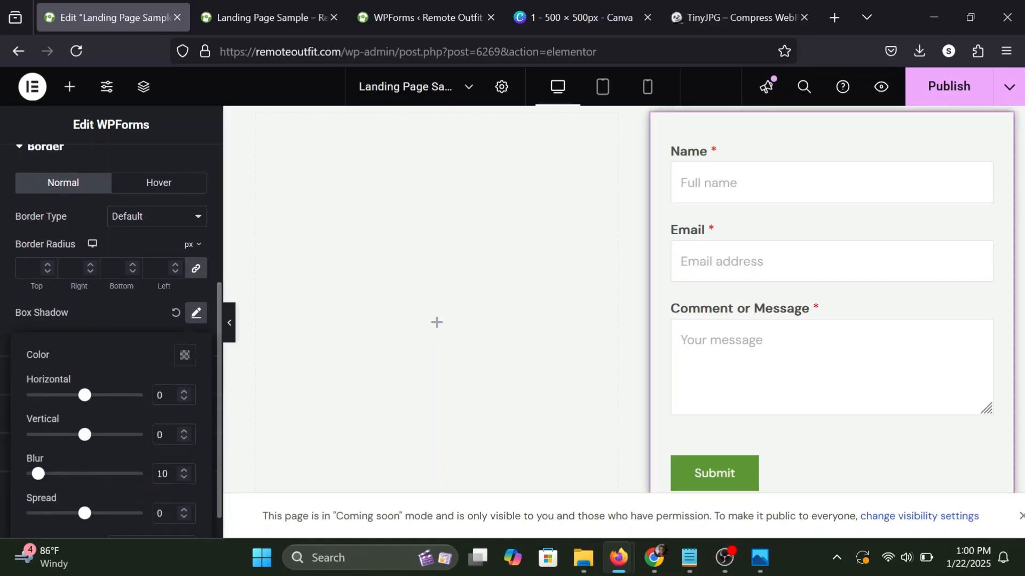
type("1")
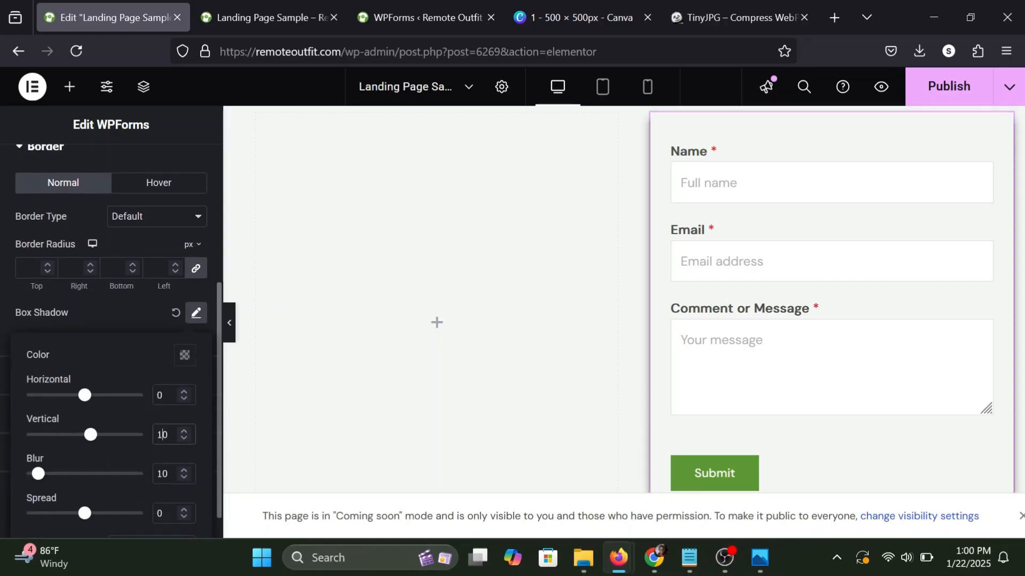
left_click(179, 361)
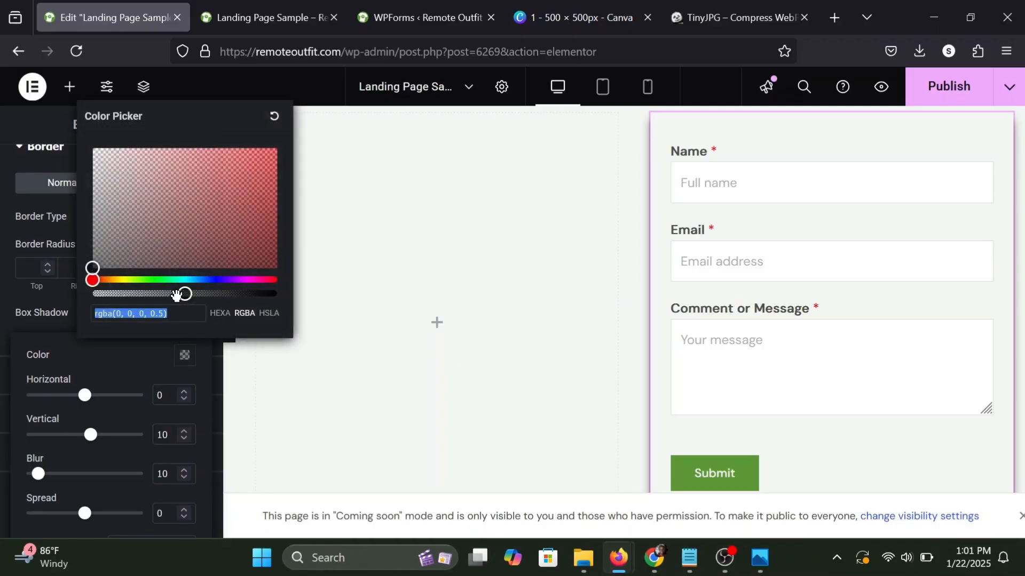
left_click_drag(181, 293, 136, 293)
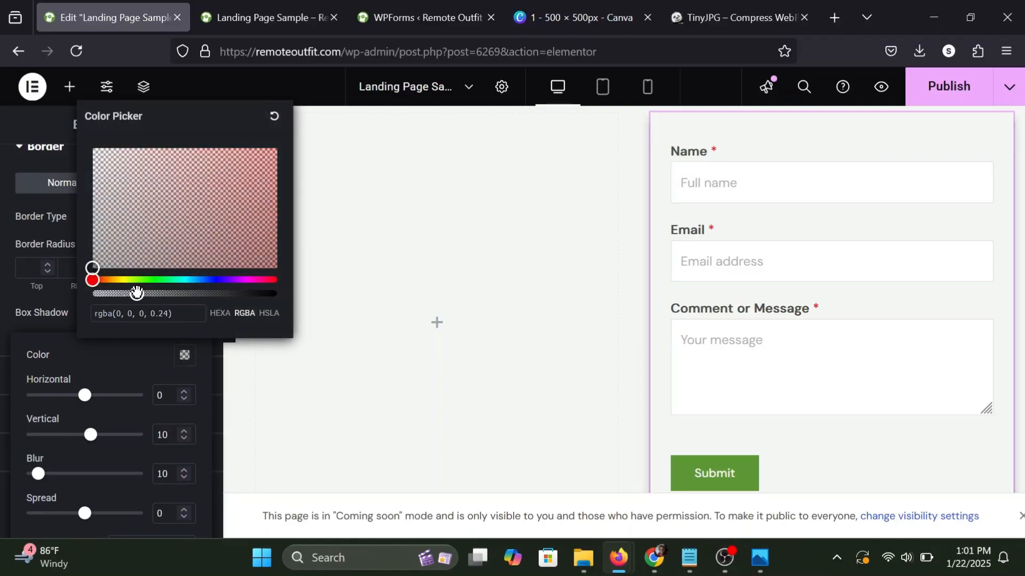
left_click(148, 354)
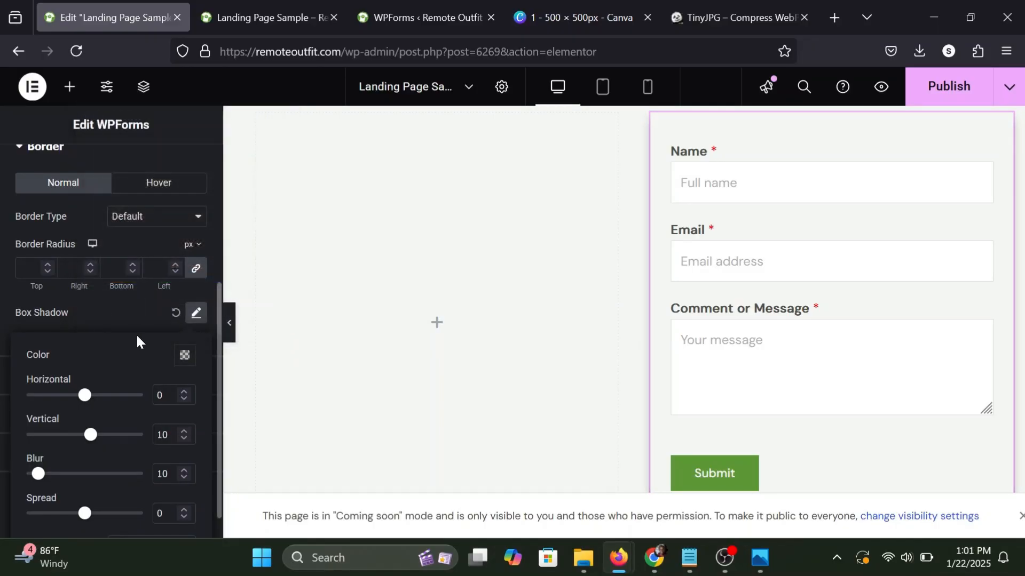
Set the form widget's border radius to 5 px on all corners and check the card at full page width.
left_click(50, 306)
left_click(30, 268)
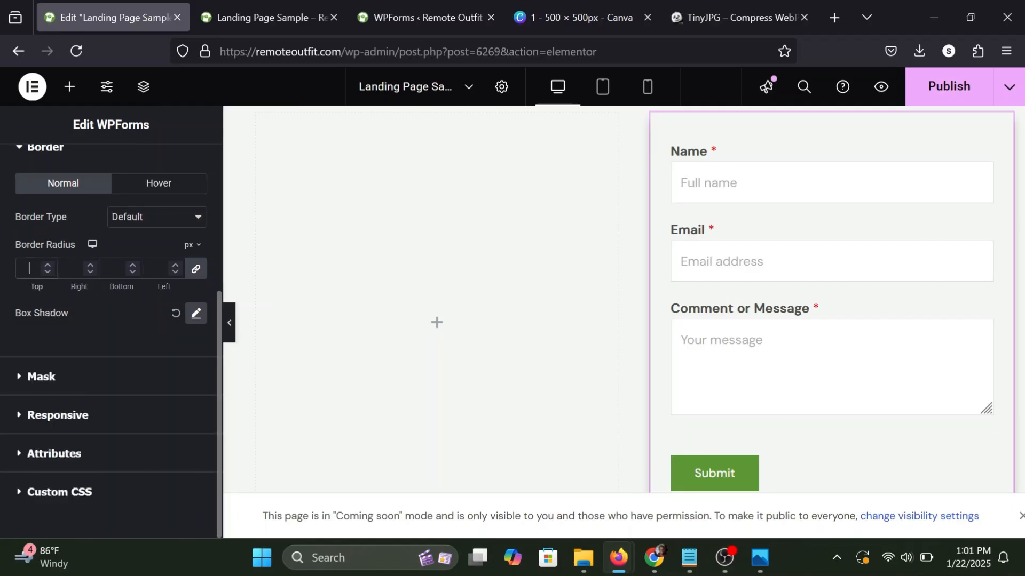
type("4")
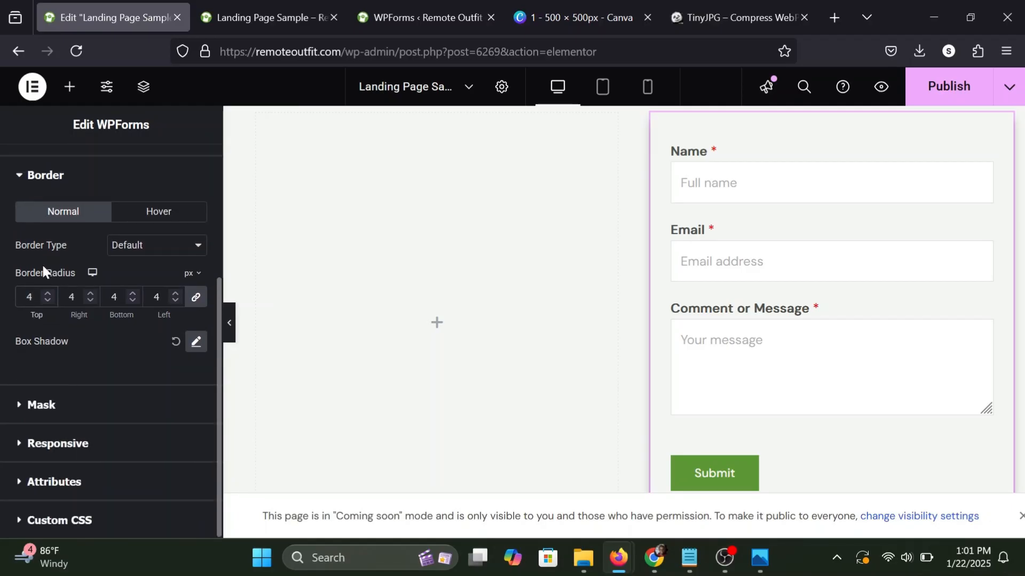
left_click(46, 293)
left_click(230, 326)
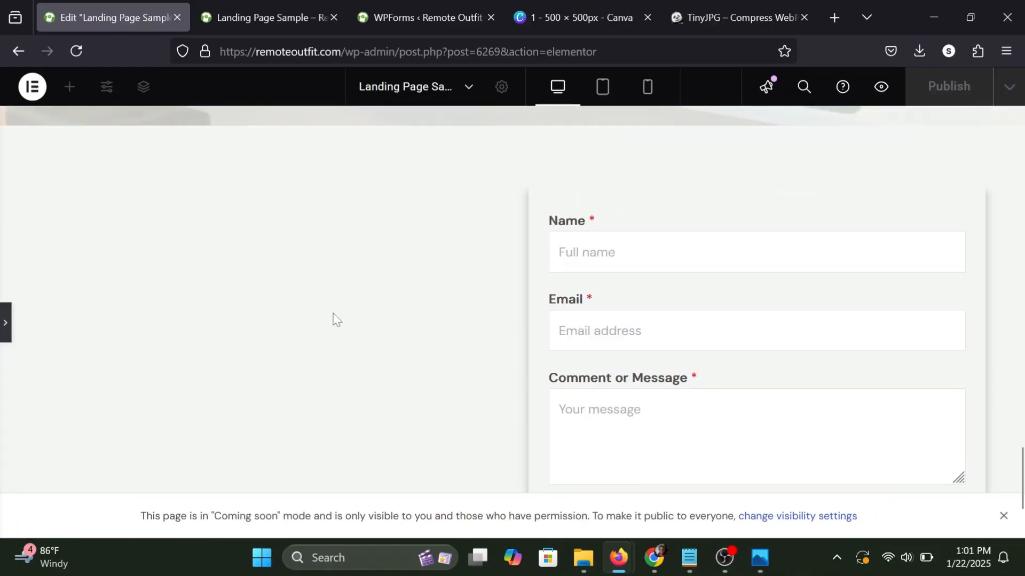
left_click(3, 324)
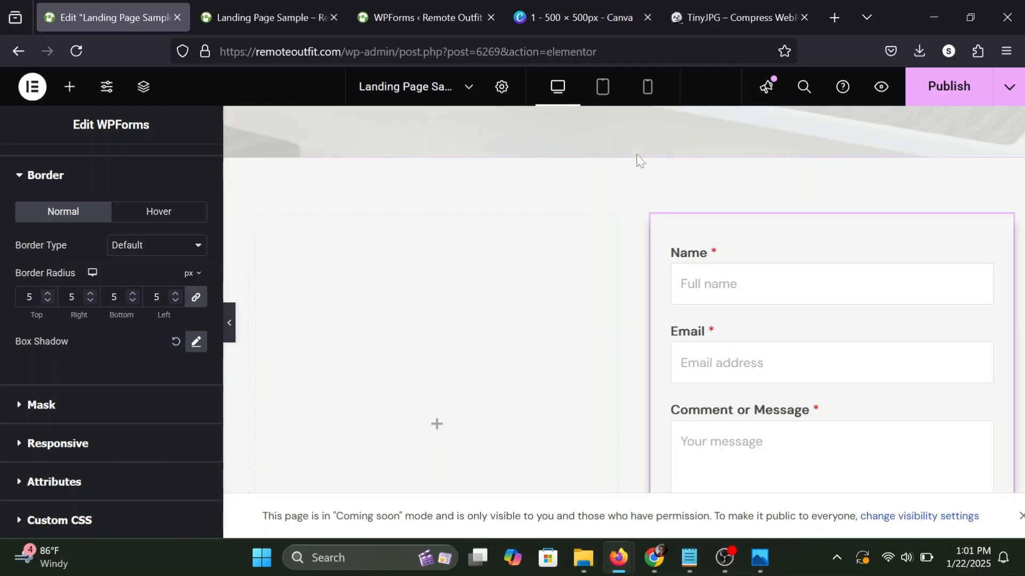
Duplicate the two-column row and delete the form's container from the upper copy, leaving one empty full-width container above the form row.
mouse_move(644, 185)
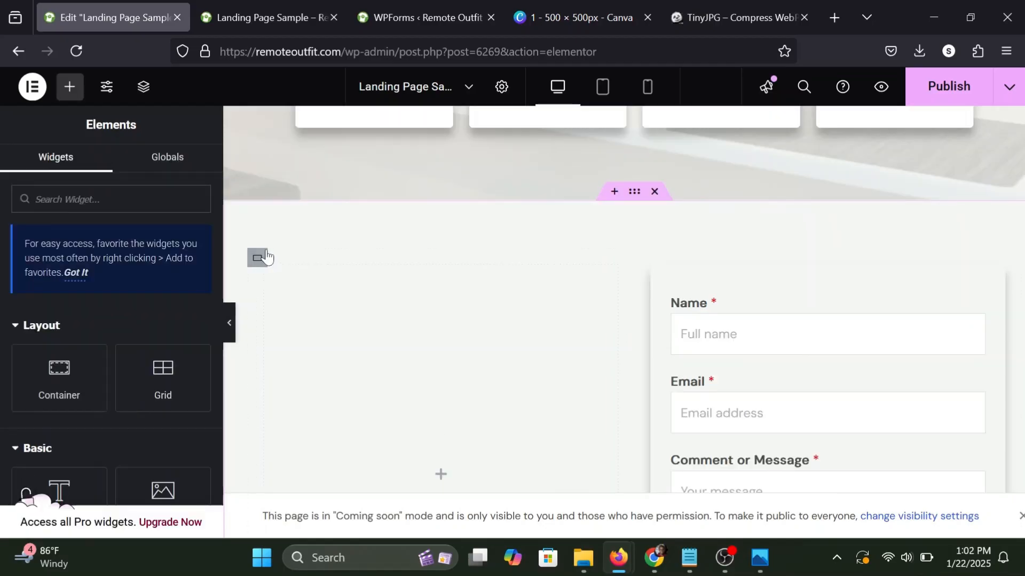
right_click(257, 257)
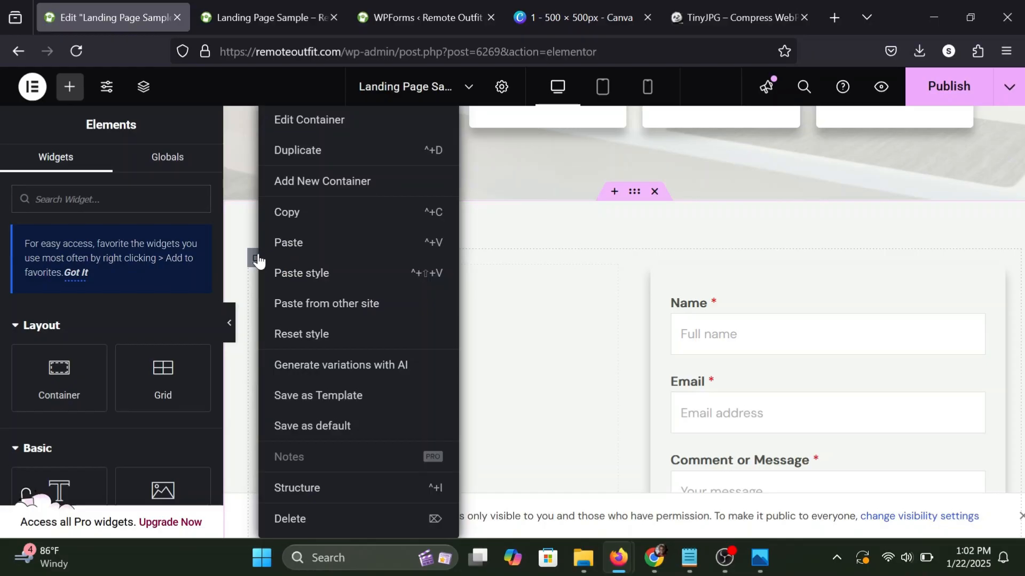
left_click(314, 151)
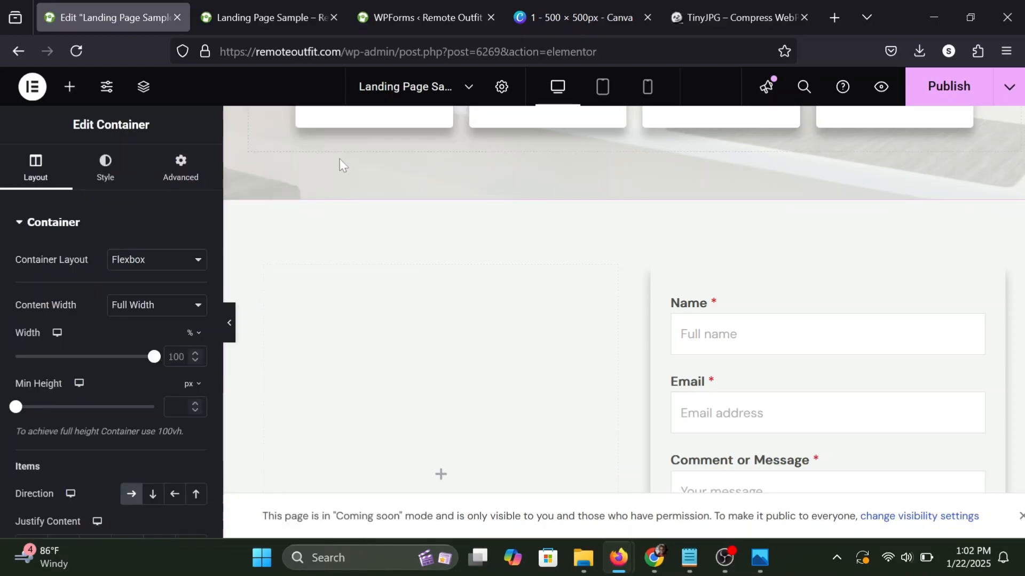
scroll(531, 268, "up", 7)
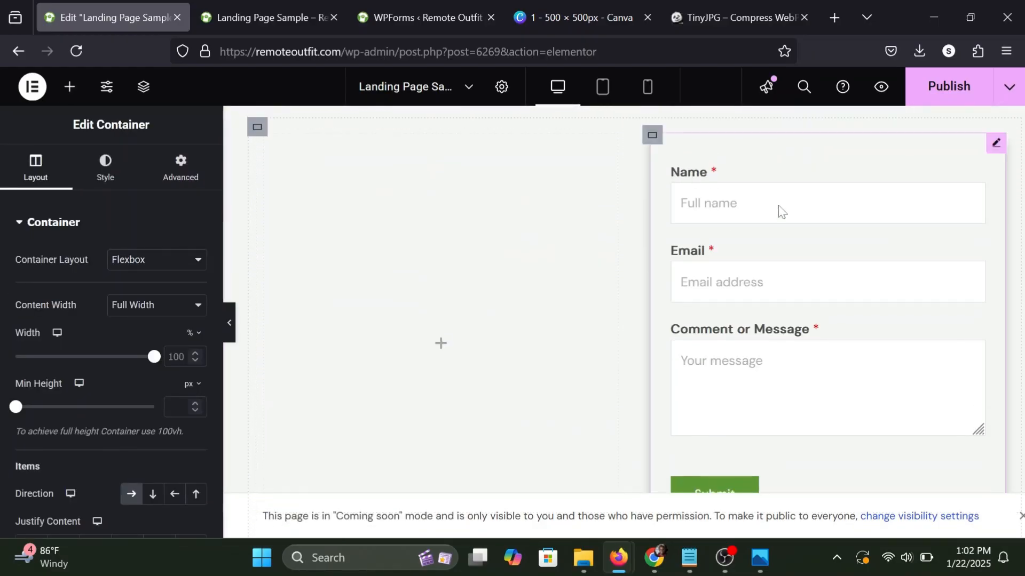
right_click(656, 140)
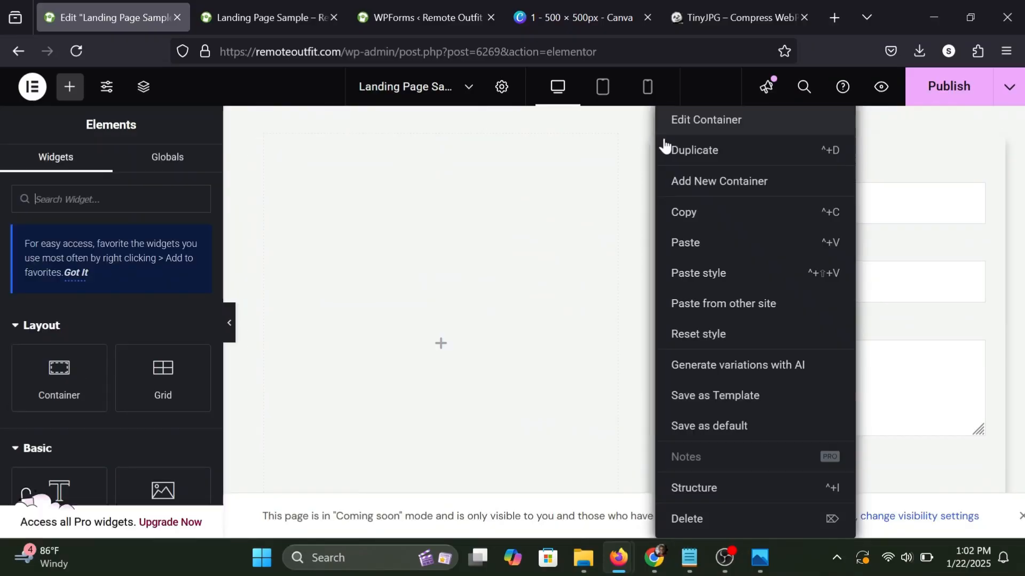
left_click(681, 517)
scroll(574, 290, "up", 2)
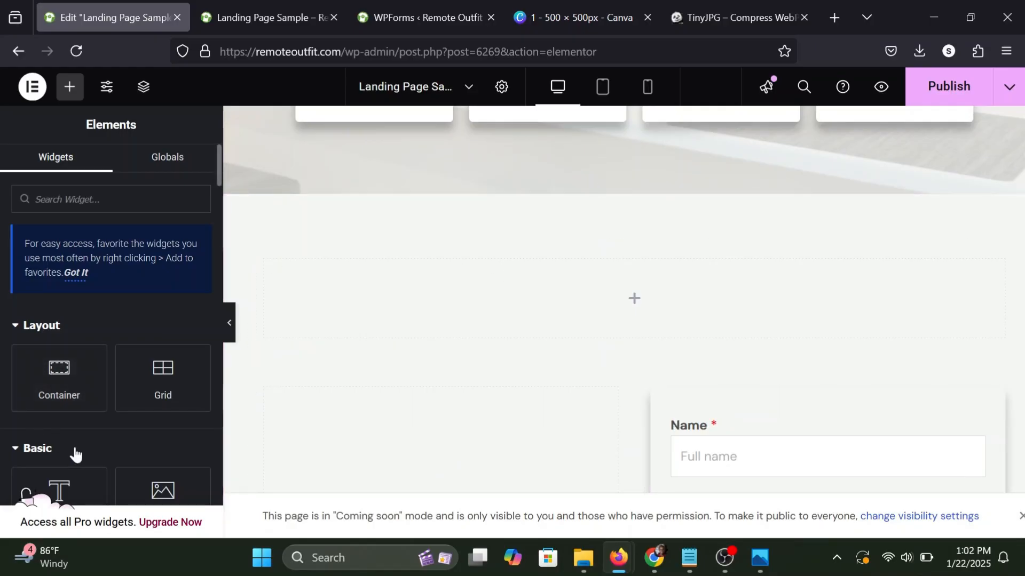
Add a heading reading "Contact Us" to the empty container above the form row.
left_click_drag(62, 470, 551, 280)
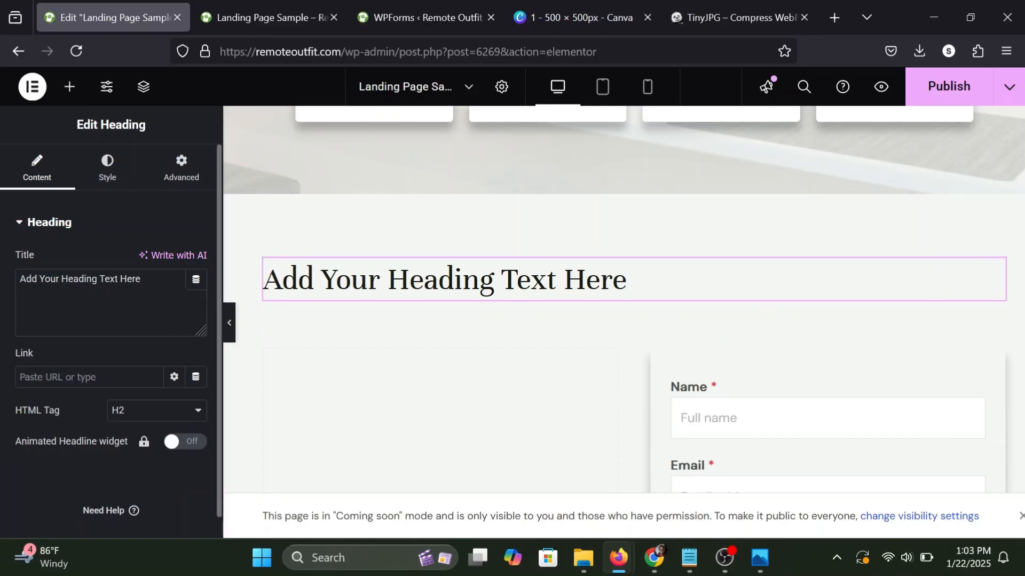
type("Conta")
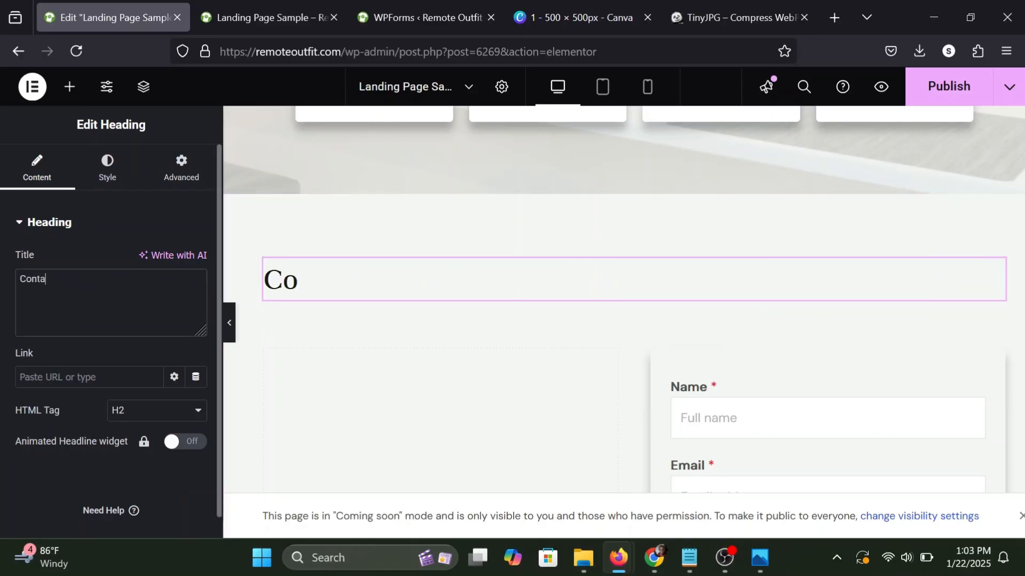
type("ct Us")
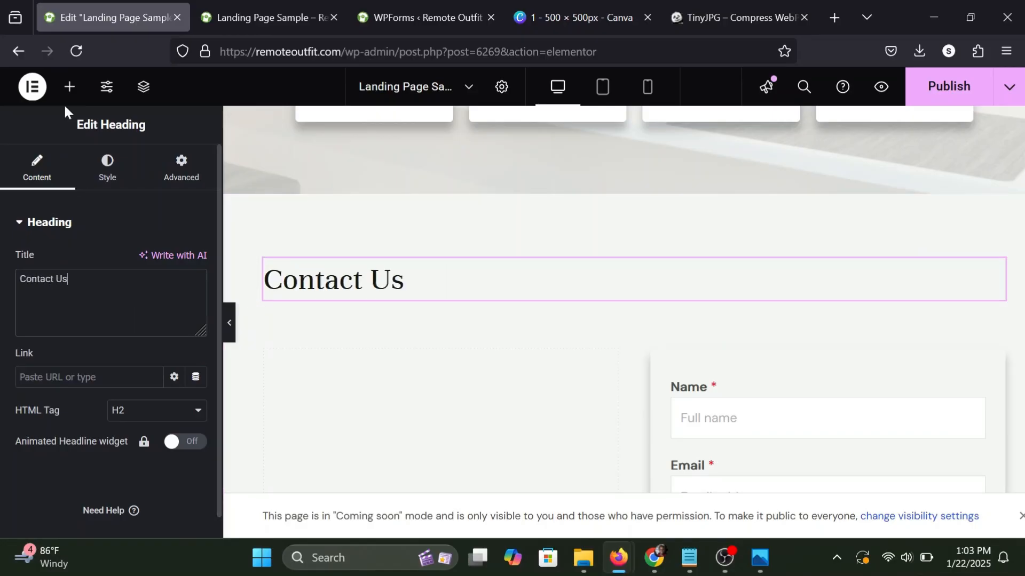
Copy the "How it Works" heading's style onto the "Contact Us" heading.
scroll(487, 254, "up", 7)
scroll(488, 254, "up", 2)
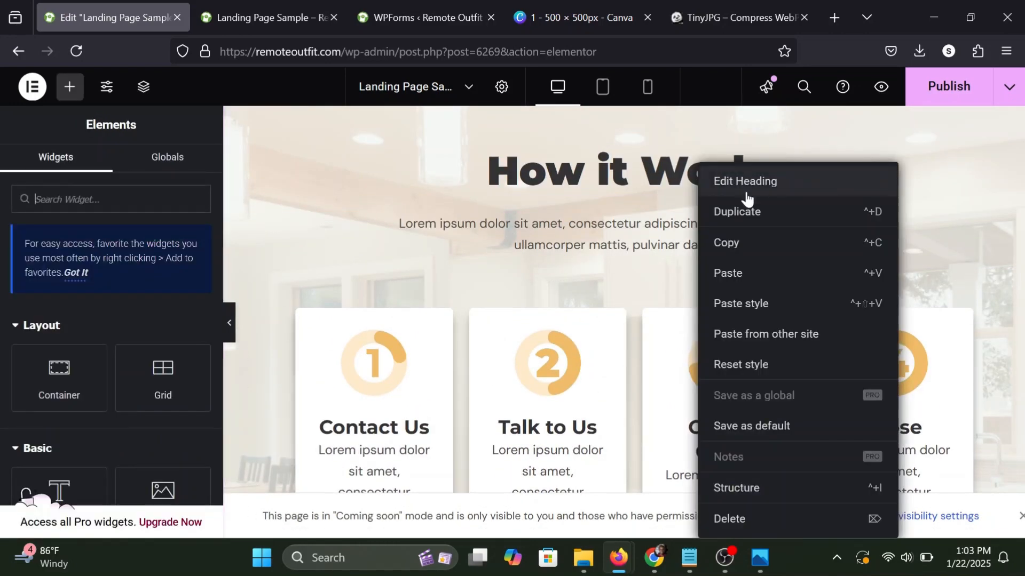
left_click(747, 236)
scroll(547, 392, "down", 9)
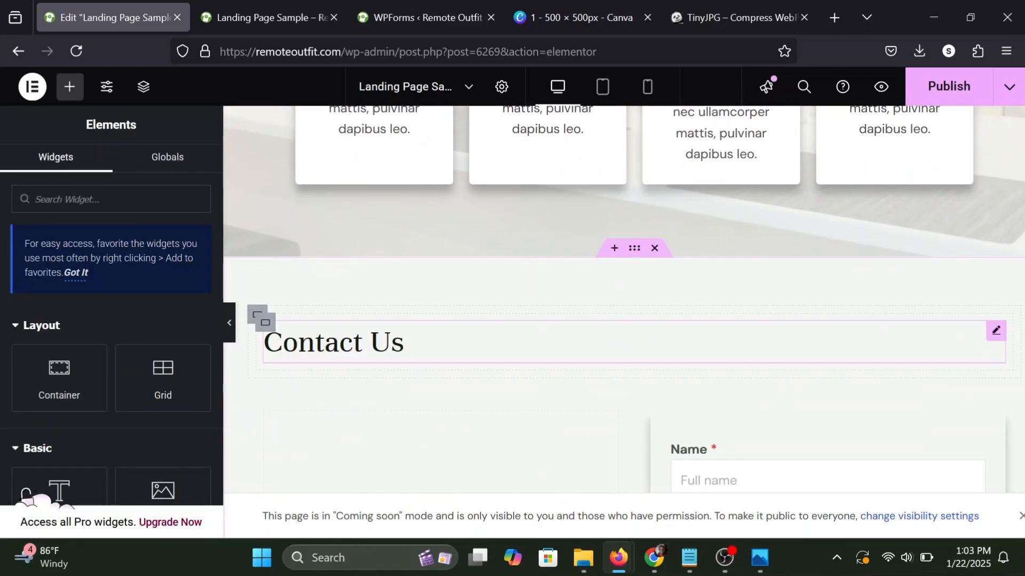
right_click(376, 341)
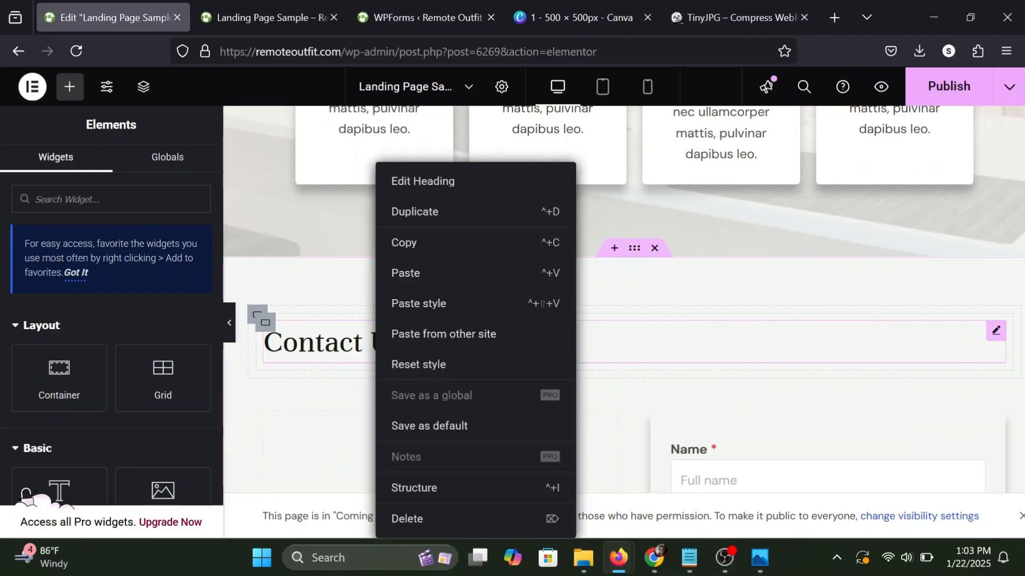
left_click(396, 304)
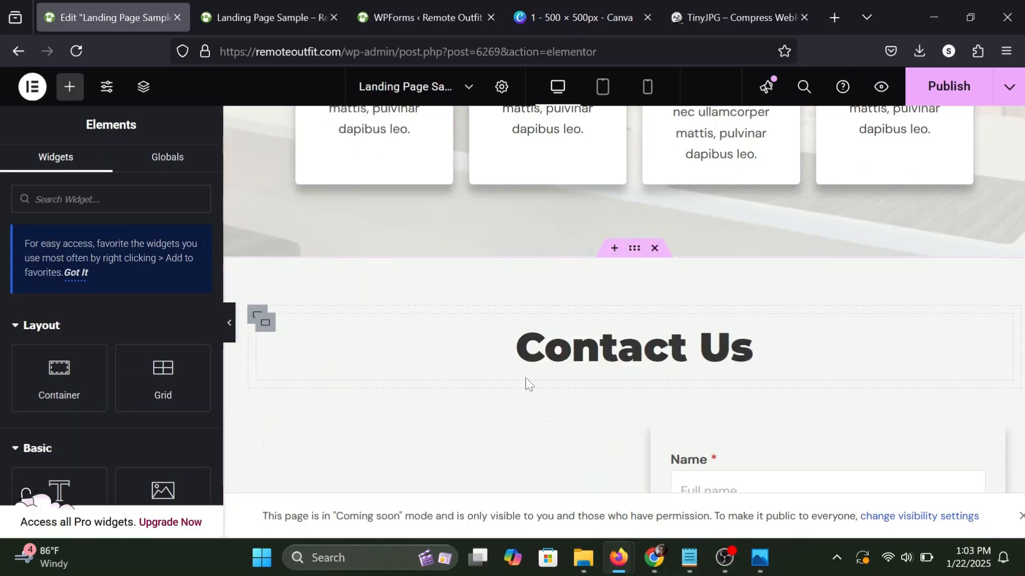
Add a Text Editor widget with its placeholder text to the empty container beside the contact form.
scroll(692, 345, "down", 3)
scroll(797, 265, "down", 2)
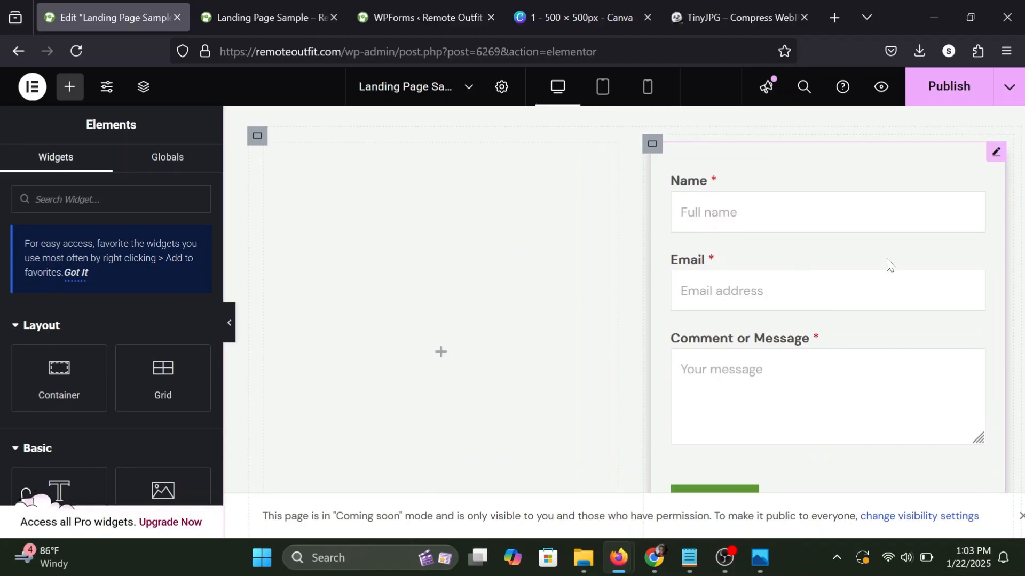
scroll(399, 235, "up", 1)
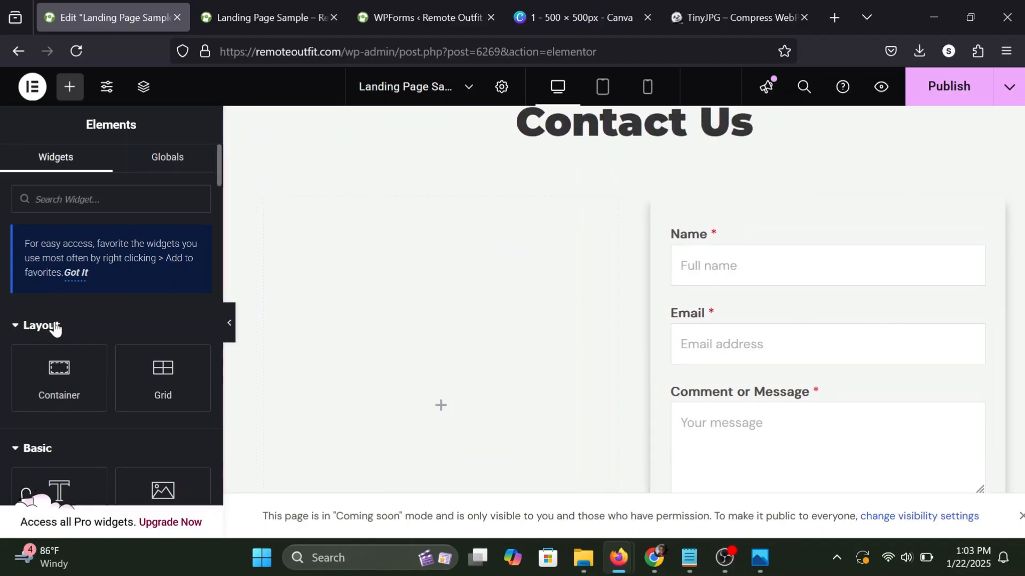
scroll(55, 328, "down", 1)
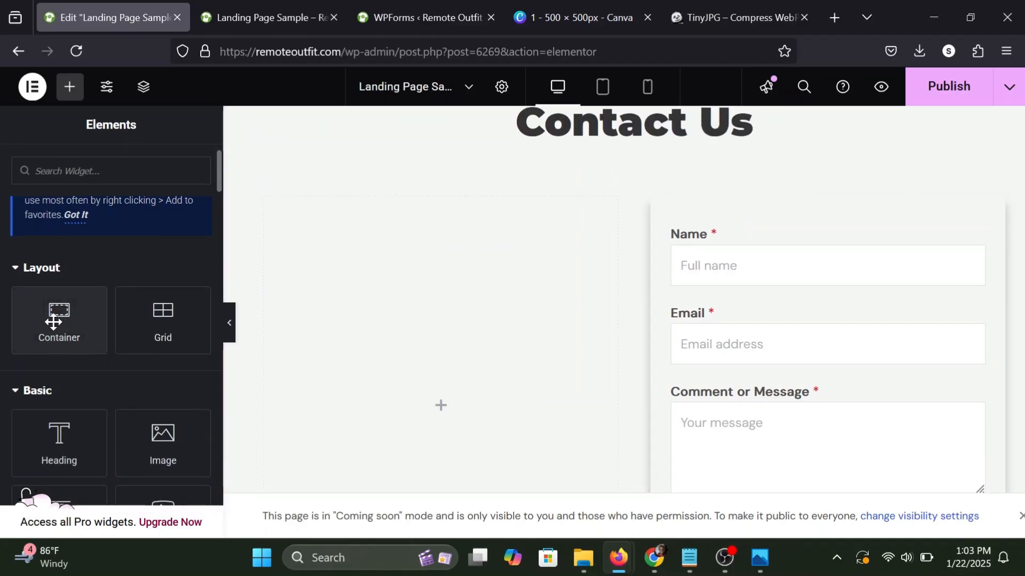
scroll(53, 322, "down", 1)
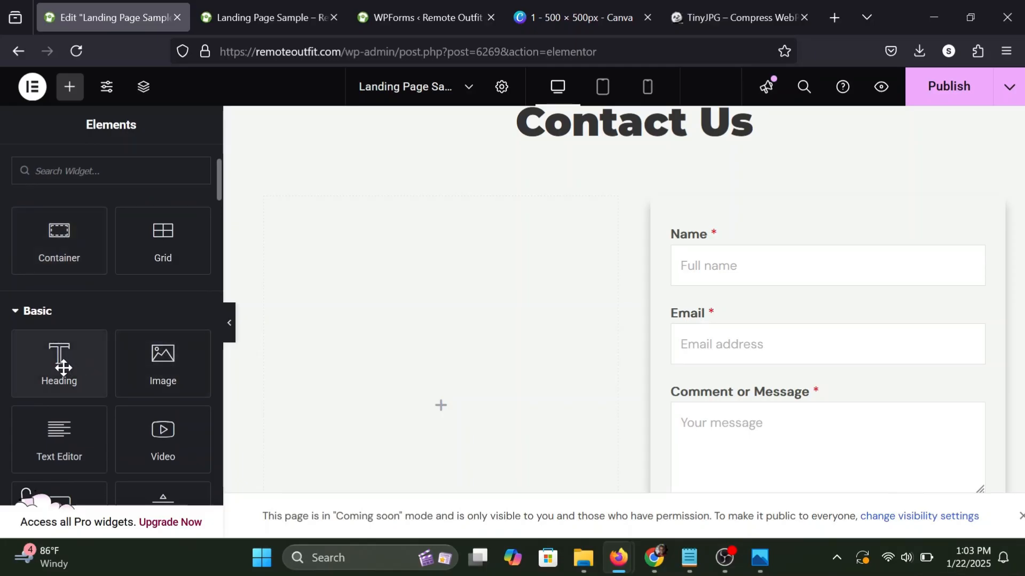
left_click_drag(59, 443, 424, 332)
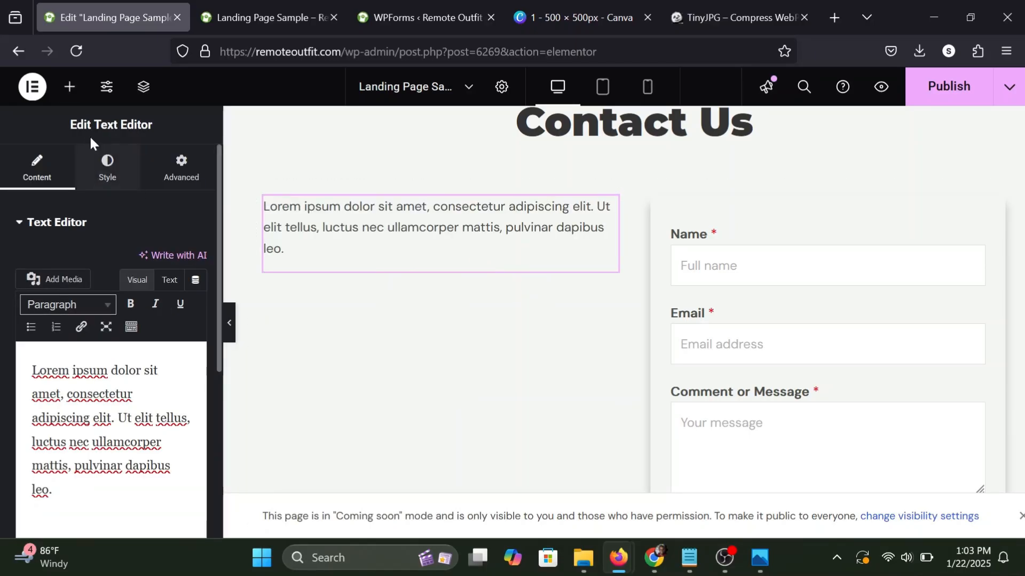
Add an Icon List widget below the text paragraph beside the form and delete its third item.
left_click(69, 86)
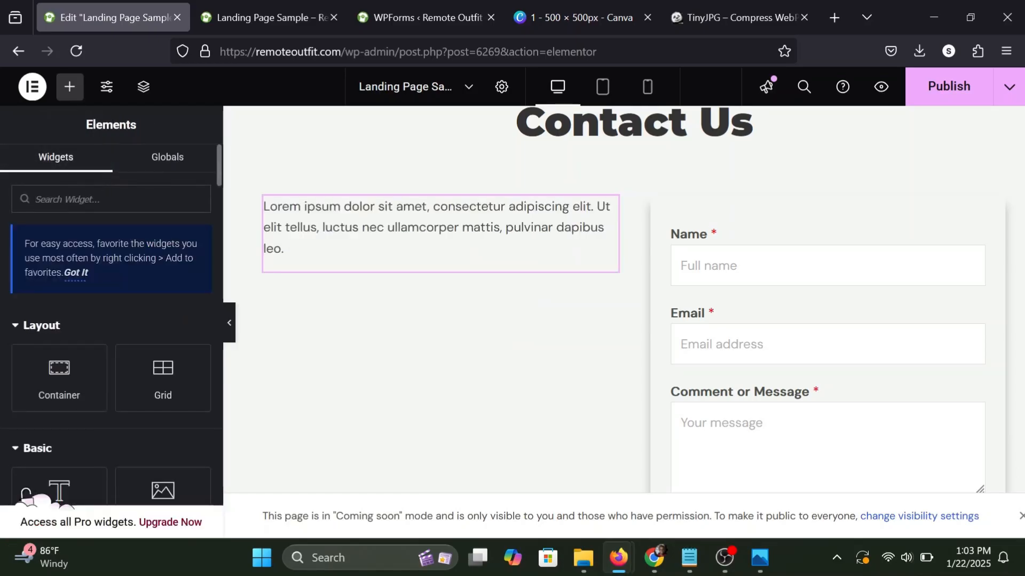
type("ico")
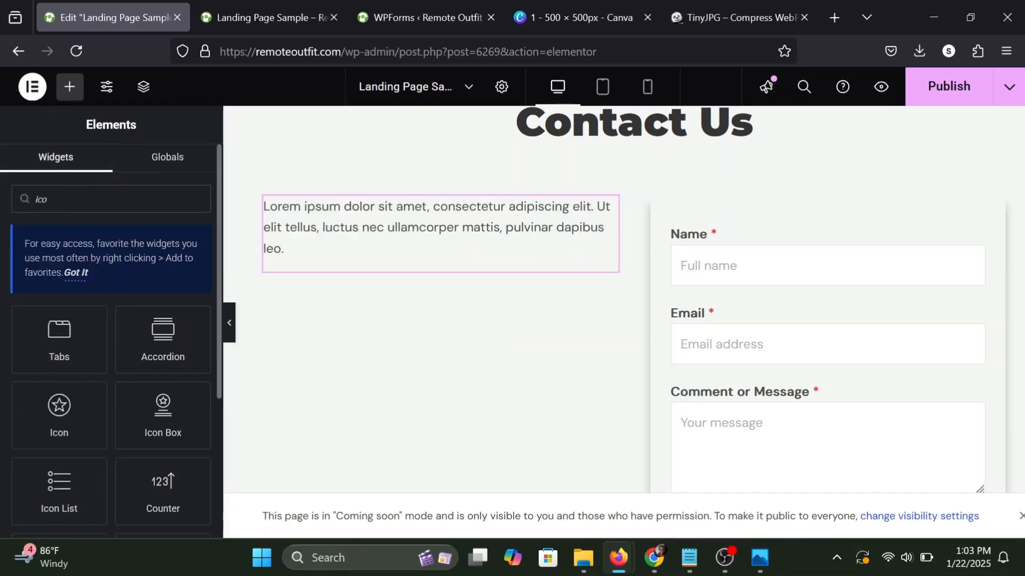
scroll(111, 374, "down", 2)
left_click_drag(58, 419, 343, 258)
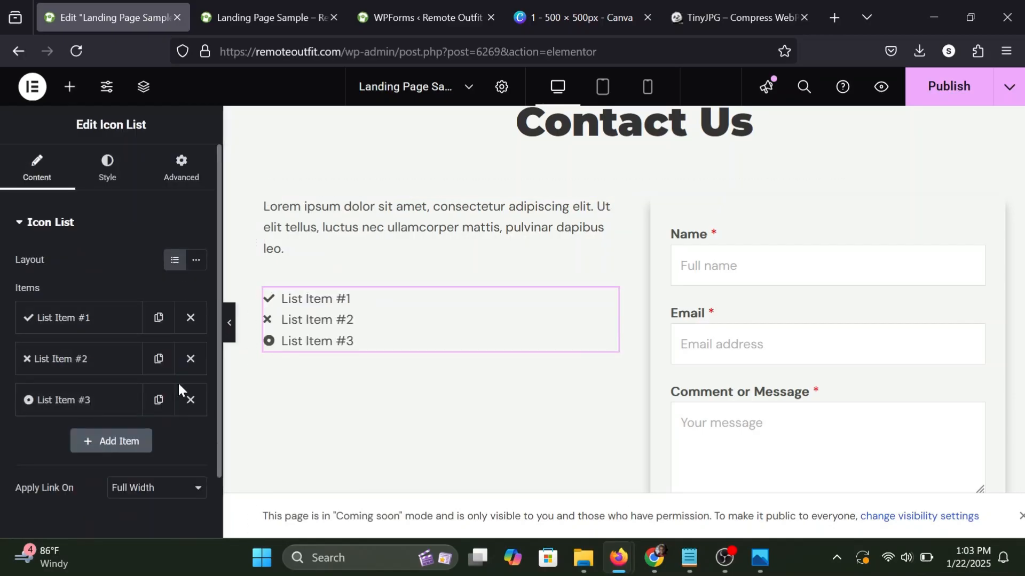
left_click(190, 400)
Replace the first list item's text with the contact phone number and set its icon to Phone alt.
left_click(96, 322)
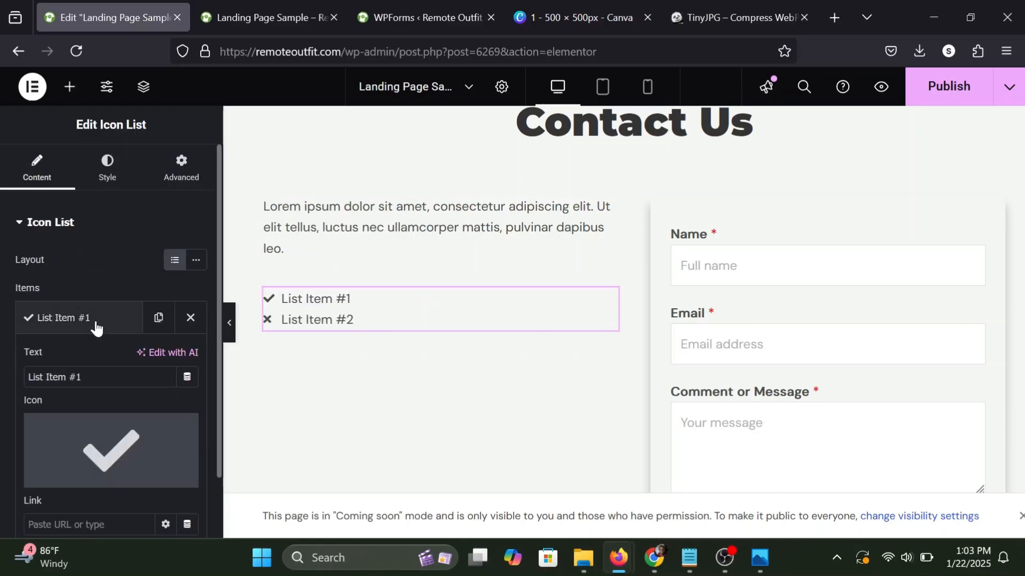
triple_click(53, 377)
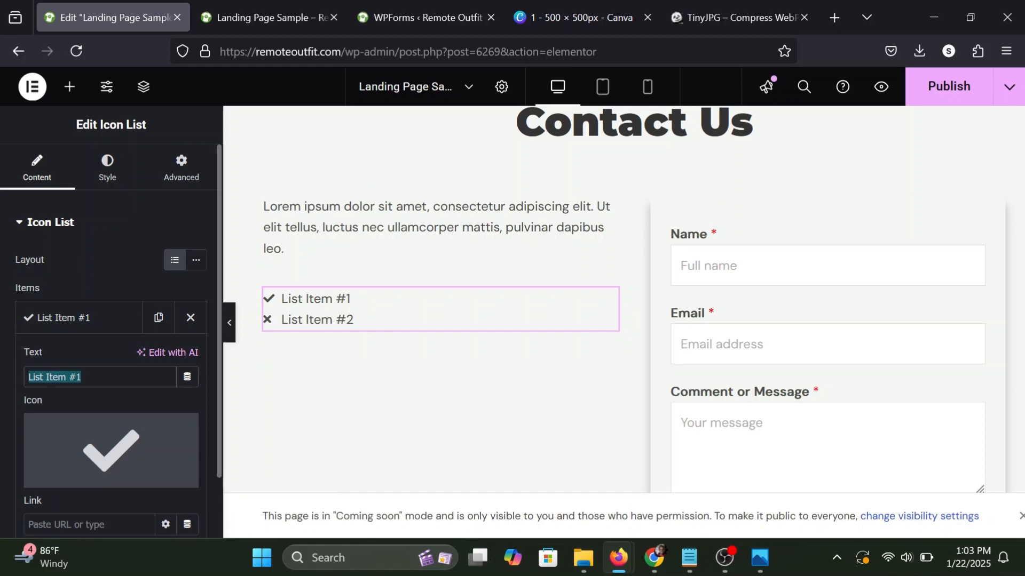
type("123-333-2223")
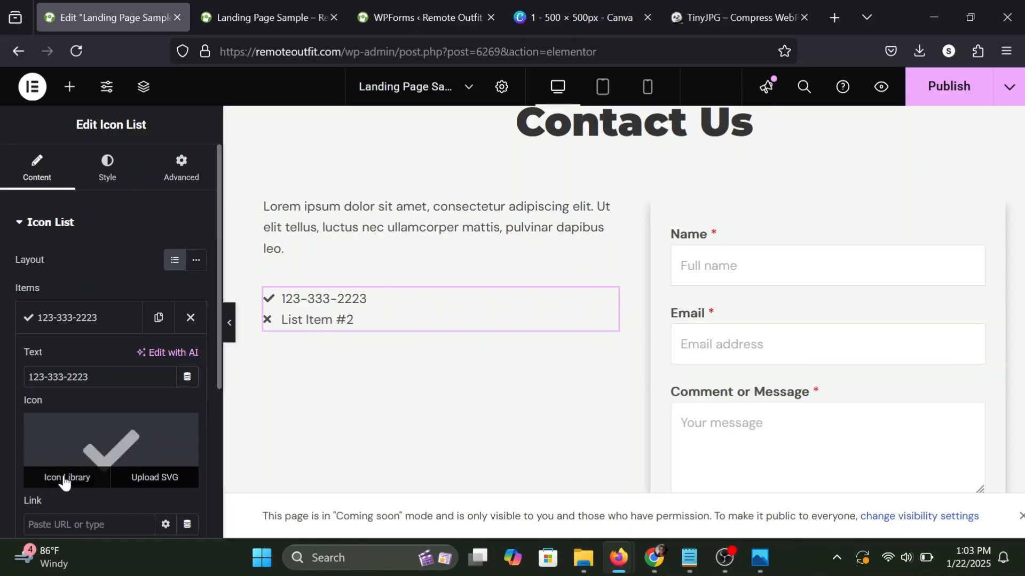
left_click(65, 479)
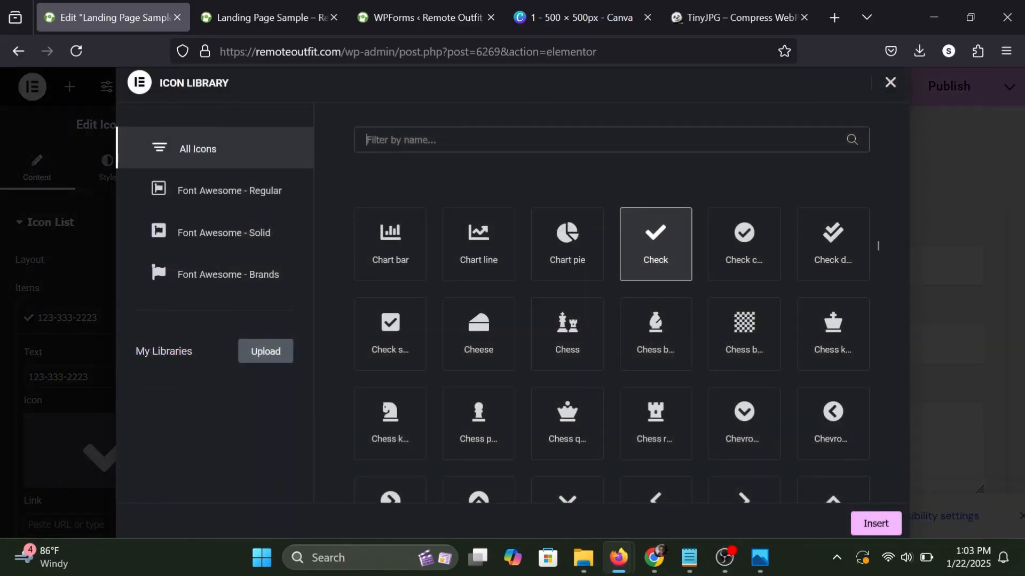
type("phon")
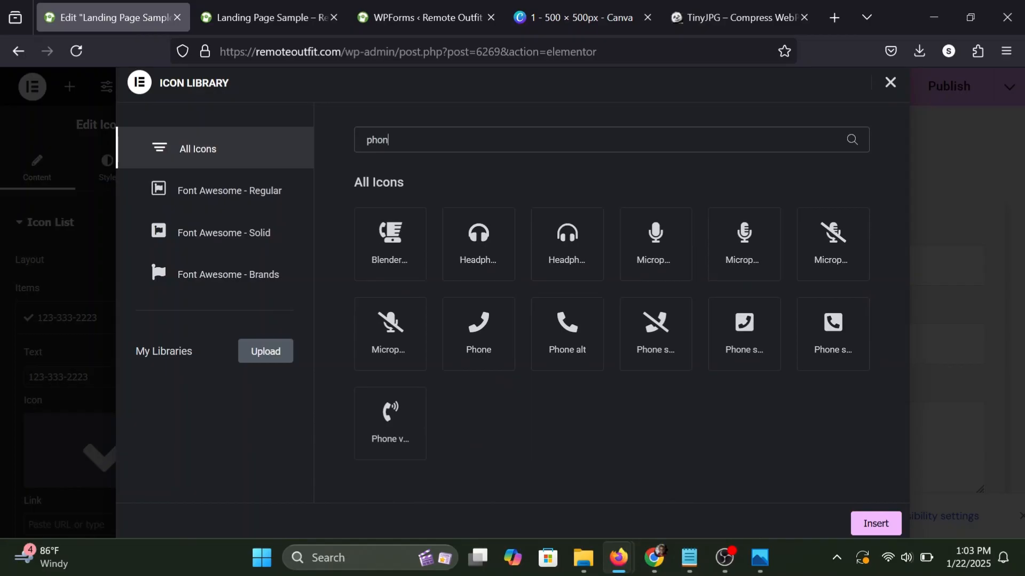
left_click(565, 346)
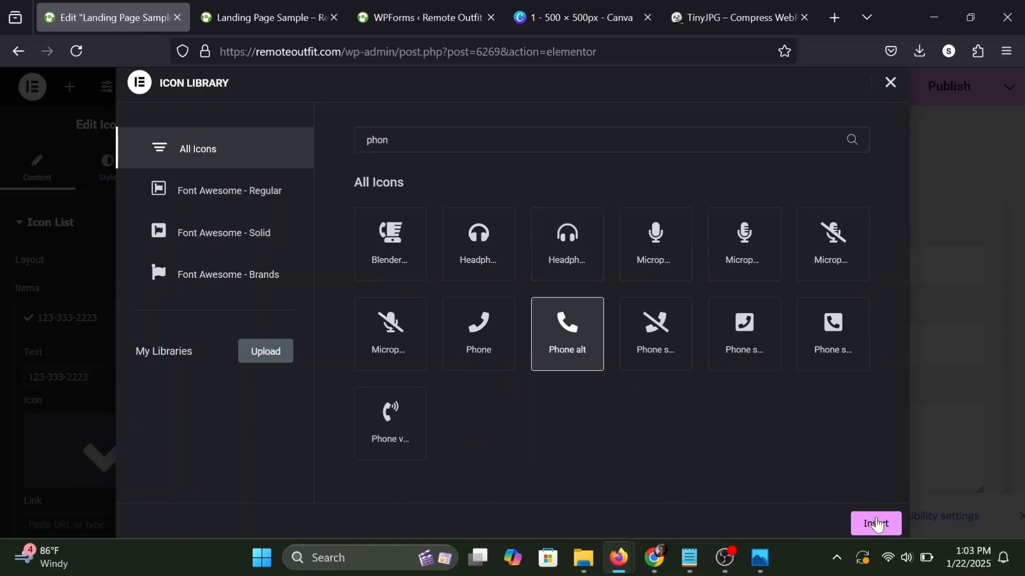
left_click(878, 524)
left_click(68, 320)
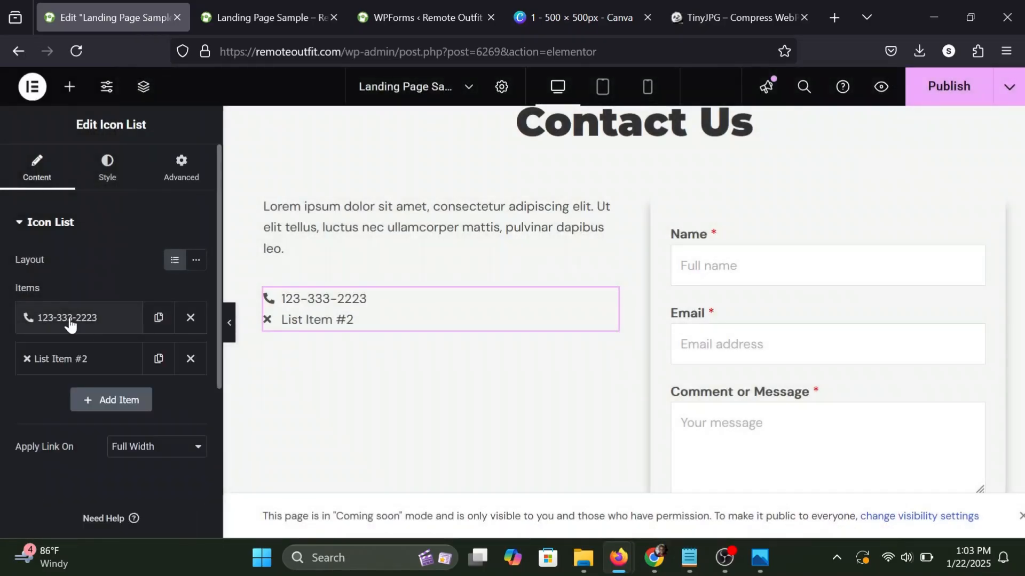
Replace the second list item's text with the contact e-mail address and set its icon to the solid Envelope.
left_click(65, 367)
triple_click(61, 418)
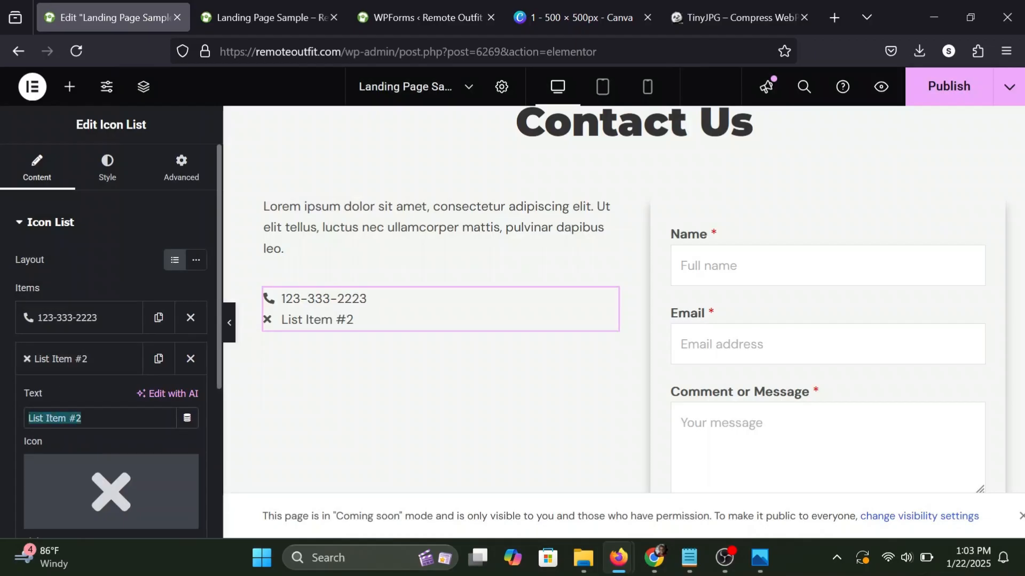
type("test@email.com")
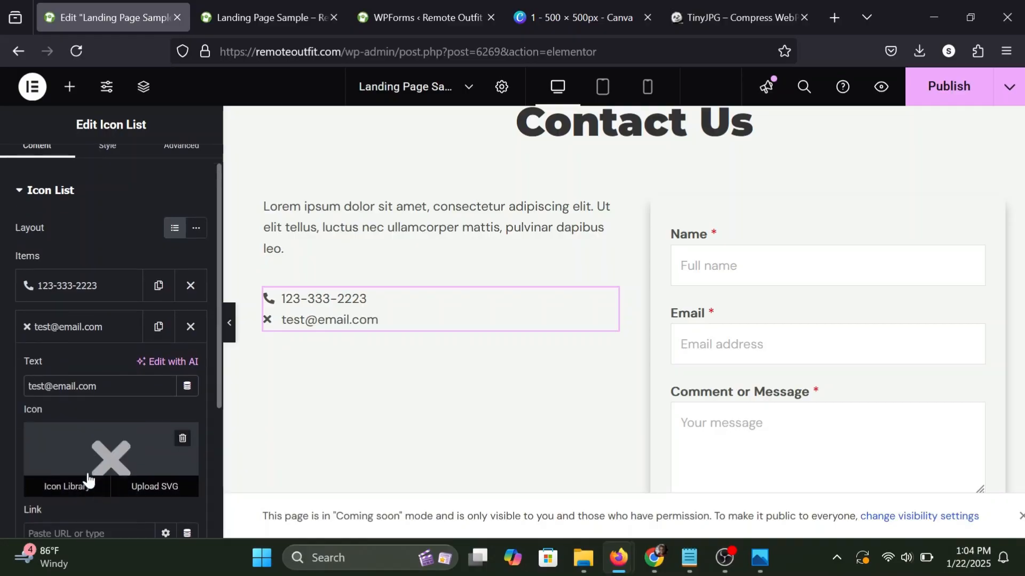
scroll(87, 475, "down", 1)
left_click(80, 483)
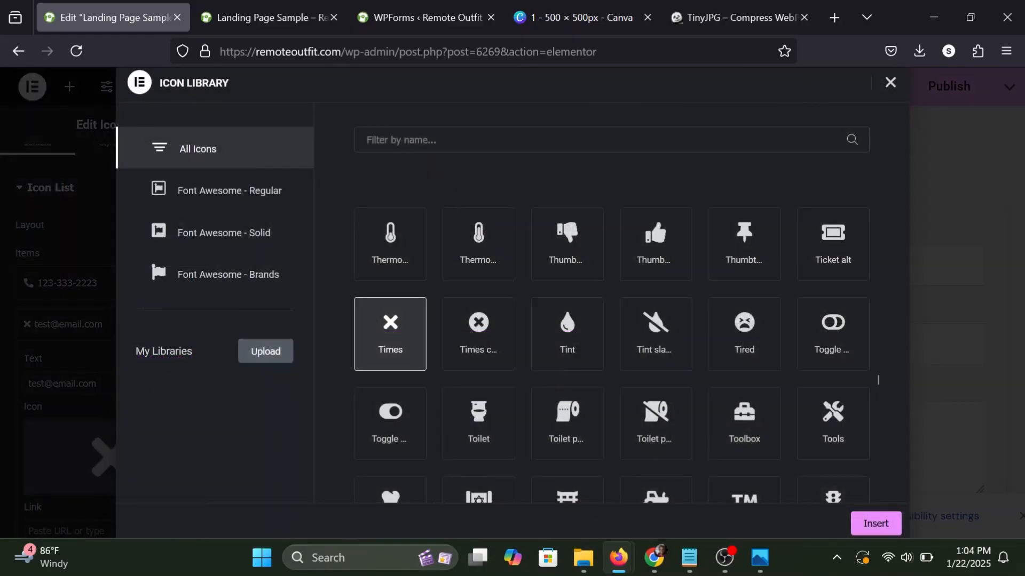
type("enve")
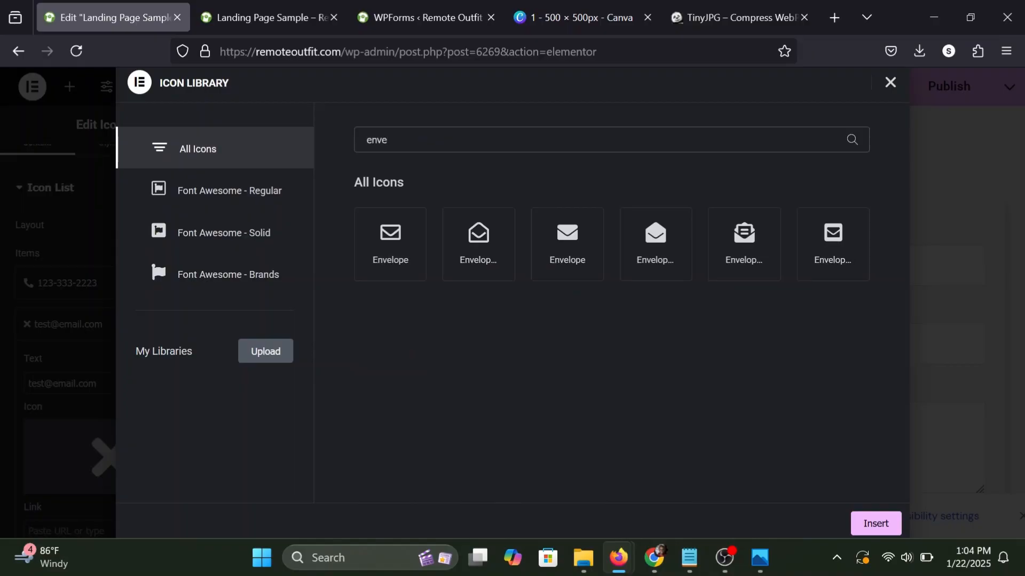
left_click(565, 234)
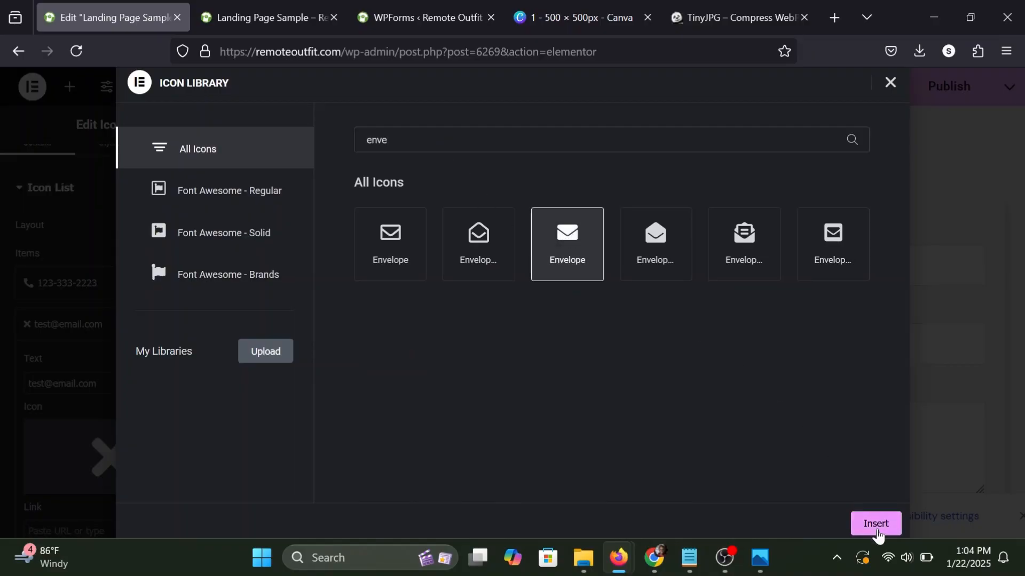
left_click(875, 523)
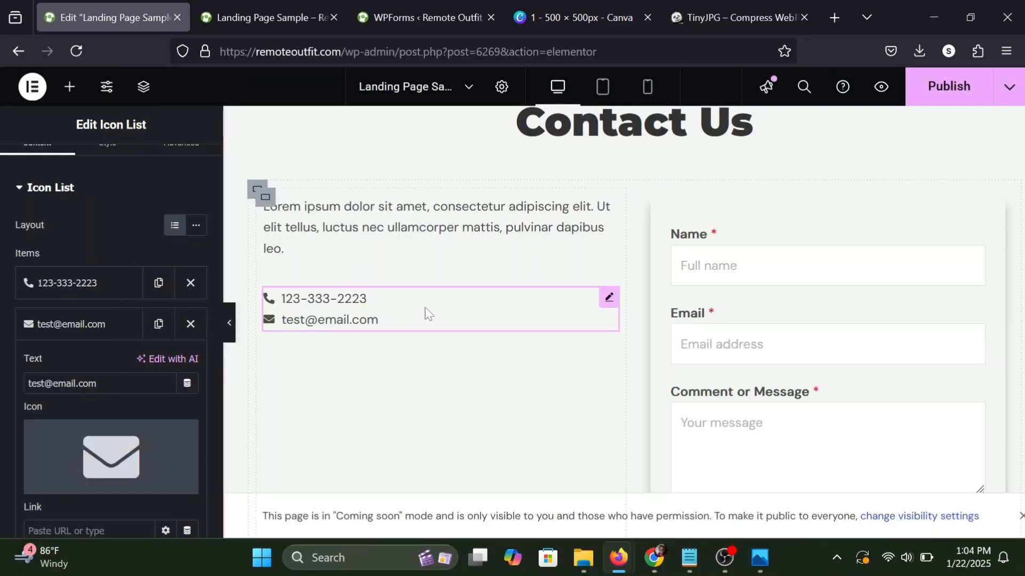
Copy the hex code of the orange Foreclosure card's background colour.
scroll(67, 183, "up", 1)
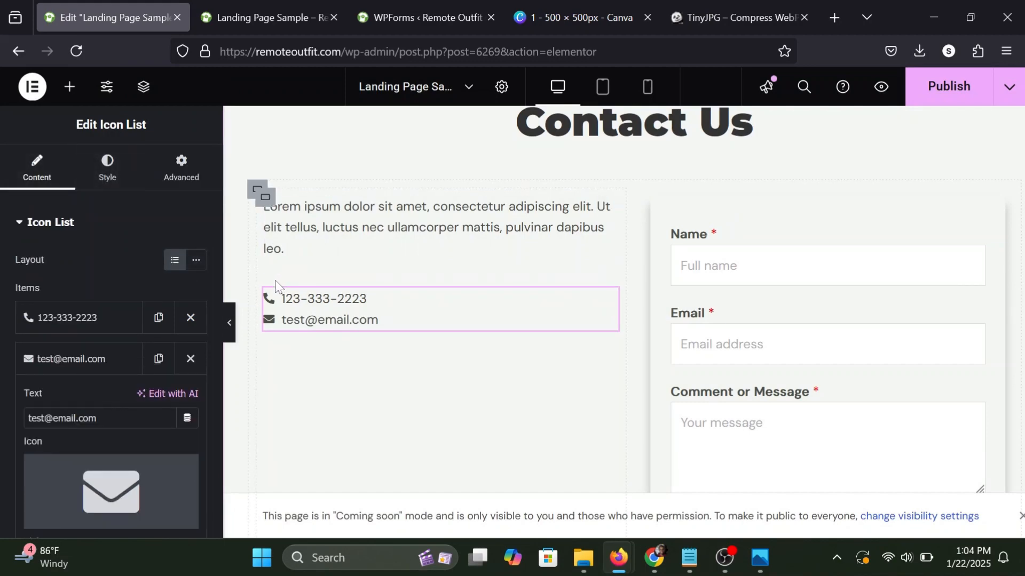
scroll(439, 299, "up", 10)
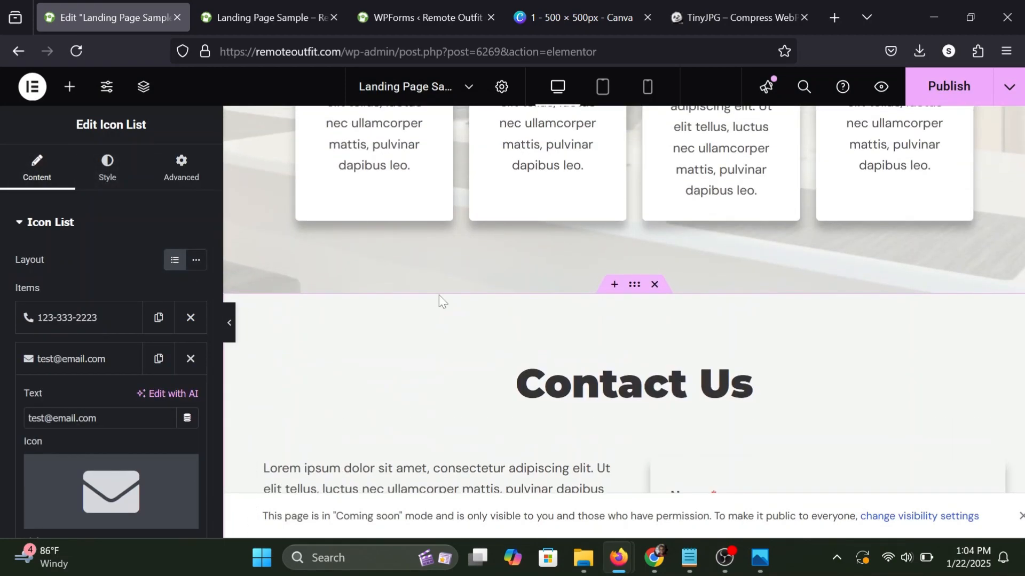
scroll(663, 205, "up", 8)
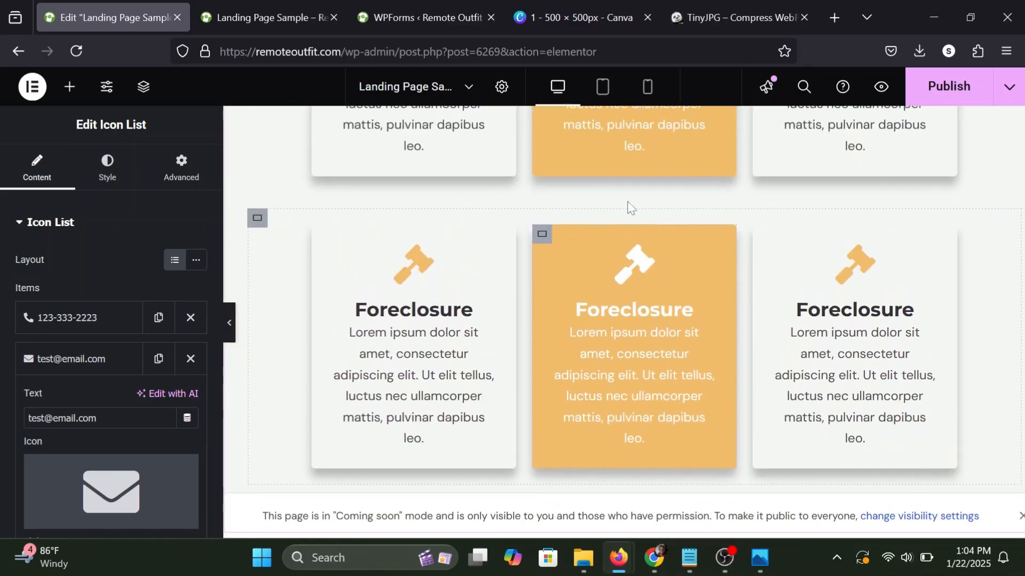
left_click(542, 243)
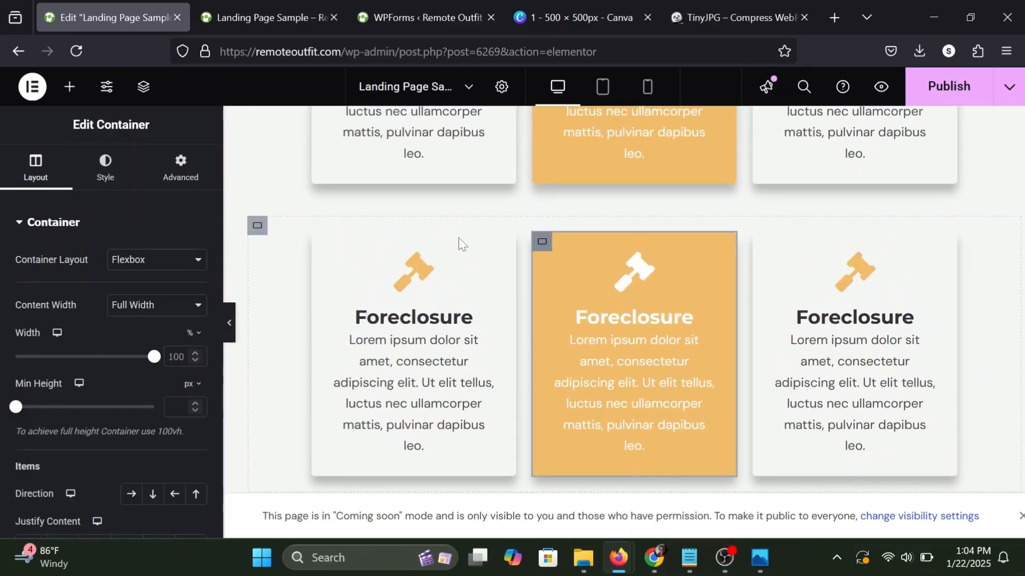
left_click(105, 169)
scroll(115, 258, "down", 2)
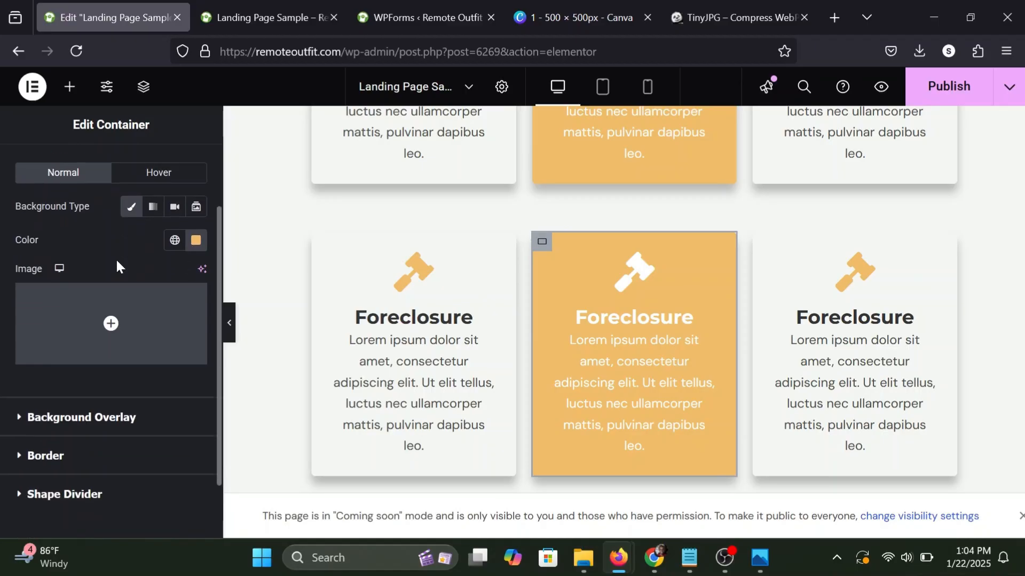
left_click(196, 241)
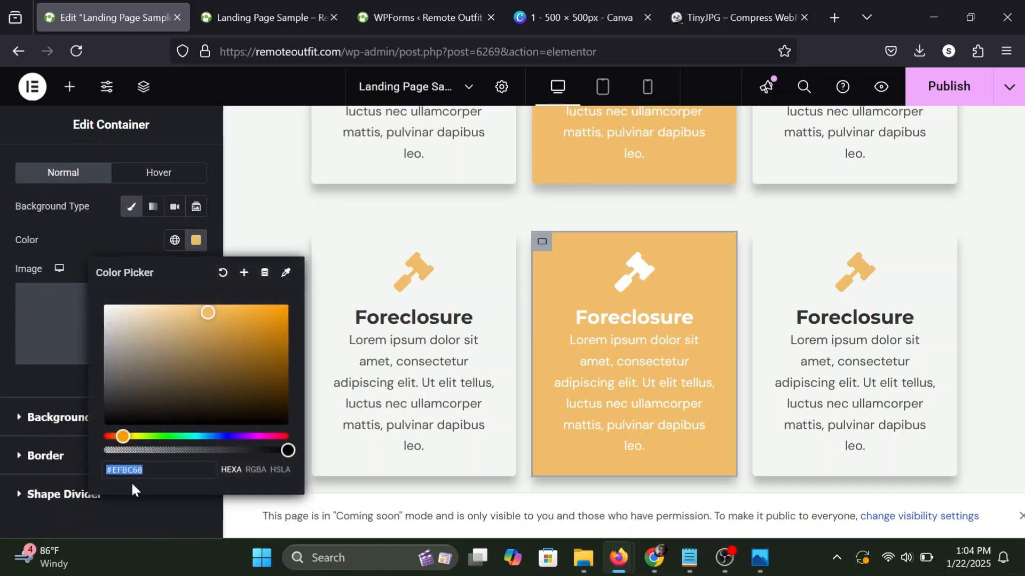
right_click(128, 472)
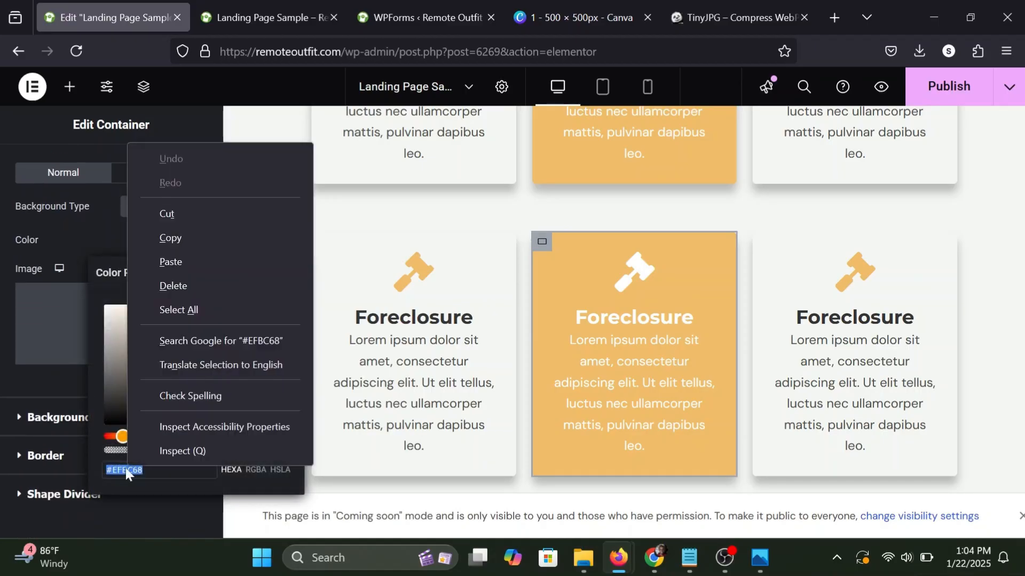
left_click(194, 237)
left_click(102, 247)
Set the icon colour of the contact icon list to the copied orange #EFBC68.
scroll(498, 281, "down", 12)
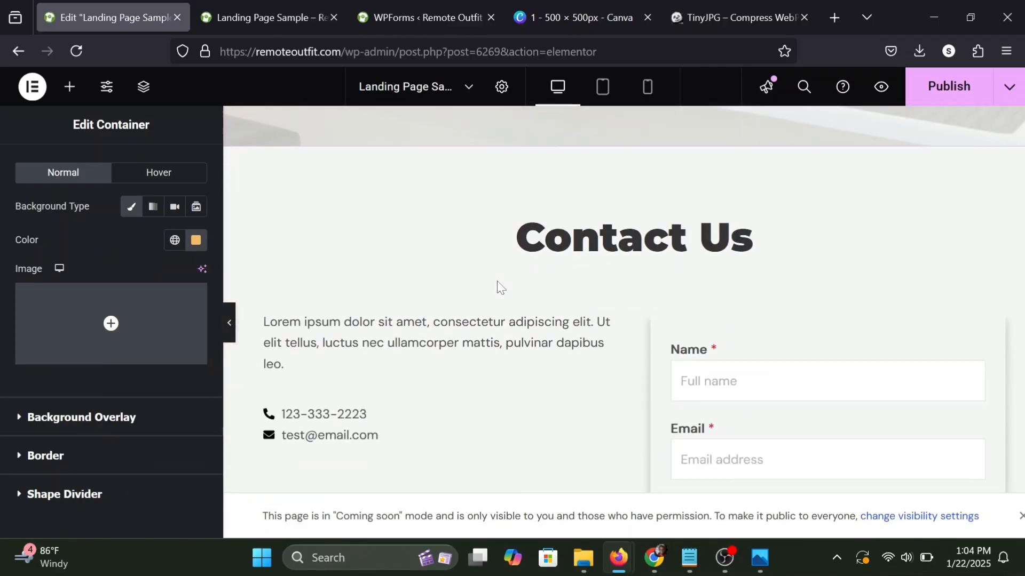
scroll(498, 288, "down", 2)
left_click(424, 330)
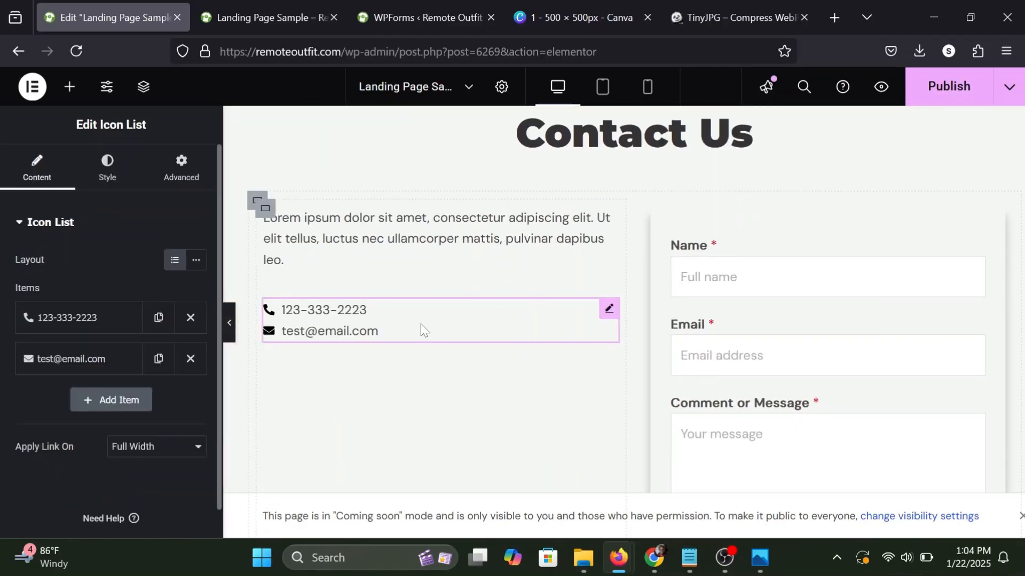
left_click(106, 169)
scroll(55, 374, "down", 1)
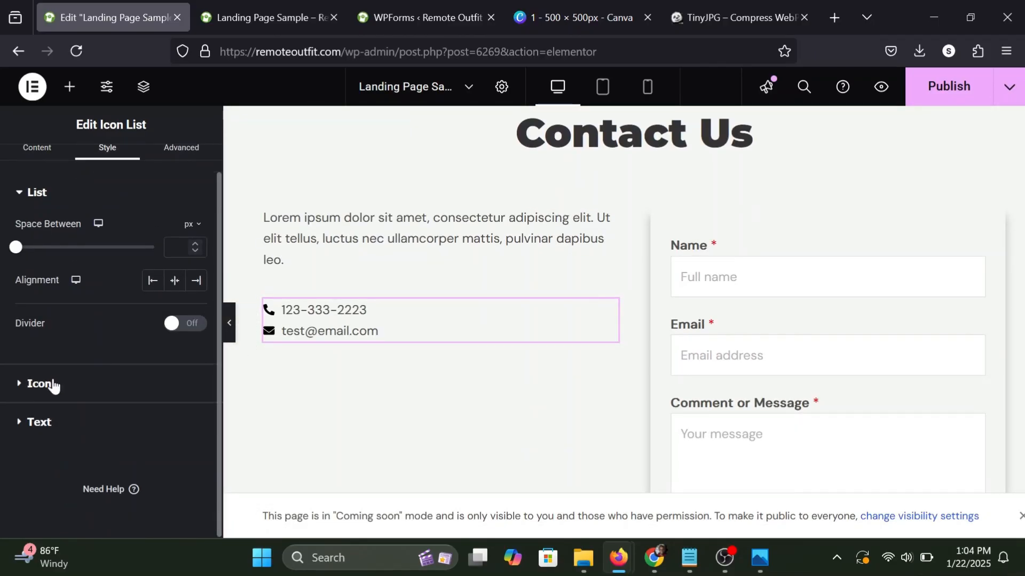
left_click(34, 383)
scroll(56, 371, "down", 1)
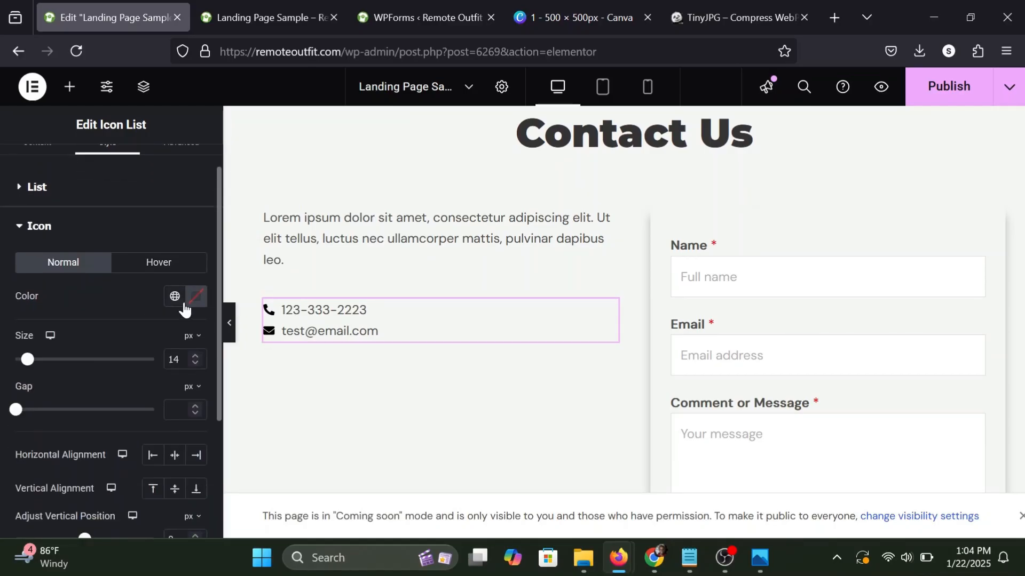
left_click(196, 296)
key("ctrl+v")
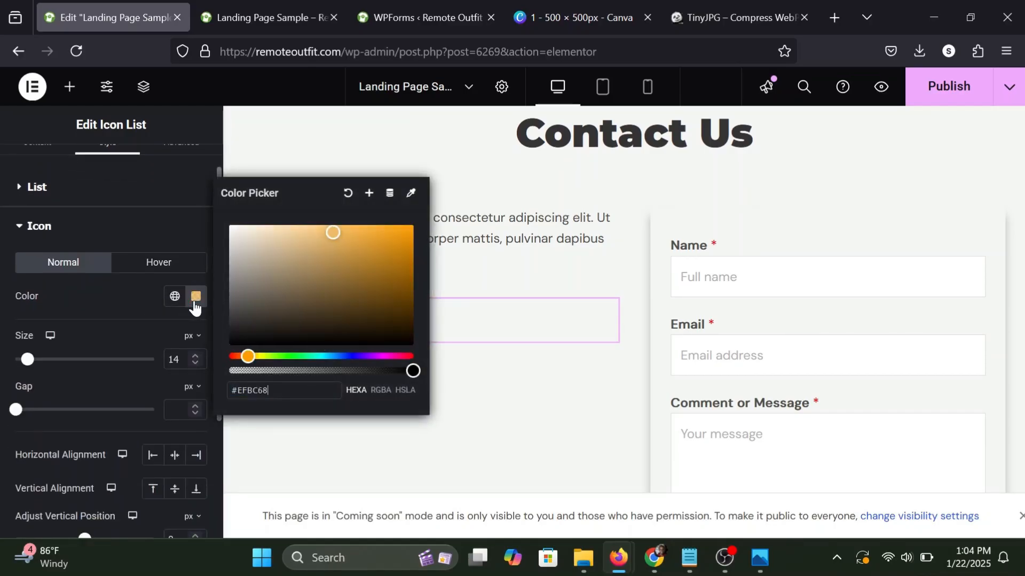
left_click(118, 316)
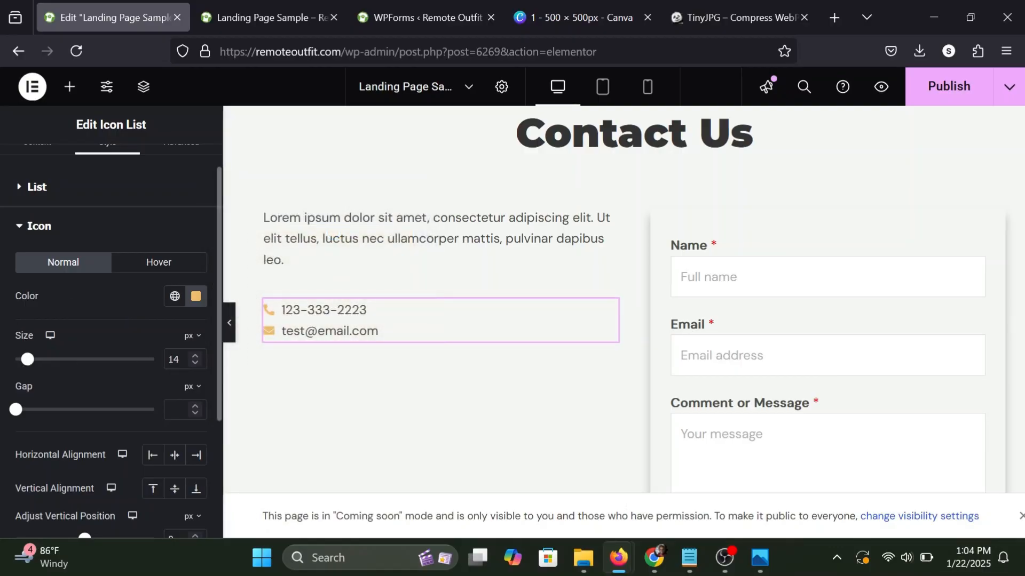
Set the contact list's icon size to 22 px and the icon gap to 3 px.
left_click(193, 357)
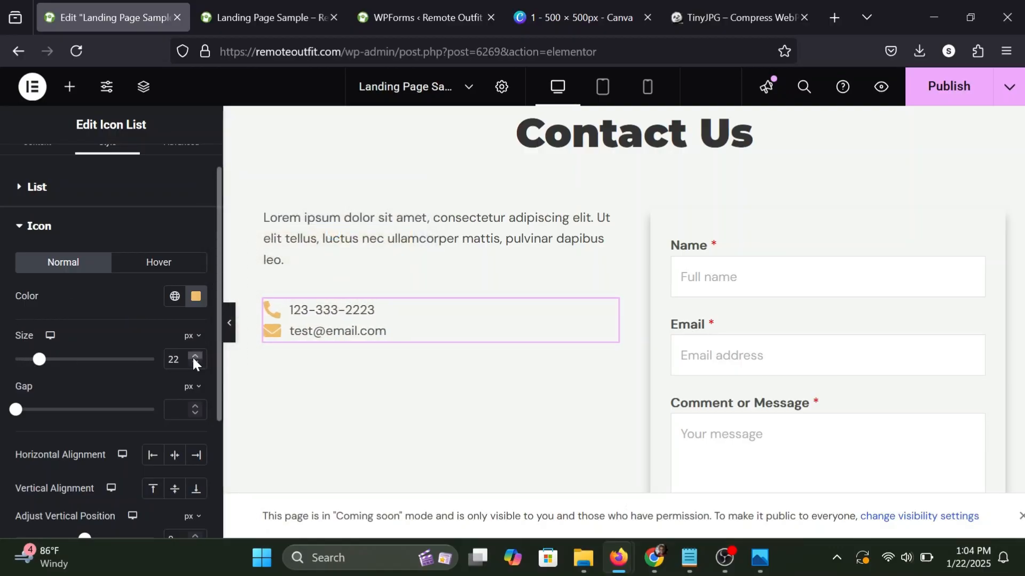
left_click(193, 358)
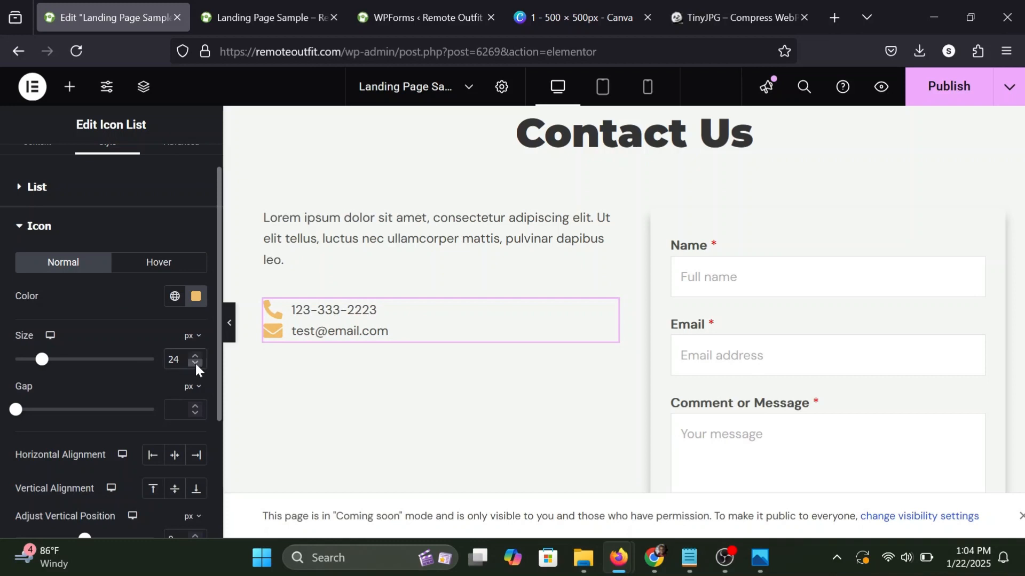
left_click(196, 364)
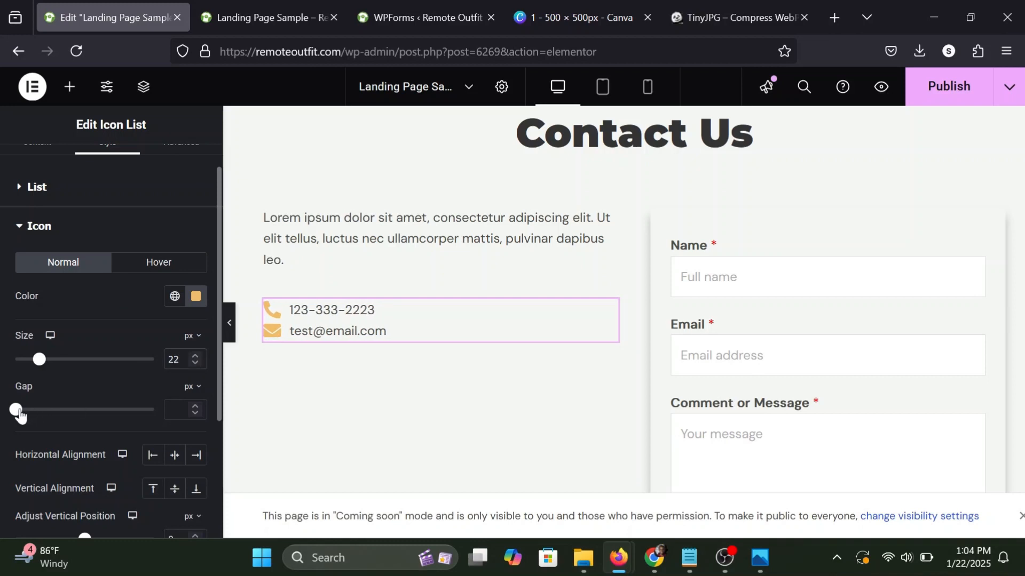
left_click_drag(20, 414, 28, 416)
Set the contact list's text typography to size 18 px and weight 500 (Medium).
scroll(158, 412, "down", 3)
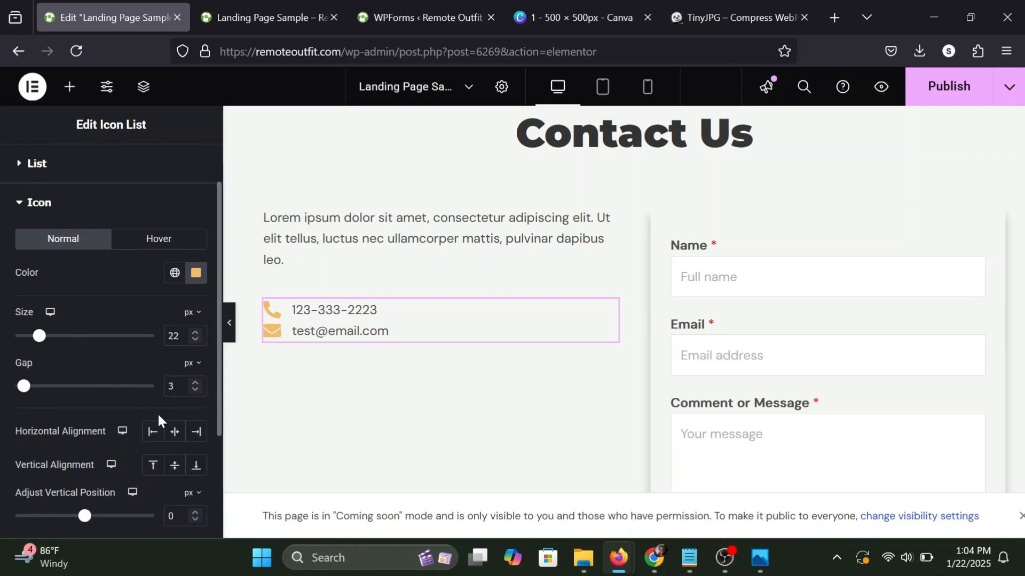
scroll(95, 437, "down", 1)
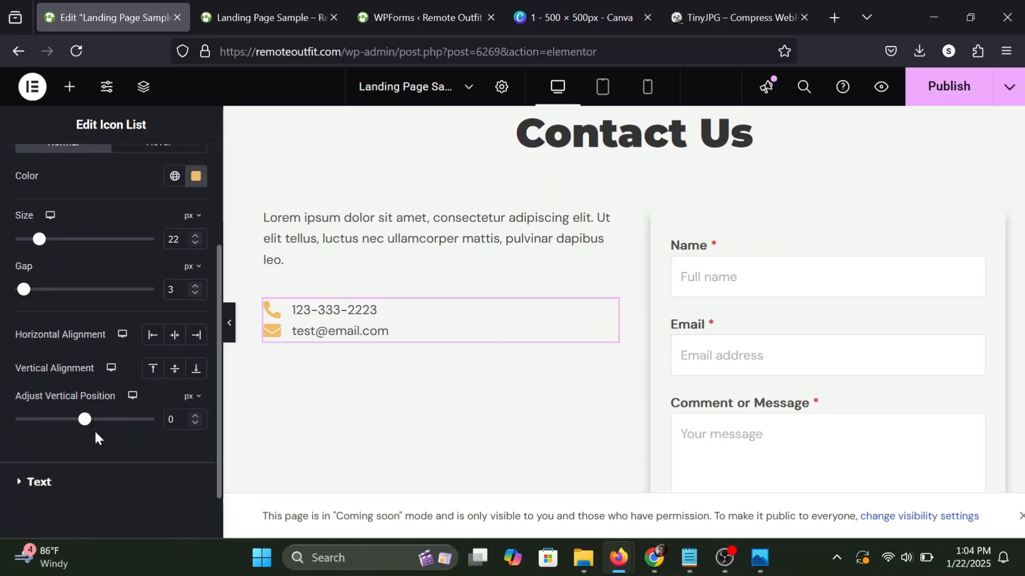
left_click(32, 483)
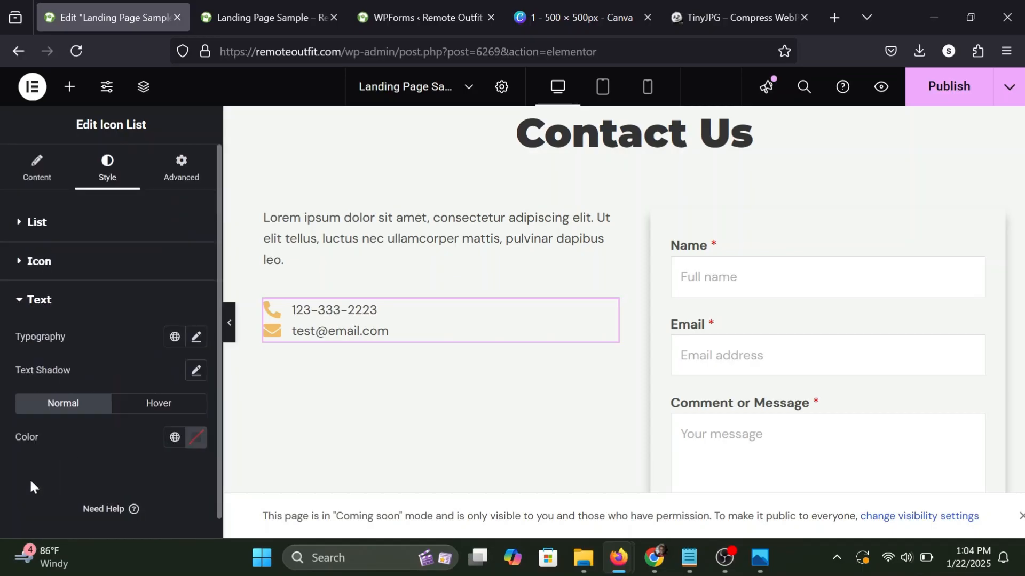
left_click(195, 339)
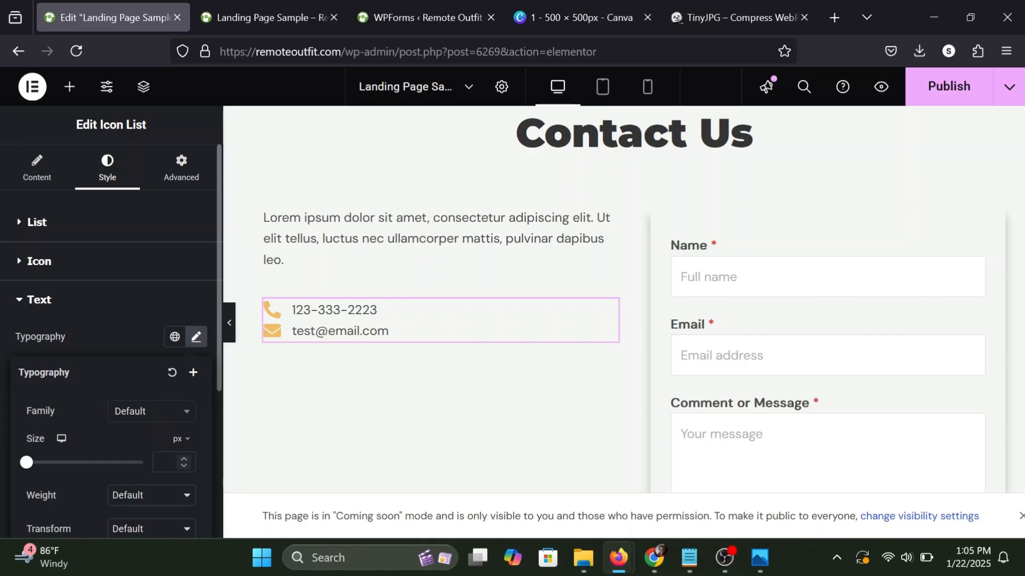
type("18")
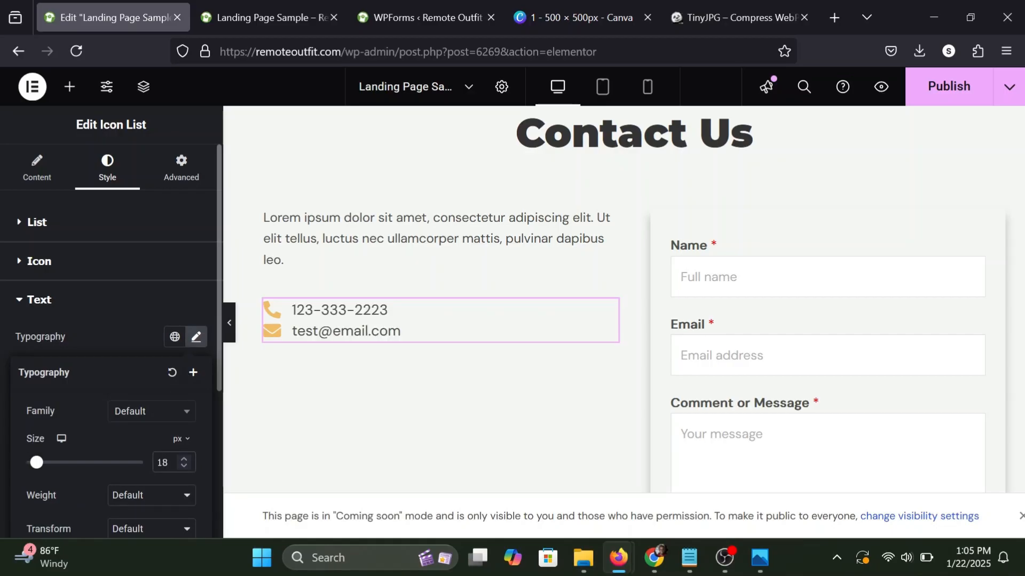
scroll(146, 382, "down", 1)
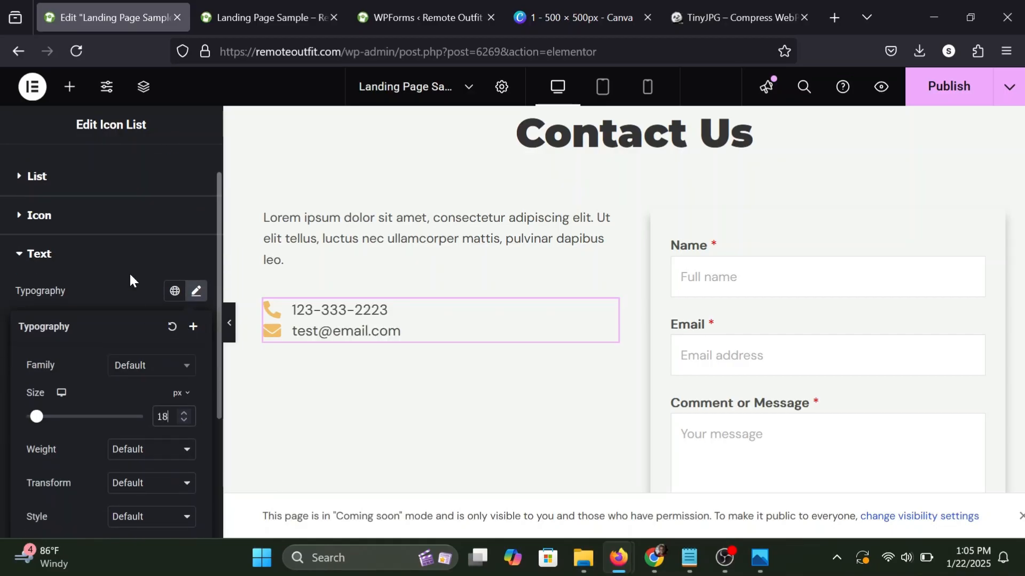
left_click(140, 366)
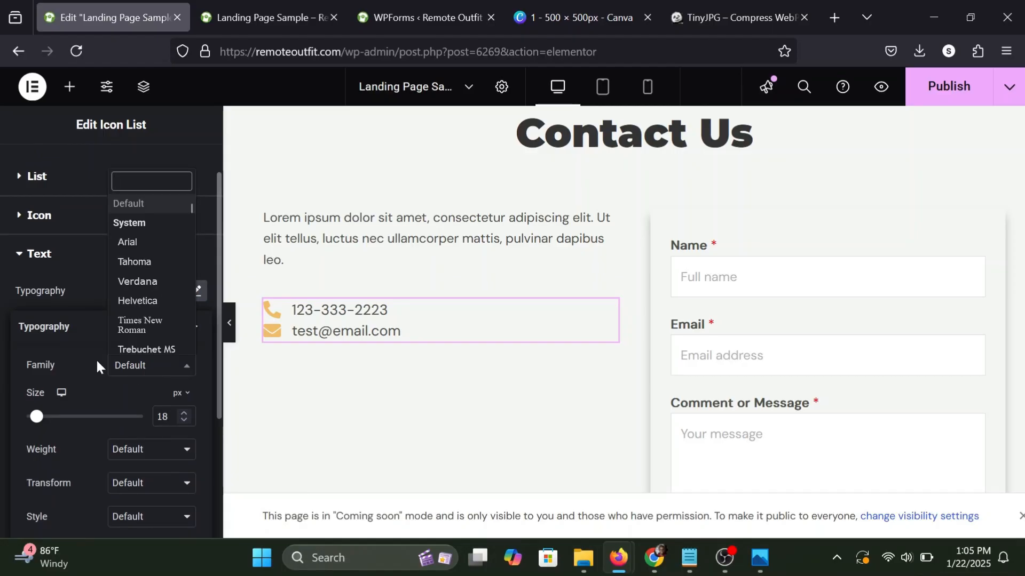
left_click(96, 366)
scroll(97, 363, "down", 2)
left_click(127, 383)
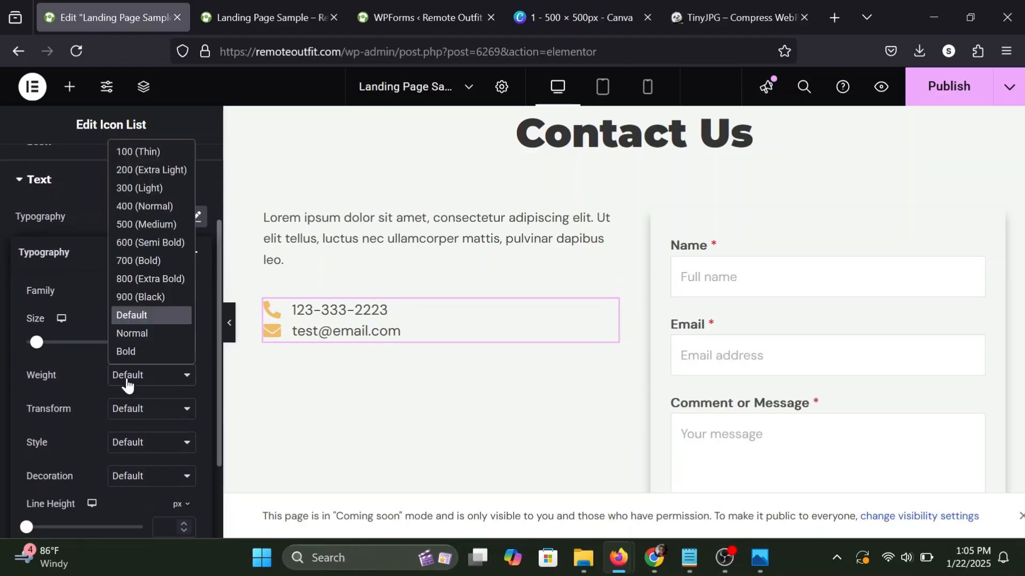
left_click(140, 222)
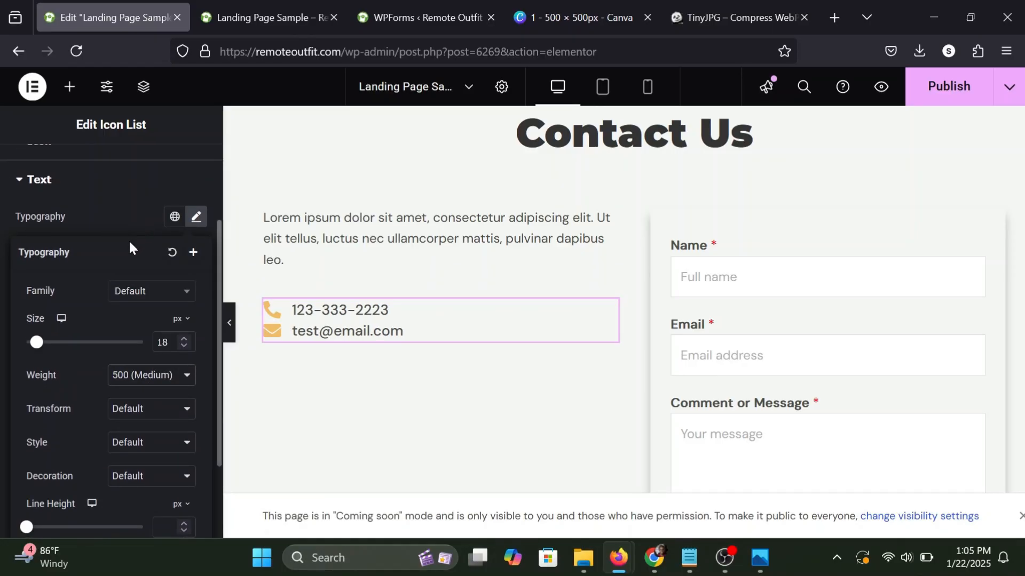
Increase the space between the two items of the contact icon list.
scroll(126, 241, "up", 3)
left_click(86, 270)
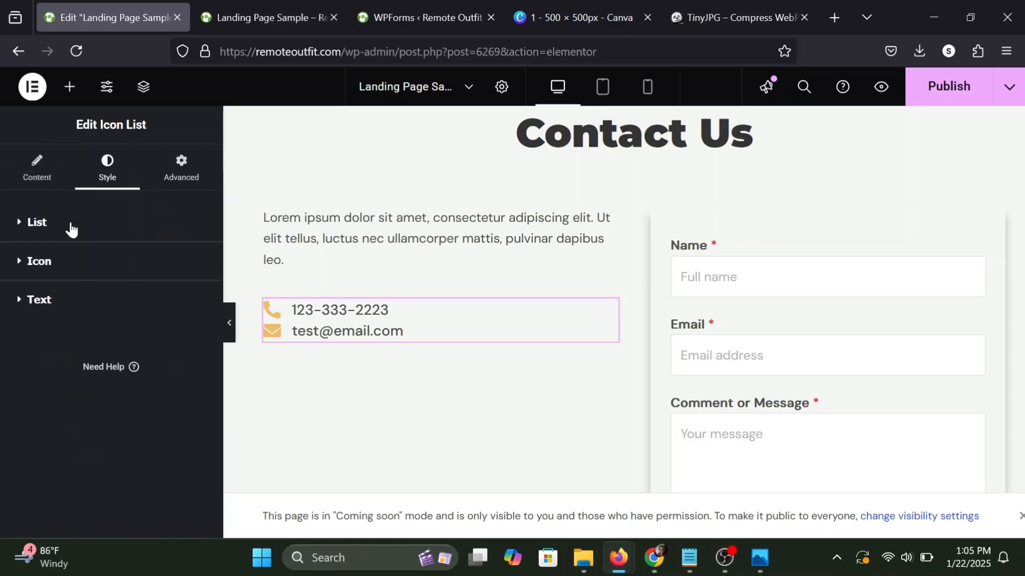
left_click(43, 233)
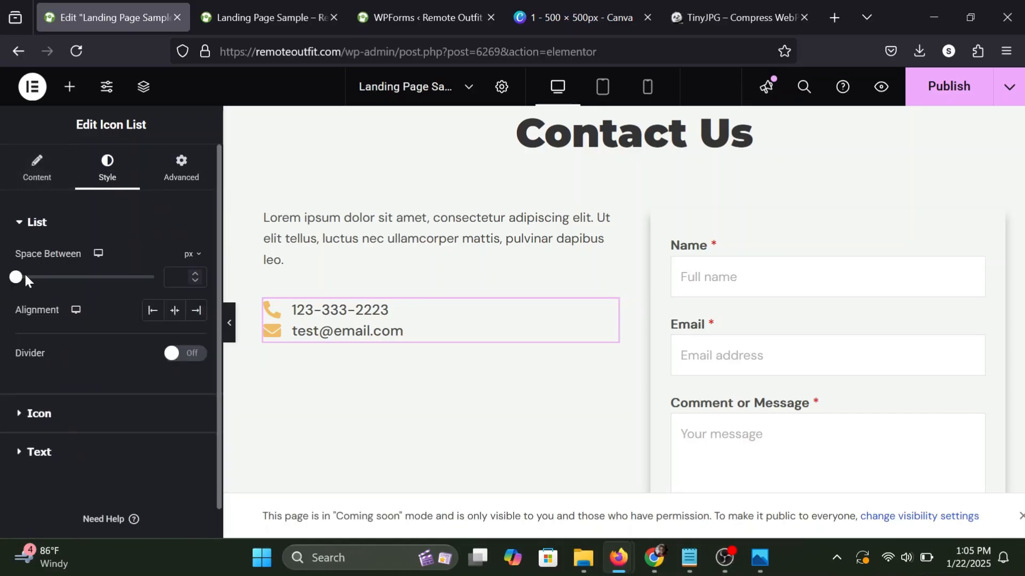
left_click_drag(21, 283, 53, 284)
Find the Google Maps widget and add it directly below the contact icon list.
left_click(69, 86)
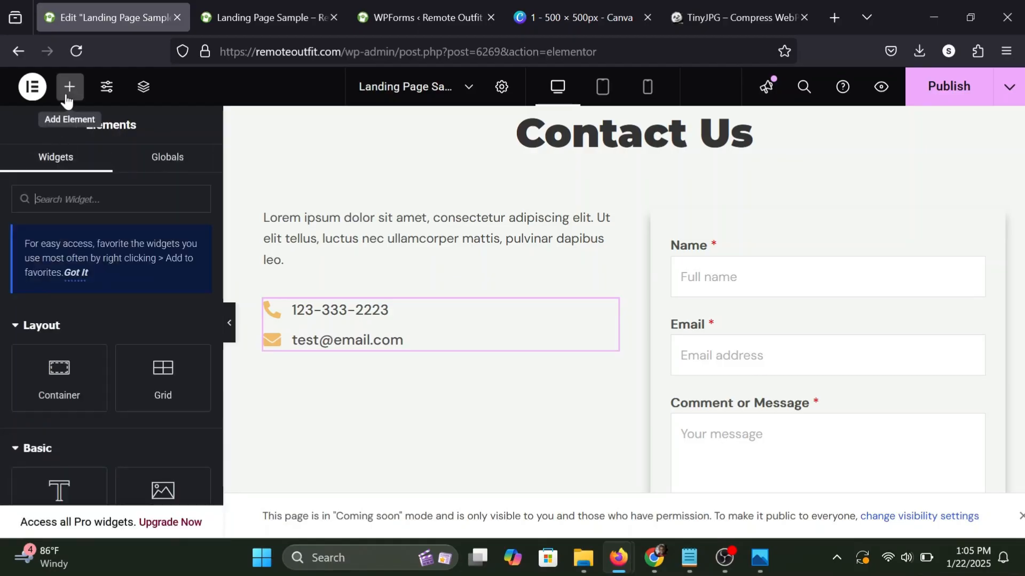
type("map")
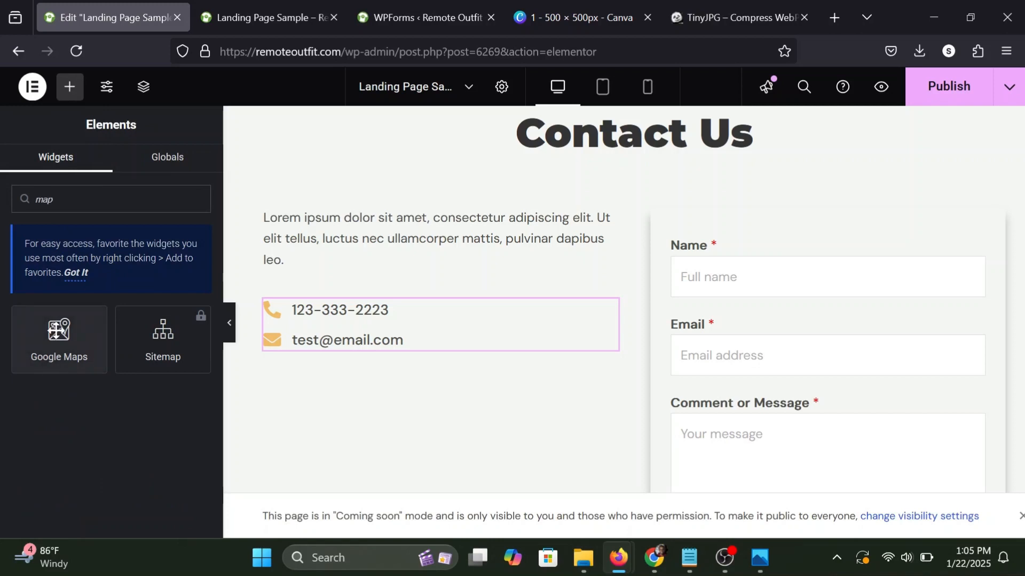
left_click_drag(56, 339, 354, 332)
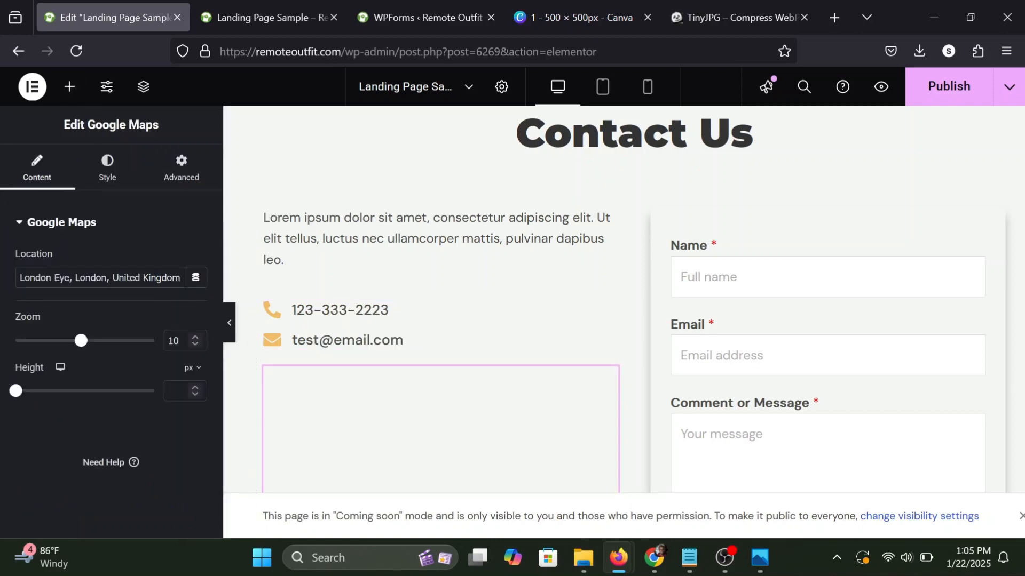
Publish the page with the added map.
left_click(69, 86)
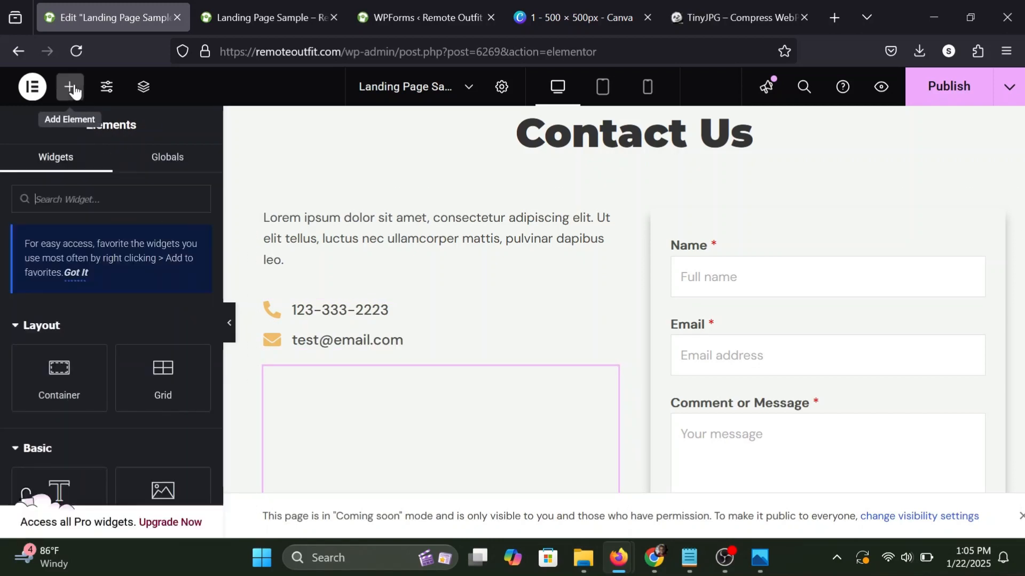
left_click(950, 94)
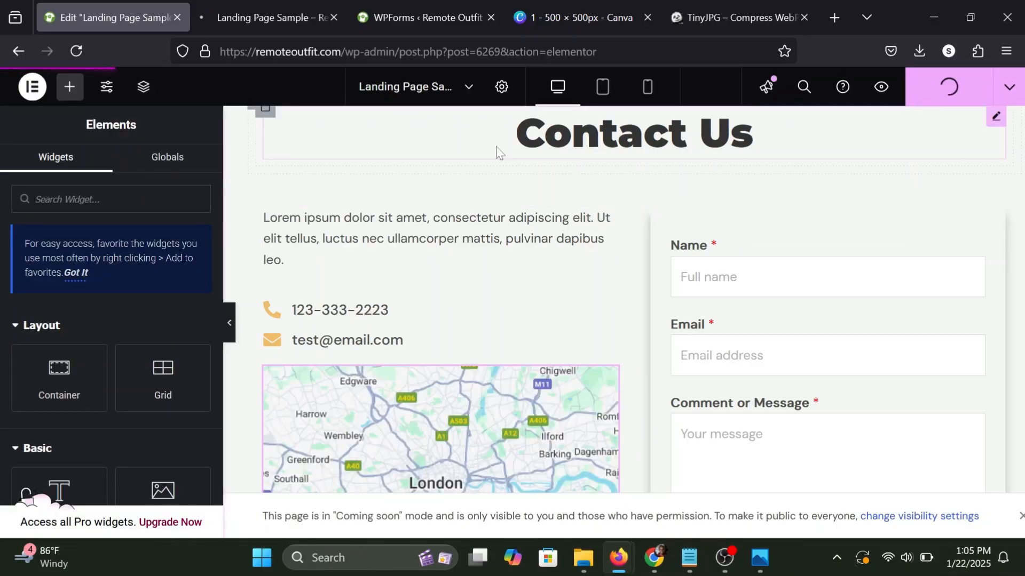
scroll(497, 154, "down", 2)
scroll(495, 147, "down", 2)
scroll(495, 146, "up", 3)
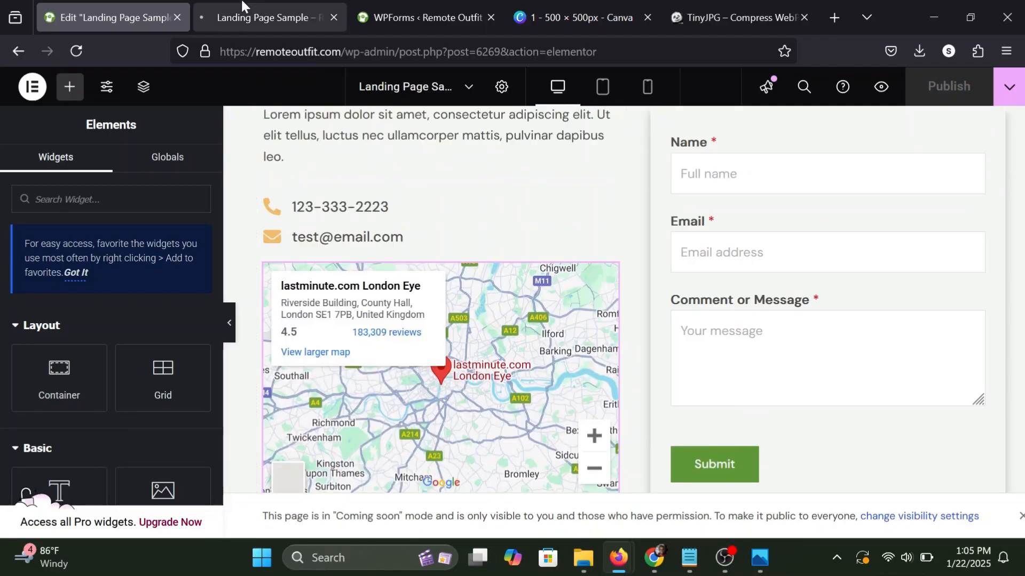
Examine the page preview, checking the Contact Us section's text, icon list, map and form along with the sections above.
left_click(242, 5)
scroll(508, 295, "down", 15)
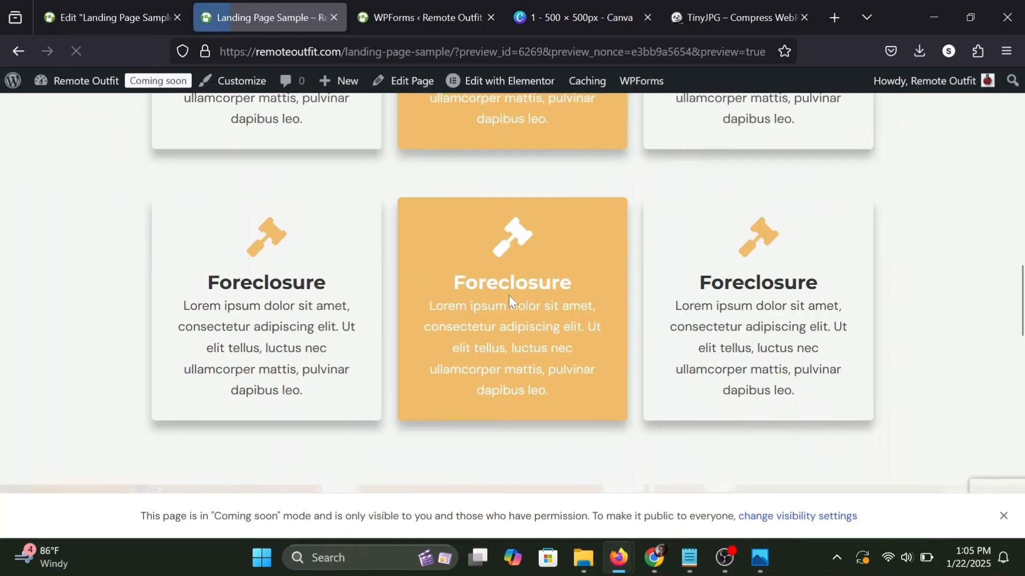
scroll(508, 296, "down", 10)
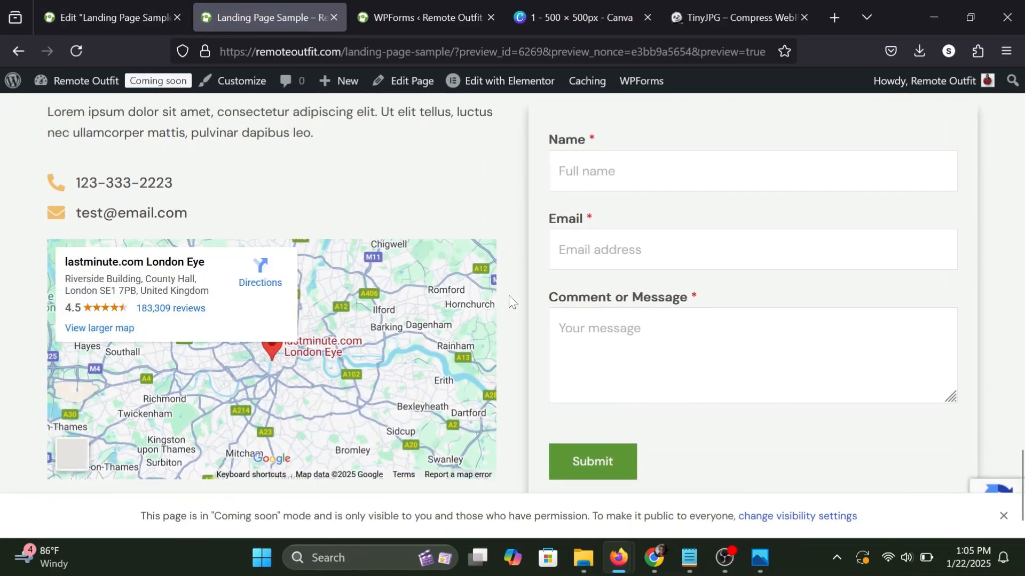
scroll(508, 296, "up", 5)
scroll(508, 296, "down", 5)
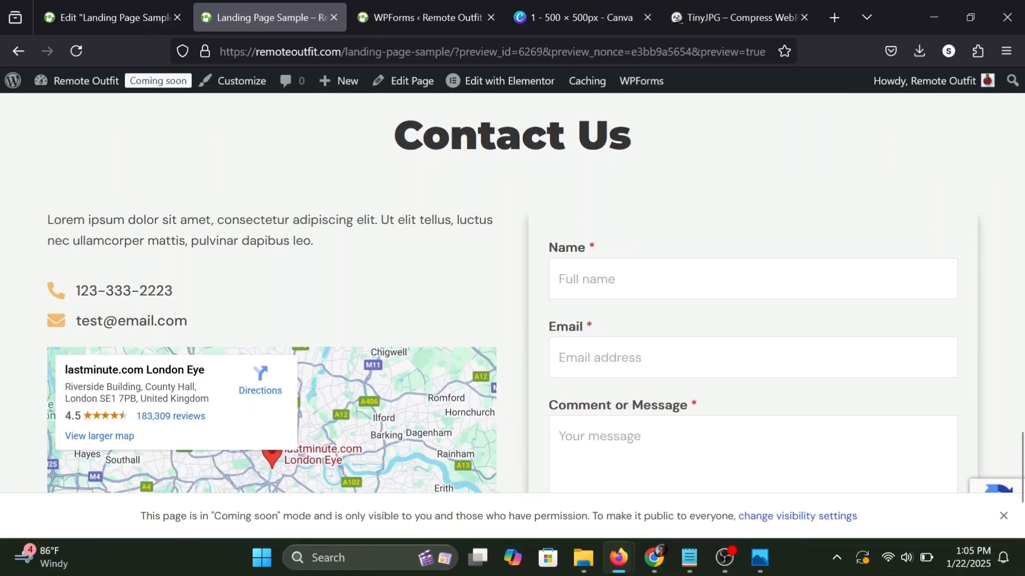
scroll(508, 295, "up", 5)
scroll(508, 295, "down", 5)
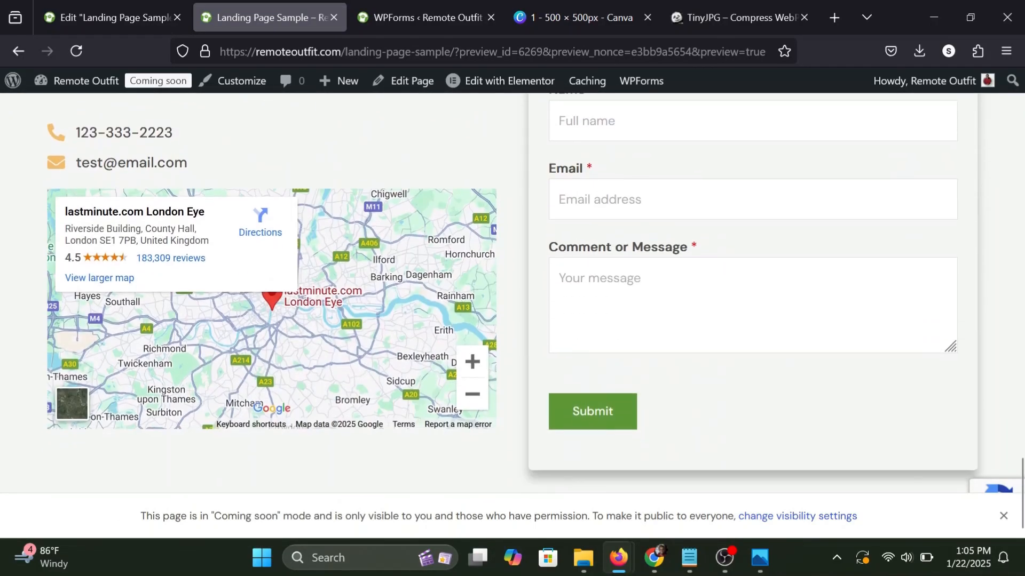
scroll(509, 295, "up", 1)
scroll(478, 230, "up", 4)
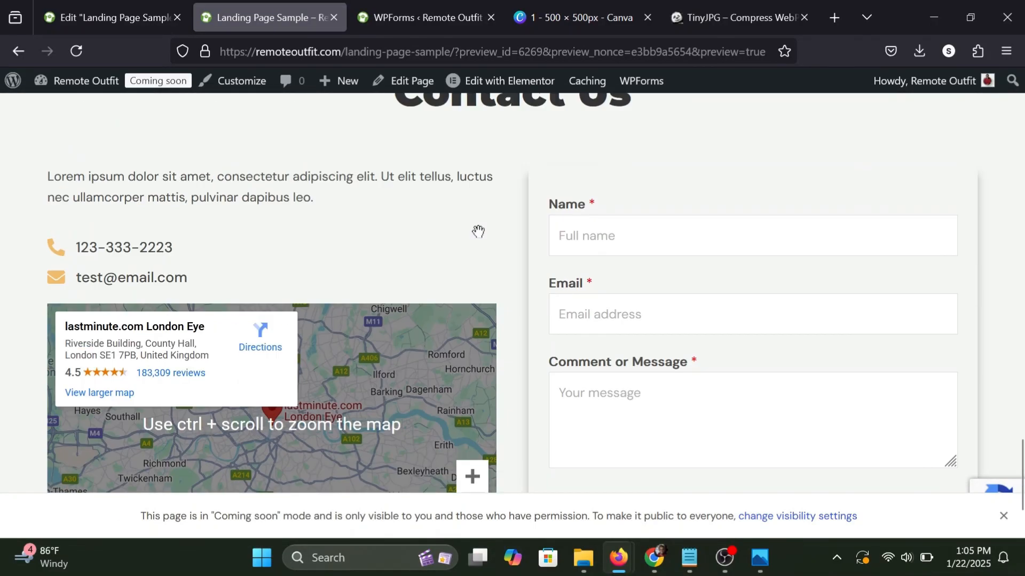
scroll(478, 230, "down", 3)
scroll(477, 229, "up", 6)
scroll(478, 231, "down", 8)
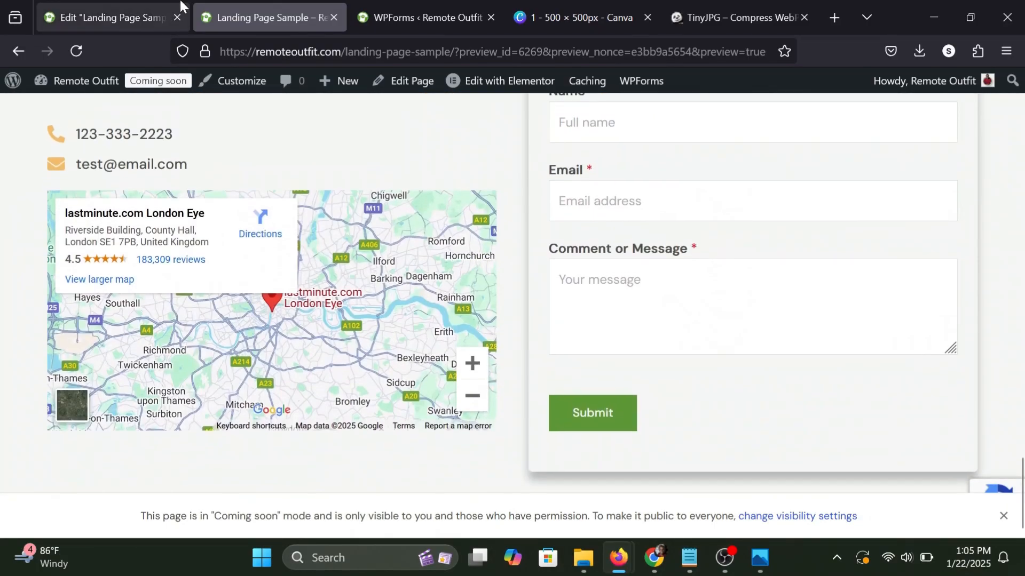
Return to the page editor and add a single-column container with downward direction below the Contact Us section.
left_click(181, 5)
scroll(457, 287, "down", 5)
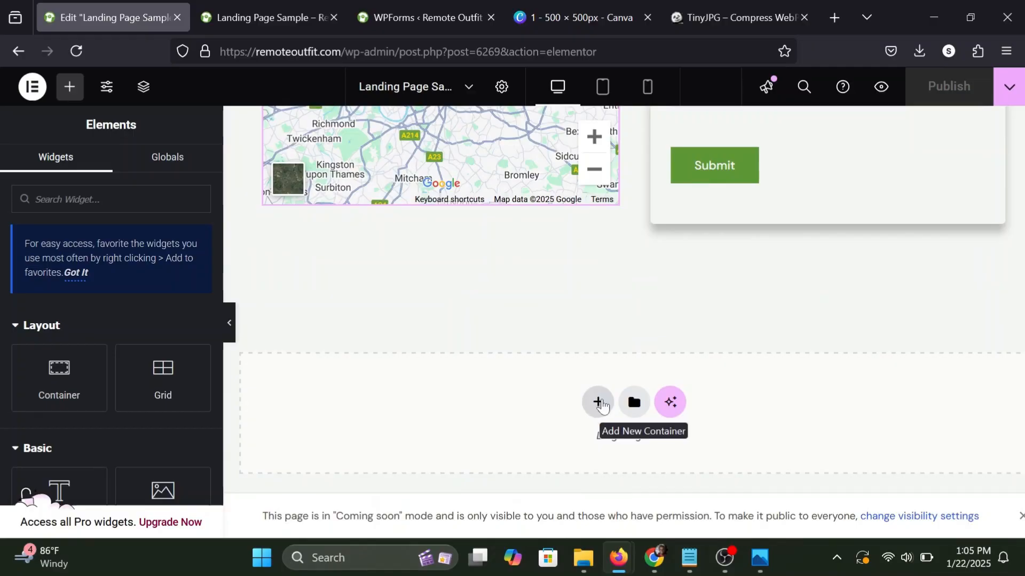
left_click(598, 406)
left_click(574, 445)
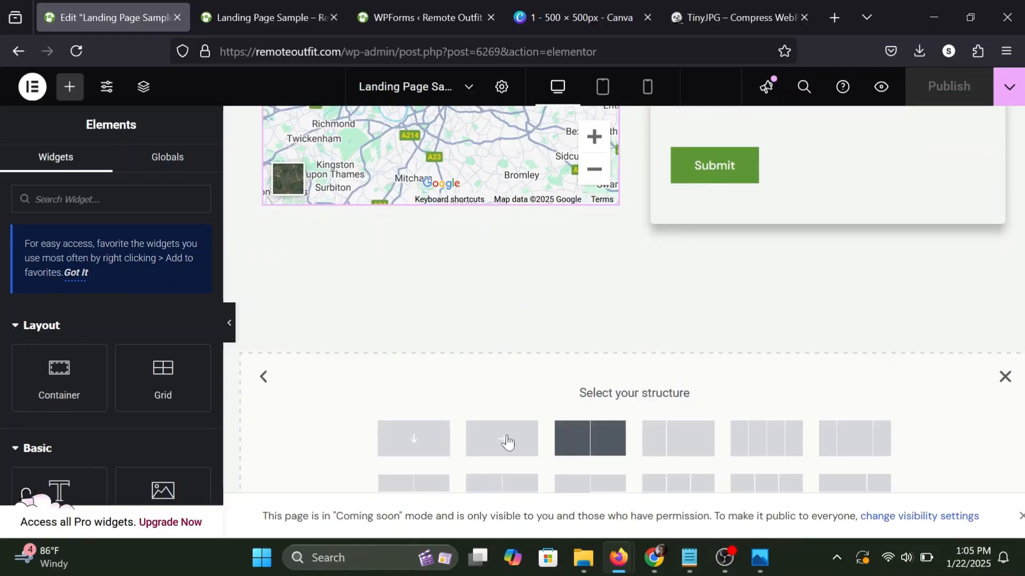
left_click(429, 439)
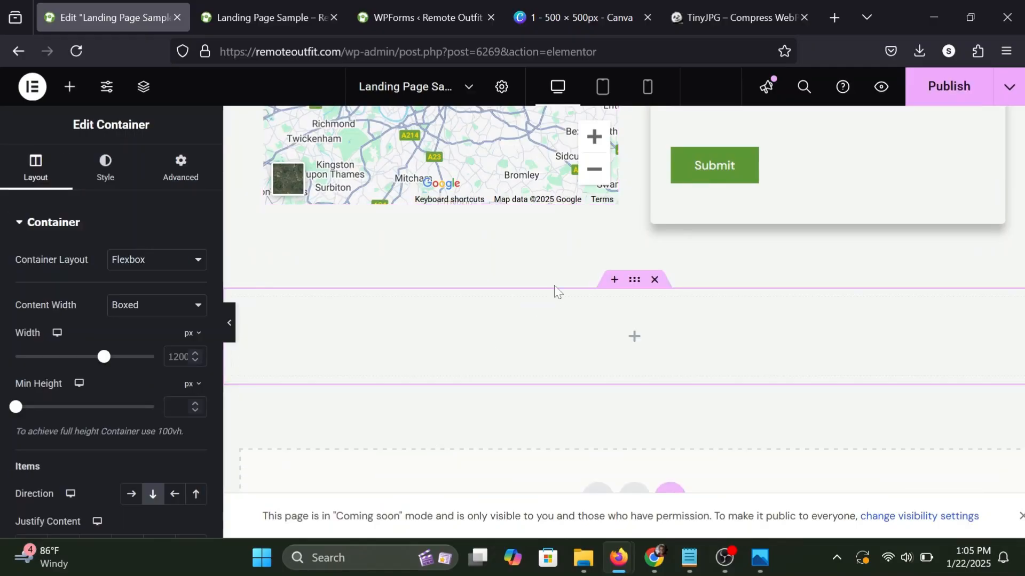
Add a Heading widget inside the empty container below the Contact Us section.
scroll(606, 192, "up", 10)
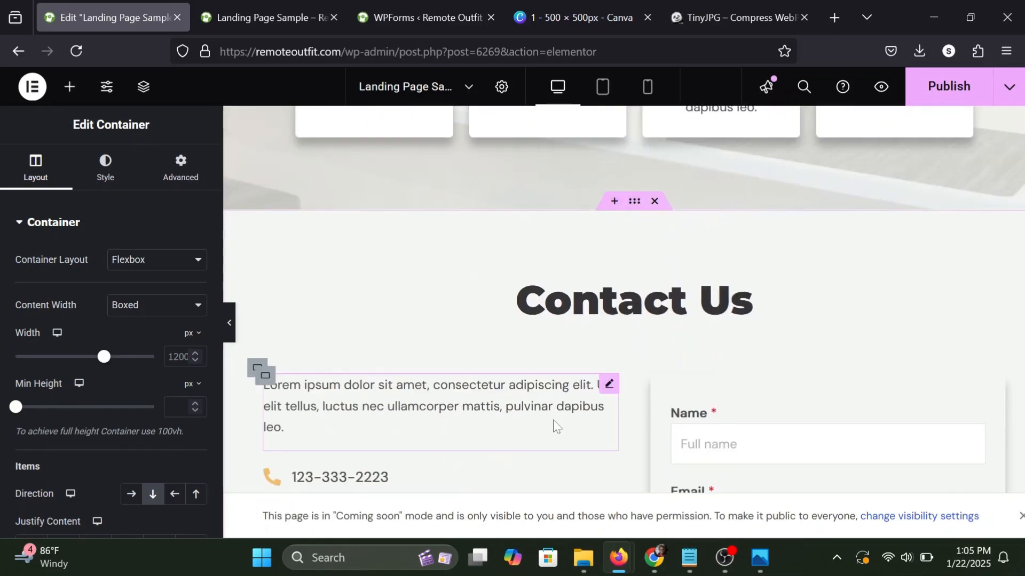
scroll(554, 425, "down", 10)
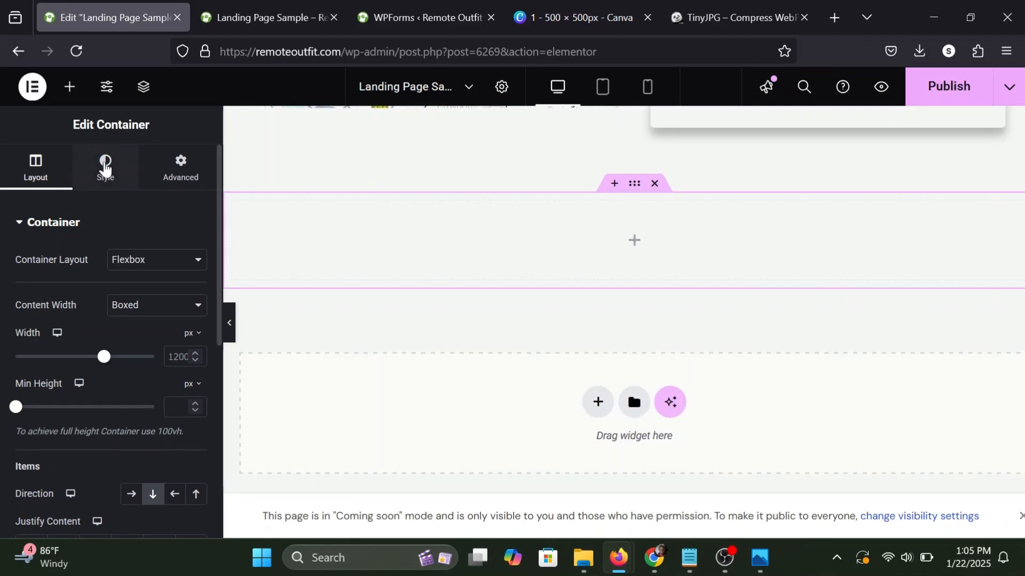
left_click(66, 91)
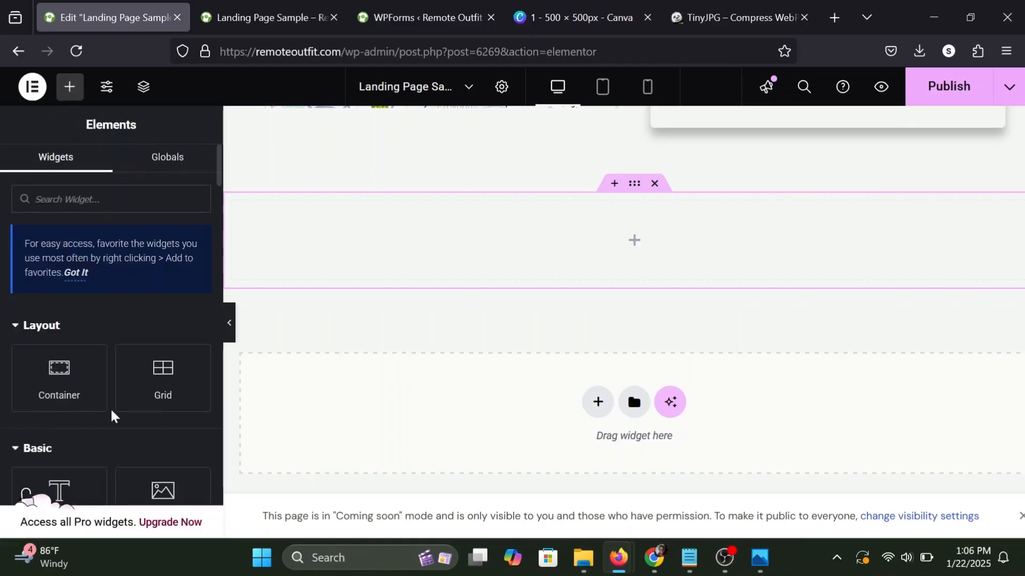
left_click_drag(66, 483, 518, 228)
Replace the new heading's placeholder title with a rights notice beginning "All Rights Re".
triple_click(80, 278)
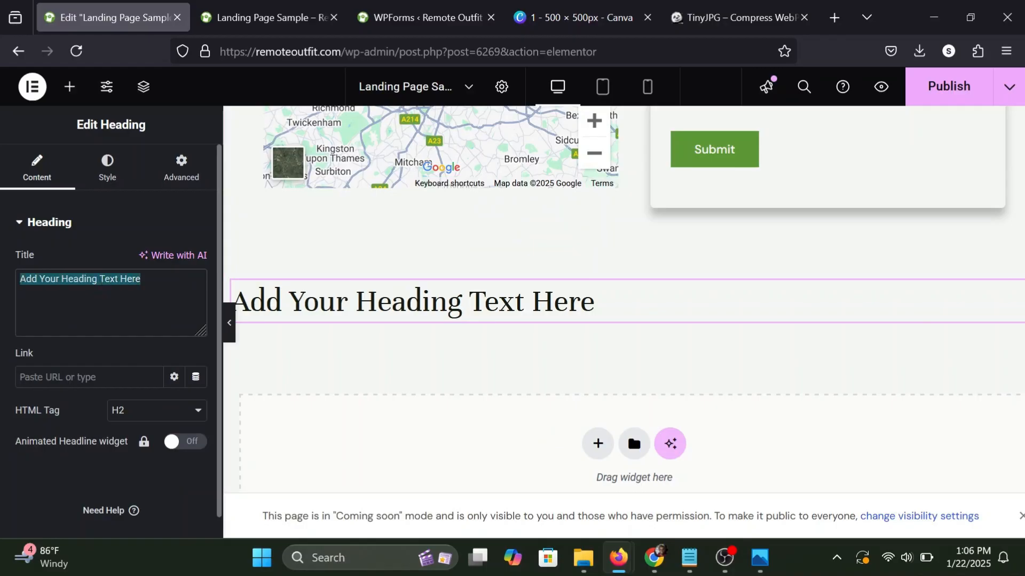
type("All")
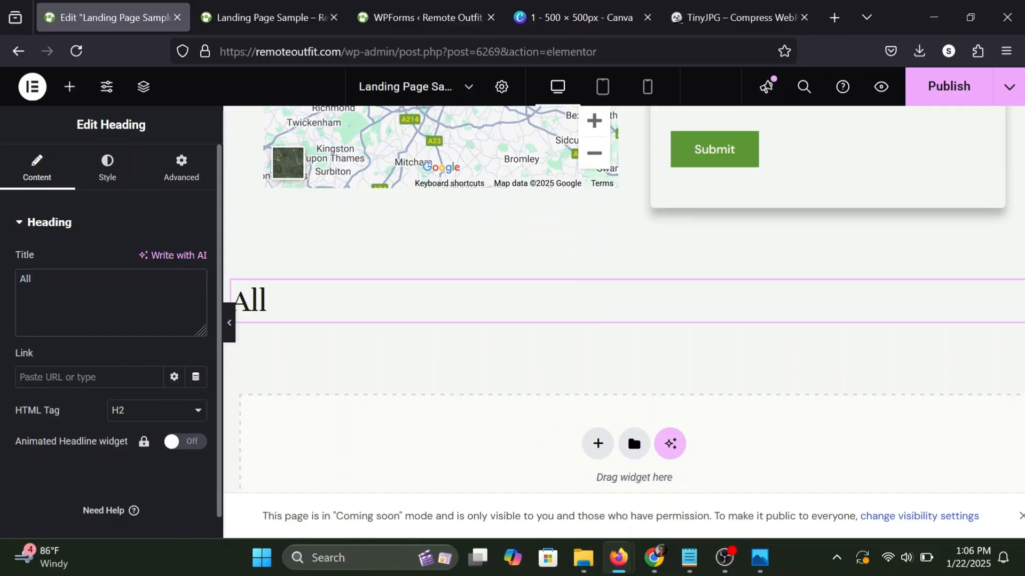
type(" Rgghts Reserved | Testerealesttate.com")
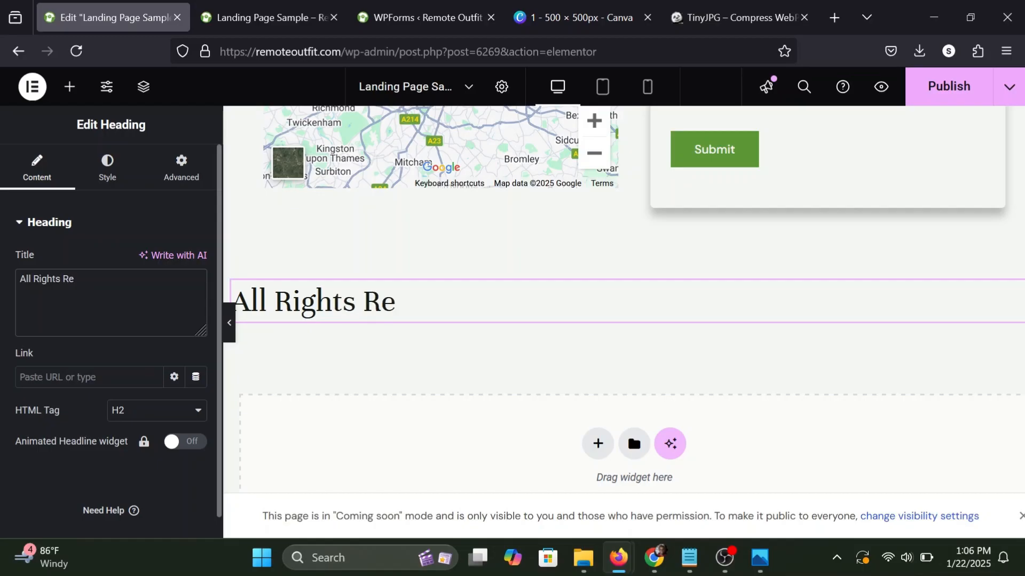
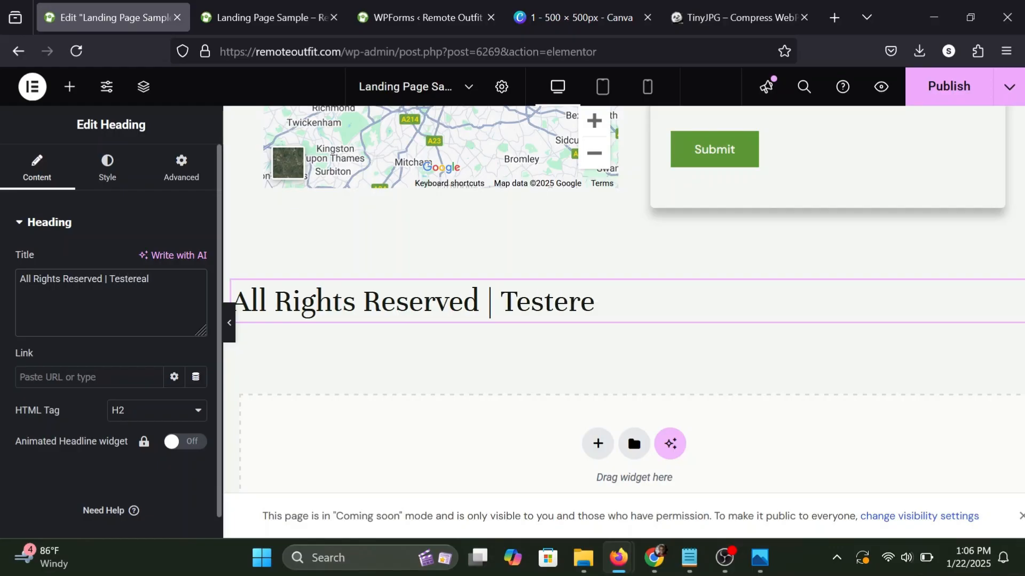
Complete the footer heading's title as "All Rights Reserved | Testerealesttate.com" and give it a smaller HTML heading tag.
type("t")
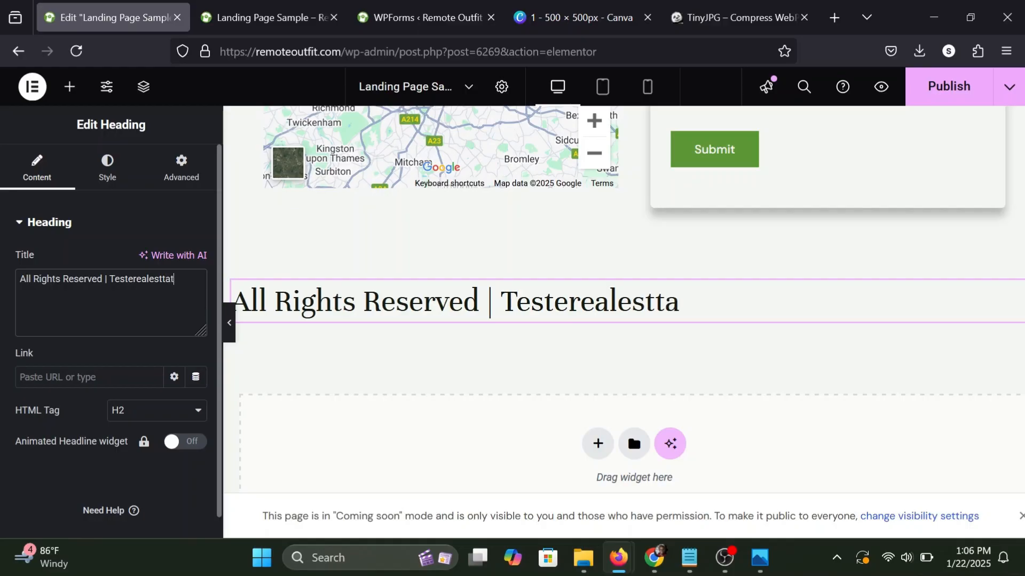
type("teate.com")
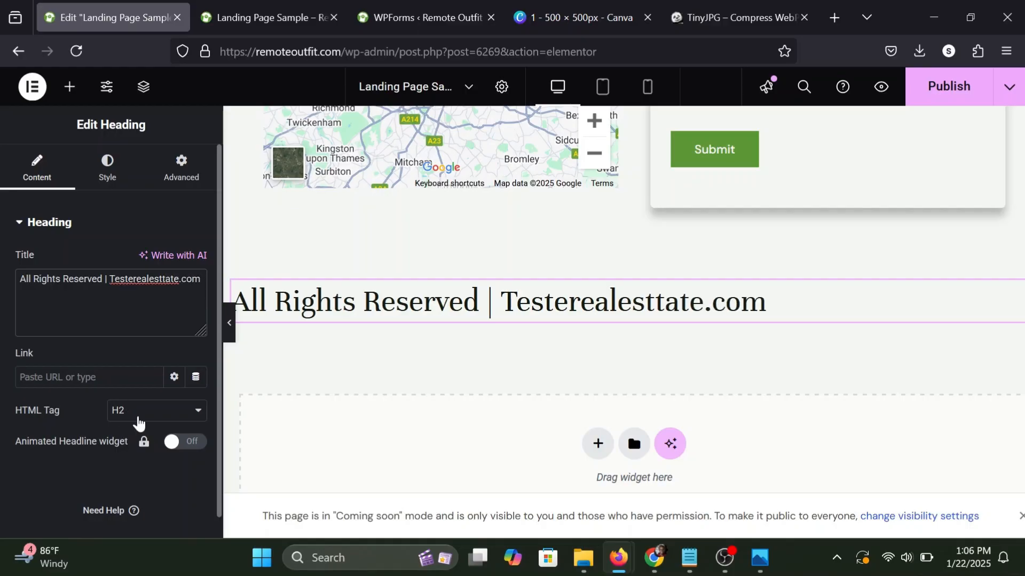
left_click(139, 422)
left_click(132, 296)
Center the footer heading and set its font family to Montserrat.
left_click(109, 167)
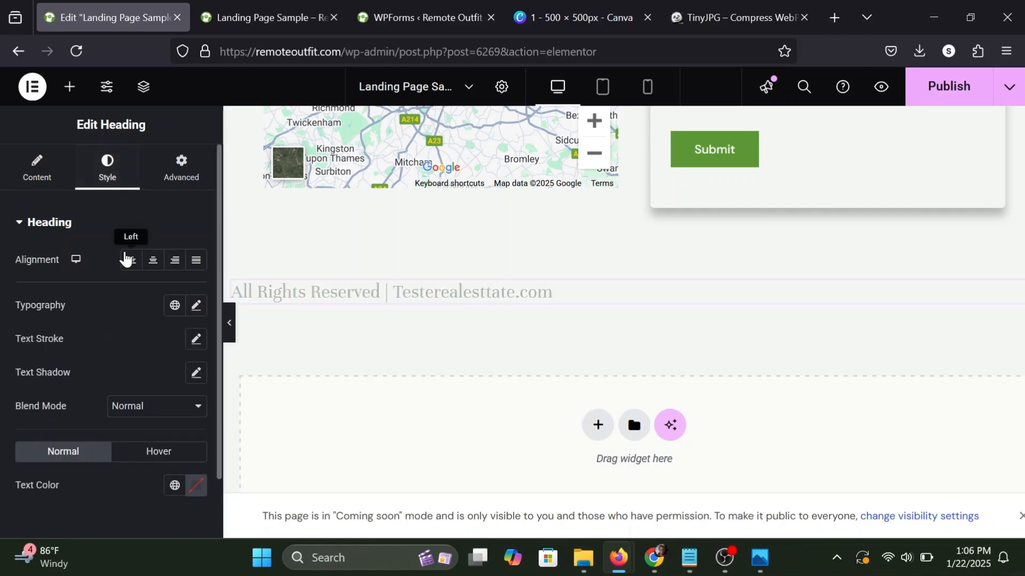
left_click(153, 259)
left_click(196, 305)
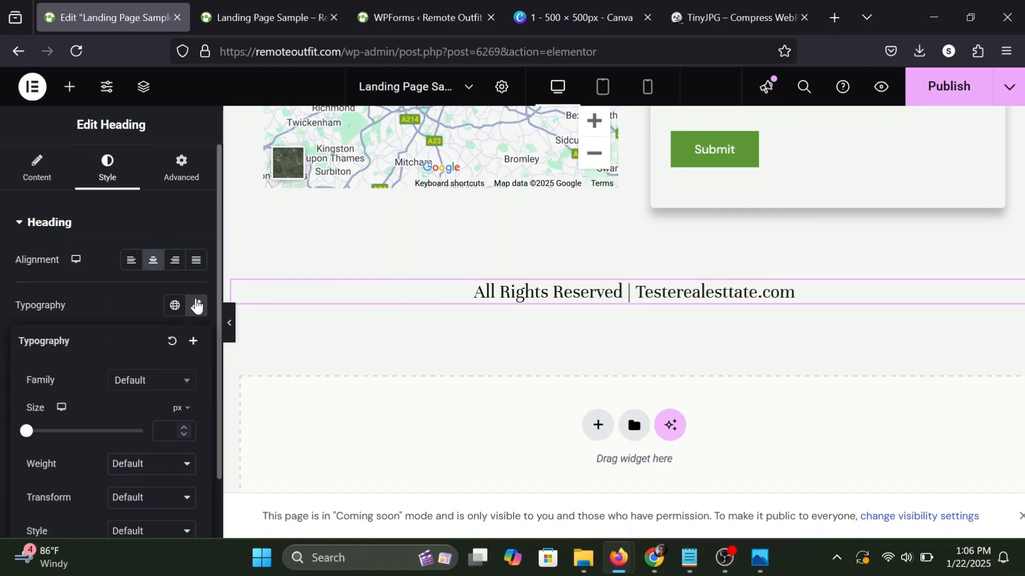
left_click(196, 306)
left_click(197, 306)
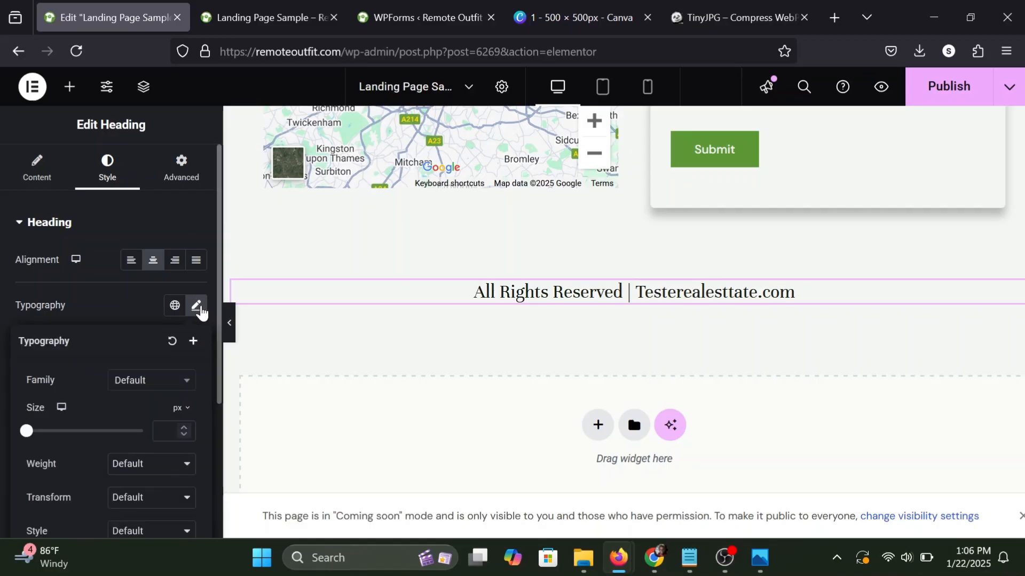
left_click(149, 388)
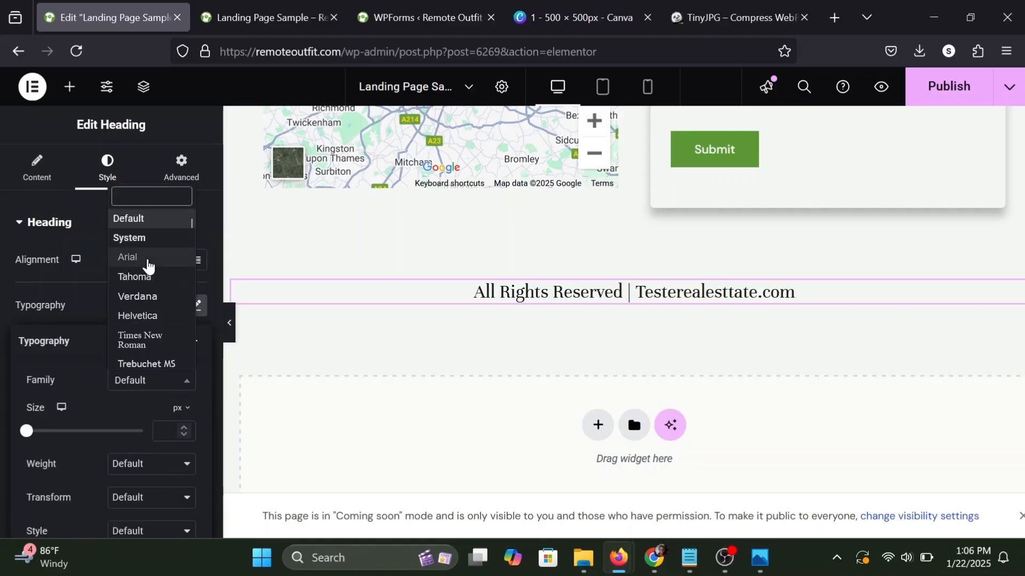
type("monst")
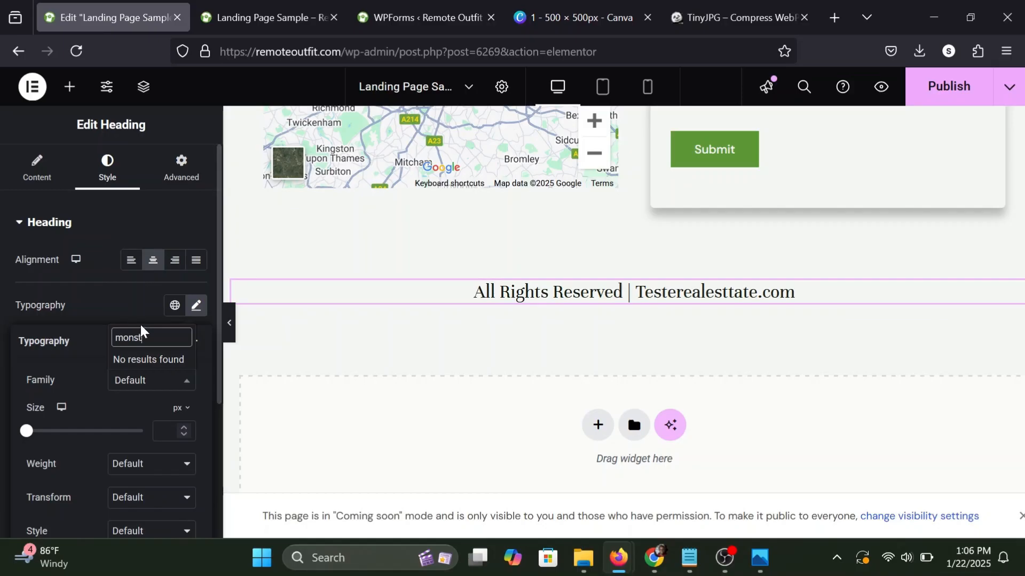
key("BackSpace")
key("BackSpace")
type("ts")
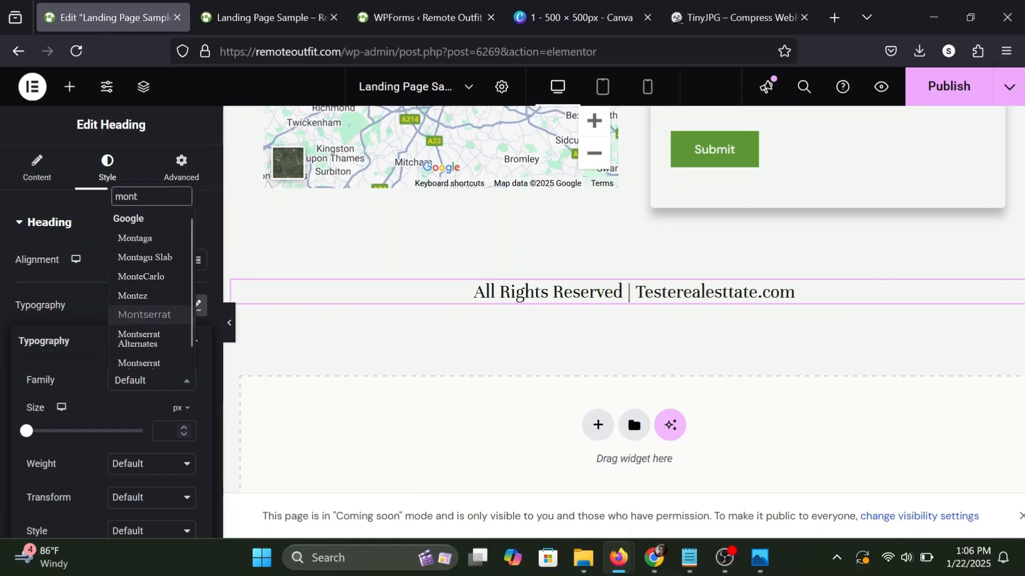
left_click(145, 303)
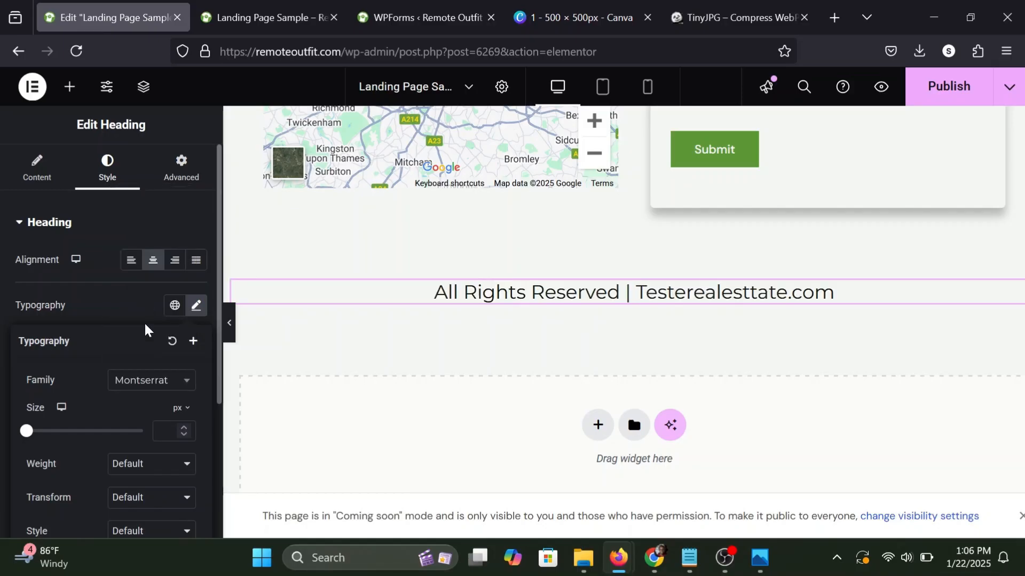
Set the footer heading's font size to 15 px and its weight to 600 (Semi Bold).
left_click(135, 470)
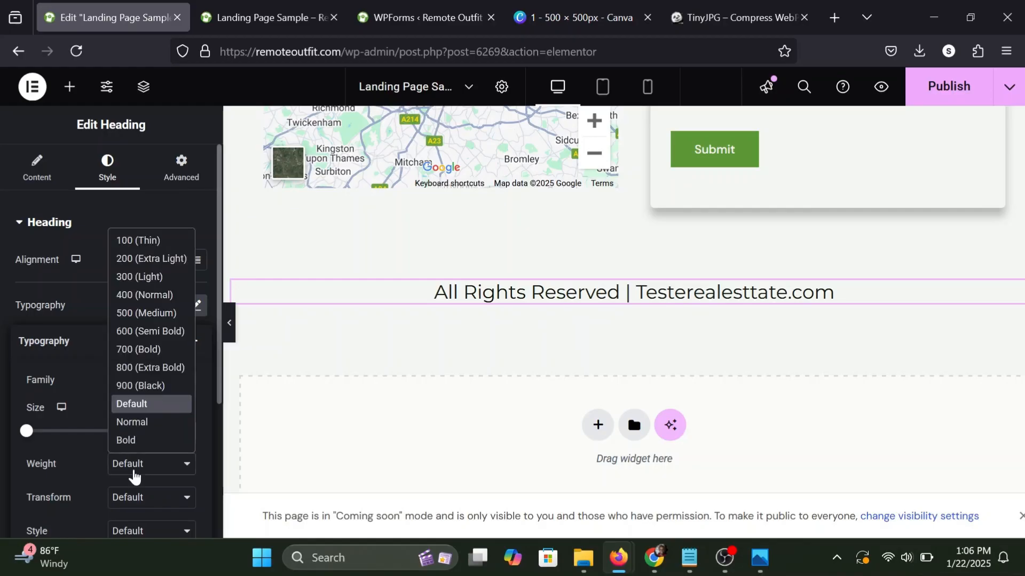
left_click(150, 352)
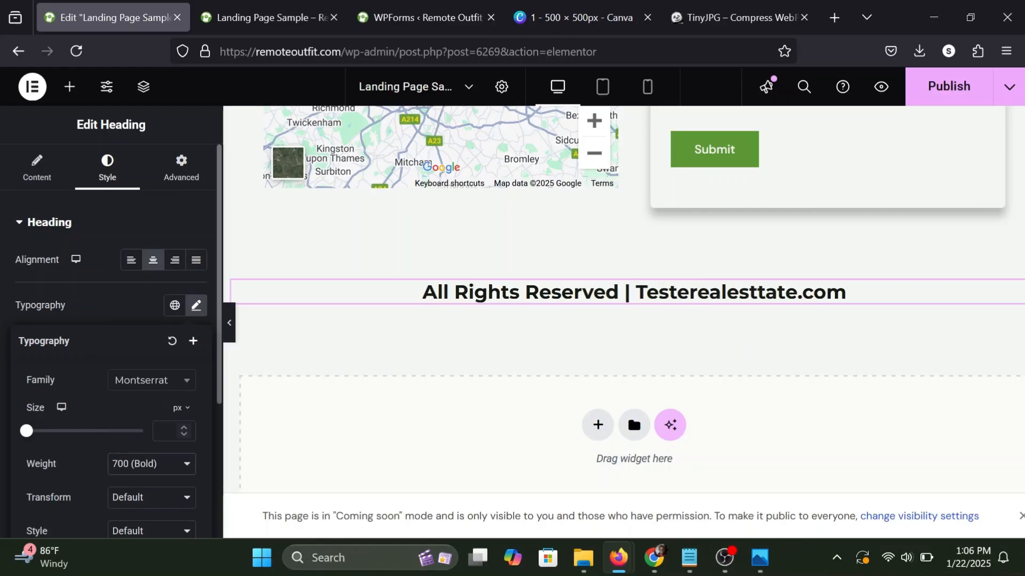
type("15")
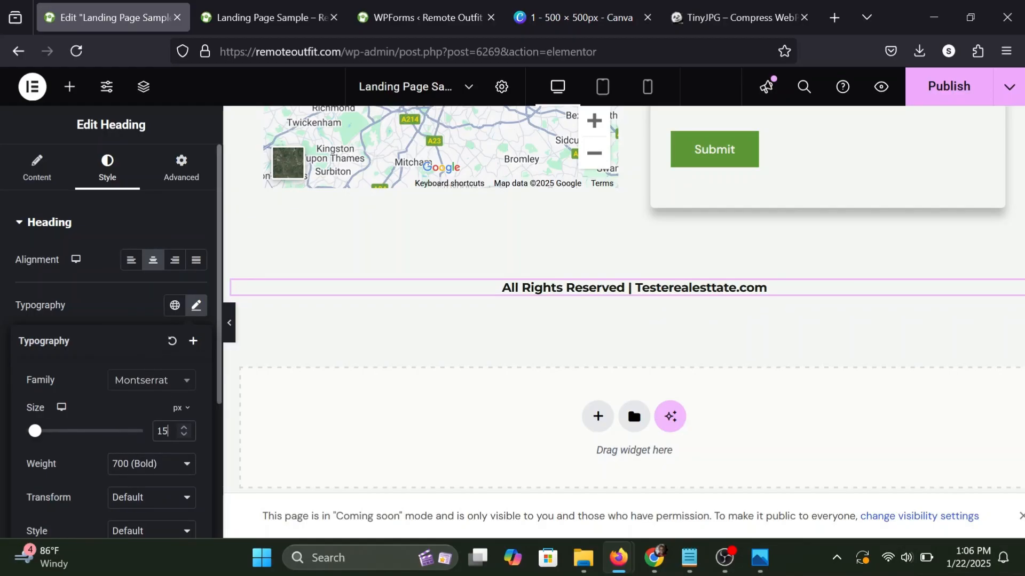
left_click(149, 474)
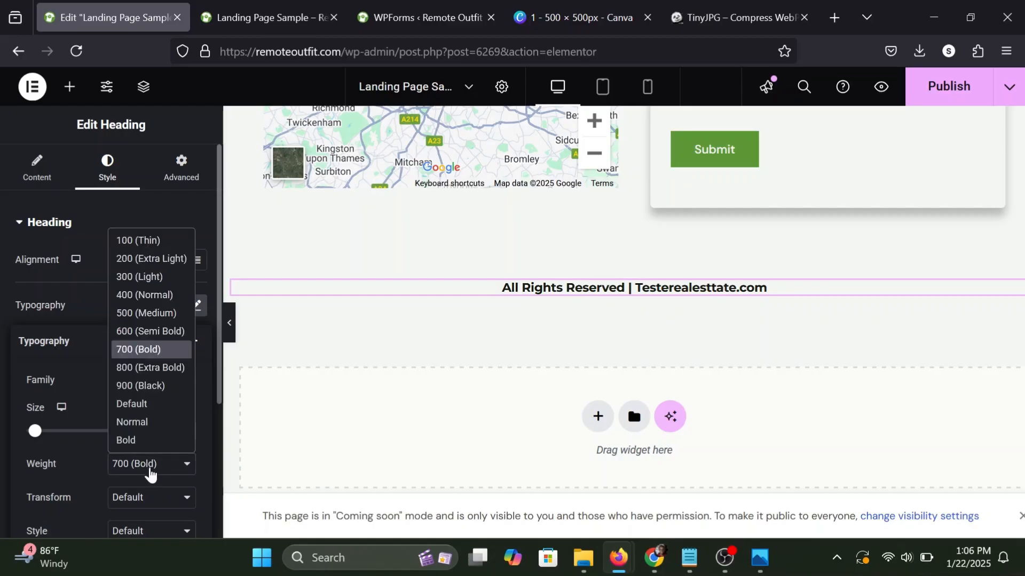
left_click(154, 314)
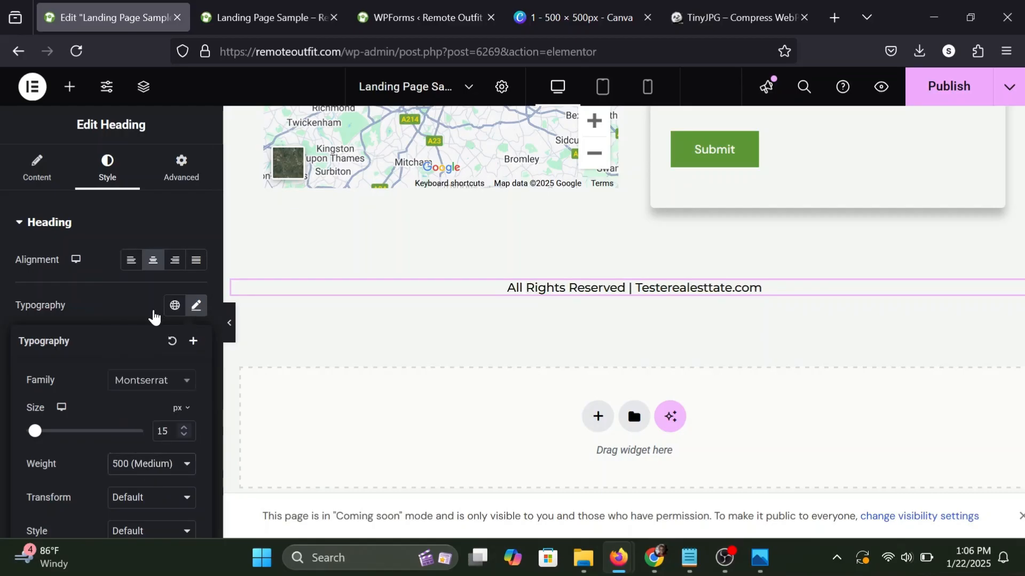
left_click(145, 465)
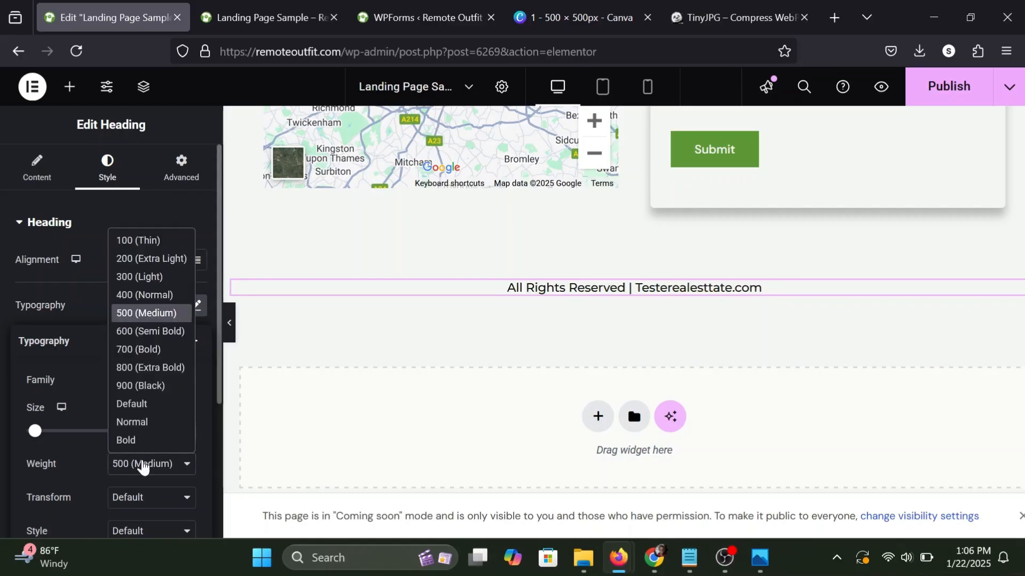
left_click(150, 335)
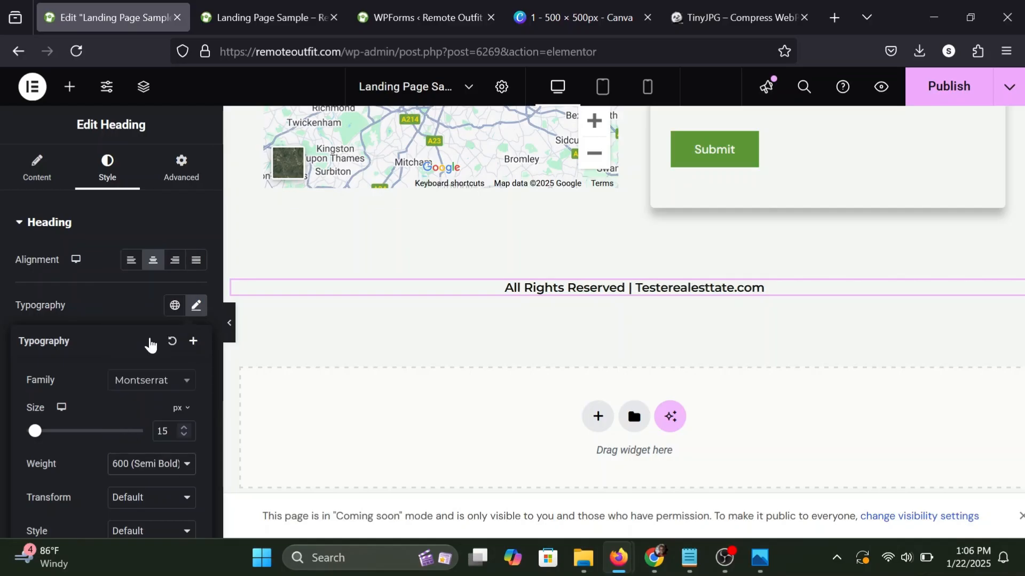
left_click(110, 260)
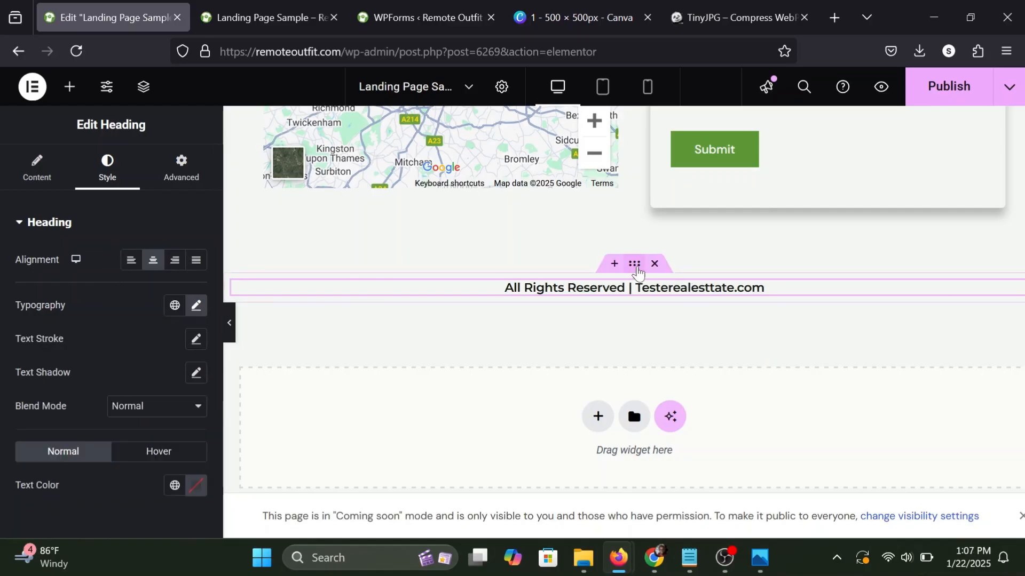
Copy the icon color code #EFBC68 from the phone and email icon list in the Contact Us section.
left_click(635, 264)
scroll(638, 273, "up", 5)
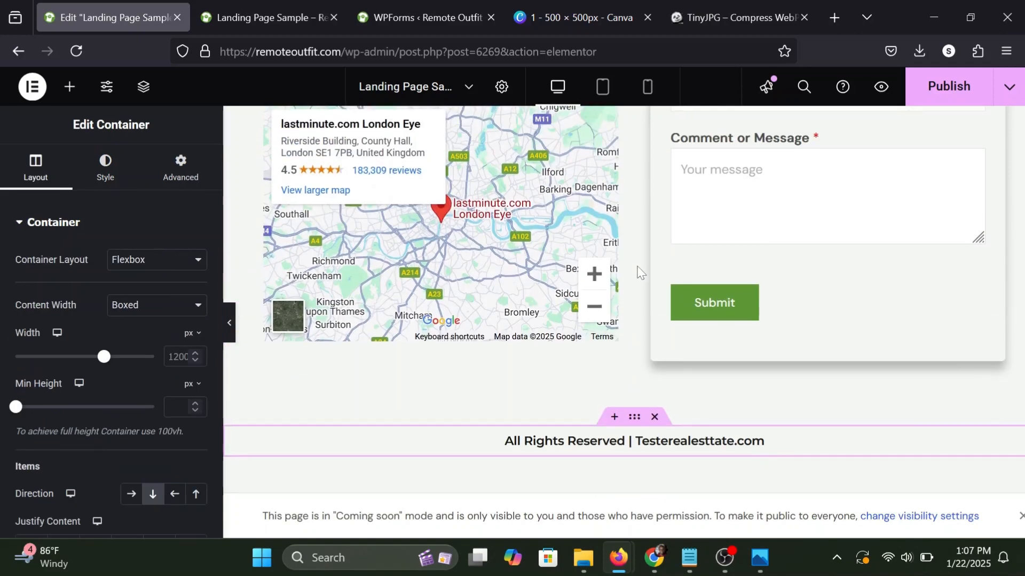
scroll(638, 273, "up", 4)
left_click(360, 383)
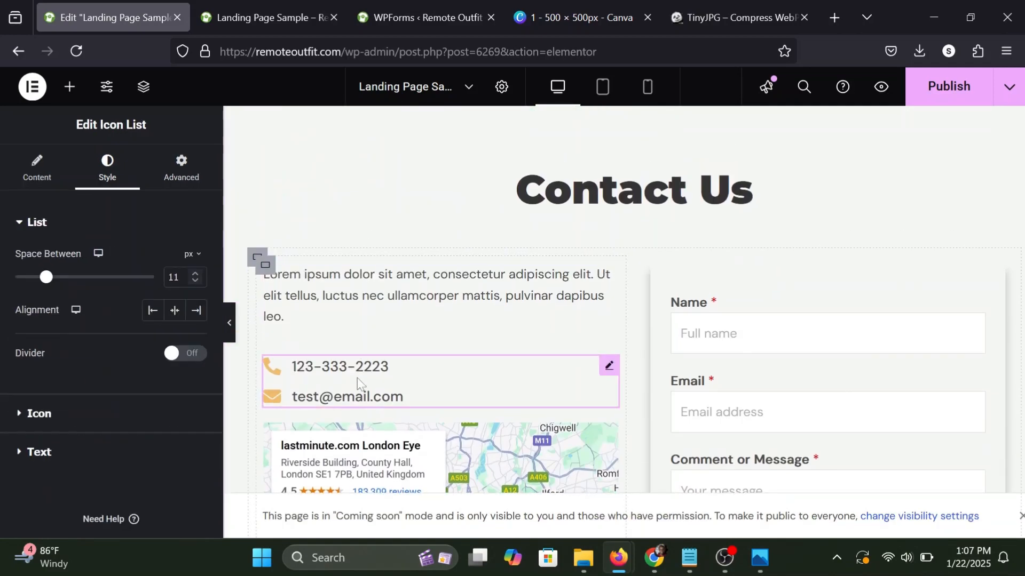
left_click(39, 414)
left_click(196, 331)
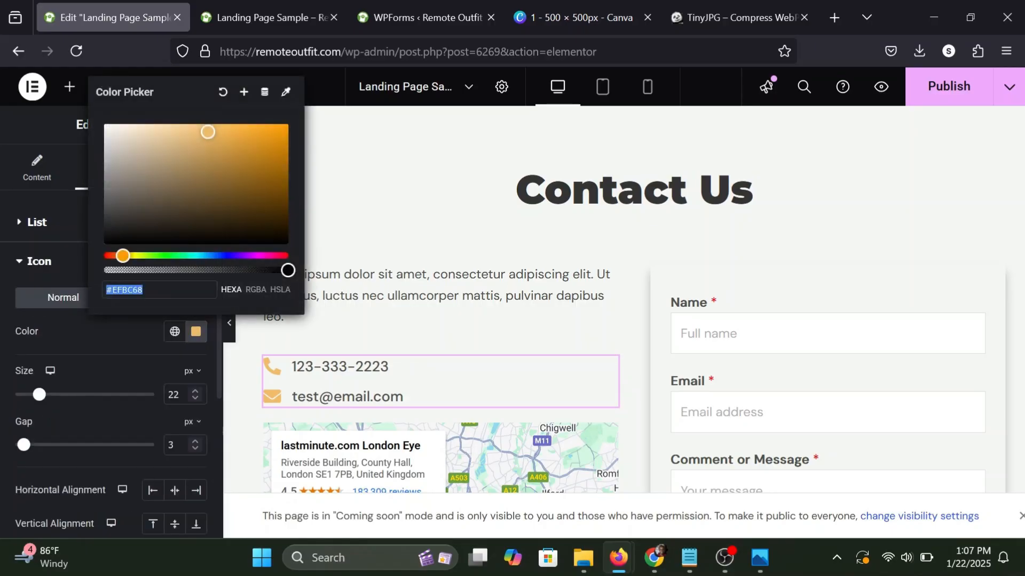
right_click(160, 290)
left_click(194, 345)
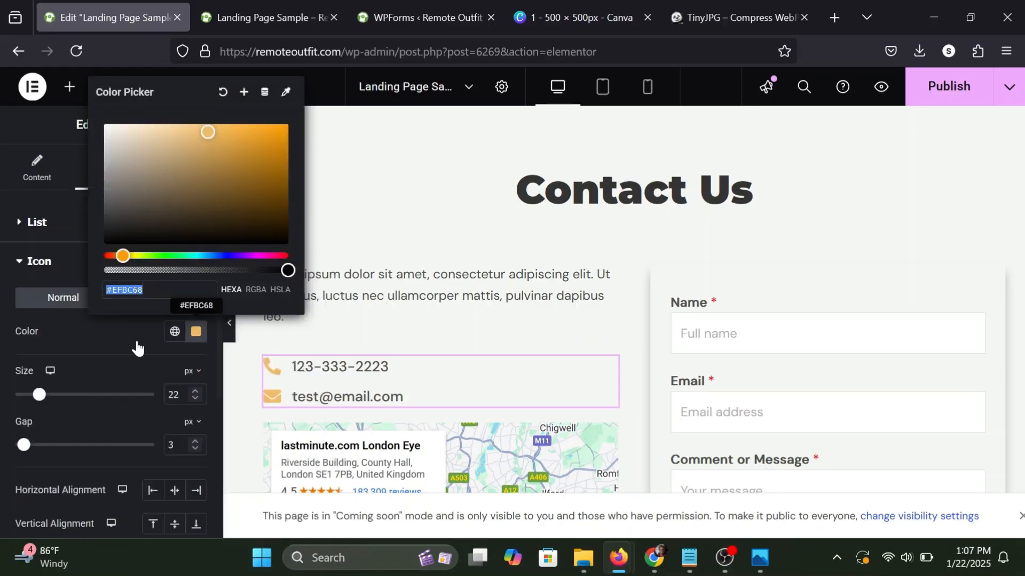
left_click(117, 339)
Give the footer heading's container a classic background in the copied color #EFBC68.
scroll(425, 328, "down", 10)
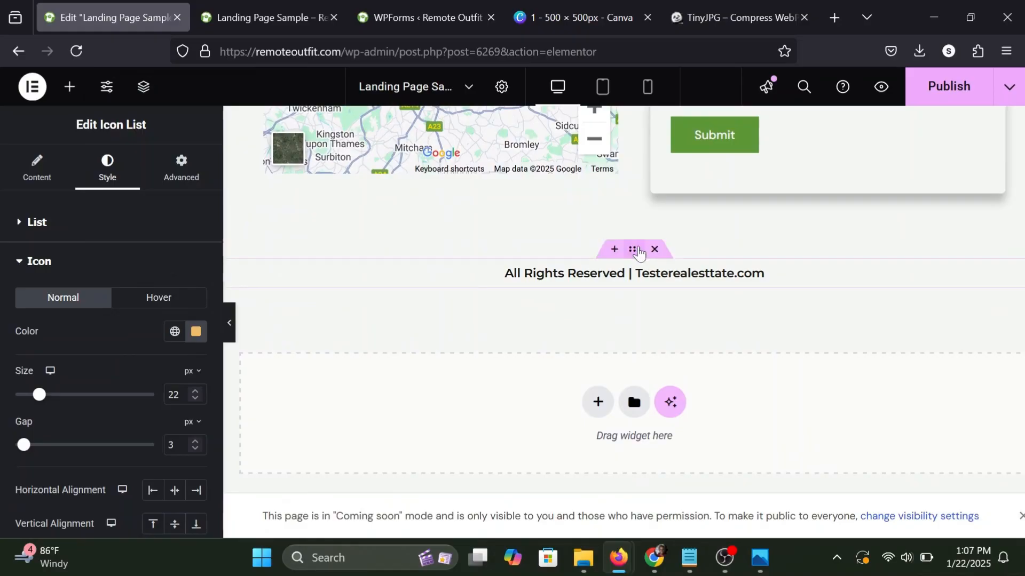
left_click(634, 256)
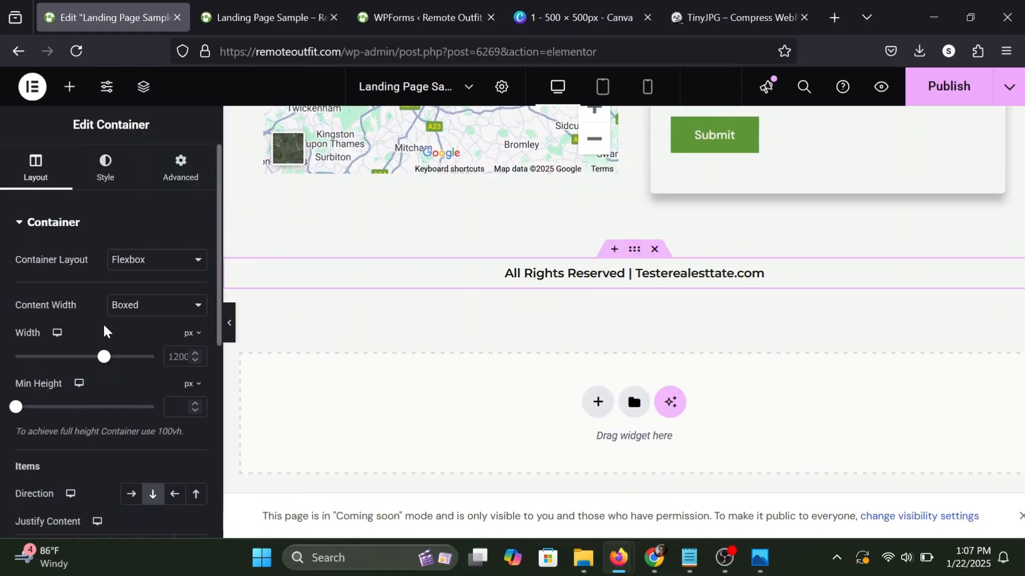
left_click(98, 167)
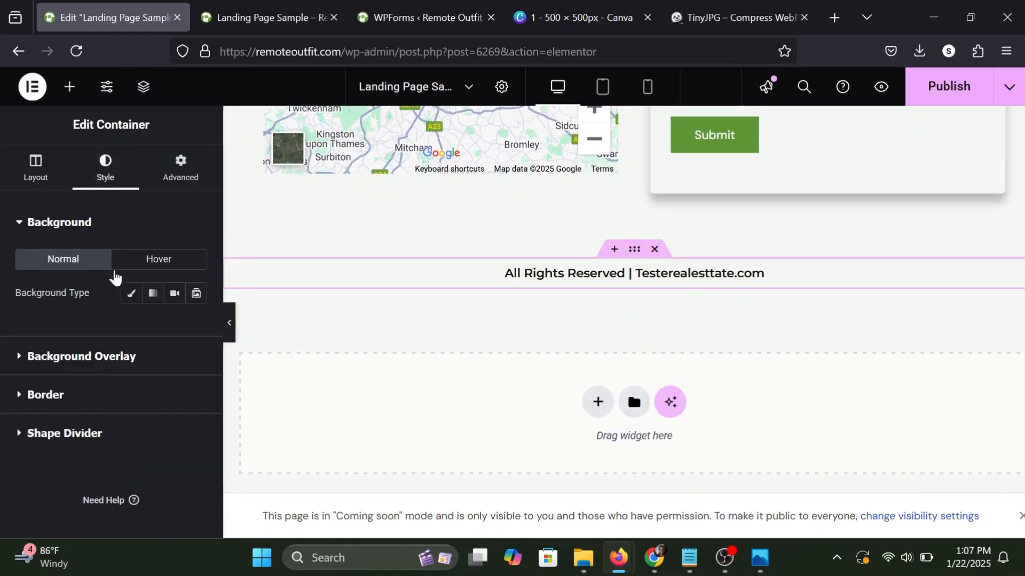
left_click(131, 297)
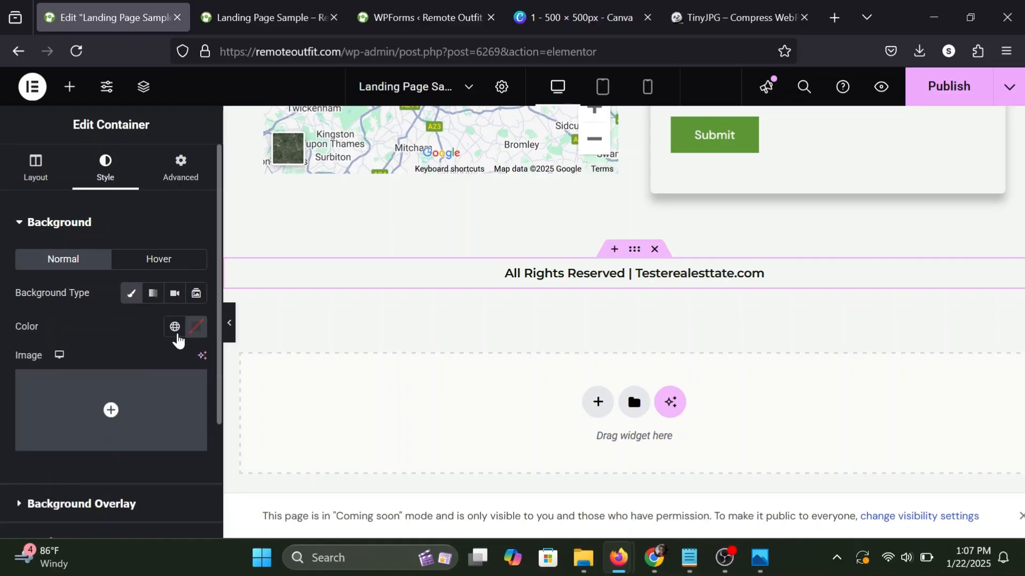
left_click(199, 327)
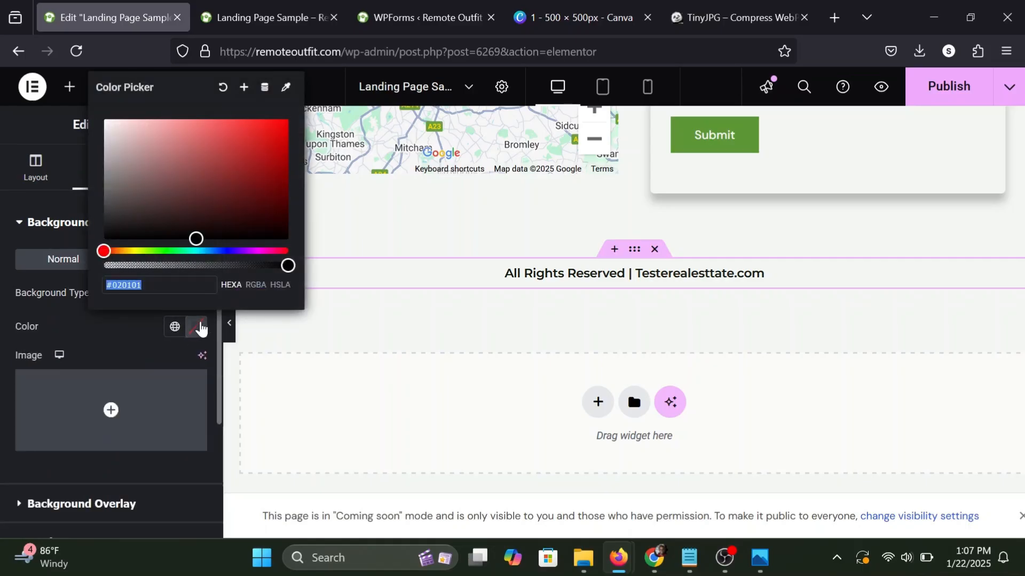
key("ctrl+v")
left_click(160, 327)
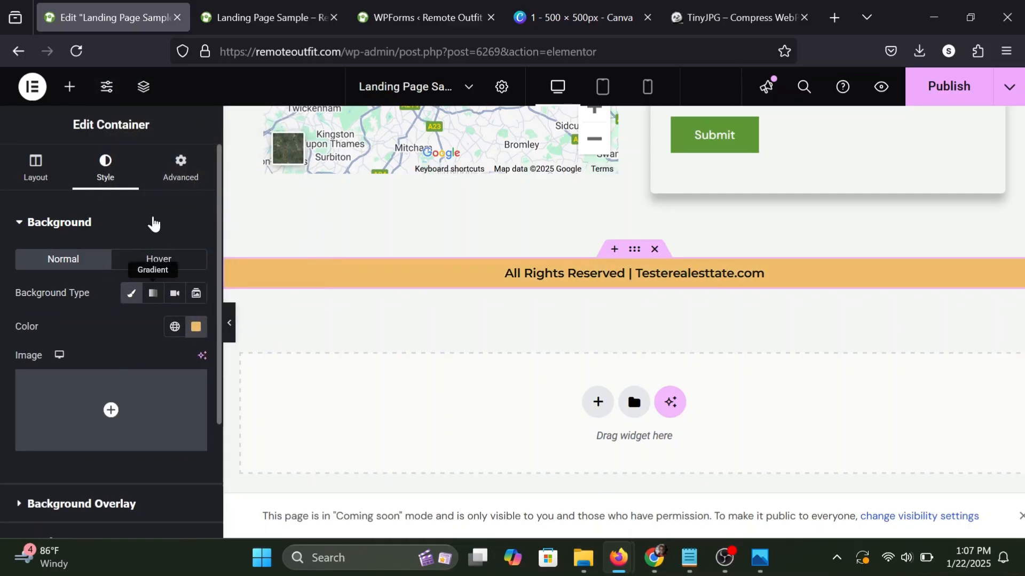
Unlink the footer container's padding and set it to 20 px top and bottom, 0 px right and left.
left_click(168, 188)
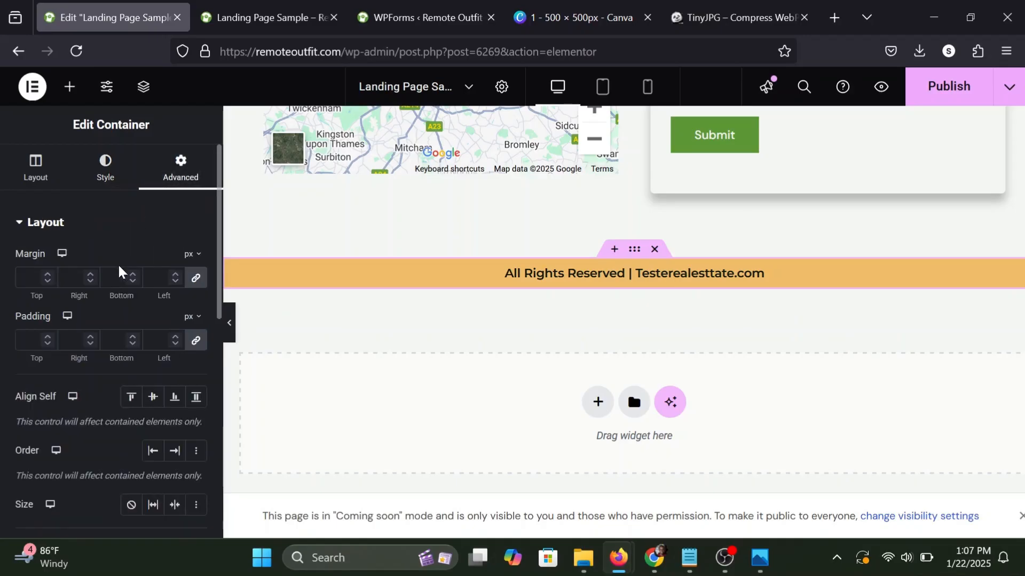
left_click(197, 342)
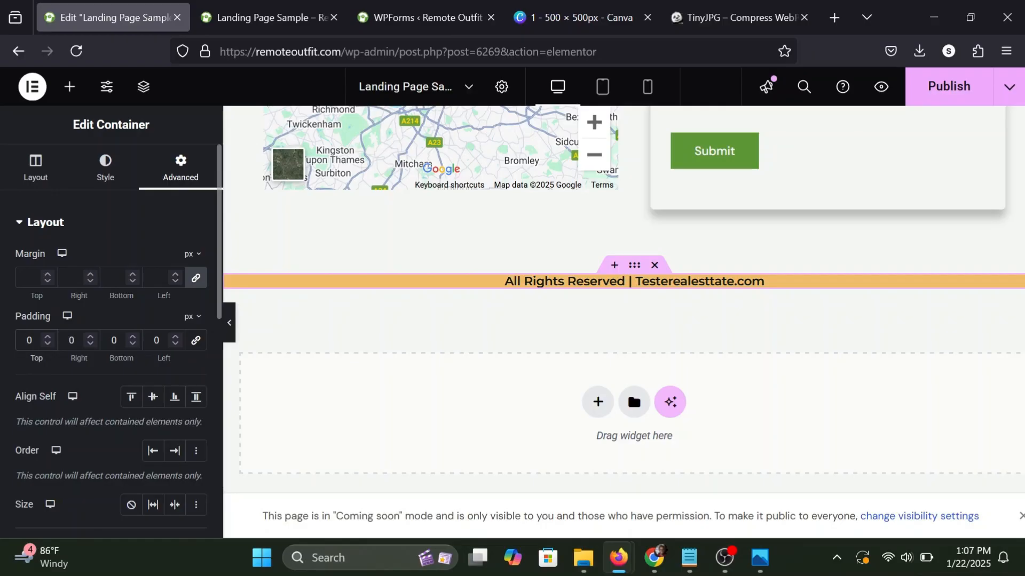
type("2")
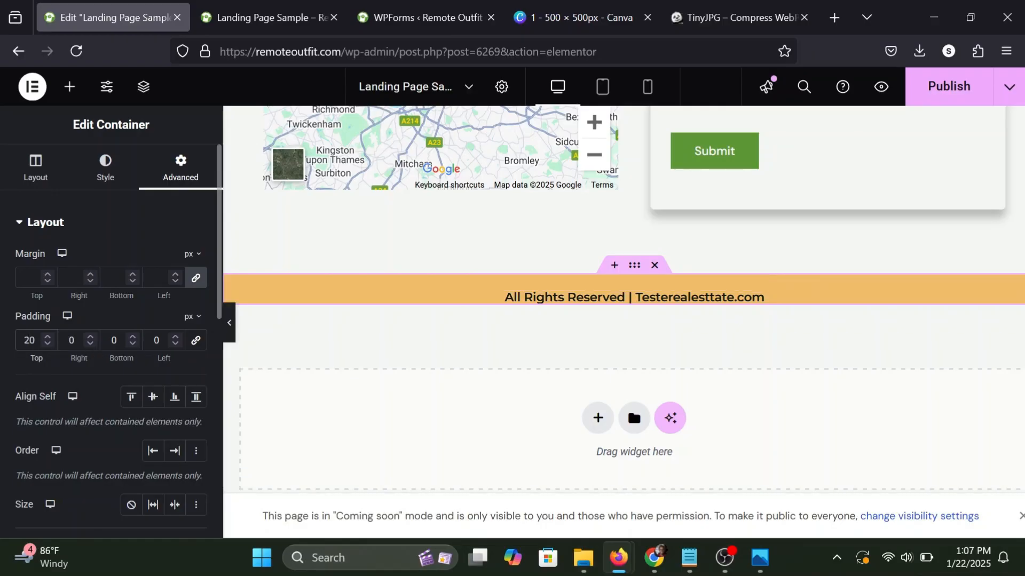
type("2")
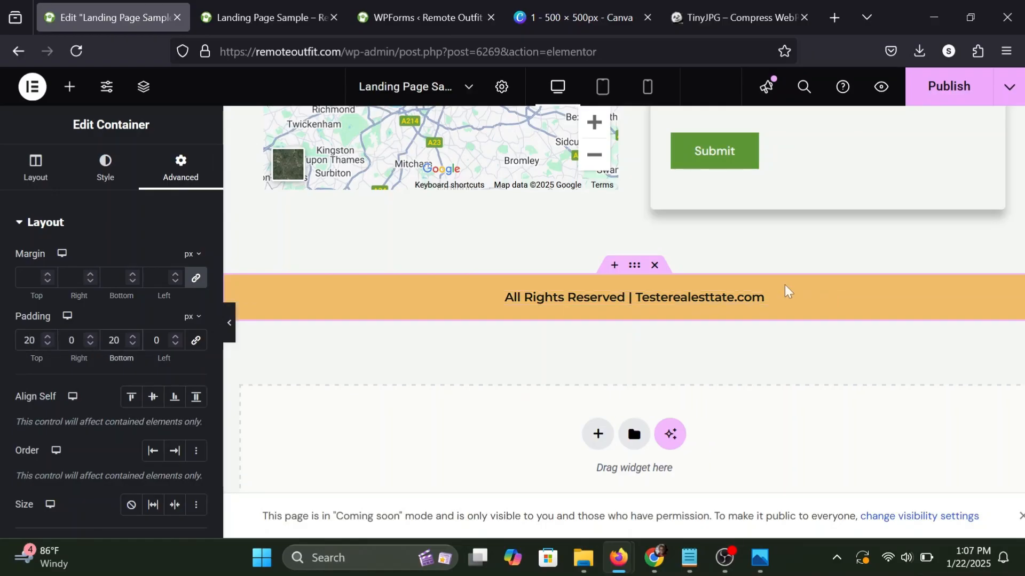
View the footer at full page width with the editing panel collapsed and the "Coming soon" notice dismissed.
left_click(69, 86)
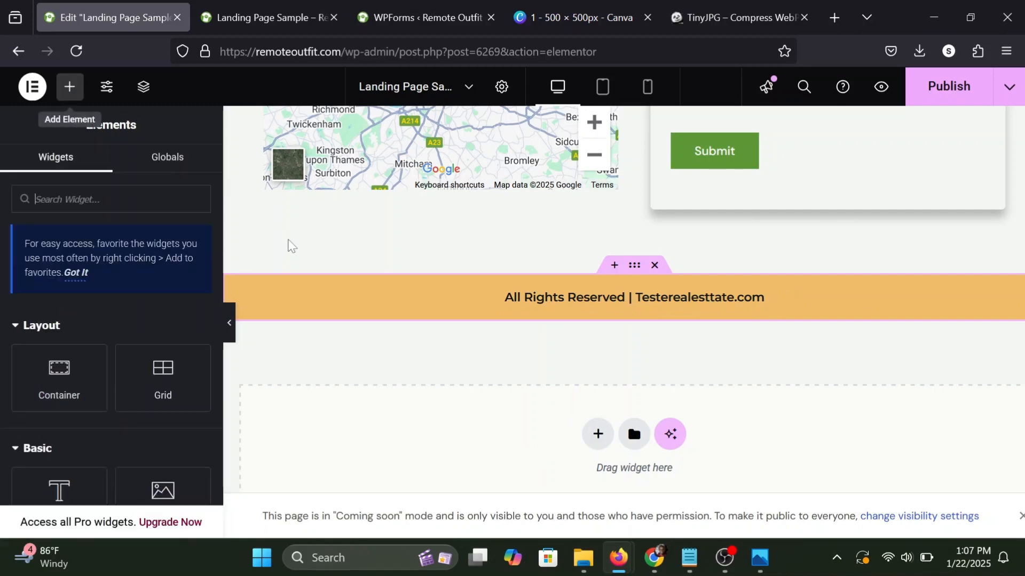
left_click(229, 323)
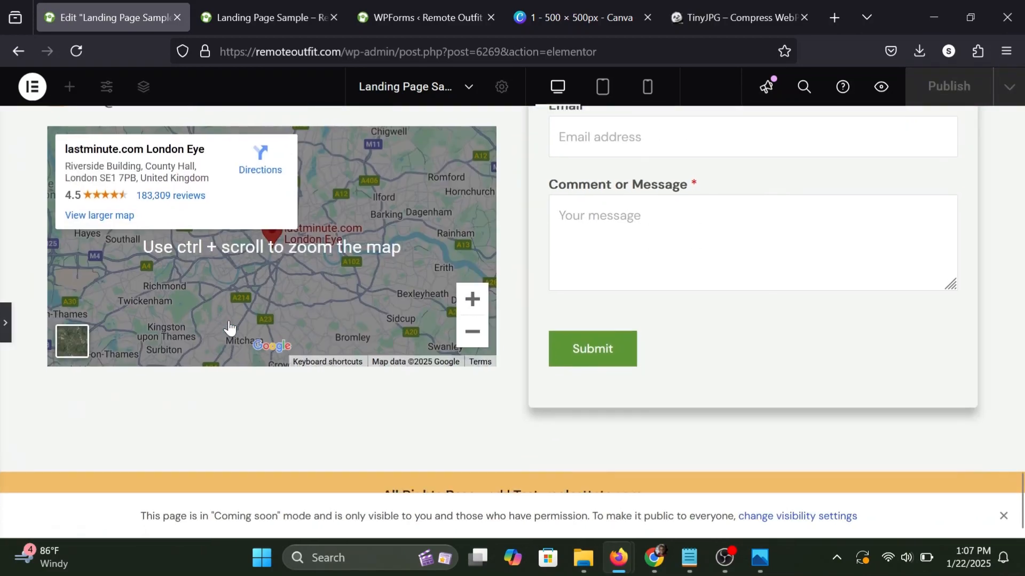
scroll(229, 326, "down", 2)
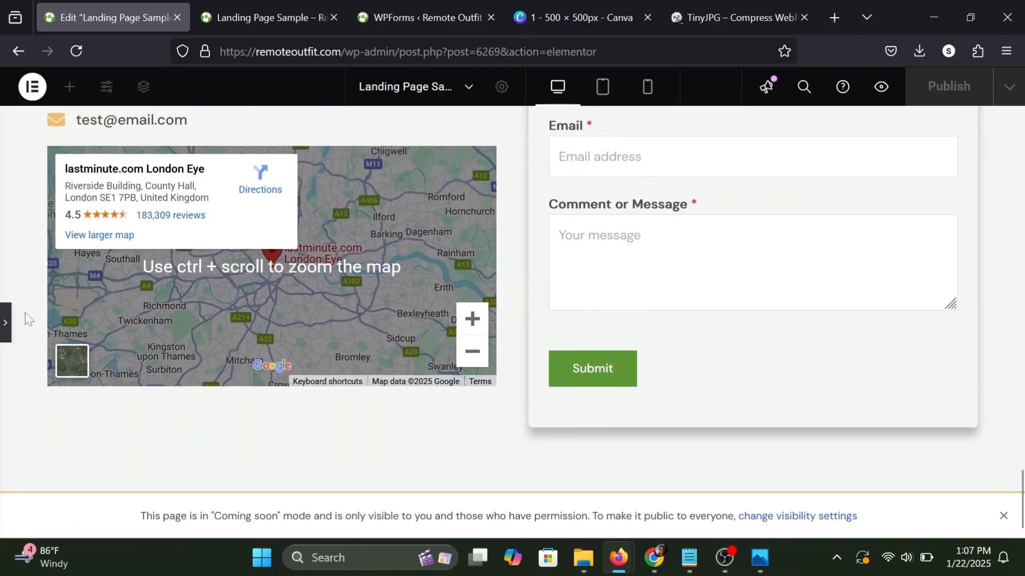
left_click(1004, 517)
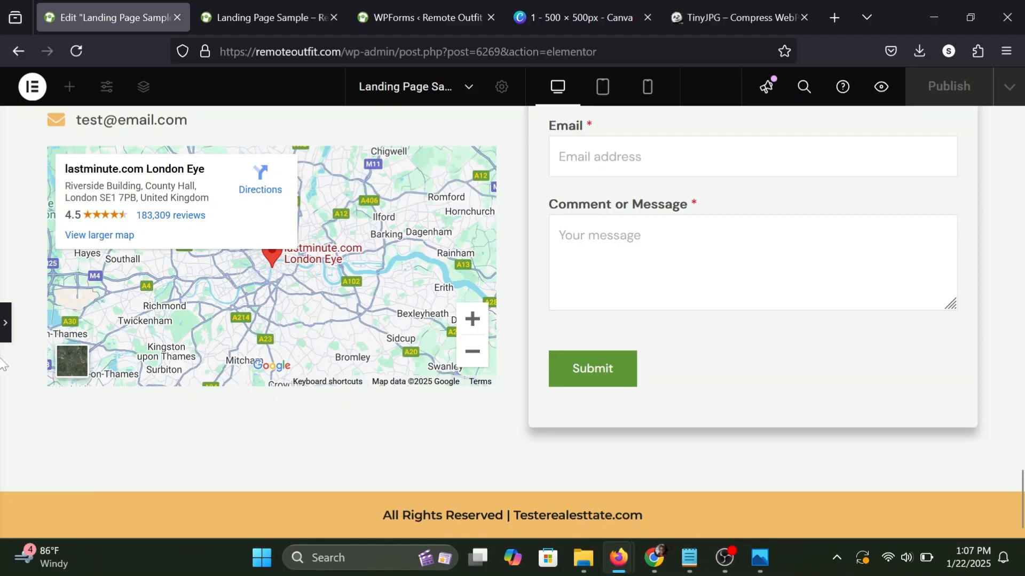
Restore the editing panel, publish the updated landing page and switch to its preview.
left_click(4, 320)
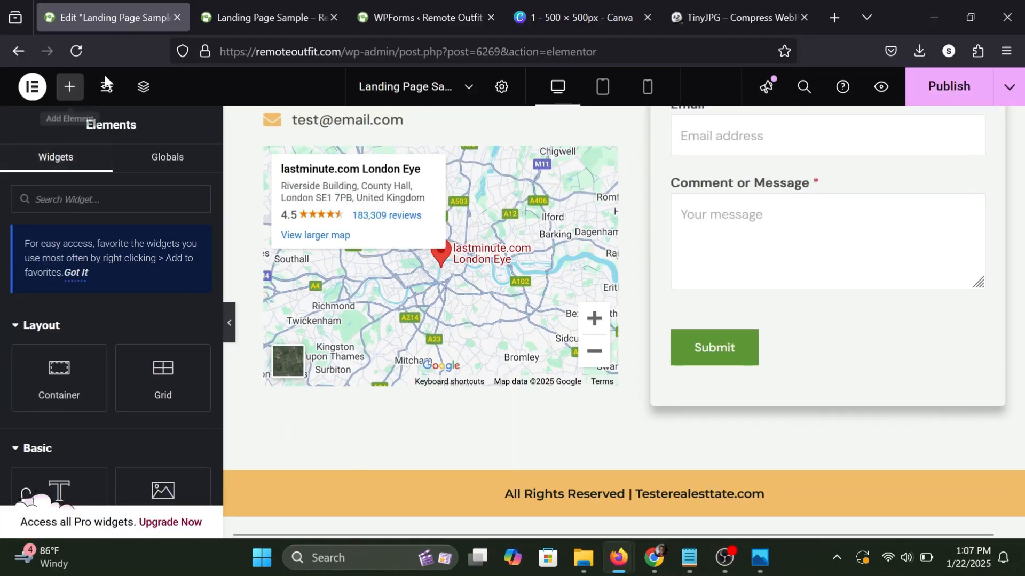
left_click(914, 108)
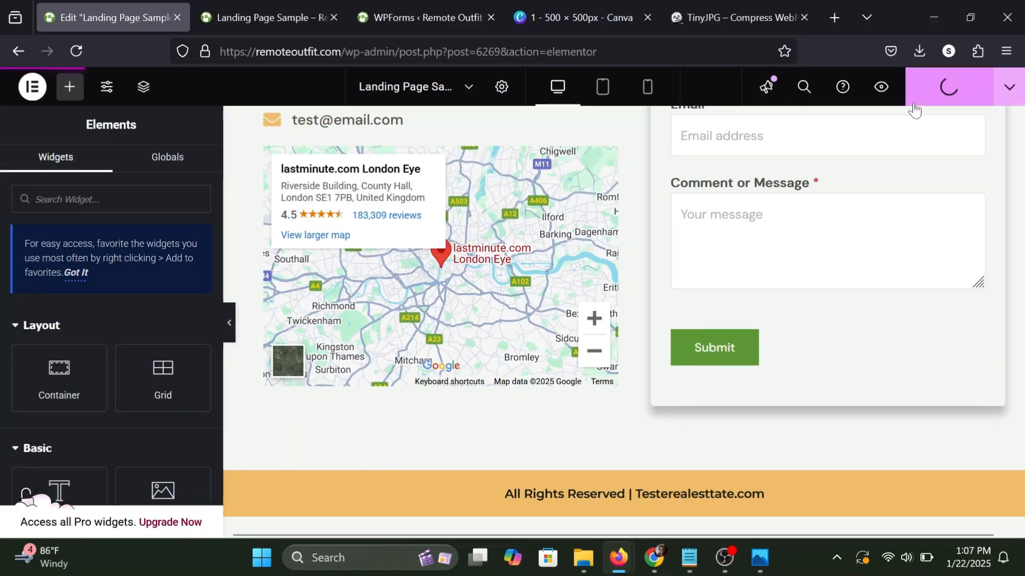
left_click(265, 17)
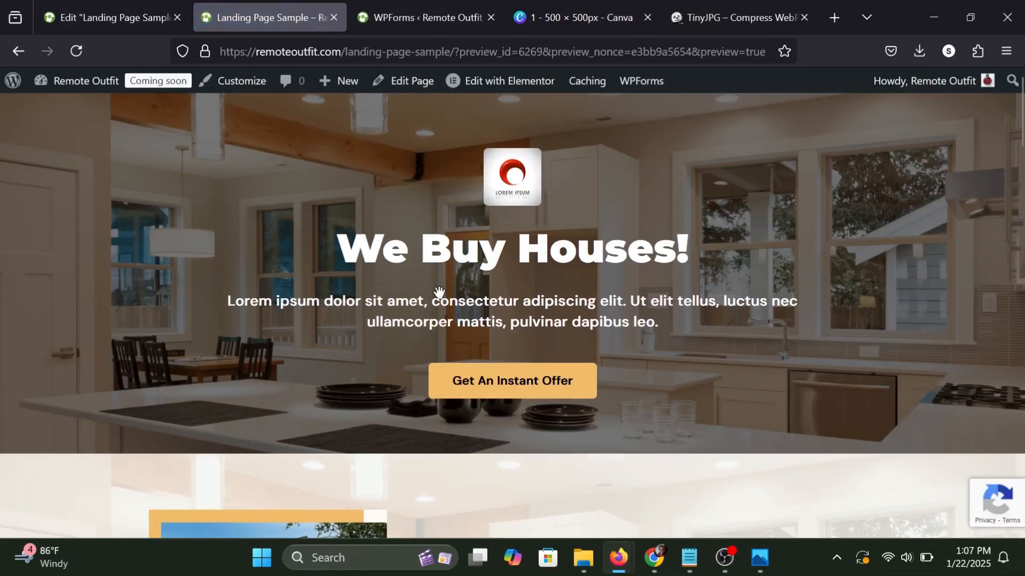
Examine all sections of the landing page in the preview, from the hero section down to the copyright footer.
scroll(585, 199, "down", 12)
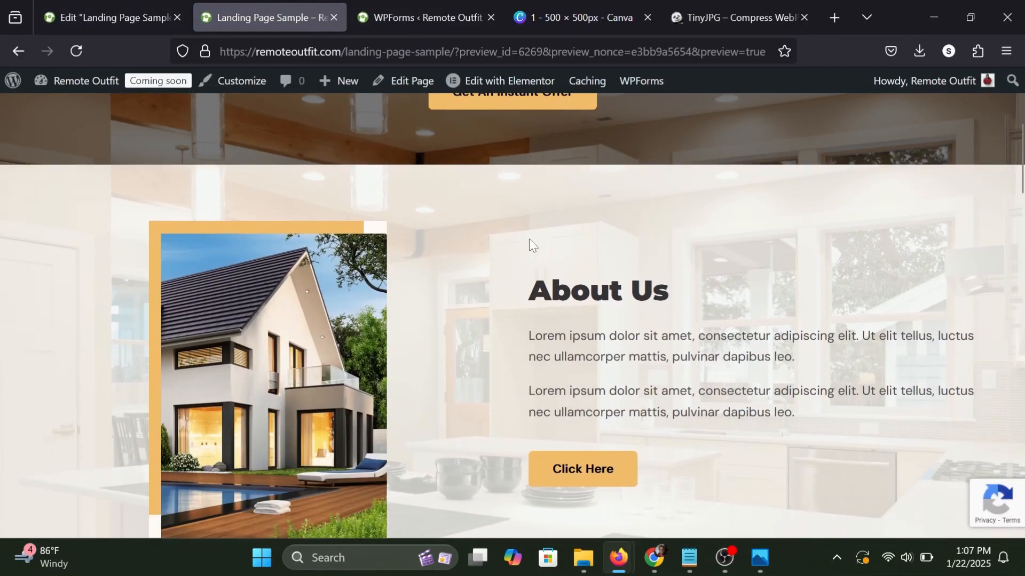
scroll(512, 258, "down", 3)
scroll(553, 262, "up", 2)
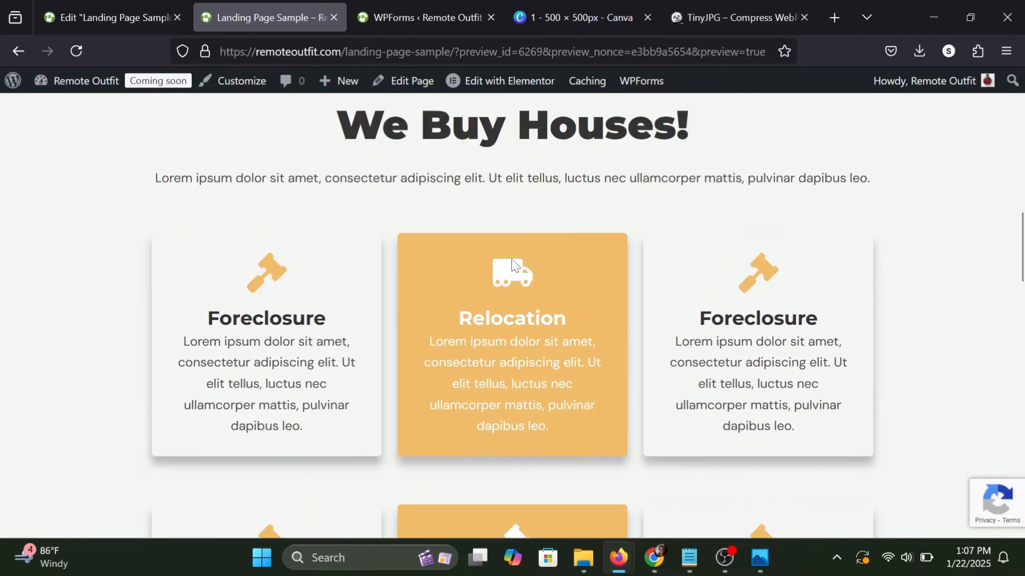
scroll(555, 257, "down", 7)
scroll(555, 258, "down", 12)
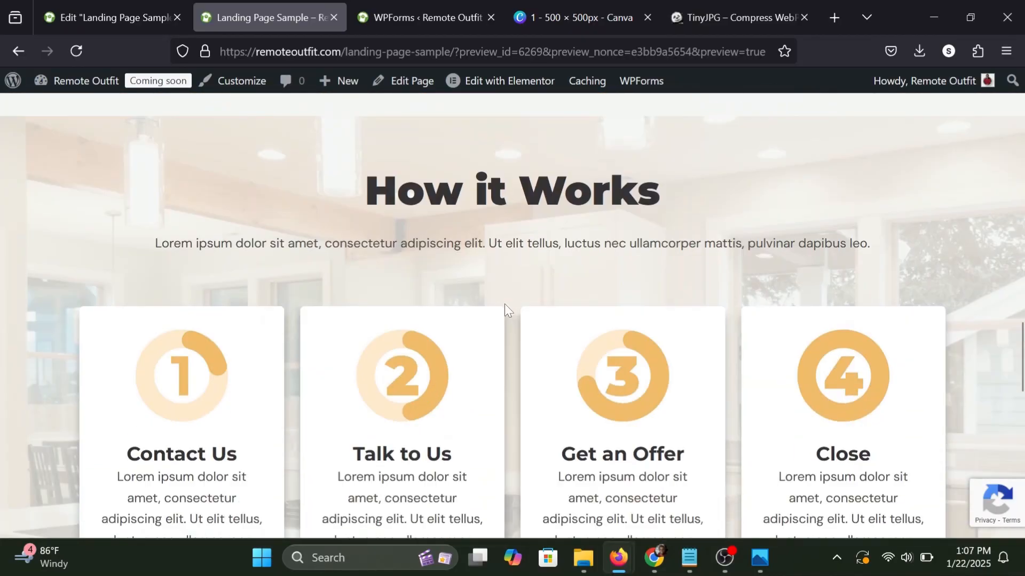
scroll(504, 303, "down", 9)
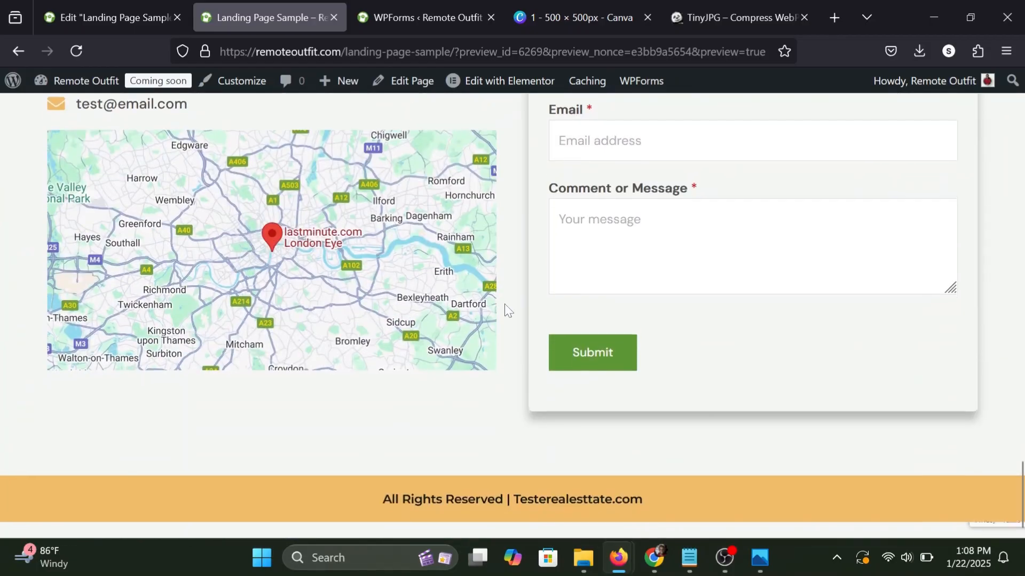
scroll(505, 303, "up", 15)
scroll(504, 303, "up", 10)
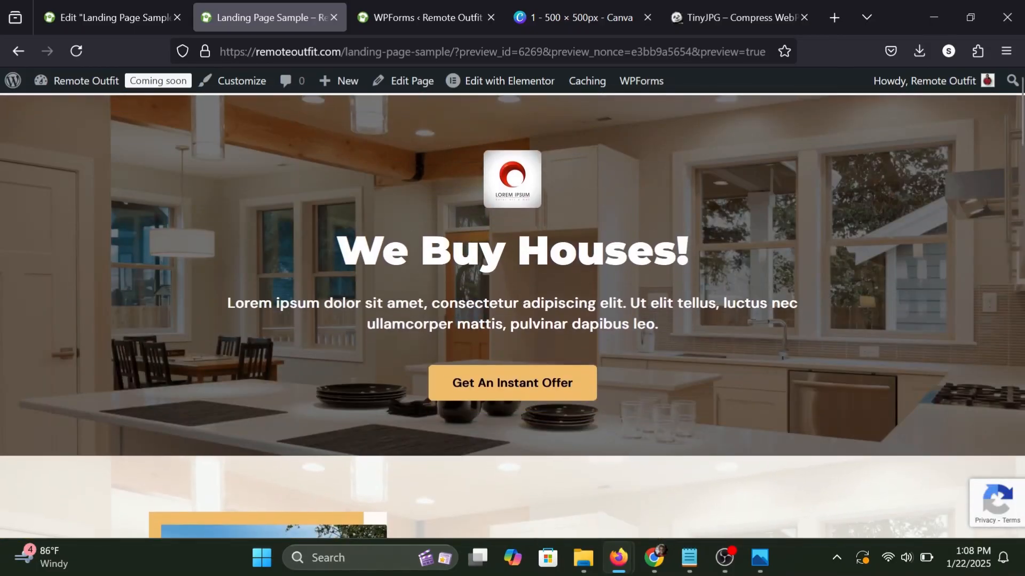
left_click(129, 6)
scroll(377, 235, "up", 15)
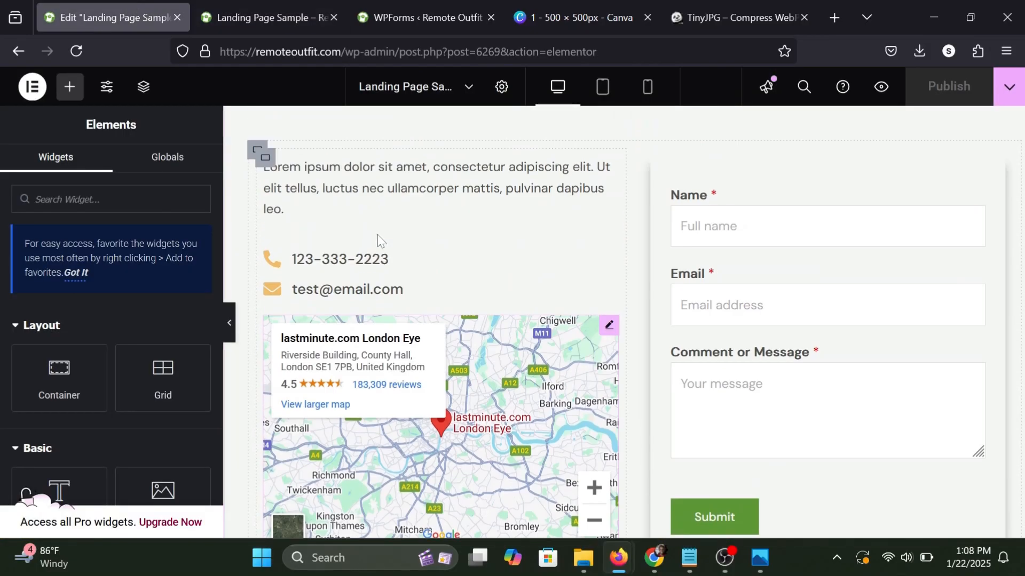
scroll(377, 235, "up", 3)
key("ctrl+Tab")
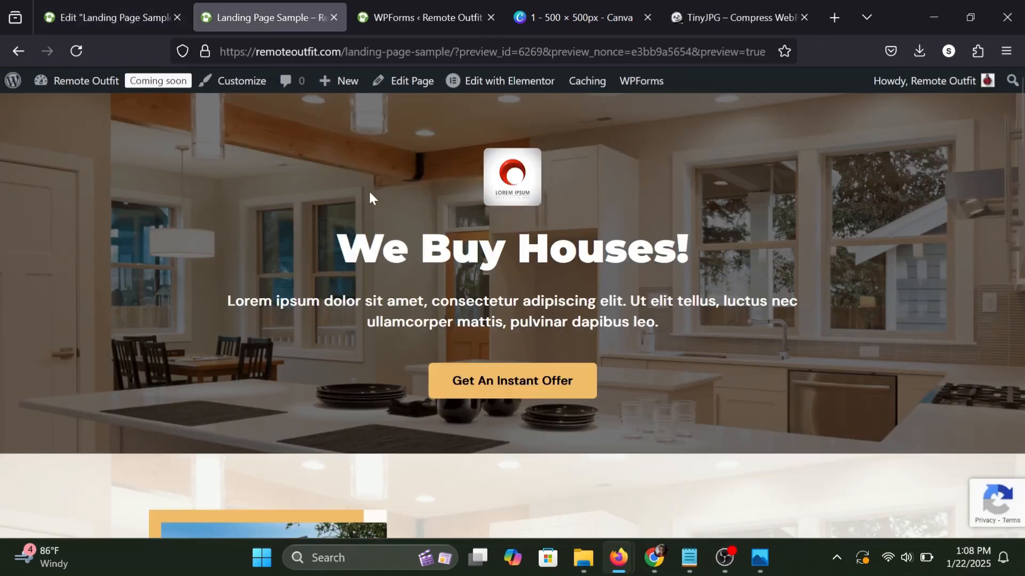
scroll(486, 375, "down", 15)
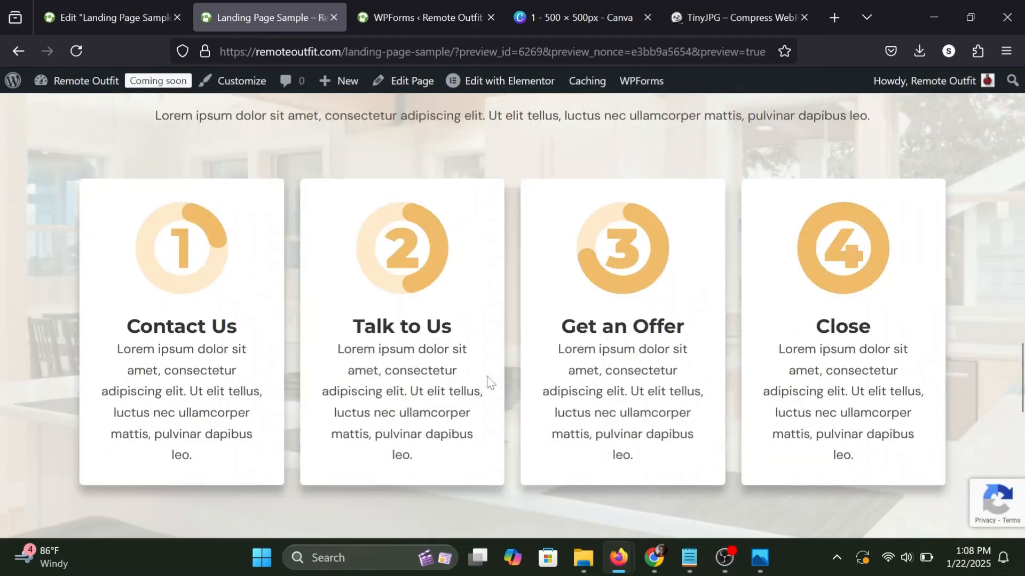
scroll(487, 375, "up", 5)
scroll(487, 375, "down", 2)
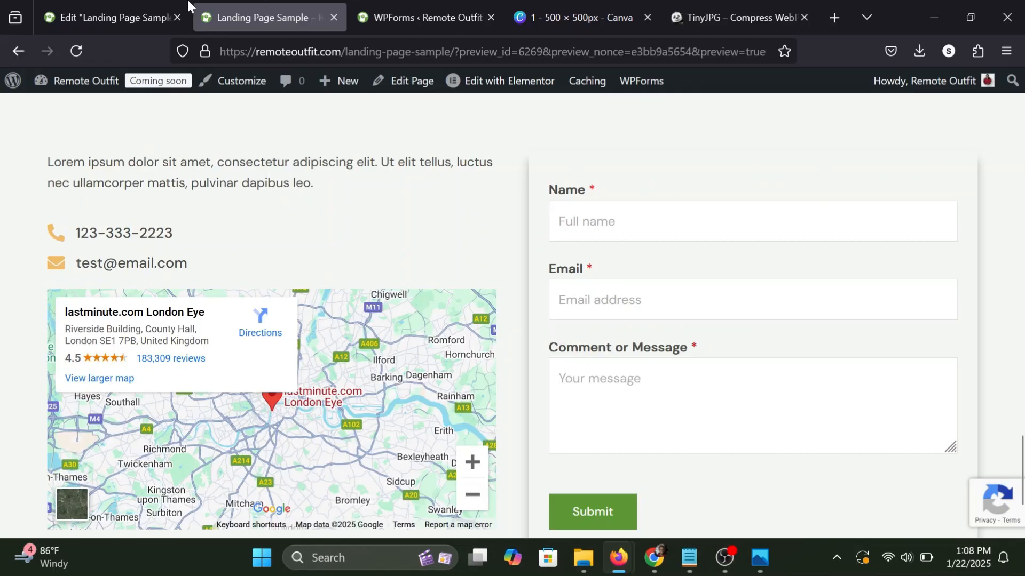
Back in the editor, find the Menu Anchor widget and place it directly above the Contact Us heading.
left_click(120, 16)
scroll(319, 204, "down", 15)
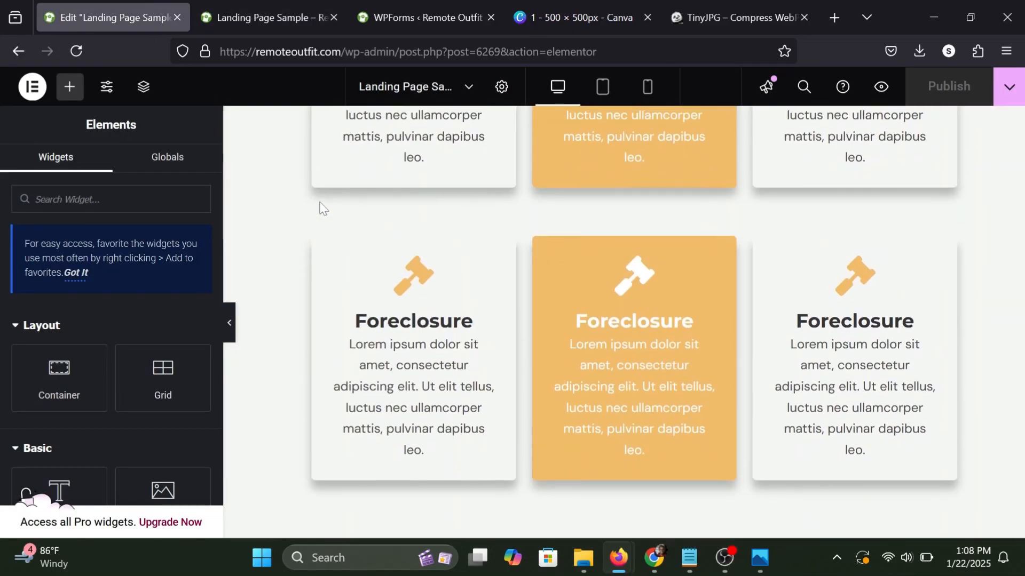
scroll(323, 208, "up", 6)
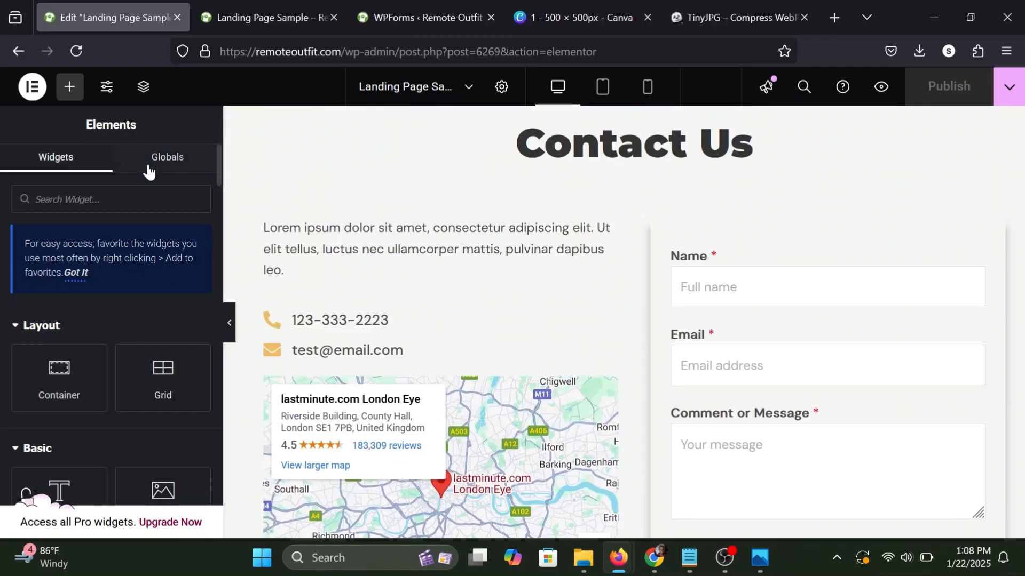
type("anc")
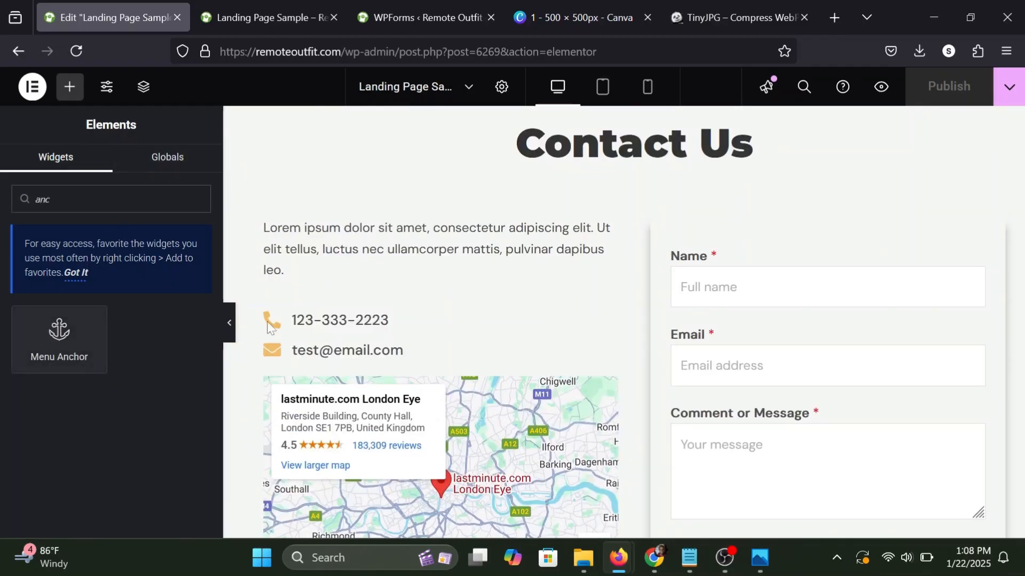
left_click_drag(48, 330, 257, 283)
left_click_drag(58, 331, 603, 208)
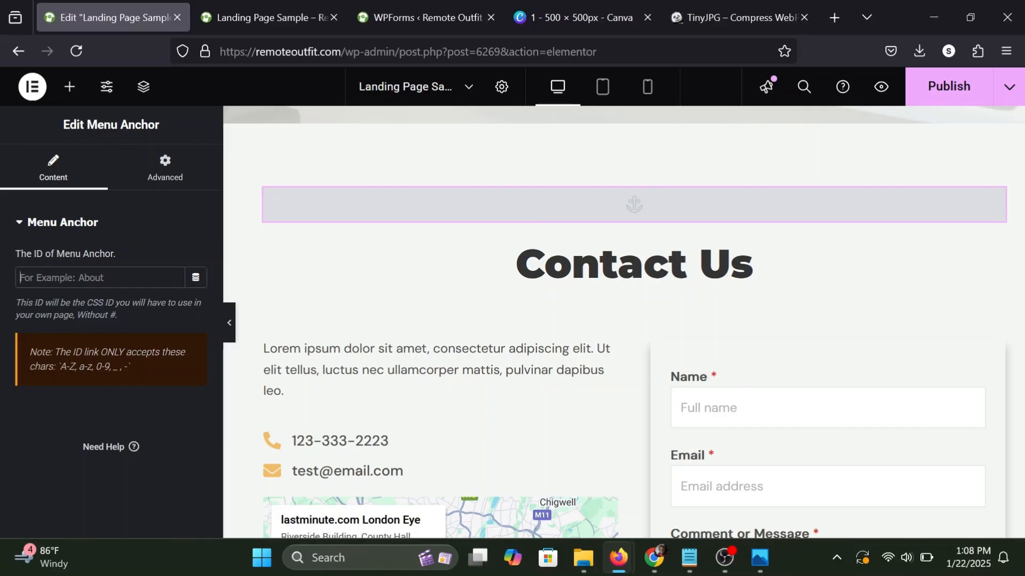
Set the menu anchor's ID to contact-us and copy that ID.
type("content")
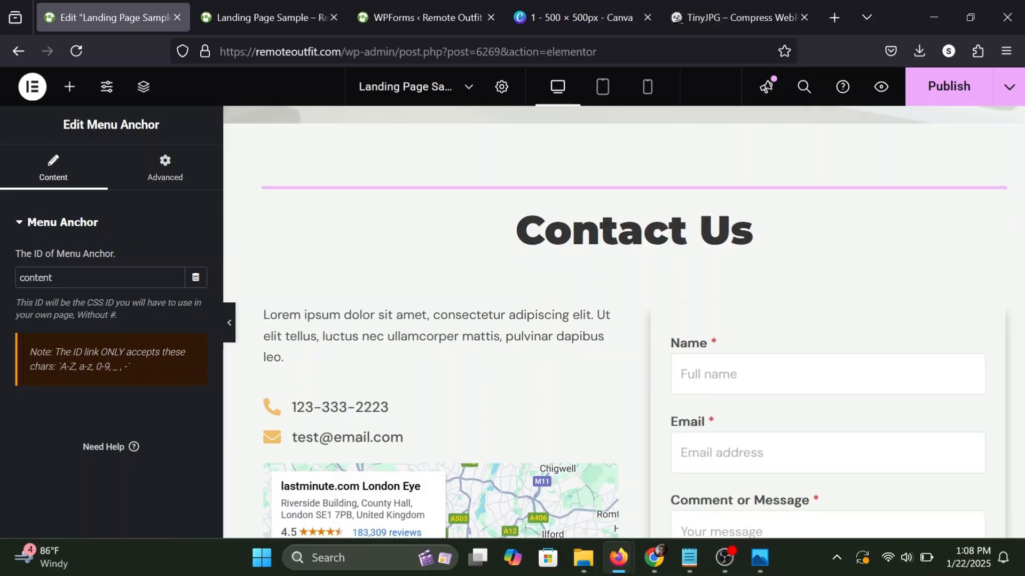
type("-us")
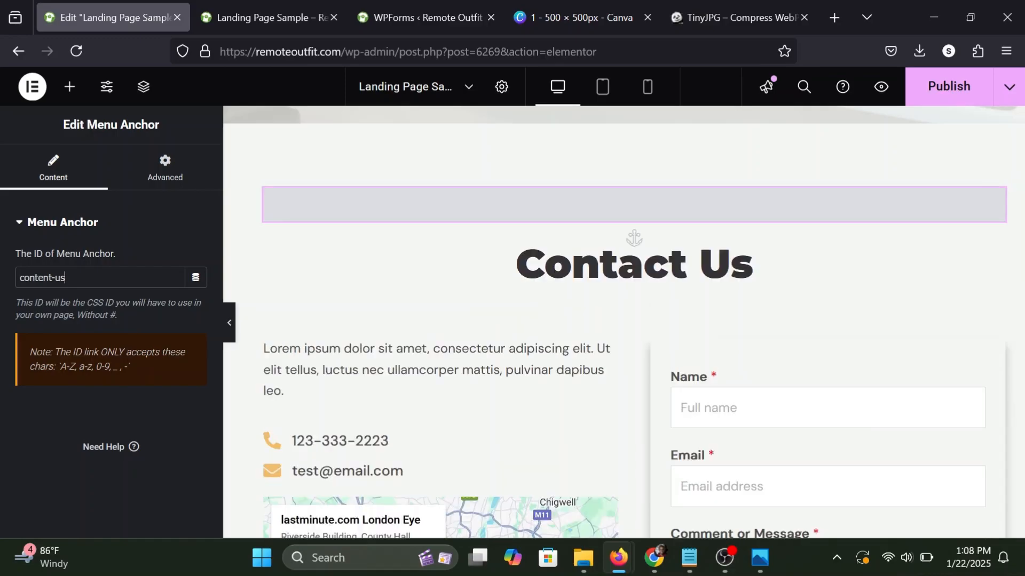
key("ctrl+a")
left_click(39, 278)
key("Delete")
key("Delete")
type("a")
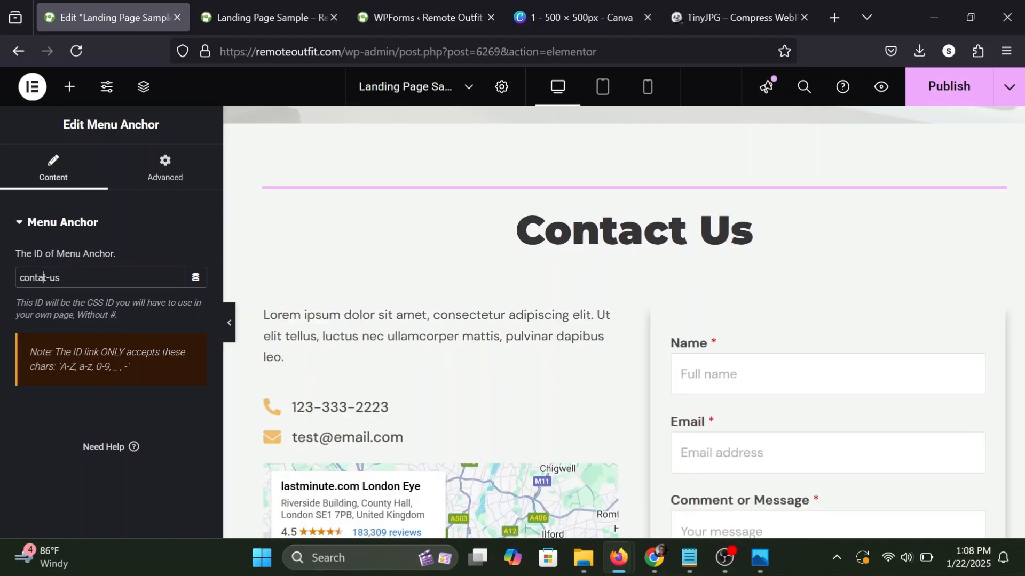
type("c")
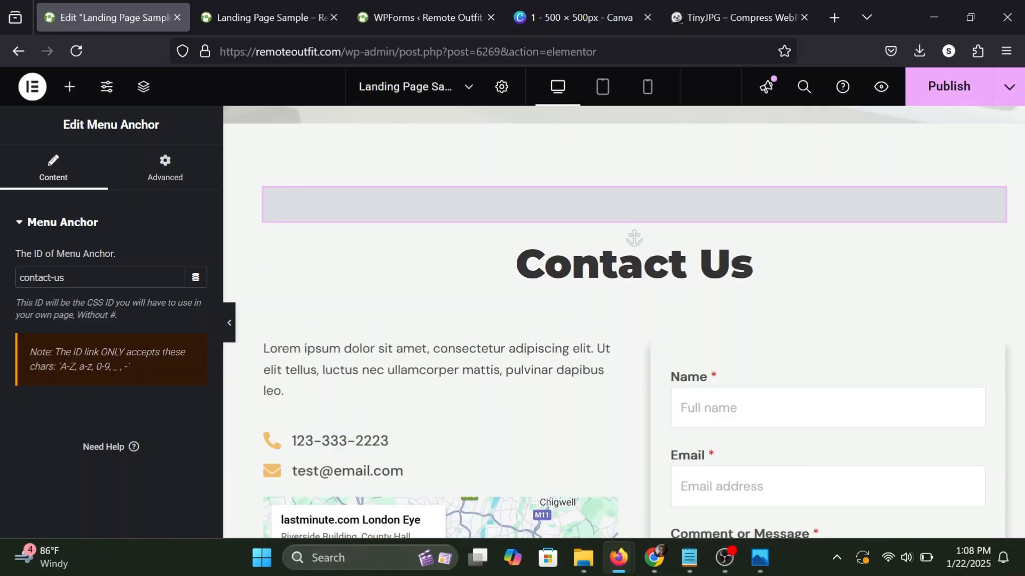
key("ctrl+a")
key("ctrl+c")
key("Right")
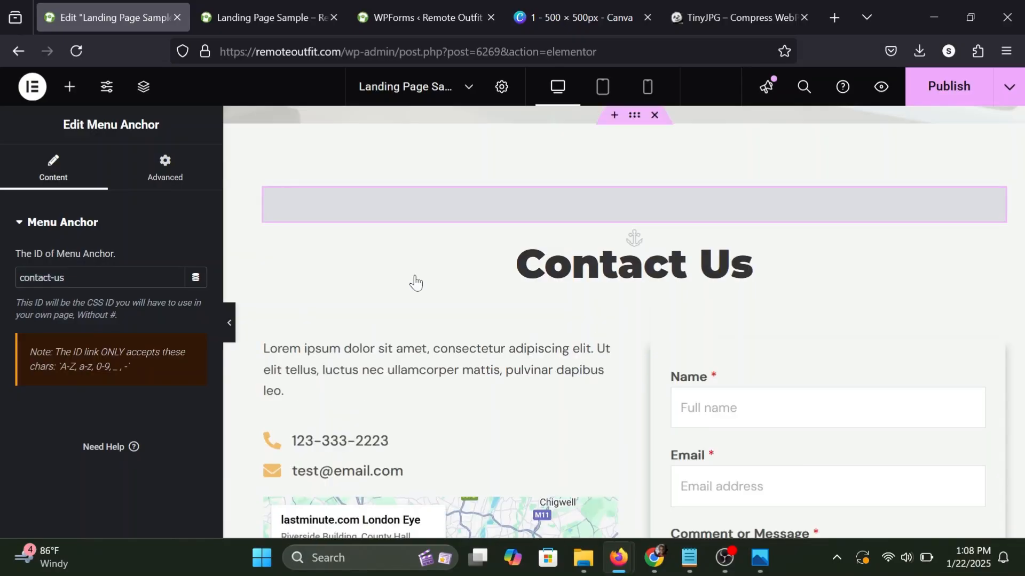
Link the hero section's Get An Instant Offer button to #contact-us and publish the page.
scroll(415, 282, "up", 20)
scroll(414, 273, "up", 10)
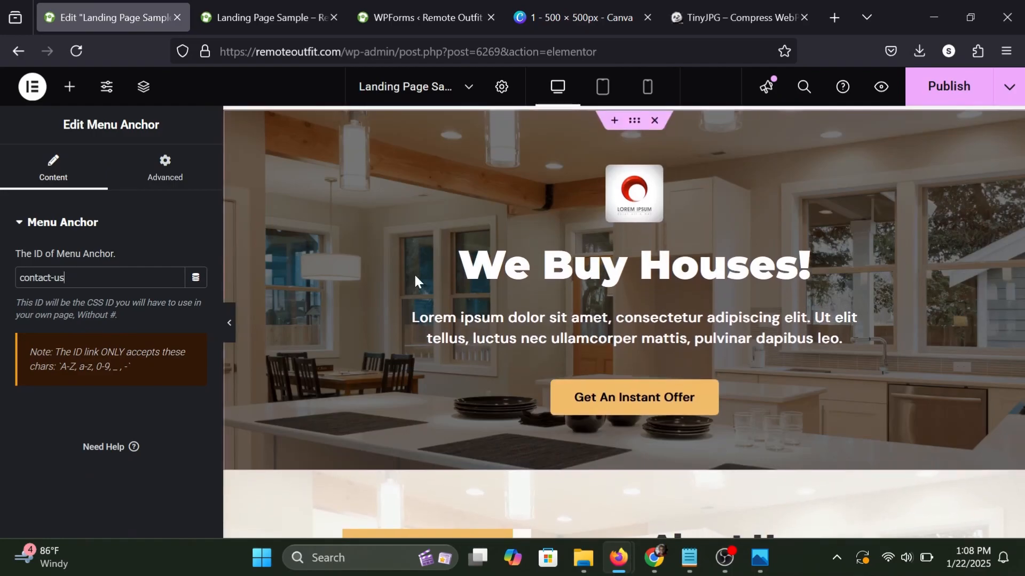
left_click(714, 392)
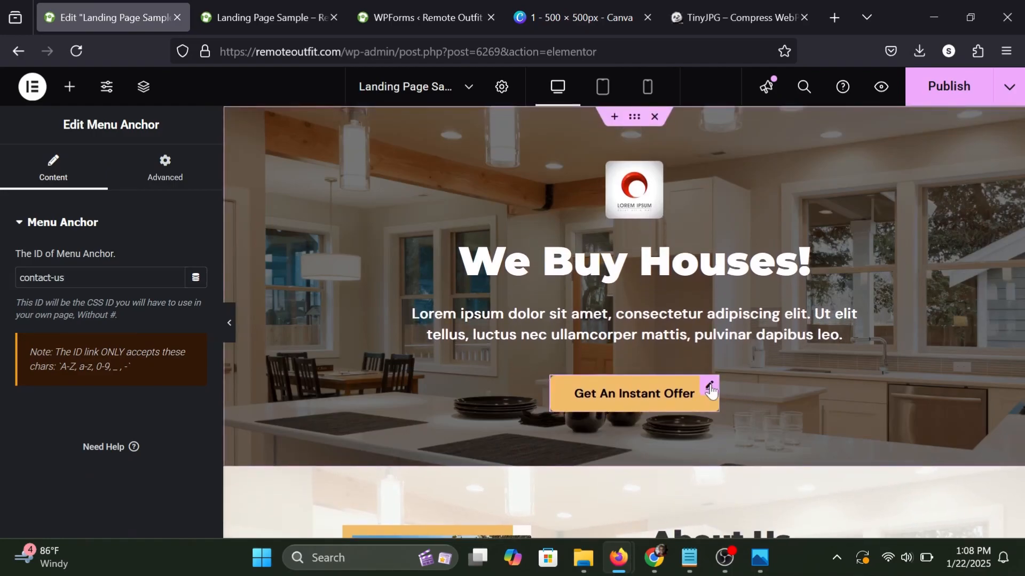
left_click(41, 182)
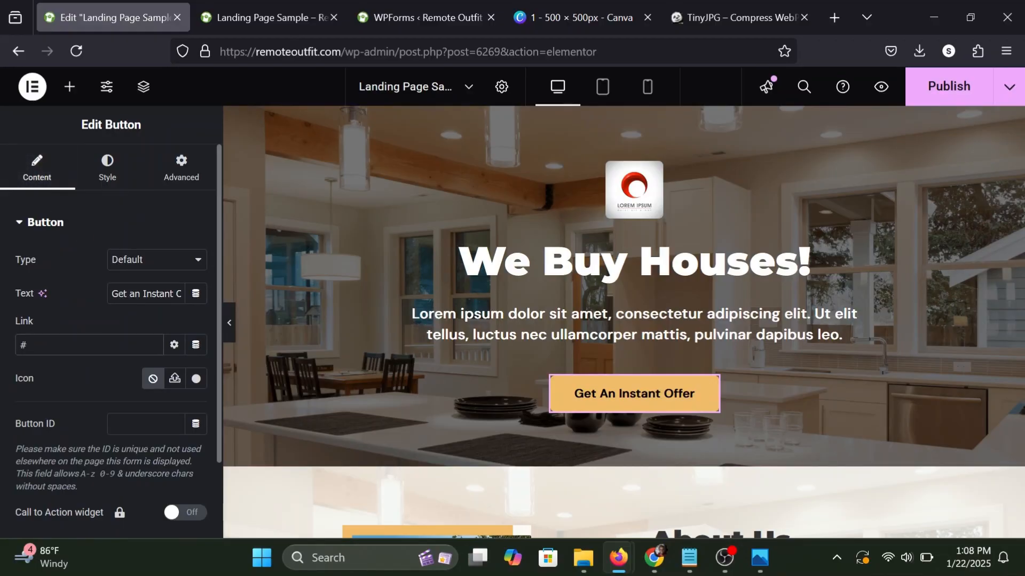
key("ctrl+v")
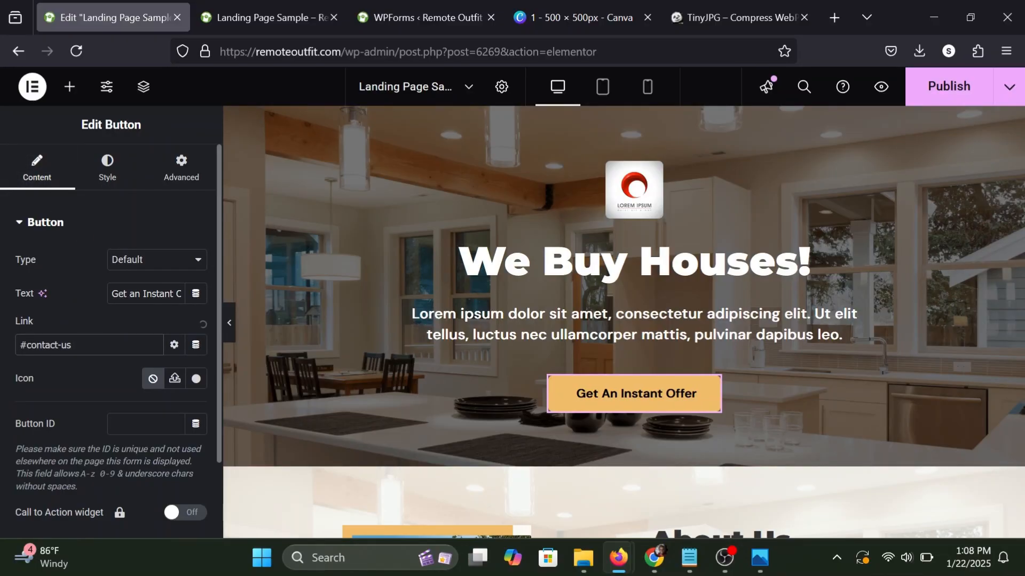
left_click(69, 86)
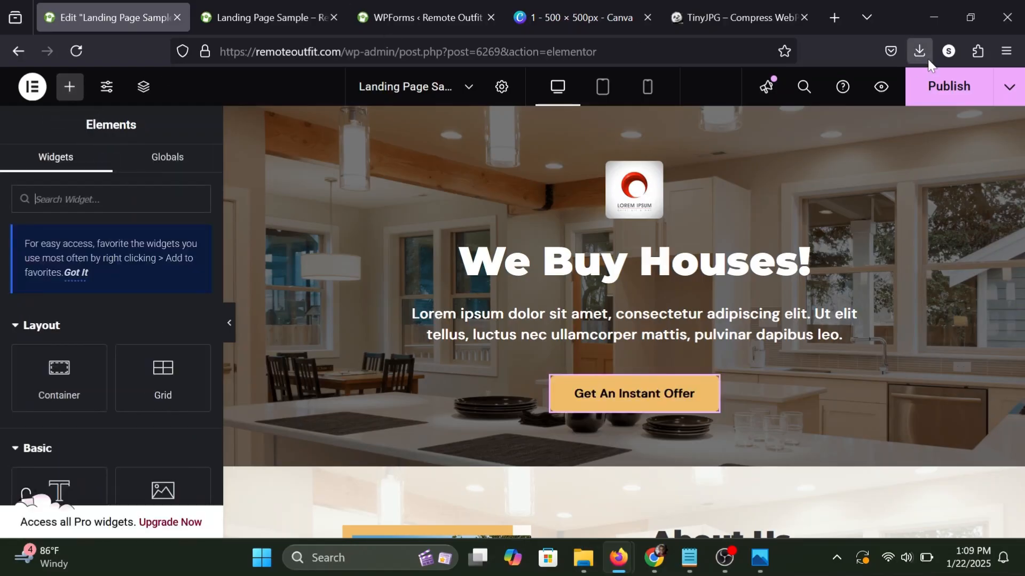
left_click(973, 102)
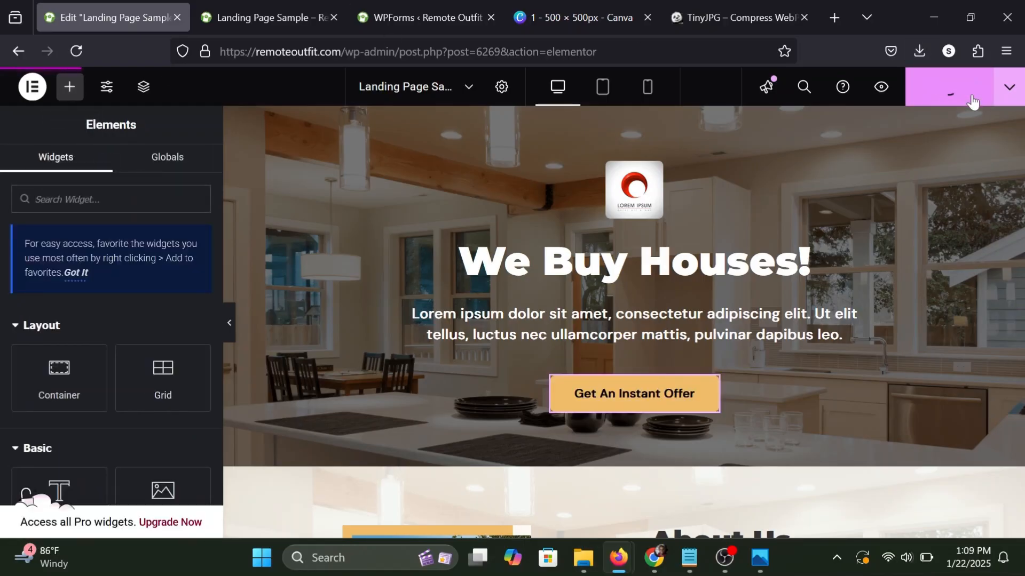
Test the Get An Instant Offer button's link to the Contact Us section in the page preview.
left_click(289, 5)
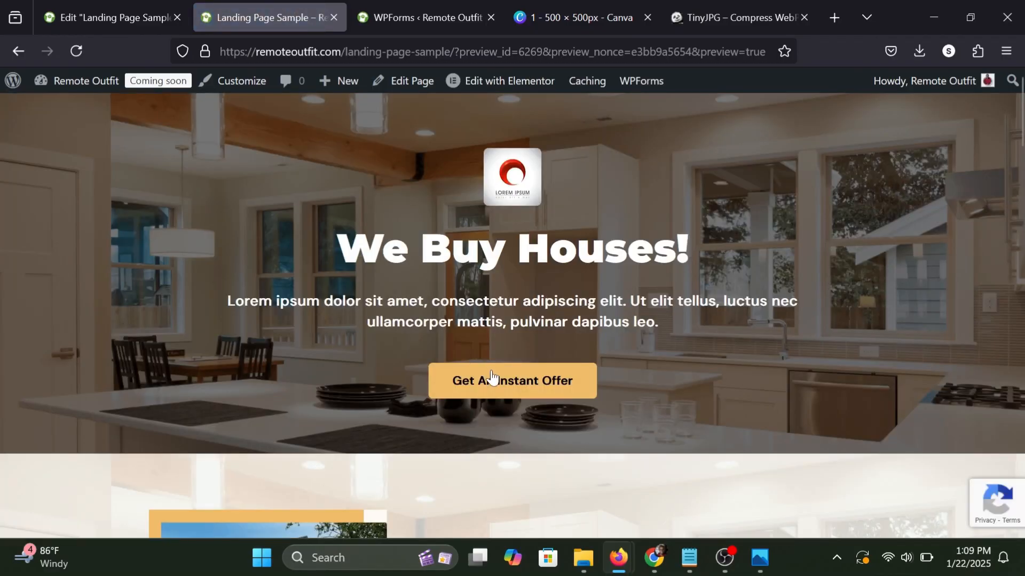
left_click(491, 378)
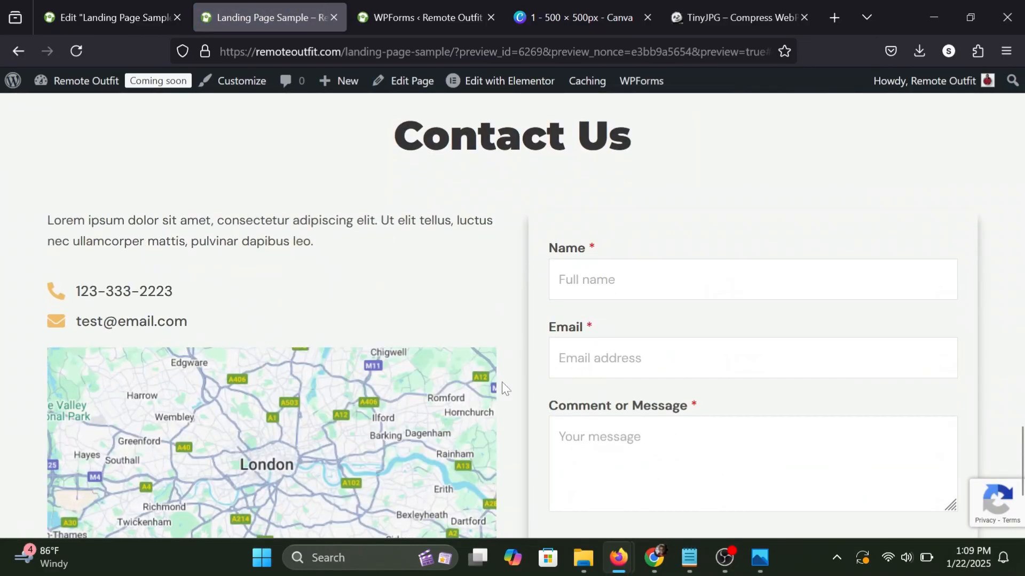
scroll(481, 226, "up", 20)
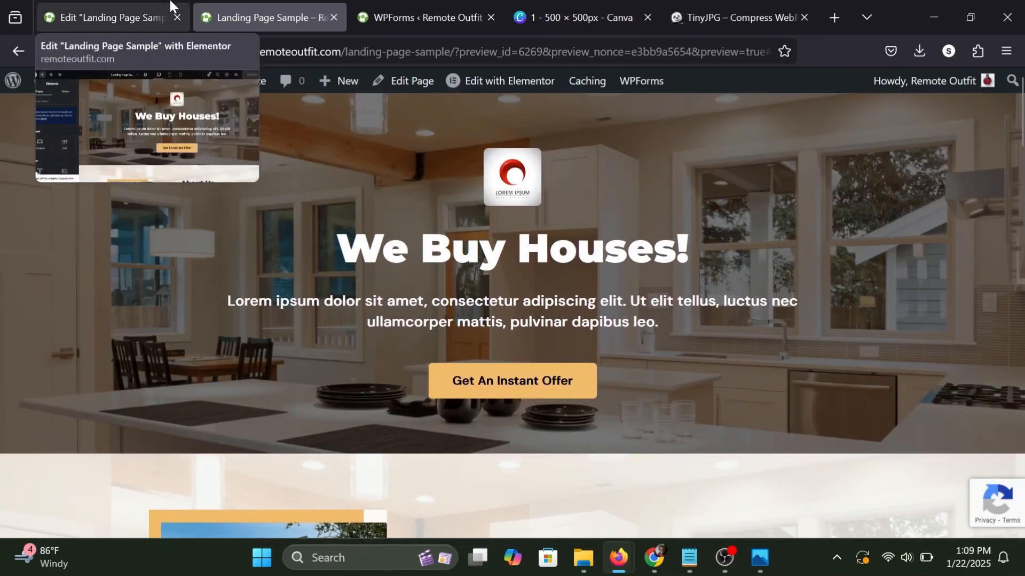
In the editor's tablet view, set the hero paragraph's margins to 50 px on the right and left and 0 on the top and bottom.
left_click(169, 4)
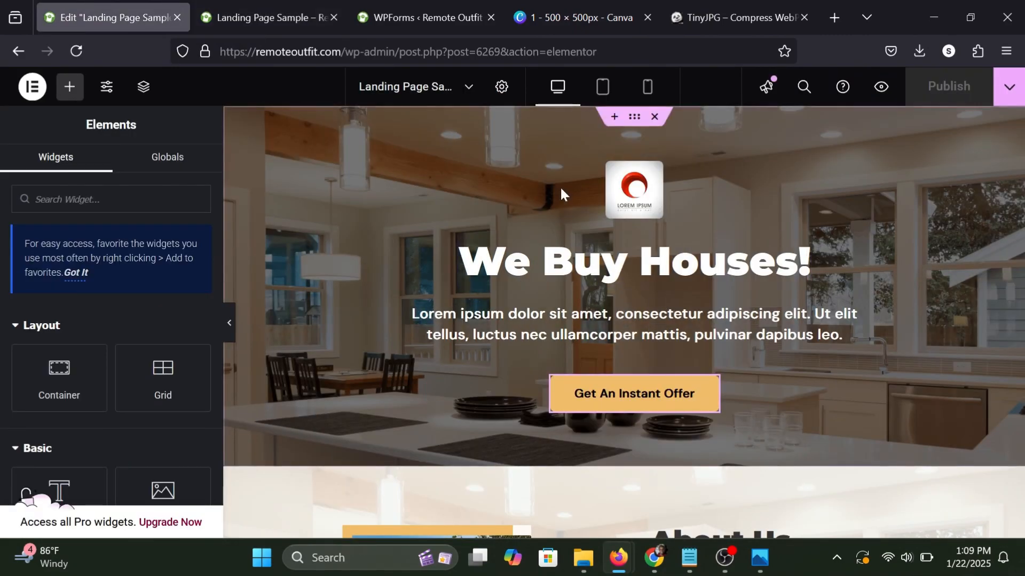
left_click(602, 88)
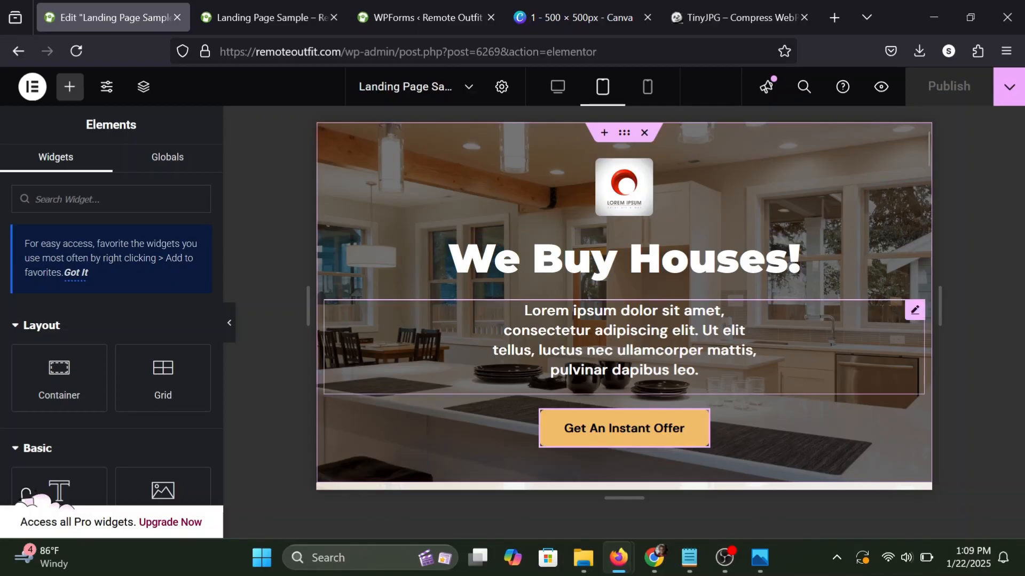
left_click(914, 314)
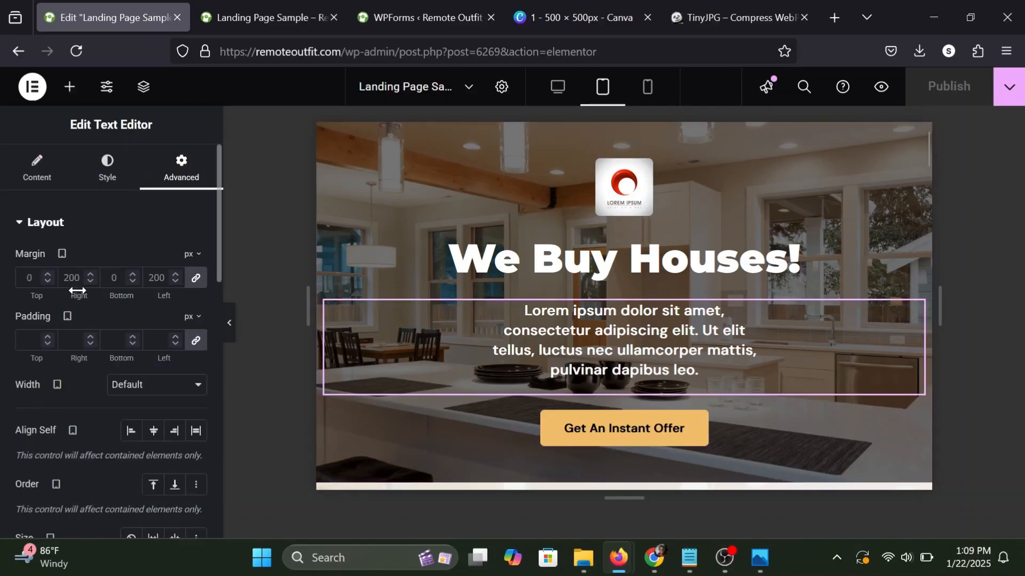
left_click(195, 278)
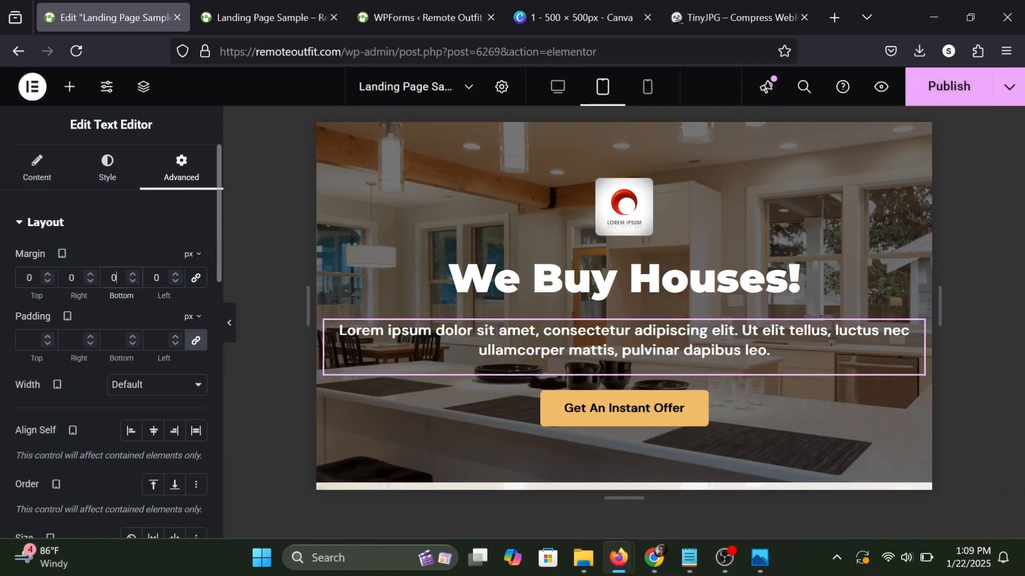
left_click(154, 278)
type("5")
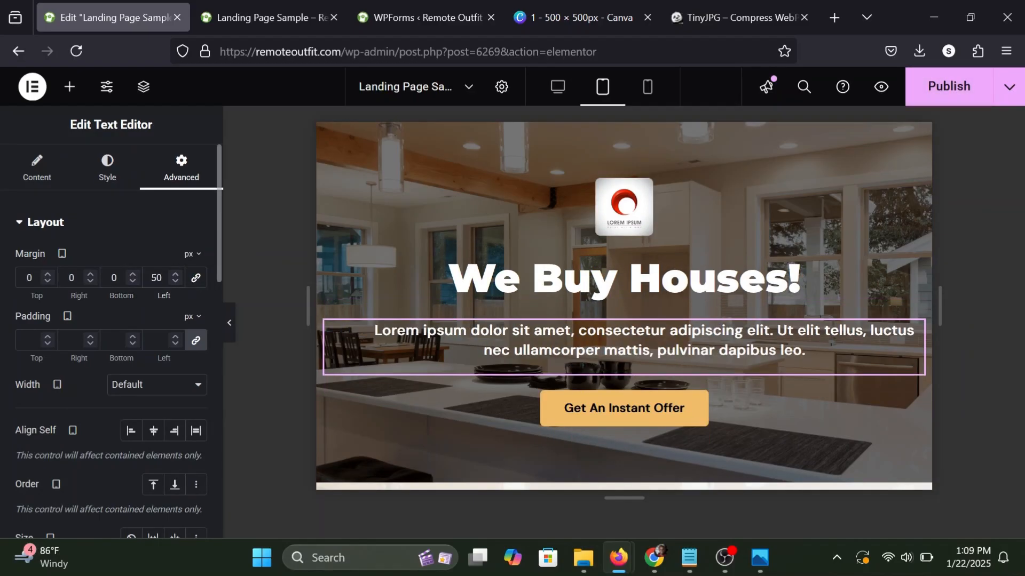
left_click(70, 278)
type("5")
left_click(55, 95)
Increase the tablet max width of the About Us house image to 82%.
scroll(498, 303, "down", 6)
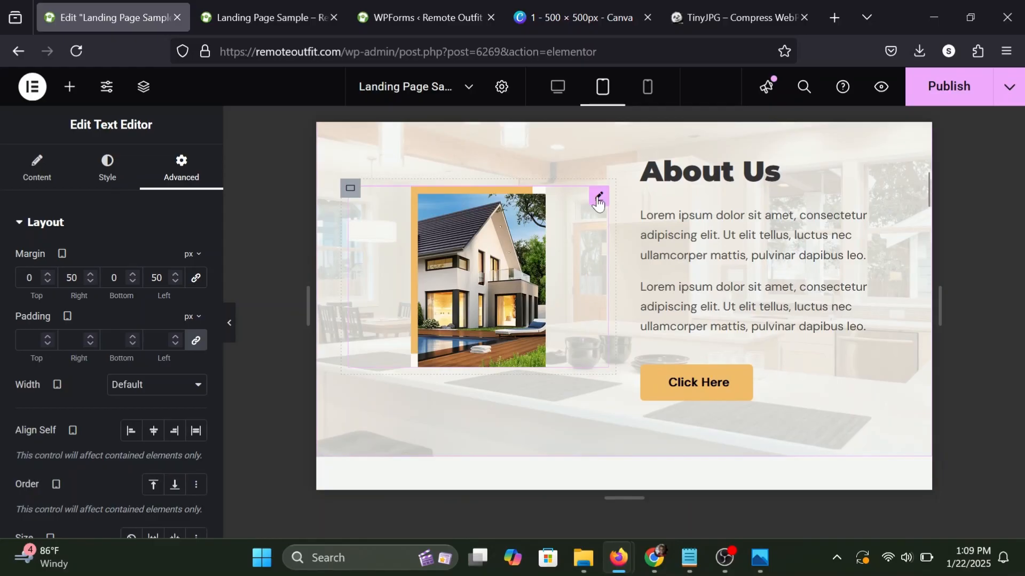
left_click(598, 199)
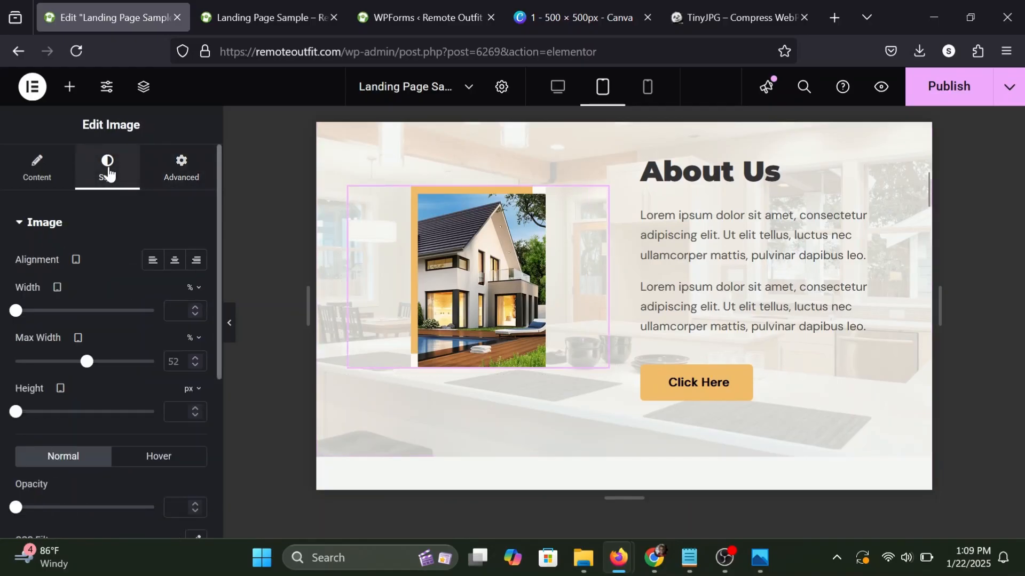
left_click_drag(86, 367, 128, 366)
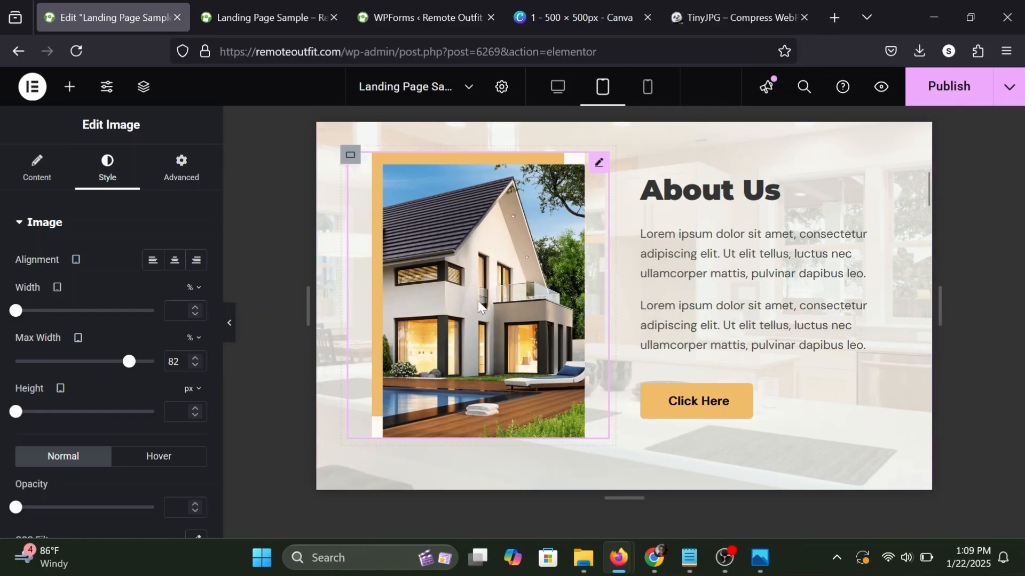
Set all four padding values of the first row of service cards' container to 0 for tablet.
scroll(478, 300, "down", 5)
scroll(478, 300, "down", 5)
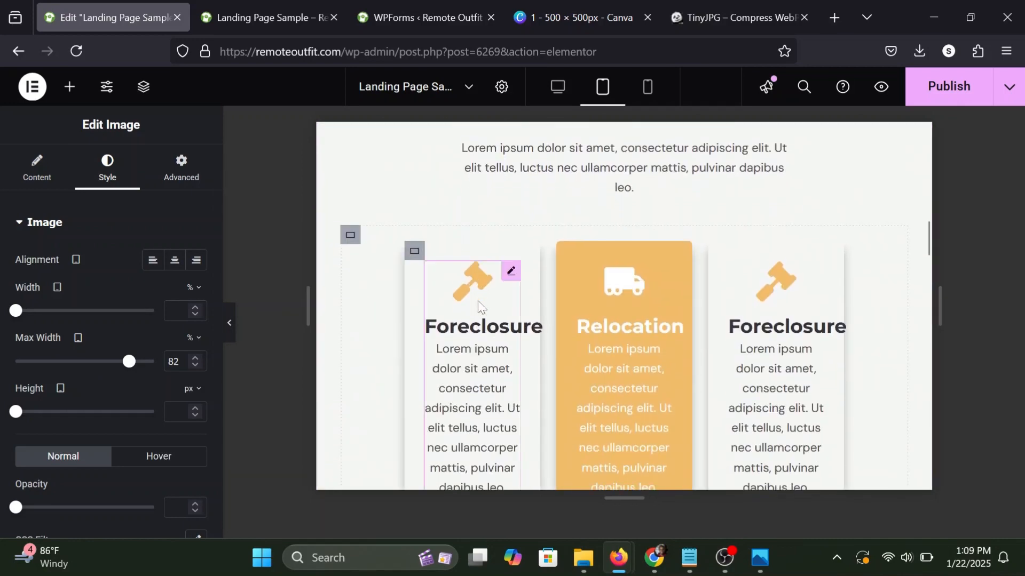
scroll(478, 300, "up", 1)
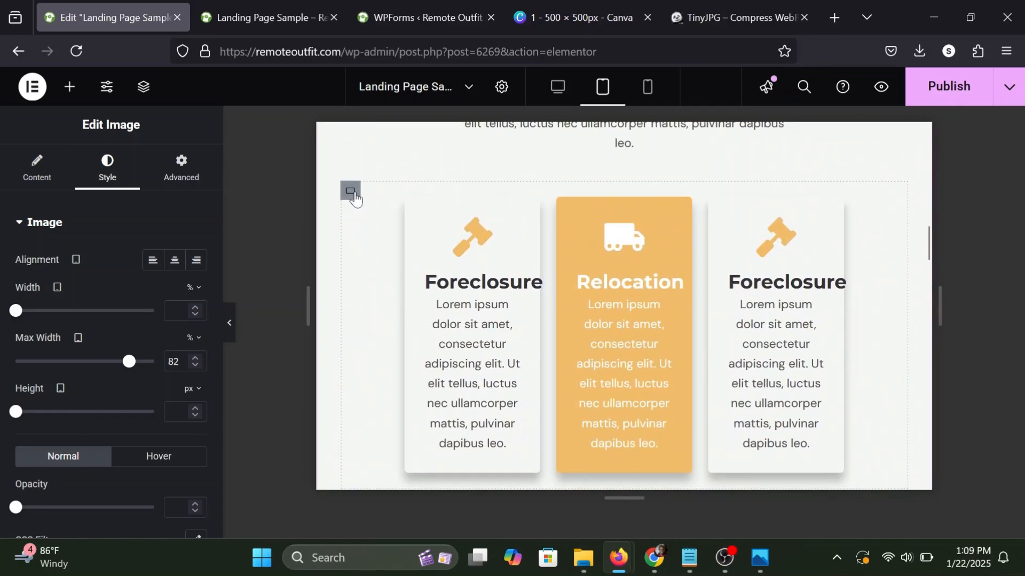
left_click(354, 195)
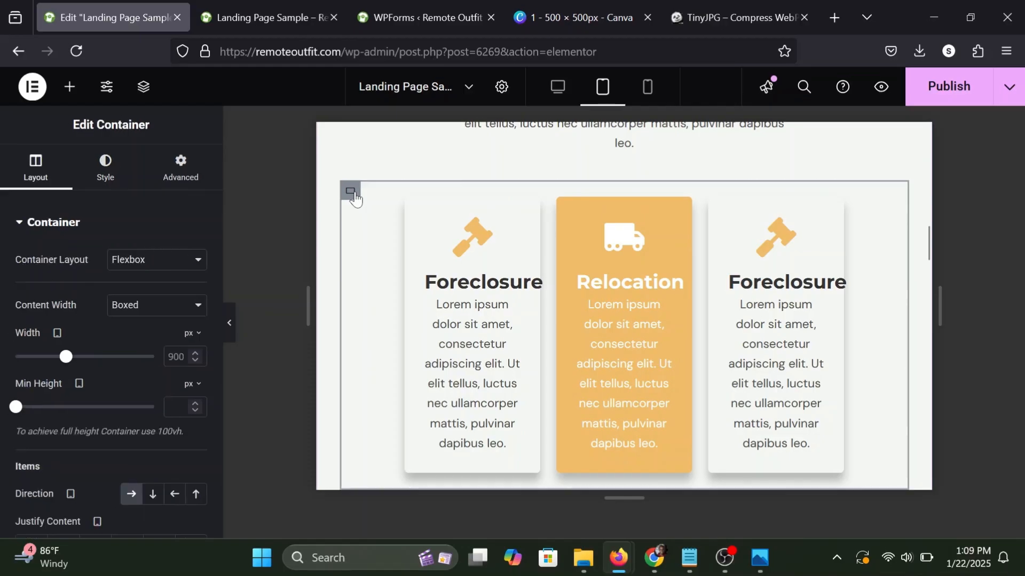
left_click(176, 179)
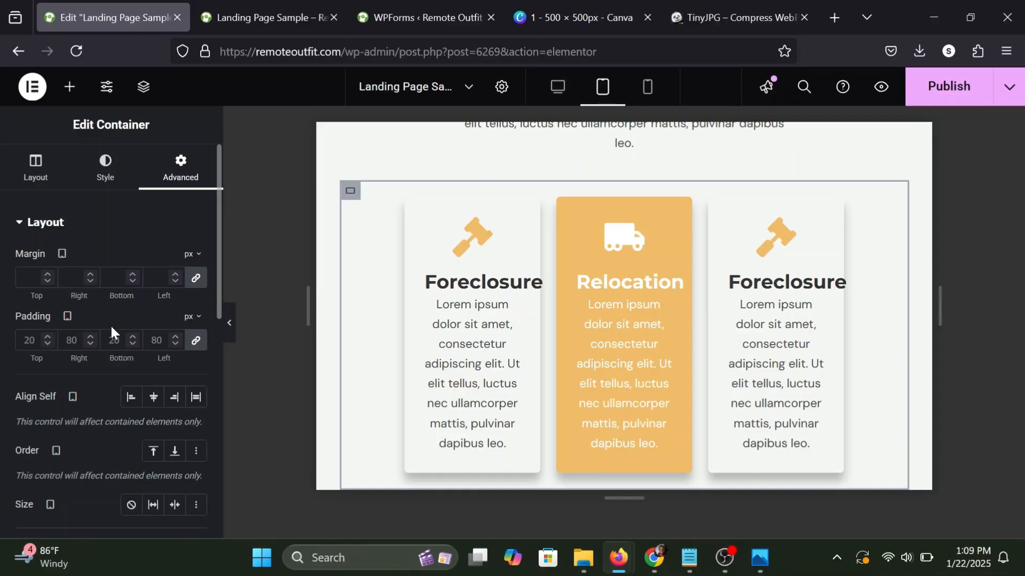
left_click(197, 342)
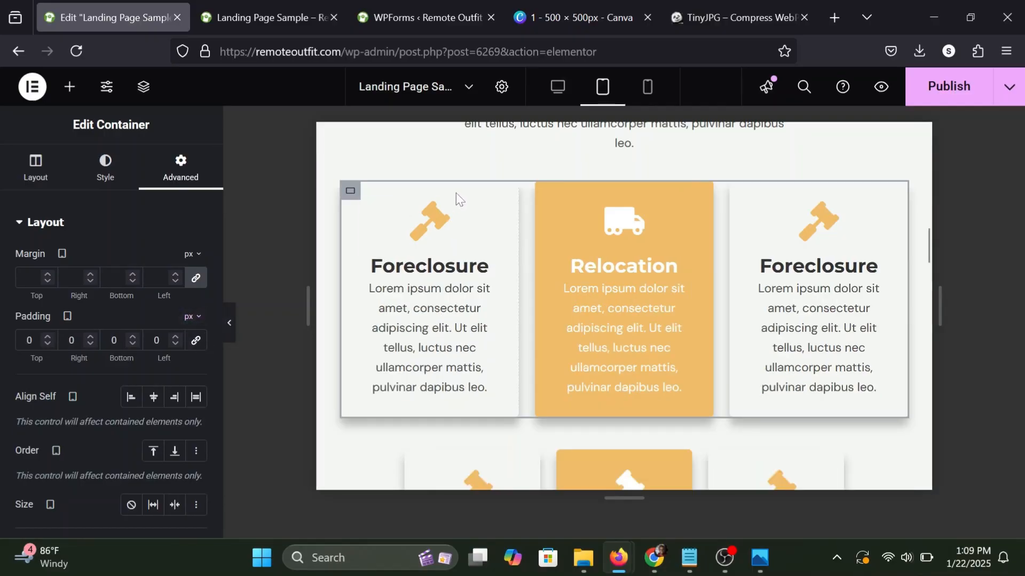
Set the padding of the container holding the second row of service cards to 0 on every side.
scroll(498, 331, "down", 3)
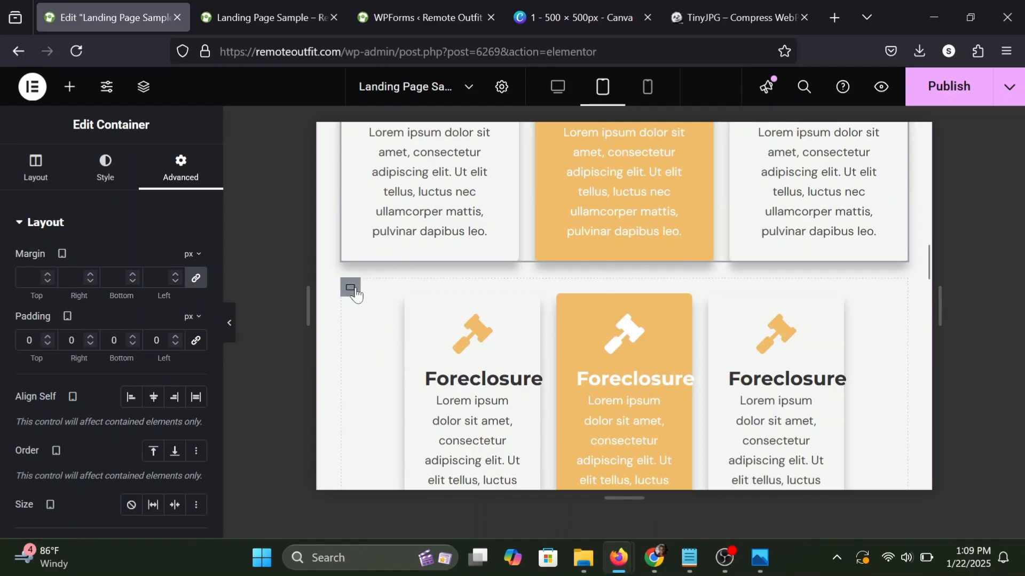
left_click(355, 292)
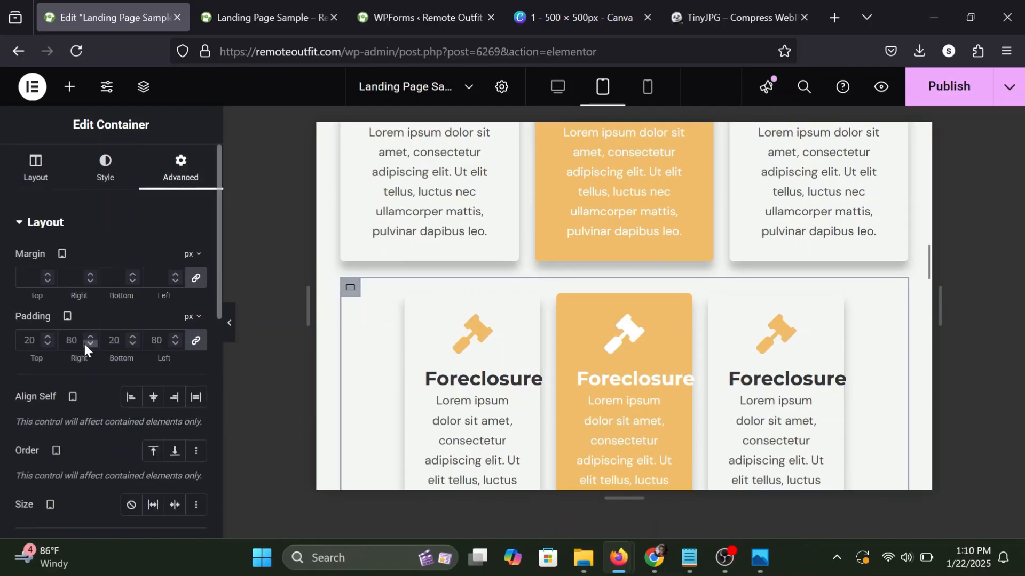
left_click(195, 340)
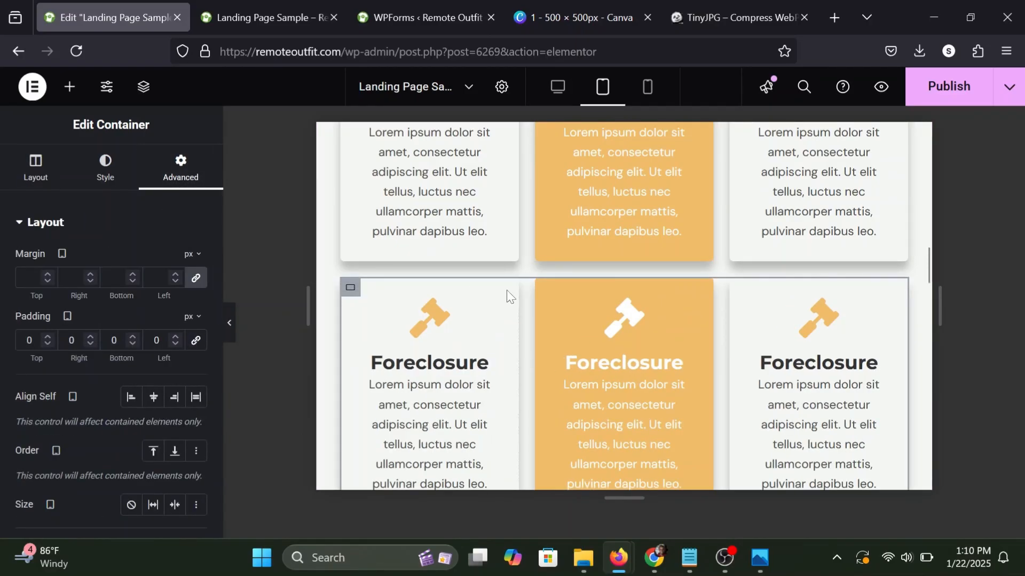
Set the How it Works paragraph's tablet padding to 50 px right and left, with 0 top and bottom.
scroll(507, 290, "up", 5)
scroll(507, 290, "down", 5)
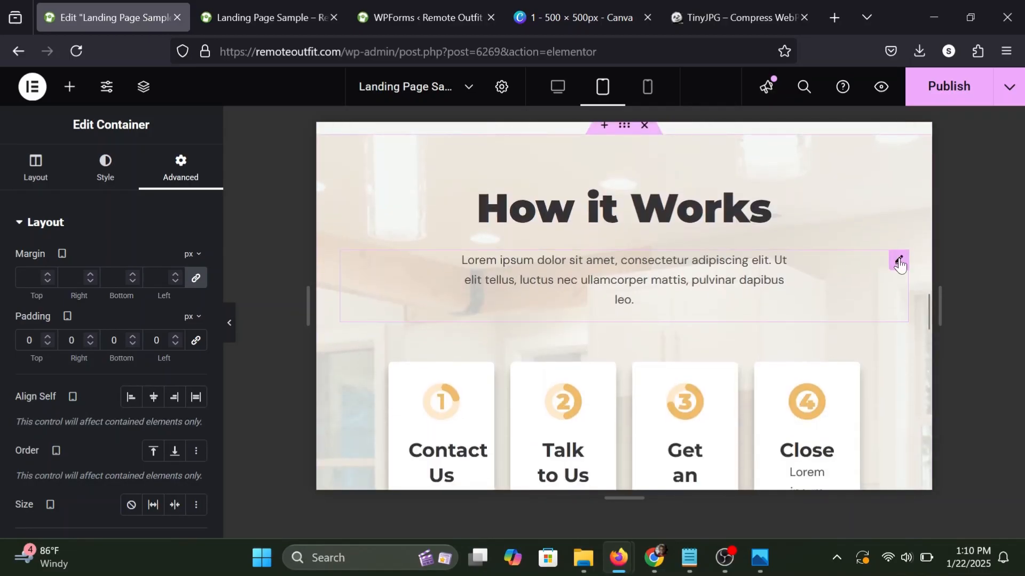
left_click(899, 263)
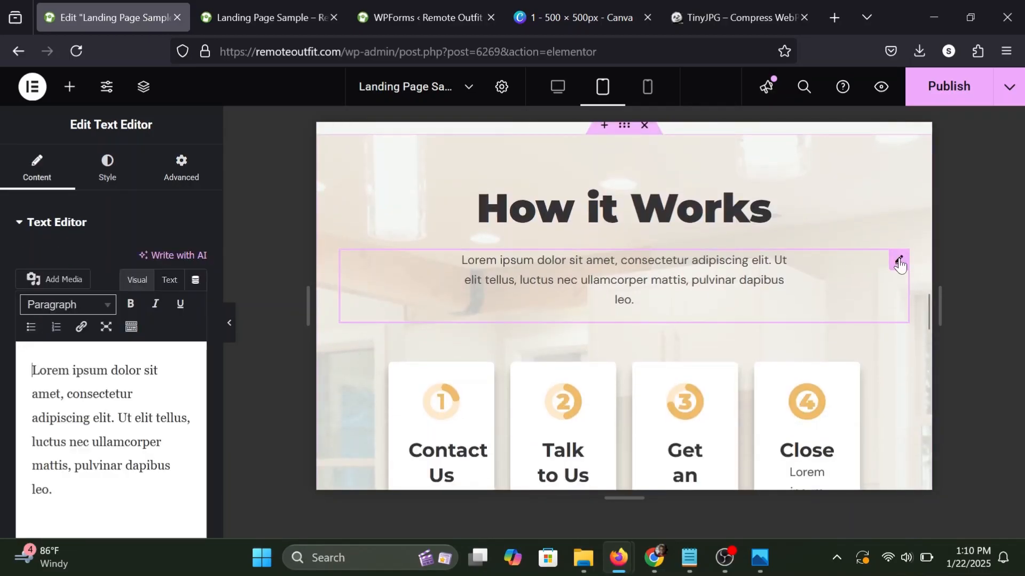
left_click(174, 176)
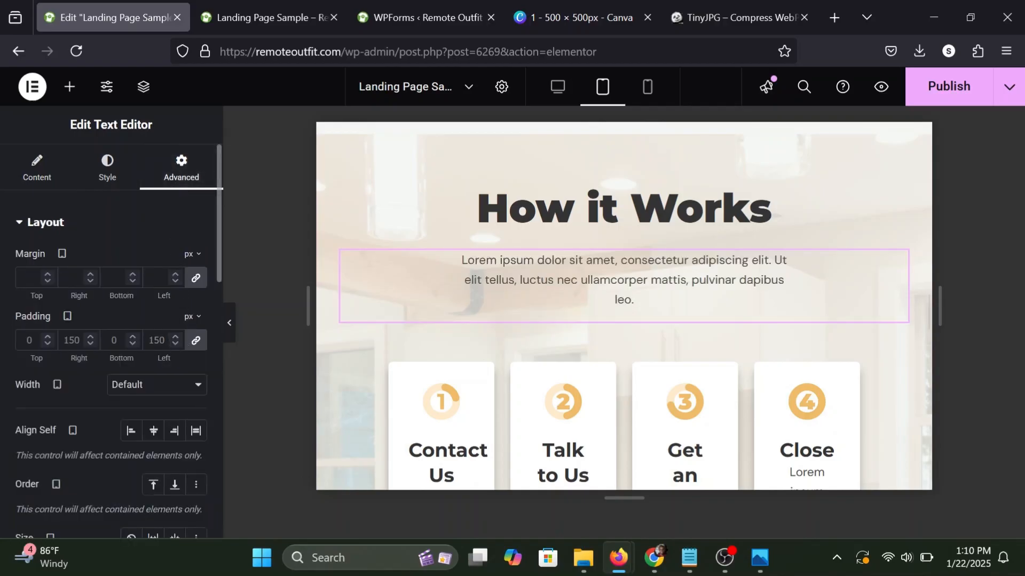
left_click(196, 341)
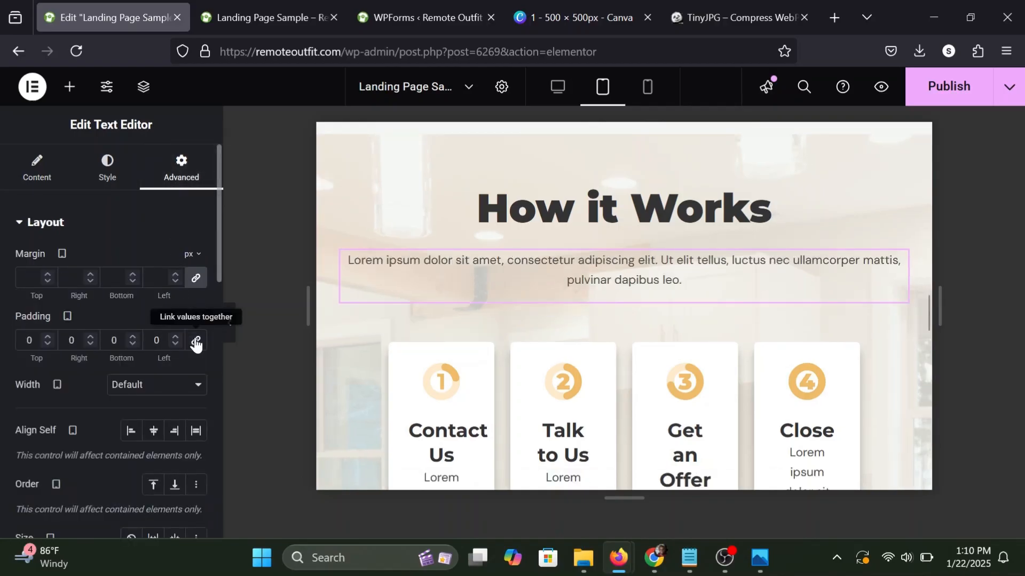
type("50")
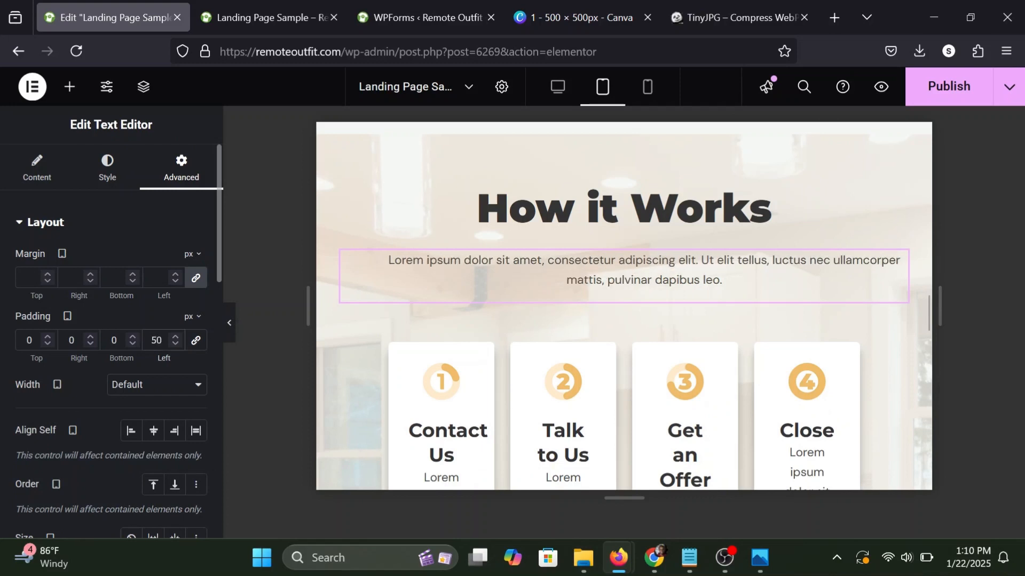
key("shift+Tab")
key("shift+Tab")
type("50")
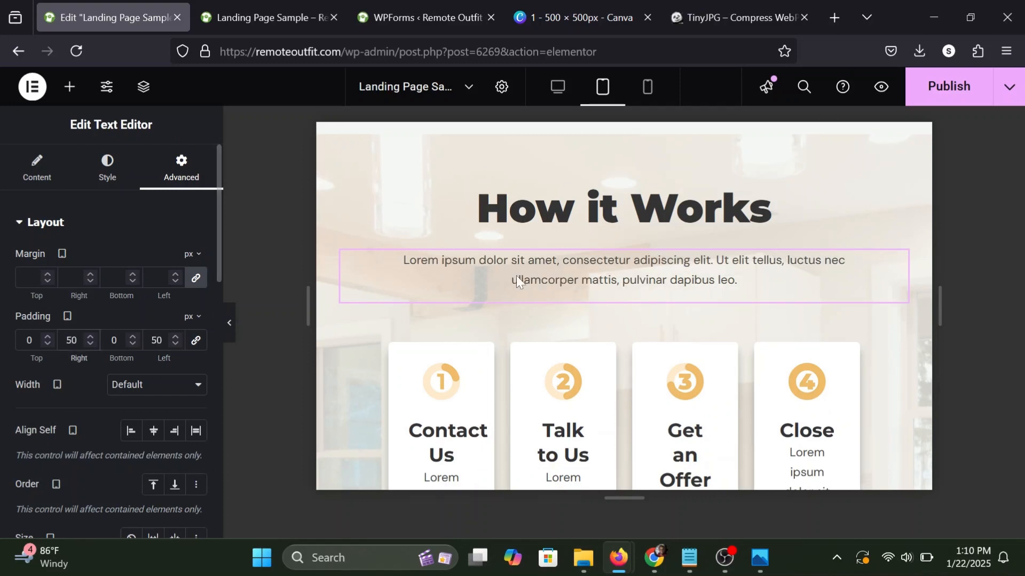
Set the padding of the inner container around the four How it Works cards to 0 on all sides.
scroll(520, 279, "down", 1)
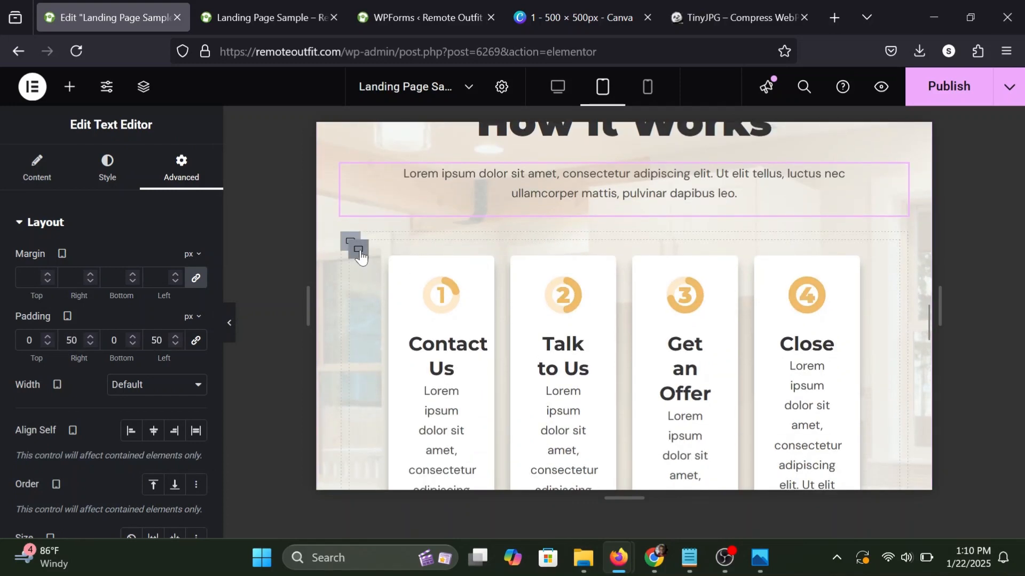
left_click(360, 256)
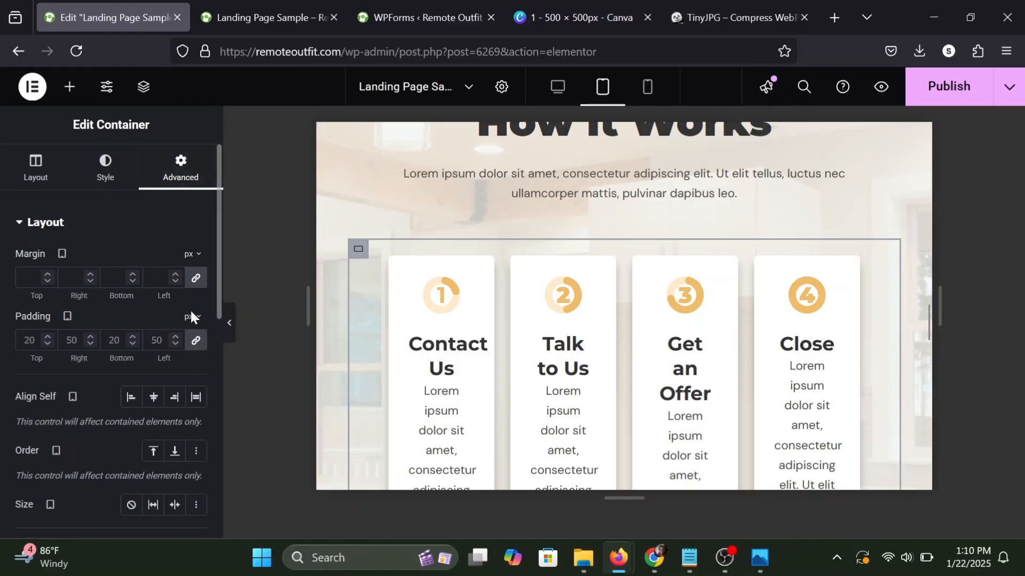
left_click(195, 345)
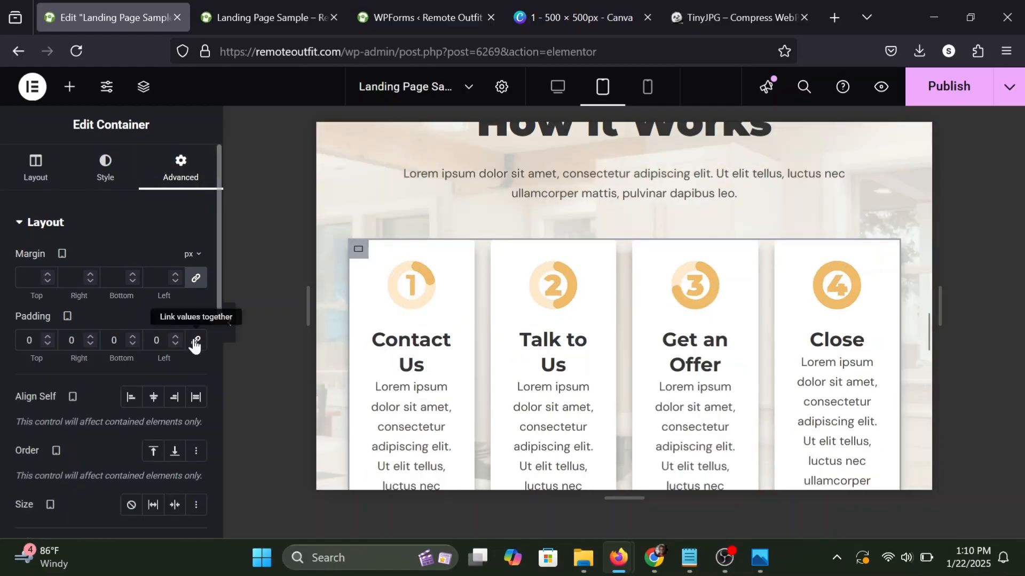
Remove the padding from the outer container around the How it Works cards and set the cards' padding to 25 px.
left_click(349, 243)
left_click(350, 242)
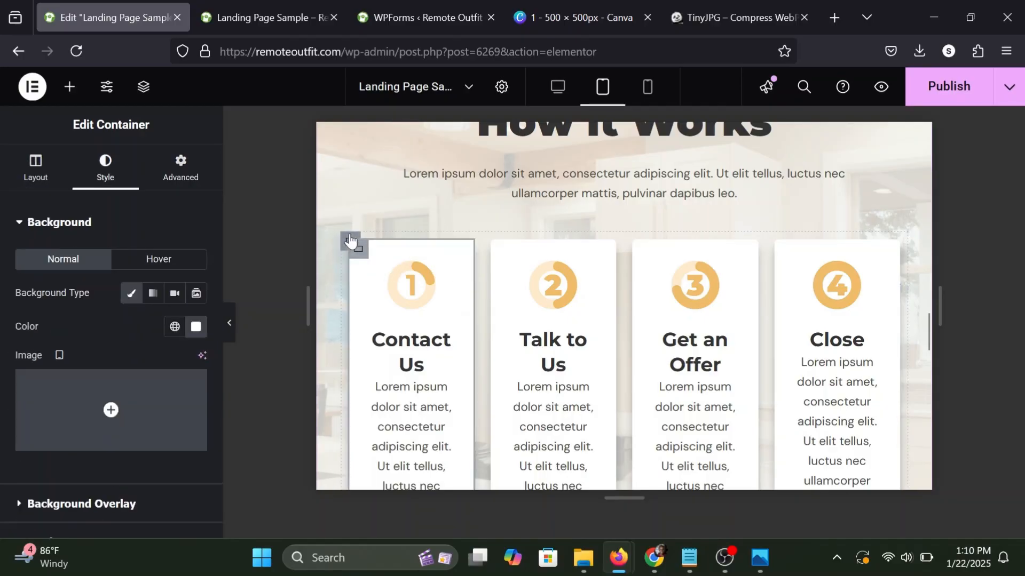
left_click(350, 241)
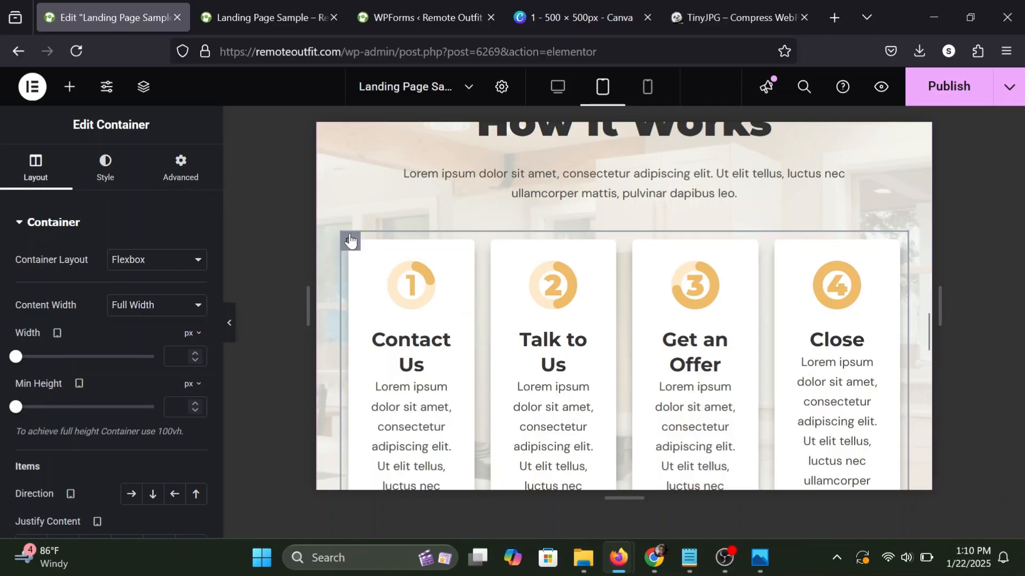
left_click(171, 176)
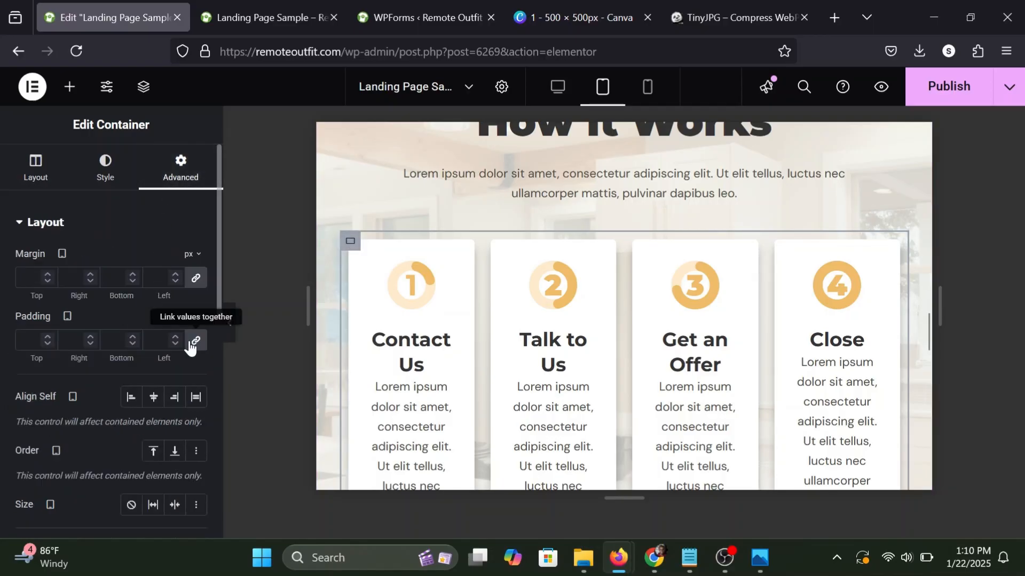
scroll(555, 299, "down", 3)
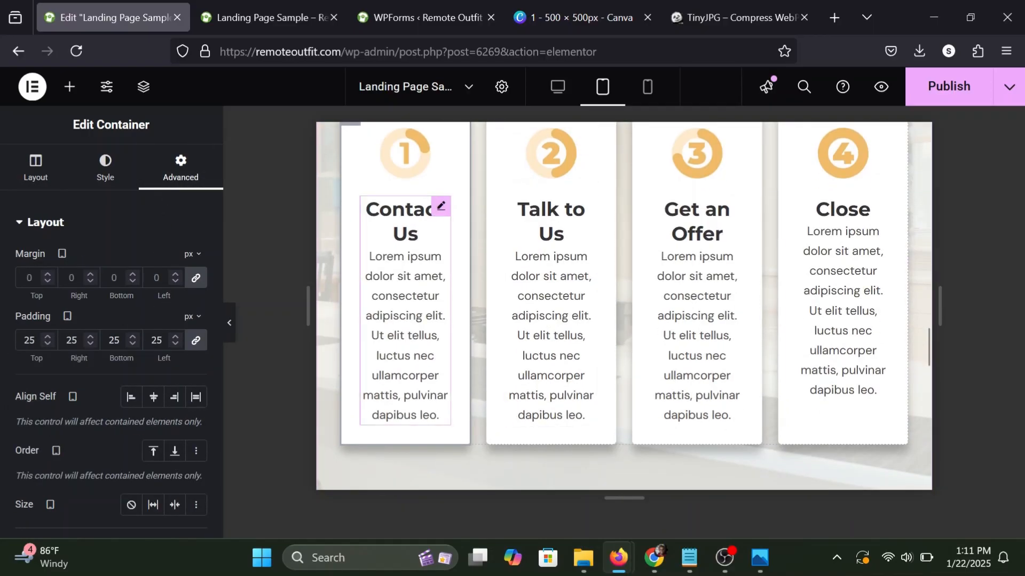
Set the title typography size of the Contact Us icon box in the first card to 18 px for tablet.
left_click(440, 210)
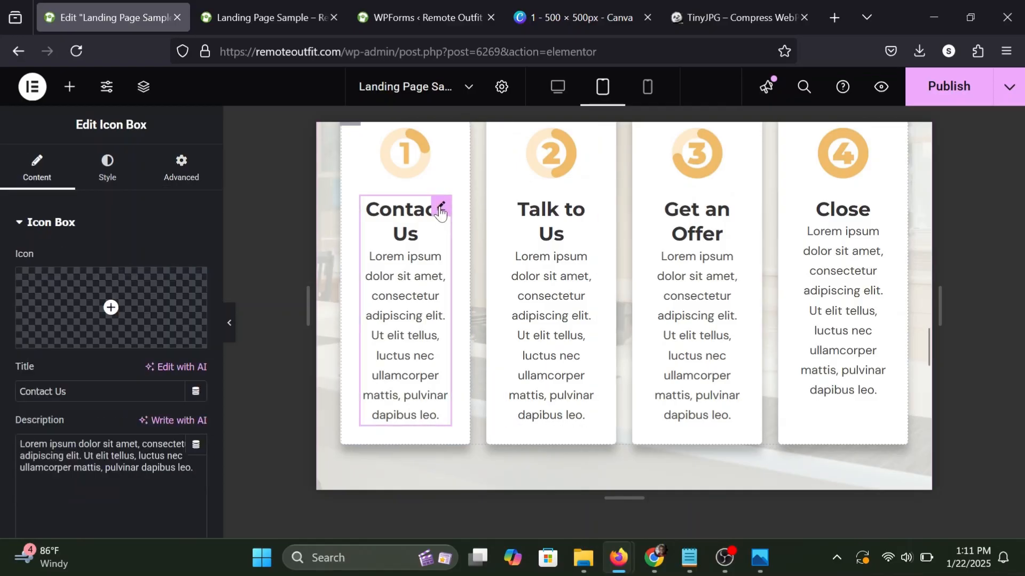
left_click(119, 173)
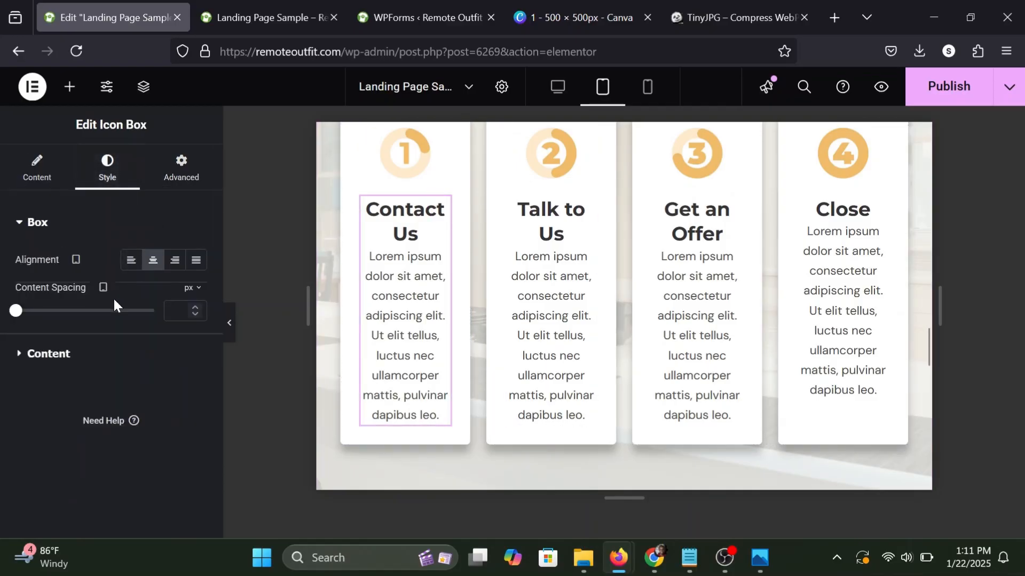
left_click(38, 354)
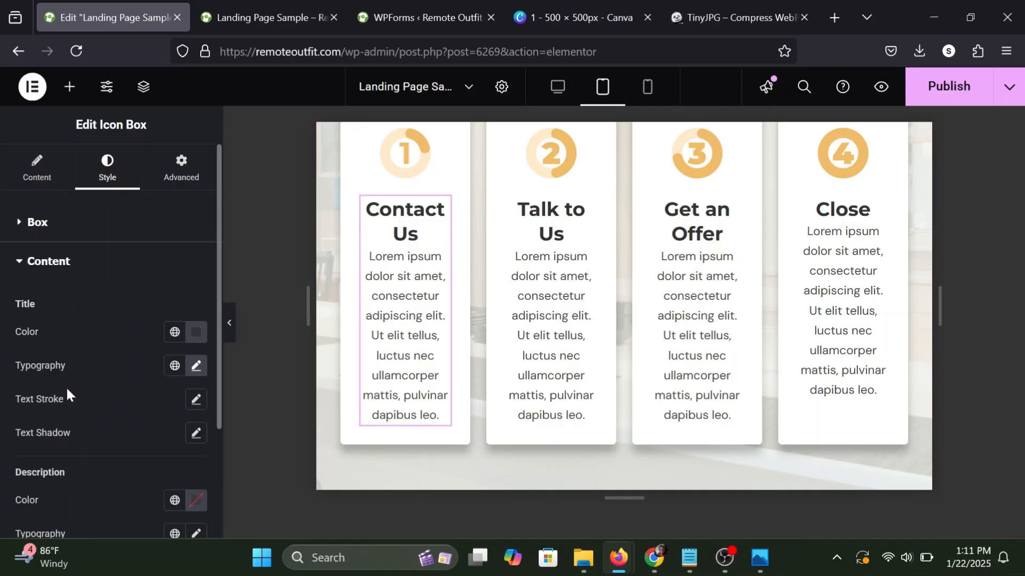
scroll(66, 385, "down", 1)
left_click(196, 332)
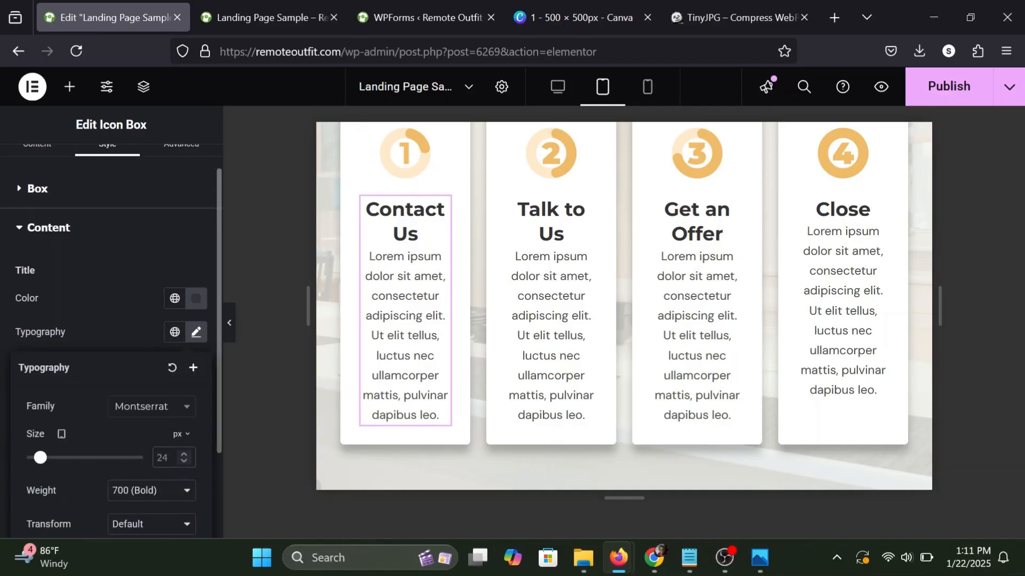
type("18")
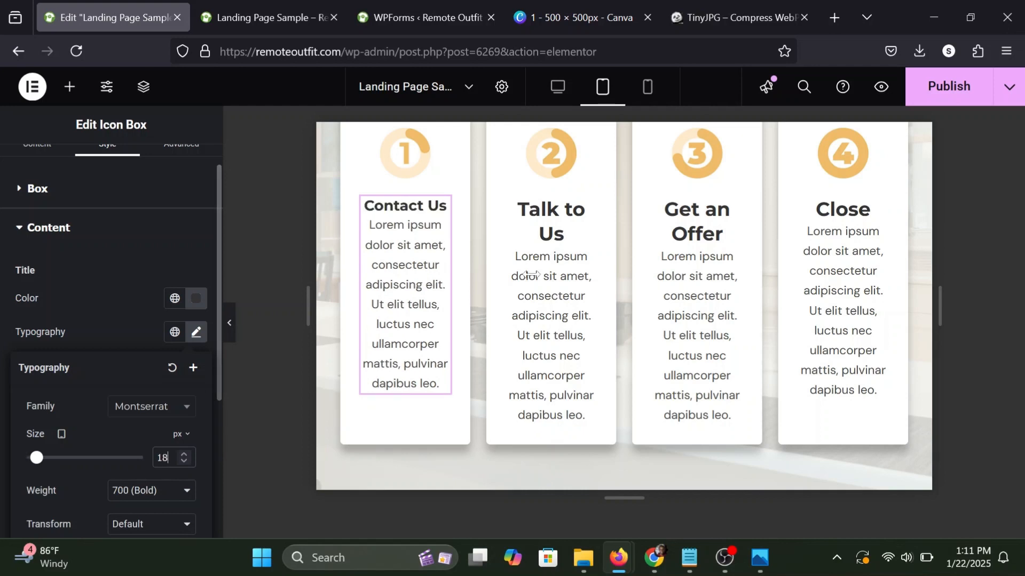
Copy the Contact Us icon box's style to the Talk to Us, Get an Offer and Close icon boxes.
right_click(446, 210)
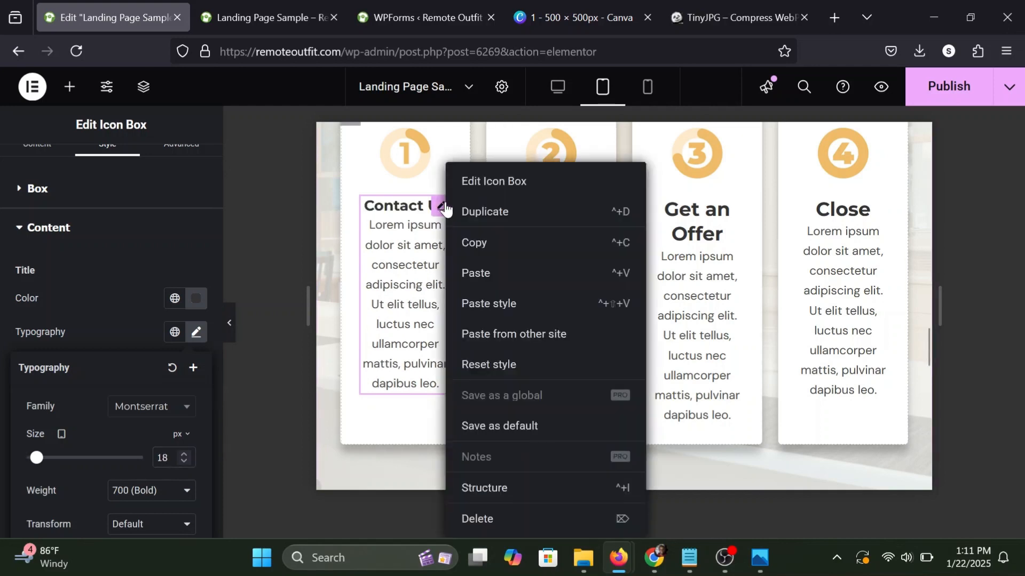
left_click(495, 242)
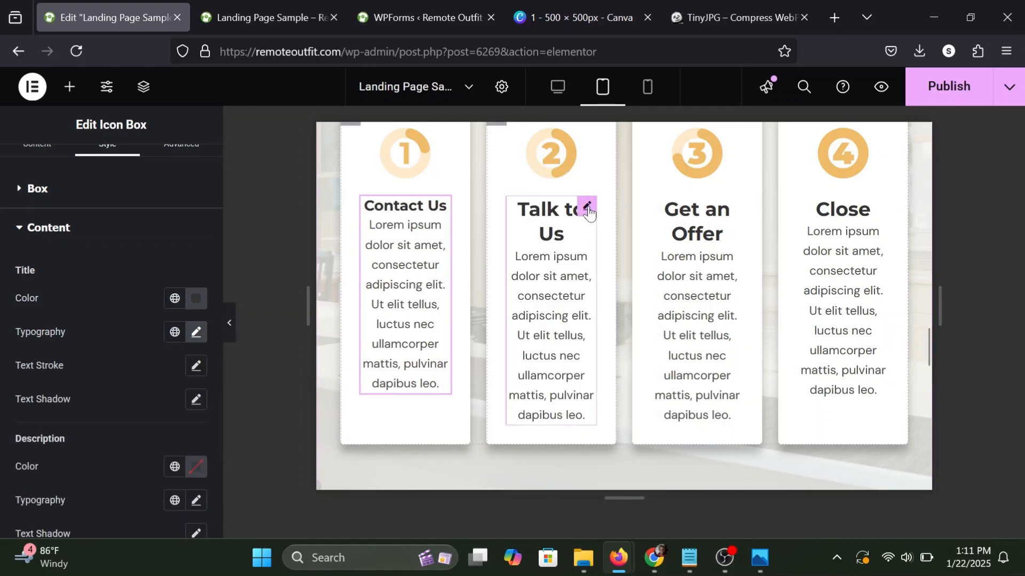
right_click(589, 212)
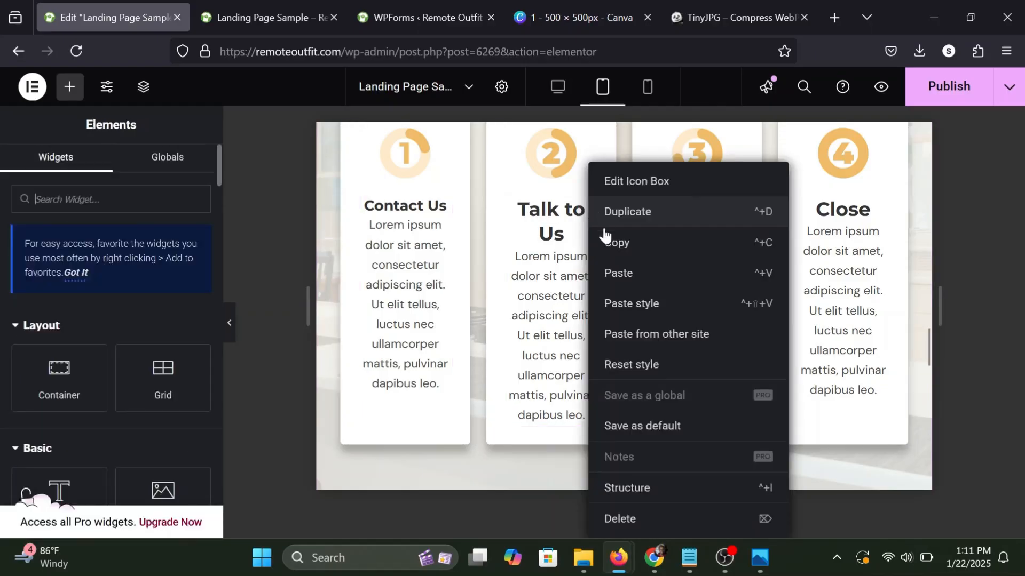
left_click(647, 304)
right_click(730, 213)
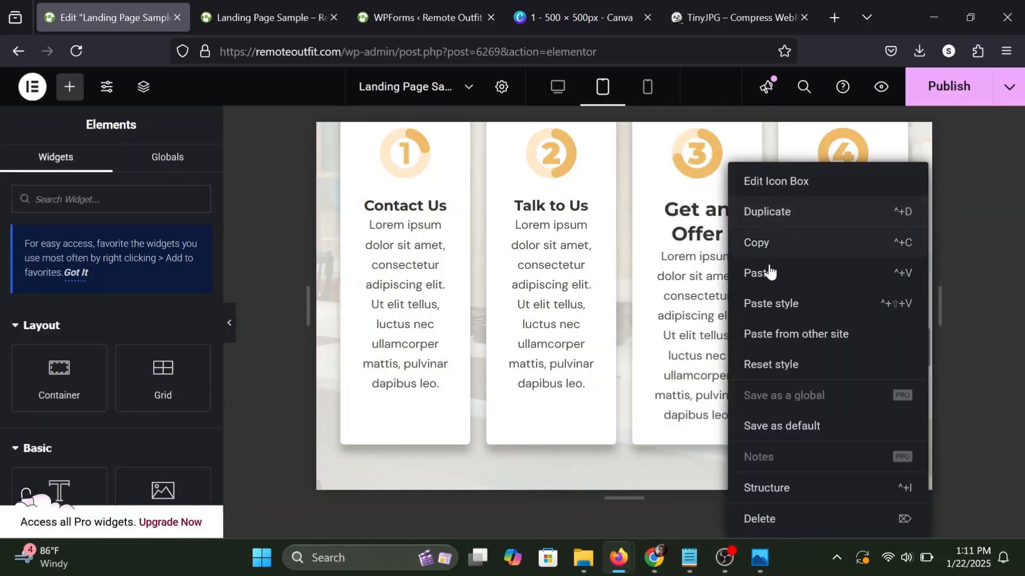
left_click(782, 308)
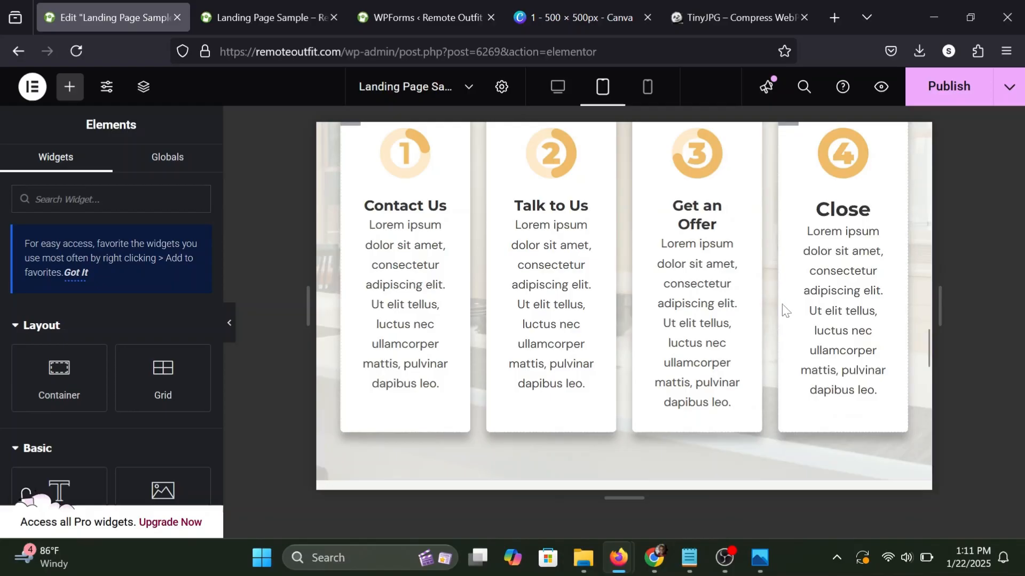
right_click(876, 206)
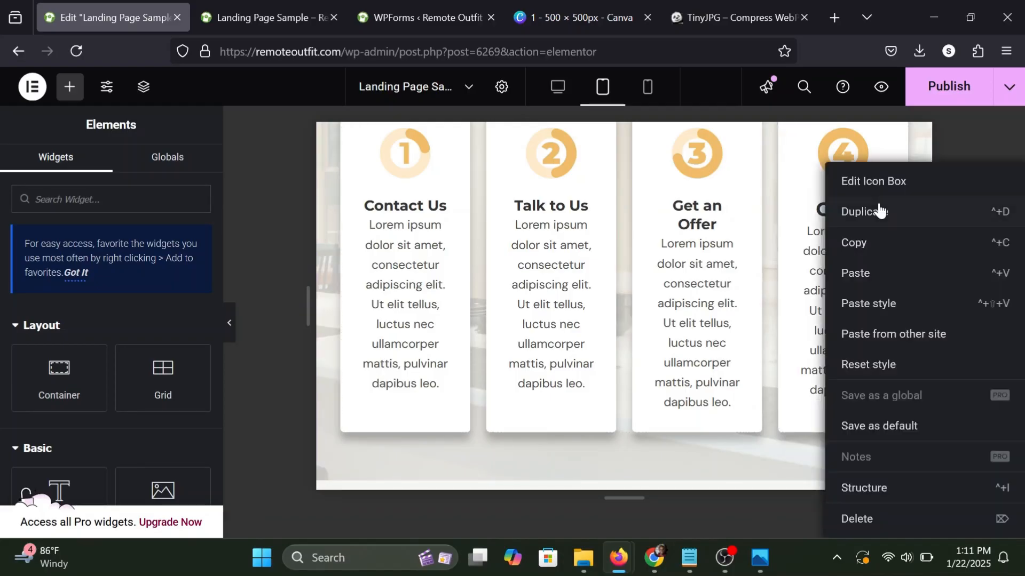
left_click(855, 302)
Check the rest of the tablet layout, publish the page and switch the editor to the mobile layout.
scroll(753, 274, "down", 10)
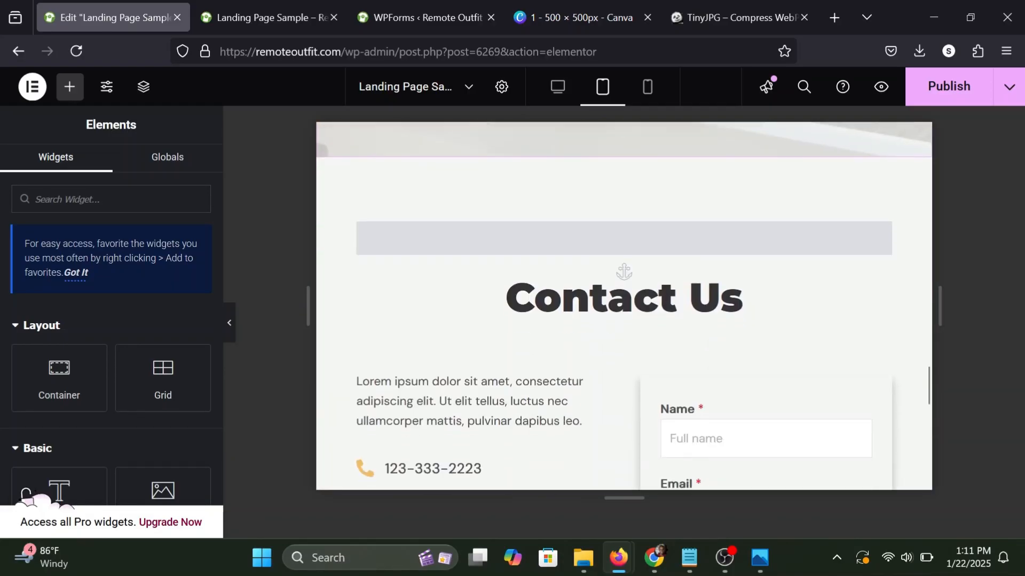
scroll(754, 275, "down", 3)
scroll(752, 274, "down", 4)
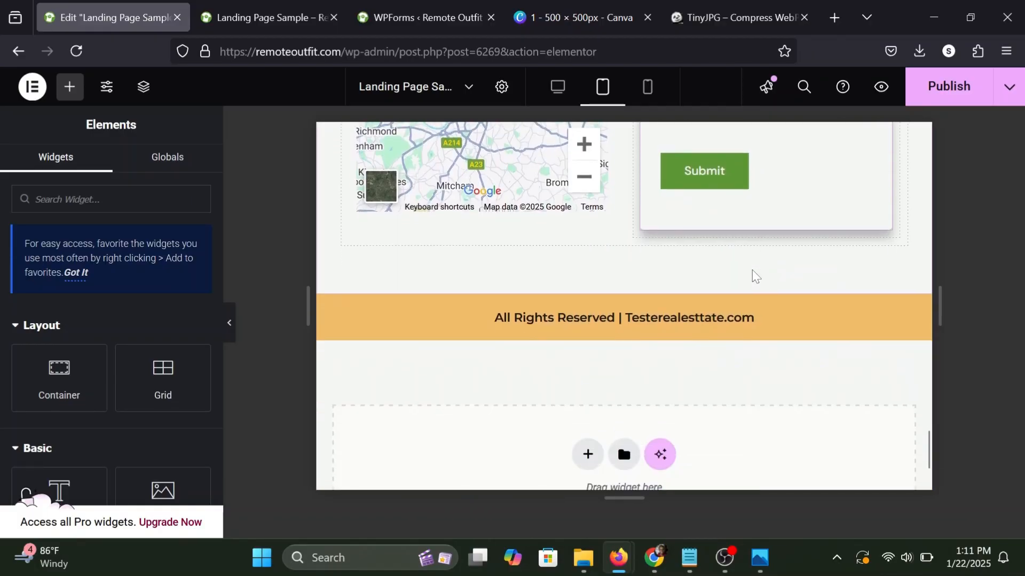
scroll(752, 274, "up", 15)
scroll(752, 275, "up", 5)
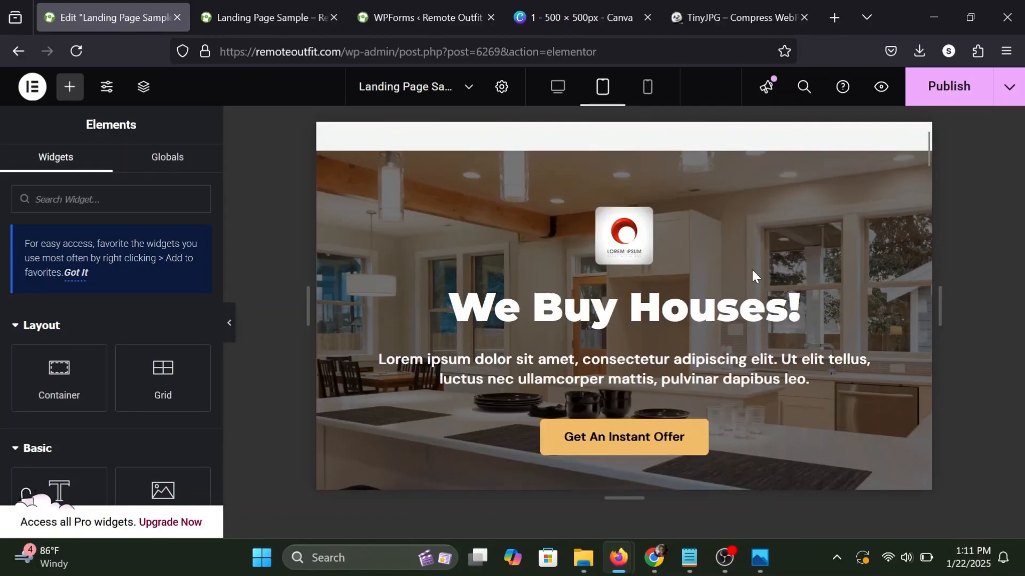
left_click(931, 97)
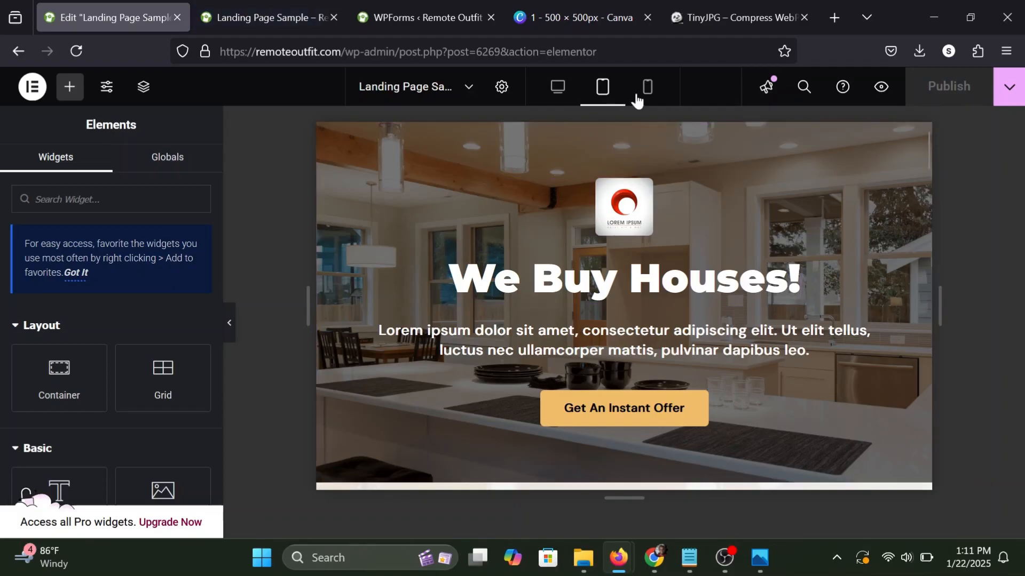
left_click(650, 86)
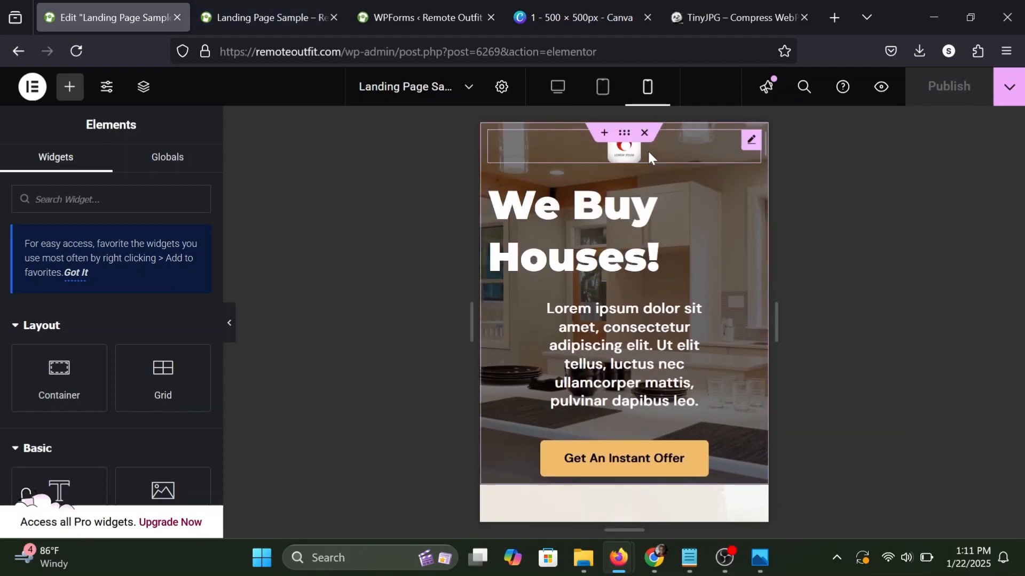
Unlink the hero container's mobile padding values and set the top and bottom padding to 25 px.
left_click(751, 143)
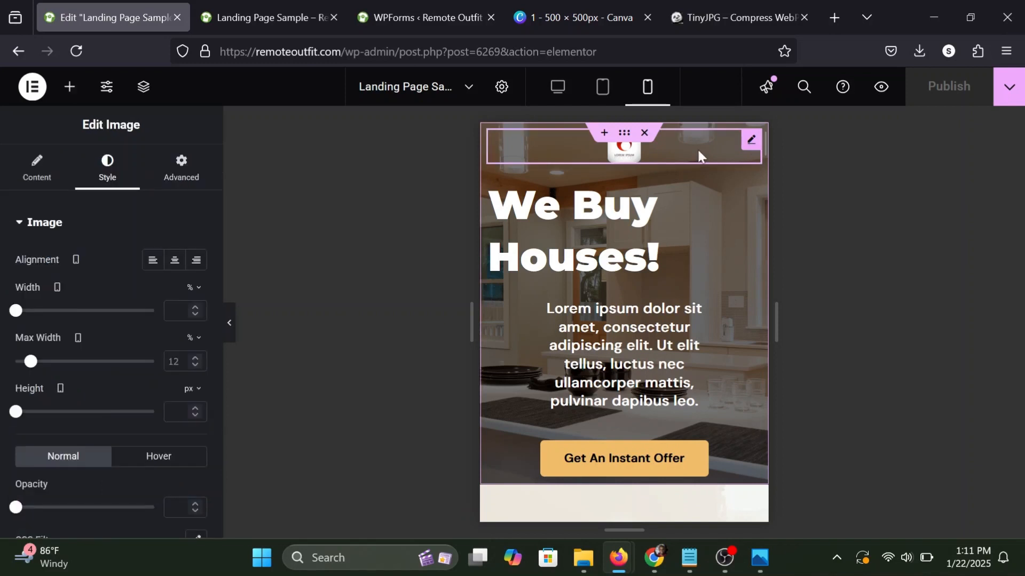
left_click(621, 135)
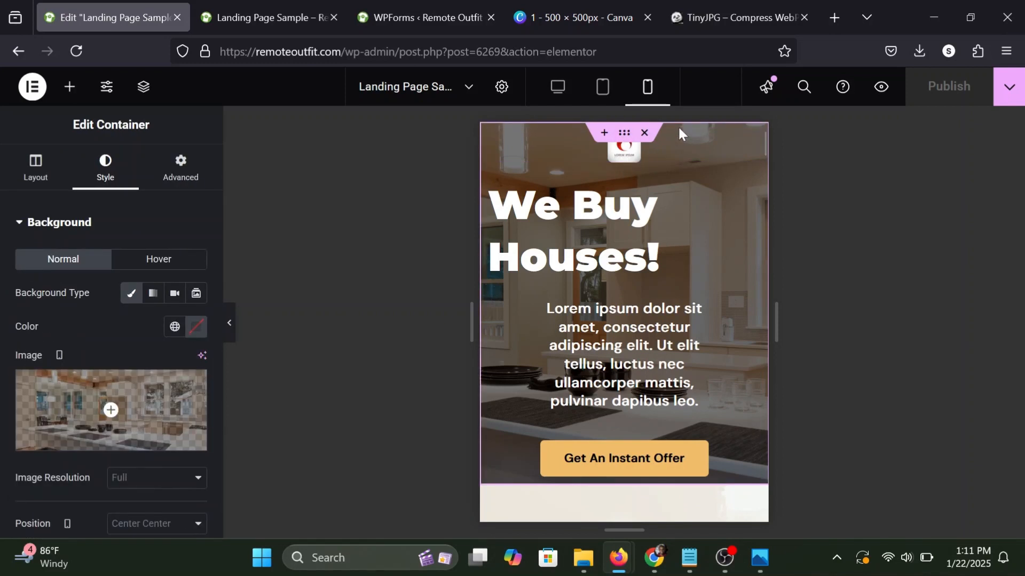
left_click(167, 174)
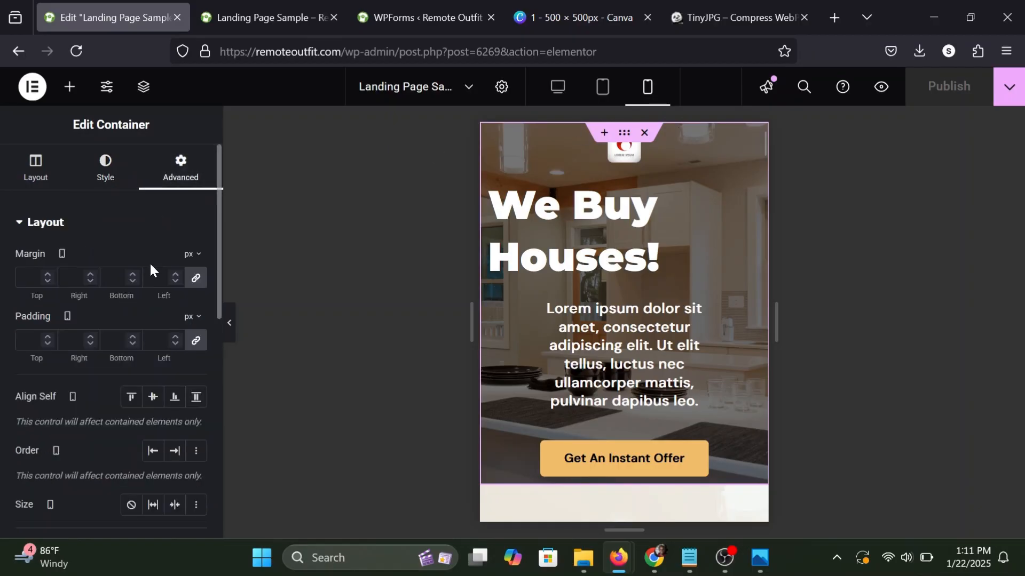
left_click(191, 342)
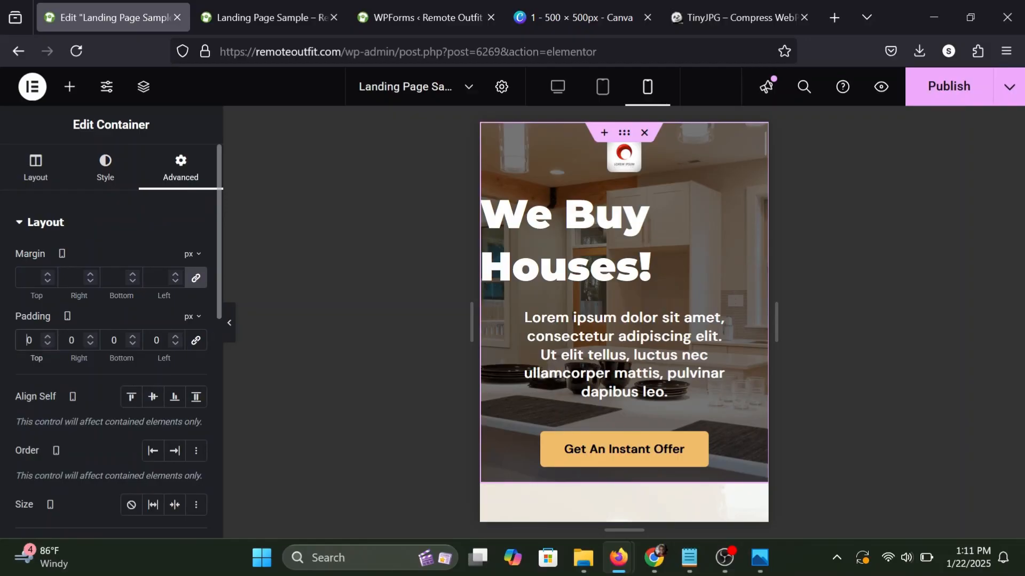
type("20")
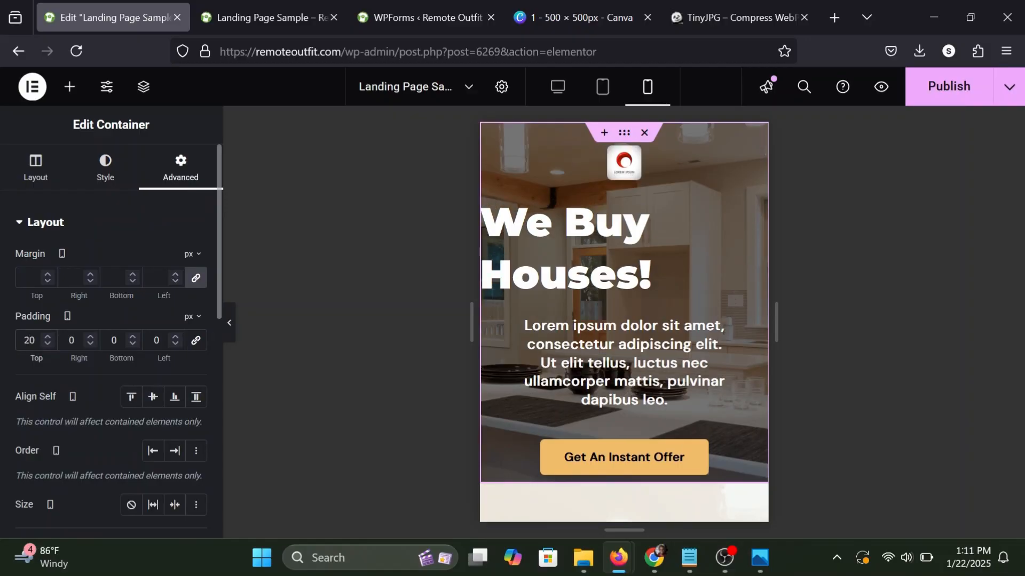
type("5")
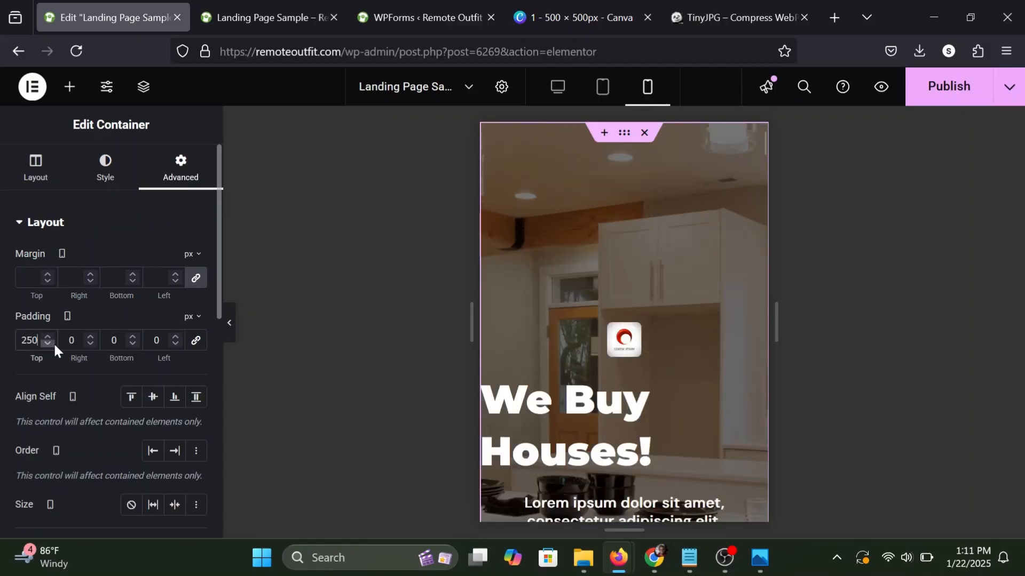
key("BackSpace")
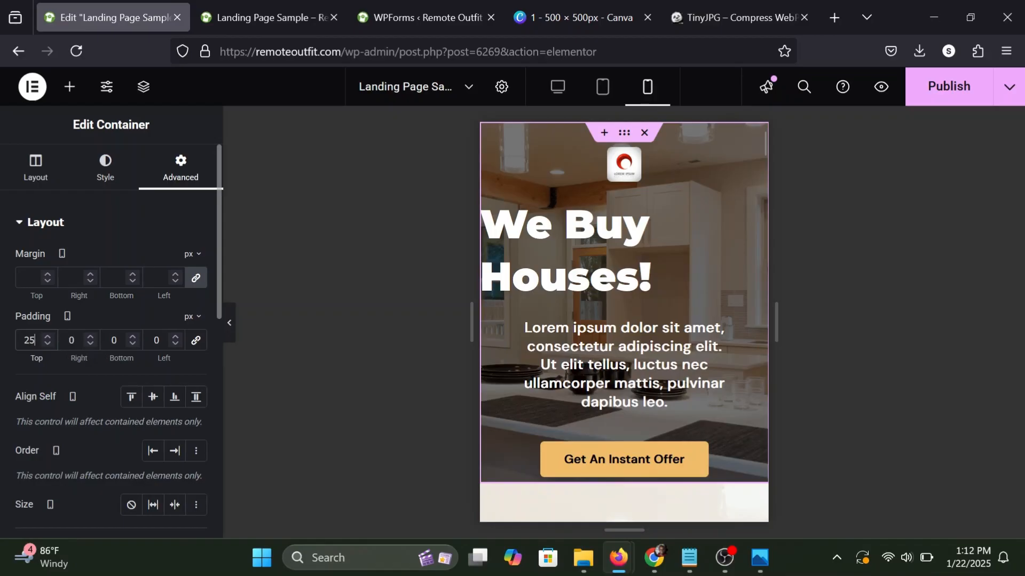
double_click(113, 341)
type("25")
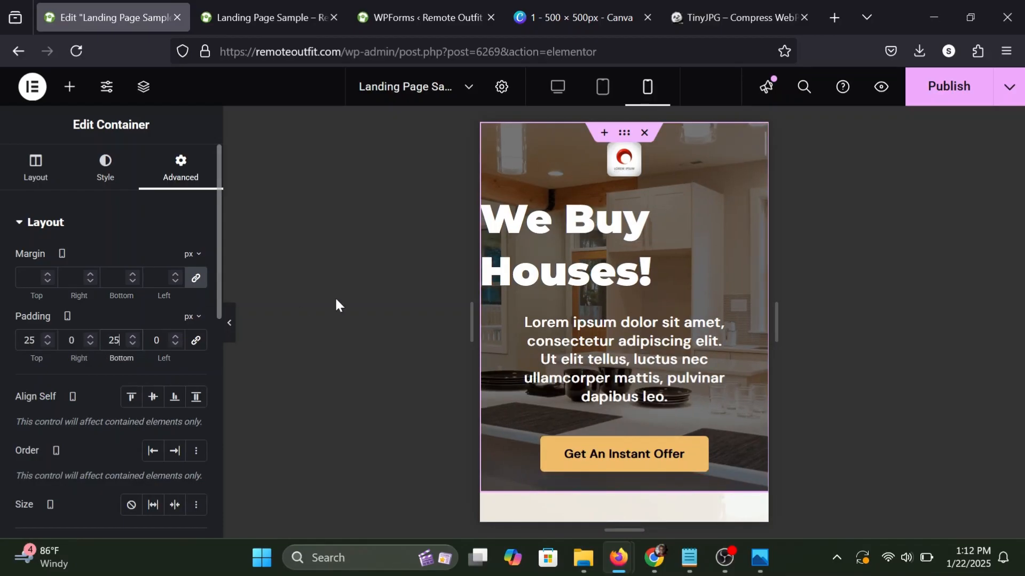
Set the hero container's right and left mobile padding to 10 px.
left_click(71, 340)
type("1")
left_click(154, 340)
type("1")
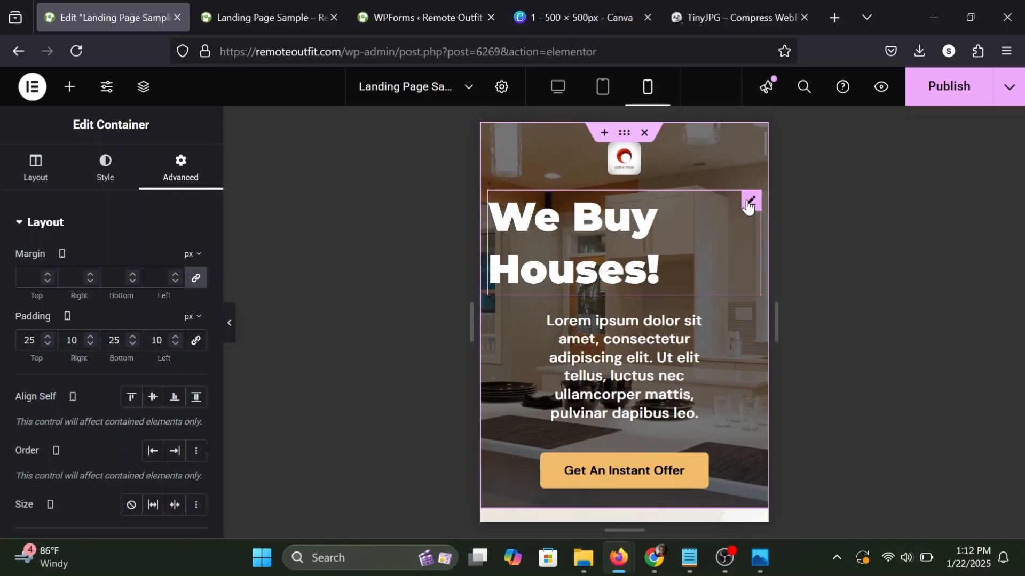
Center the We Buy Houses! heading and set its typography size to 33 px for mobile.
left_click(749, 203)
left_click(107, 170)
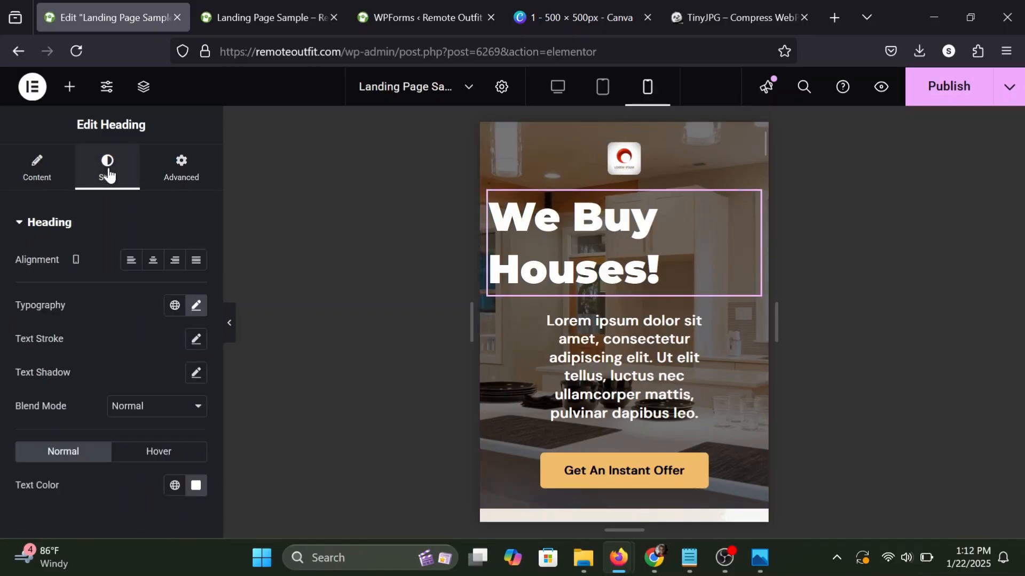
left_click(152, 261)
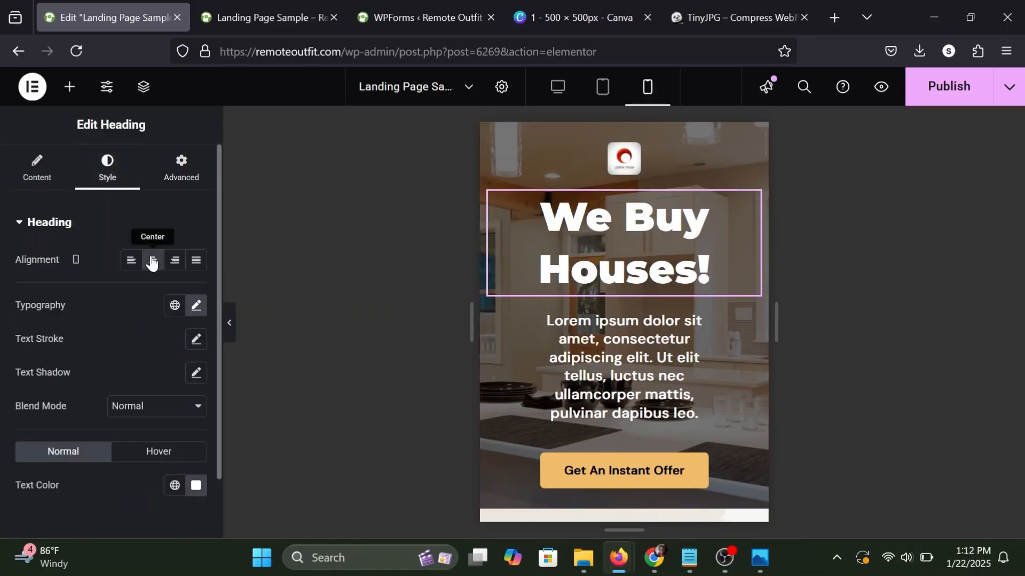
left_click(196, 306)
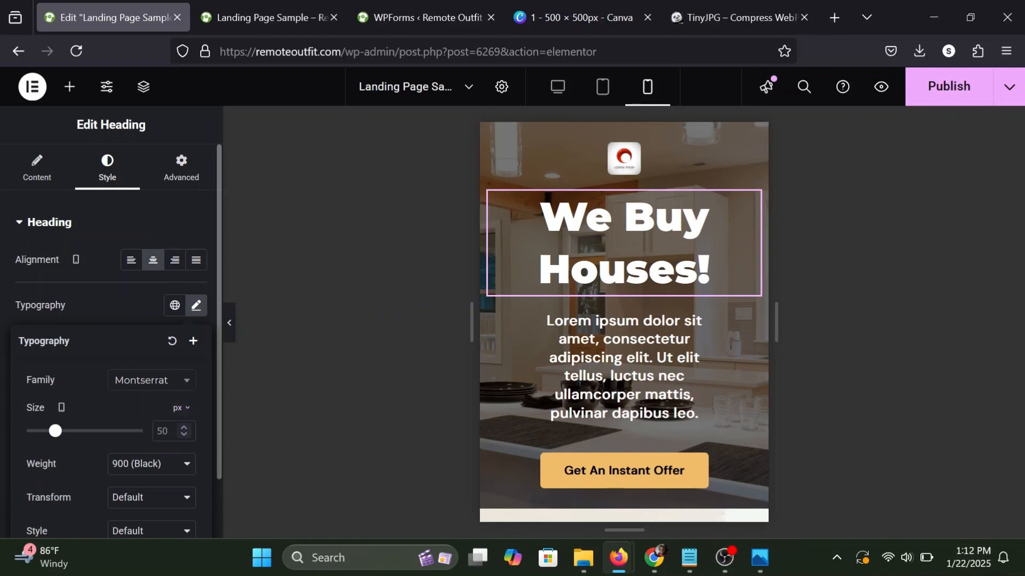
type("33")
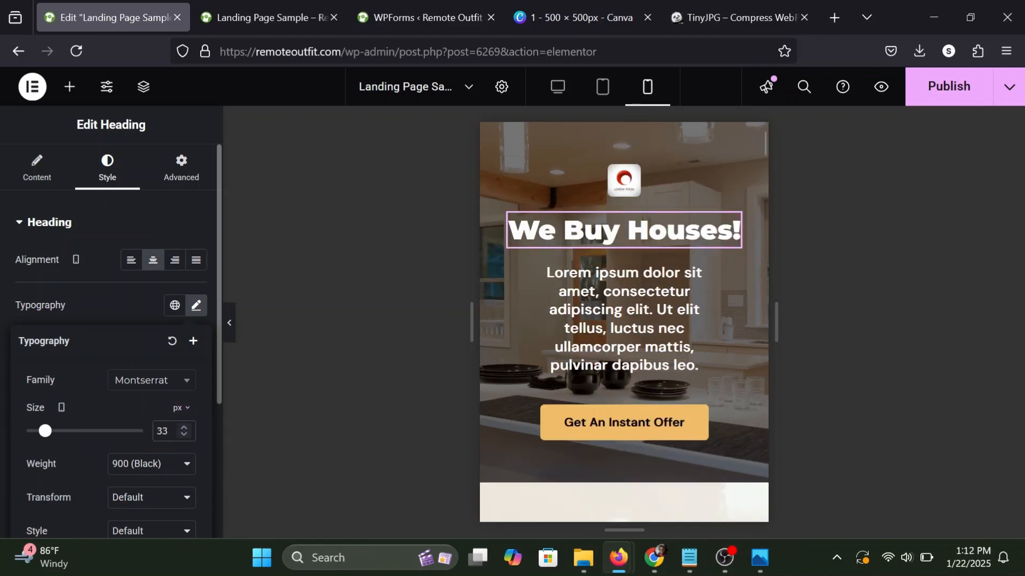
left_click(128, 319)
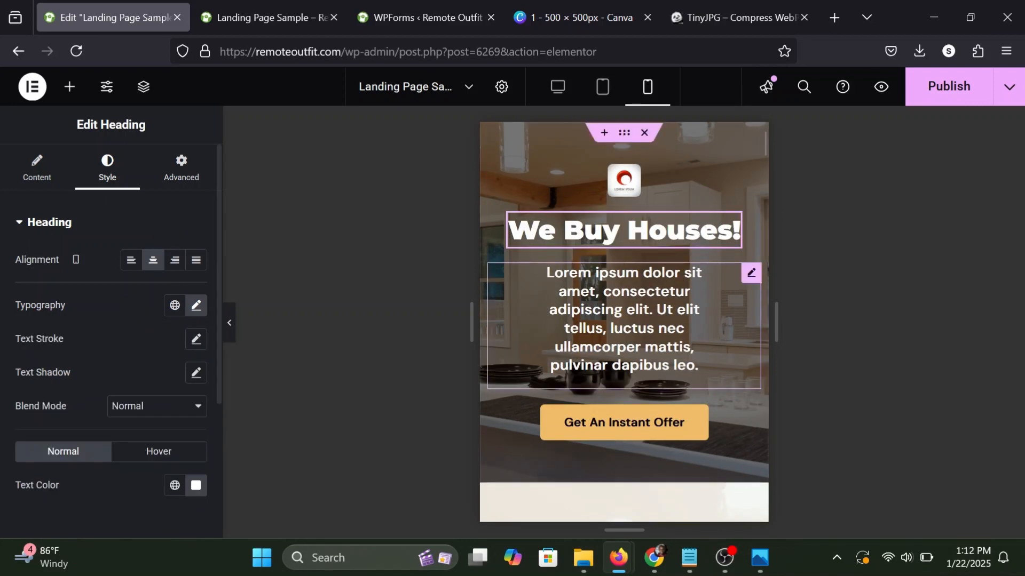
Set the hero paragraph's mobile margin to 0 on all sides.
left_click(750, 275)
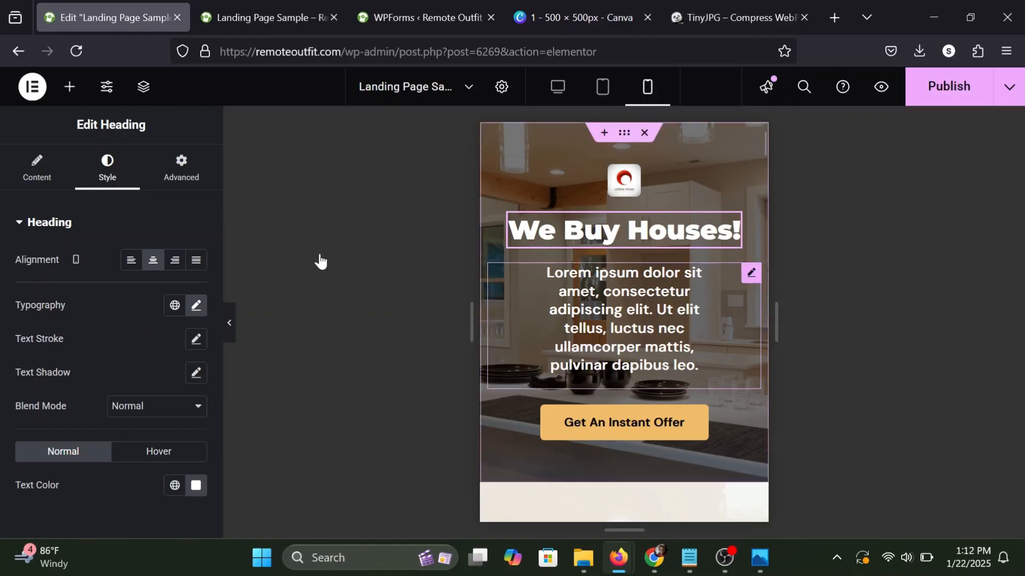
left_click(169, 172)
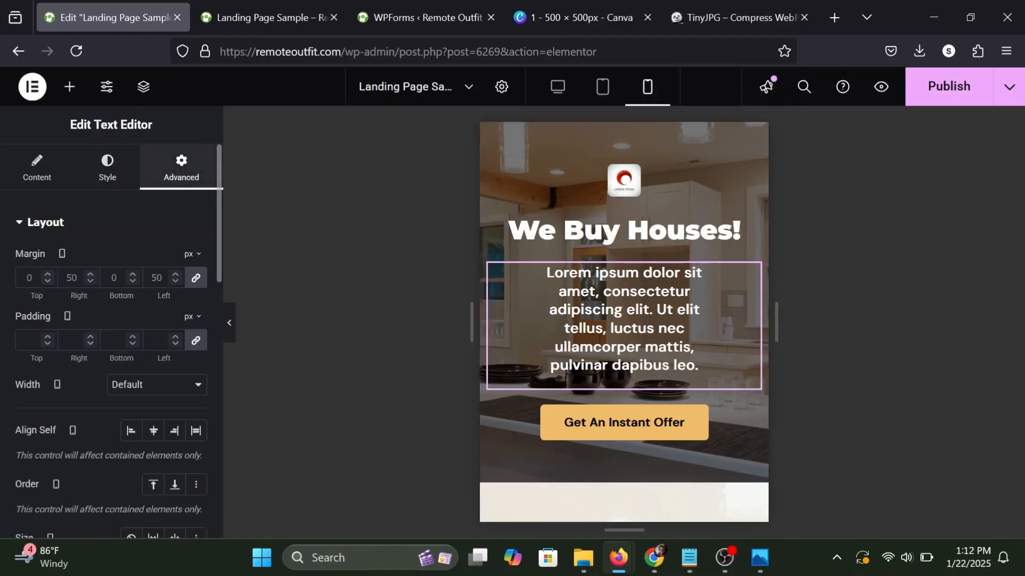
left_click(196, 278)
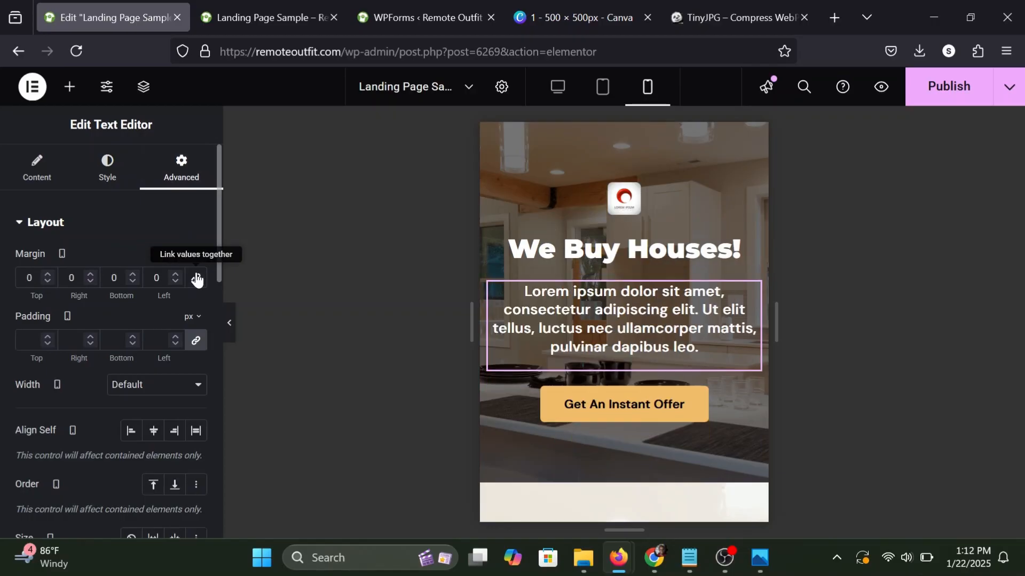
scroll(722, 316, "down", 3)
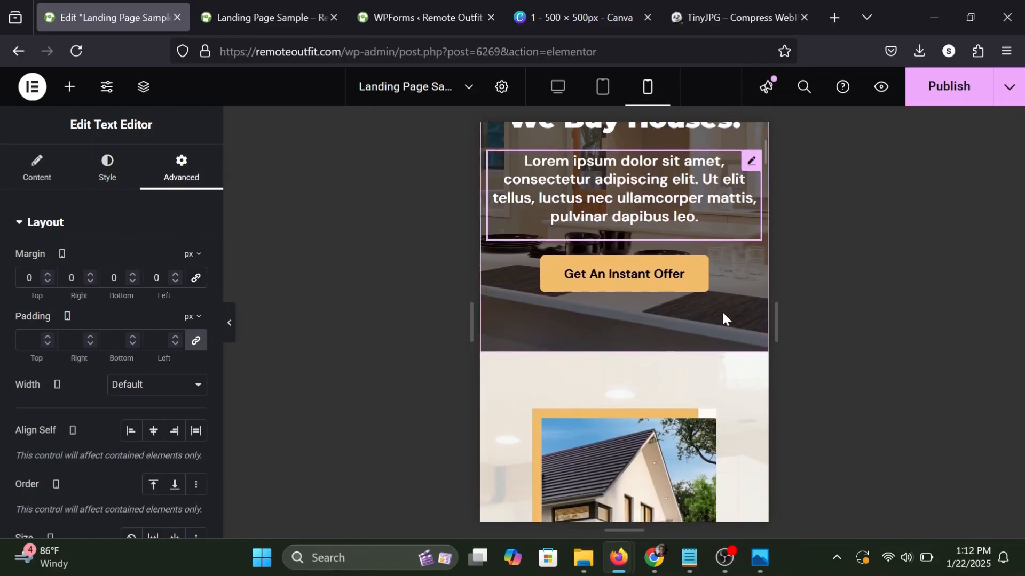
scroll(723, 316, "up", 4)
Set the max width of the house image above About Us to 100% for mobile.
scroll(722, 316, "down", 1)
scroll(723, 316, "down", 5)
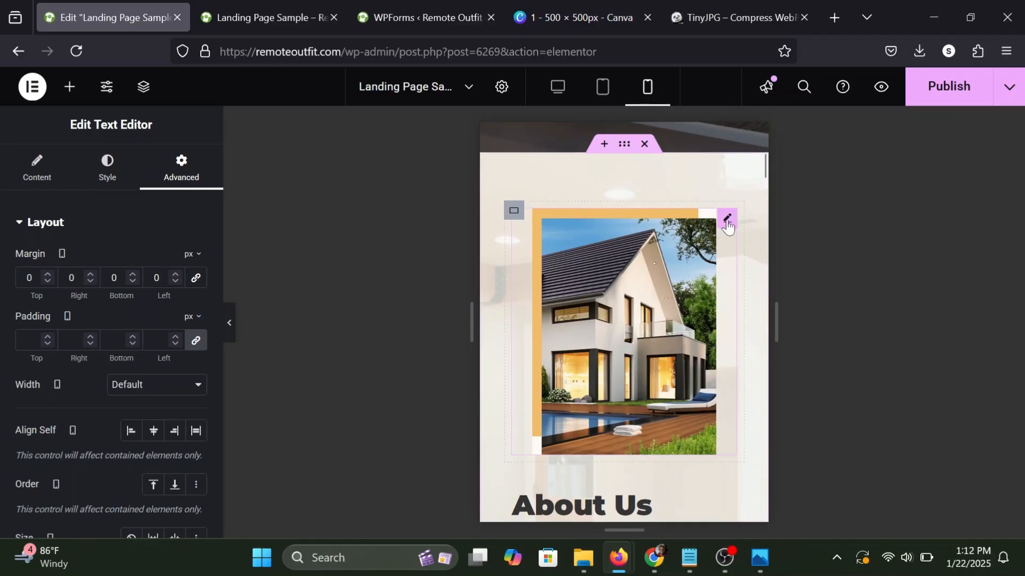
left_click(727, 219)
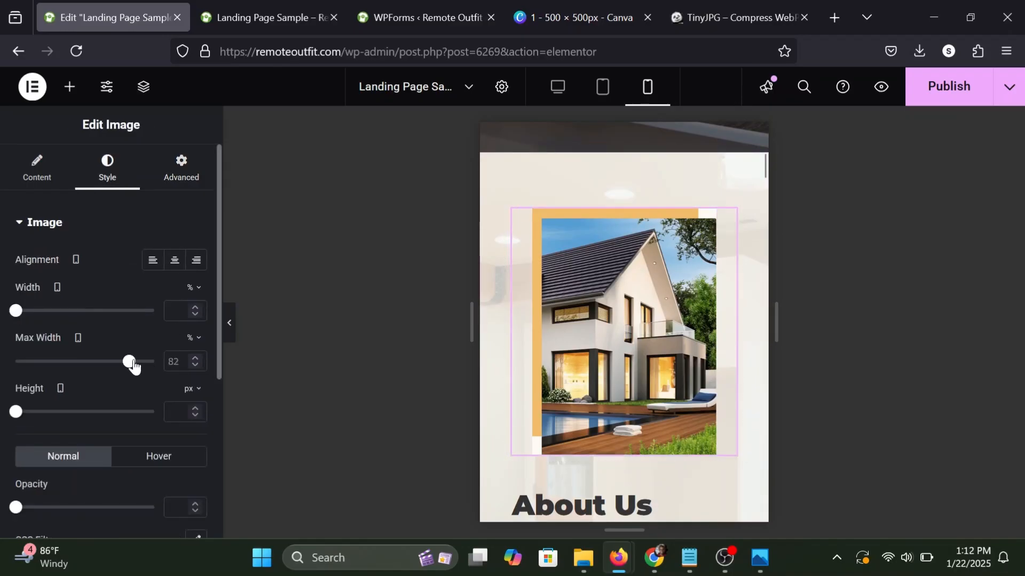
left_click_drag(129, 362, 155, 362)
Center the About Us heading in the mobile layout.
scroll(581, 273, "down", 5)
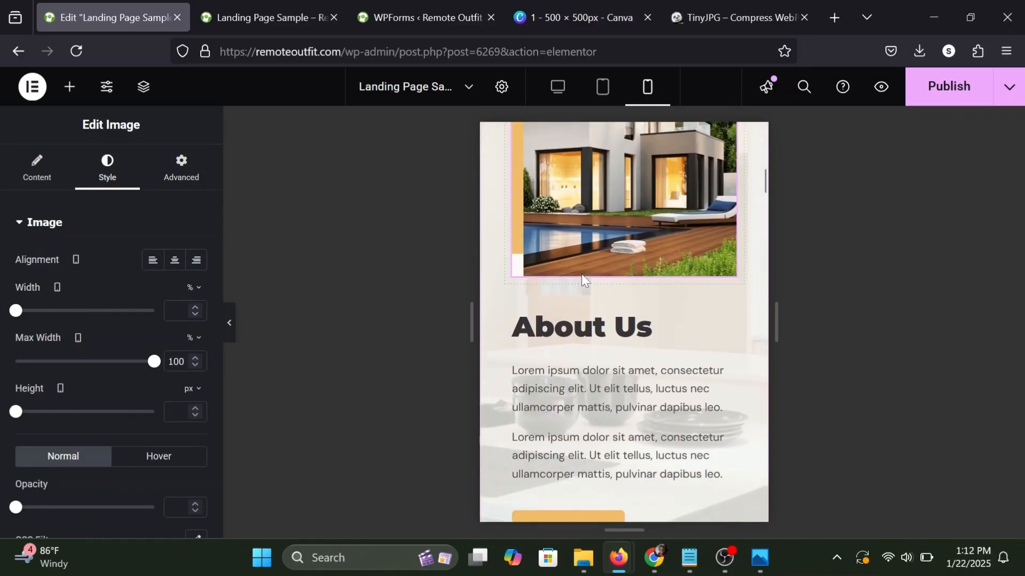
left_click(725, 300)
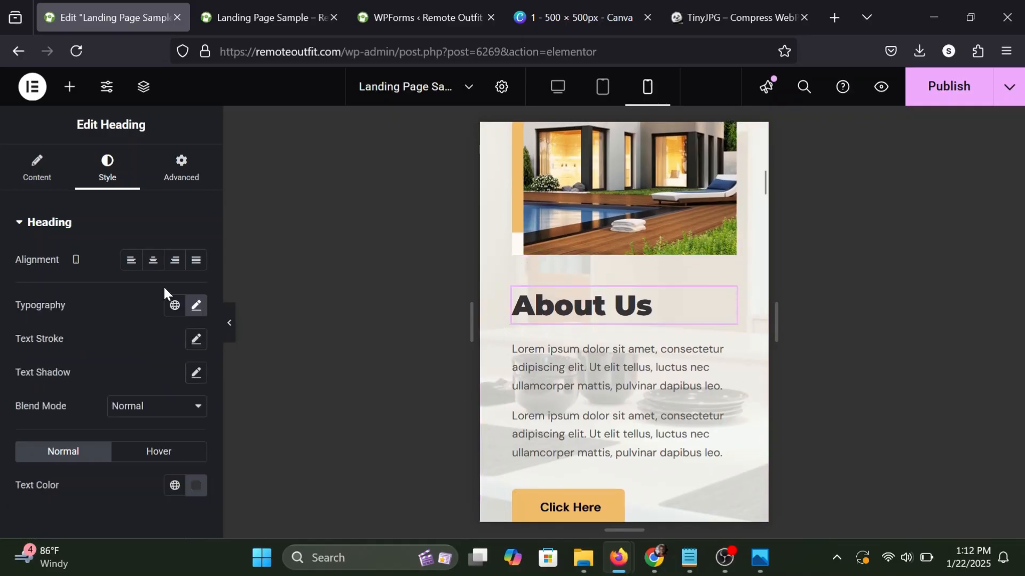
left_click(152, 261)
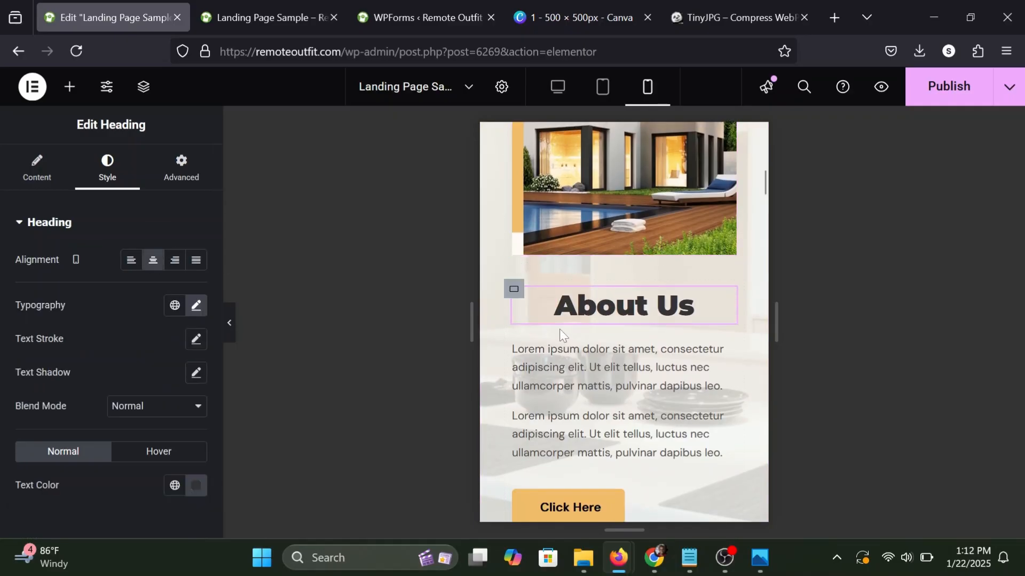
Center the About Us paragraph text and the Click Here button below it in the mobile layout.
left_click(723, 349)
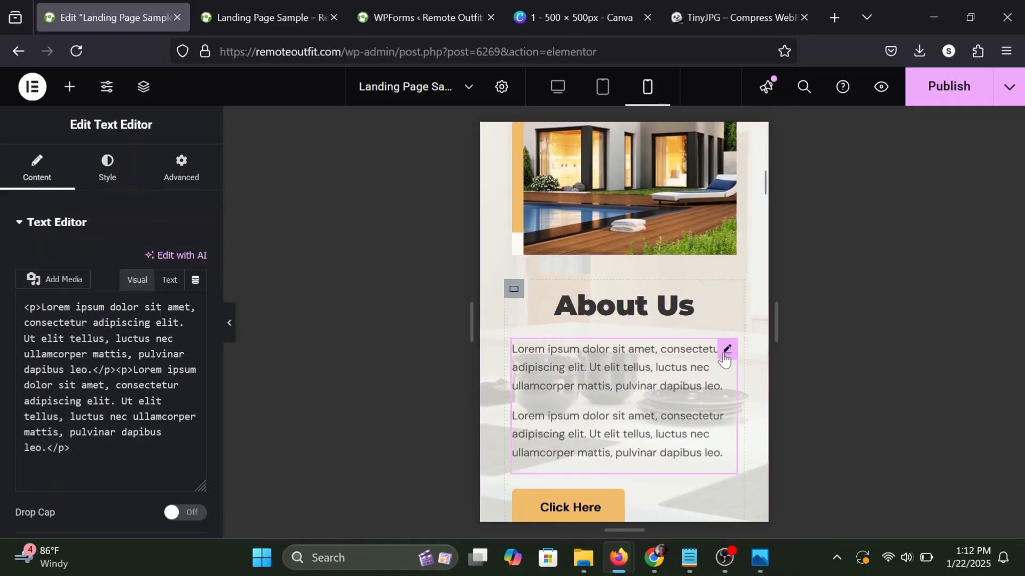
left_click(92, 185)
left_click(153, 260)
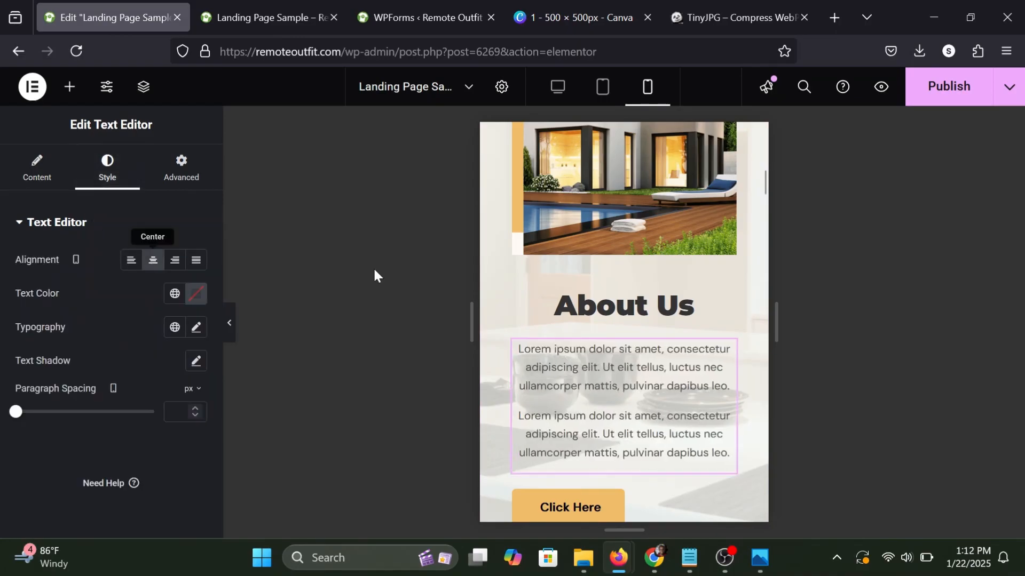
scroll(496, 315, "down", 2)
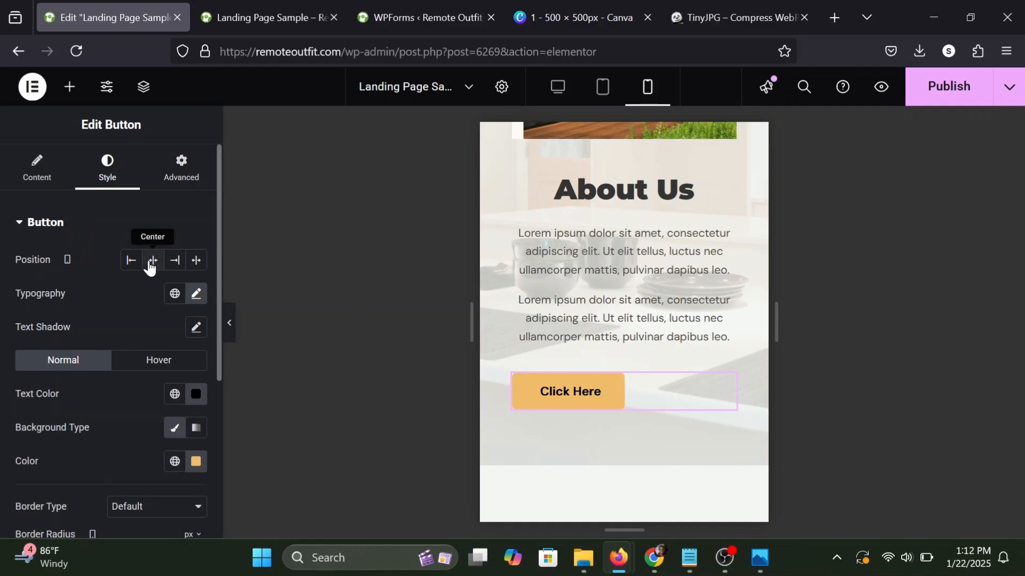
left_click(151, 265)
Set the typography size of the We Buy Houses! heading below the About Us section to 33 px for mobile.
scroll(567, 309, "down", 3)
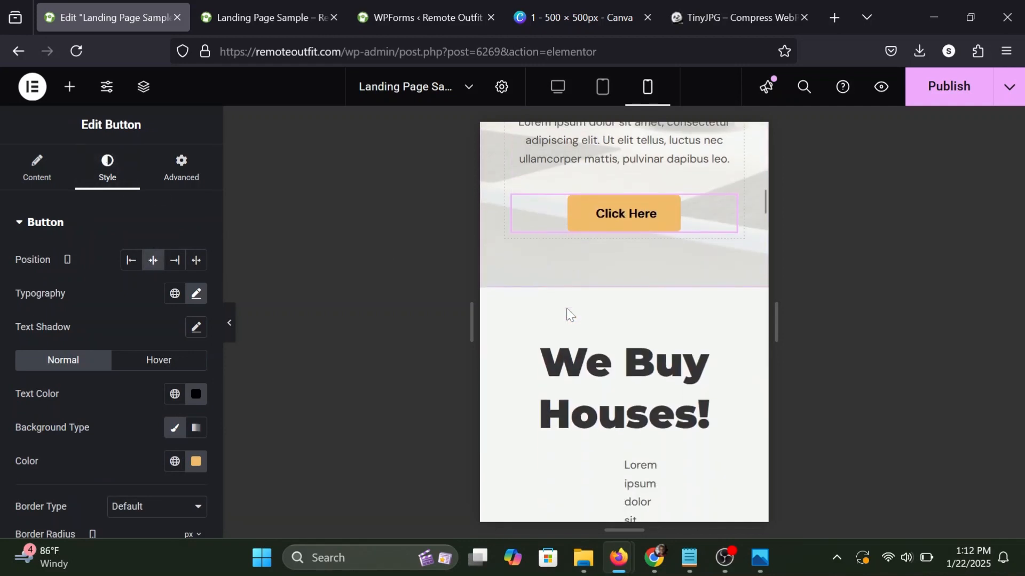
scroll(565, 308, "down", 1)
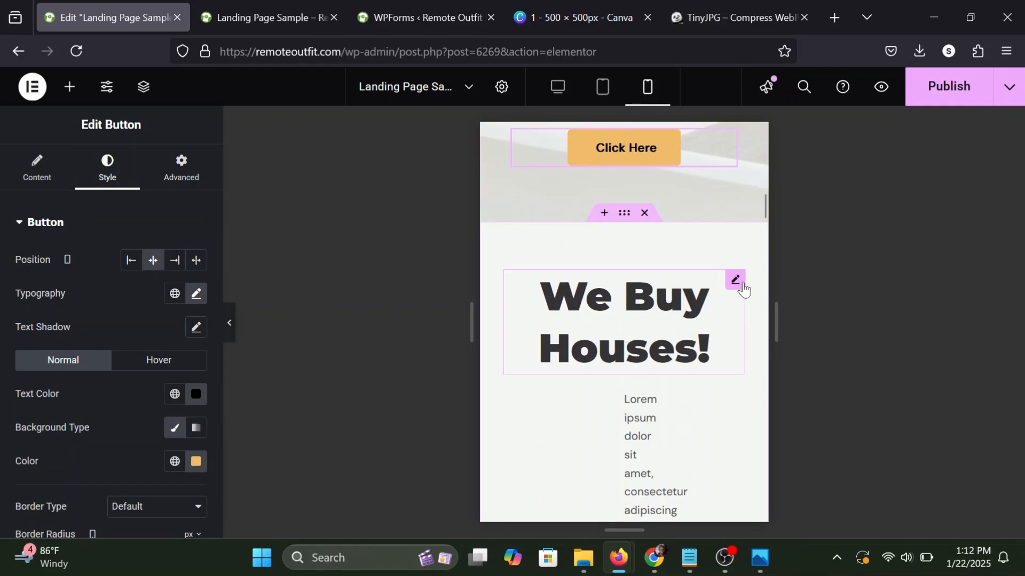
left_click(742, 286)
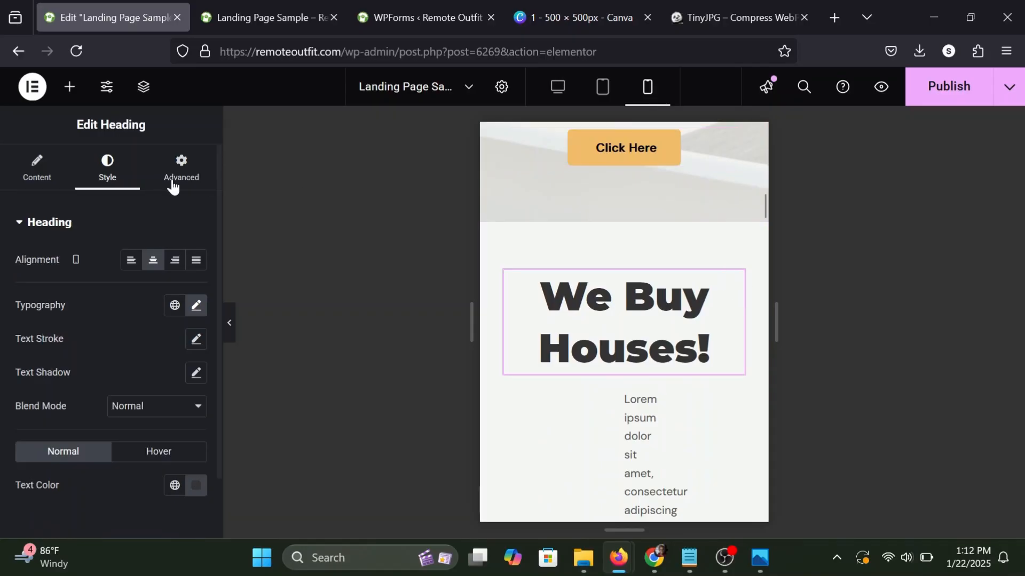
left_click(196, 307)
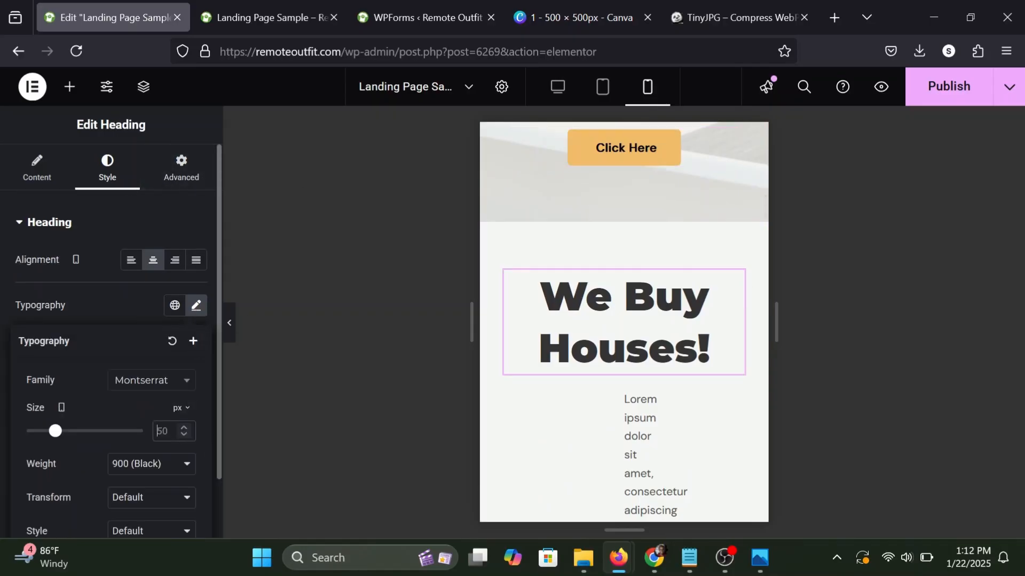
type("33")
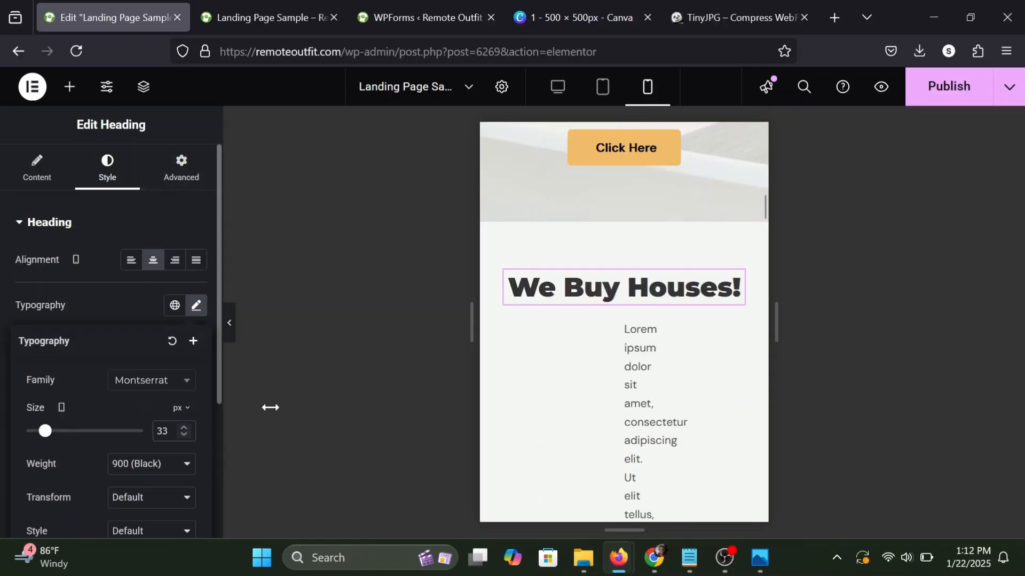
left_click(123, 296)
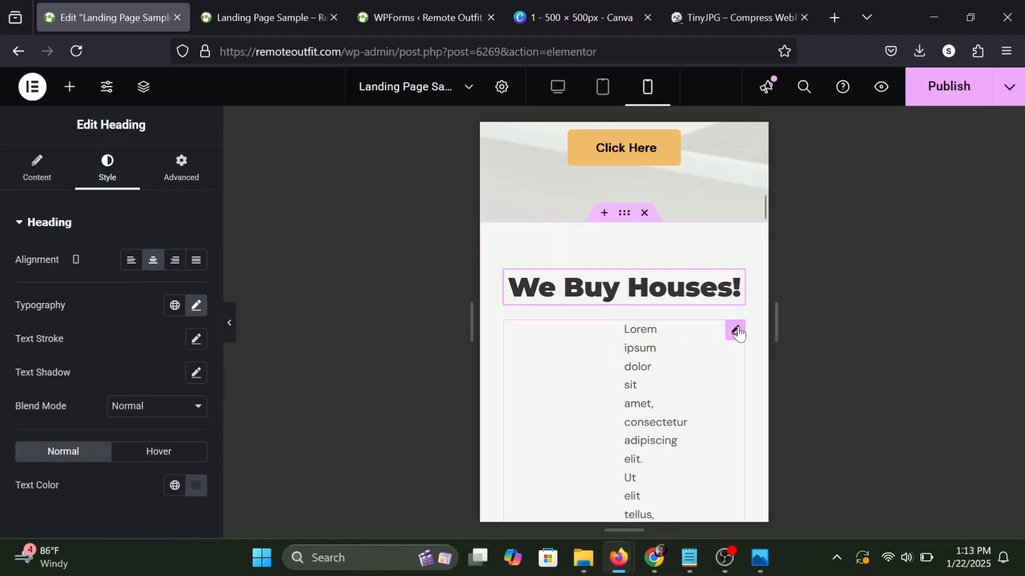
Set the mobile padding of the paragraph above the Foreclosure card to 0 on all sides.
scroll(739, 333, "down", 1)
left_click(736, 331)
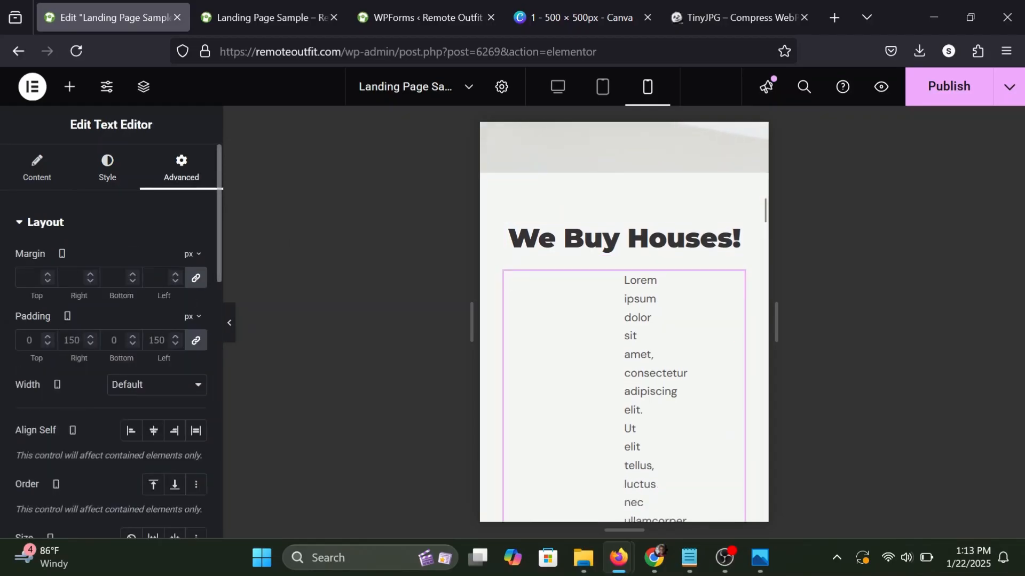
left_click(198, 342)
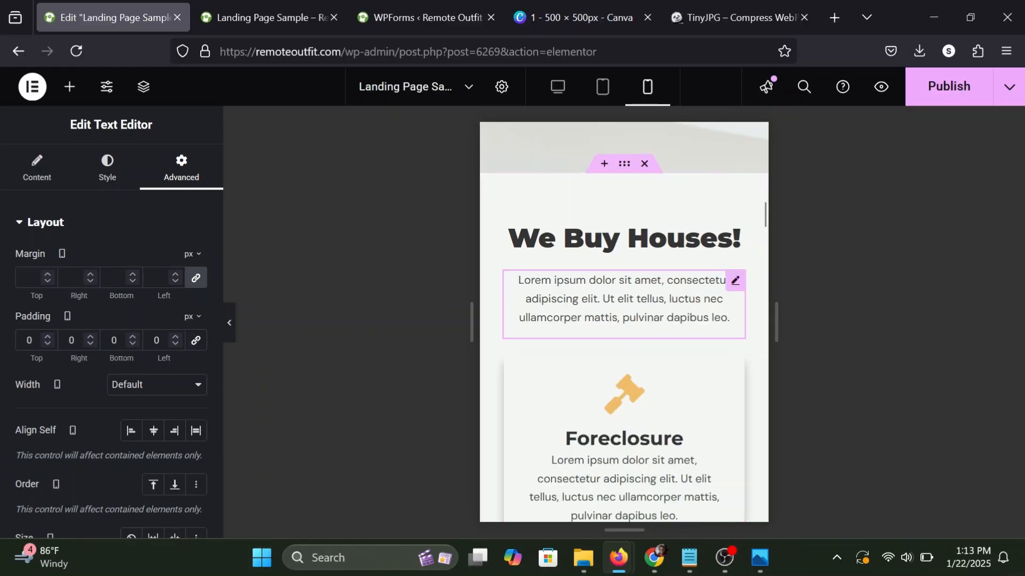
Set the How it Works heading's typography size to 33 px for mobile.
scroll(645, 306, "down", 3)
scroll(646, 305, "down", 10)
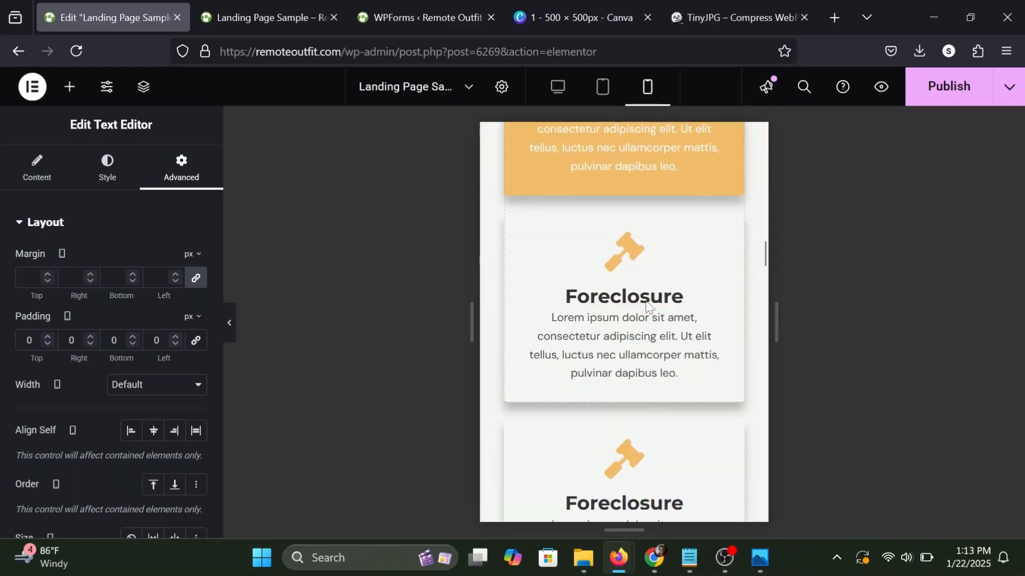
scroll(646, 305, "down", 8)
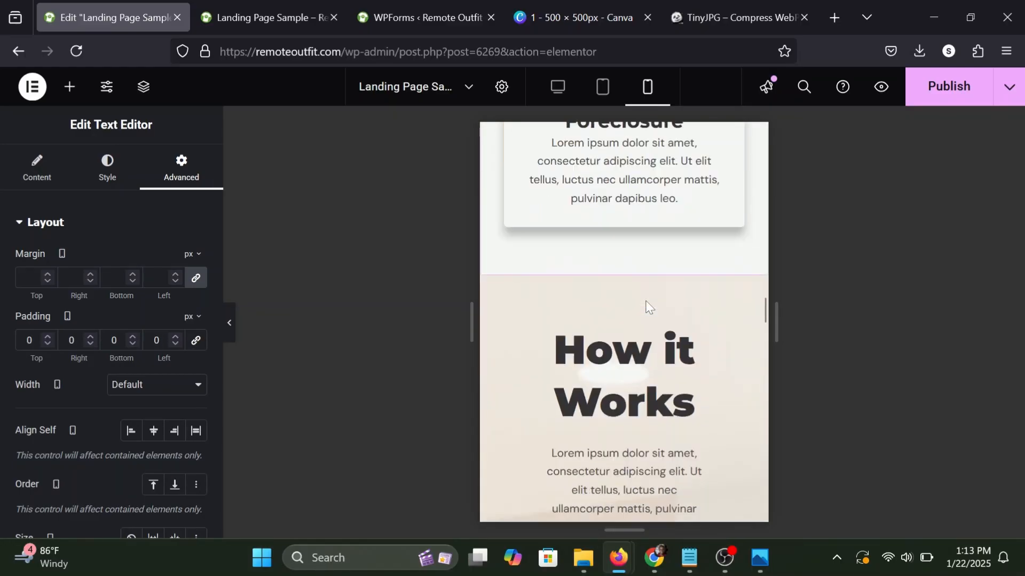
left_click(732, 274)
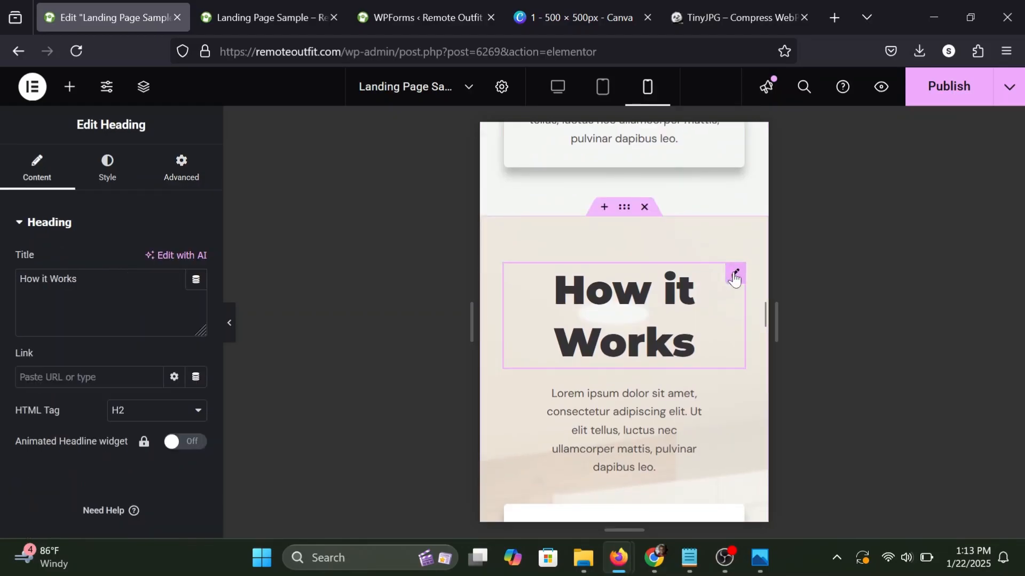
left_click(96, 179)
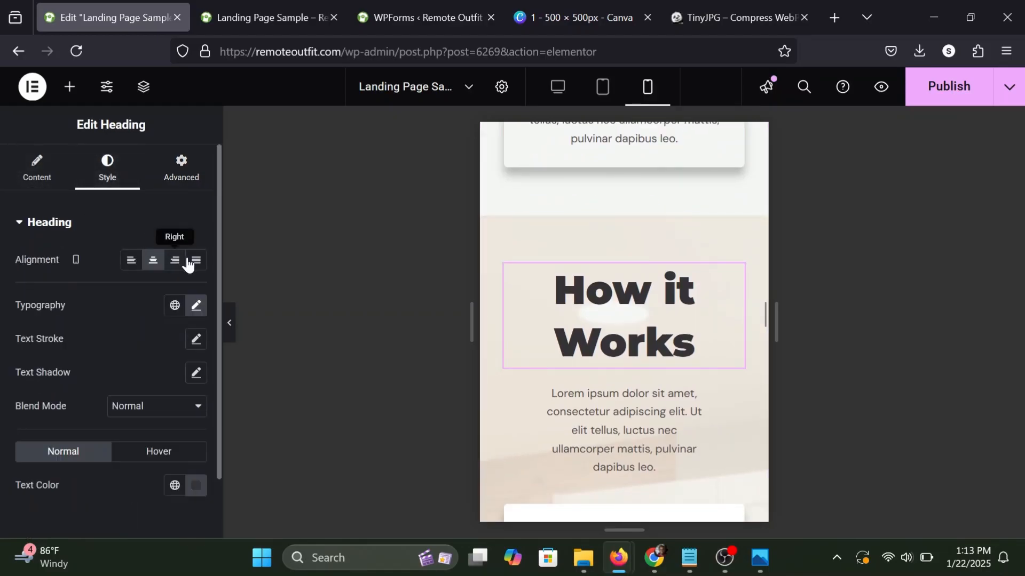
left_click(197, 309)
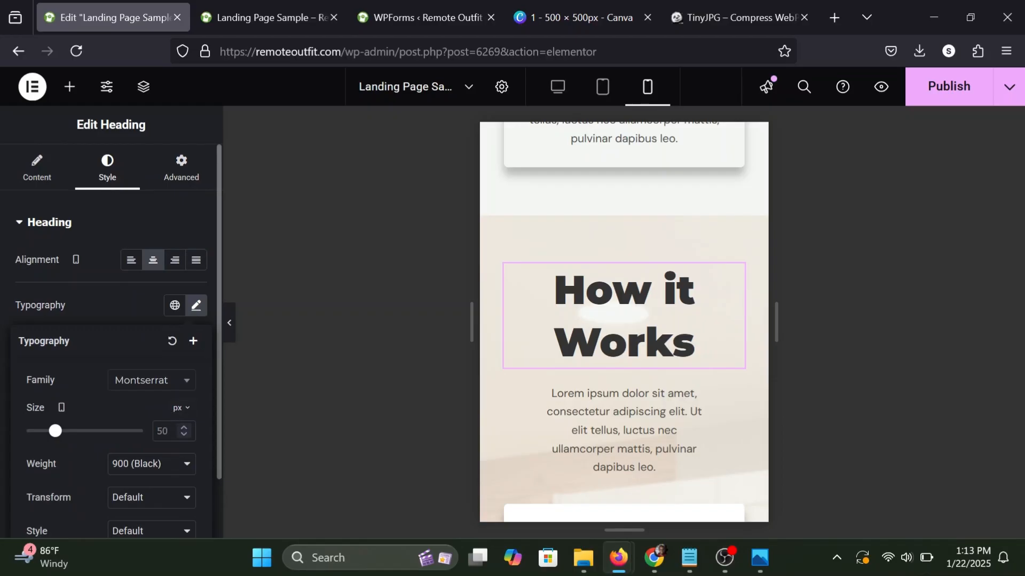
type("33")
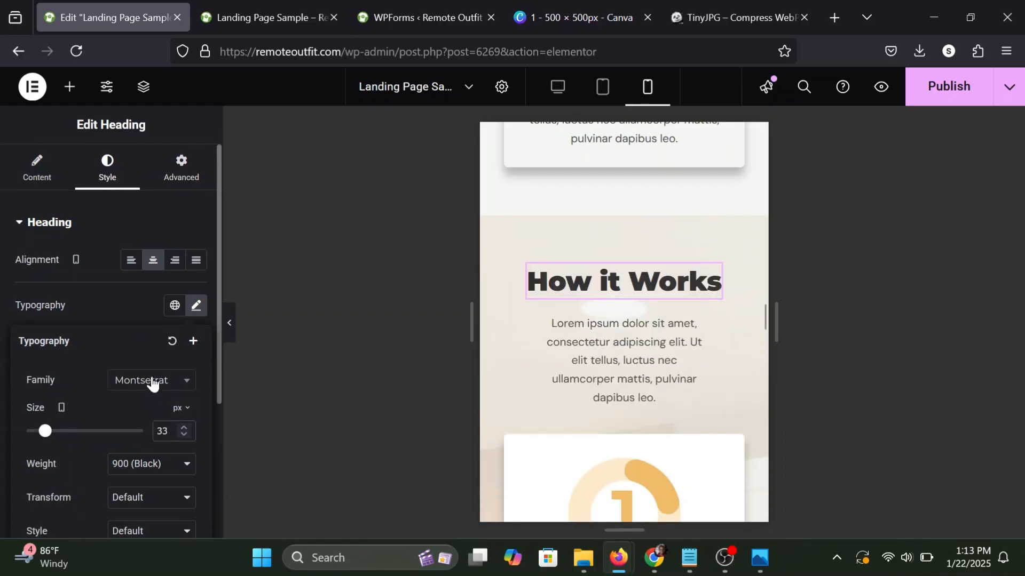
left_click(130, 313)
Set the mobile padding of the paragraph under How it Works to 0 on all sides.
scroll(544, 321, "down", 1)
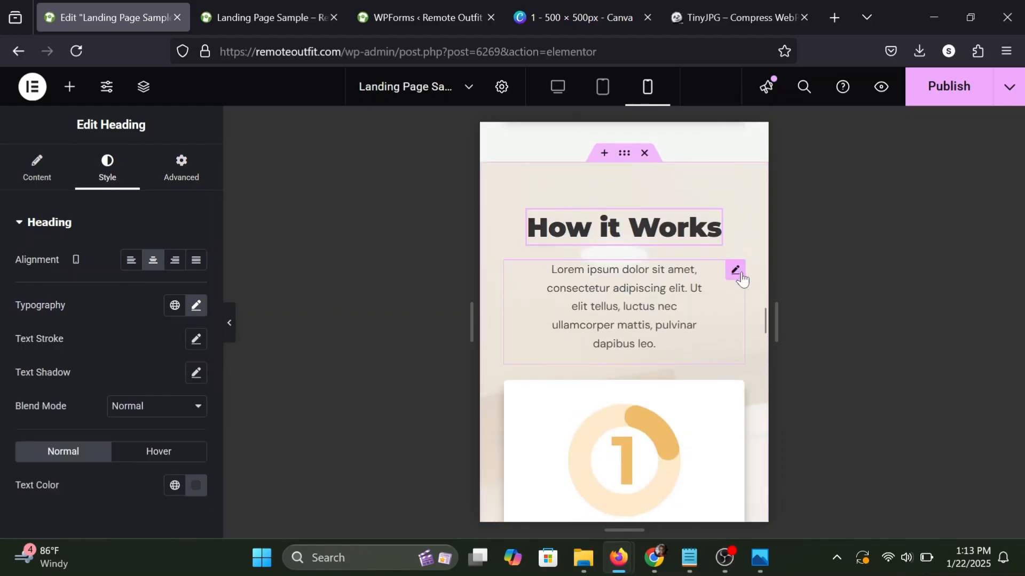
left_click(741, 278)
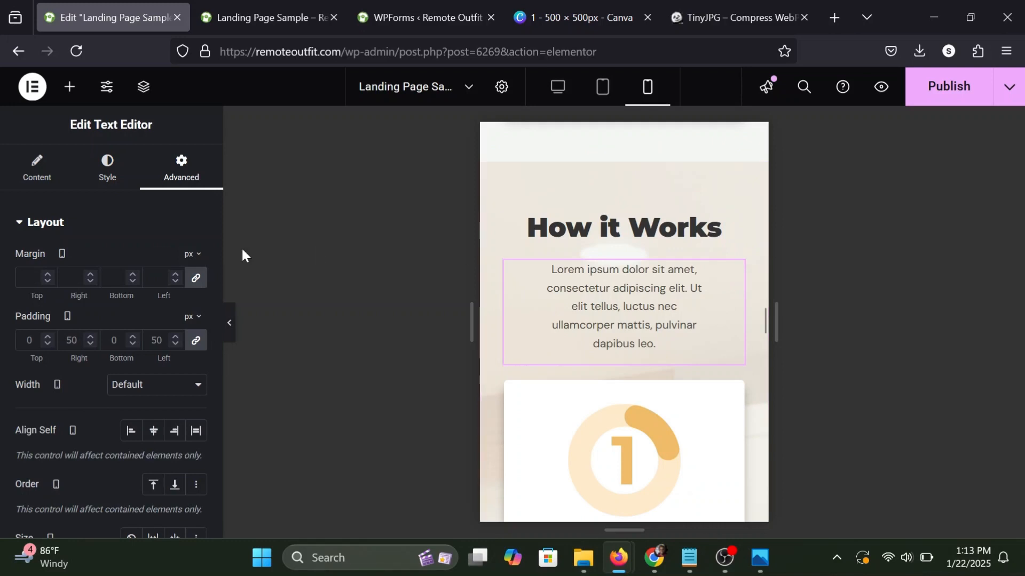
left_click(195, 346)
Set the Contact Us heading's typography size to 33 px for mobile.
scroll(683, 294, "down", 8)
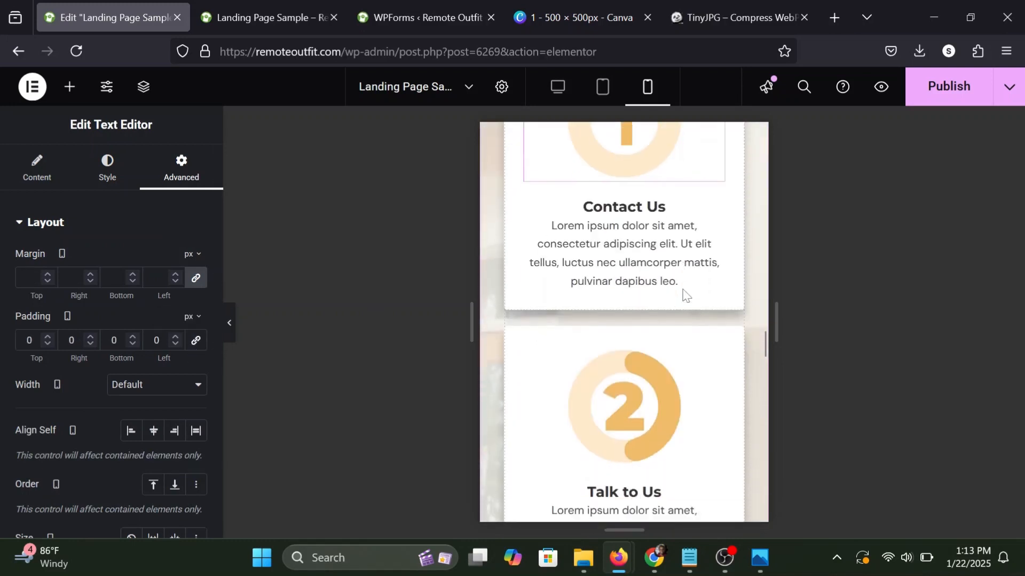
scroll(683, 294, "down", 12)
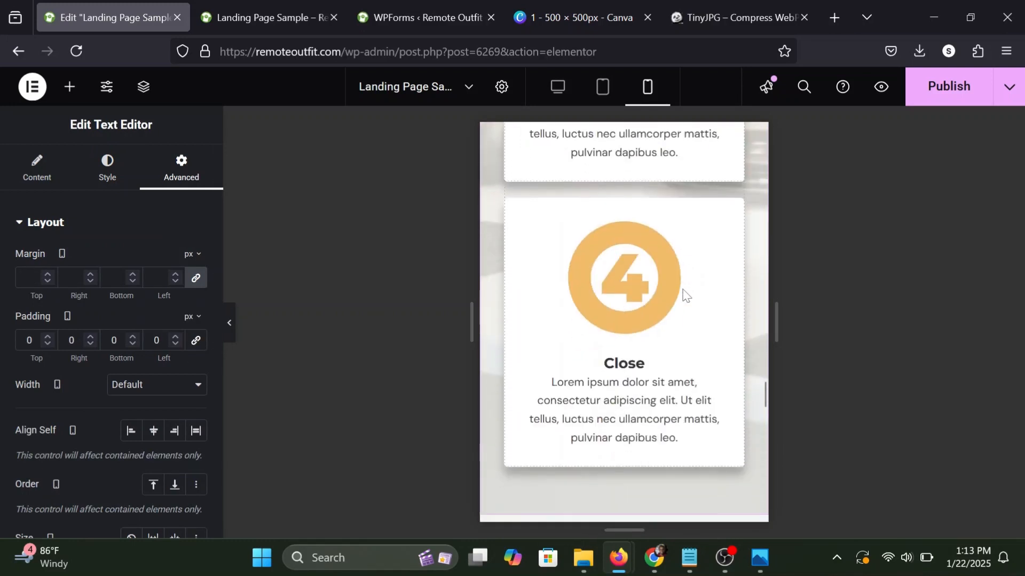
scroll(683, 294, "down", 3)
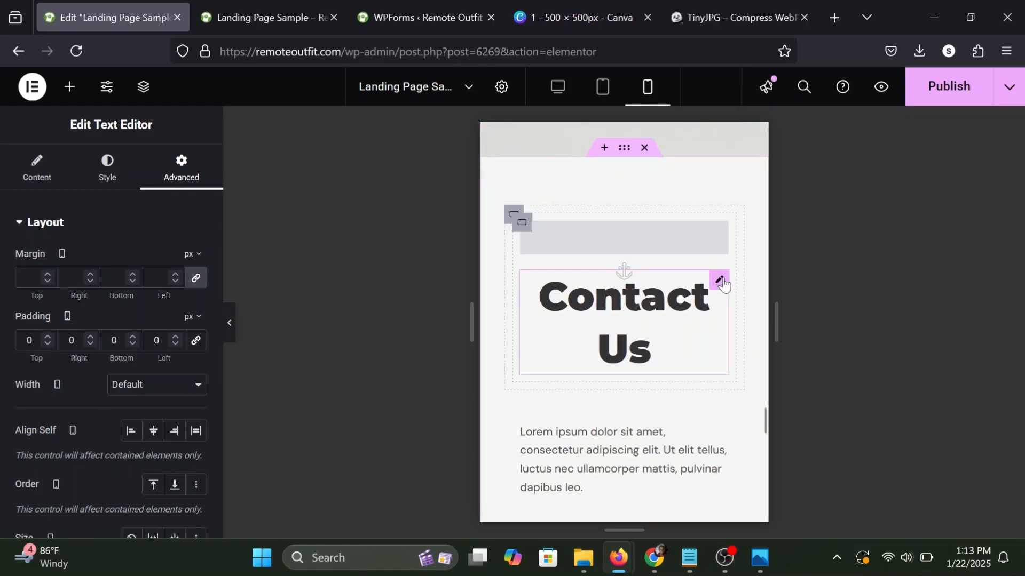
left_click(720, 280)
left_click(112, 172)
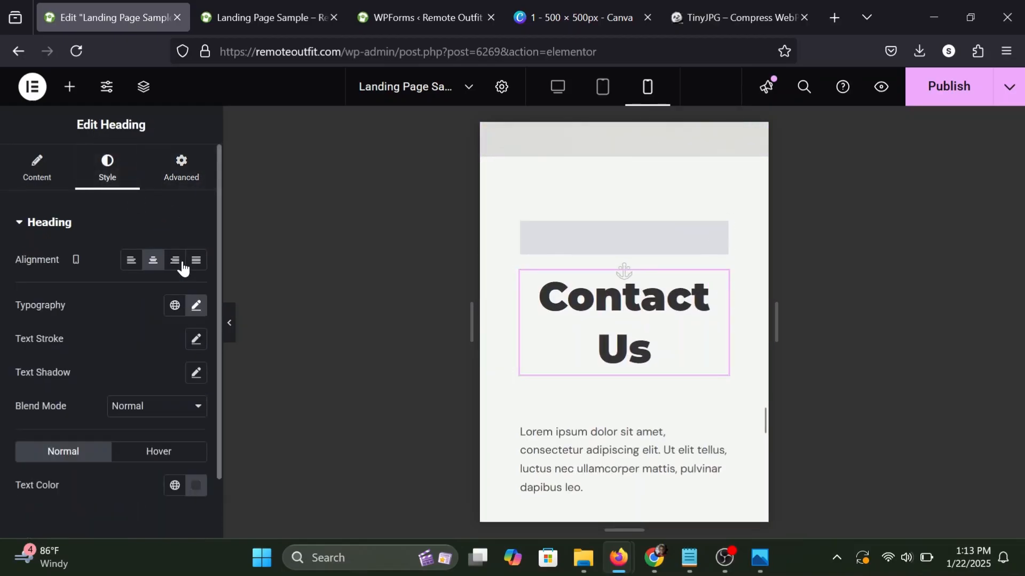
left_click(196, 307)
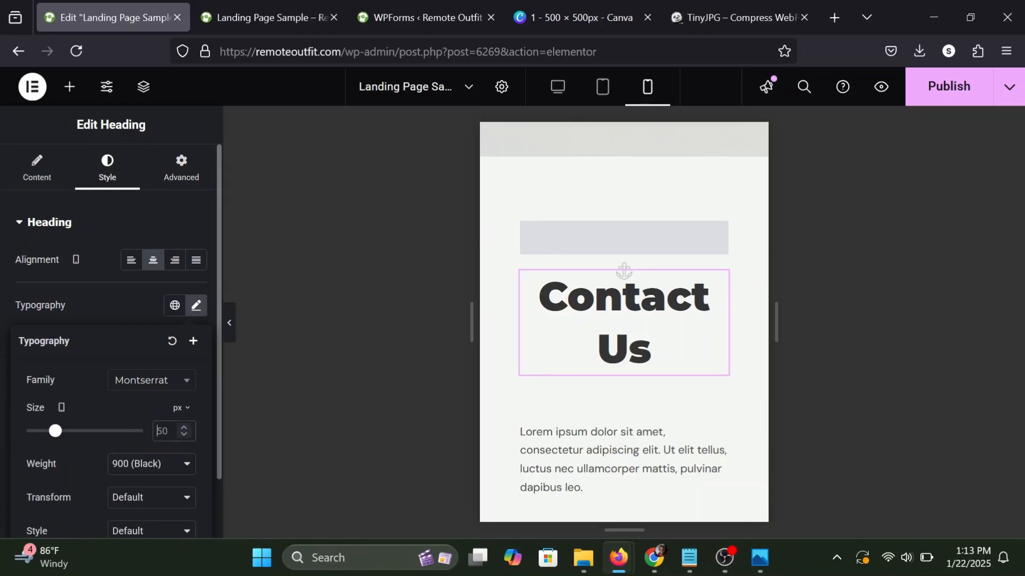
double_click(162, 431)
type("33")
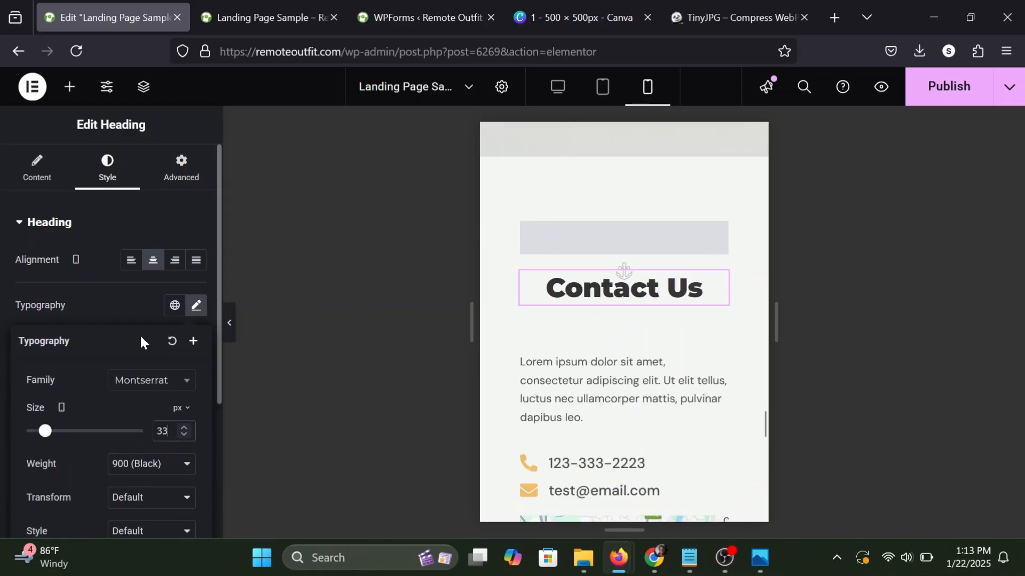
left_click(133, 301)
Check the contact details, map, form and footer in the mobile layout, and publish the page changes.
scroll(710, 291, "down", 2)
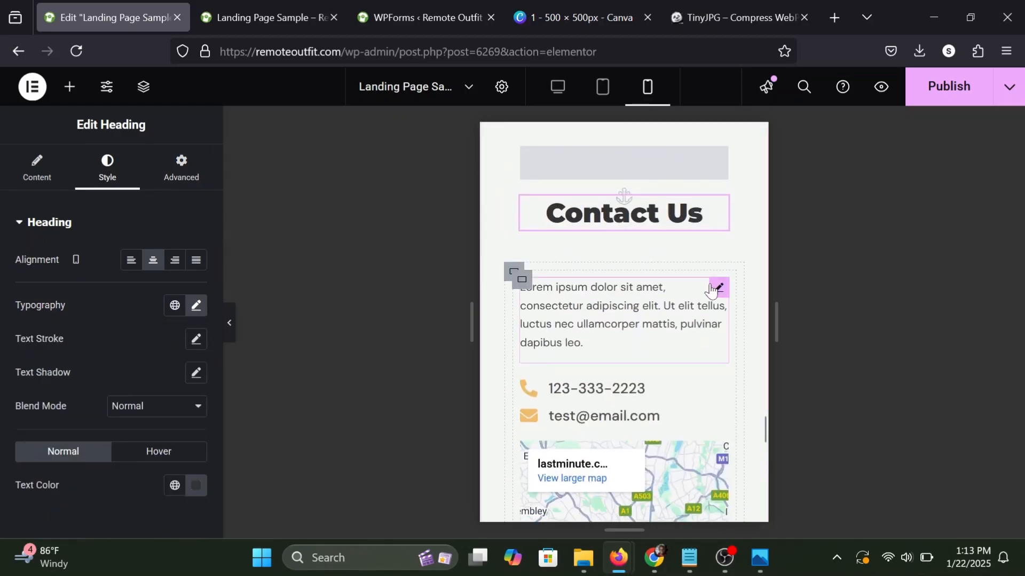
left_click(710, 290)
scroll(710, 291, "down", 3)
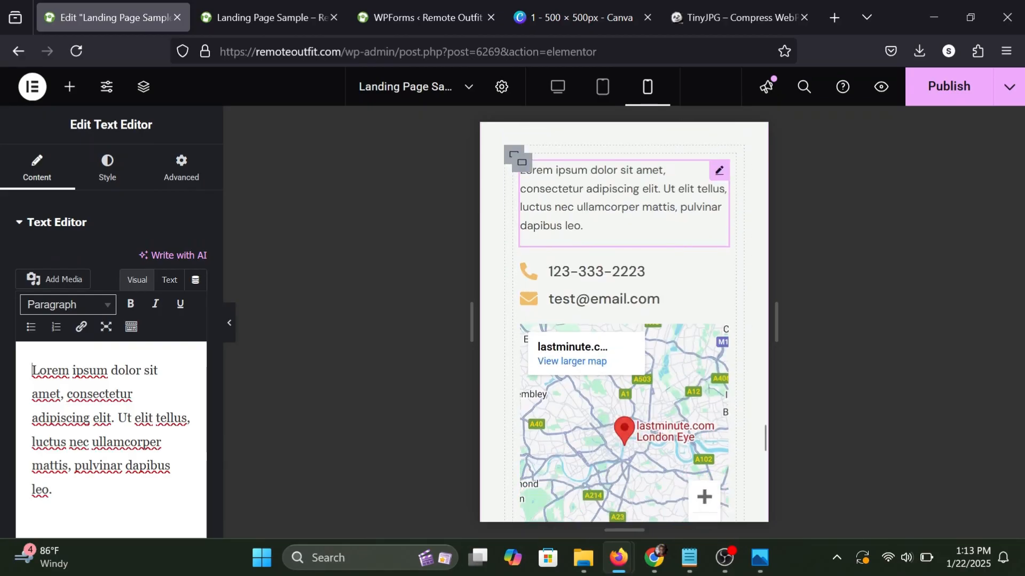
scroll(709, 291, "down", 10)
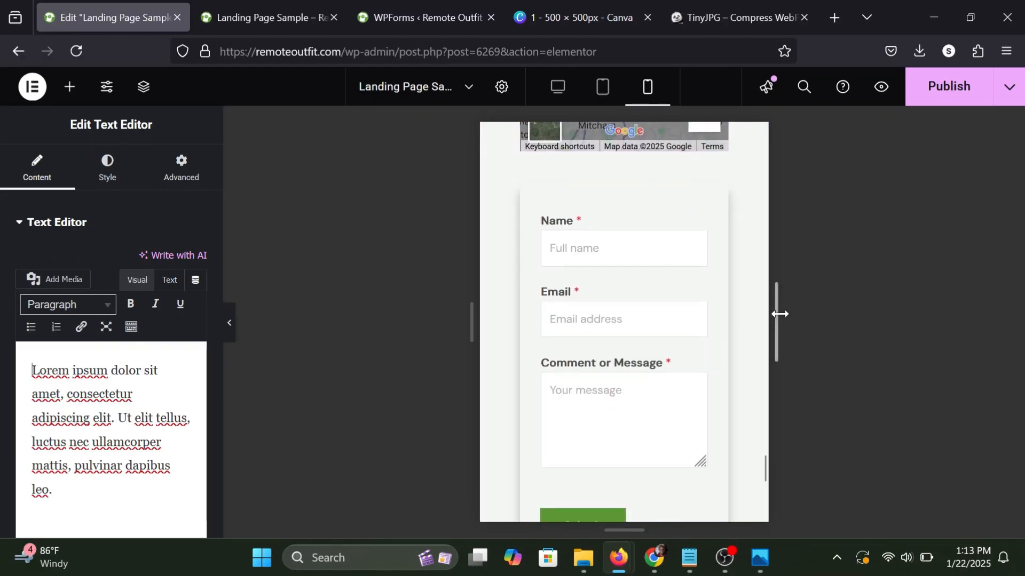
scroll(716, 321, "down", 8)
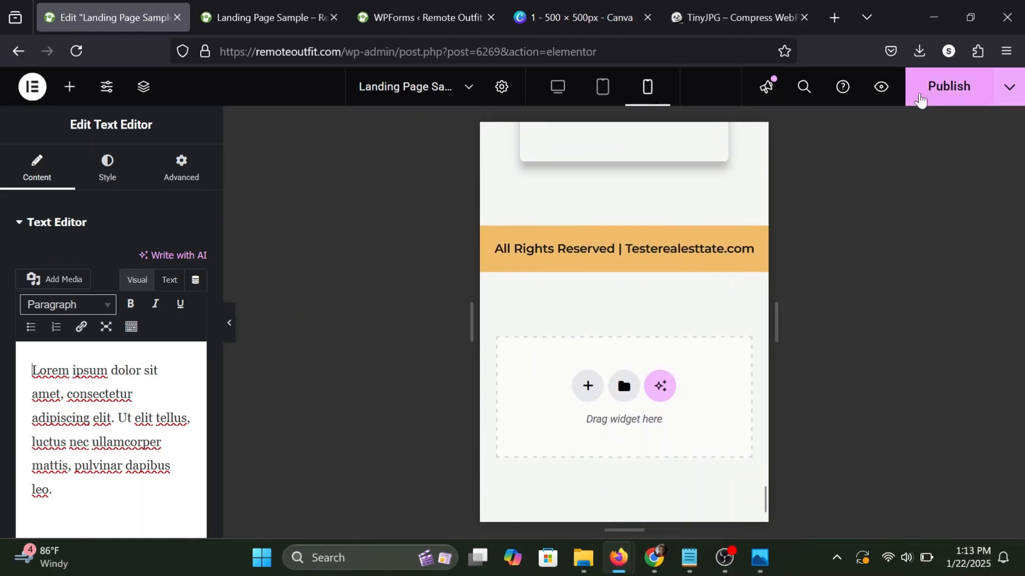
left_click(920, 99)
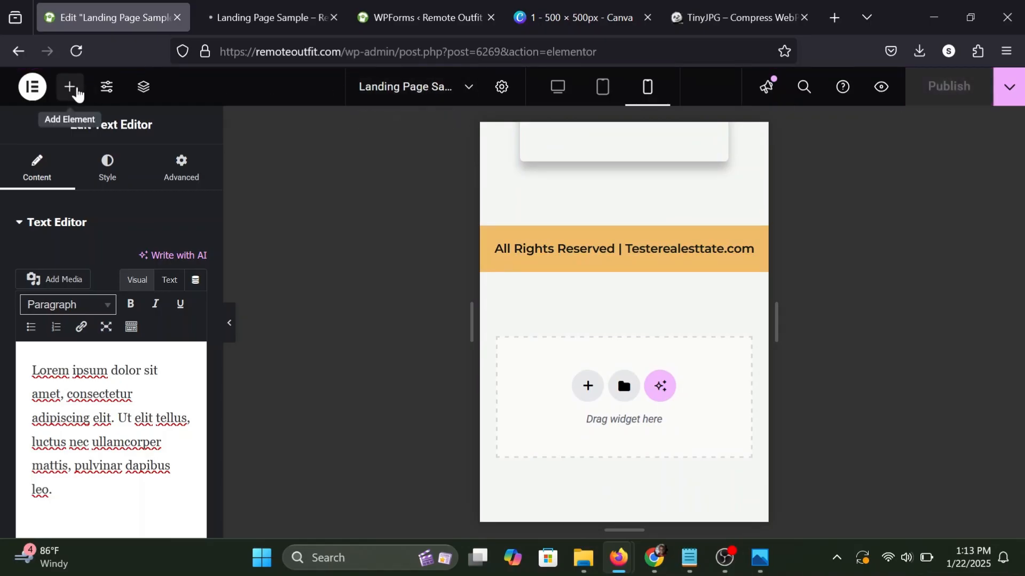
left_click(76, 94)
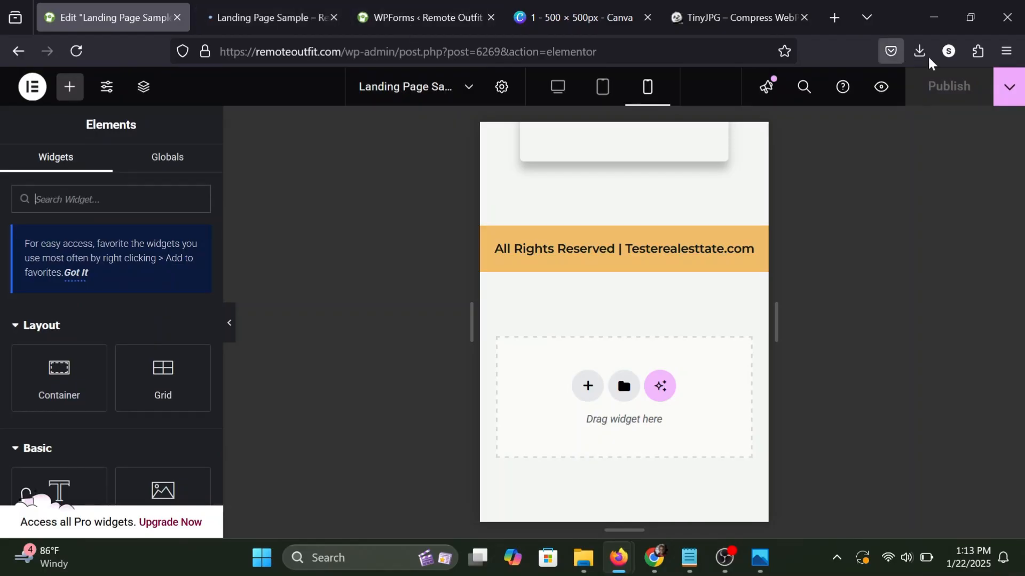
Open the published landing page and review its hero, About Us and We Buy Houses! sections at desktop width.
left_click(1014, 94)
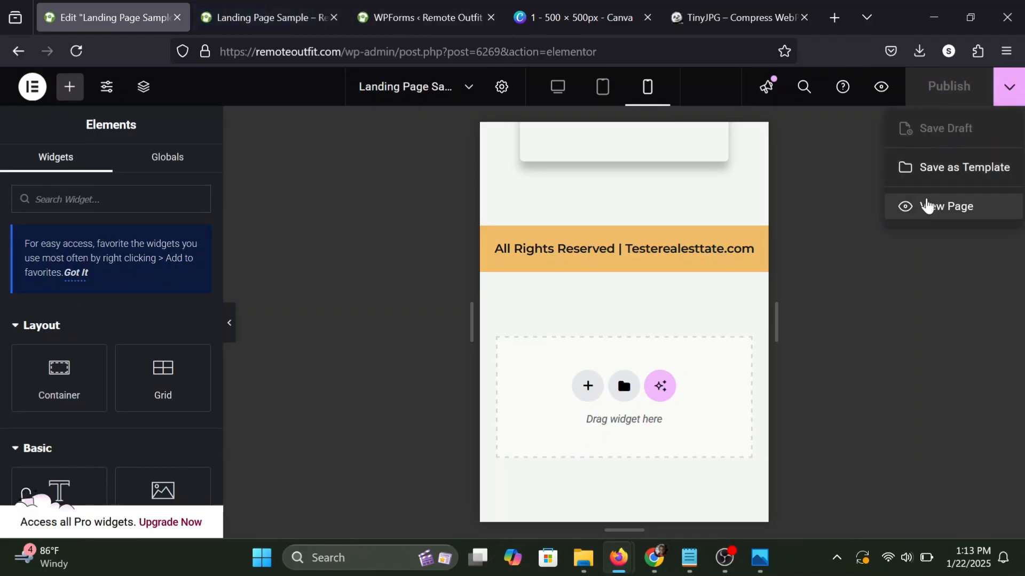
left_click(927, 206)
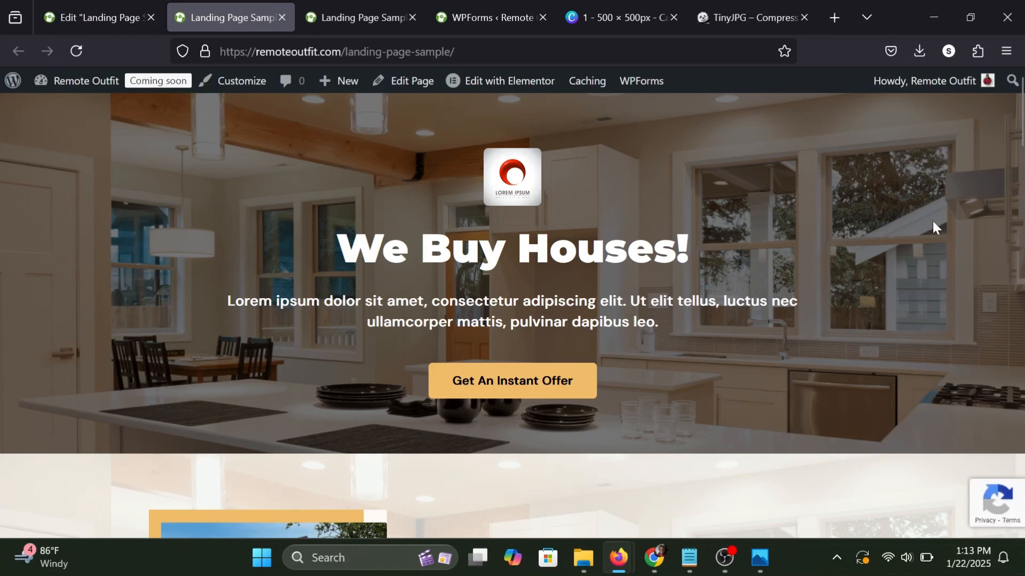
scroll(932, 227, "down", 4)
scroll(933, 223, "down", 8)
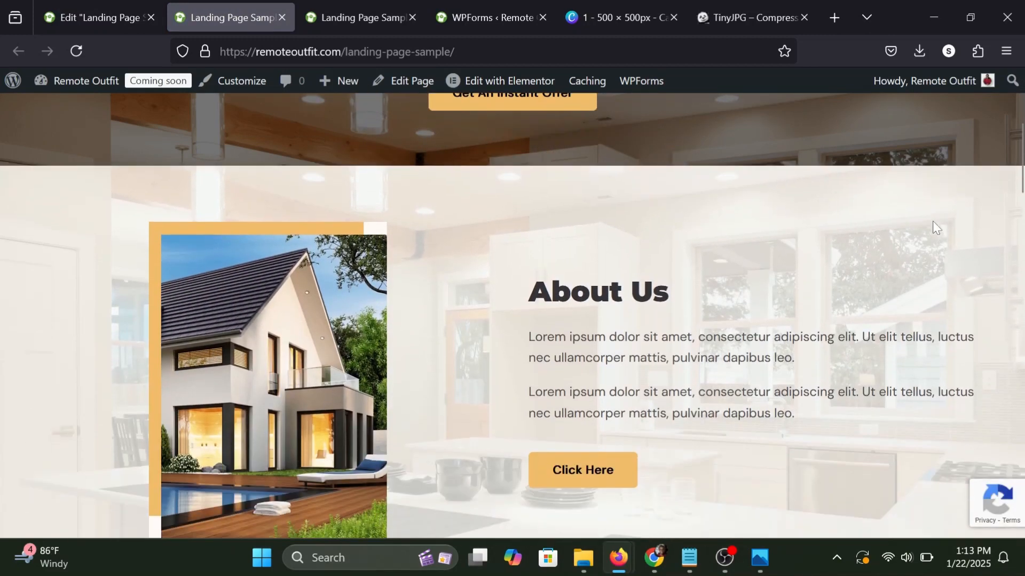
scroll(933, 221, "down", 7)
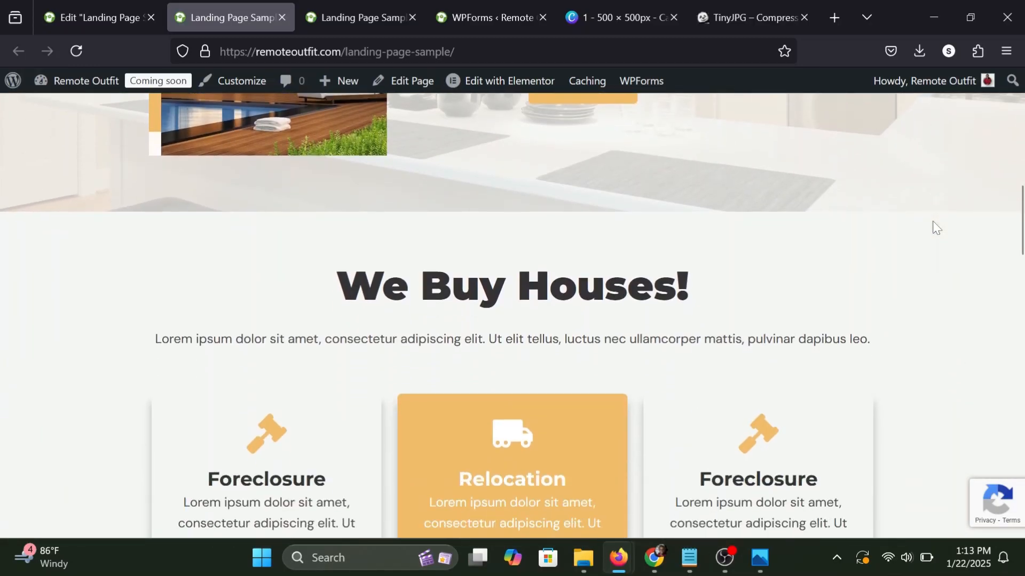
Review the live page's service cards, four process steps, Contact Us section and footer, and recheck the layout from the hero section down.
scroll(933, 221, "down", 8)
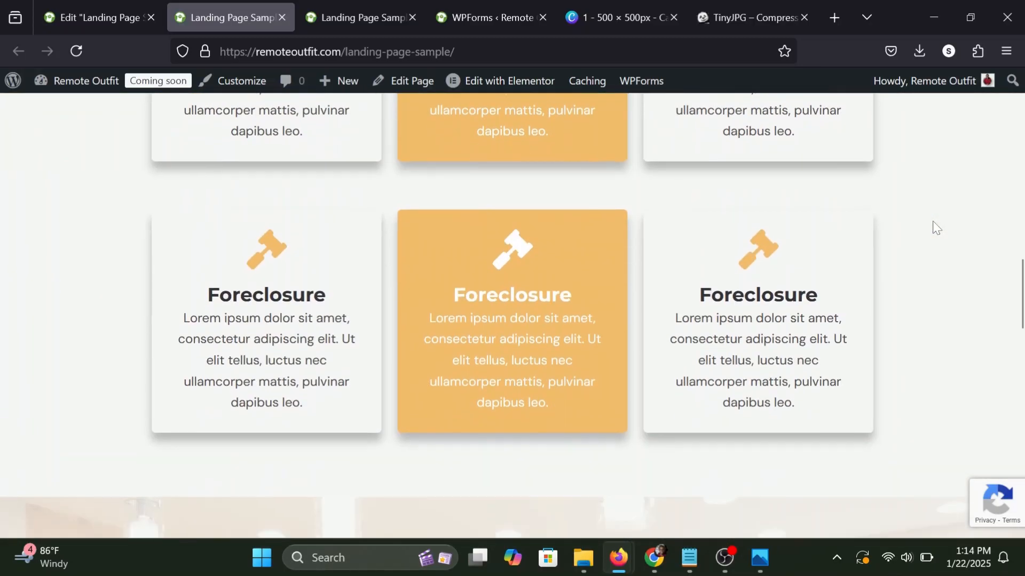
scroll(932, 222, "down", 10)
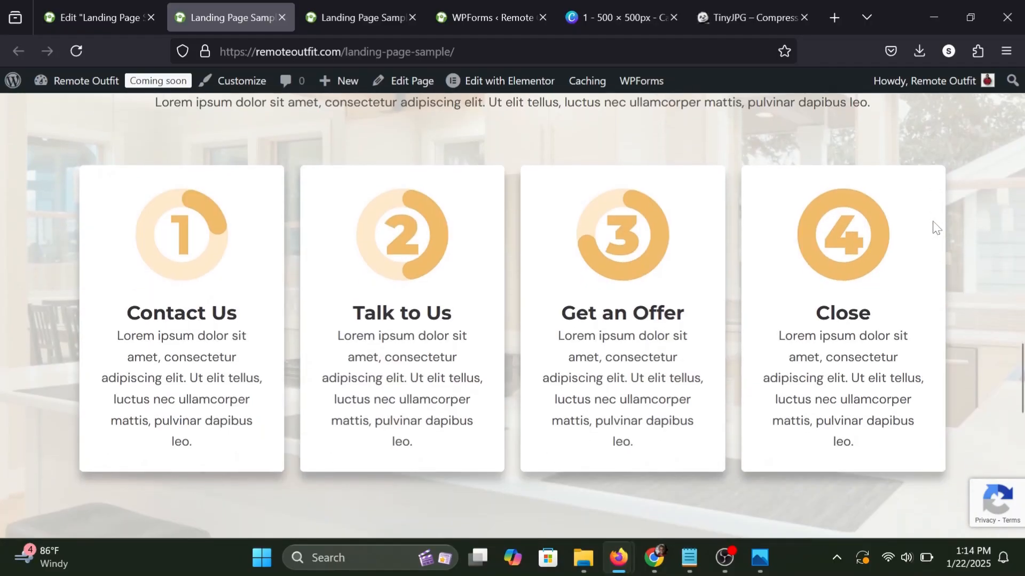
scroll(932, 221, "down", 7)
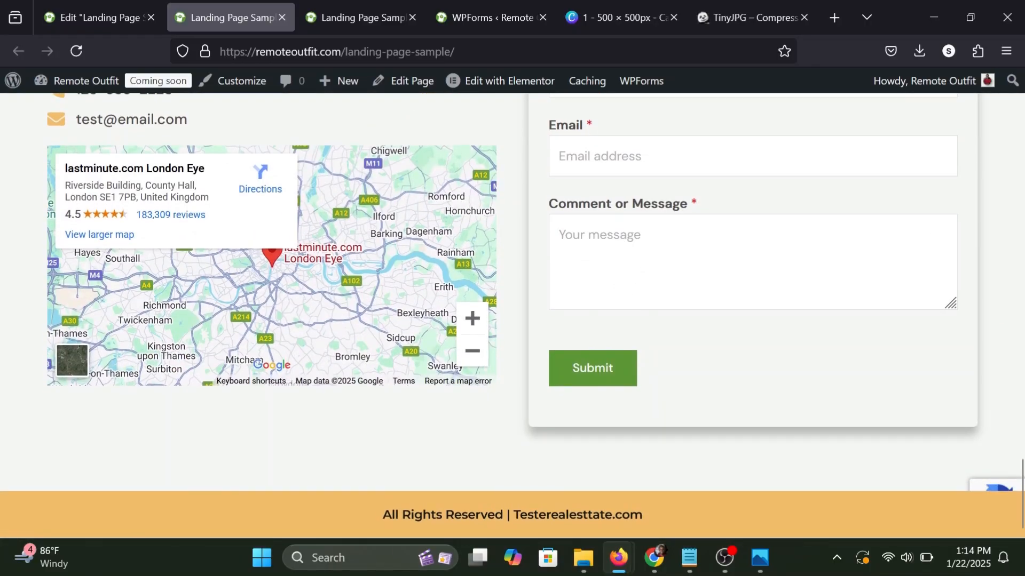
scroll(480, 293, "up", 6)
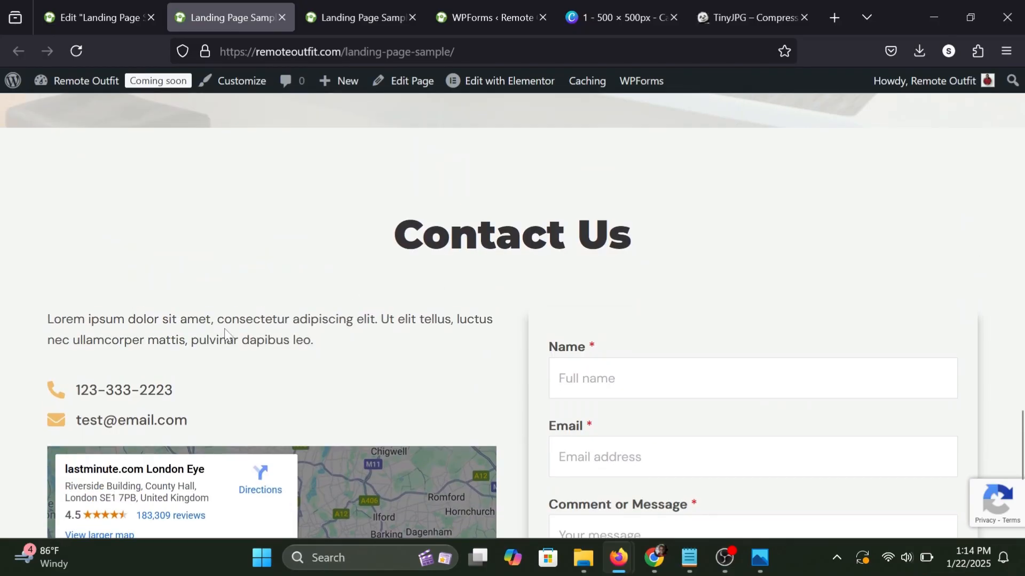
scroll(512, 314, "up", 15)
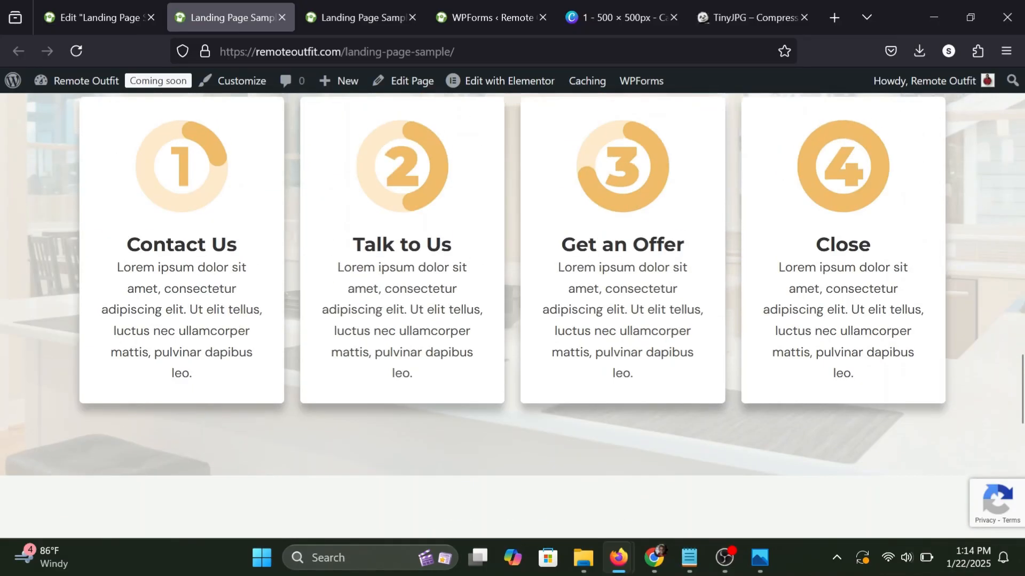
scroll(512, 315, "up", 20)
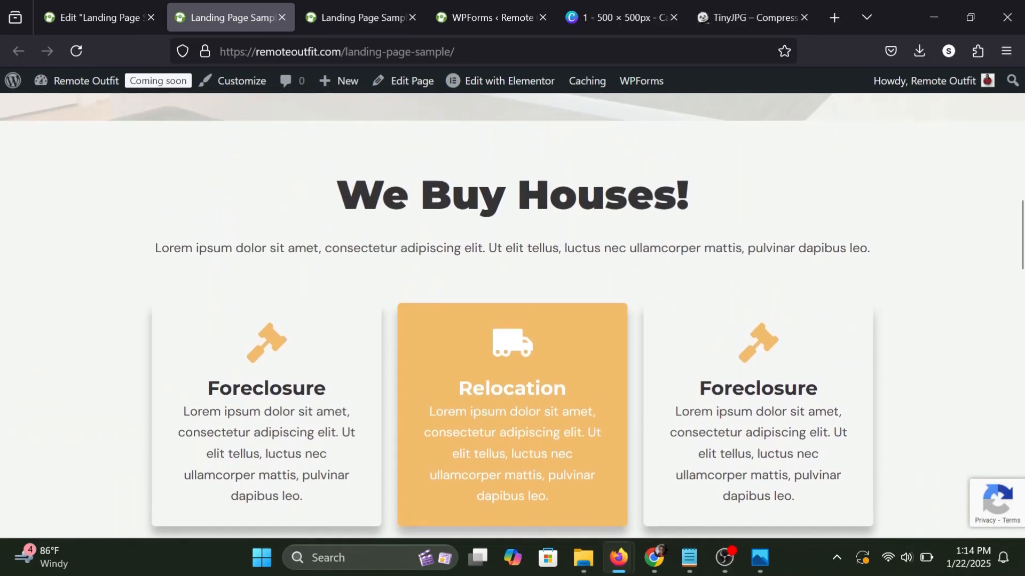
scroll(311, 318, "up", 5)
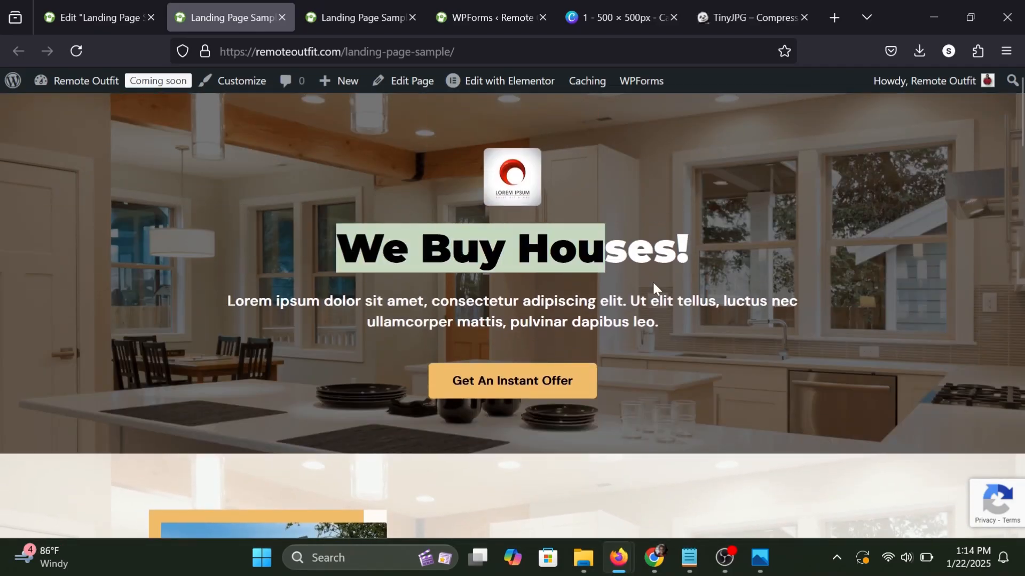
scroll(654, 287, "down", 2)
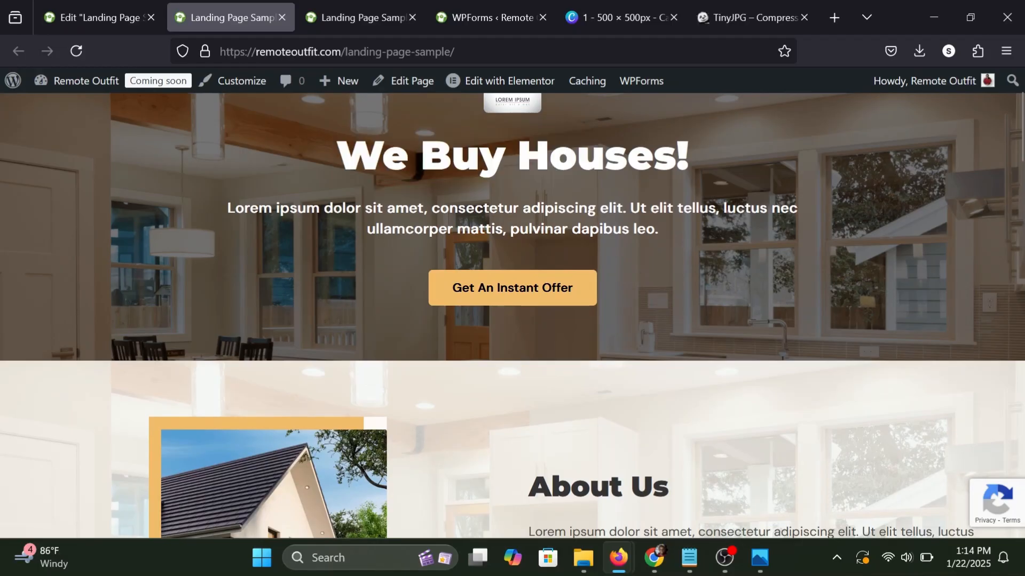
scroll(512, 315, "up", 2)
scroll(512, 315, "down", 20)
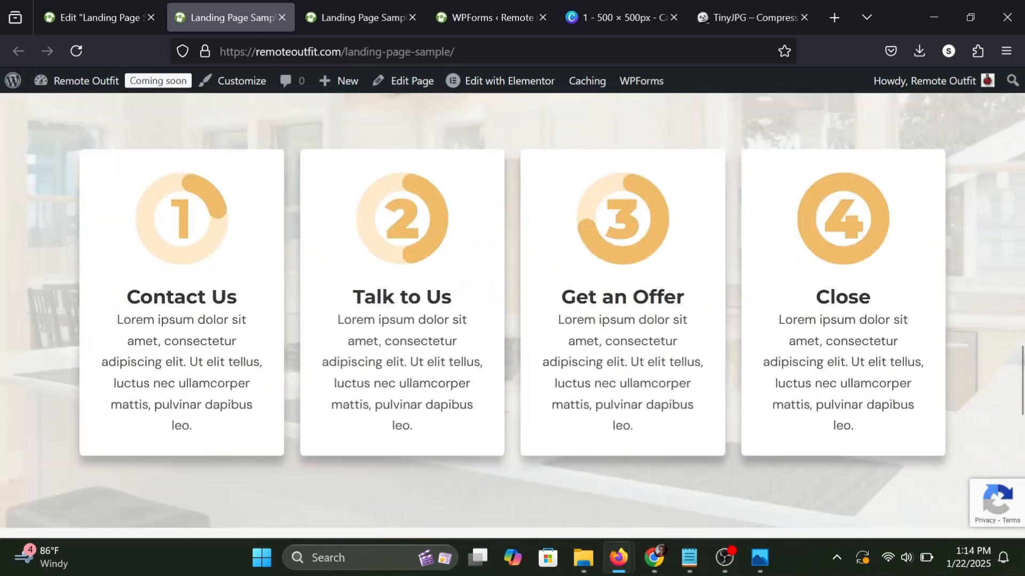
scroll(513, 315, "down", 10)
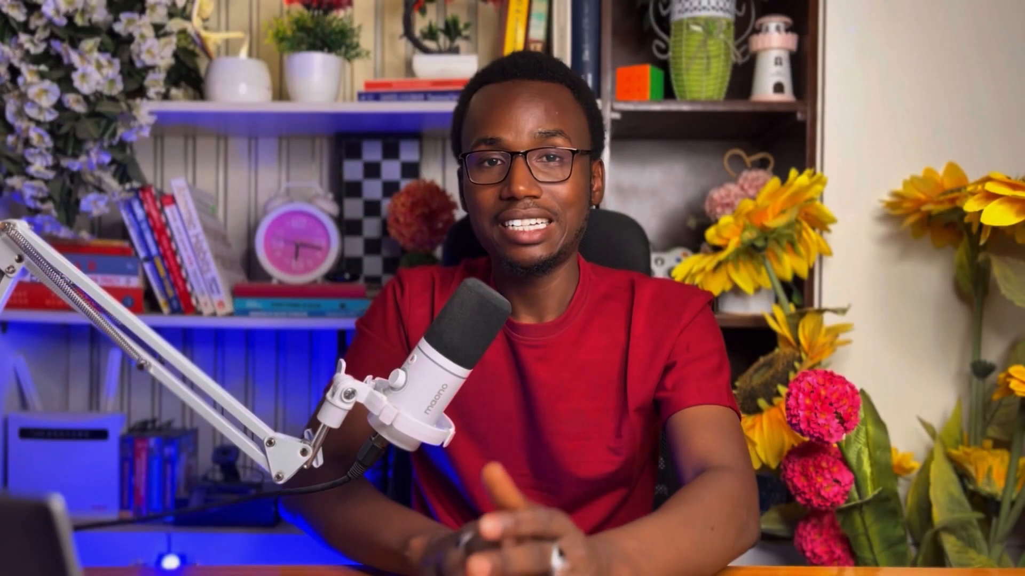